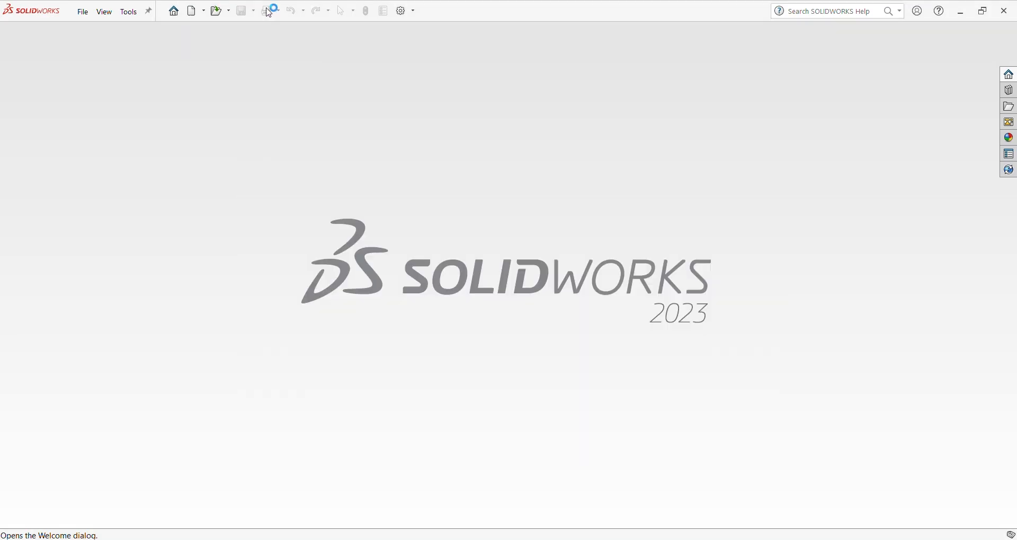
Create a new part, start a sketch on the Front Plane, and check the reference drawing download (1).jpg.
{"action": "left_click", "coordinate": [204, 11]}
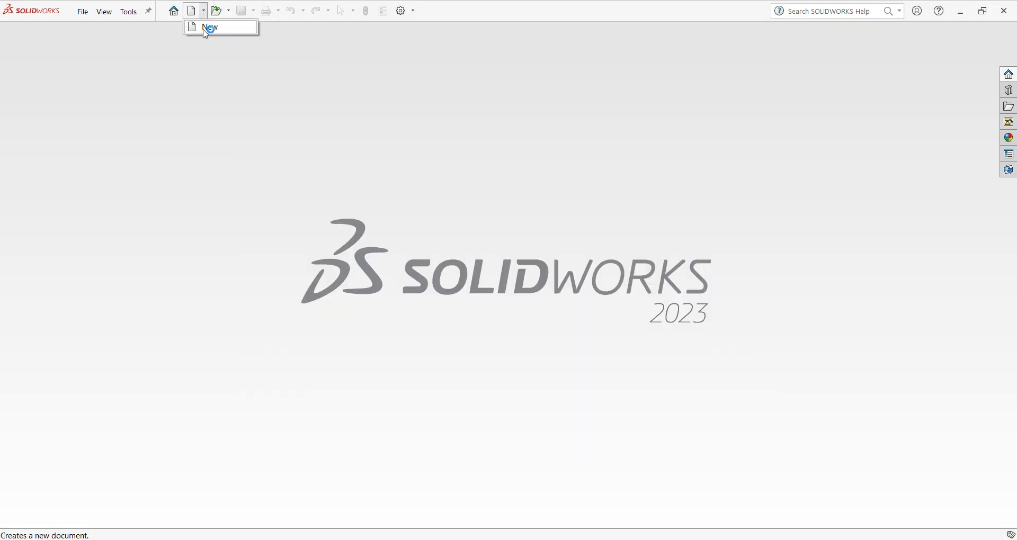
{"action": "left_click", "coordinate": [205, 27]}
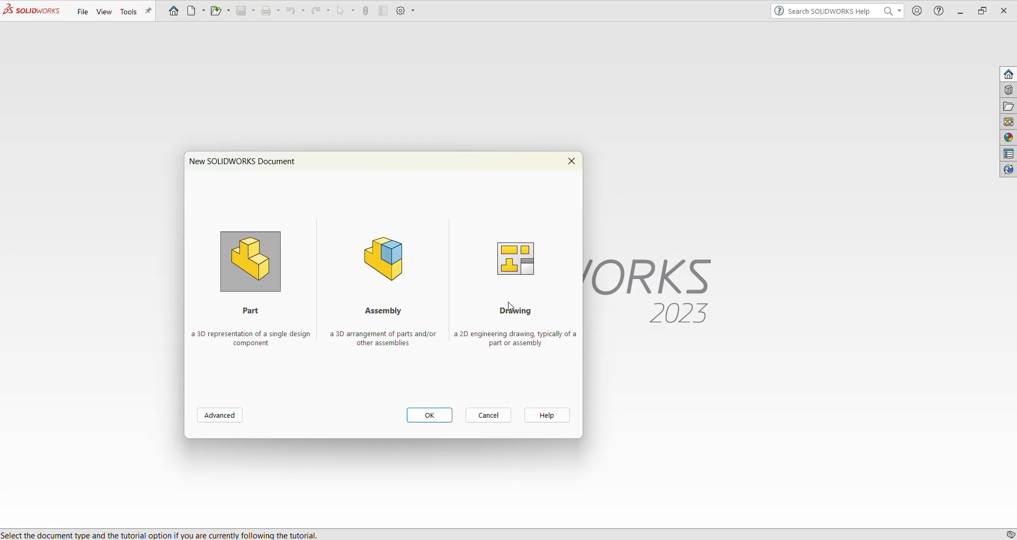
{"action": "double_click", "coordinate": [243, 279]}
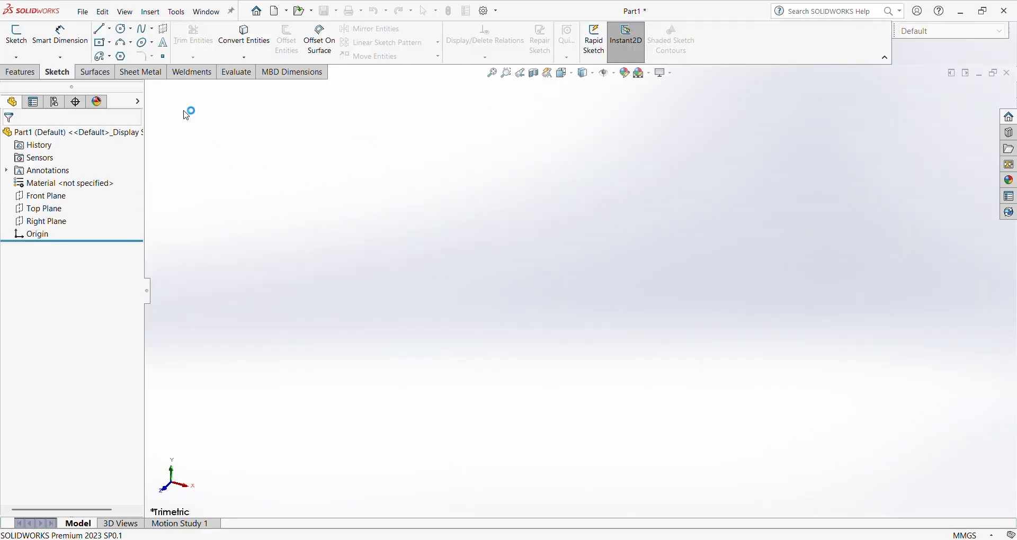
{"action": "left_click", "coordinate": [18, 46]}
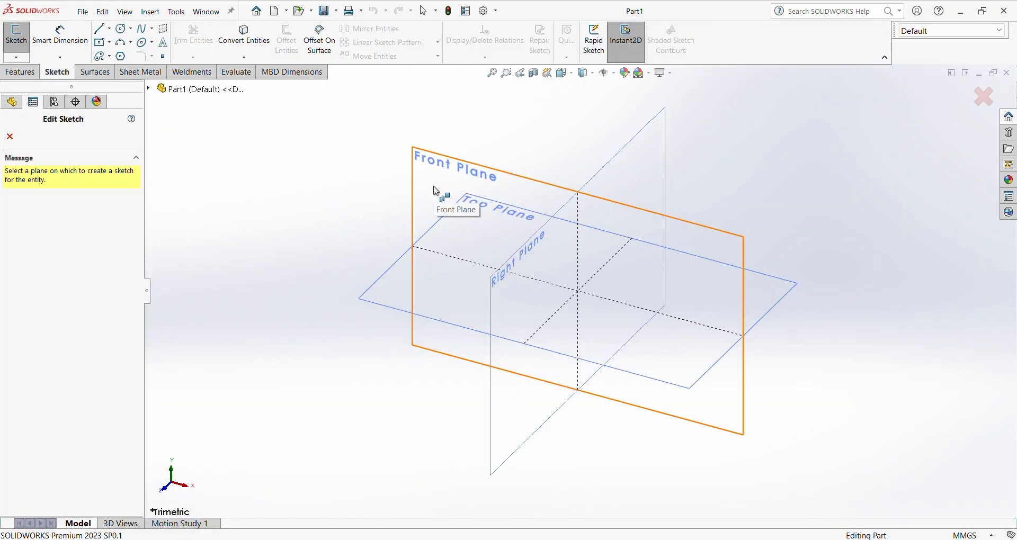
{"action": "left_click", "coordinate": [434, 188]}
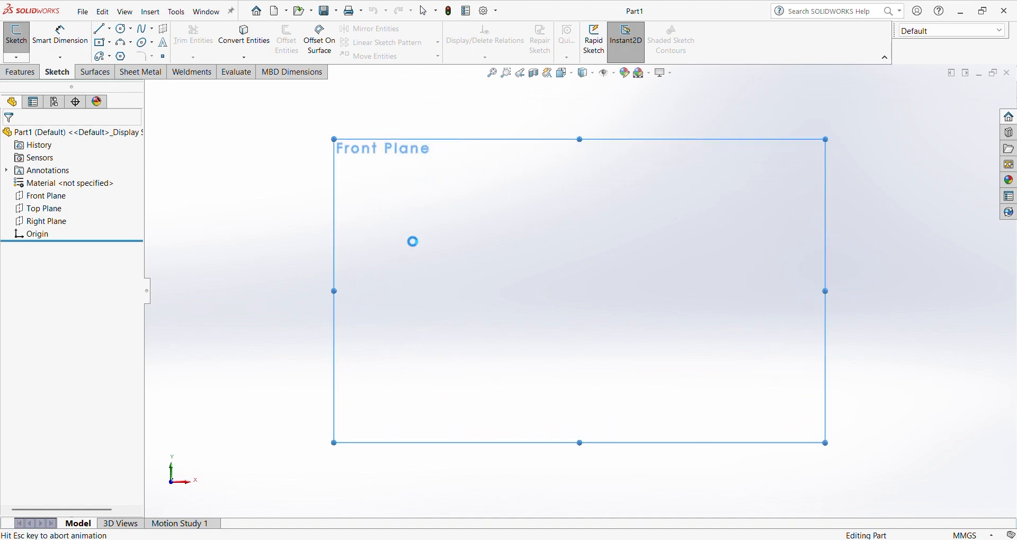
{"action": "key", "text": "alt+Tab"}
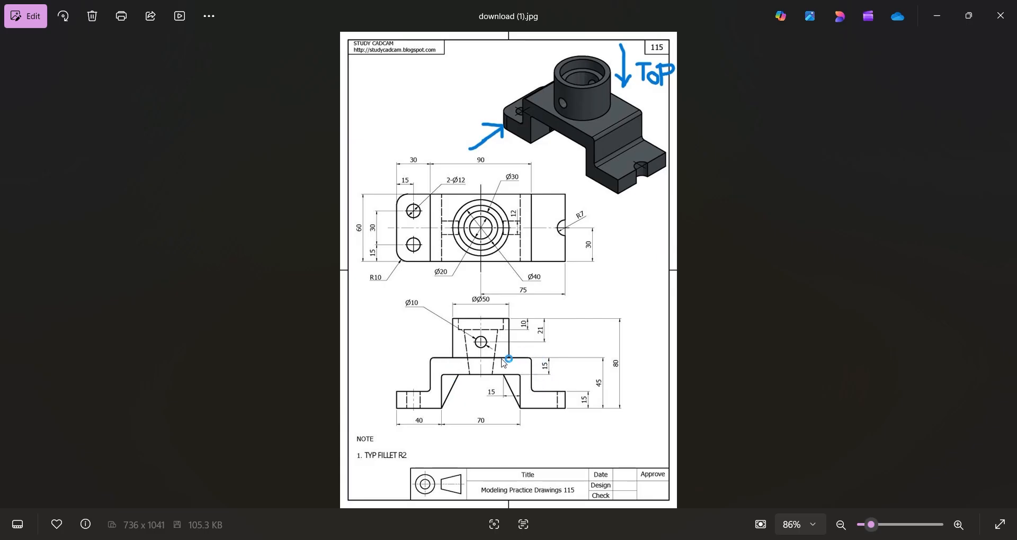
{"action": "key", "text": "alt+Tab"}
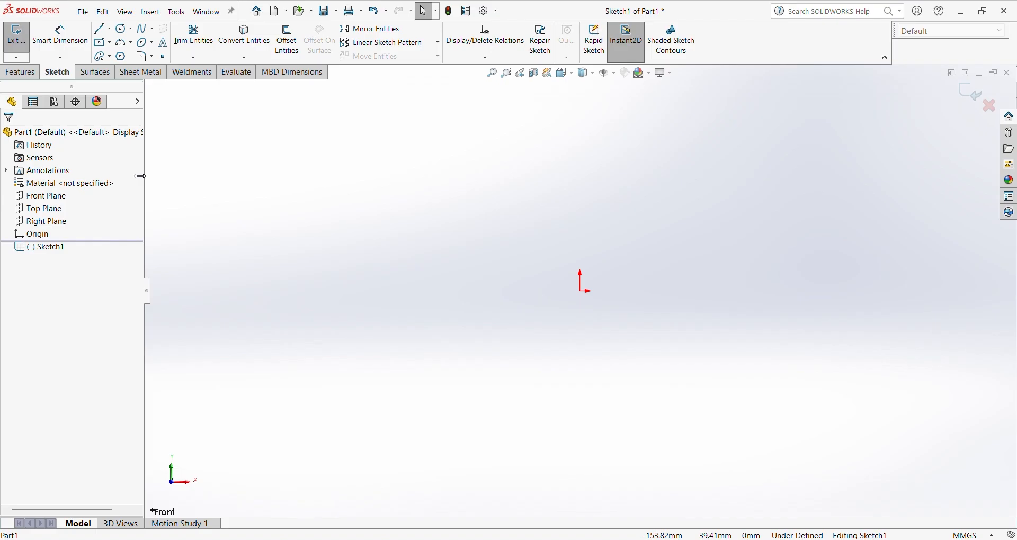
Sketch the profile's lower edge from the origin with lines: a foot about 38 mm long, a rectangular opening, and a second foot.
{"action": "left_click", "coordinate": [100, 30]}
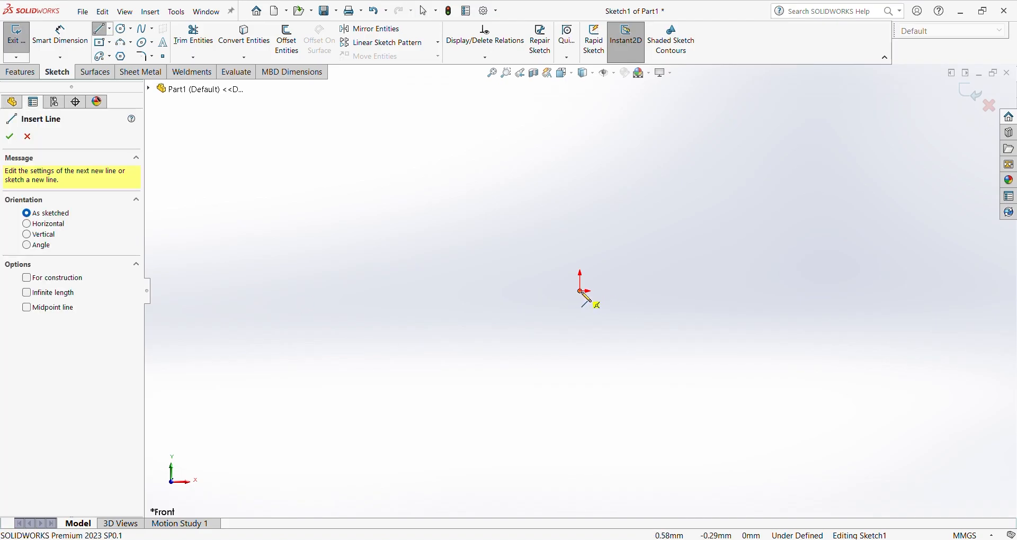
{"action": "left_click_drag", "start_coordinate": [583, 291], "coordinate": [685, 291]}
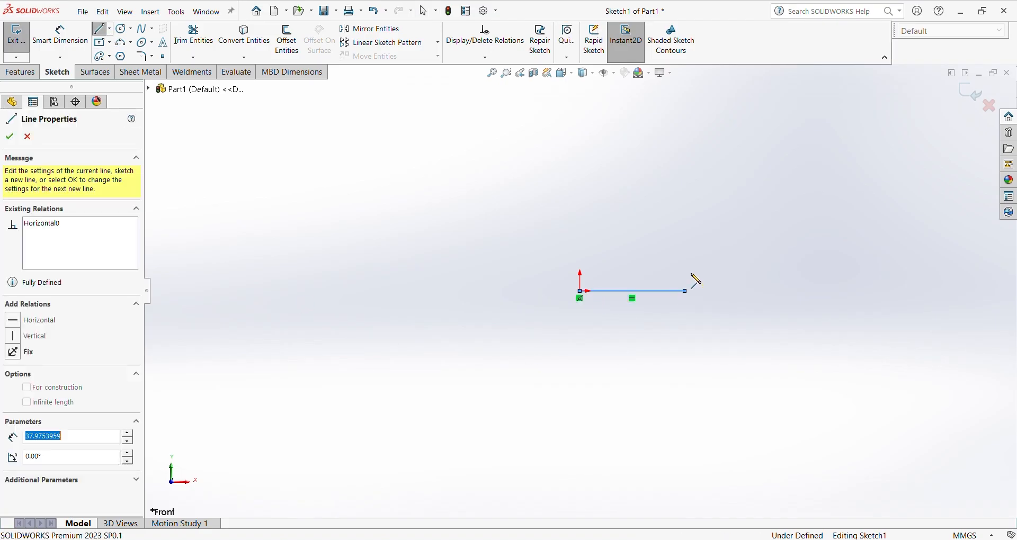
{"action": "left_click", "coordinate": [684, 218]}
{"action": "left_click", "coordinate": [783, 218]}
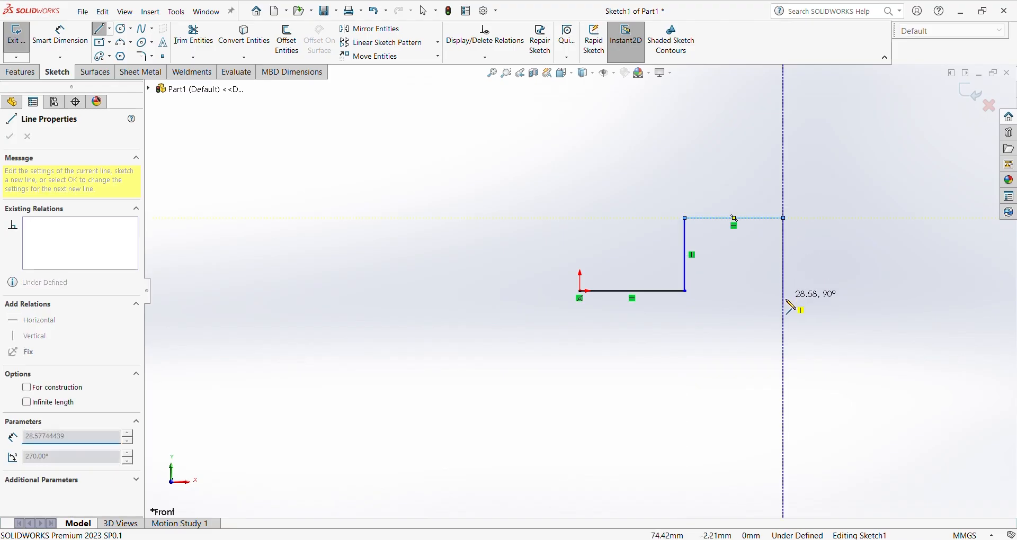
{"action": "left_click", "coordinate": [784, 291]}
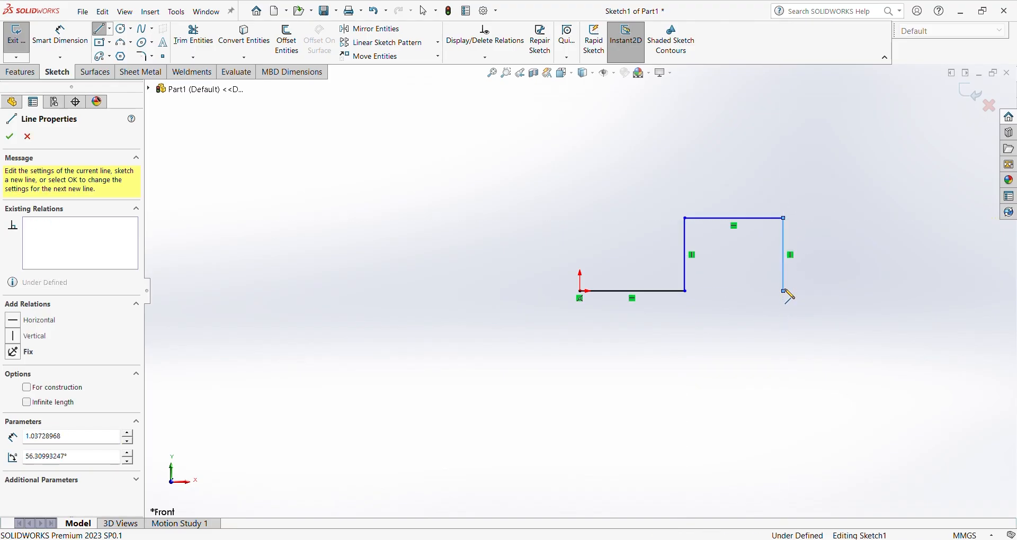
{"action": "left_click", "coordinate": [880, 291]}
Sketch the stepped outer contour with a raised middle about 39 mm high and close the profile back at the origin.
{"action": "left_click", "coordinate": [881, 259]}
{"action": "left_click", "coordinate": [821, 259]}
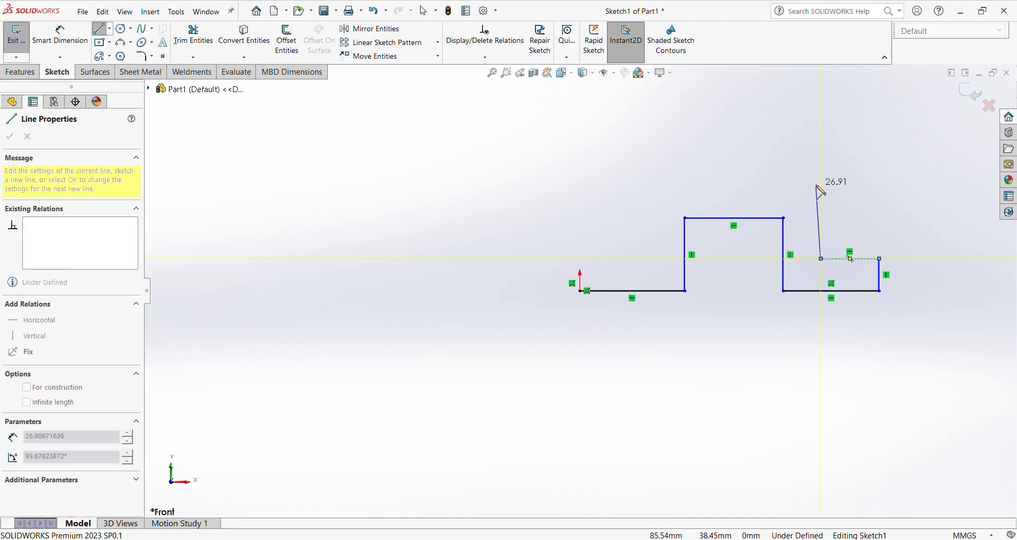
{"action": "left_click", "coordinate": [821, 184]}
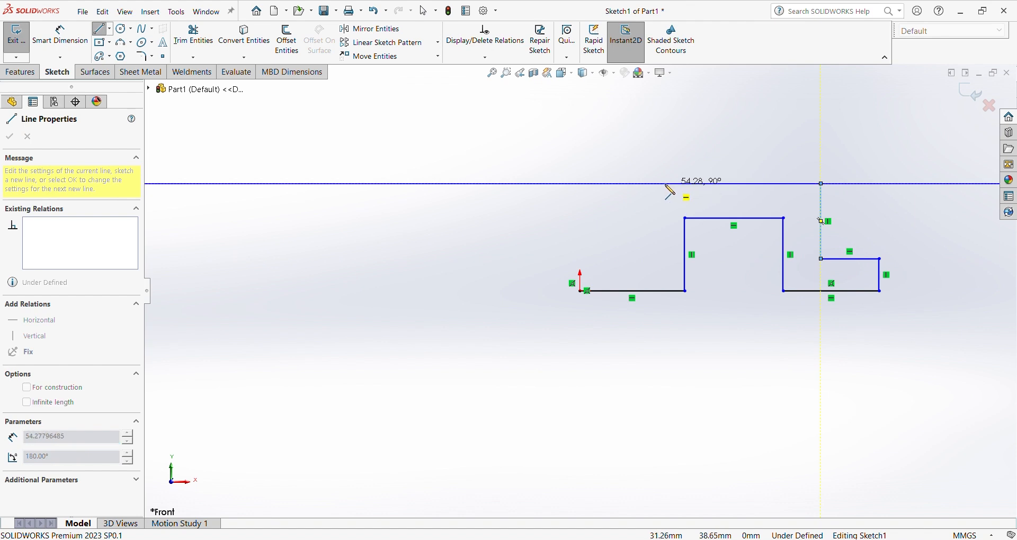
{"action": "left_click", "coordinate": [656, 184]}
{"action": "left_click", "coordinate": [656, 259]}
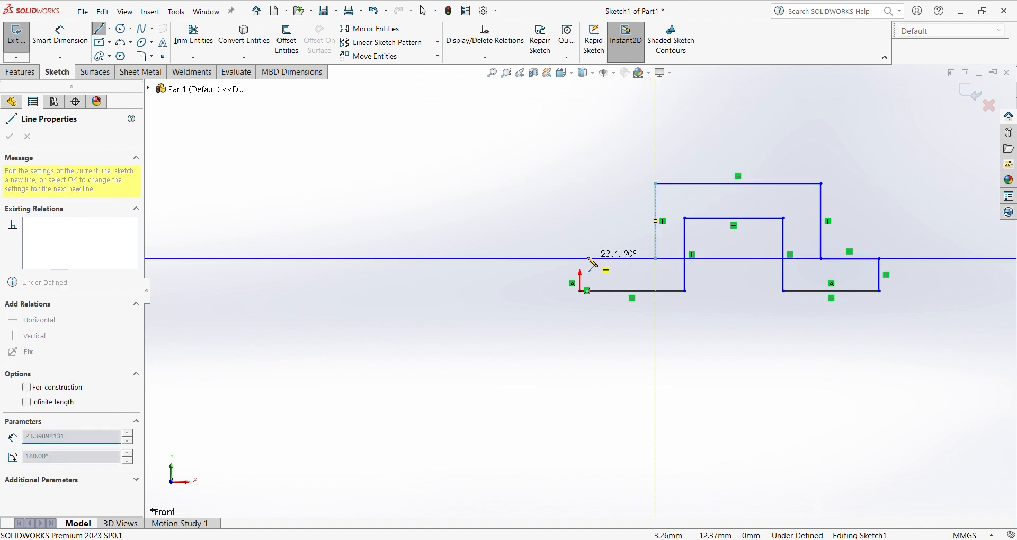
{"action": "left_click", "coordinate": [580, 259]}
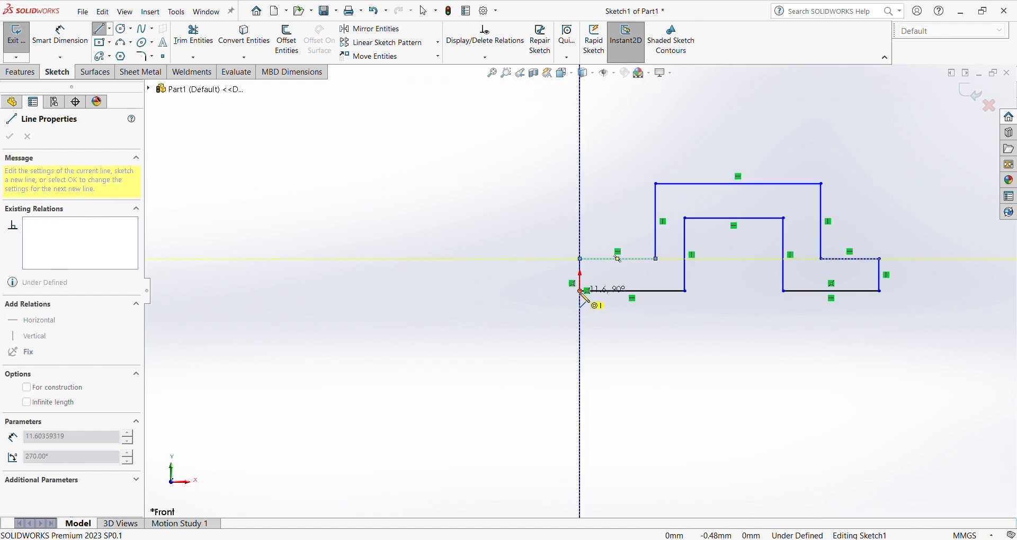
{"action": "left_click", "coordinate": [581, 291]}
{"action": "key", "text": "Escape"}
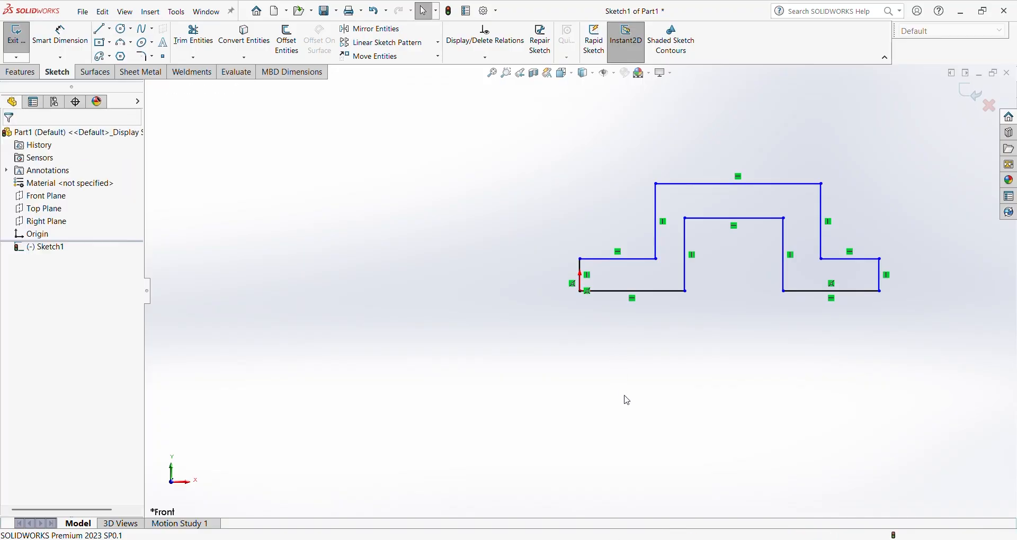
Dimension the distance from the profile's left end to the opening's left side as 40 mm.
{"action": "key", "text": "d"}
{"action": "left_click", "coordinate": [581, 280]}
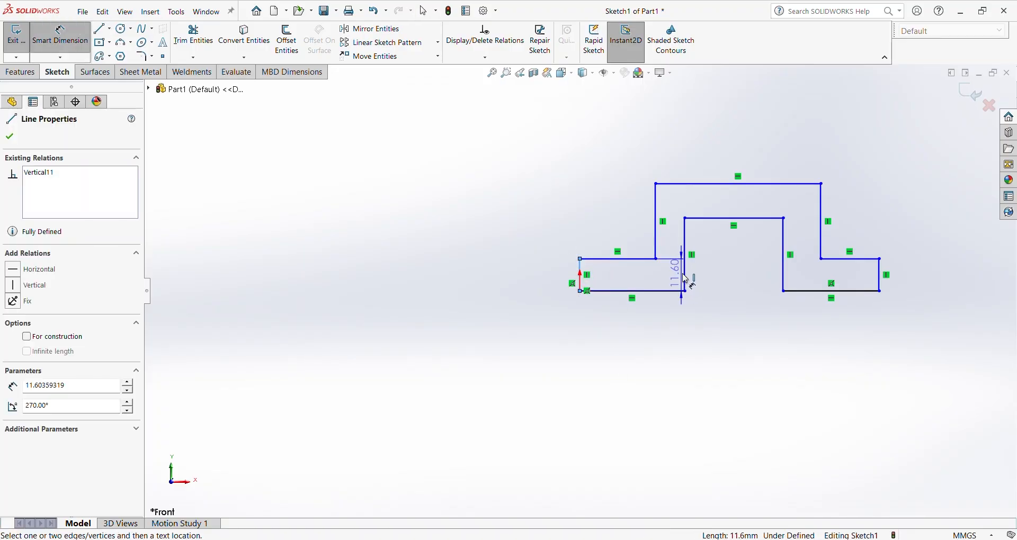
{"action": "left_click", "coordinate": [686, 280]}
{"action": "left_click", "coordinate": [647, 334]}
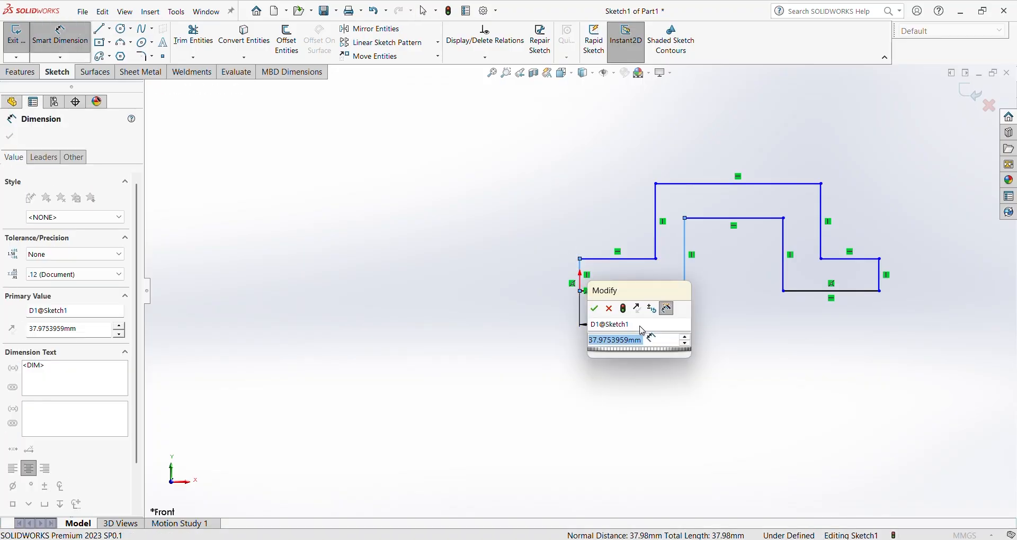
{"action": "type", "text": "40"}
{"action": "key", "text": "Return"}
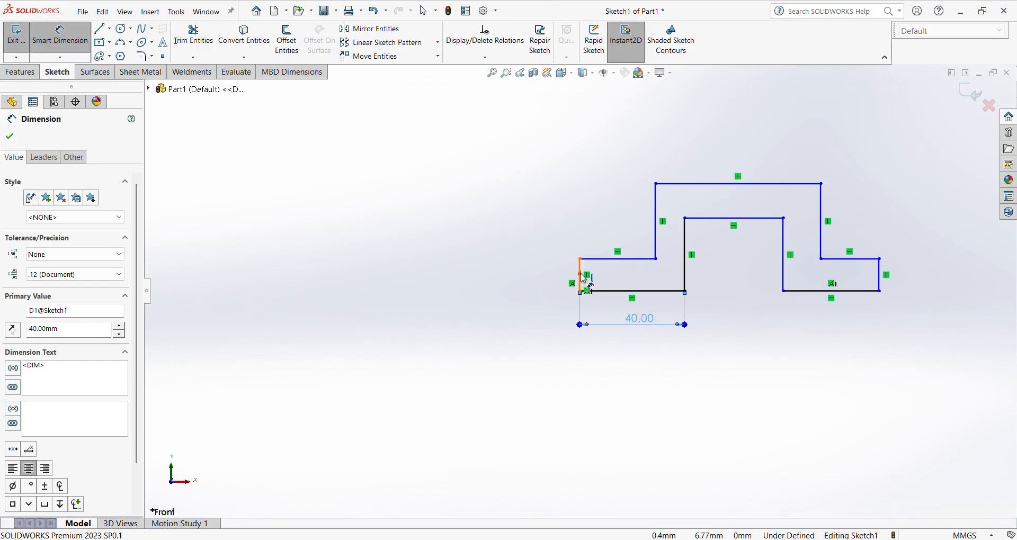
Dimension the height of the left foot's end edge as 15 mm.
{"action": "left_click", "coordinate": [584, 279]}
{"action": "left_click", "coordinate": [524, 290]}
{"action": "key", "text": "Return"}
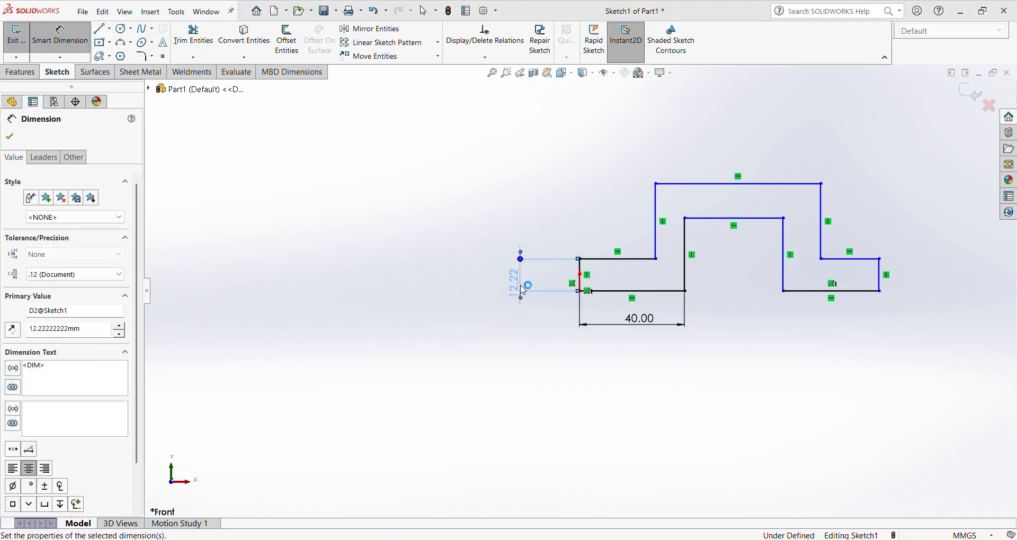
{"action": "key", "text": "Escape"}
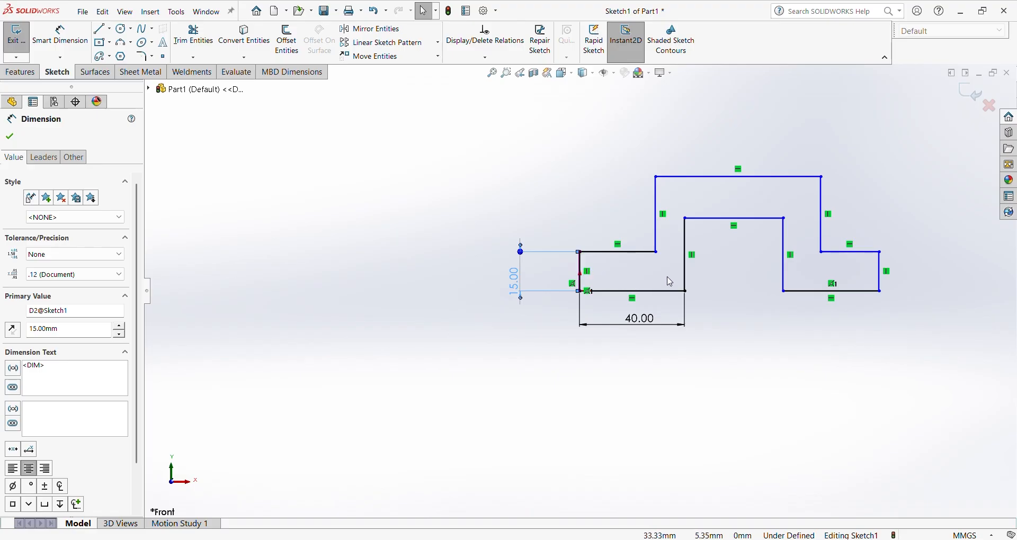
Make the top edges of the left and right feet collinear.
{"action": "left_click", "coordinate": [648, 255]}
{"action": "left_click", "coordinate": [835, 254], "text": "ctrl"}
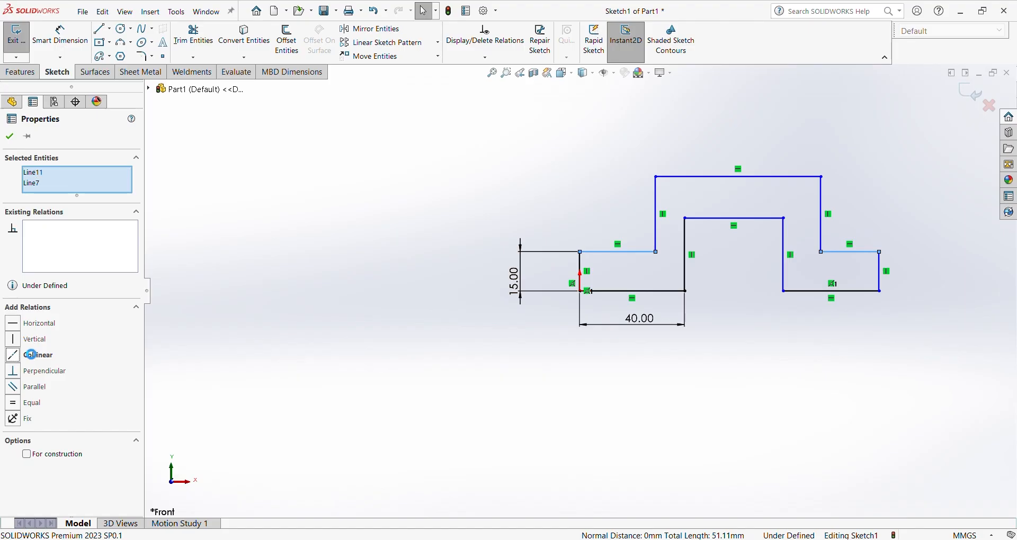
{"action": "left_click", "coordinate": [32, 354]}
{"action": "left_click", "coordinate": [10, 136]}
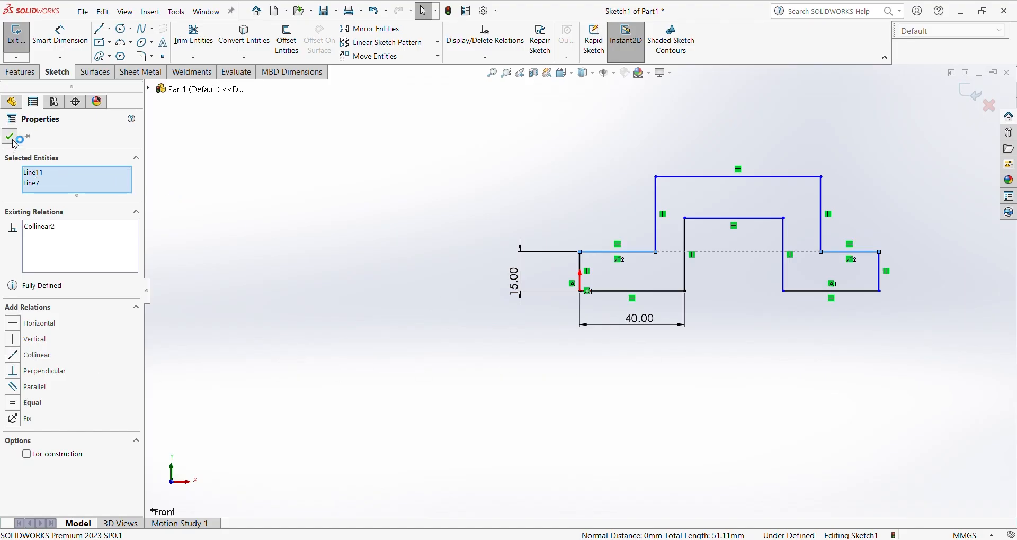
Dimension the overall height from the right foot's bottom edge to the profile's top edge as 45 mm.
{"action": "right_click_drag", "start_coordinate": [700, 445], "coordinate": [701, 413]}
{"action": "left_click", "coordinate": [804, 298]}
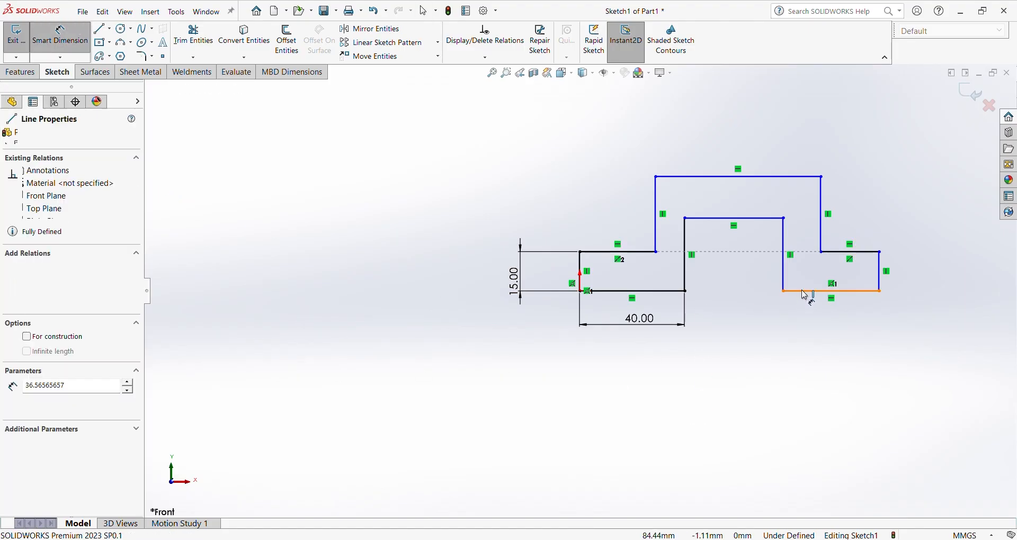
{"action": "left_click", "coordinate": [799, 178]}
{"action": "left_click", "coordinate": [940, 235]}
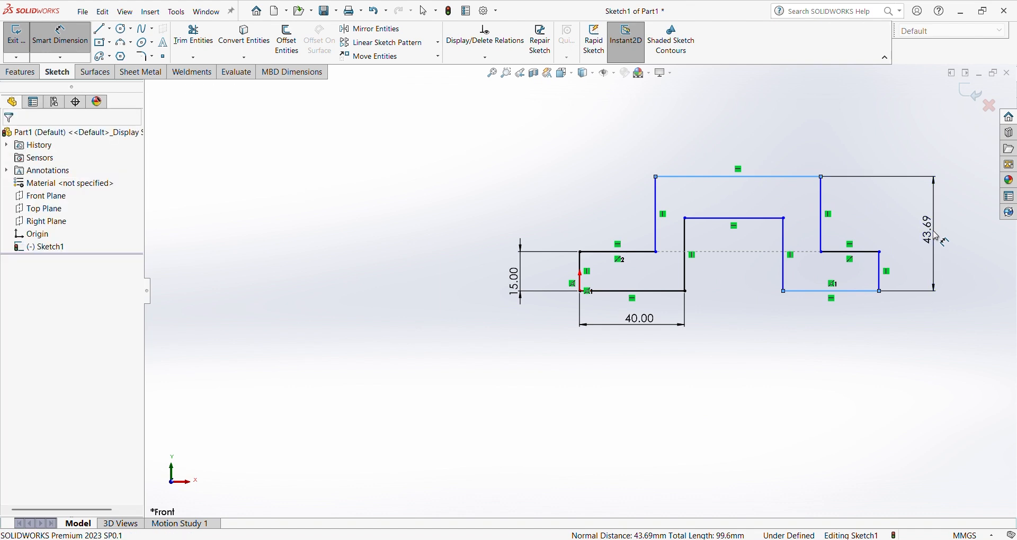
{"action": "type", "text": "45"}
{"action": "key", "text": "Return"}
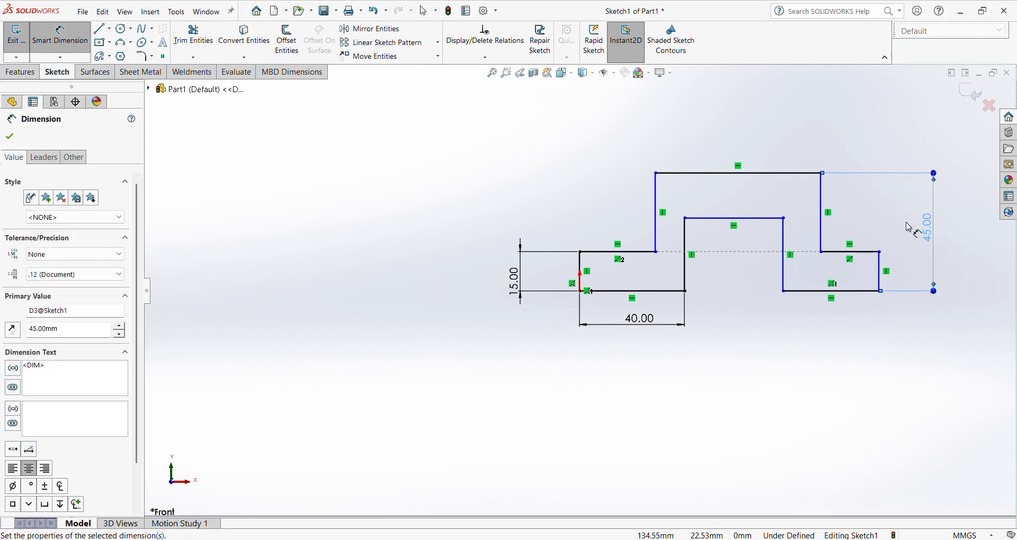
Dimension the thickness between the opening's upper edge and the profile's top edge as 15 mm.
{"action": "left_click", "coordinate": [765, 217]}
{"action": "left_click", "coordinate": [763, 174]}
{"action": "left_click", "coordinate": [763, 180]}
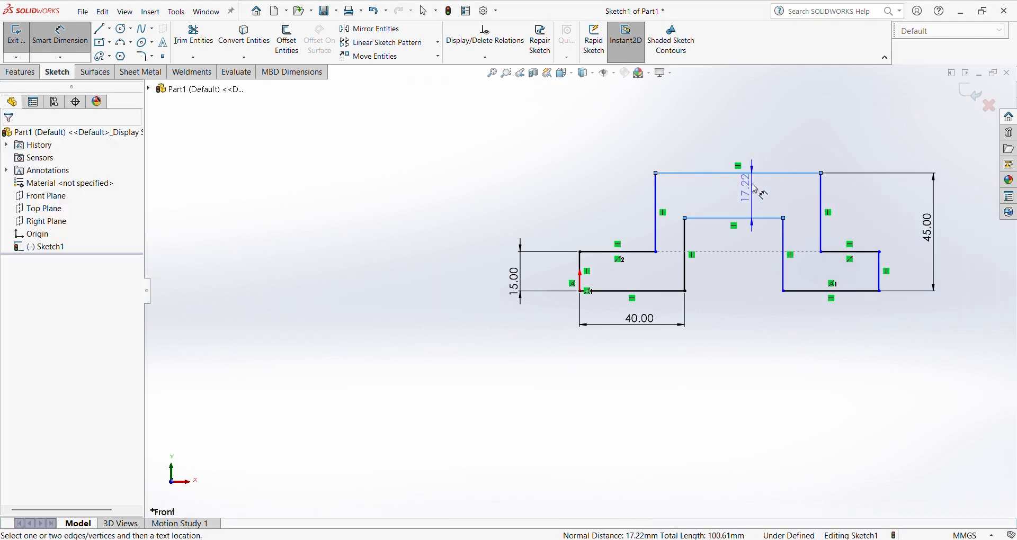
{"action": "type", "text": "15"}
{"action": "key", "text": "Return"}
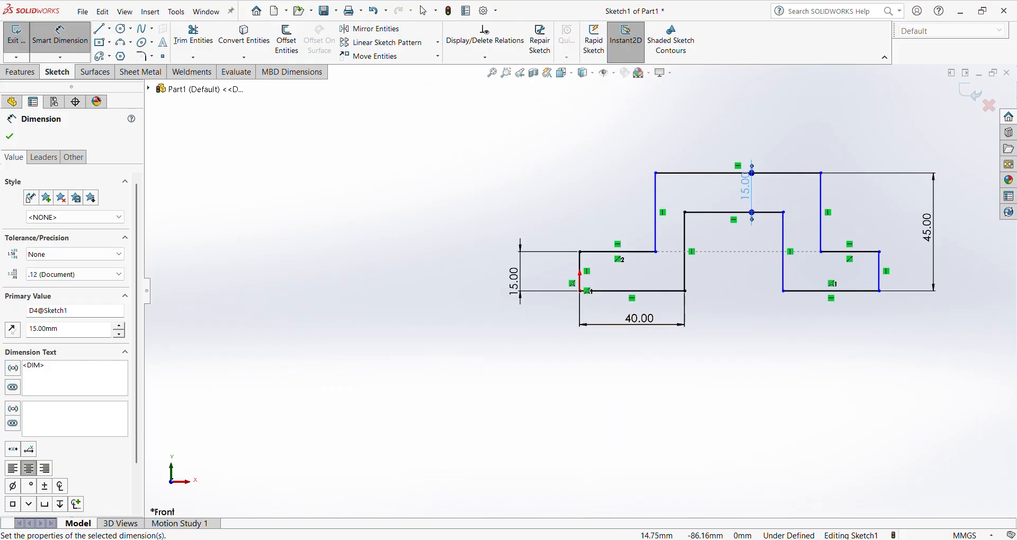
Check the reference drawing and dimension the opening's width between its two vertical sides as 70 mm.
{"action": "key", "text": "alt+Tab"}
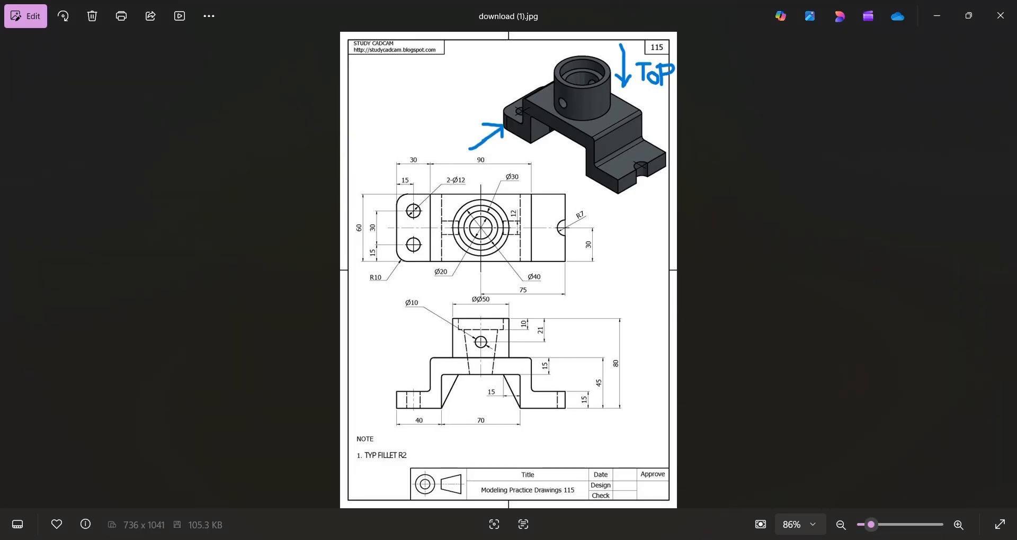
{"action": "key", "text": "alt+Tab"}
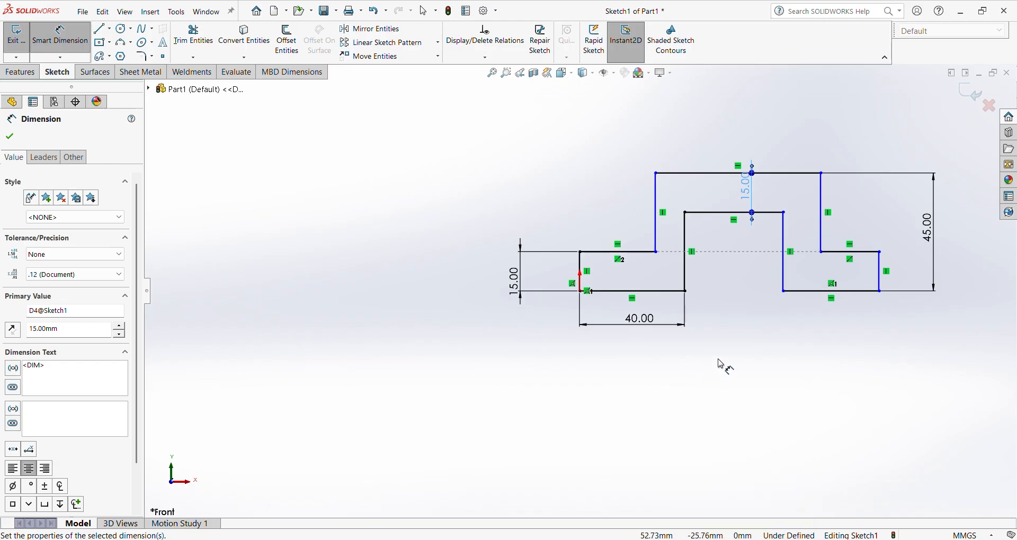
{"action": "left_click", "coordinate": [686, 273]}
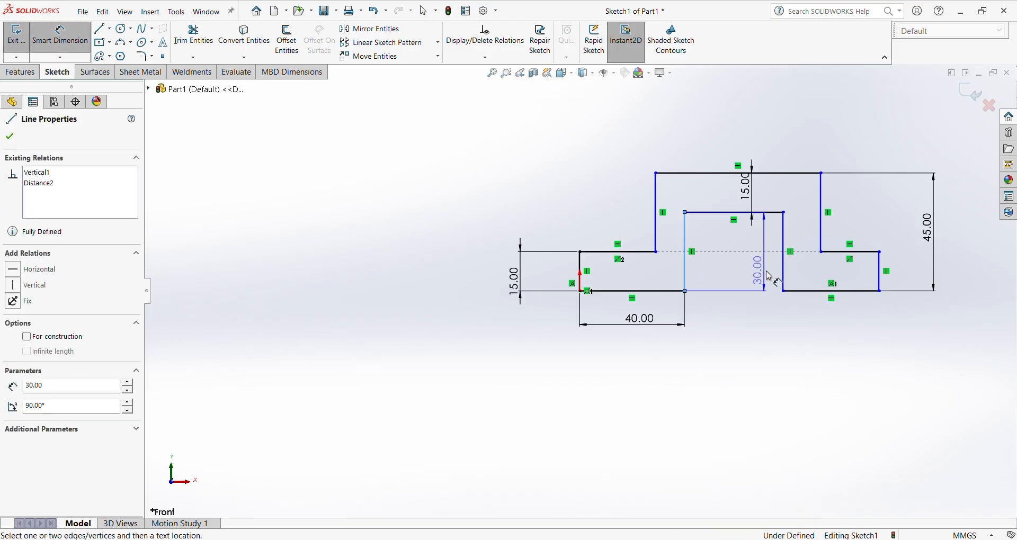
{"action": "left_click", "coordinate": [784, 273]}
{"action": "left_click", "coordinate": [748, 324]}
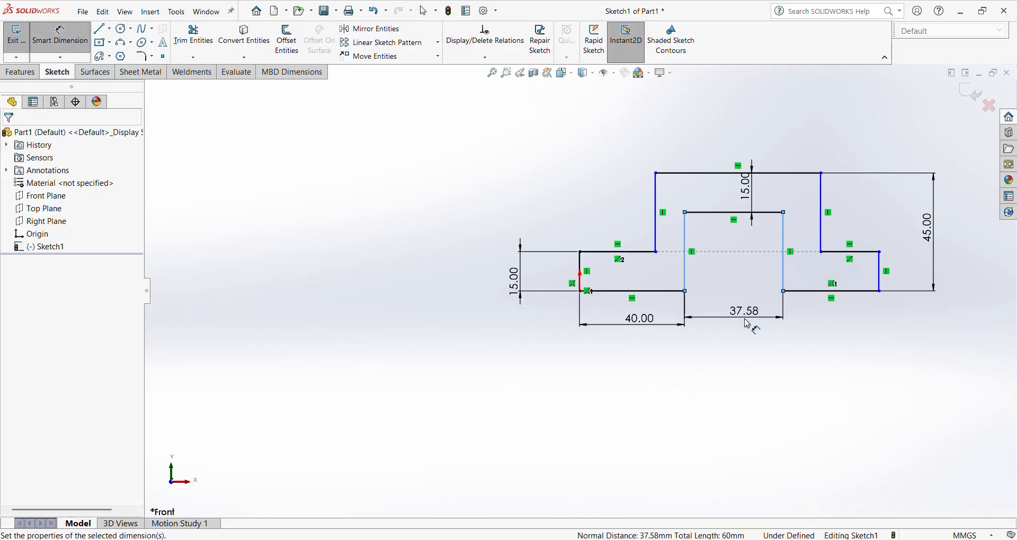
{"action": "type", "text": "70"}
{"action": "key", "text": "Return"}
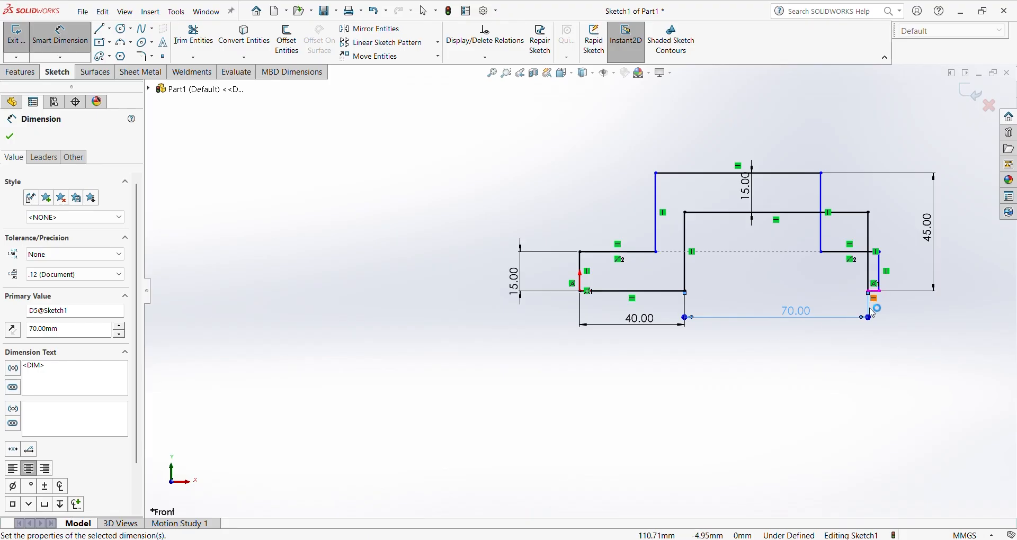
Move the right outer wall and the right end edge outward beyond the opening's right side, and bring up the reference drawing.
{"action": "key", "text": "Escape"}
{"action": "left_click_drag", "start_coordinate": [823, 209], "coordinate": [883, 204]}
{"action": "left_click_drag", "start_coordinate": [880, 272], "coordinate": [927, 273]}
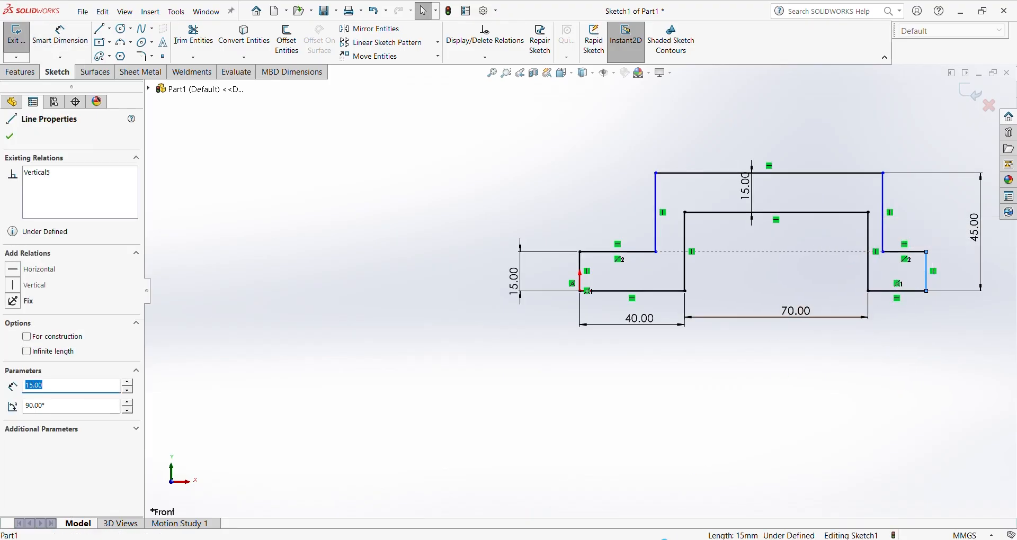
{"action": "key", "text": "alt+Tab"}
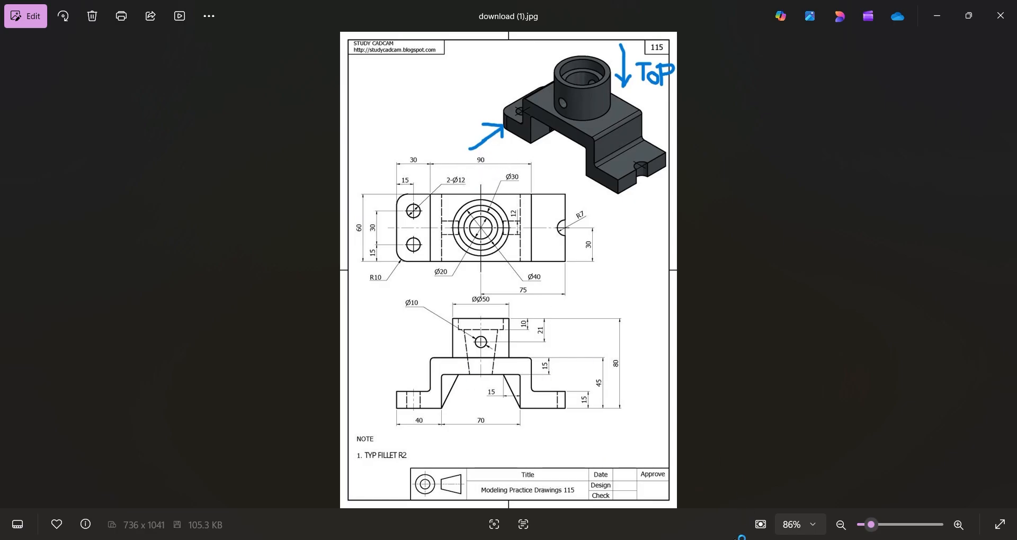
Dimension the width between the profile's two upper outer walls as 90 mm.
{"action": "key", "text": "alt+Tab"}
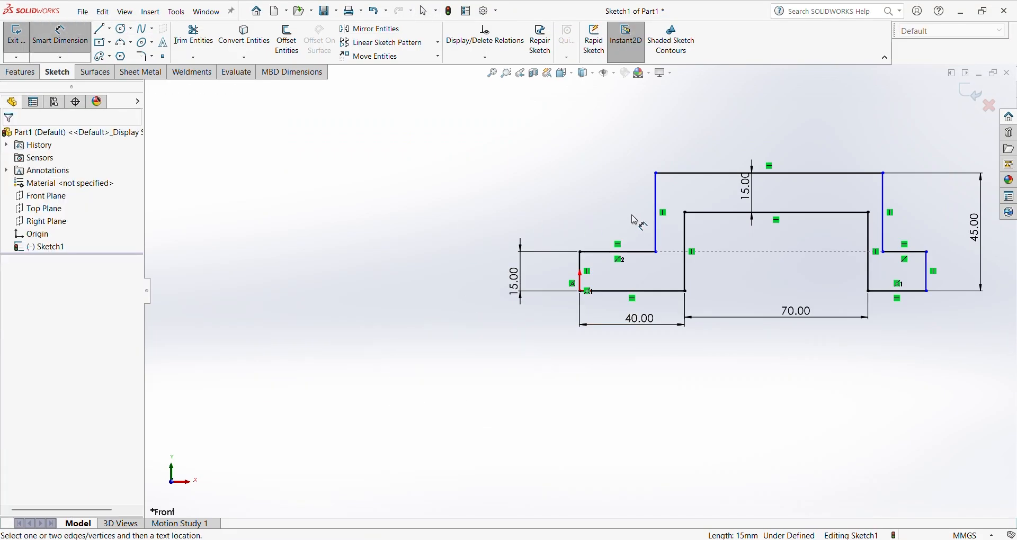
{"action": "left_click", "coordinate": [656, 207]}
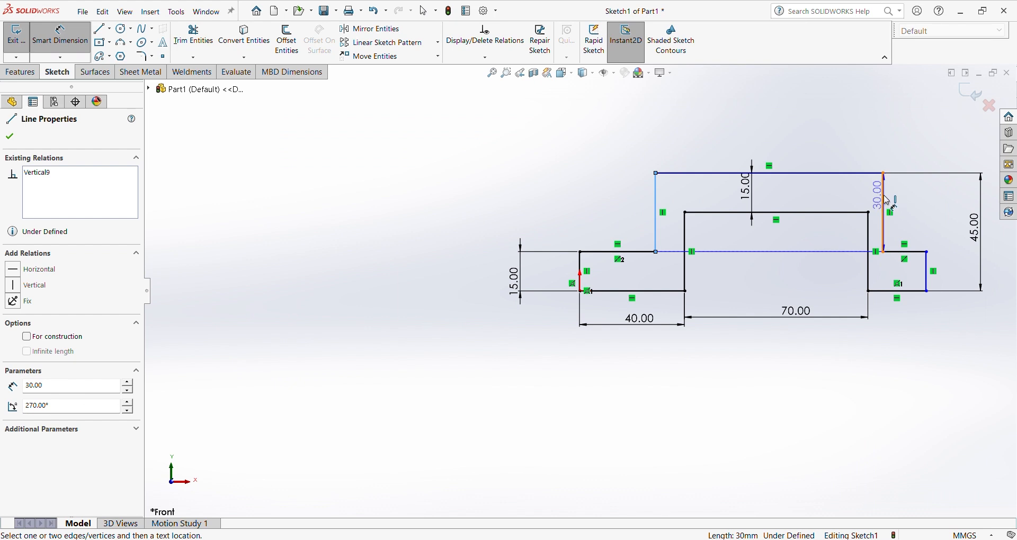
{"action": "left_click", "coordinate": [884, 206]}
{"action": "left_click", "coordinate": [795, 138]}
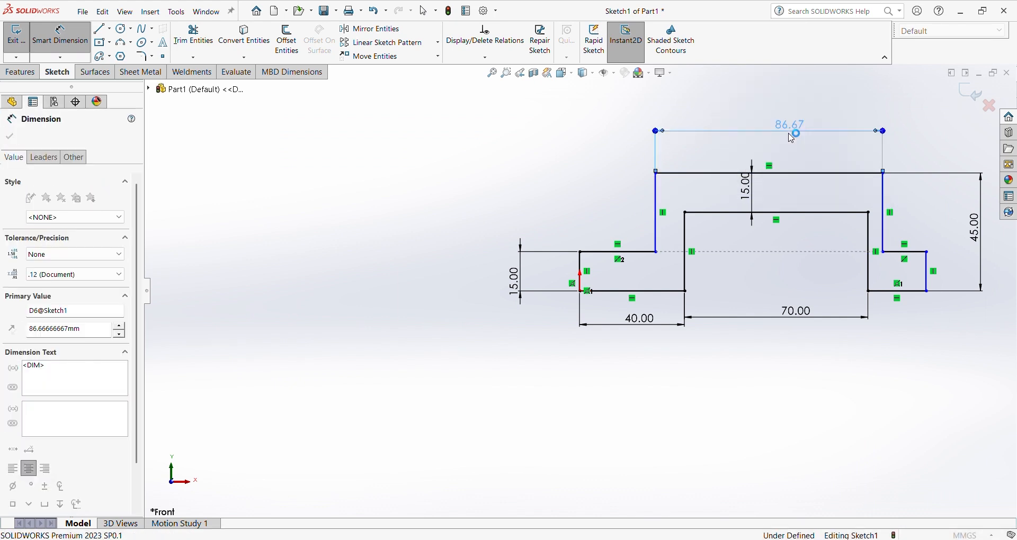
{"action": "type", "text": "90"}
{"action": "key", "text": "Return"}
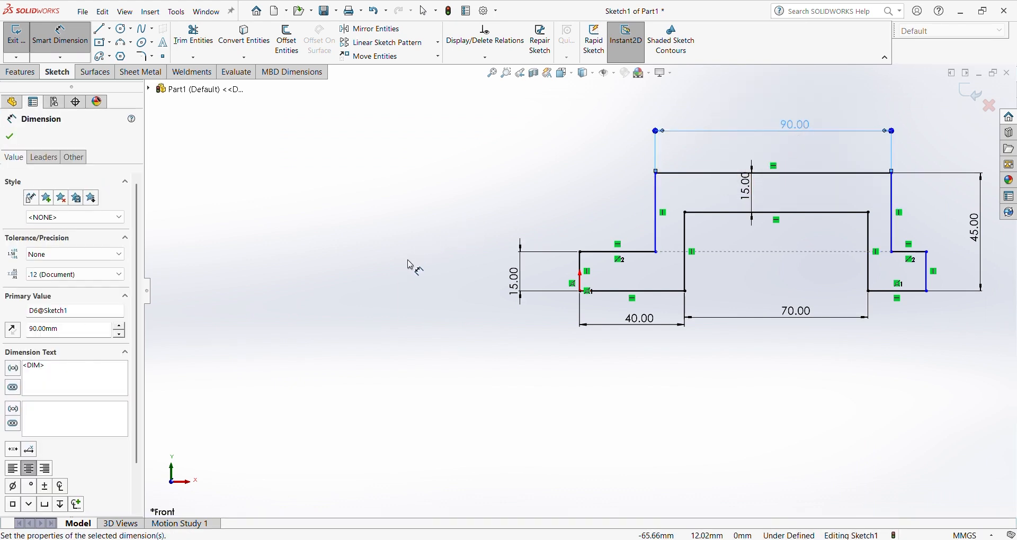
Dimension the horizontal distance from the profile's left end edge to the left outer wall as 30 mm.
{"action": "mouse_move", "coordinate": [407, 266]}
{"action": "right_mouse_down"}
{"action": "mouse_move", "coordinate": [408, 246]}
{"action": "mouse_move", "coordinate": [411, 267]}
{"action": "mouse_move", "coordinate": [393, 270]}
{"action": "mouse_move", "coordinate": [404, 260]}
{"action": "mouse_move", "coordinate": [409, 271]}
{"action": "mouse_move", "coordinate": [412, 252]}
{"action": "mouse_move", "coordinate": [401, 255]}
{"action": "mouse_move", "coordinate": [418, 249]}
{"action": "mouse_move", "coordinate": [409, 268]}
{"action": "mouse_move", "coordinate": [427, 268]}
{"action": "right_mouse_up"}
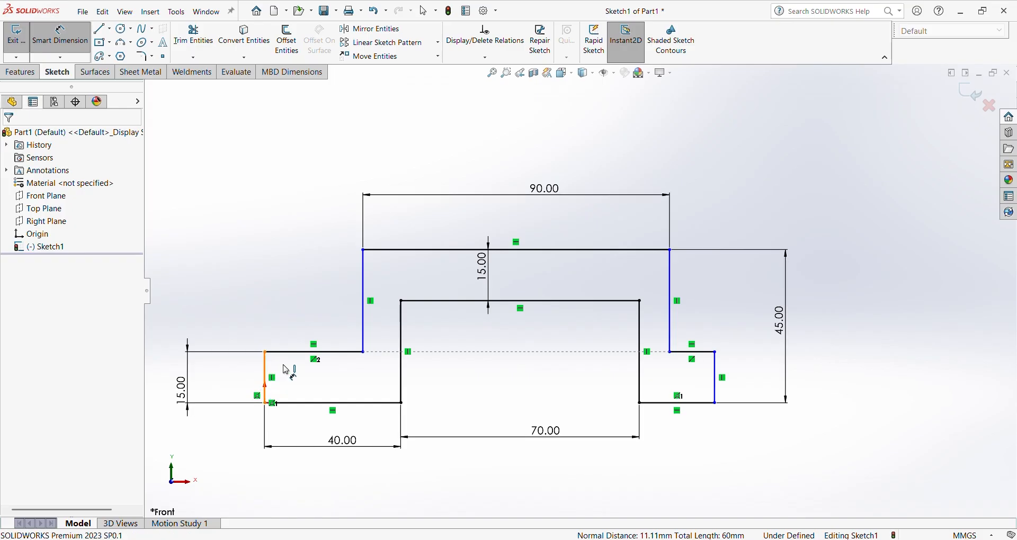
{"action": "left_click", "coordinate": [364, 310]}
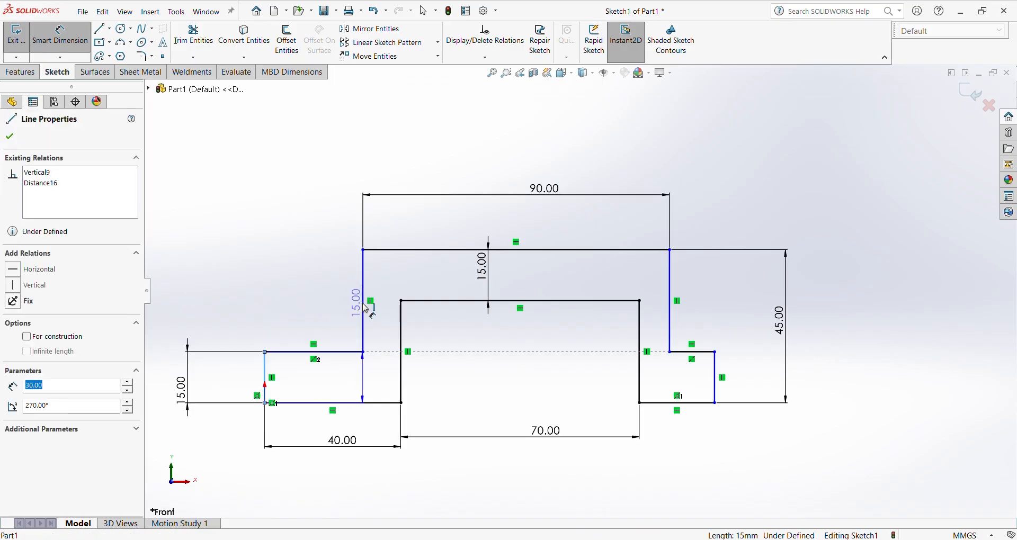
{"action": "left_click", "coordinate": [366, 310]}
{"action": "left_click", "coordinate": [324, 201]}
{"action": "key", "text": "Return"}
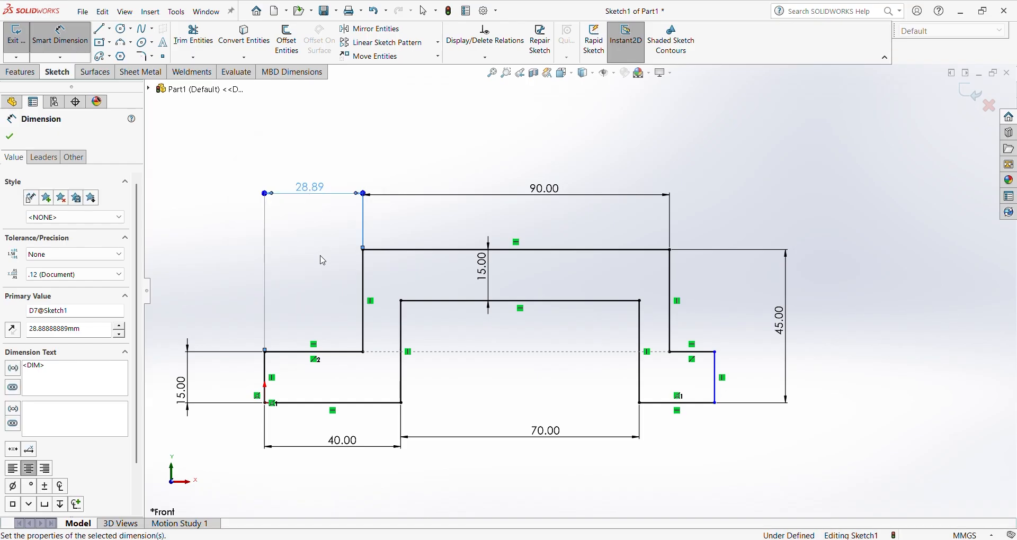
Dimension the horizontal distance from the right outer wall to the profile's right end edge as 30 mm.
{"action": "left_click", "coordinate": [675, 289]}
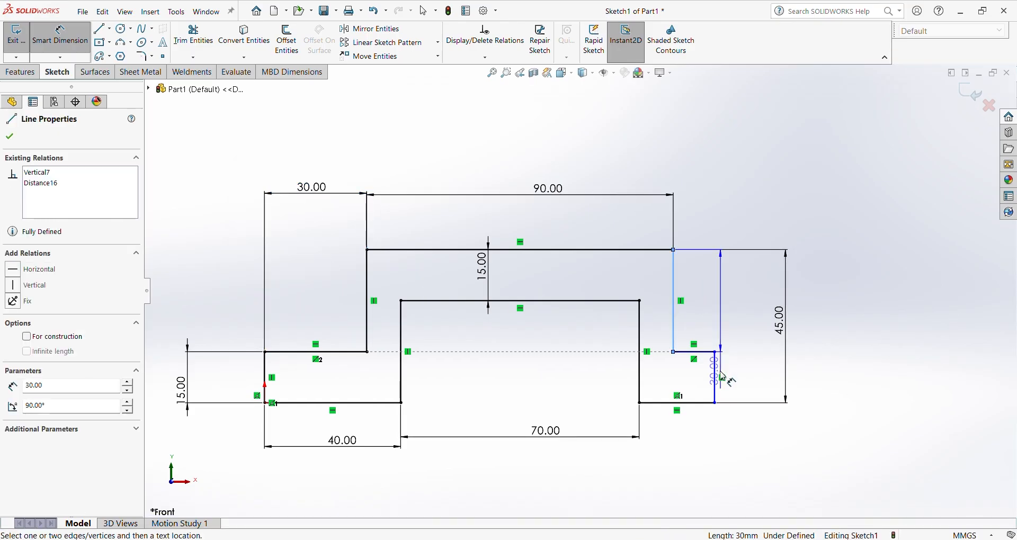
{"action": "left_click", "coordinate": [716, 377]}
{"action": "left_click", "coordinate": [710, 225]}
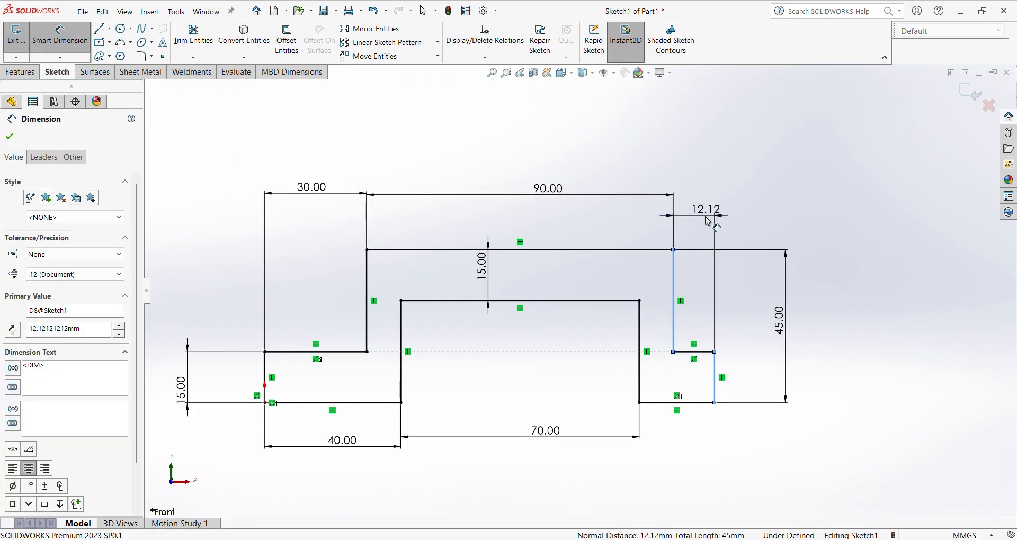
{"action": "type", "text": "30"}
{"action": "key", "text": "Return"}
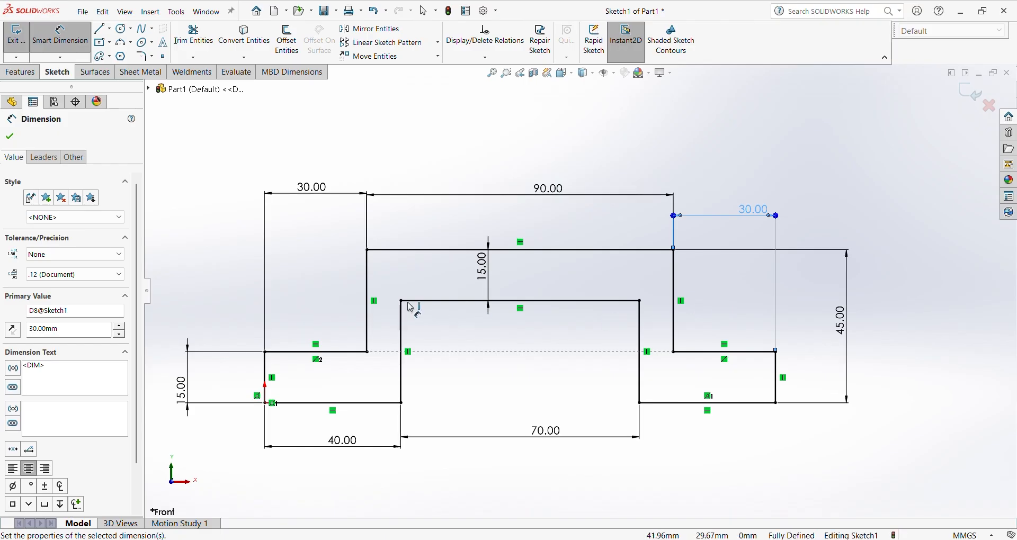
Exit the finished profile sketch and start an Extruded Boss/Base from it.
{"action": "scroll", "coordinate": [455, 283], "scroll_direction": "up", "scroll_amount": 3}
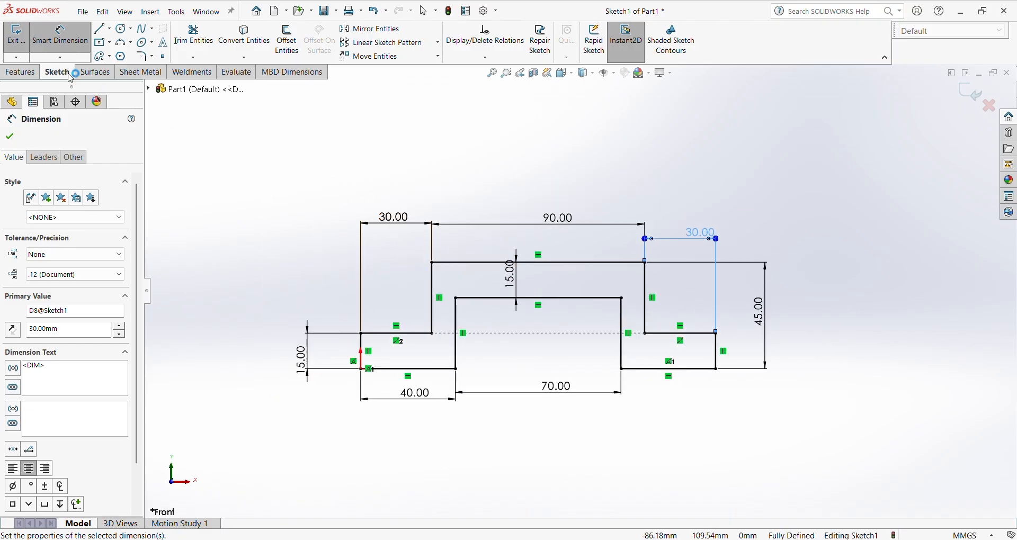
{"action": "left_click", "coordinate": [19, 43]}
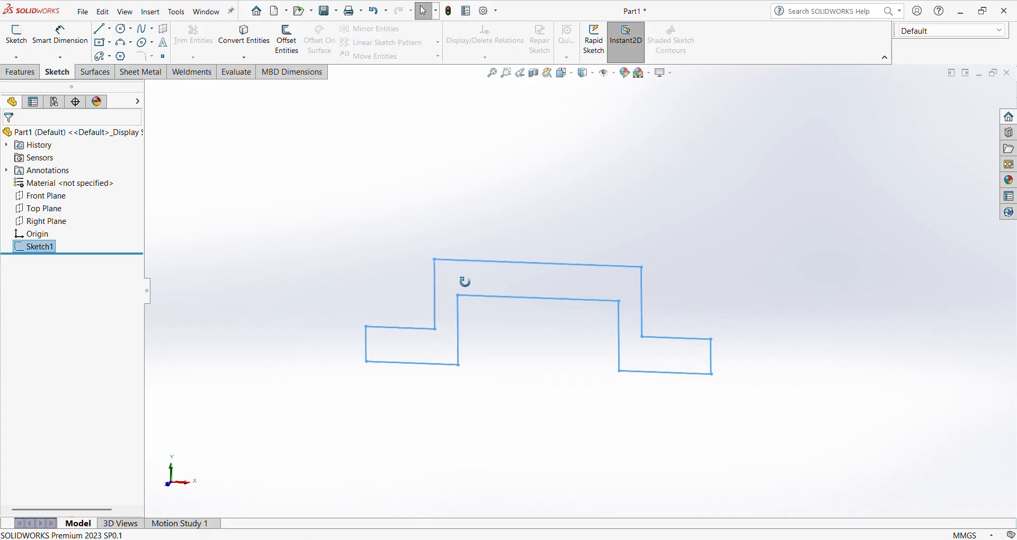
{"action": "mouse_move", "coordinate": [465, 282]}
{"action": "middle_mouse_down"}
{"action": "mouse_move", "coordinate": [468, 328]}
{"action": "mouse_move", "coordinate": [485, 313]}
{"action": "mouse_move", "coordinate": [472, 295]}
{"action": "middle_mouse_up"}
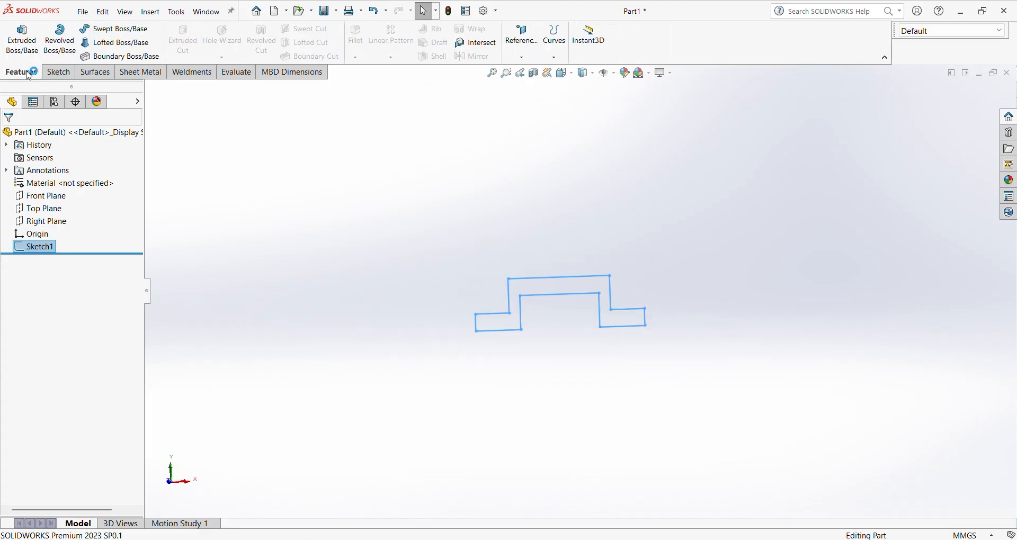
{"action": "left_click", "coordinate": [34, 49]}
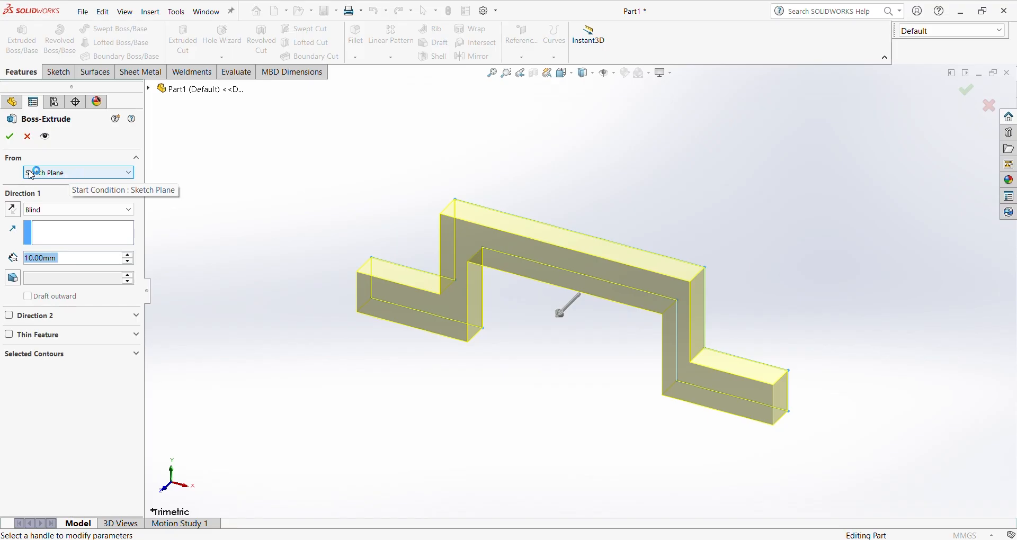
Set the extrusion's start condition to Offset with a 5 mm offset and examine the preview against the sketch plane.
{"action": "left_click", "coordinate": [88, 177]}
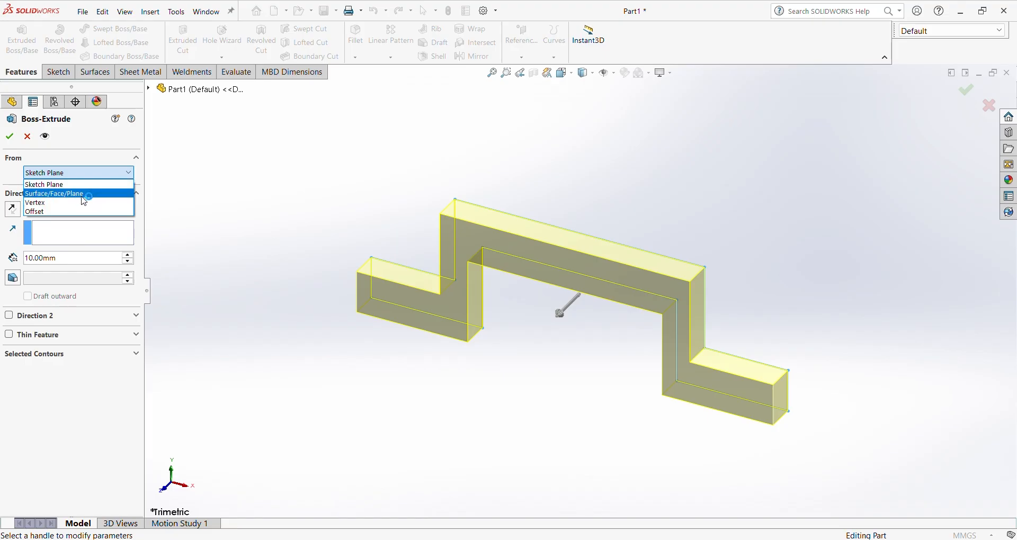
{"action": "left_click", "coordinate": [58, 212]}
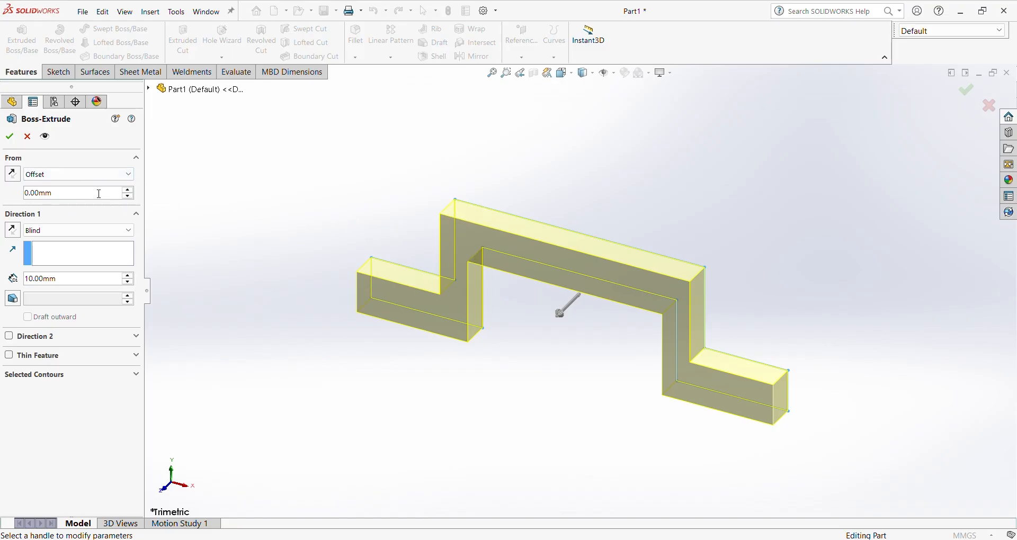
{"action": "left_click_drag", "start_coordinate": [99, 194], "coordinate": [21, 187]}
{"action": "type", "text": "5"}
{"action": "key", "text": "Return"}
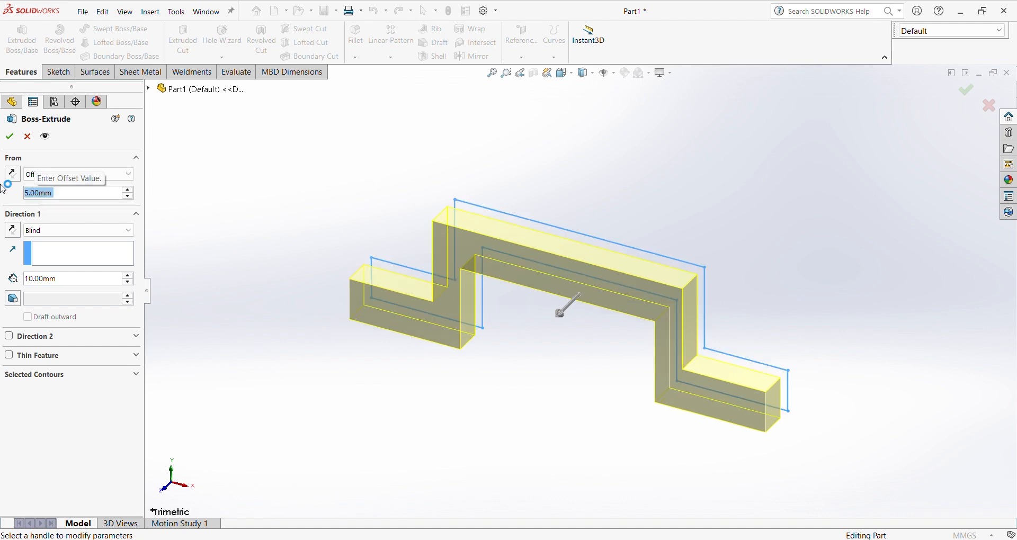
{"action": "middle_click_drag", "start_coordinate": [536, 170], "coordinate": [521, 165]}
{"action": "middle_click_drag", "start_coordinate": [488, 268], "coordinate": [509, 259]}
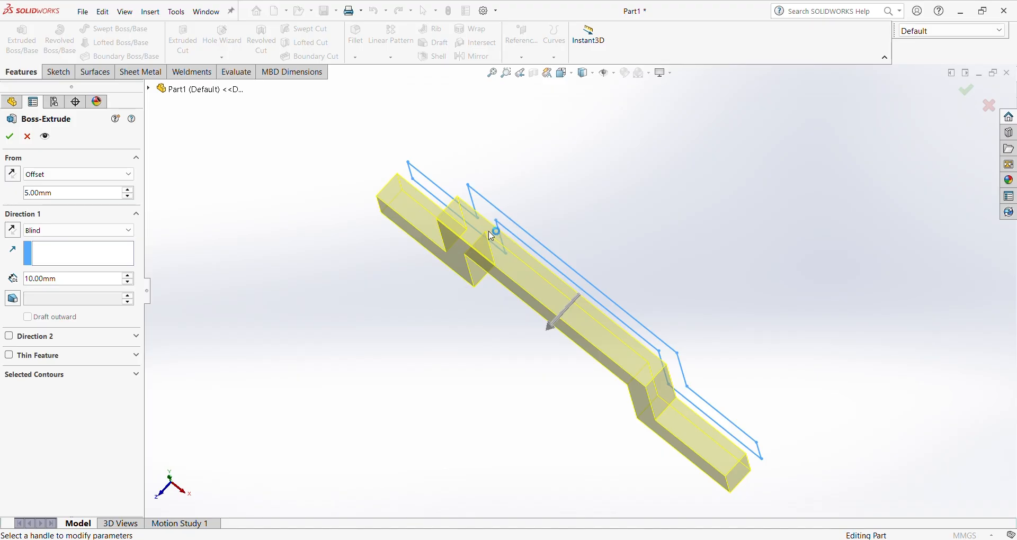
{"action": "mouse_move", "coordinate": [489, 232]}
{"action": "middle_mouse_down"}
{"action": "mouse_move", "coordinate": [470, 258]}
{"action": "mouse_move", "coordinate": [477, 262]}
{"action": "middle_mouse_up"}
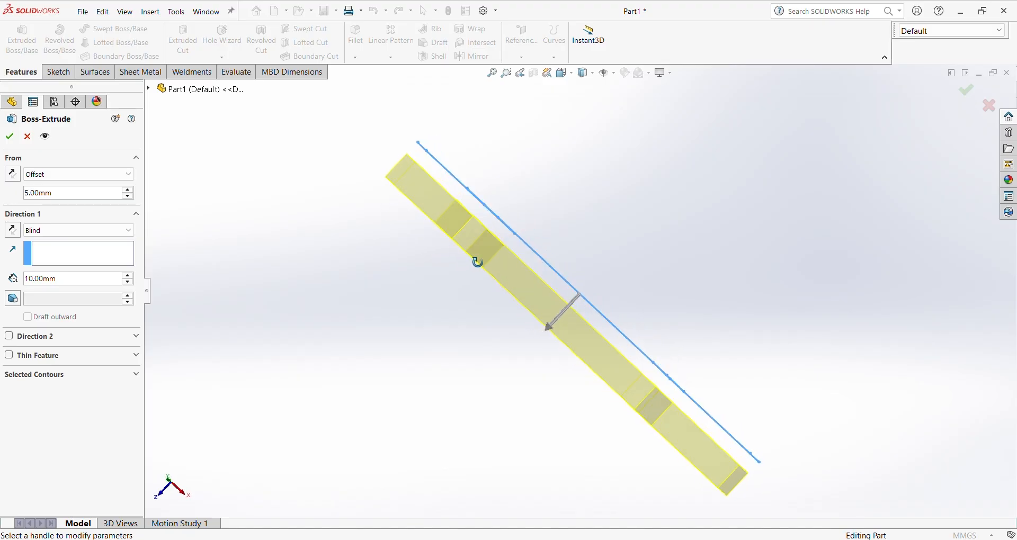
Reverse the 5 mm start offset and try reversing the extrusion direction, comparing the preview with the sketch.
{"action": "left_click", "coordinate": [15, 177]}
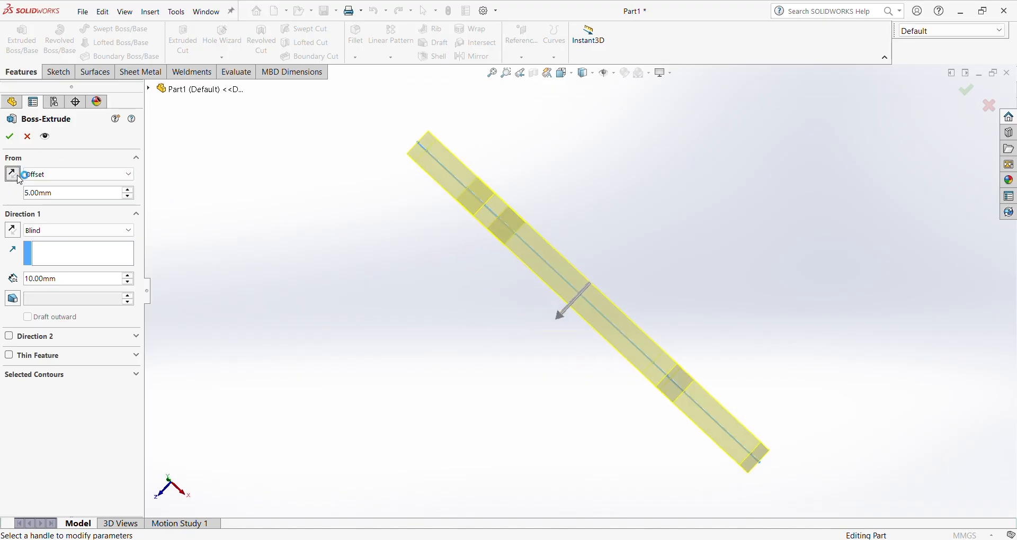
{"action": "middle_click_drag", "start_coordinate": [429, 209], "coordinate": [422, 235]}
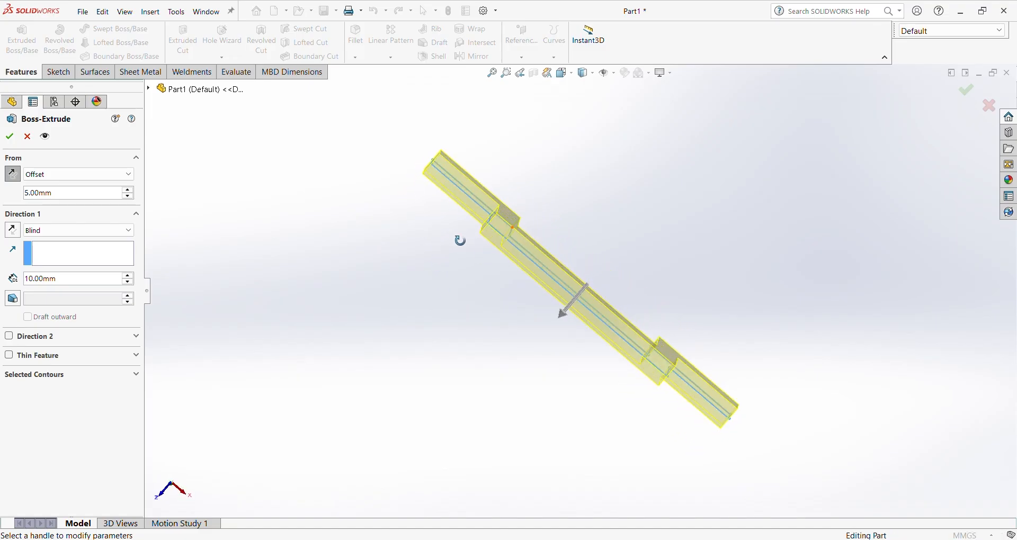
{"action": "scroll", "coordinate": [468, 212], "scroll_direction": "down", "scroll_amount": 5}
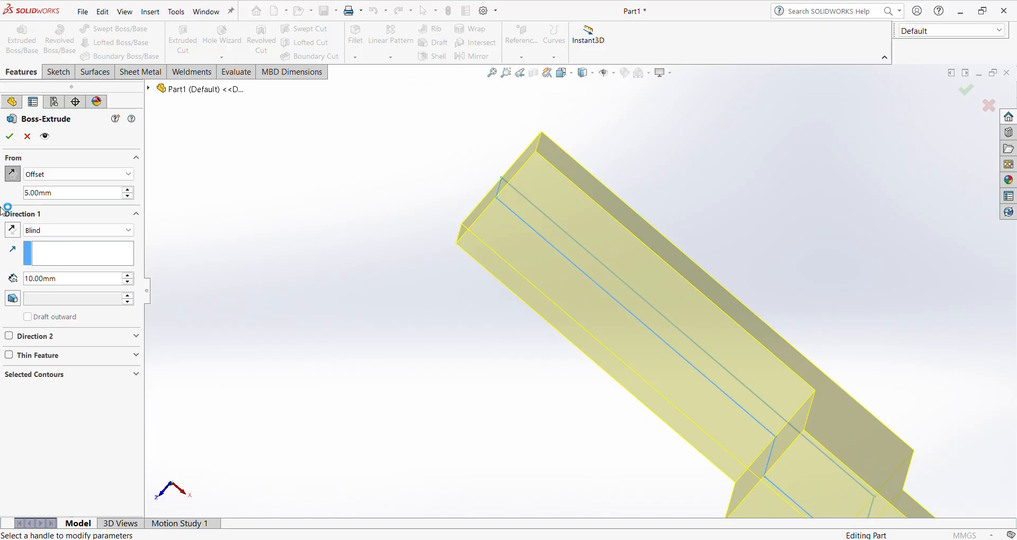
{"action": "left_click", "coordinate": [10, 230]}
{"action": "scroll", "coordinate": [732, 316], "scroll_direction": "up", "scroll_amount": 3}
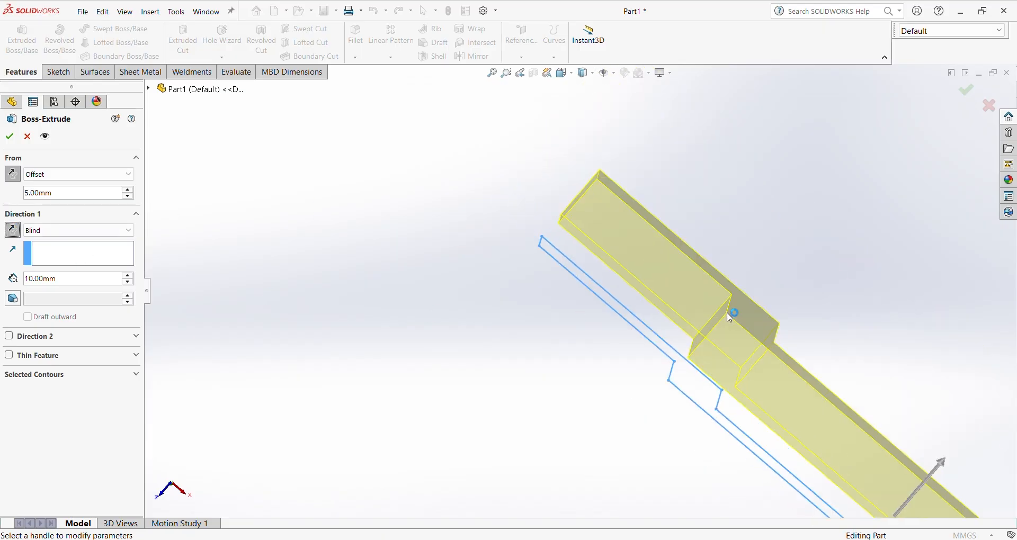
{"action": "scroll", "coordinate": [732, 316], "scroll_direction": "down", "scroll_amount": 4}
{"action": "scroll", "coordinate": [699, 324], "scroll_direction": "up", "scroll_amount": 7}
{"action": "middle_click_drag", "start_coordinate": [676, 364], "coordinate": [682, 312]}
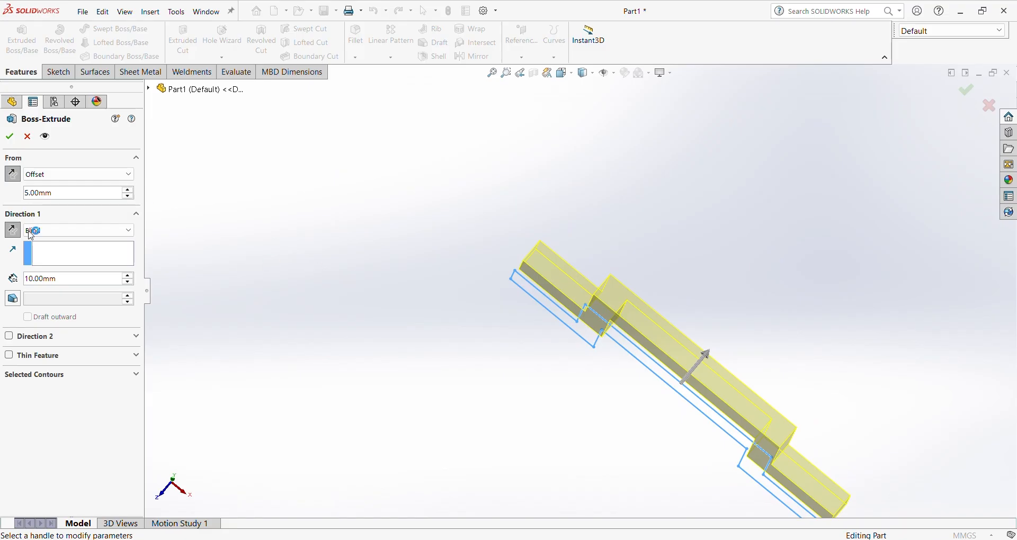
{"action": "scroll", "coordinate": [629, 304], "scroll_direction": "down", "scroll_amount": 4}
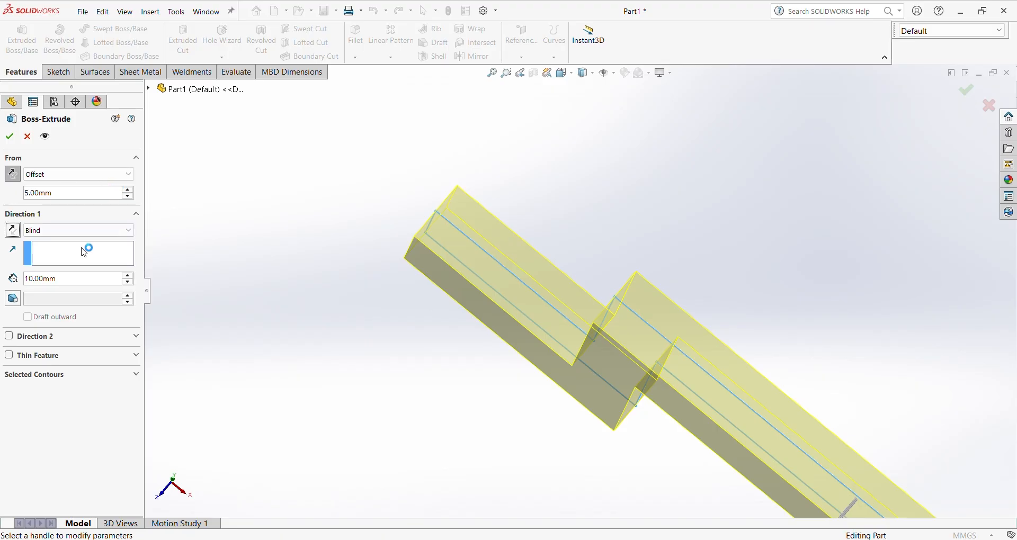
Set the extrusion's start condition back to Sketch Plane and inspect the preview.
{"action": "left_click", "coordinate": [84, 175]}
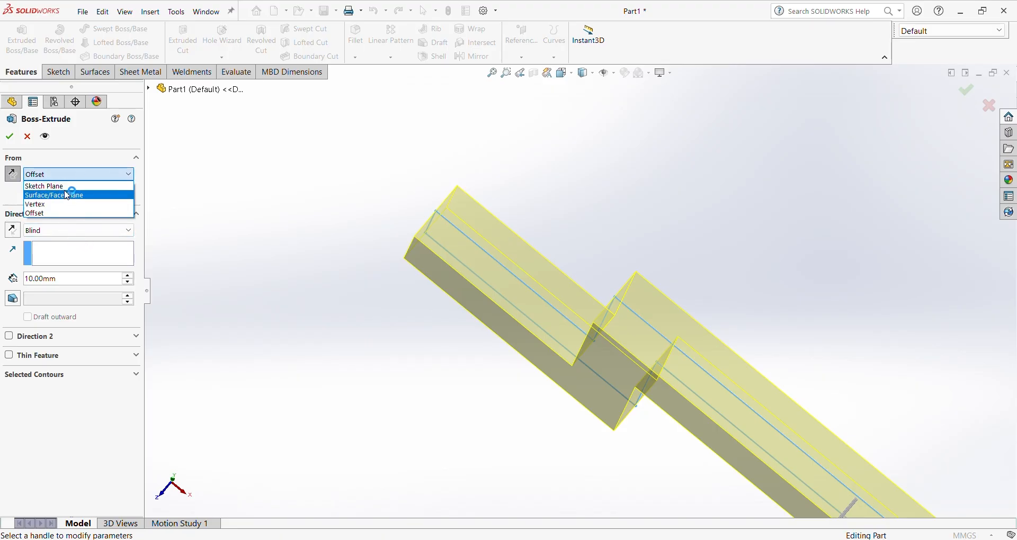
{"action": "left_click", "coordinate": [65, 189]}
{"action": "scroll", "coordinate": [539, 389], "scroll_direction": "up", "scroll_amount": 5}
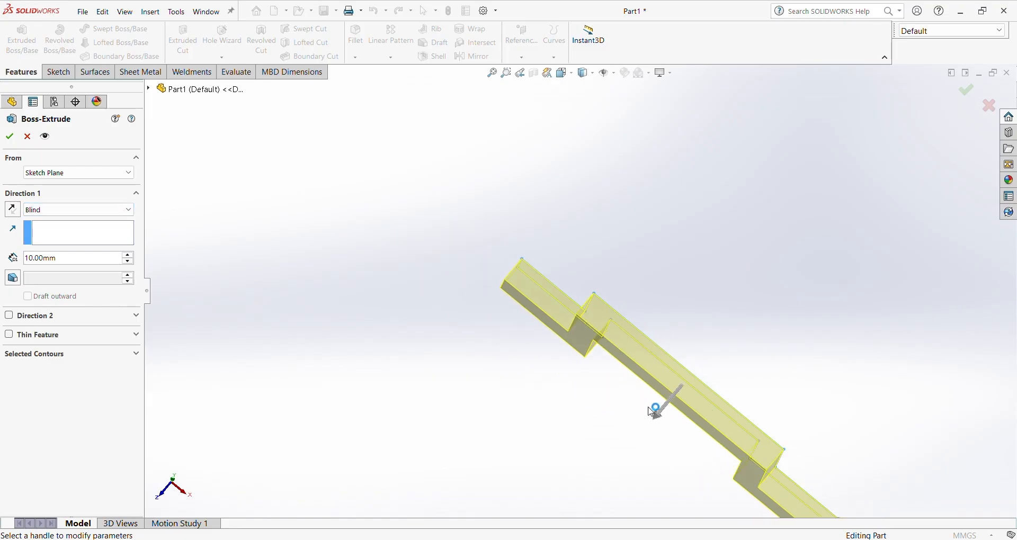
{"action": "scroll", "coordinate": [654, 412], "scroll_direction": "down", "scroll_amount": 5}
{"action": "scroll", "coordinate": [640, 388], "scroll_direction": "up", "scroll_amount": 5}
Review the Direction 1 end conditions, keep Blind, and set the extrusion depth to 20 mm.
{"action": "left_click", "coordinate": [74, 211]}
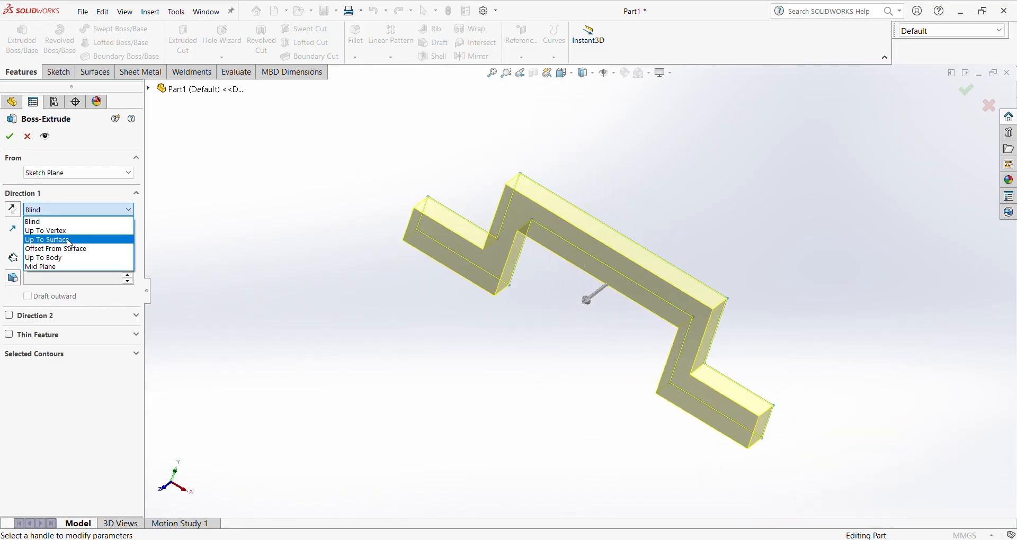
{"action": "left_click", "coordinate": [78, 251]}
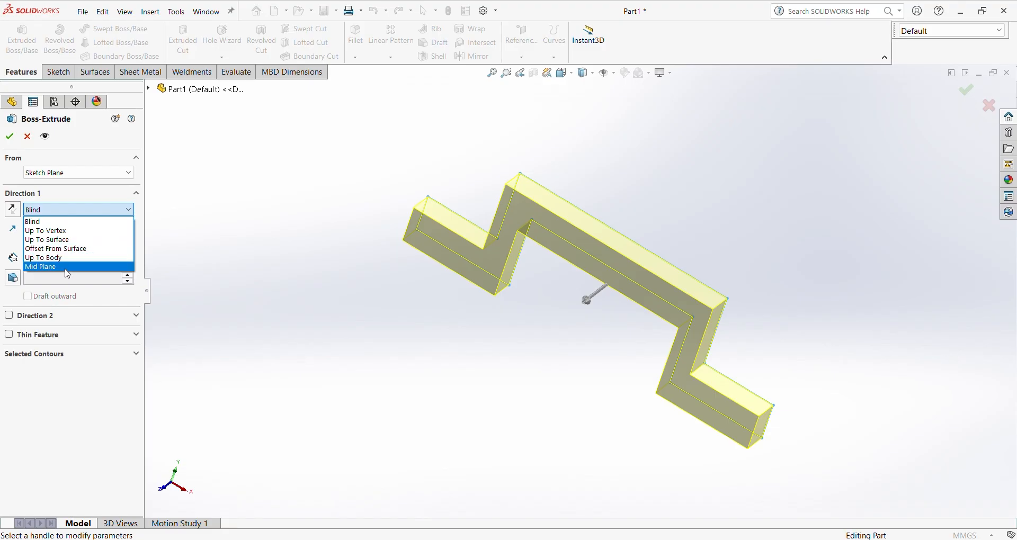
{"action": "left_click", "coordinate": [69, 222]}
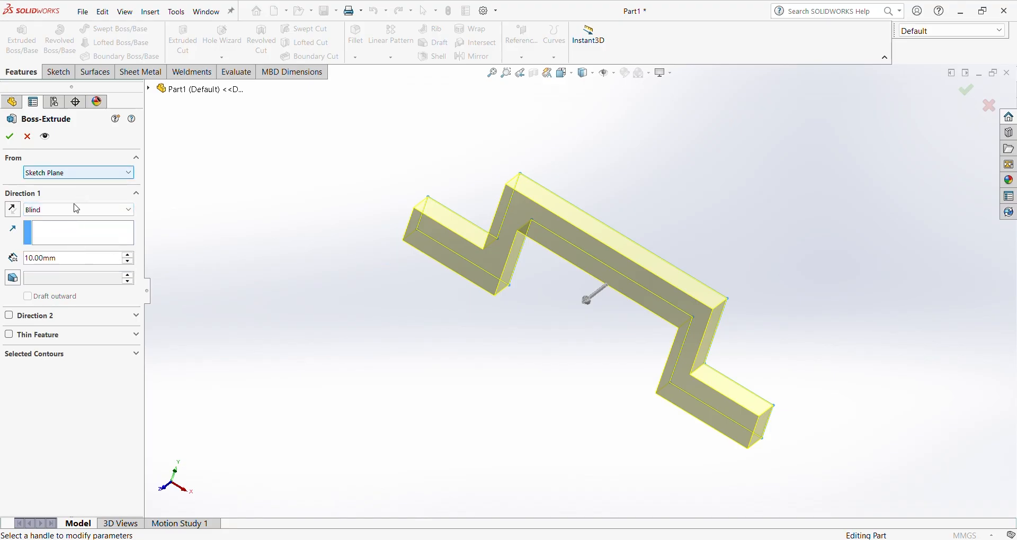
{"action": "left_click_drag", "start_coordinate": [61, 258], "coordinate": [32, 259]}
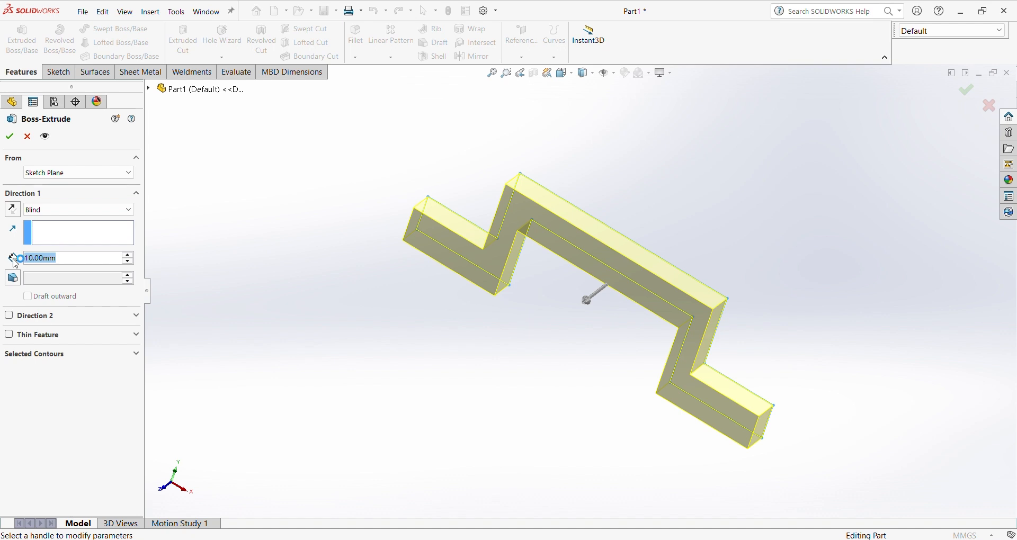
{"action": "left_click", "coordinate": [65, 260]}
{"action": "left_click_drag", "start_coordinate": [68, 260], "coordinate": [11, 259]}
{"action": "type", "text": "20"}
{"action": "key", "text": "Return"}
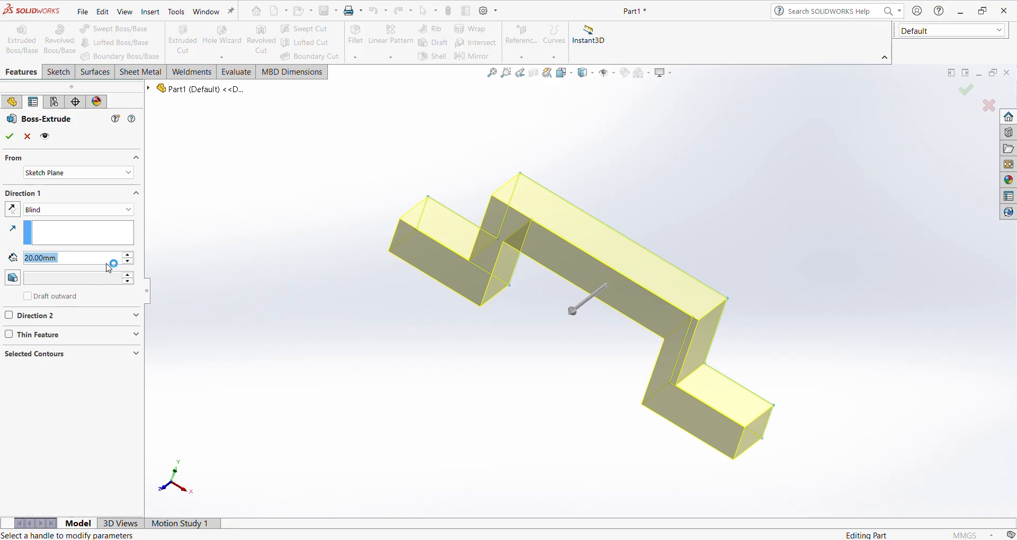
Try the Up To Vertex, Up To Surface and Offset From Surface end conditions for the extrusion's Direction 1.
{"action": "left_click", "coordinate": [87, 210]}
{"action": "left_click", "coordinate": [77, 230]}
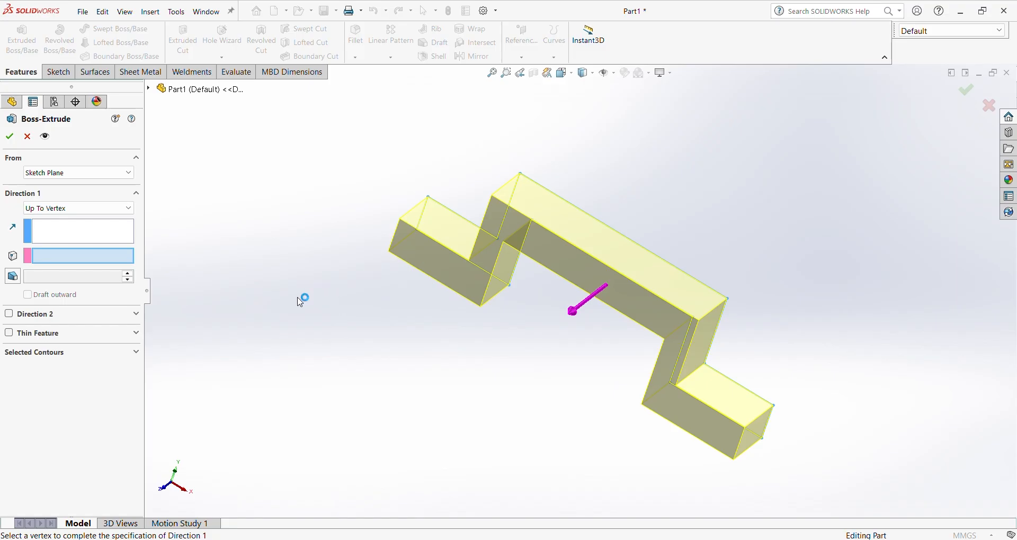
{"action": "left_click", "coordinate": [91, 208]}
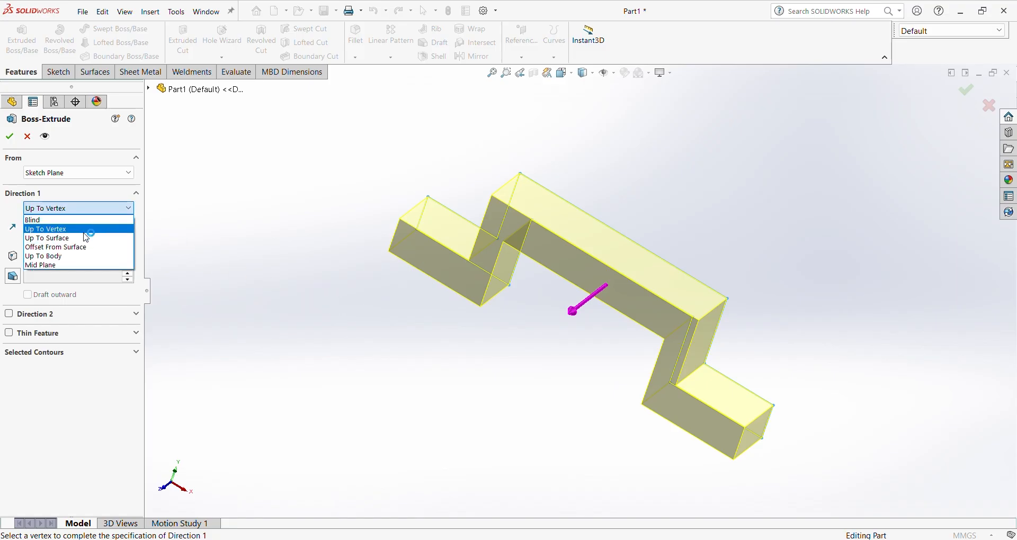
{"action": "left_click", "coordinate": [87, 239]}
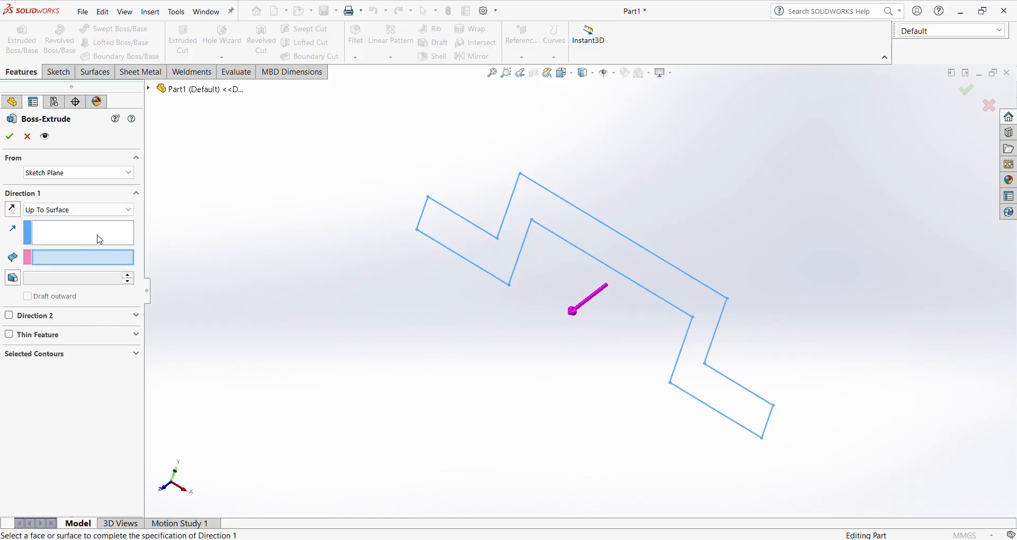
{"action": "left_click", "coordinate": [84, 209]}
{"action": "left_click", "coordinate": [69, 249]}
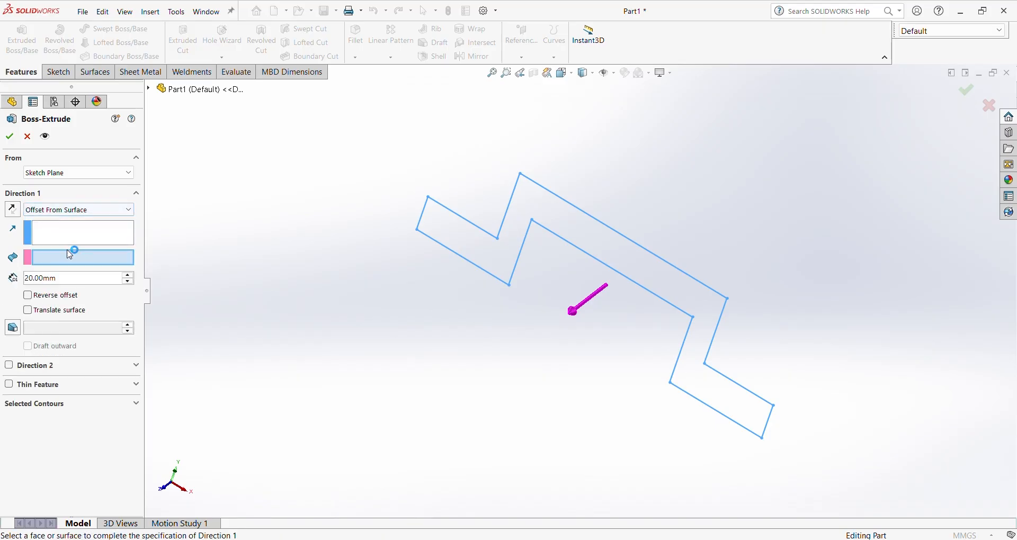
Set the extrusion's Direction 1 end condition to Mid Plane with a 10 mm depth.
{"action": "left_click", "coordinate": [79, 209]}
{"action": "left_click", "coordinate": [53, 267]}
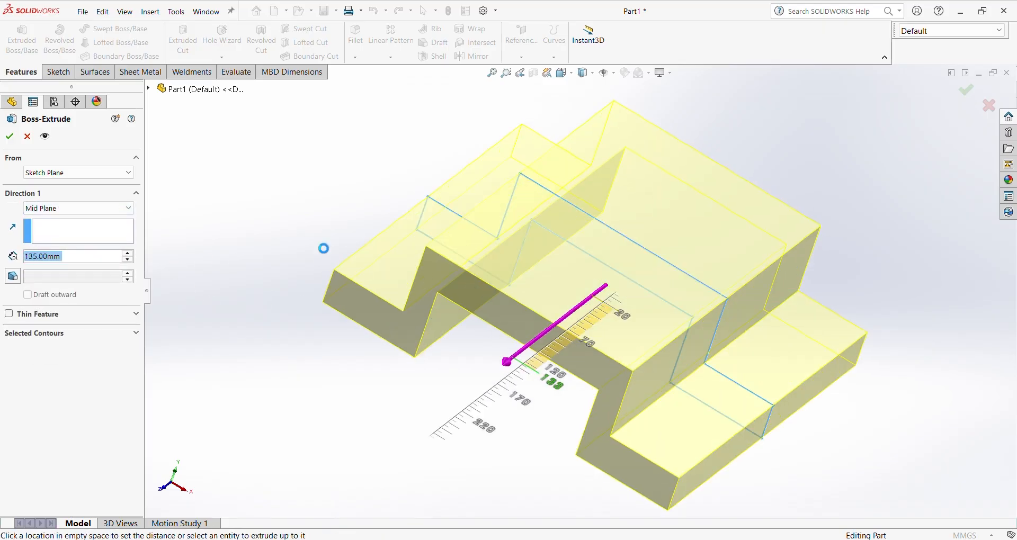
{"action": "left_click", "coordinate": [333, 242]}
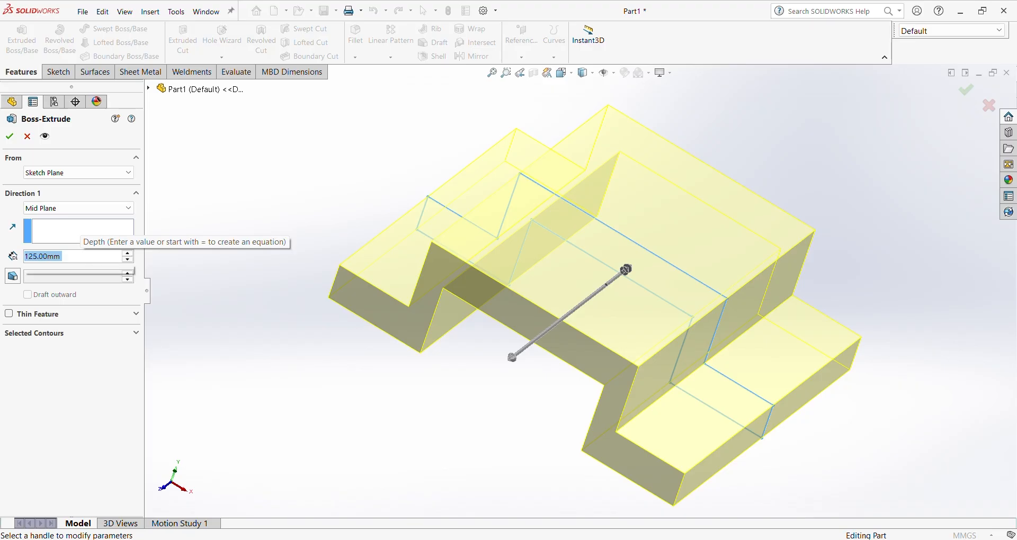
{"action": "type", "text": "10"}
{"action": "key", "text": "Return"}
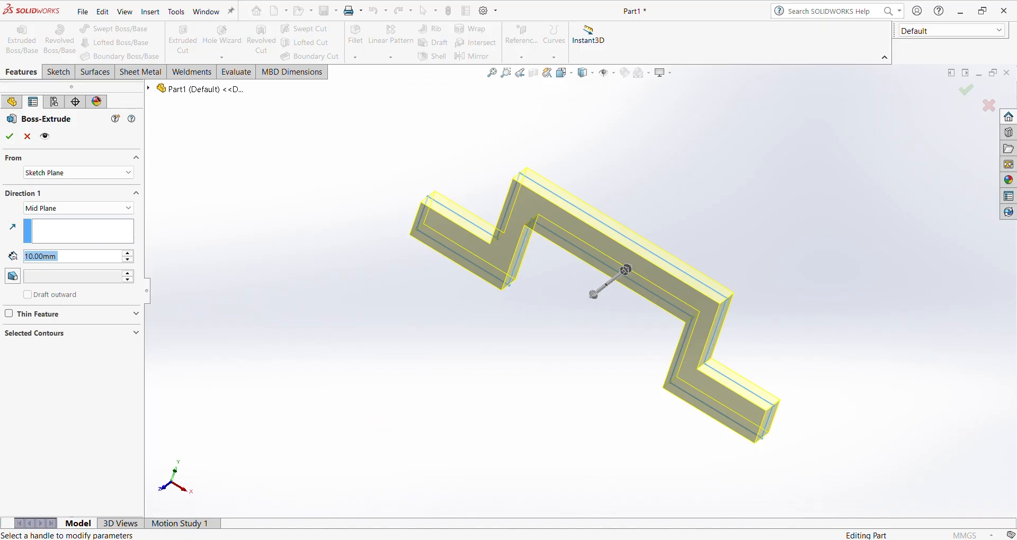
Check the bracket's width on the reference drawing and complete the mid-plane extrusion with a depth of 60 mm.
{"action": "left_click", "coordinate": [725, 539]}
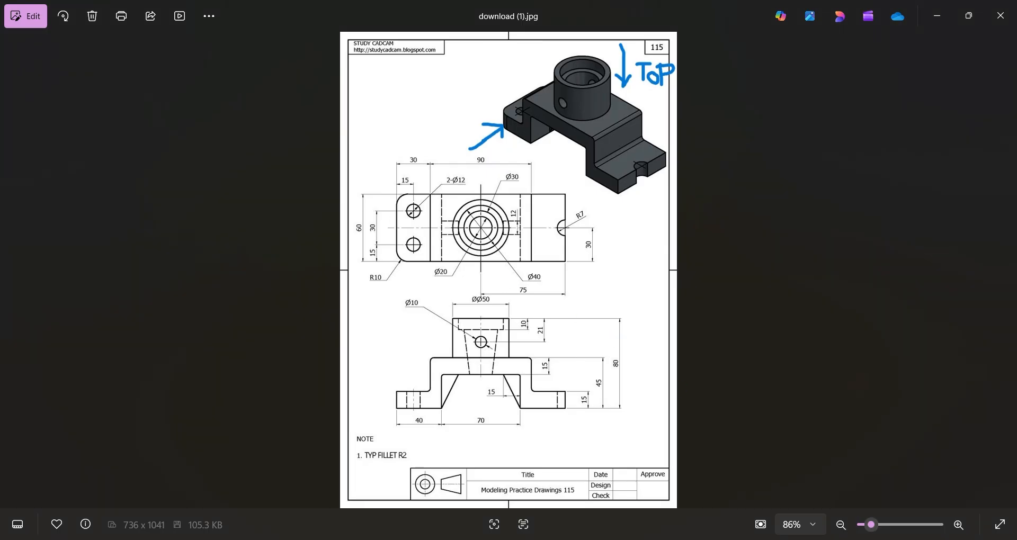
{"action": "key", "text": "alt+Tab"}
{"action": "type", "text": "60"}
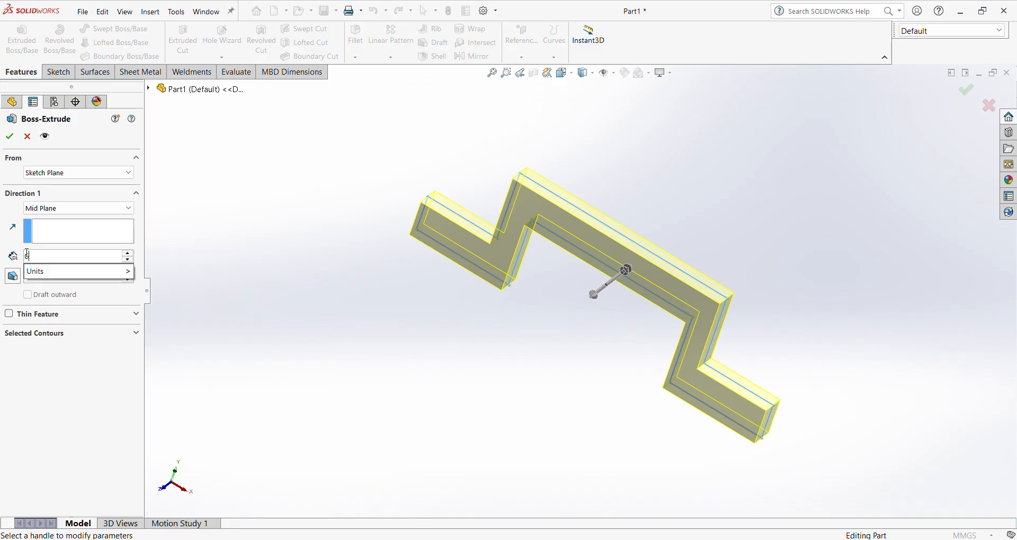
{"action": "key", "text": "Return"}
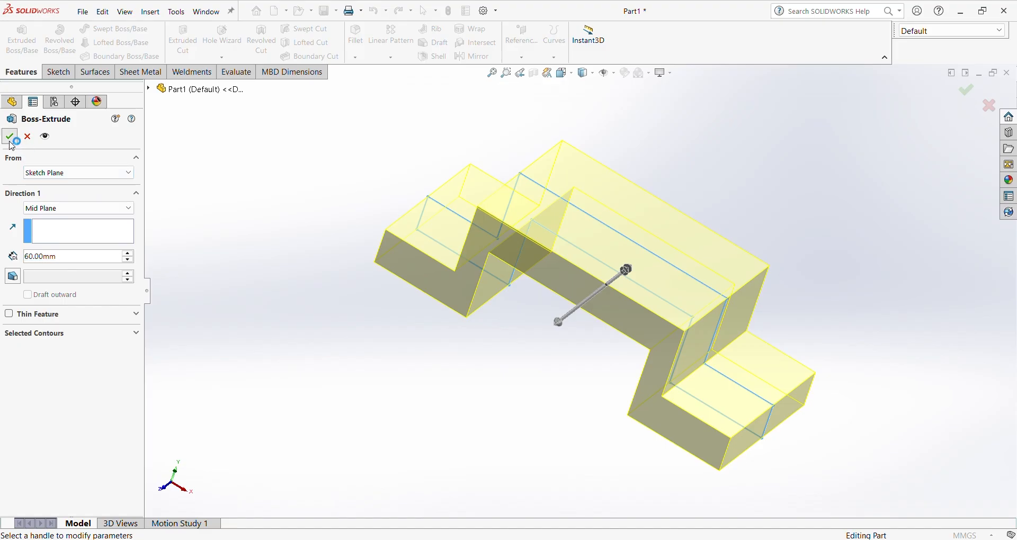
{"action": "left_click", "coordinate": [10, 137]}
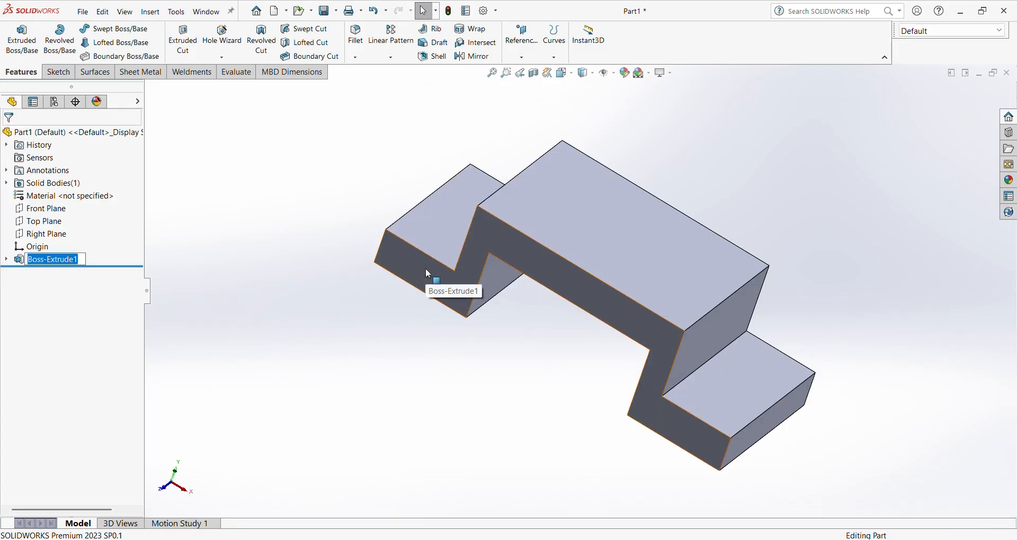
Measure the distance between the bracket's two opposite stepped profile faces.
{"action": "left_click", "coordinate": [428, 274]}
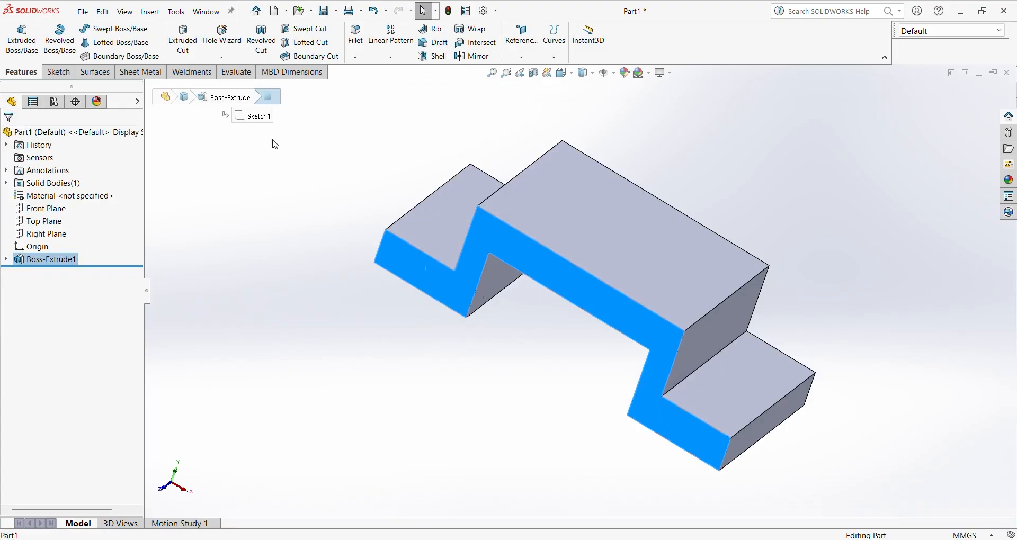
{"action": "left_click", "coordinate": [236, 72]}
{"action": "middle_click_drag", "start_coordinate": [279, 186], "coordinate": [356, 263]}
{"action": "left_click", "coordinate": [114, 38]}
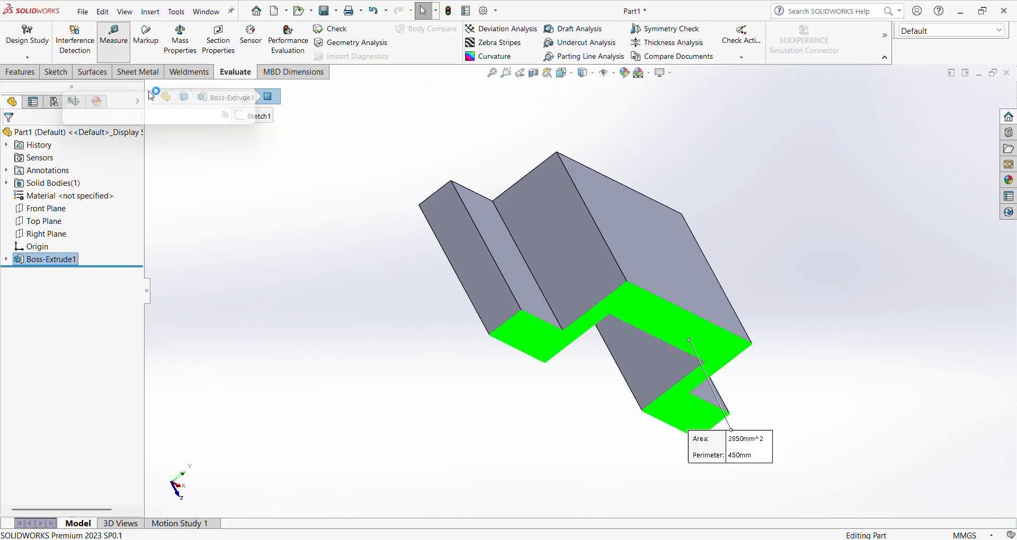
{"action": "middle_click_drag", "start_coordinate": [286, 286], "coordinate": [379, 376]}
{"action": "left_click", "coordinate": [436, 189]}
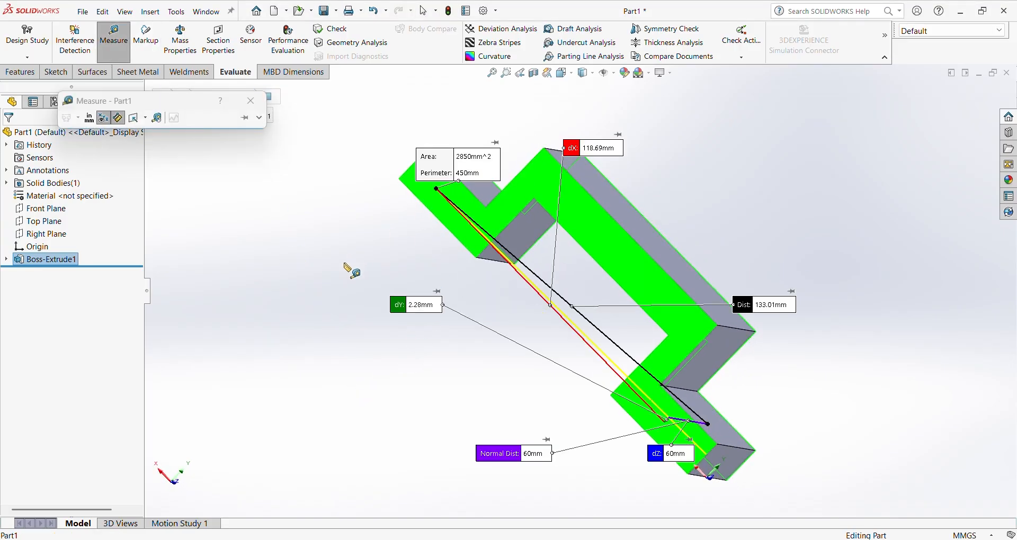
{"action": "middle_click_drag", "start_coordinate": [345, 264], "coordinate": [260, 421]}
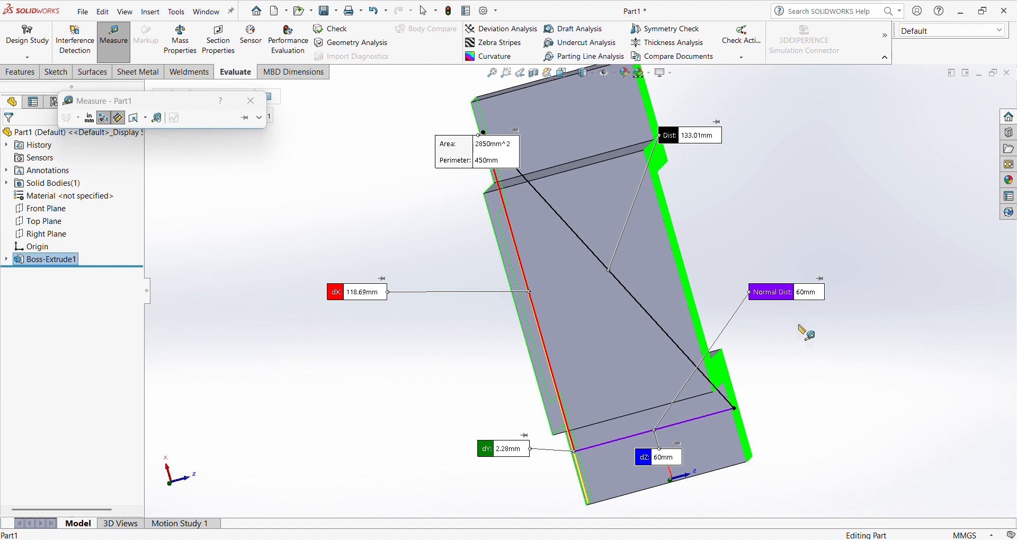
{"action": "left_click", "coordinate": [250, 101]}
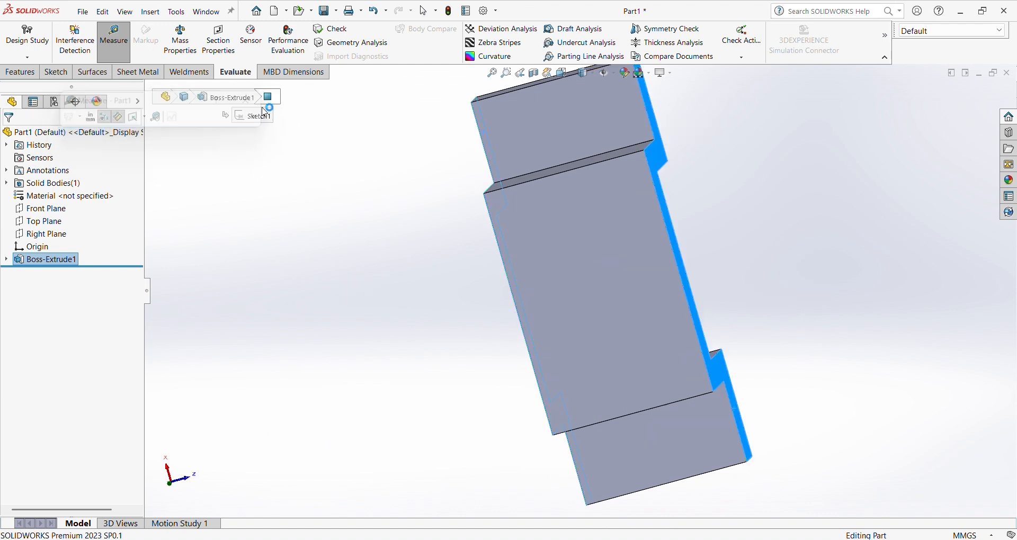
Examine the reference drawing and compare it with the extruded bracket's faces from several angles.
{"action": "mouse_move", "coordinate": [463, 302]}
{"action": "middle_mouse_down"}
{"action": "mouse_move", "coordinate": [450, 195]}
{"action": "mouse_move", "coordinate": [411, 236]}
{"action": "middle_mouse_up"}
{"action": "key", "text": "alt+Tab"}
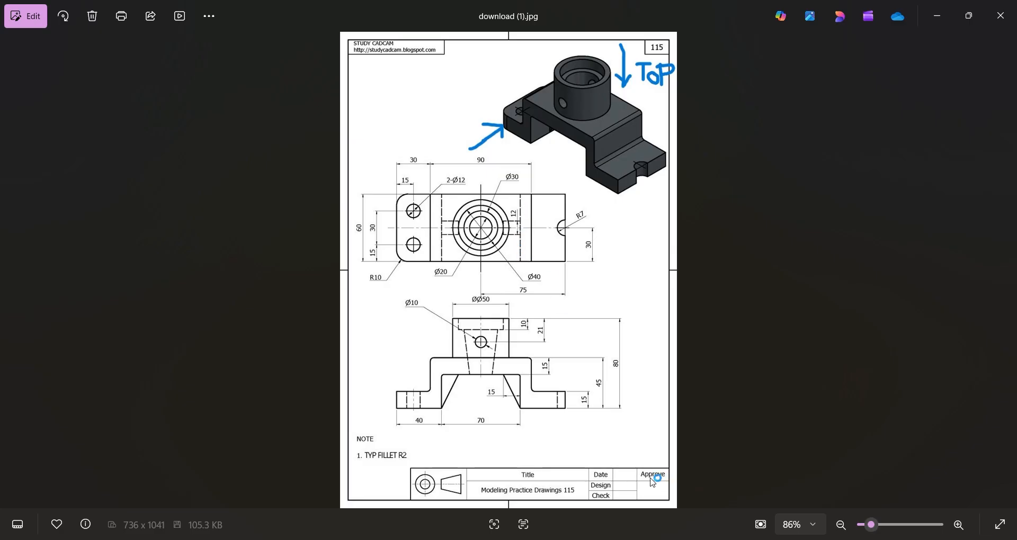
{"action": "key", "text": "alt+Tab"}
{"action": "left_click", "coordinate": [673, 354]}
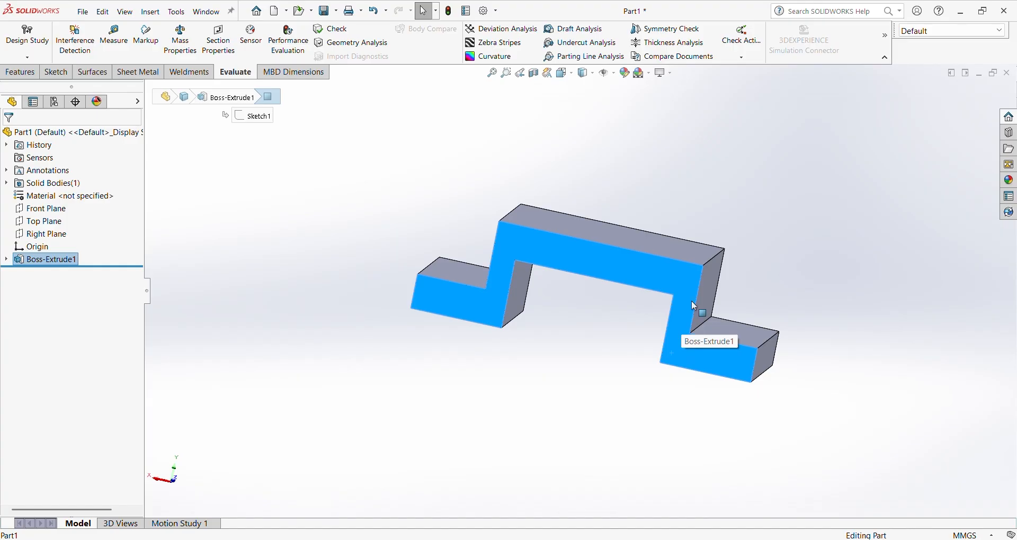
{"action": "middle_click_drag", "start_coordinate": [614, 202], "coordinate": [672, 272]}
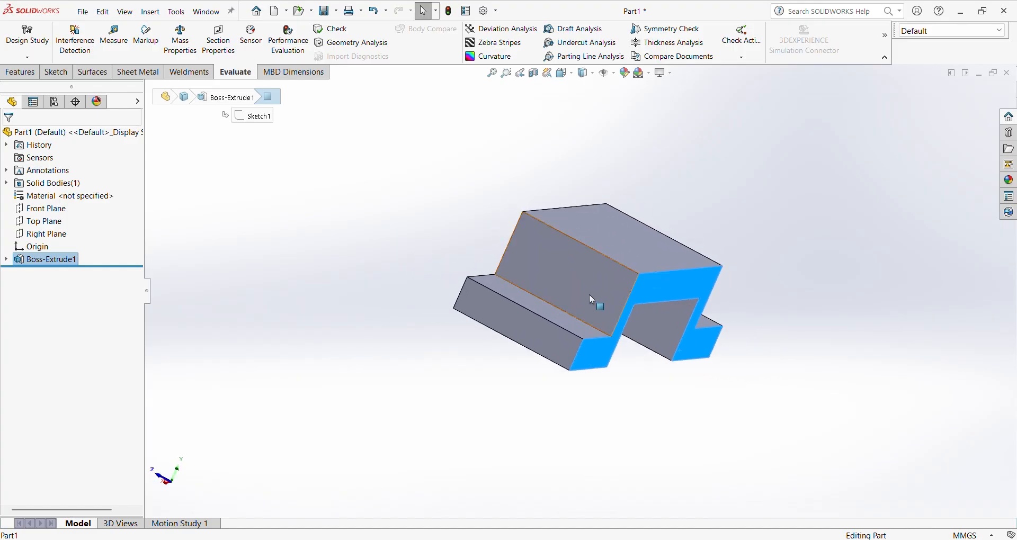
{"action": "middle_click_drag", "start_coordinate": [592, 298], "coordinate": [468, 290]}
{"action": "left_click", "coordinate": [725, 263]}
{"action": "middle_click_drag", "start_coordinate": [725, 263], "coordinate": [577, 155]}
{"action": "left_click", "coordinate": [646, 242]}
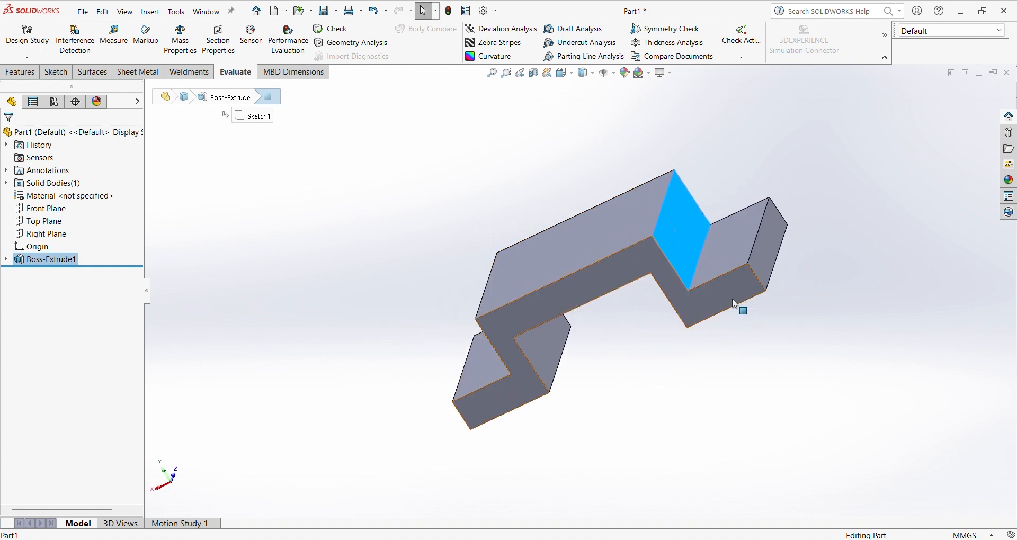
{"action": "left_click", "coordinate": [605, 262]}
{"action": "middle_click_drag", "start_coordinate": [605, 262], "coordinate": [629, 254]}
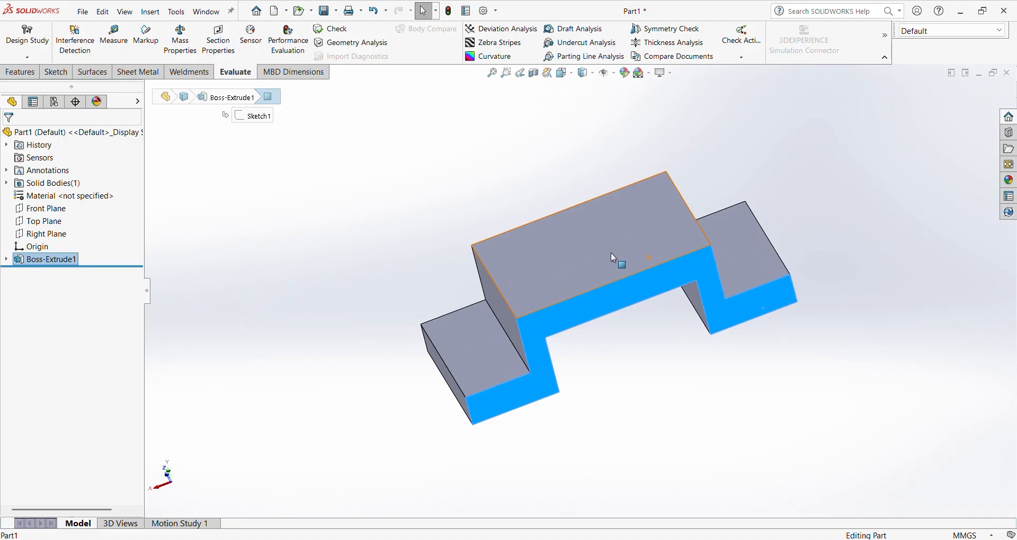
Start a new sketch on the bracket's stepped profile face.
{"action": "left_click", "coordinate": [586, 270]}
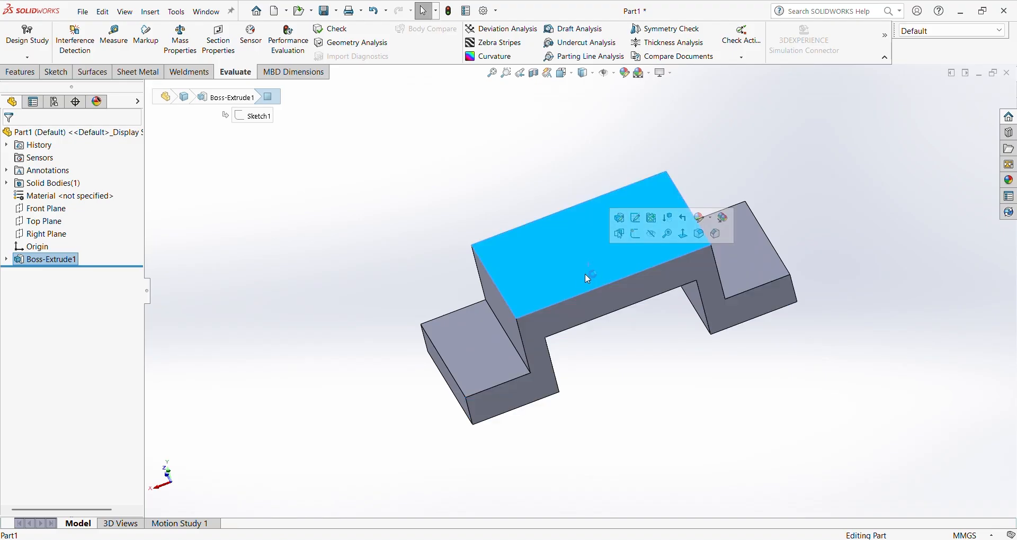
{"action": "left_click", "coordinate": [574, 312]}
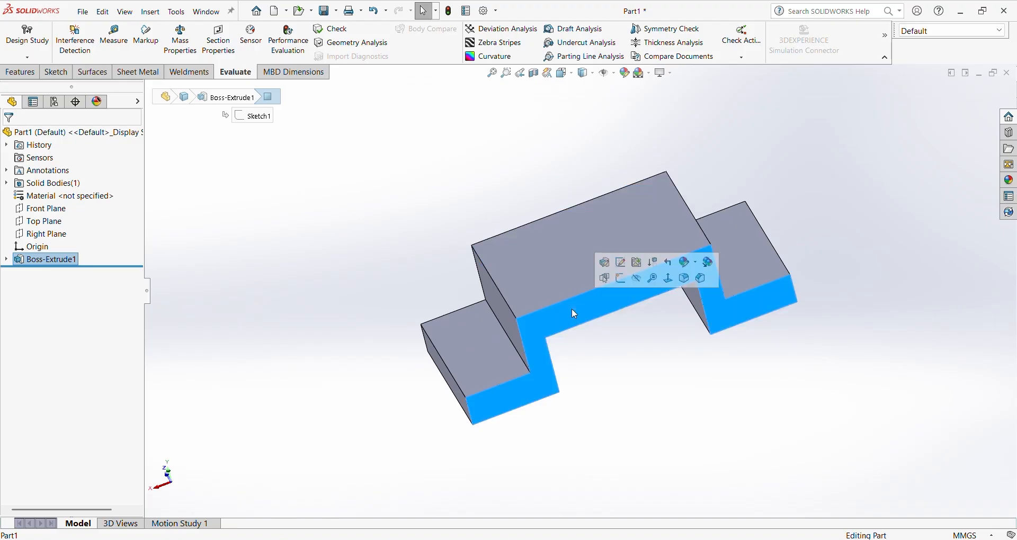
{"action": "left_click", "coordinate": [622, 279]}
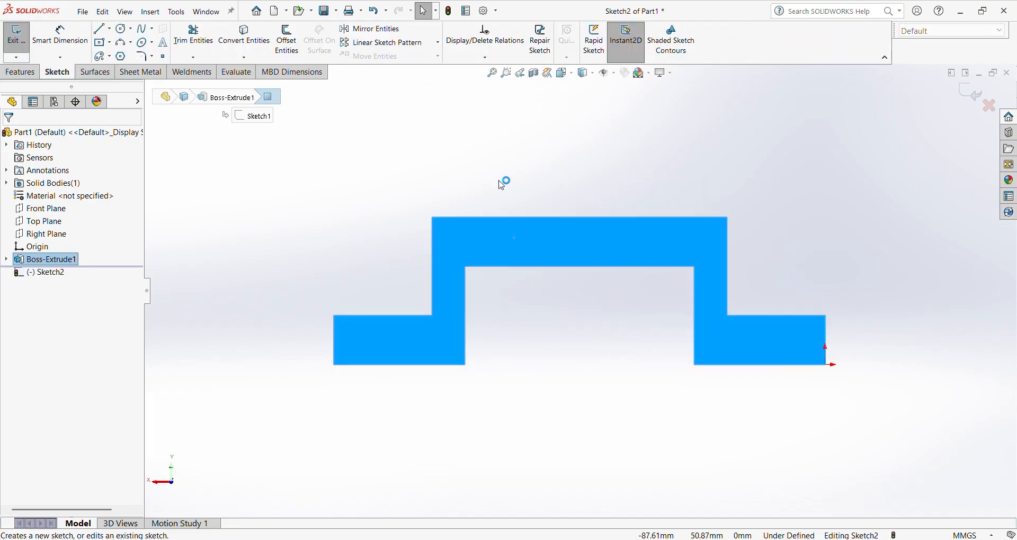
Draw two slanted rib lines from the opening's lower corners to the underside of the bridge, and delete the extra diagonal connecting them.
{"action": "left_click", "coordinate": [98, 29]}
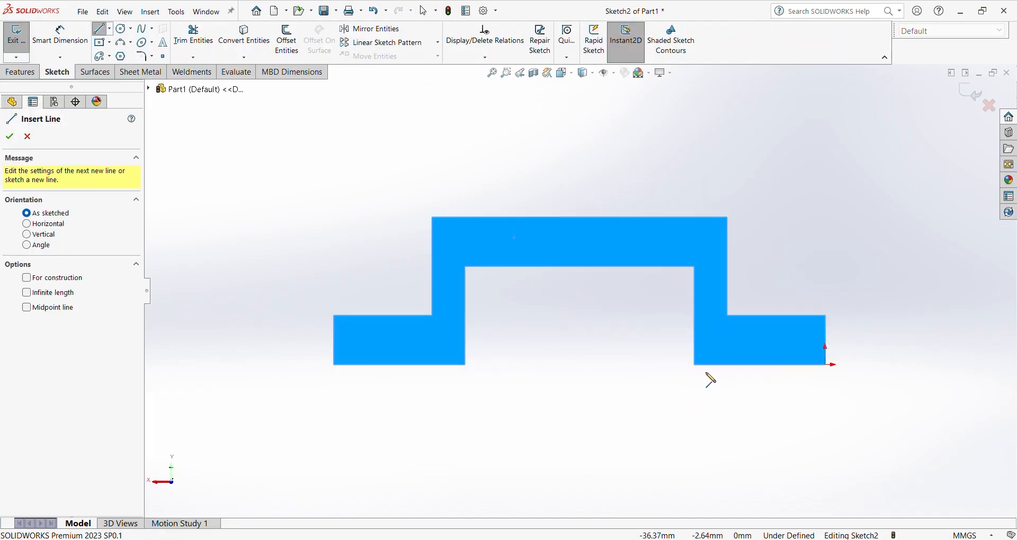
{"action": "left_click", "coordinate": [695, 365]}
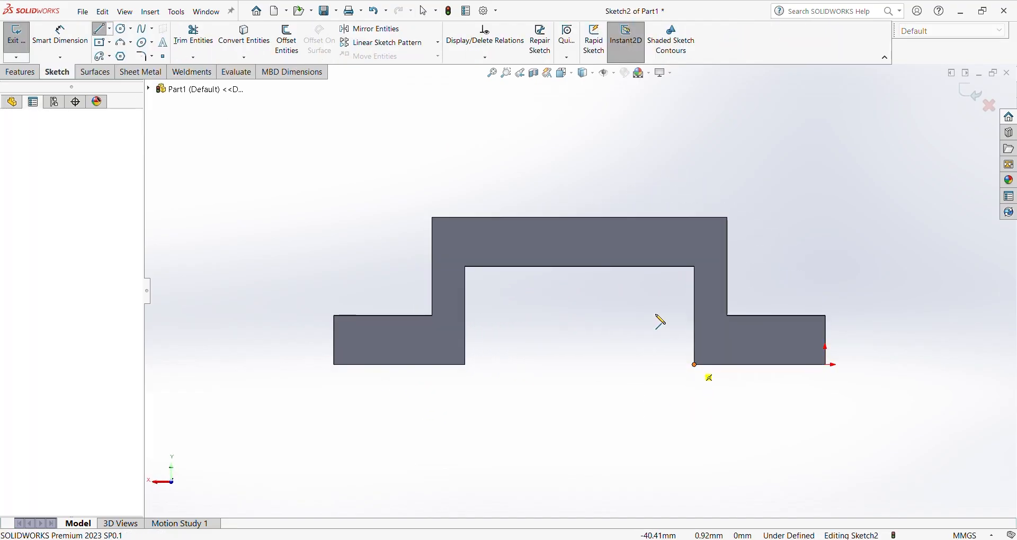
{"action": "left_click", "coordinate": [632, 268]}
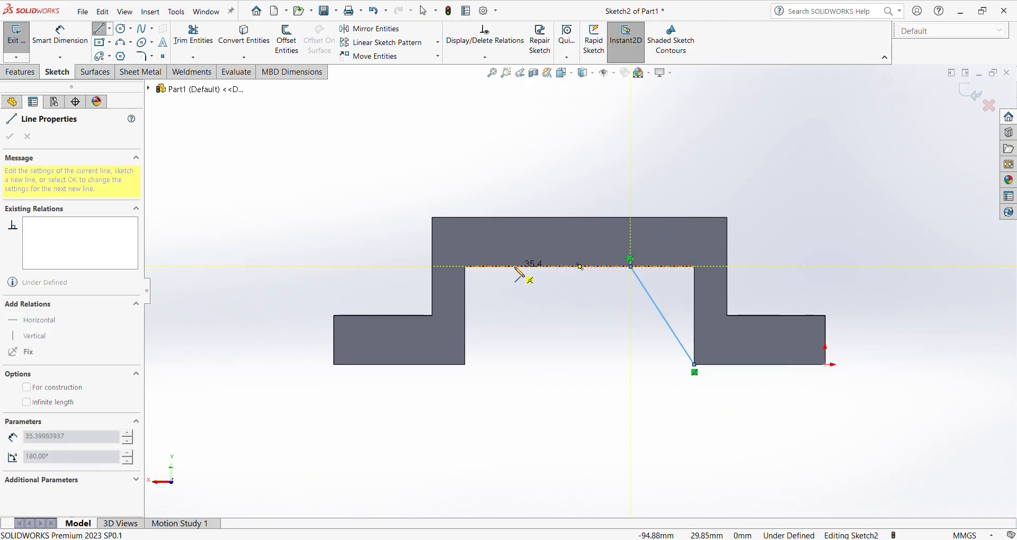
{"action": "left_click", "coordinate": [465, 365]}
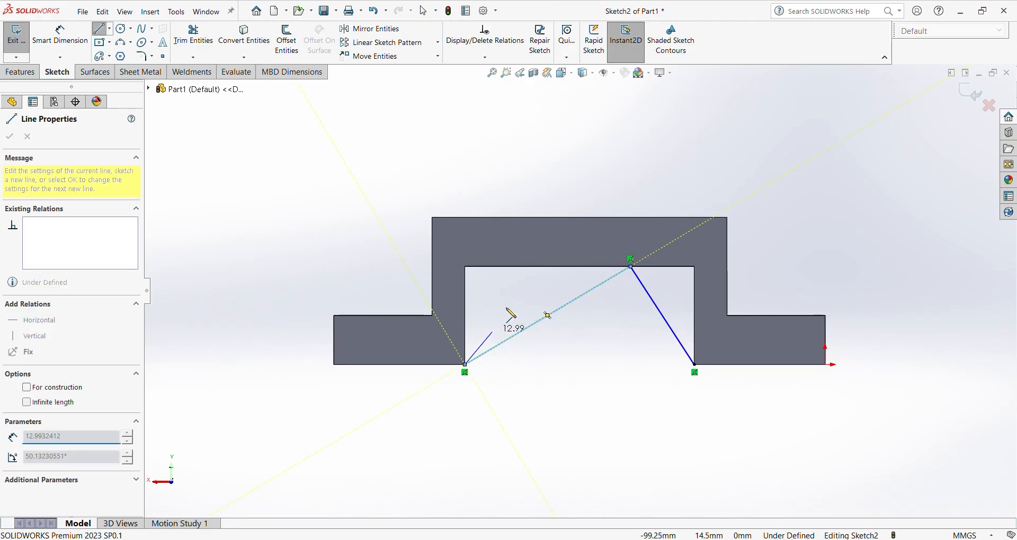
{"action": "left_click", "coordinate": [530, 263]}
{"action": "right_click", "coordinate": [531, 272]}
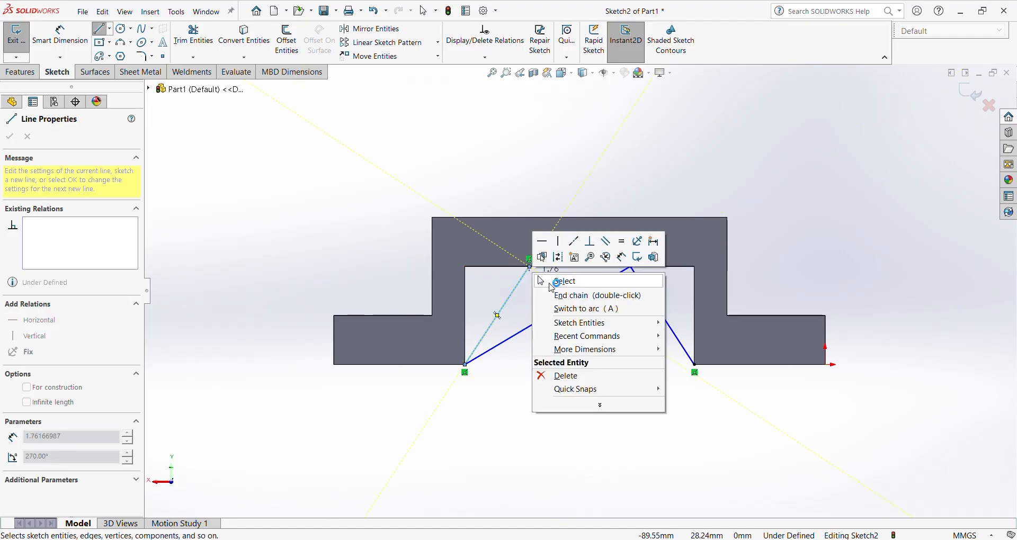
{"action": "left_click", "coordinate": [558, 288]}
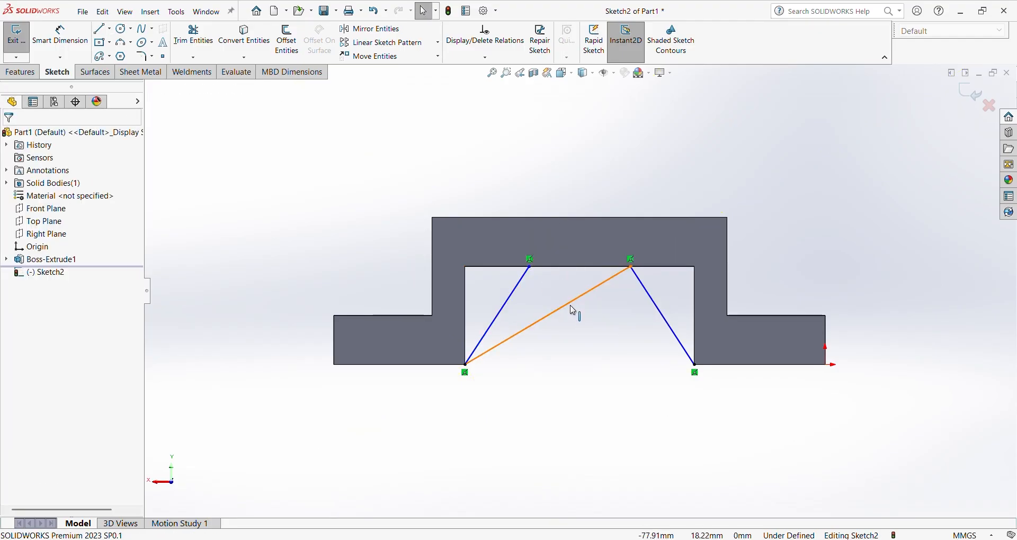
{"action": "left_click", "coordinate": [570, 303]}
{"action": "key", "text": "Delete"}
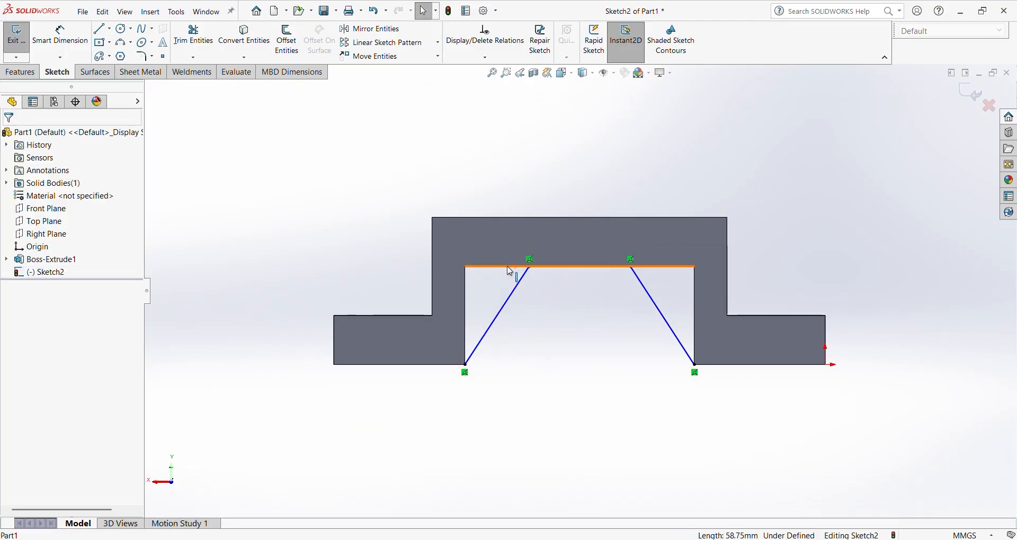
Convert the opening's horizontal upper edge and both vertical inner edges into sketch entities.
{"action": "left_click", "coordinate": [227, 40]}
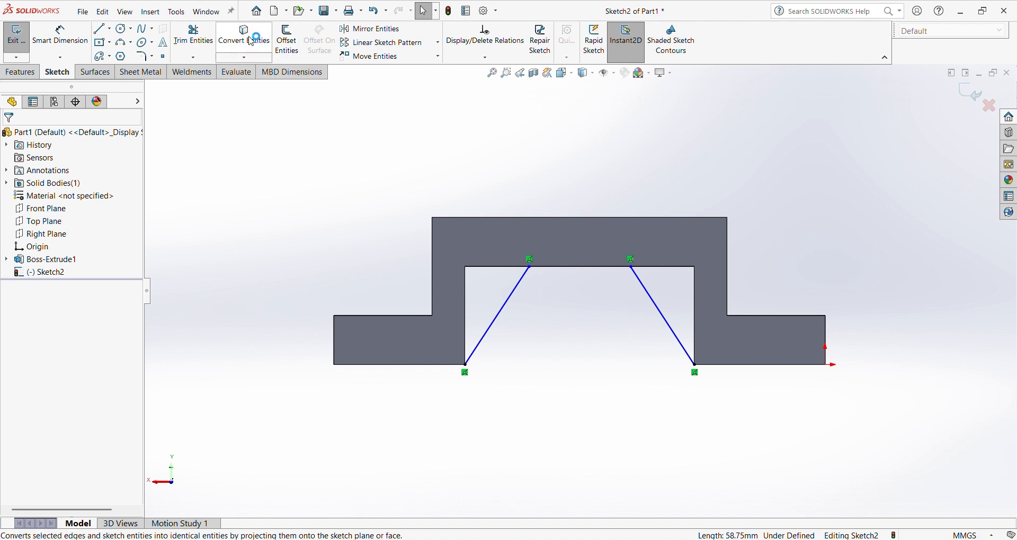
{"action": "left_click", "coordinate": [492, 270]}
{"action": "left_click", "coordinate": [466, 301]}
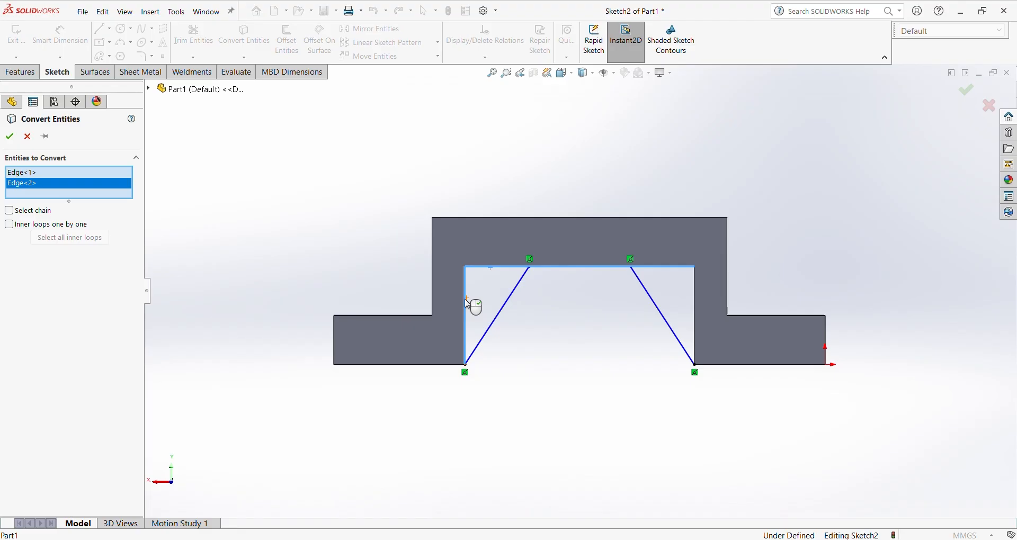
{"action": "left_click", "coordinate": [696, 313]}
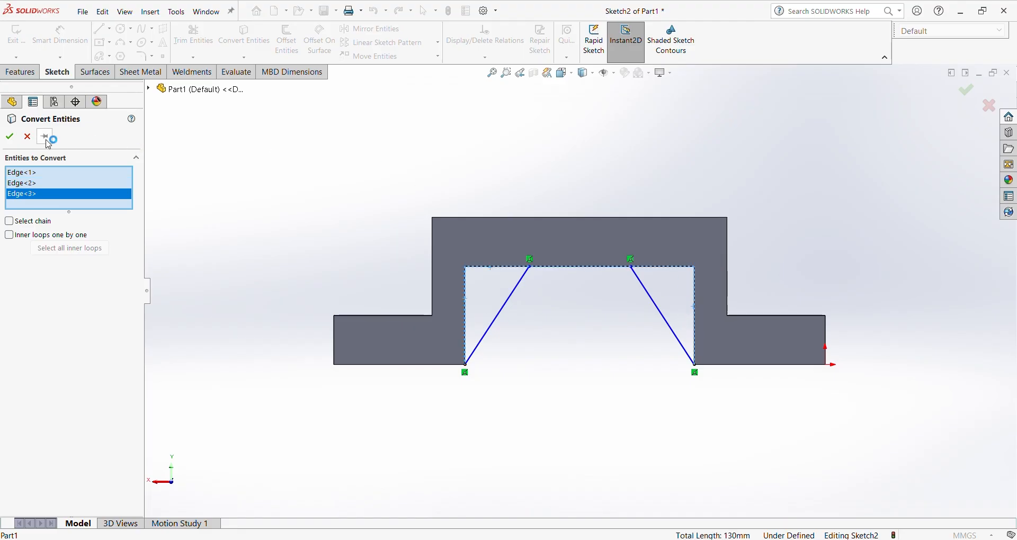
{"action": "left_click", "coordinate": [10, 136]}
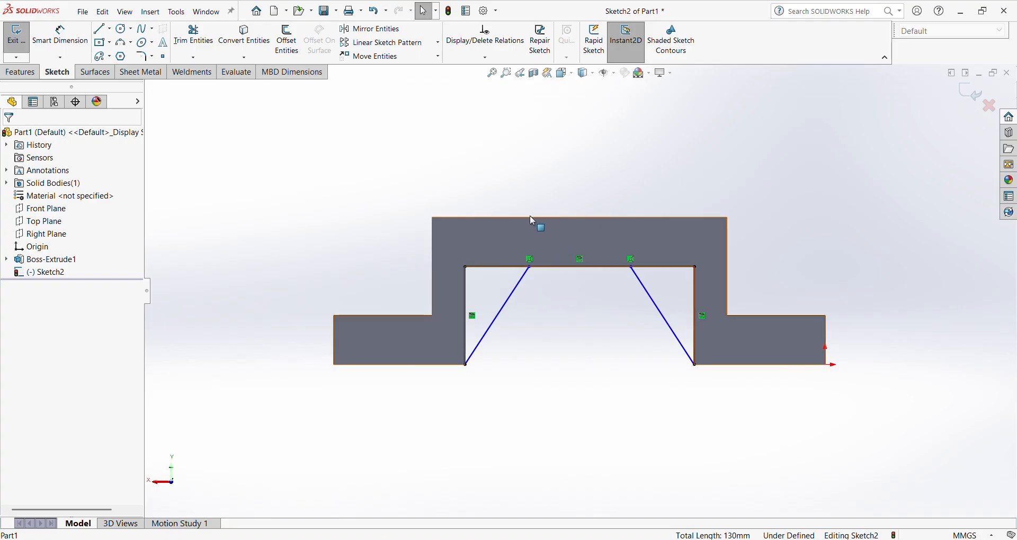
Trim away the middle portion of the converted upper edge between the two slanted rib lines.
{"action": "left_click", "coordinate": [193, 38]}
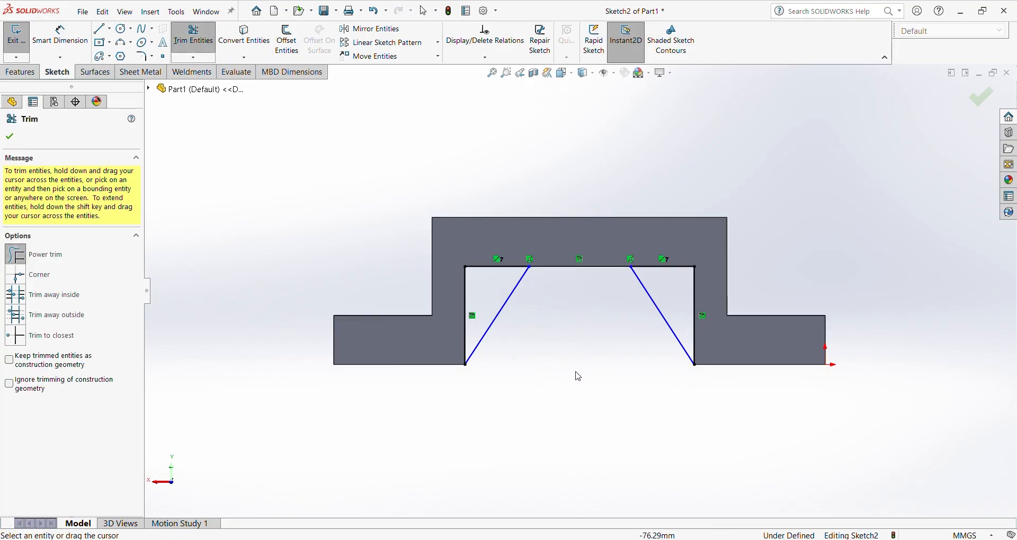
{"action": "left_click", "coordinate": [13, 138]}
Dimension the distance from the opening's vertical inner edge nearest the origin to that rib line's upper end as 15 mm.
{"action": "key", "text": "d"}
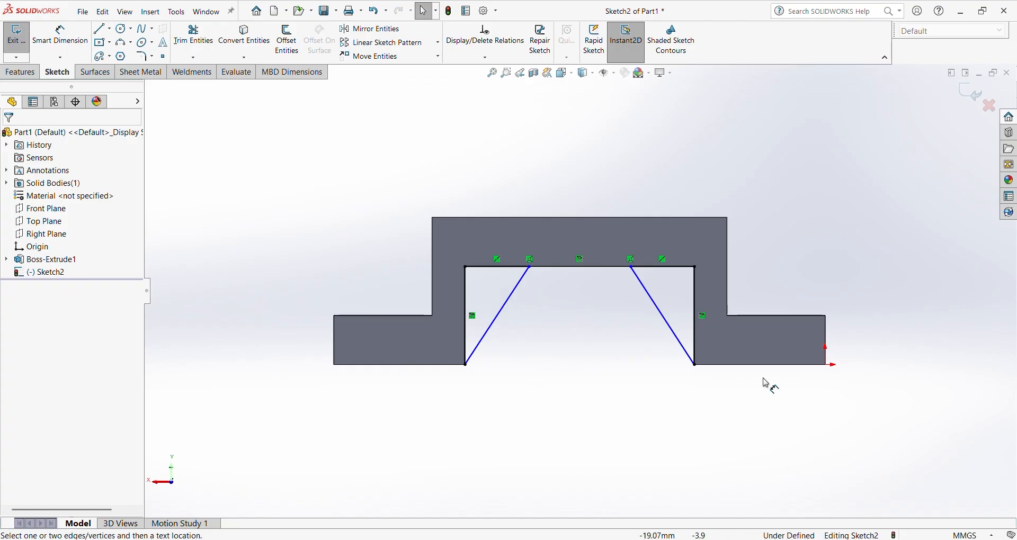
{"action": "left_click", "coordinate": [696, 288]}
{"action": "left_click", "coordinate": [632, 267]}
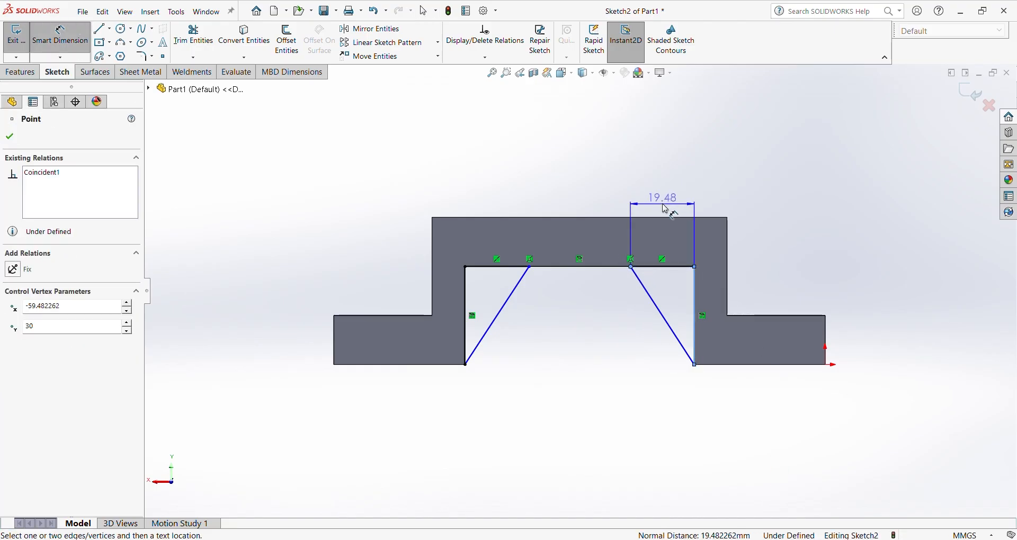
{"action": "left_click", "coordinate": [659, 199]}
{"action": "type", "text": "15"}
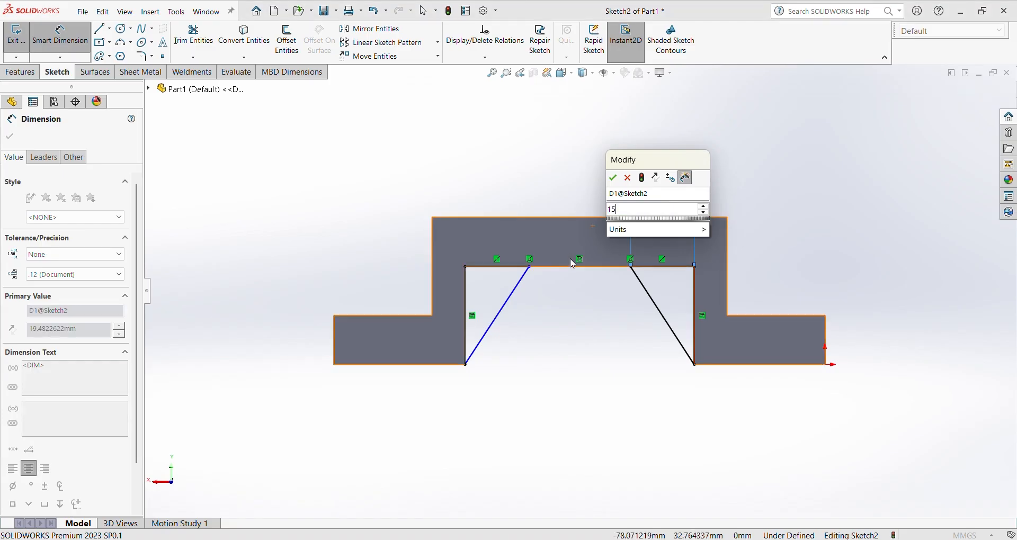
{"action": "key", "text": "Return"}
Check the rib width on the reference drawing and dimension the other rib's upper segment to 15 mm.
{"action": "left_click", "coordinate": [728, 534]}
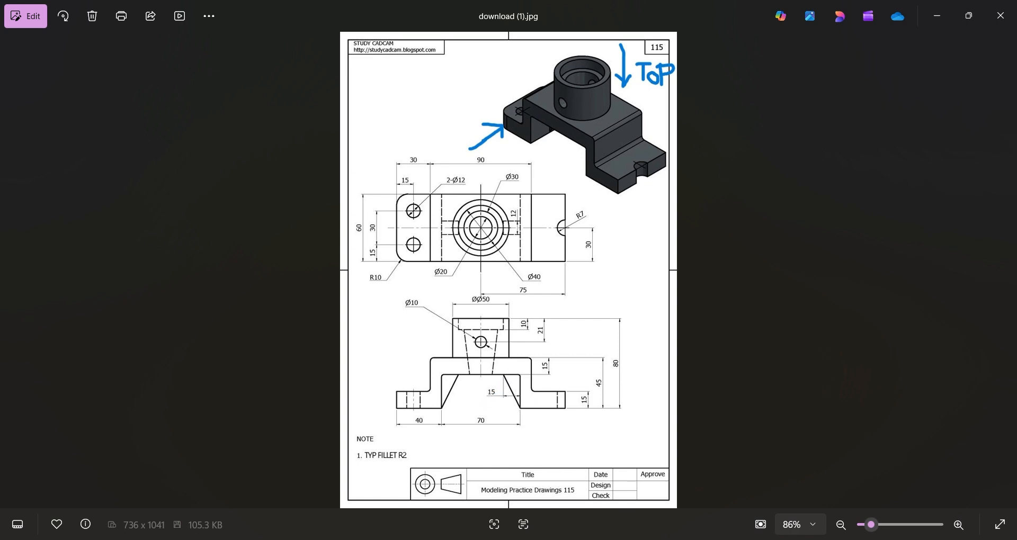
{"action": "left_click", "coordinate": [728, 537]}
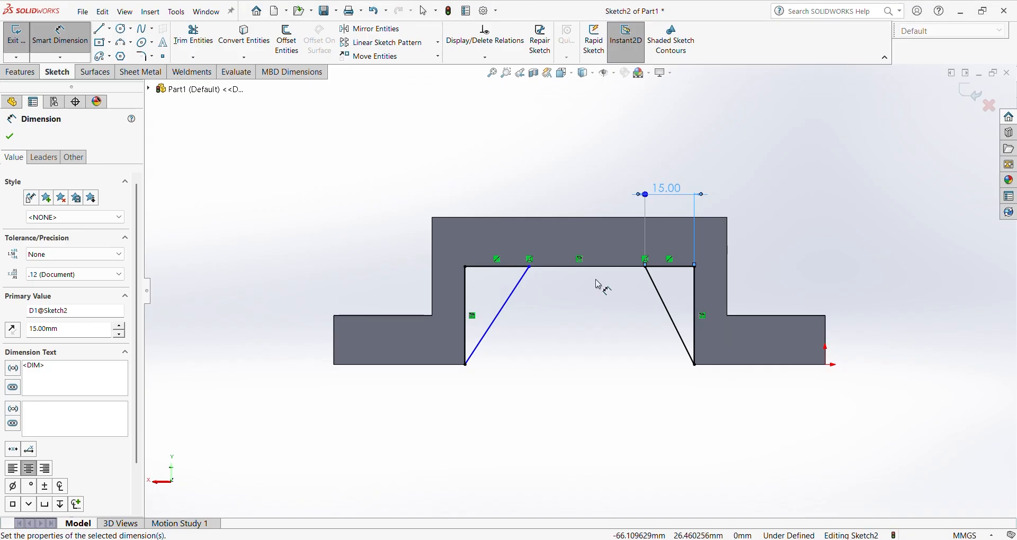
{"action": "left_click", "coordinate": [513, 274]}
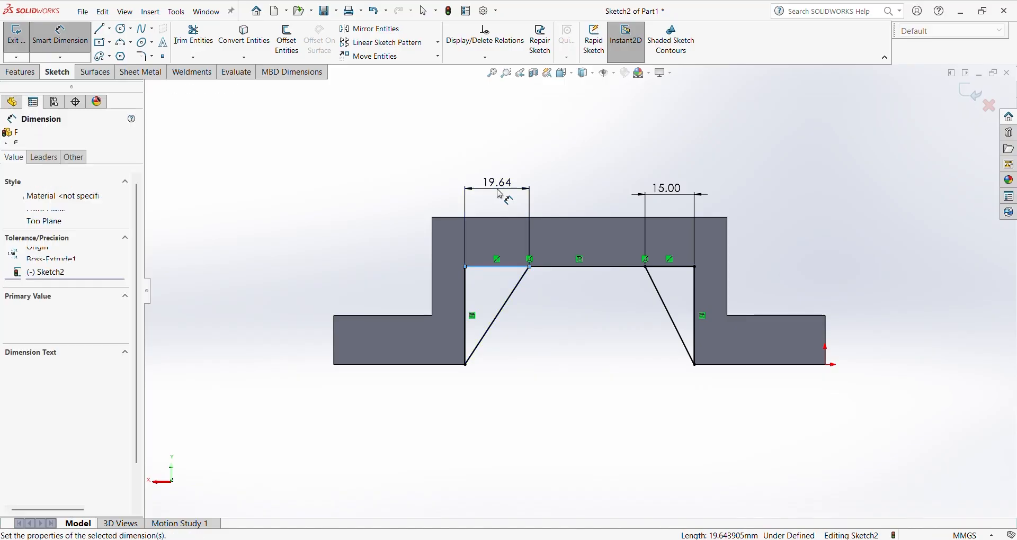
{"action": "left_click", "coordinate": [500, 194]}
{"action": "key", "text": "Return"}
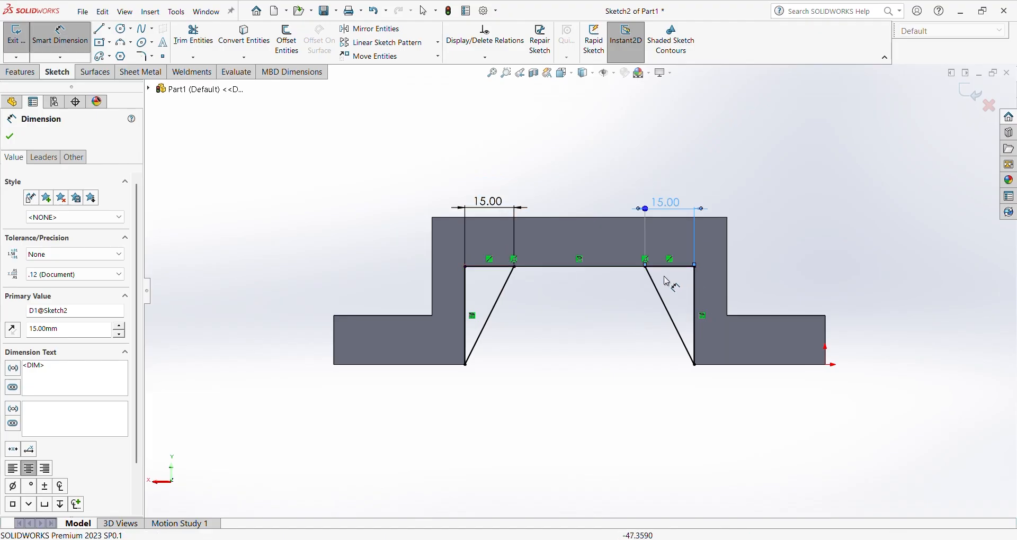
Examine the trimmed upper edge and the rib line's upper endpoint for closed triangular rib profiles.
{"action": "scroll", "coordinate": [527, 274], "scroll_direction": "down", "scroll_amount": 5}
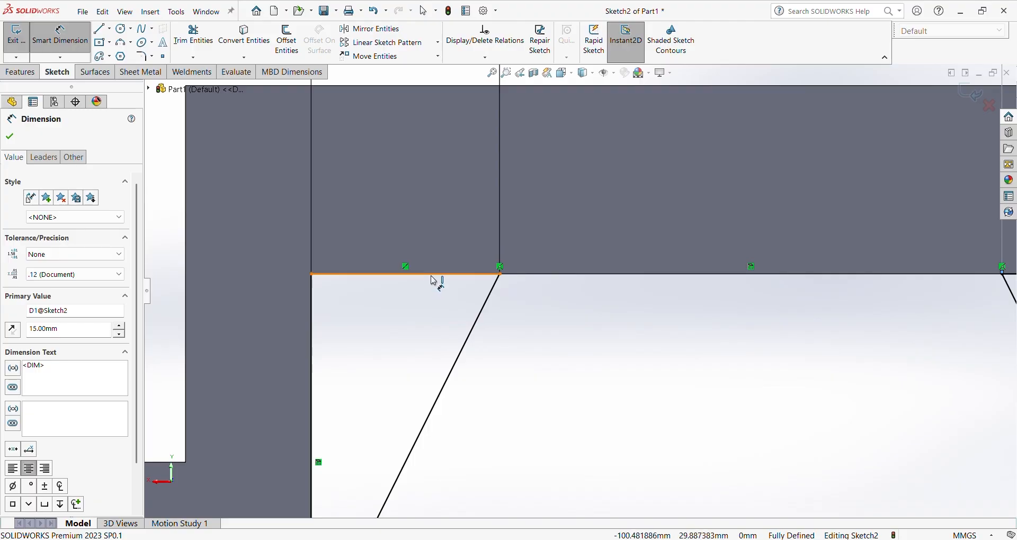
{"action": "scroll", "coordinate": [517, 301], "scroll_direction": "up", "scroll_amount": 6}
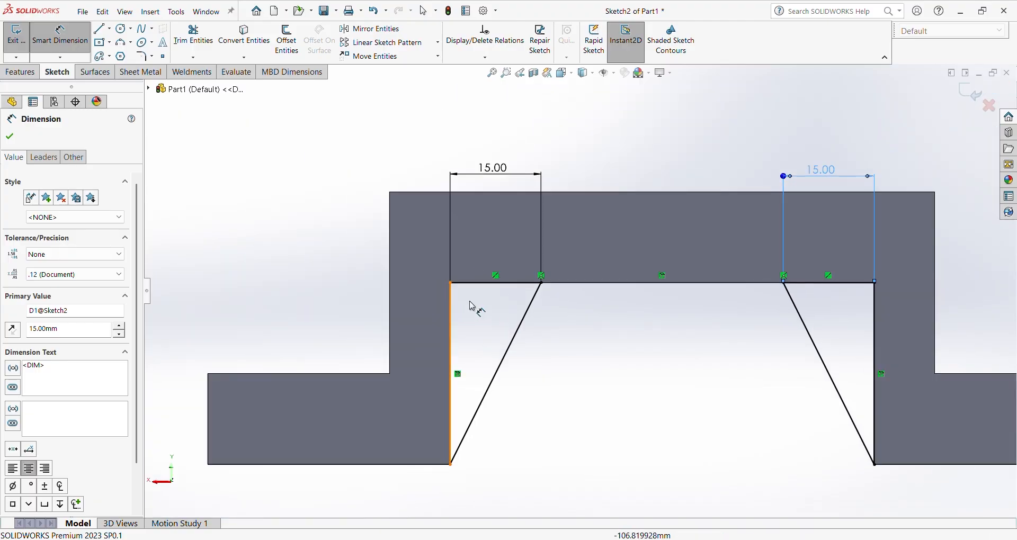
{"action": "scroll", "coordinate": [559, 277], "scroll_direction": "down", "scroll_amount": 8}
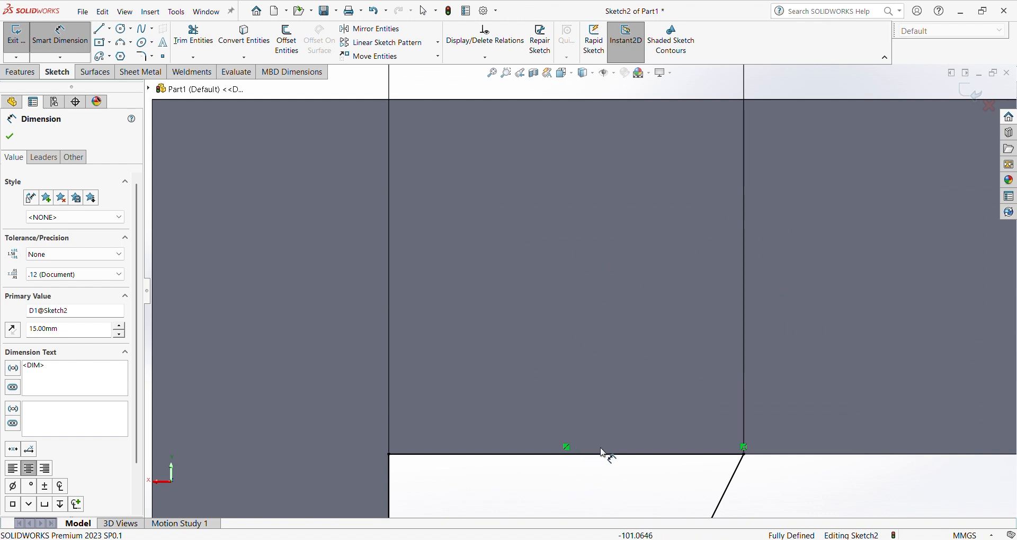
{"action": "scroll", "coordinate": [698, 454], "scroll_direction": "up", "scroll_amount": 2}
{"action": "scroll", "coordinate": [652, 390], "scroll_direction": "down", "scroll_amount": 5}
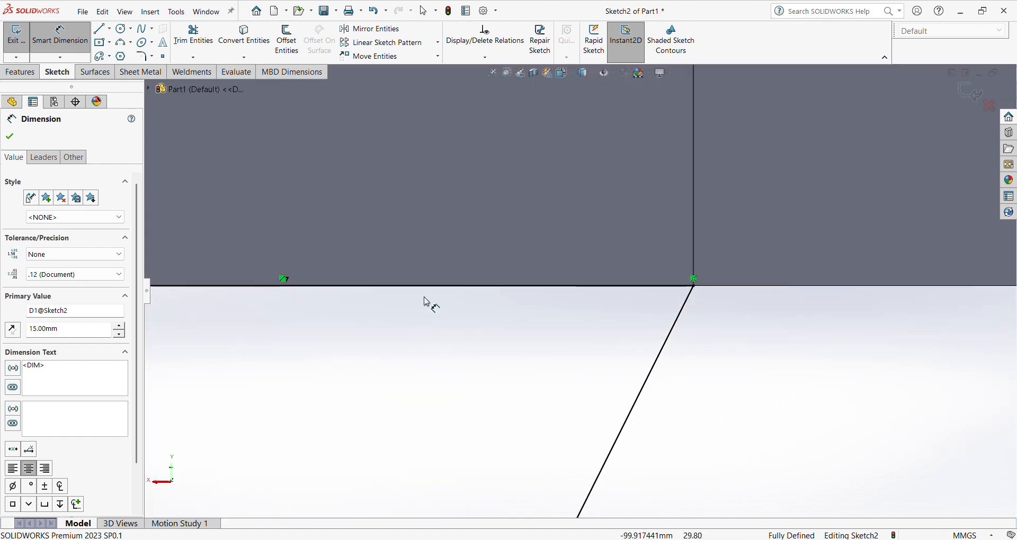
{"action": "left_click", "coordinate": [283, 280]}
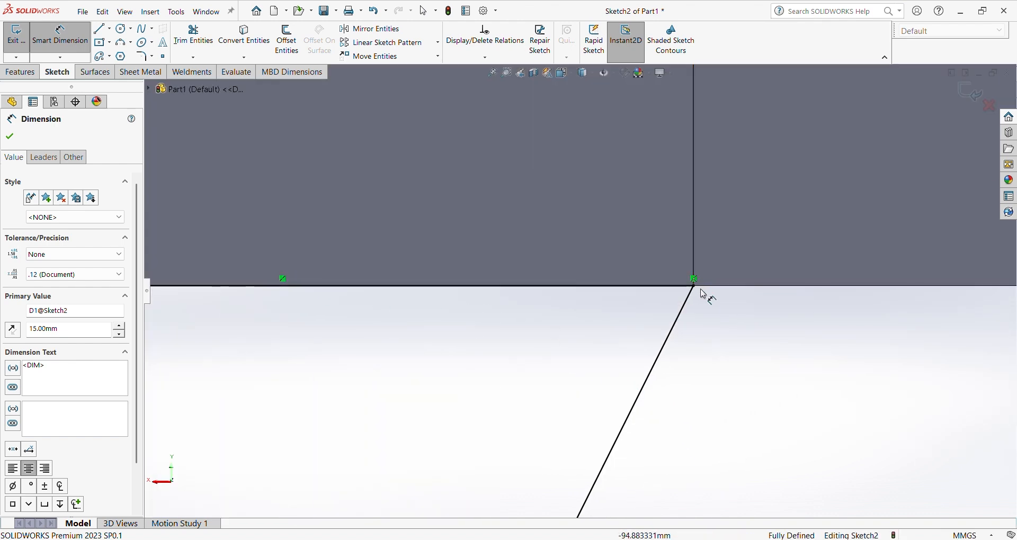
{"action": "scroll", "coordinate": [698, 274], "scroll_direction": "up", "scroll_amount": 3}
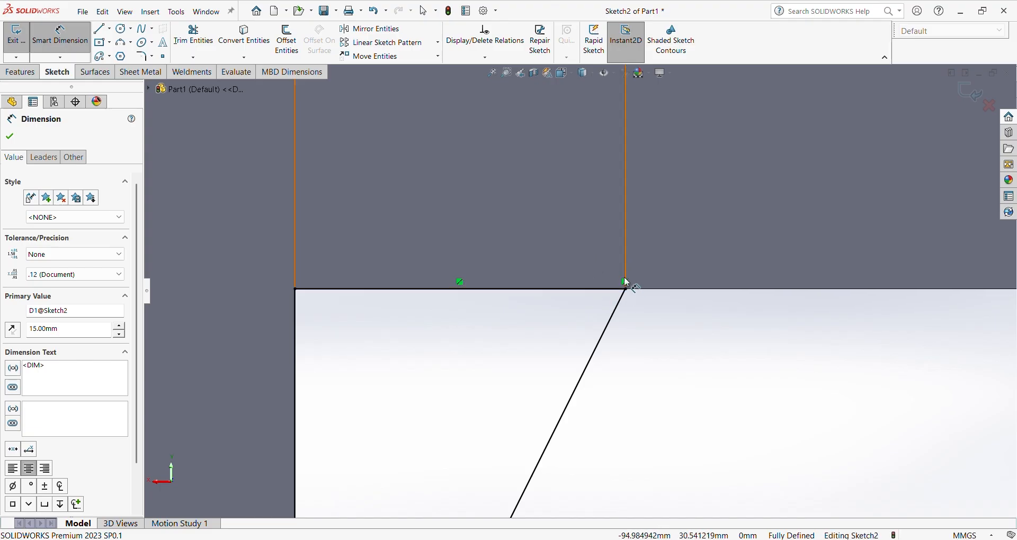
{"action": "scroll", "coordinate": [627, 289], "scroll_direction": "up", "scroll_amount": 5}
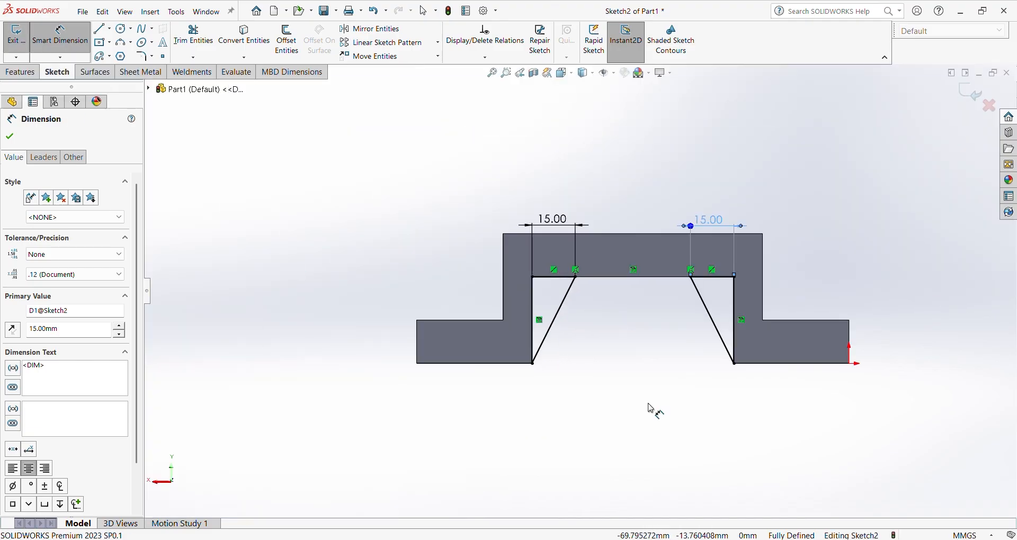
Exit the rib sketch and view its two triangular profiles against the bracket in 3D.
{"action": "left_click", "coordinate": [24, 40]}
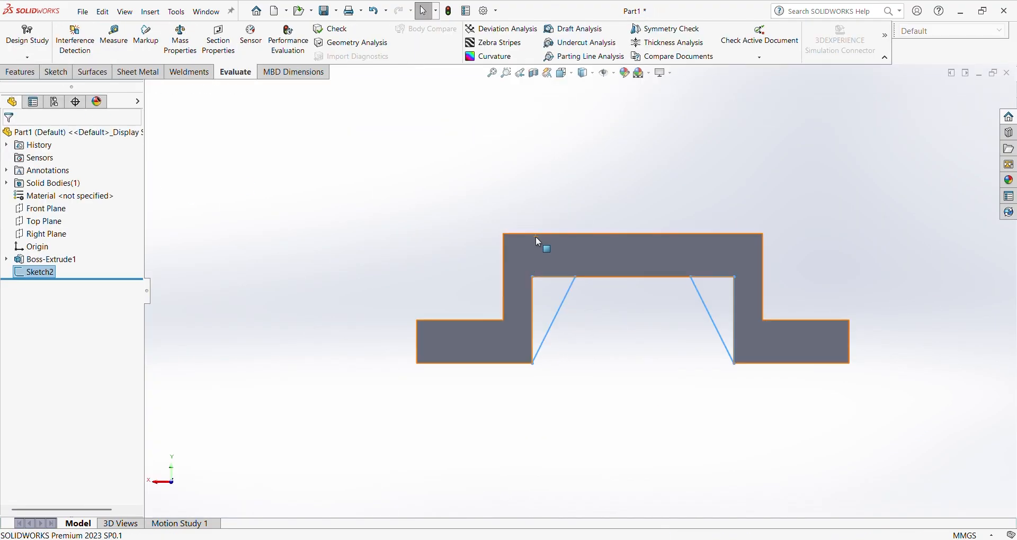
{"action": "mouse_move", "coordinate": [536, 237]}
{"action": "middle_mouse_down"}
{"action": "mouse_move", "coordinate": [475, 255]}
{"action": "mouse_move", "coordinate": [465, 291]}
{"action": "mouse_move", "coordinate": [558, 298]}
{"action": "middle_mouse_up"}
{"action": "scroll", "coordinate": [530, 296], "scroll_direction": "down", "scroll_amount": 6}
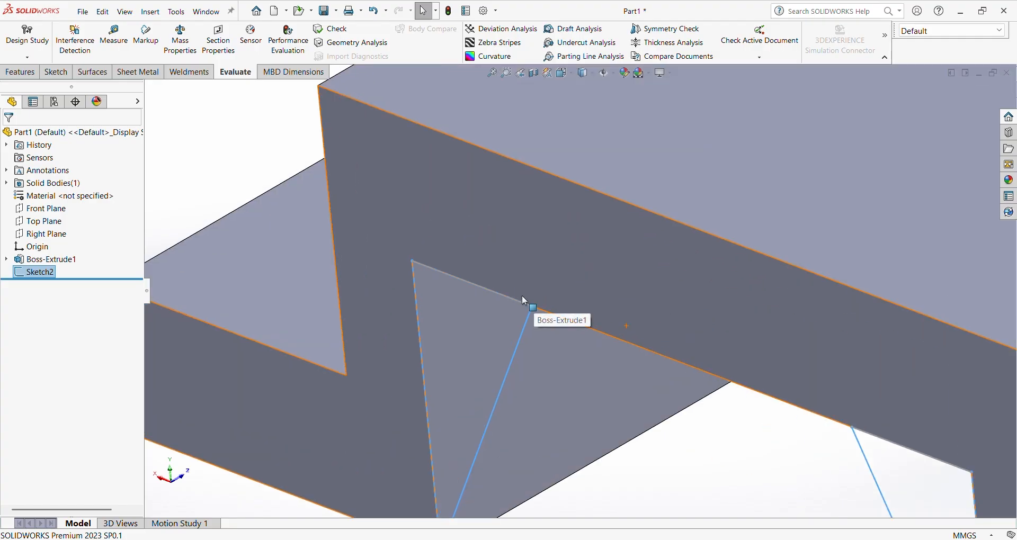
{"action": "scroll", "coordinate": [454, 275], "scroll_direction": "up", "scroll_amount": 6}
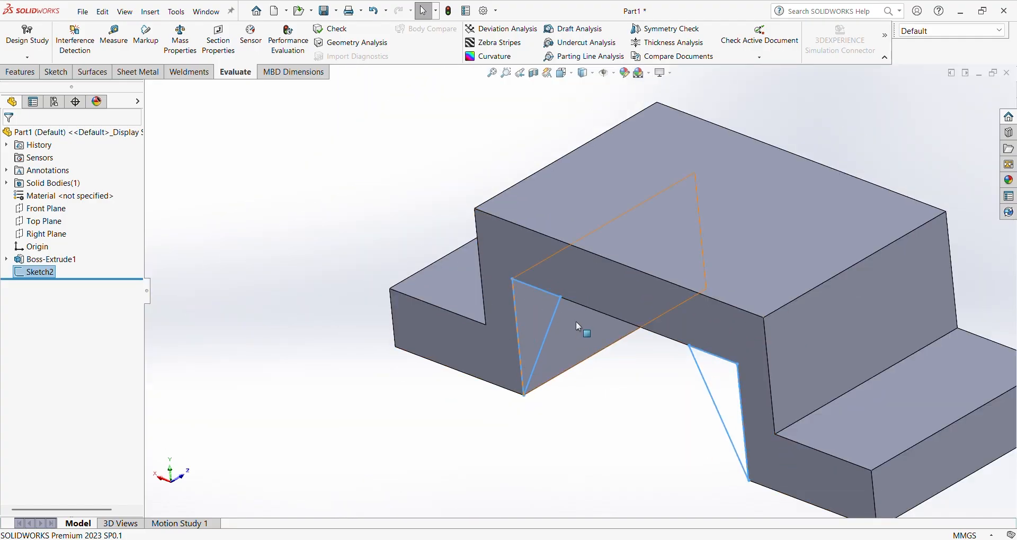
{"action": "middle_click_drag", "start_coordinate": [576, 321], "coordinate": [574, 367]}
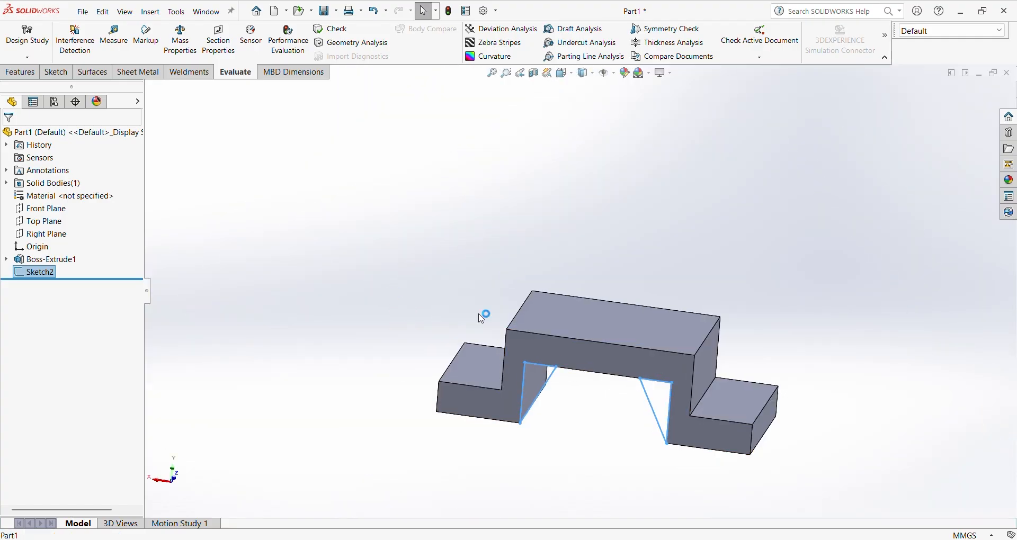
Start an Extruded Boss from the rib sketch with a Blind end condition.
{"action": "left_click", "coordinate": [21, 72]}
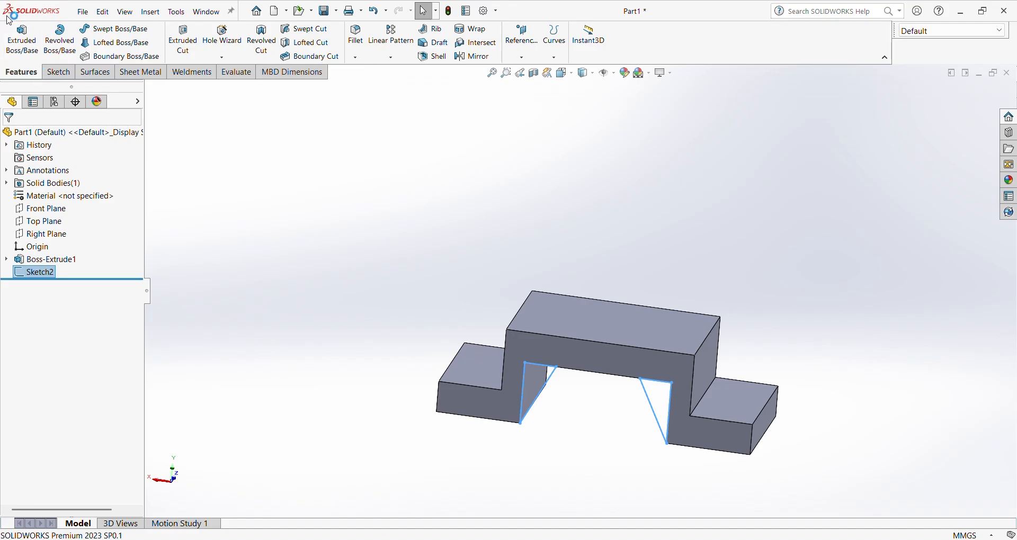
{"action": "left_click", "coordinate": [10, 44]}
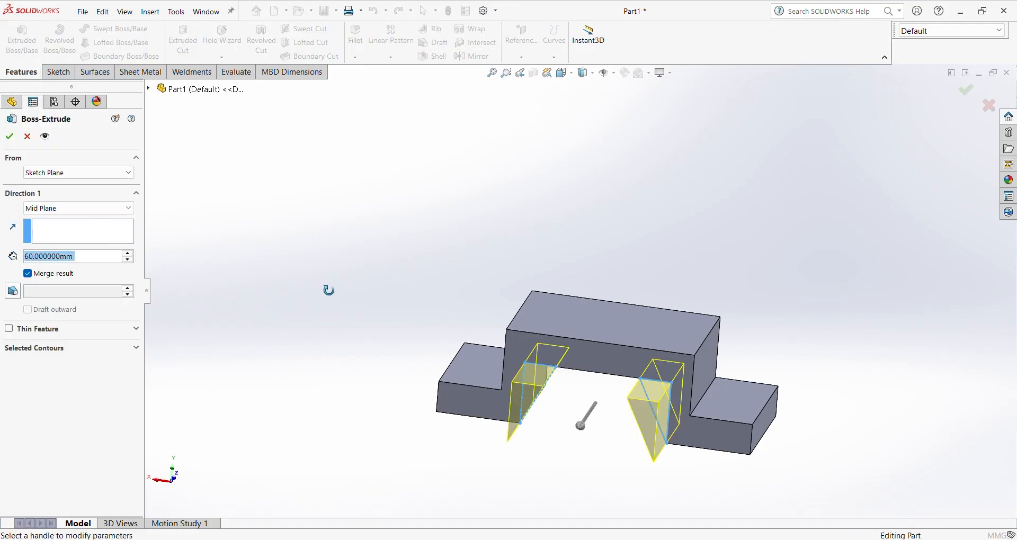
{"action": "middle_click_drag", "start_coordinate": [329, 288], "coordinate": [298, 369]}
{"action": "left_click", "coordinate": [74, 207]}
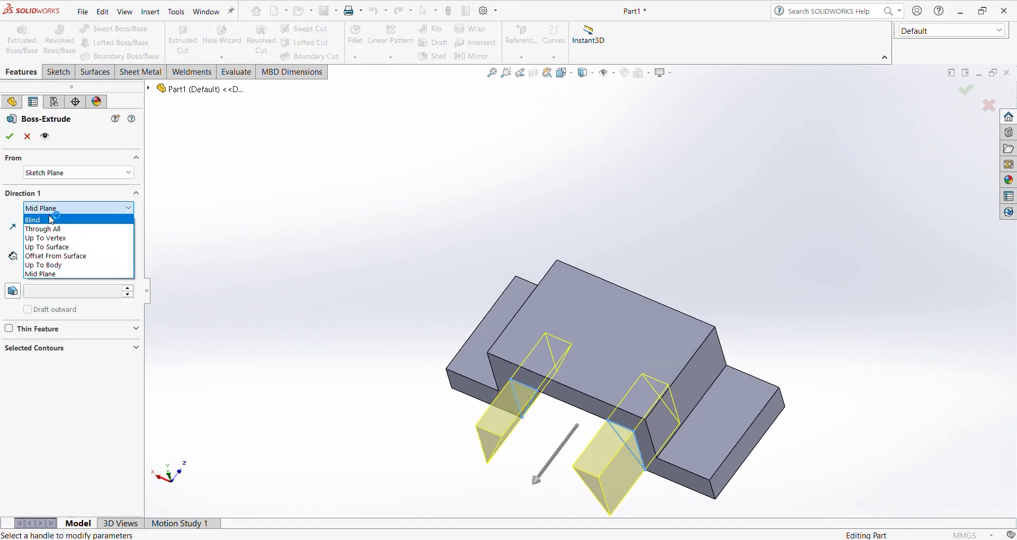
{"action": "left_click", "coordinate": [50, 222]}
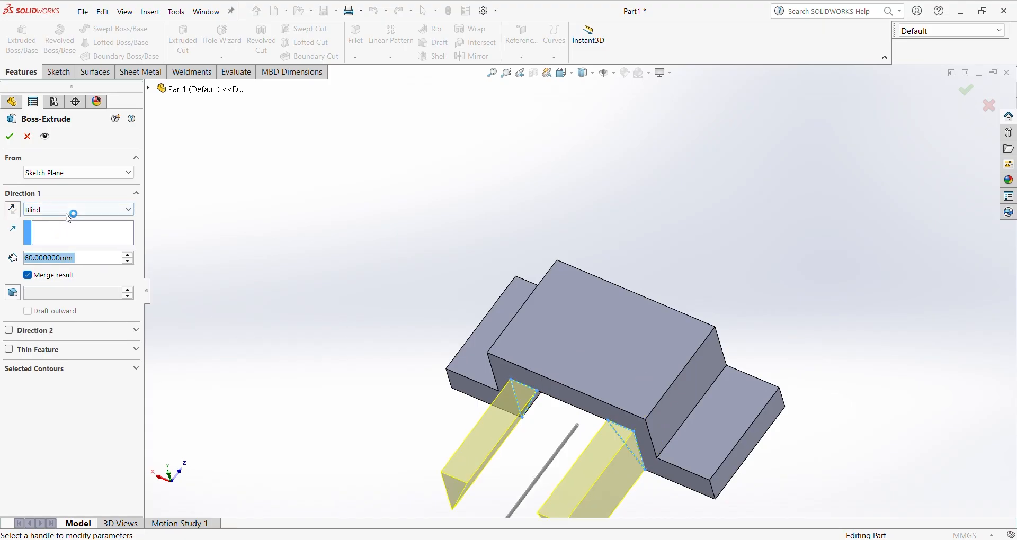
Start the rib extrusion from an offset of 24 mm from the sketch plane, on the bracket's side.
{"action": "left_click", "coordinate": [91, 175]}
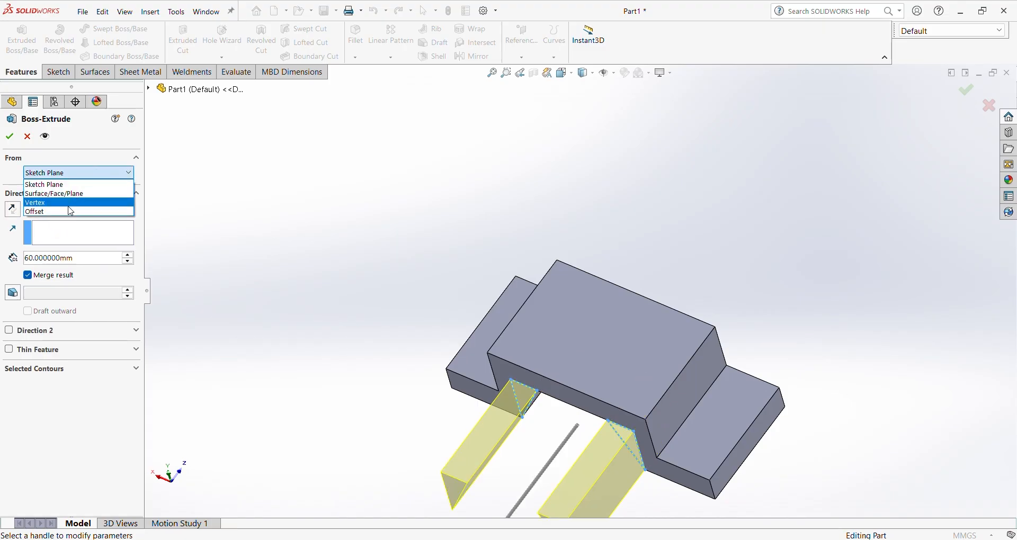
{"action": "left_click", "coordinate": [71, 211]}
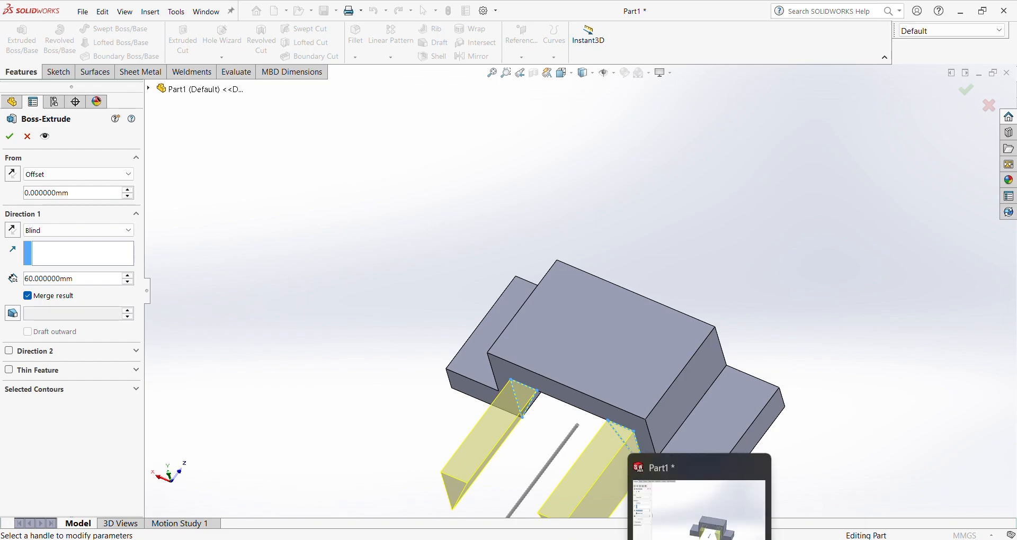
{"action": "left_click", "coordinate": [727, 506]}
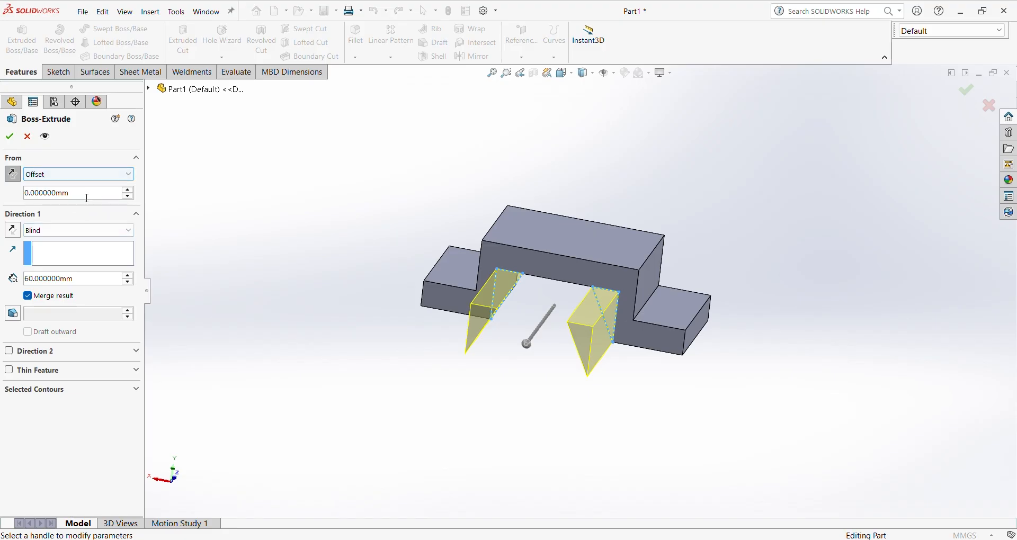
{"action": "left_click_drag", "start_coordinate": [86, 194], "coordinate": [1, 188]}
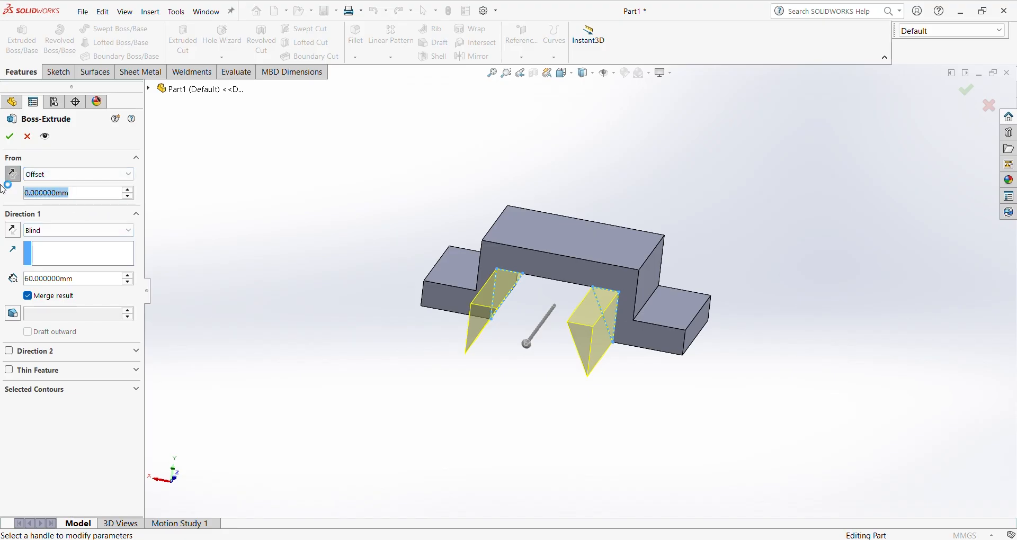
{"action": "type", "text": "24"}
{"action": "key", "text": "Return"}
Set the rib extrusion's depth to 12 mm.
{"action": "middle_click_drag", "start_coordinate": [339, 264], "coordinate": [364, 317]}
{"action": "left_click_drag", "start_coordinate": [72, 278], "coordinate": [6, 268]}
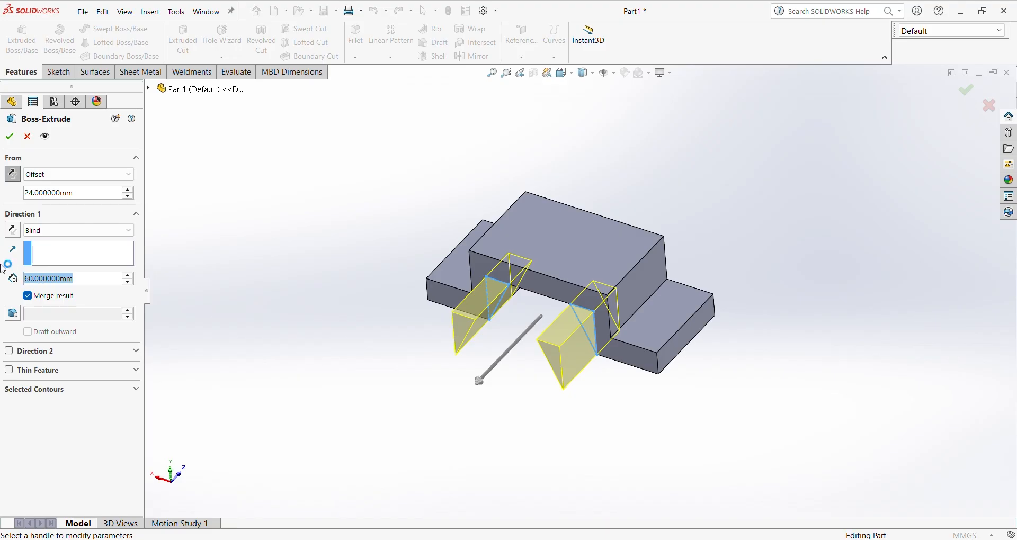
{"action": "type", "text": "12"}
{"action": "key", "text": "Return"}
Reverse the extrusion direction, keep the start offset toward the bracket's interior, and inspect the rib preview from below.
{"action": "middle_click_drag", "start_coordinate": [603, 368], "coordinate": [533, 339]}
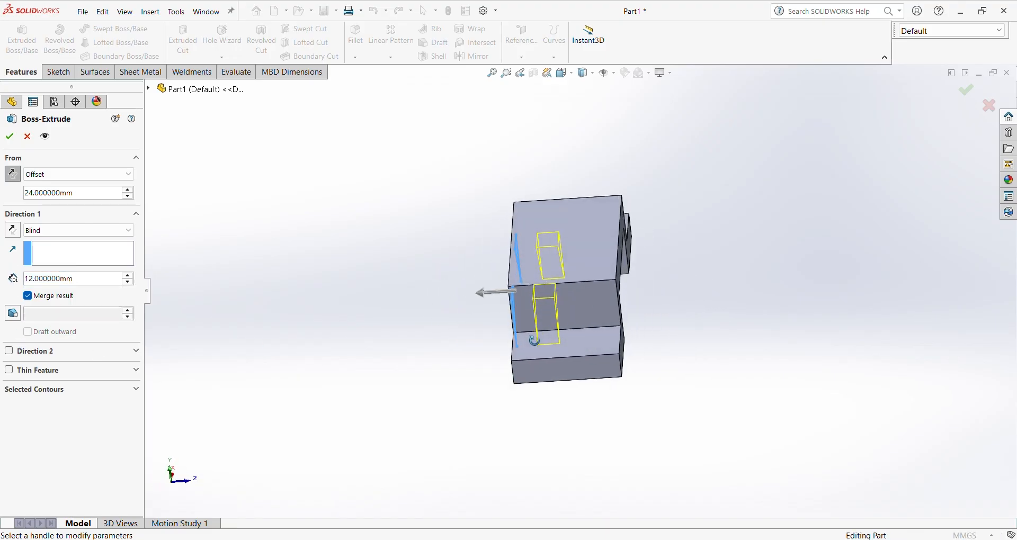
{"action": "left_click", "coordinate": [13, 176]}
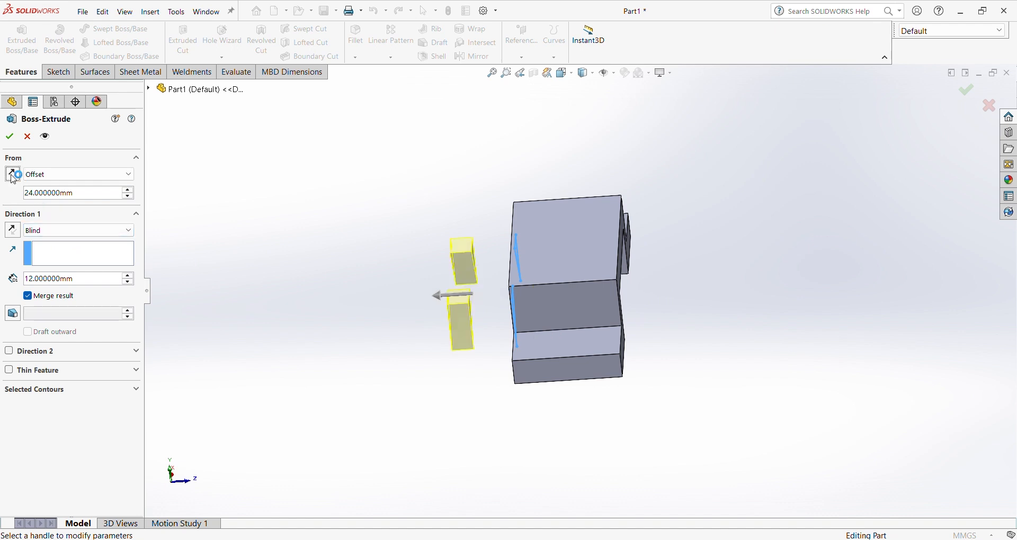
{"action": "left_click", "coordinate": [17, 234]}
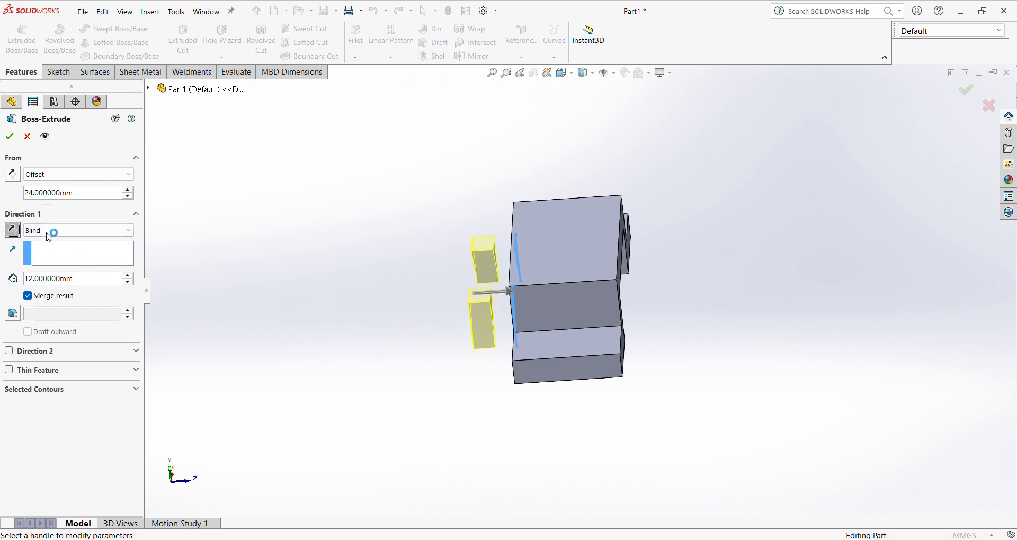
{"action": "middle_click_drag", "start_coordinate": [252, 303], "coordinate": [387, 295]}
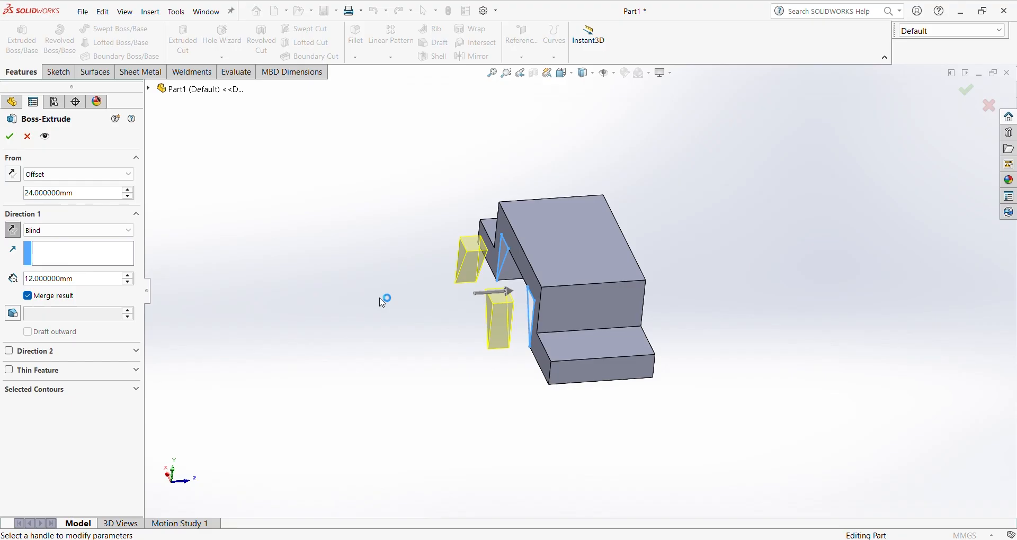
{"action": "left_click", "coordinate": [13, 175]}
{"action": "middle_click_drag", "start_coordinate": [448, 284], "coordinate": [469, 327]}
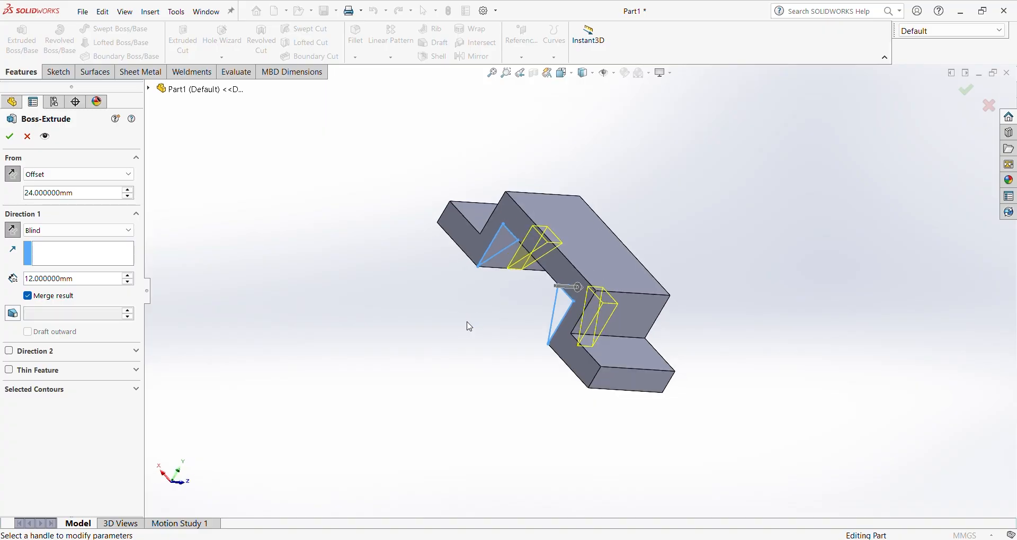
{"action": "middle_click_drag", "start_coordinate": [476, 279], "coordinate": [474, 242]}
{"action": "scroll", "coordinate": [525, 260], "scroll_direction": "down", "scroll_amount": 3}
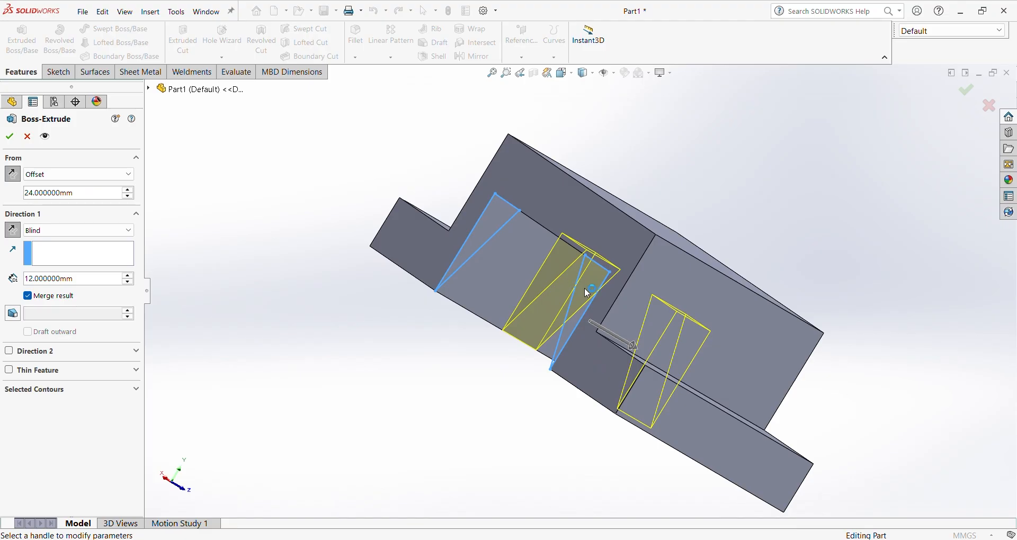
{"action": "middle_click_drag", "start_coordinate": [586, 291], "coordinate": [619, 273]}
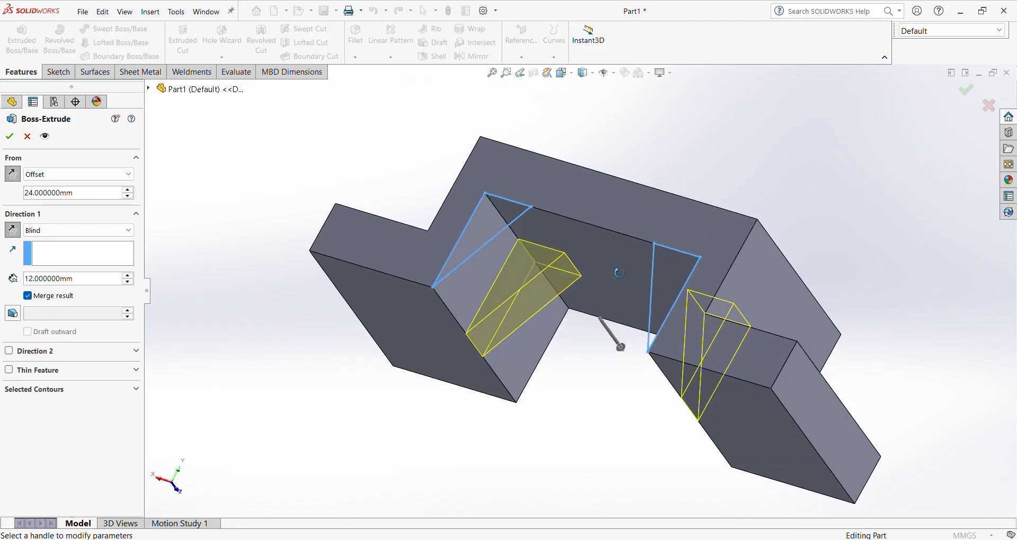
Accept the rib extrusion and look over the two slanted ribs inside the bracket.
{"action": "left_click", "coordinate": [8, 134]}
{"action": "middle_click_drag", "start_coordinate": [386, 255], "coordinate": [427, 287]}
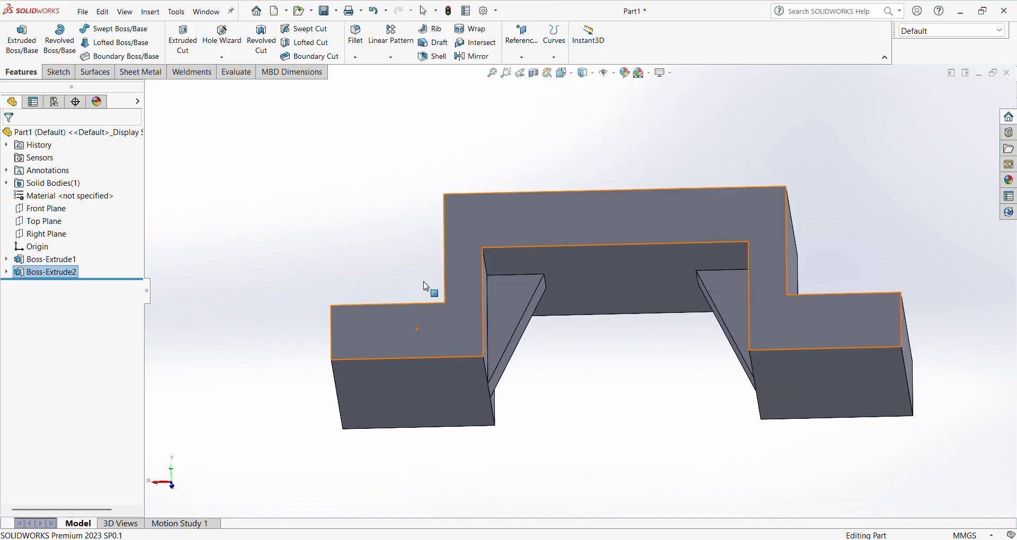
{"action": "scroll", "coordinate": [424, 286], "scroll_direction": "up", "scroll_amount": 4}
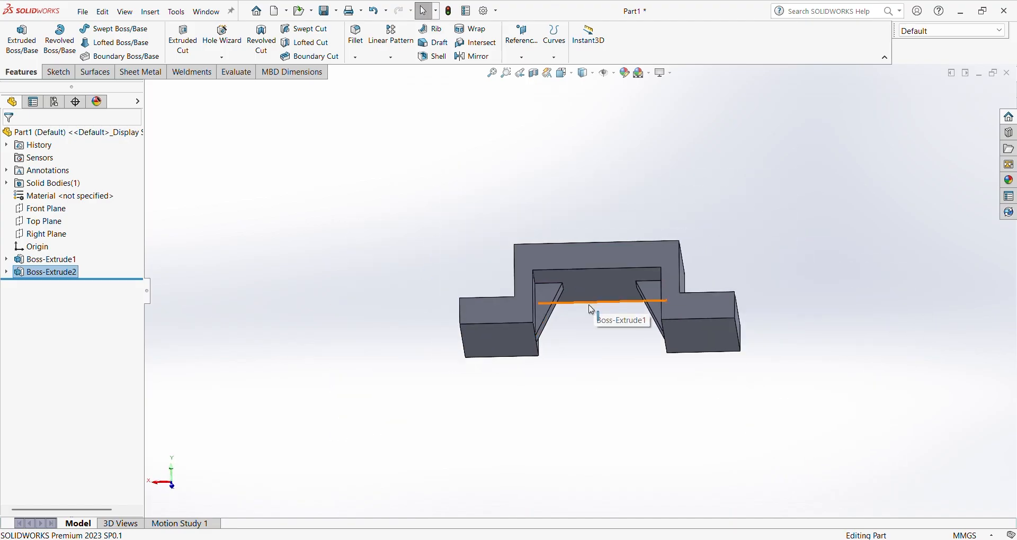
View the bracket straight on its stepped profile face and compare it with the Modeling Practice Drawings 115 image.
{"action": "left_click", "coordinate": [611, 256]}
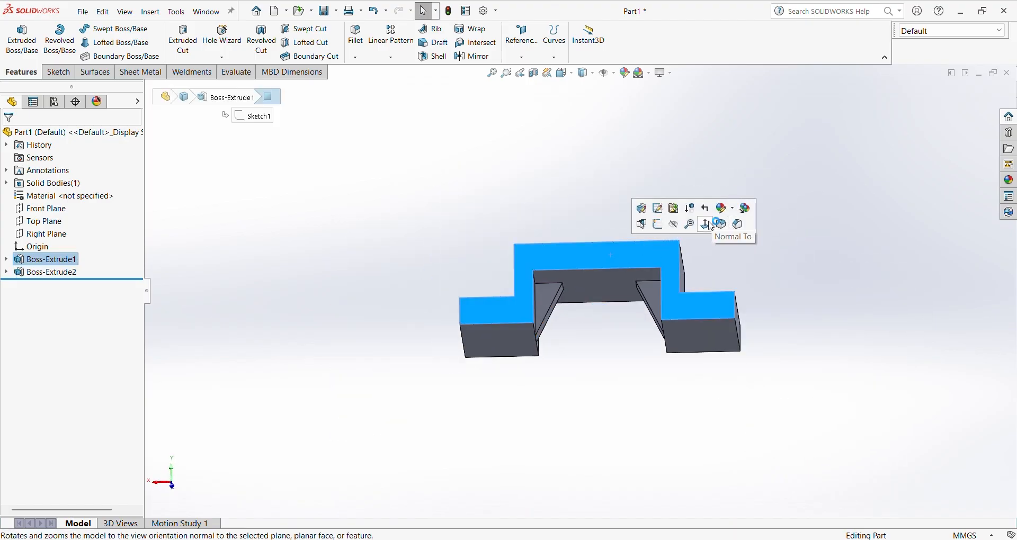
{"action": "left_click", "coordinate": [500, 221]}
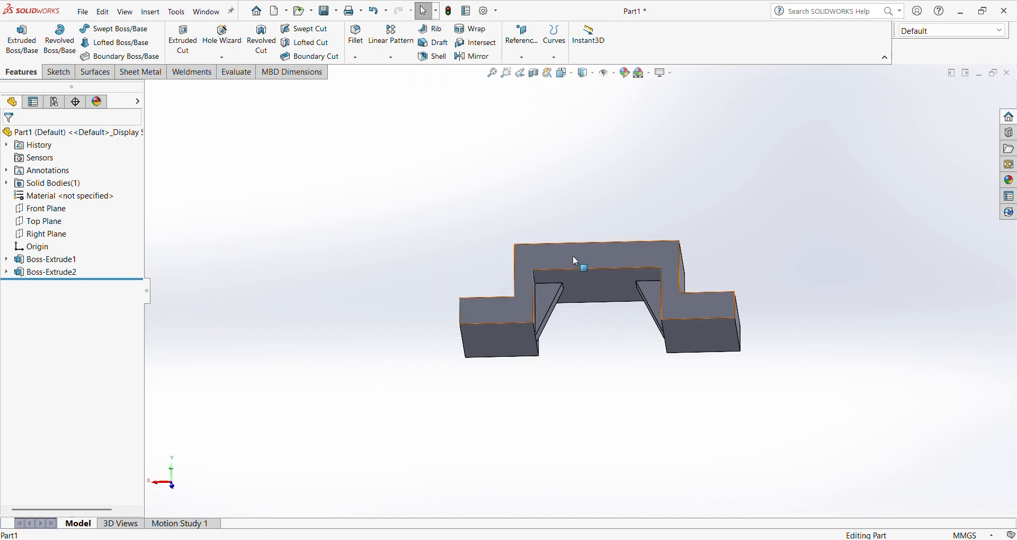
{"action": "left_click", "coordinate": [574, 257]}
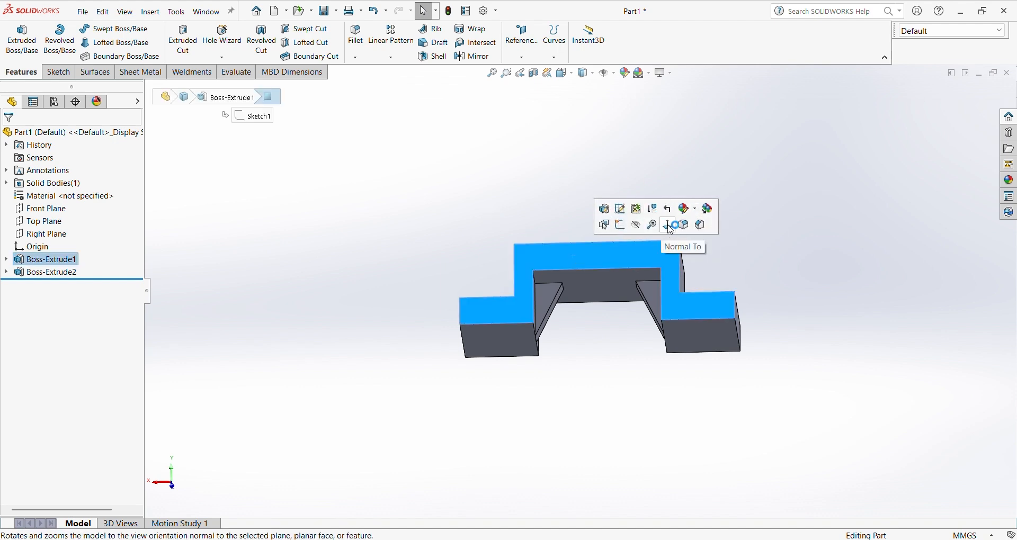
{"action": "left_click", "coordinate": [670, 226]}
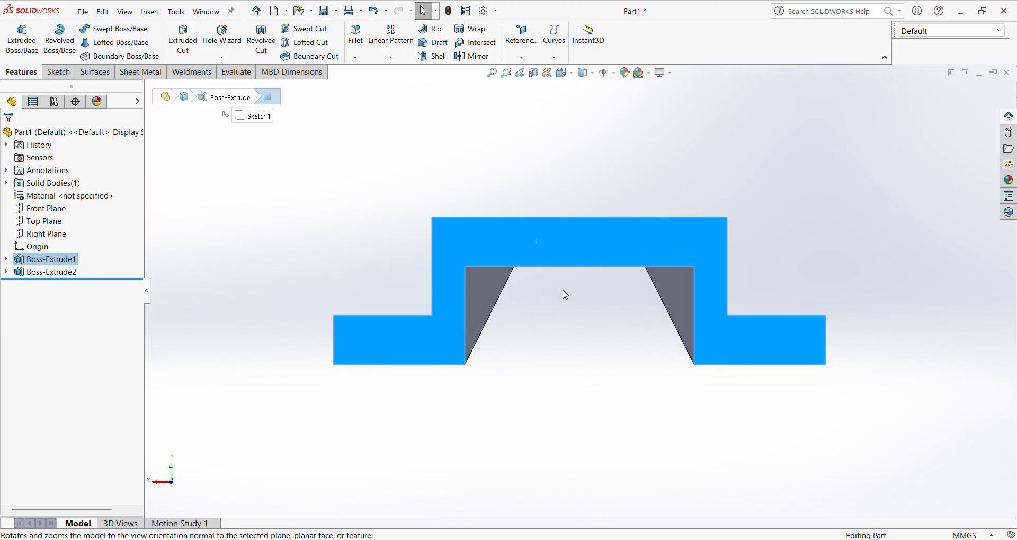
{"action": "left_click", "coordinate": [617, 491]}
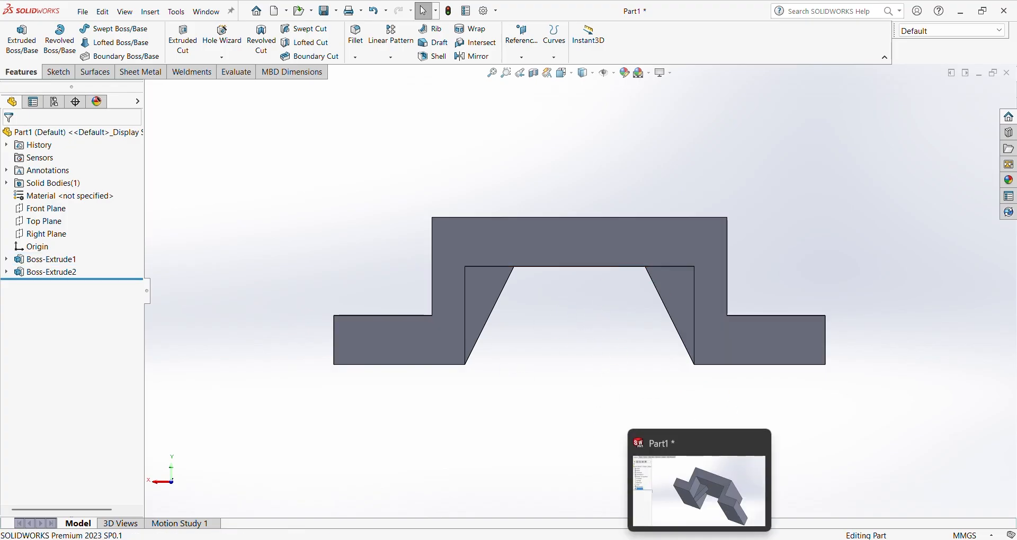
{"action": "left_click", "coordinate": [722, 538]}
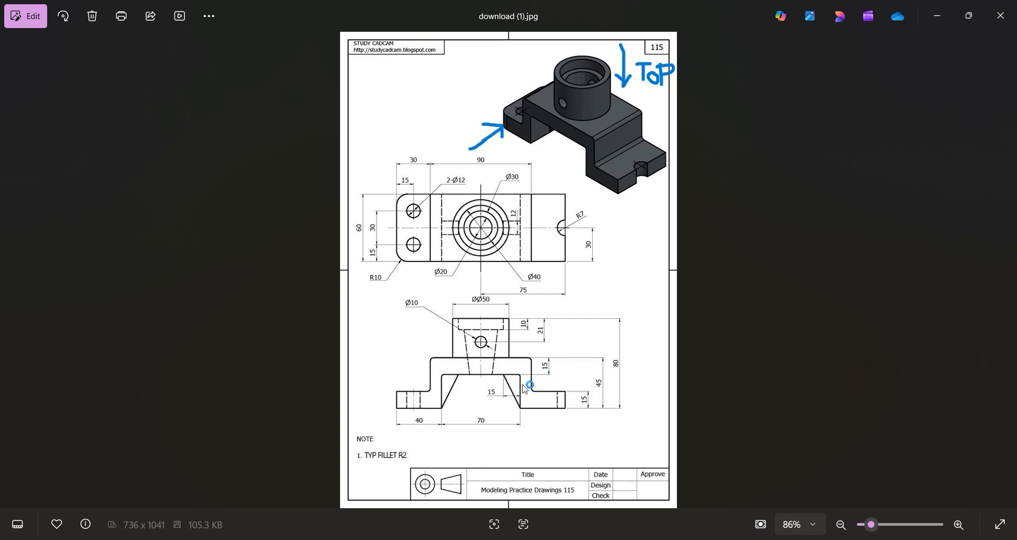
{"action": "key", "text": "alt+Tab"}
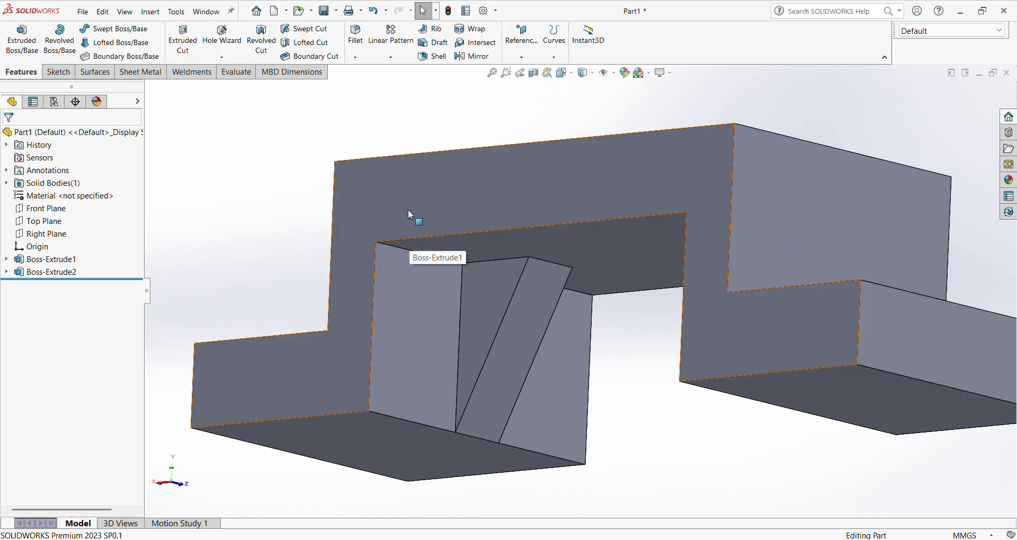
{"action": "left_click", "coordinate": [408, 210]}
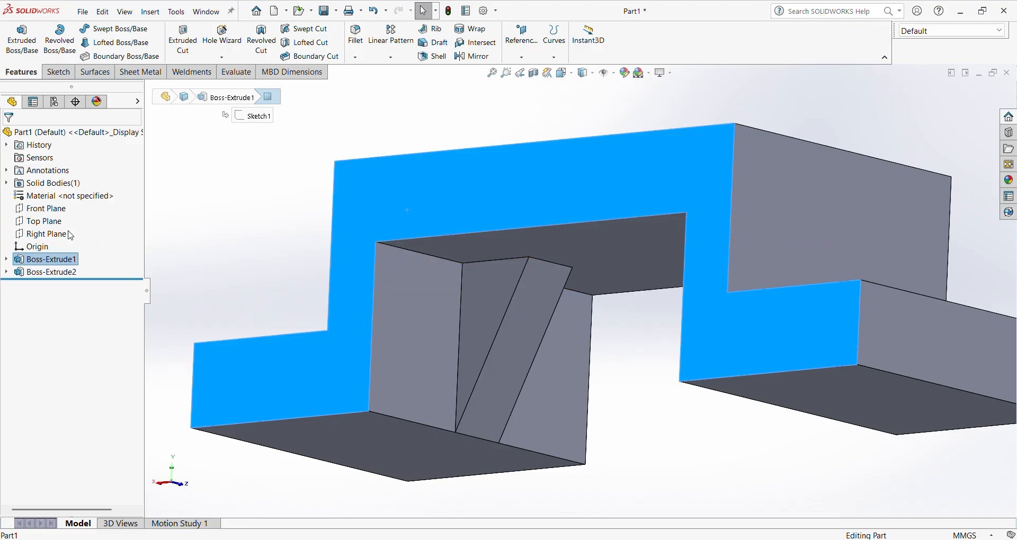
{"action": "right_click", "coordinate": [53, 260]}
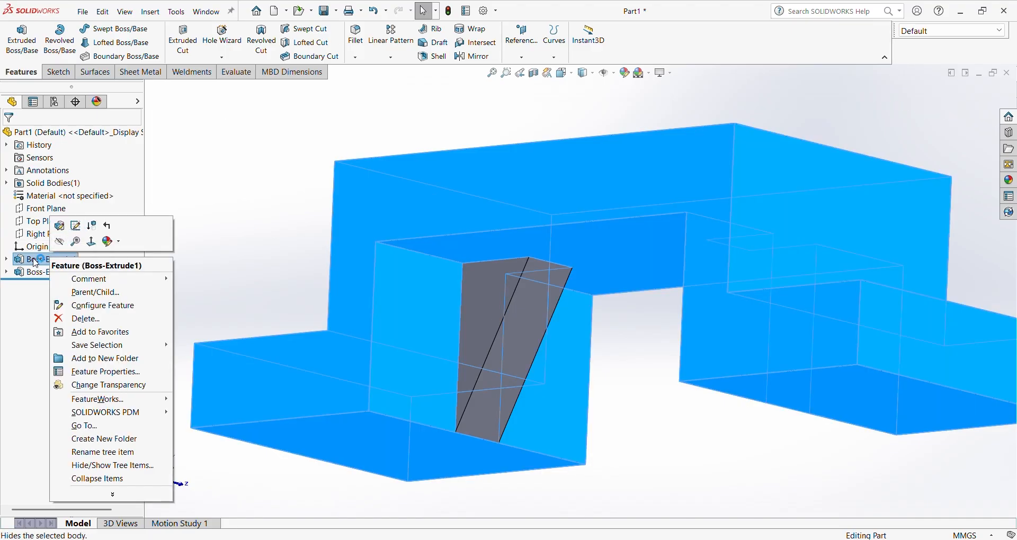
{"action": "left_click", "coordinate": [77, 228]}
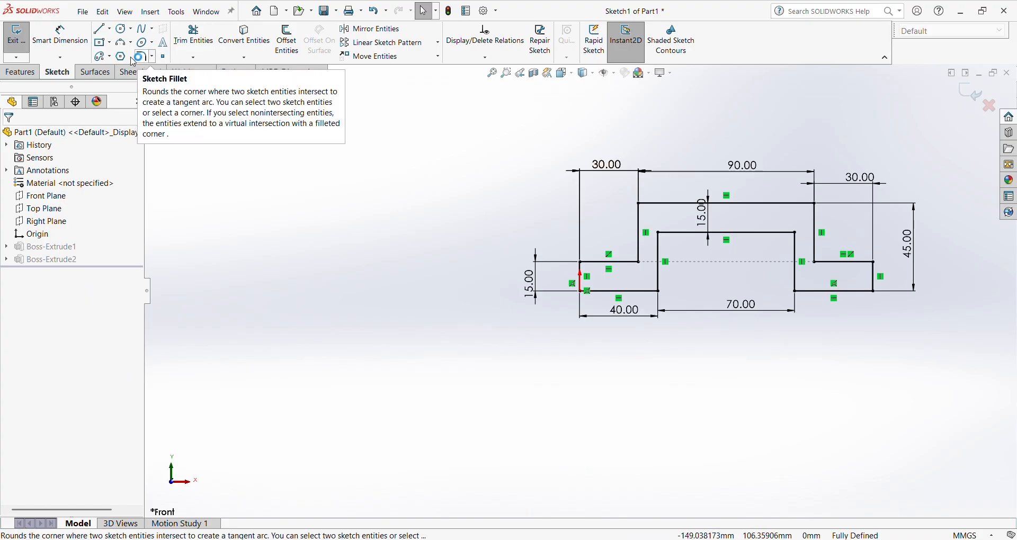
{"action": "left_click", "coordinate": [25, 43]}
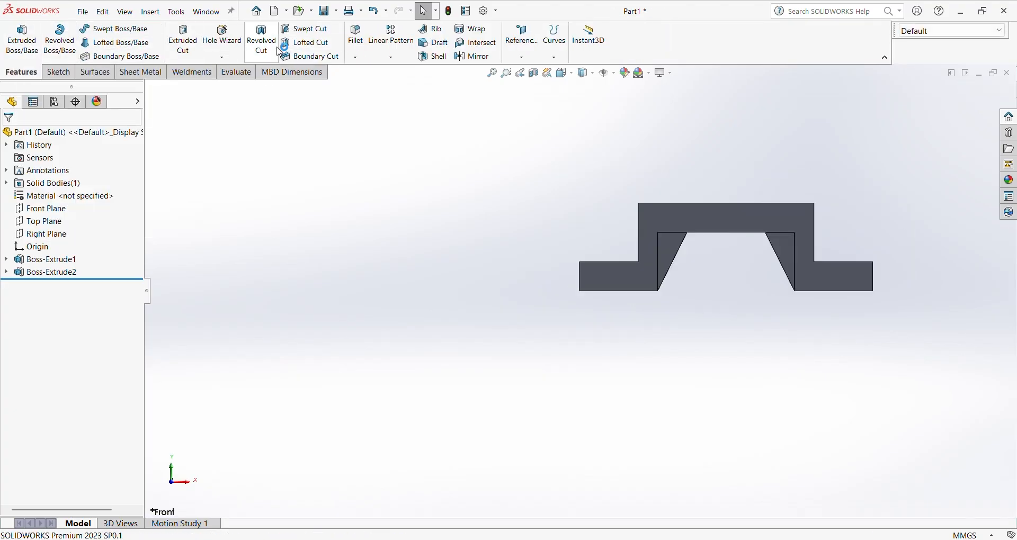
Start a constant-size Fillet and set its radius to 2 mm.
{"action": "left_click", "coordinate": [355, 57]}
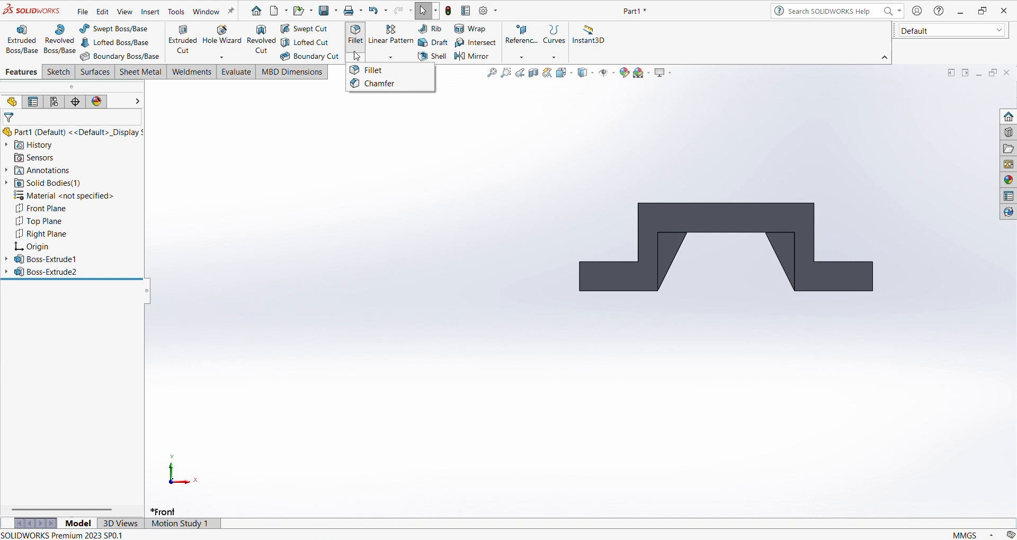
{"action": "left_click", "coordinate": [358, 57]}
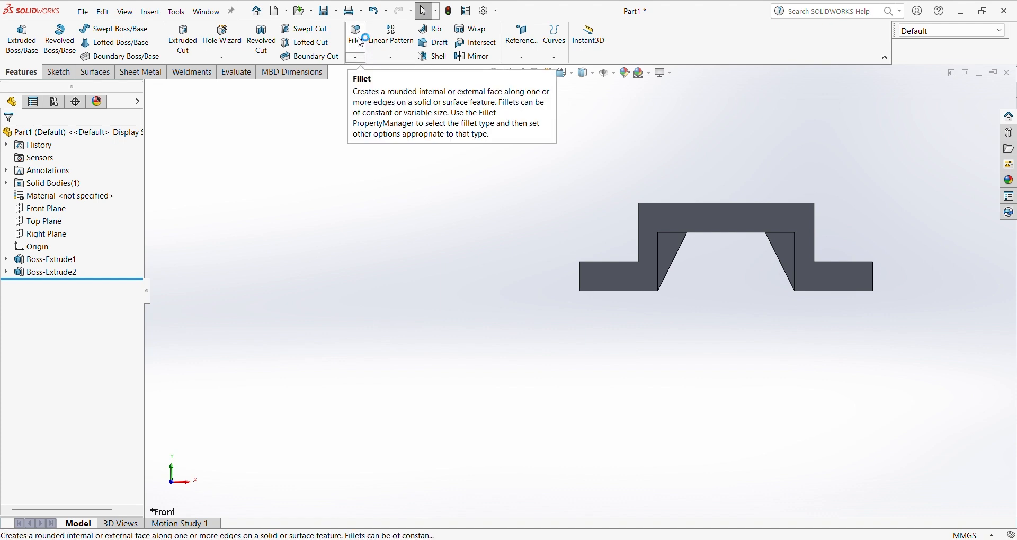
{"action": "scroll", "coordinate": [721, 244], "scroll_direction": "down", "scroll_amount": 5}
{"action": "middle_click_drag", "start_coordinate": [726, 260], "coordinate": [594, 231]}
{"action": "left_click", "coordinate": [357, 39]}
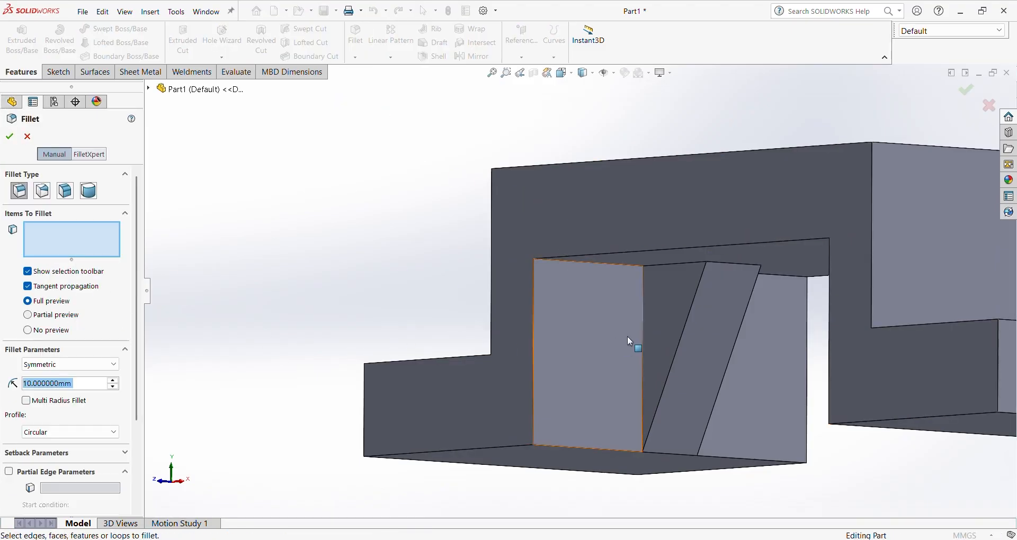
{"action": "type", "text": "2"}
{"action": "key", "text": "Return"}
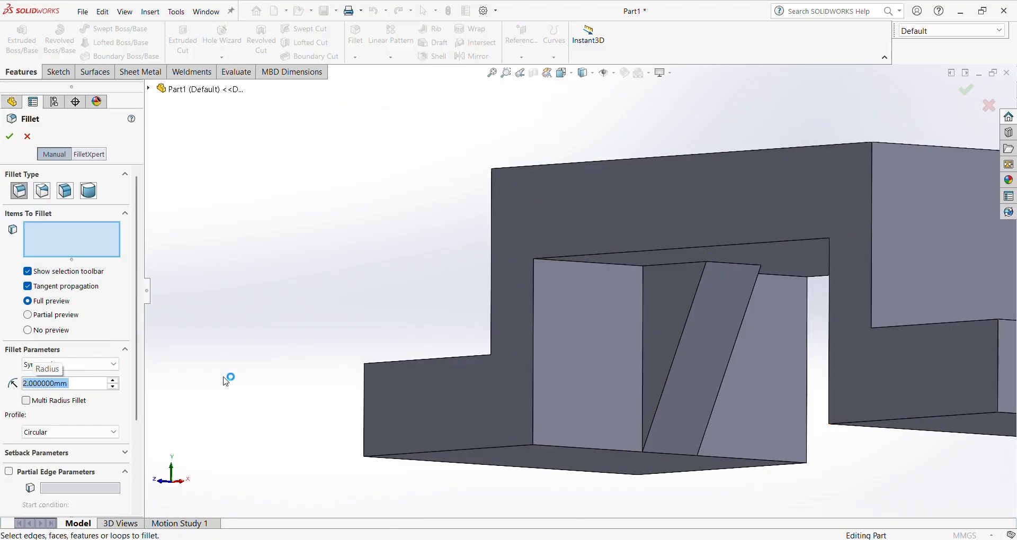
Fillet the two outer upper edges of the raised middle and the inner corner edges on both sides of each rib.
{"action": "middle_click_drag", "start_coordinate": [693, 294], "coordinate": [853, 286]}
{"action": "scroll", "coordinate": [861, 318], "scroll_direction": "down", "scroll_amount": 1}
{"action": "left_click", "coordinate": [830, 322]}
{"action": "middle_click_drag", "start_coordinate": [747, 342], "coordinate": [418, 196]}
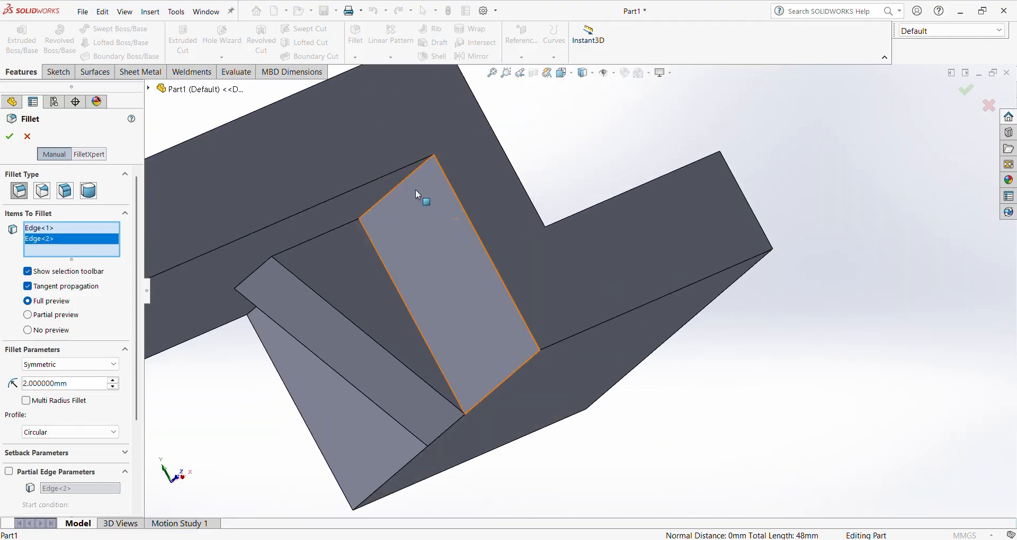
{"action": "left_click", "coordinate": [400, 185]}
{"action": "middle_click_drag", "start_coordinate": [302, 280], "coordinate": [275, 257]}
{"action": "left_click", "coordinate": [232, 320]}
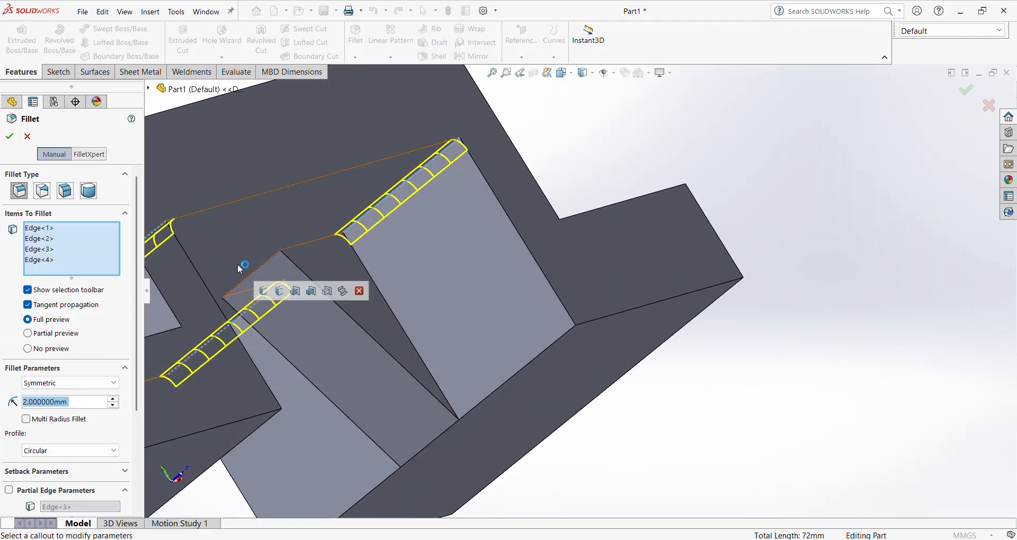
{"action": "scroll", "coordinate": [243, 268], "scroll_direction": "up", "scroll_amount": 4}
{"action": "middle_click_drag", "start_coordinate": [243, 286], "coordinate": [229, 332]}
{"action": "left_click", "coordinate": [290, 320]}
{"action": "middle_click_drag", "start_coordinate": [293, 290], "coordinate": [480, 265]}
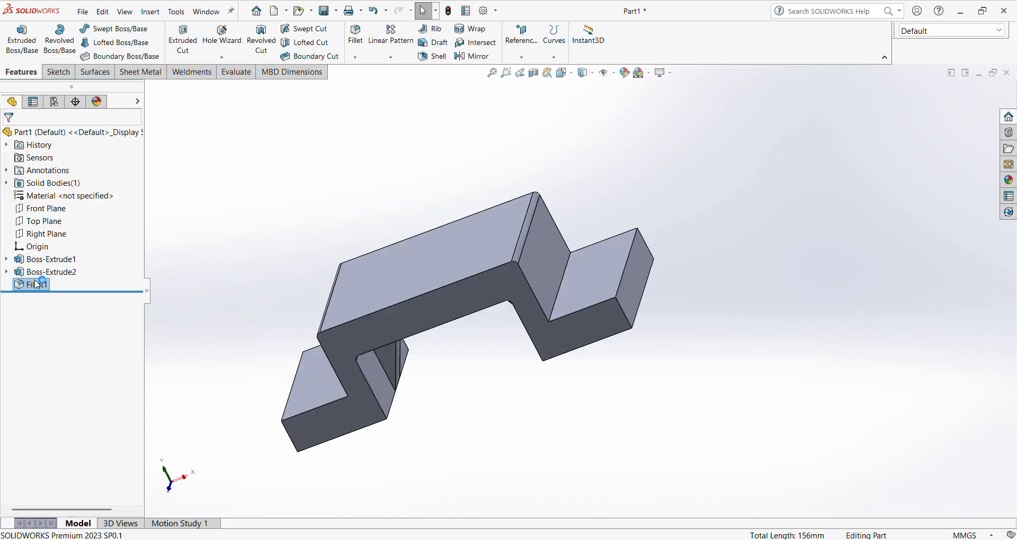
Edit the fillet to add the two concave edges where the raised middle's outer walls meet the feet.
{"action": "left_click", "coordinate": [35, 282]}
{"action": "left_click", "coordinate": [44, 249]}
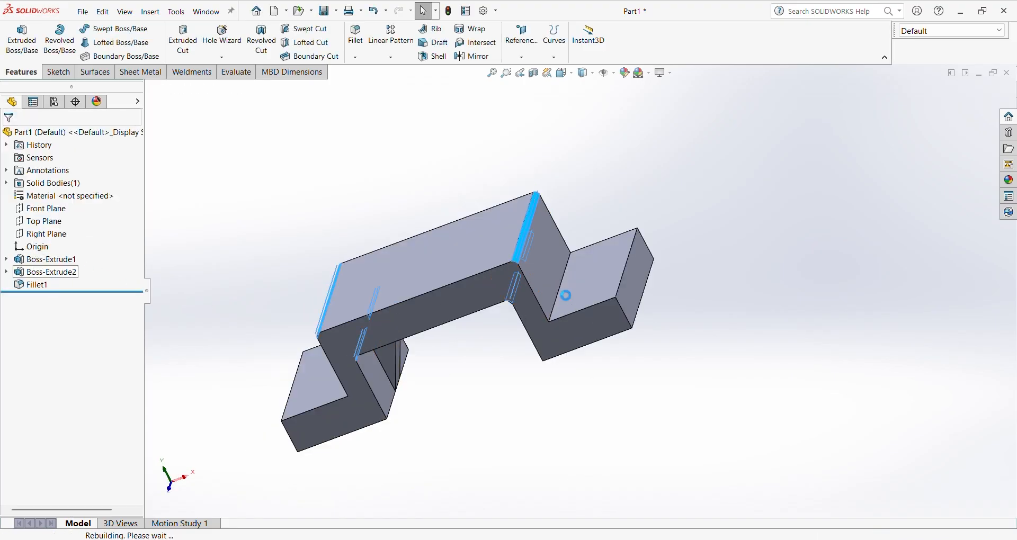
{"action": "left_click", "coordinate": [536, 303]}
{"action": "middle_click_drag", "start_coordinate": [483, 295], "coordinate": [395, 339]}
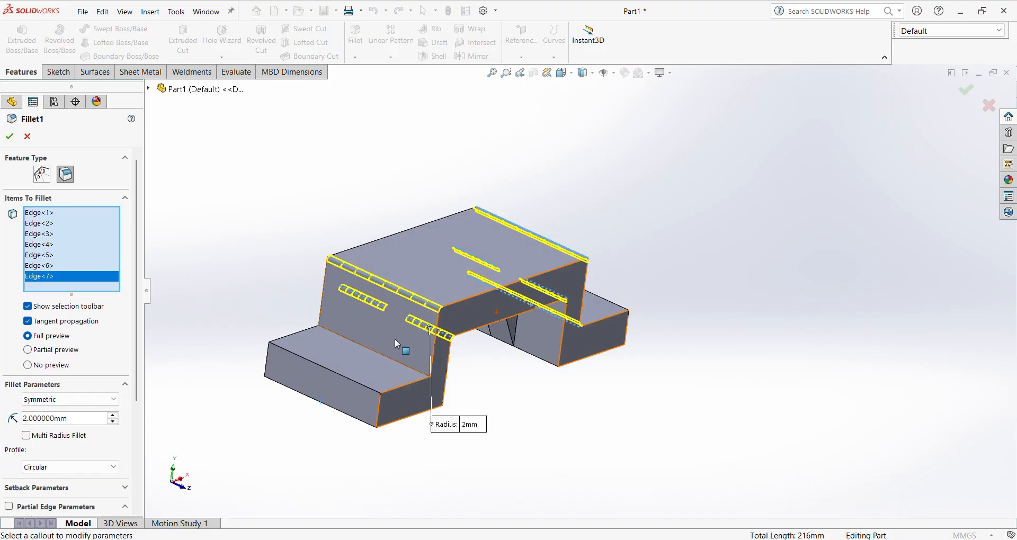
{"action": "left_click", "coordinate": [395, 364]}
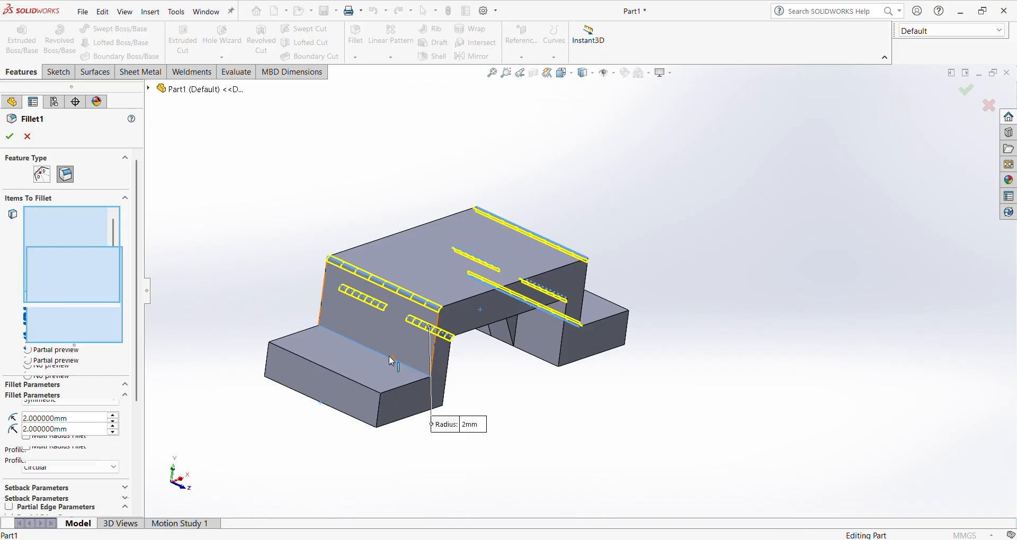
{"action": "left_click", "coordinate": [10, 137]}
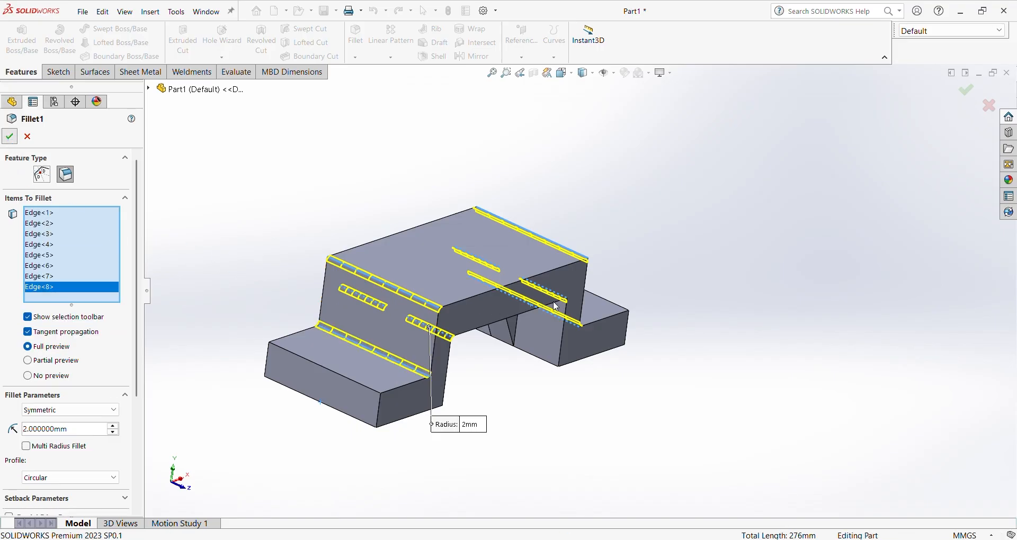
Check the drawing, then sketch a circle about 36.5 mm in diameter near the middle of the bracket's top face.
{"action": "key", "text": "alt+Tab"}
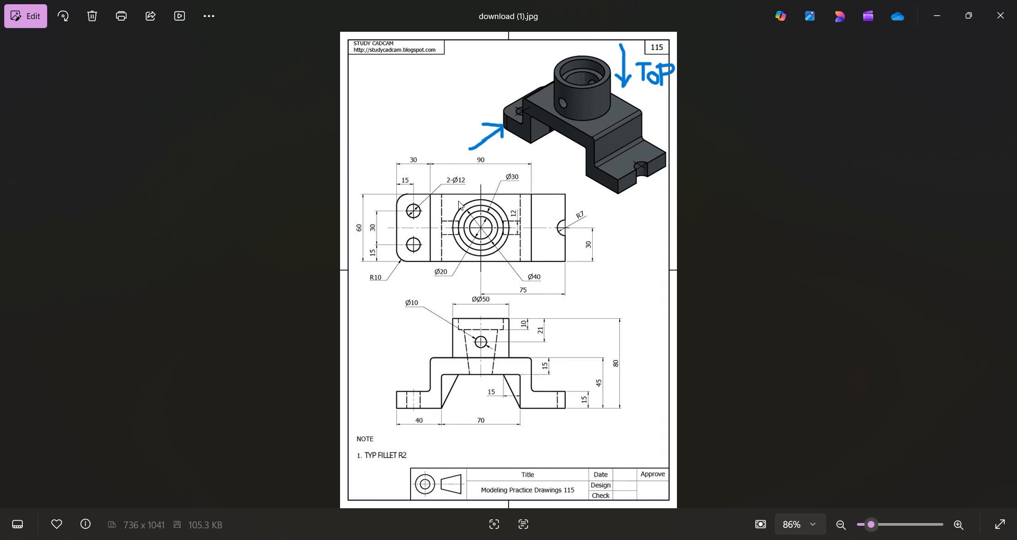
{"action": "key", "text": "alt+Tab"}
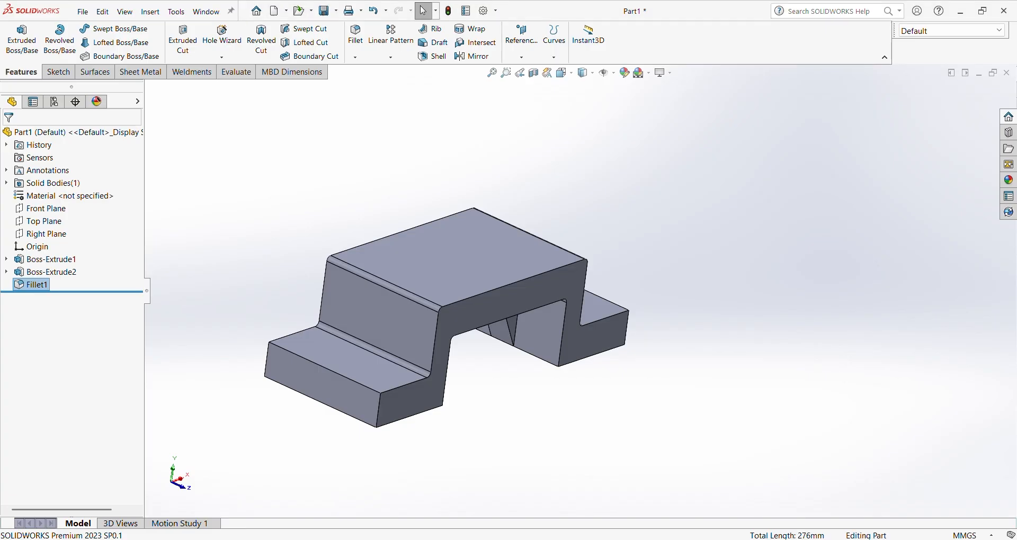
{"action": "left_click", "coordinate": [473, 269]}
{"action": "left_click", "coordinate": [503, 247]}
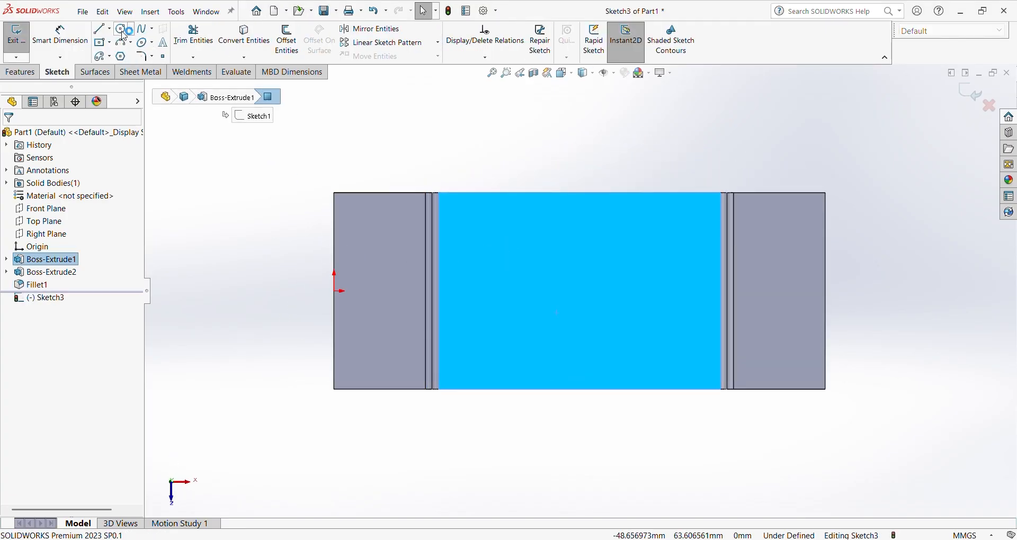
{"action": "left_click", "coordinate": [123, 29]}
{"action": "left_click", "coordinate": [582, 292]}
{"action": "left_click", "coordinate": [648, 332]}
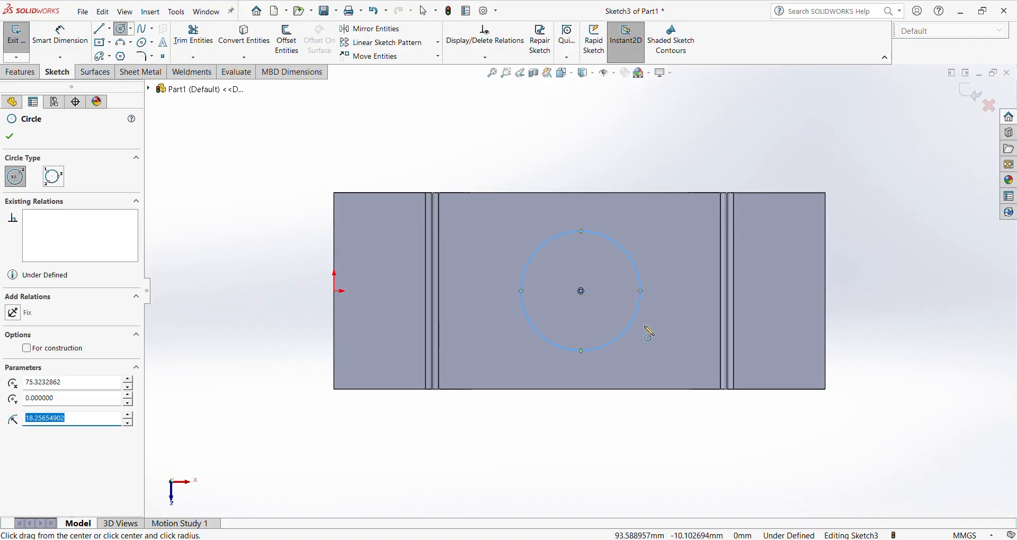
Set the circle's diameter to 50 mm.
{"action": "right_click_drag", "start_coordinate": [685, 442], "coordinate": [662, 366]}
{"action": "left_click", "coordinate": [636, 267]}
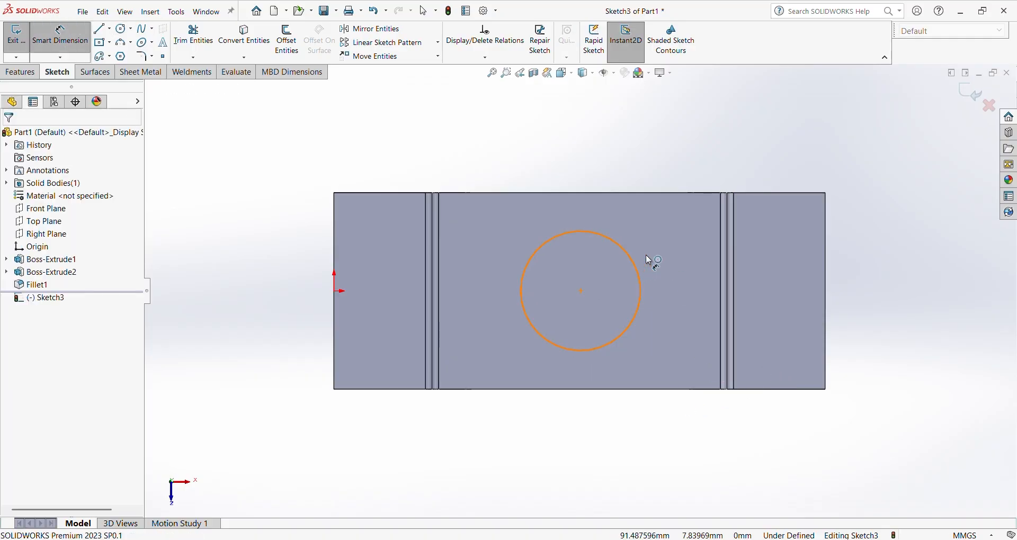
{"action": "left_click", "coordinate": [683, 217]}
{"action": "type", "text": "50"}
{"action": "key", "text": "Return"}
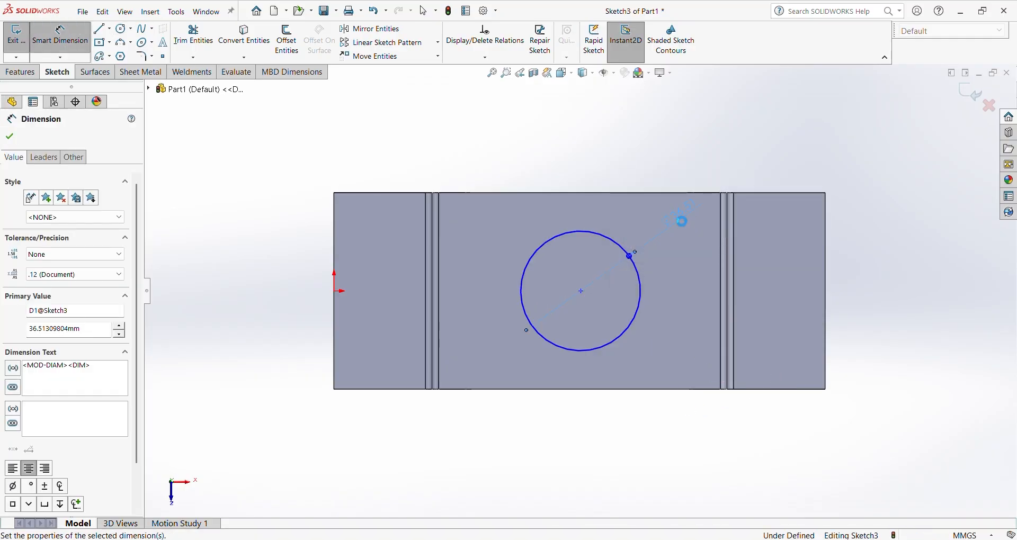
Dimension the distance from the circle's centre to the top face's long front edge.
{"action": "left_click", "coordinate": [597, 390]}
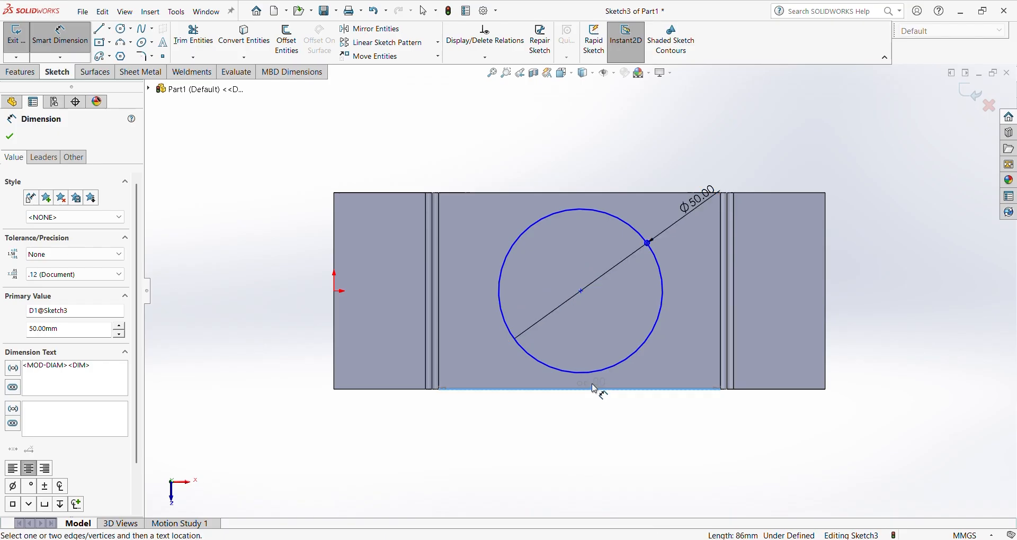
{"action": "left_click", "coordinate": [581, 292]}
{"action": "left_click", "coordinate": [692, 344]}
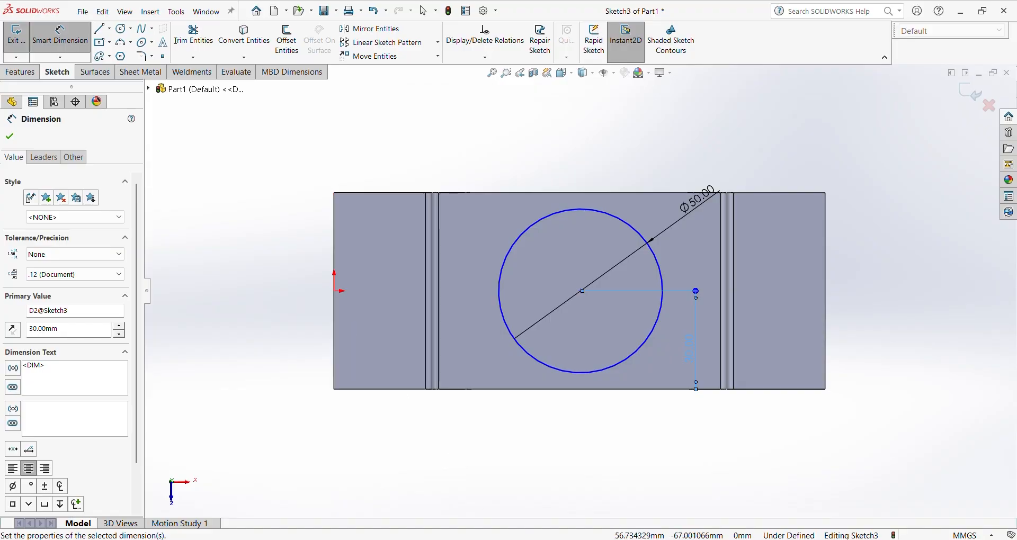
Check the drawing, then dimension the circle's centre 75 mm from the bracket's right end edge.
{"action": "key", "text": "alt+Tab"}
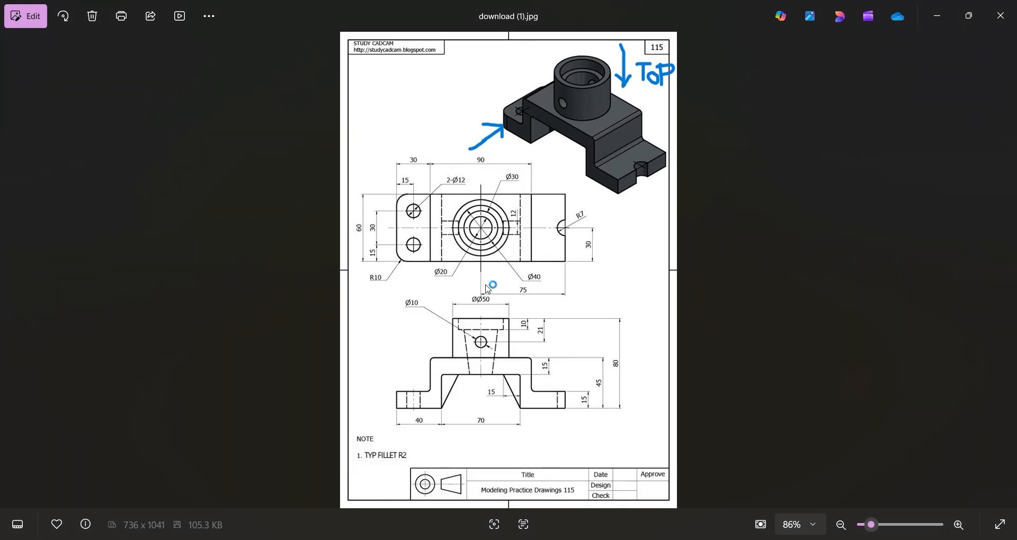
{"action": "left_click", "coordinate": [702, 539]}
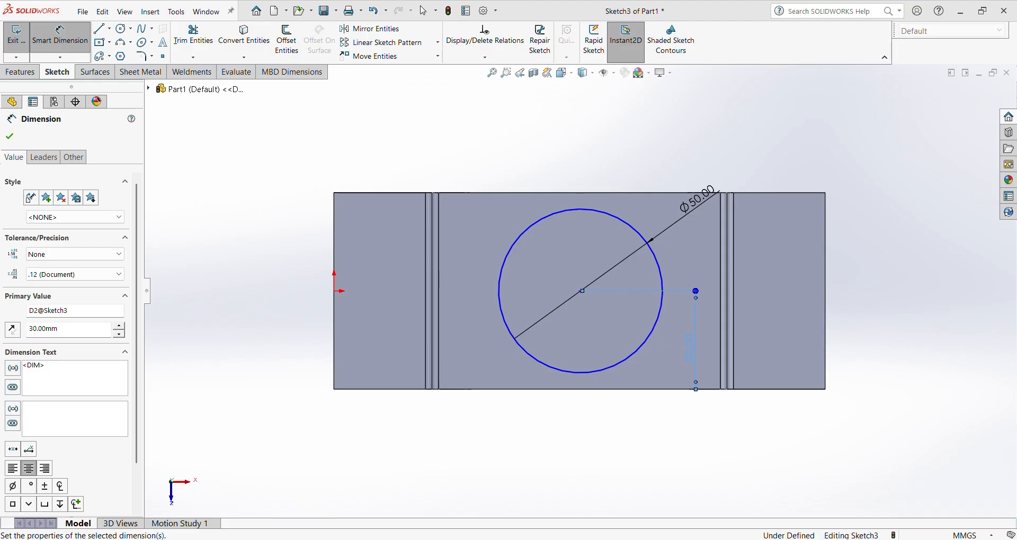
{"action": "left_click", "coordinate": [828, 289]}
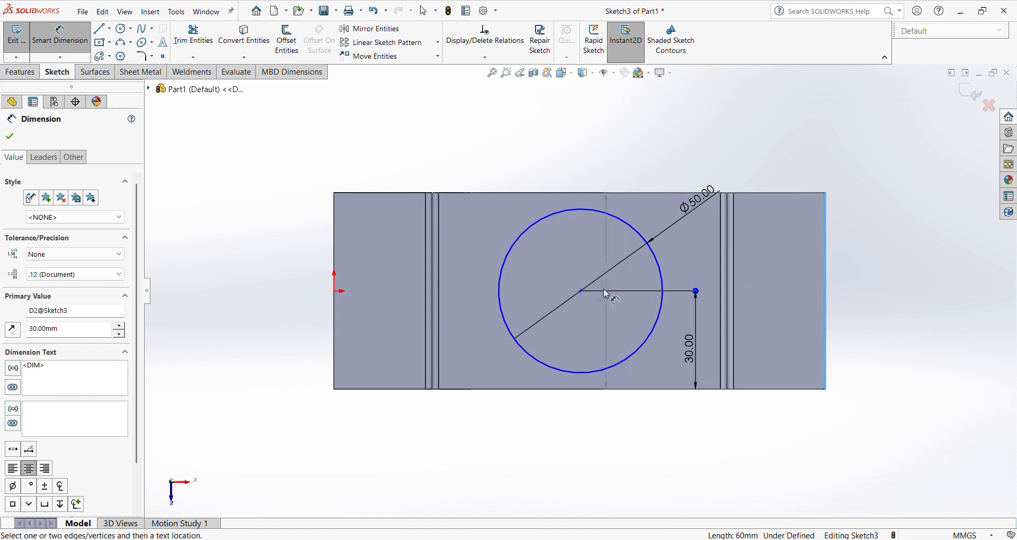
{"action": "left_click", "coordinate": [583, 295]}
{"action": "left_click", "coordinate": [683, 423]}
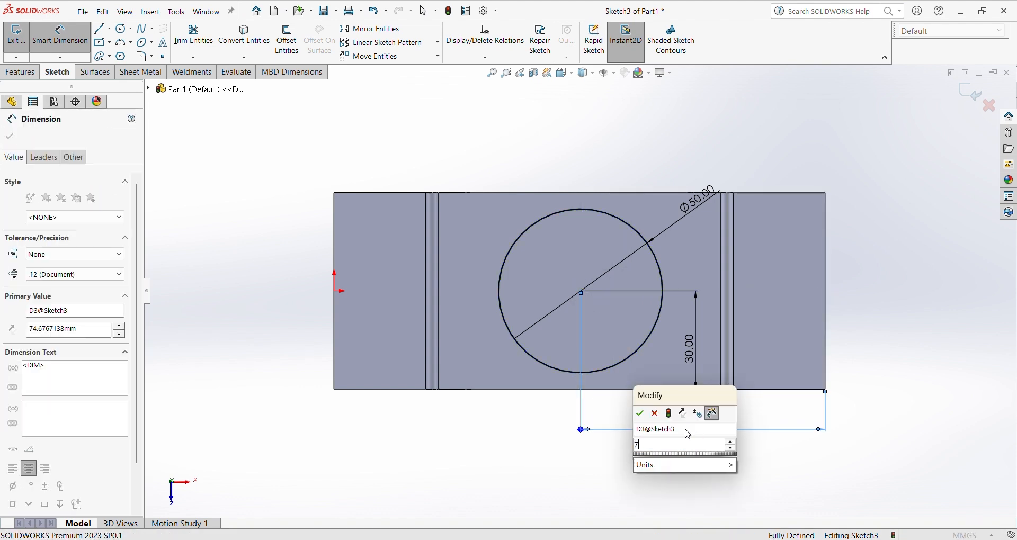
{"action": "key", "text": "Return"}
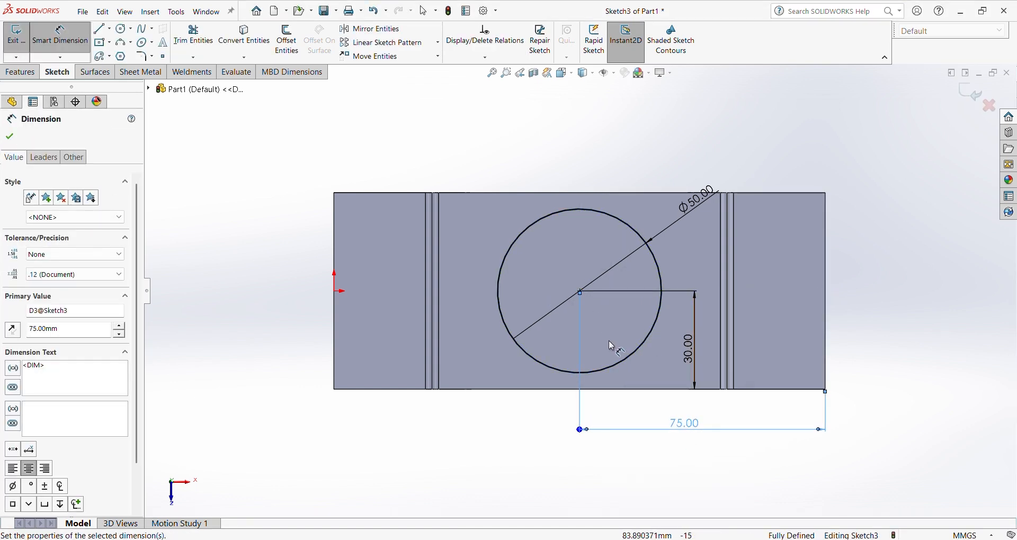
Finish the circle sketch and start a blind Extruded Boss from it.
{"action": "middle_click_drag", "start_coordinate": [609, 341], "coordinate": [613, 175]}
{"action": "left_click", "coordinate": [15, 42]}
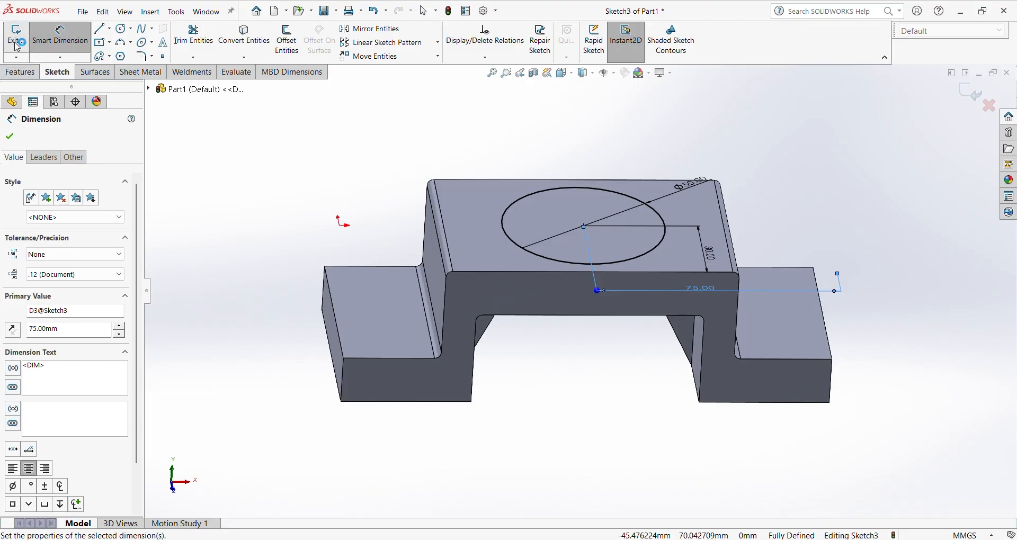
{"action": "left_click", "coordinate": [21, 40]}
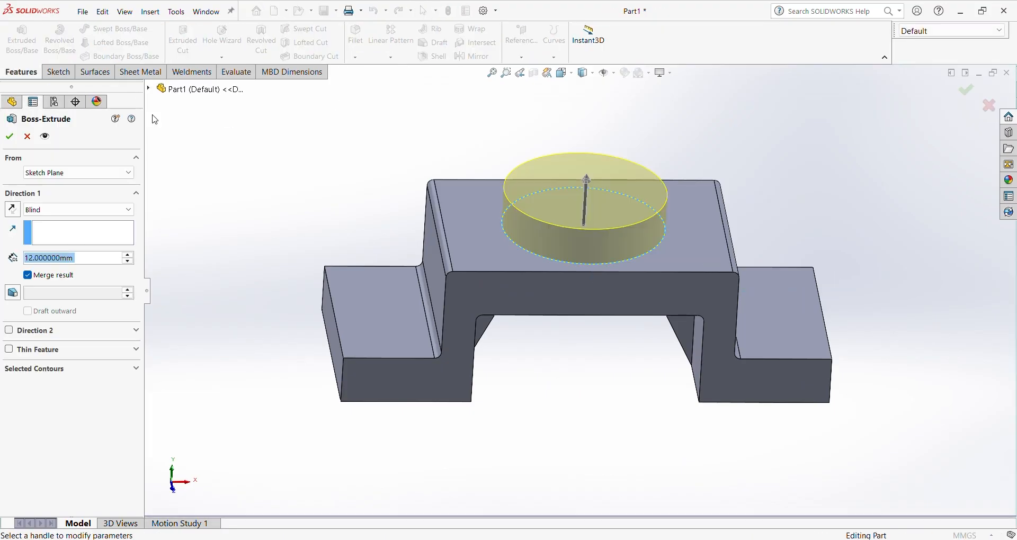
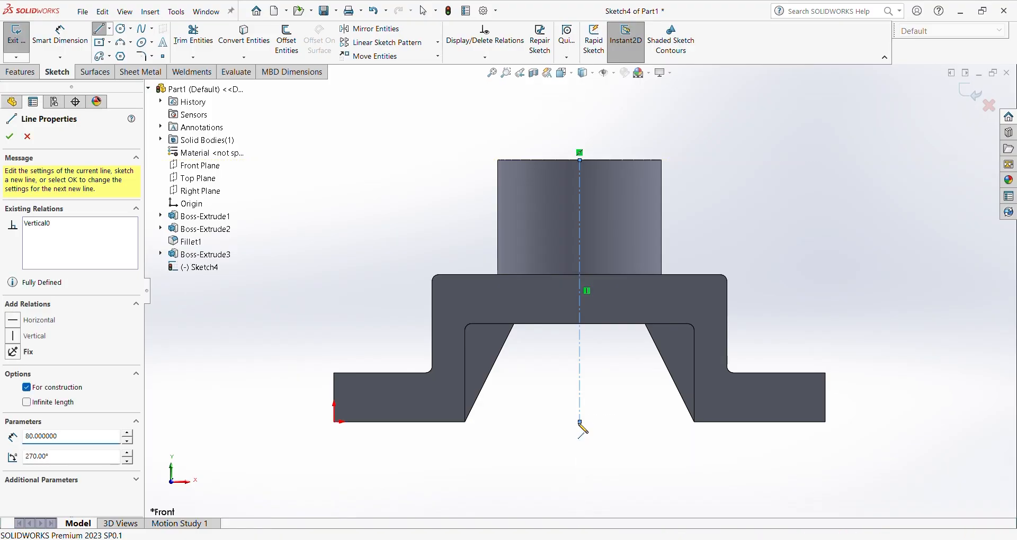
End the vertical centreline and sketch the stepped, tapered half-profile of the bore beside it, from the boss's top edge to the bridge's underside.
{"action": "right_click", "coordinate": [580, 422]}
{"action": "left_click", "coordinate": [603, 431]}
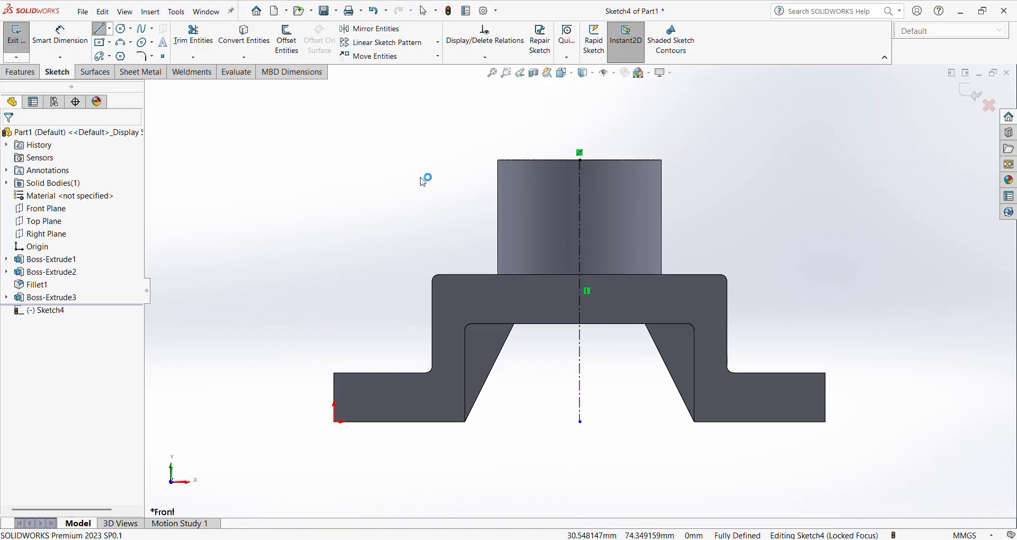
{"action": "left_click", "coordinate": [103, 34]}
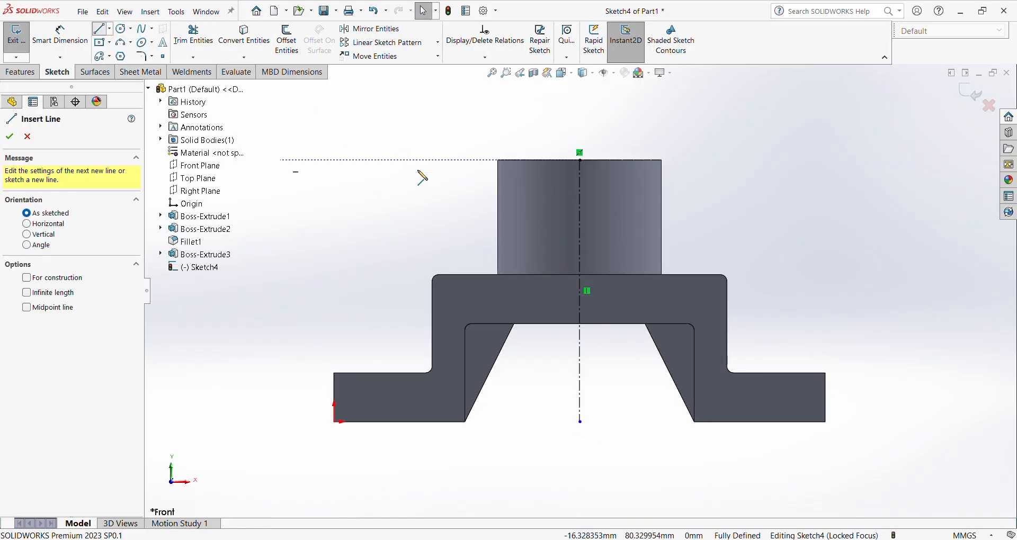
{"action": "left_click", "coordinate": [580, 159]}
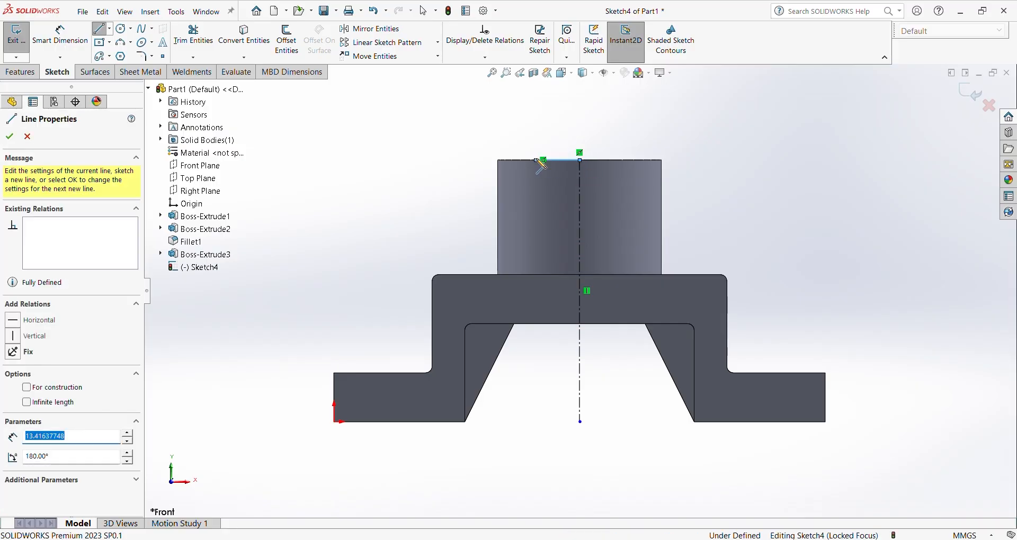
{"action": "left_click", "coordinate": [536, 180]}
{"action": "left_click", "coordinate": [553, 180]}
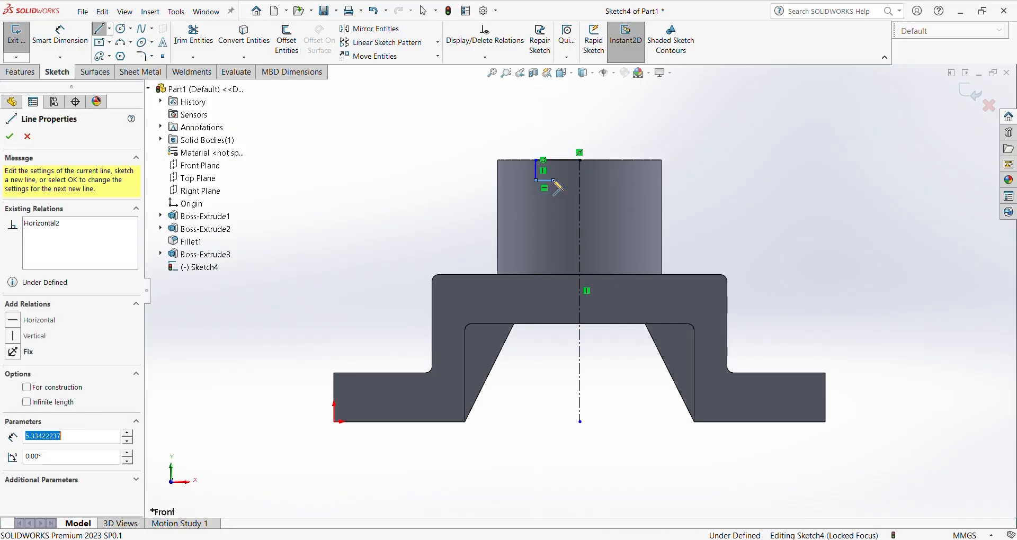
{"action": "left_click", "coordinate": [557, 324]}
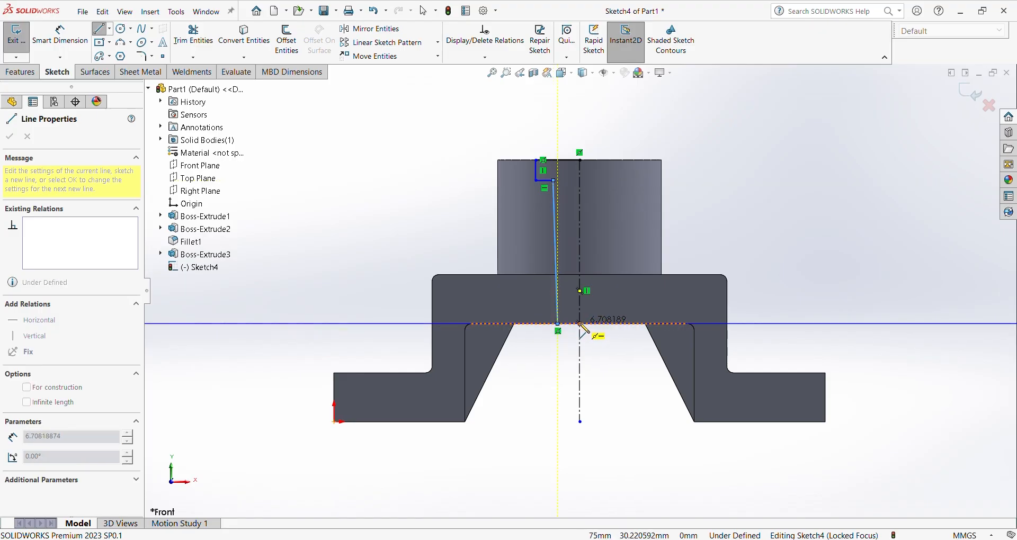
{"action": "left_click", "coordinate": [580, 324]}
{"action": "right_click", "coordinate": [607, 350]}
{"action": "left_click", "coordinate": [611, 351]}
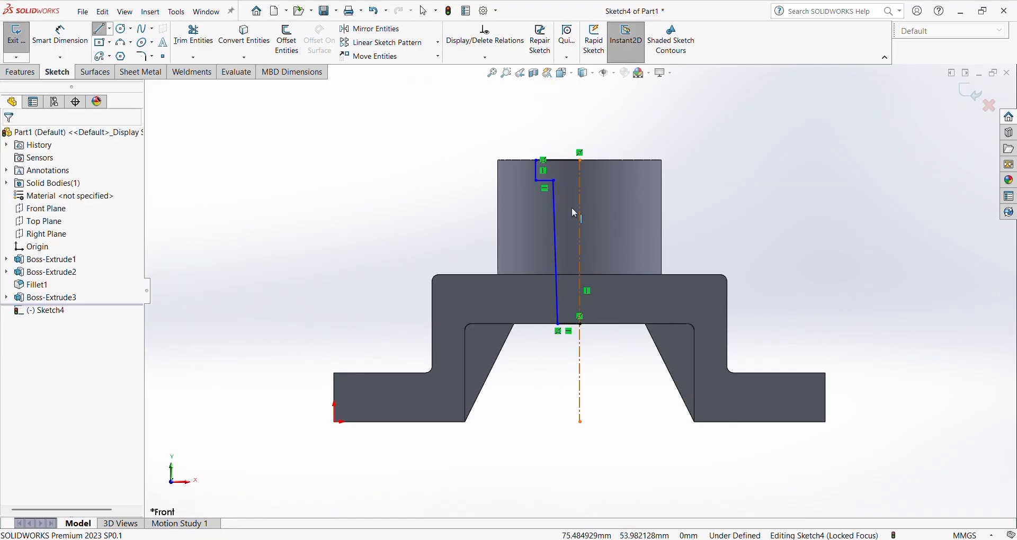
Dimension the counterbore's vertical line 20 mm from the centreline.
{"action": "right_click_drag", "start_coordinate": [398, 211], "coordinate": [398, 148]}
{"action": "scroll", "coordinate": [565, 153], "scroll_direction": "down", "scroll_amount": 3}
{"action": "left_click", "coordinate": [592, 194]}
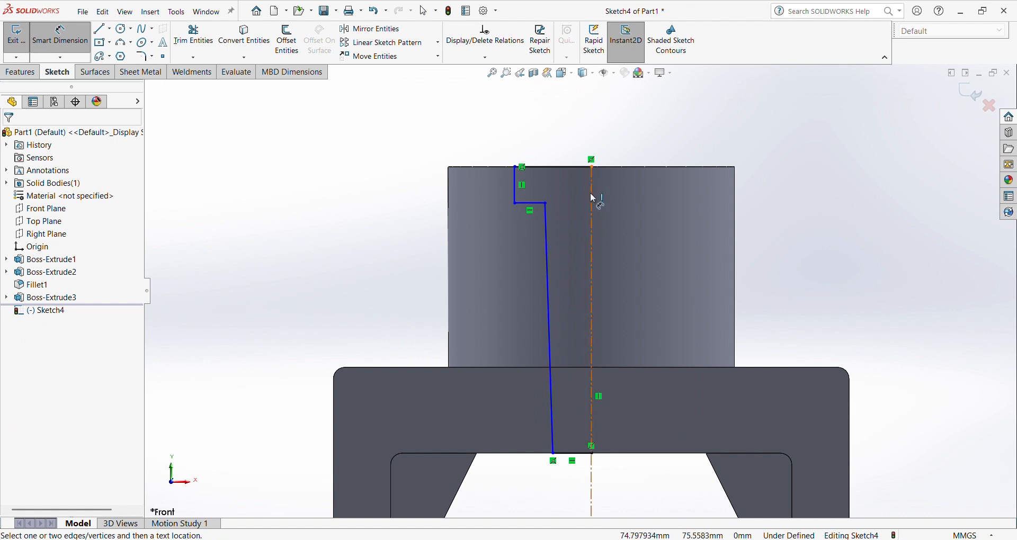
{"action": "left_click", "coordinate": [520, 187]}
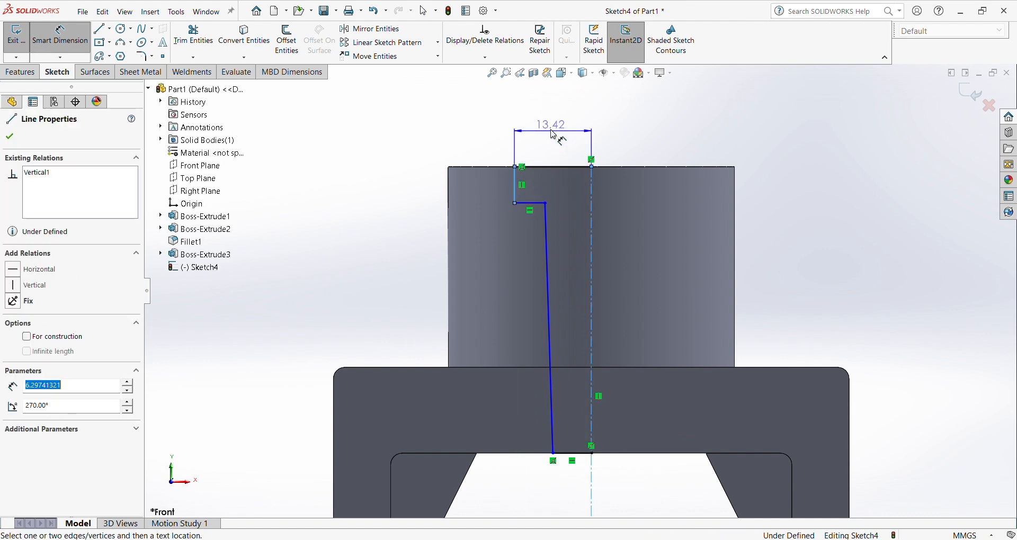
{"action": "left_click", "coordinate": [549, 130]}
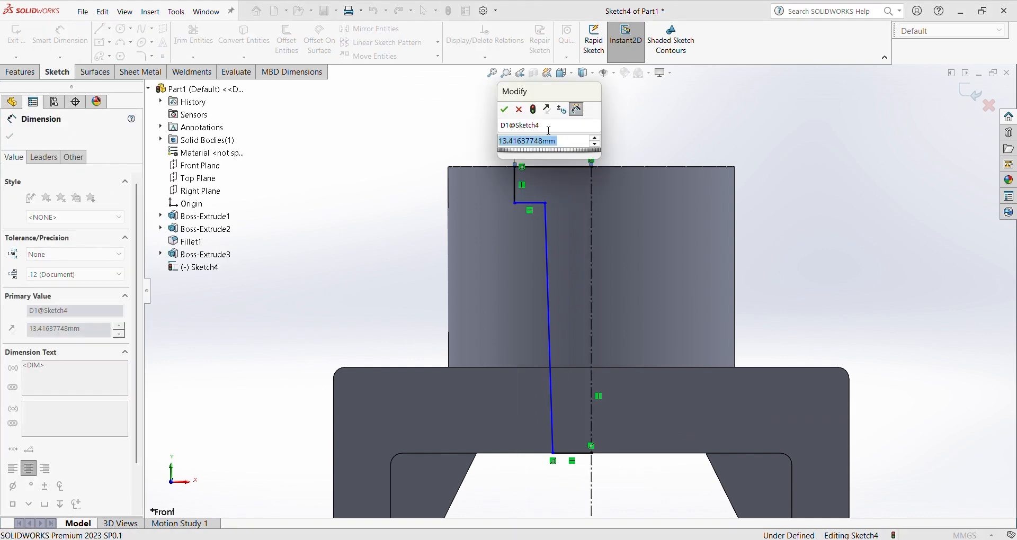
{"action": "type", "text": "20"}
{"action": "key", "text": "Return"}
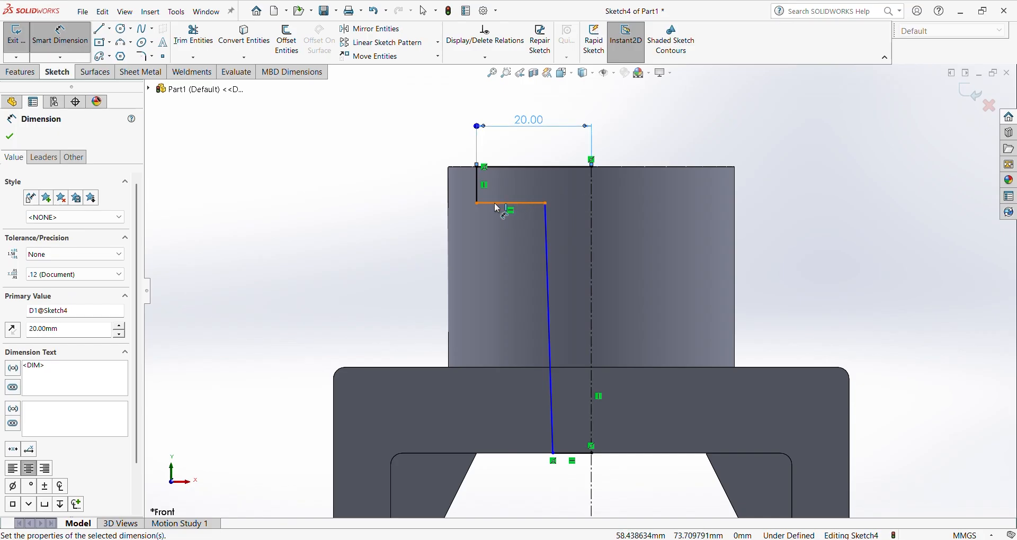
Dimension the upper endpoint of the tapered line 15 mm from the centreline.
{"action": "left_click", "coordinate": [546, 203]}
{"action": "left_click", "coordinate": [592, 205]}
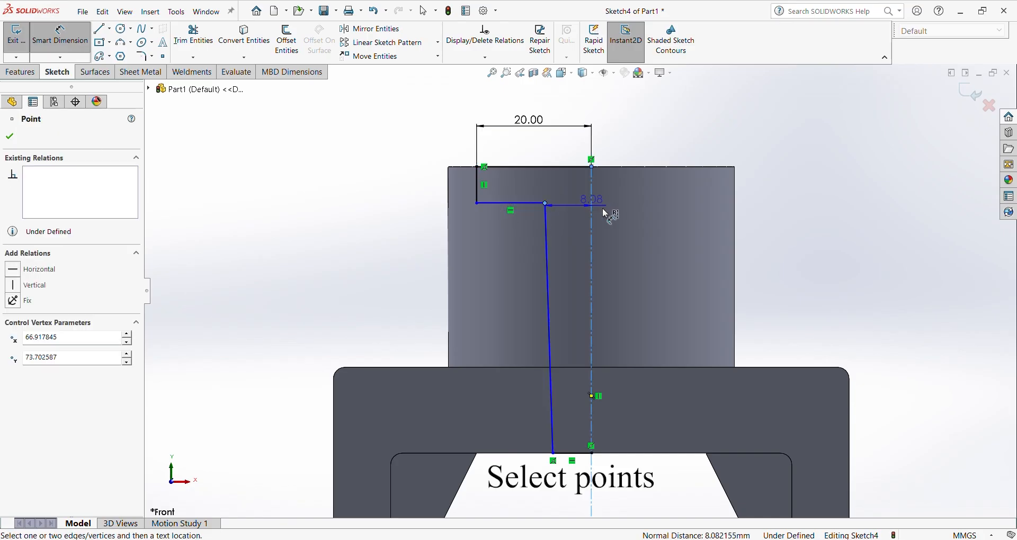
{"action": "left_click", "coordinate": [646, 213]}
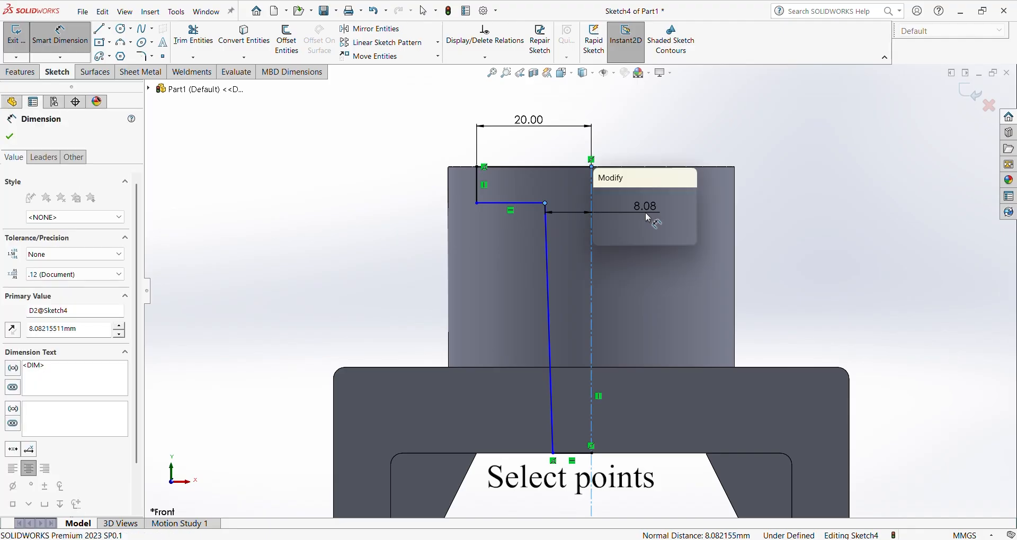
{"action": "type", "text": "15"}
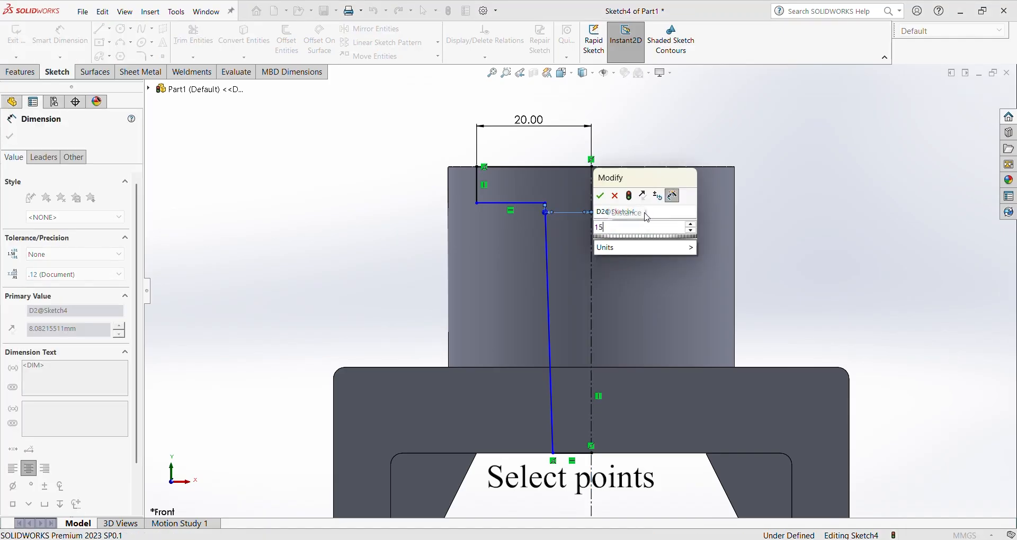
{"action": "key", "text": "Return"}
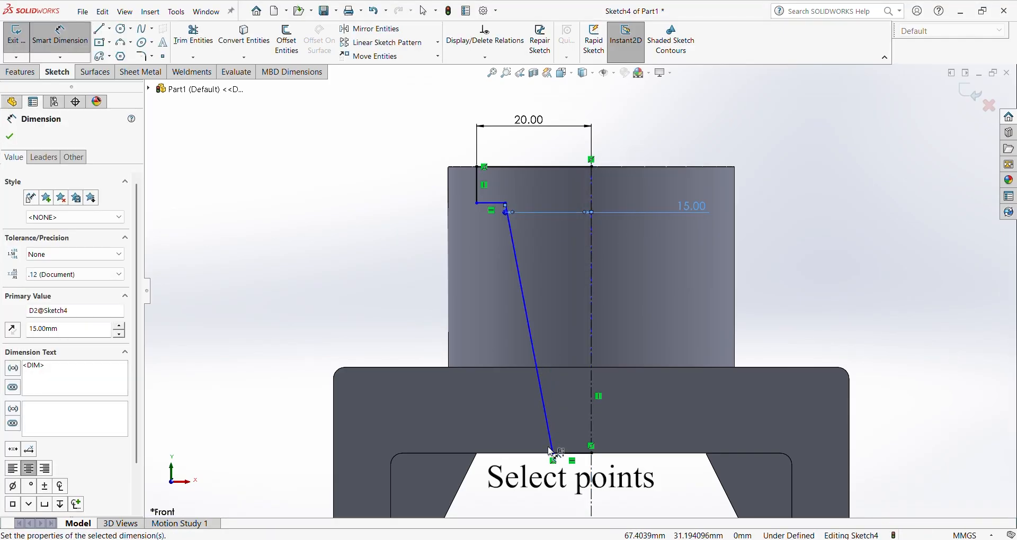
Dimension the lower endpoint of the tapered line 10 mm from the centreline.
{"action": "left_click", "coordinate": [552, 453]}
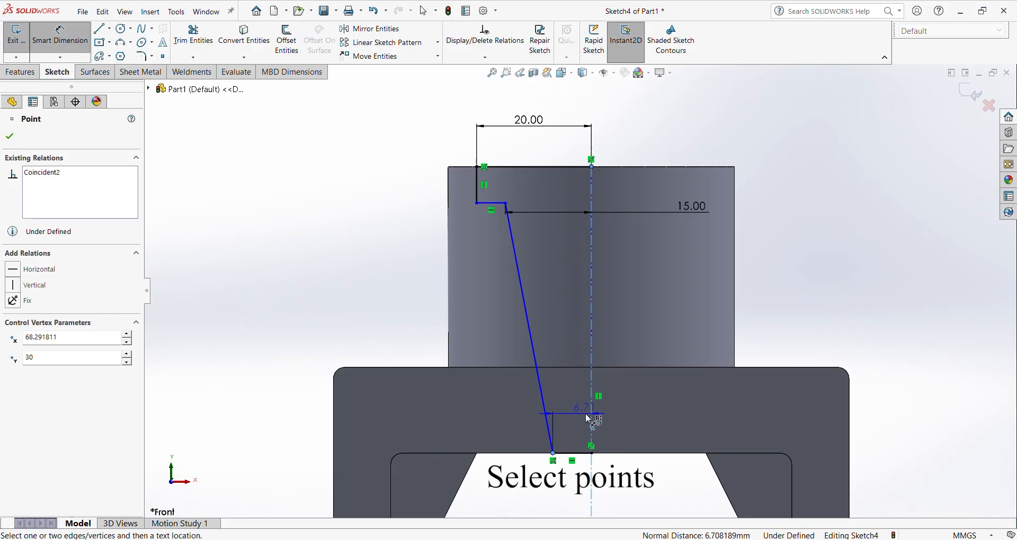
{"action": "left_click", "coordinate": [588, 483]}
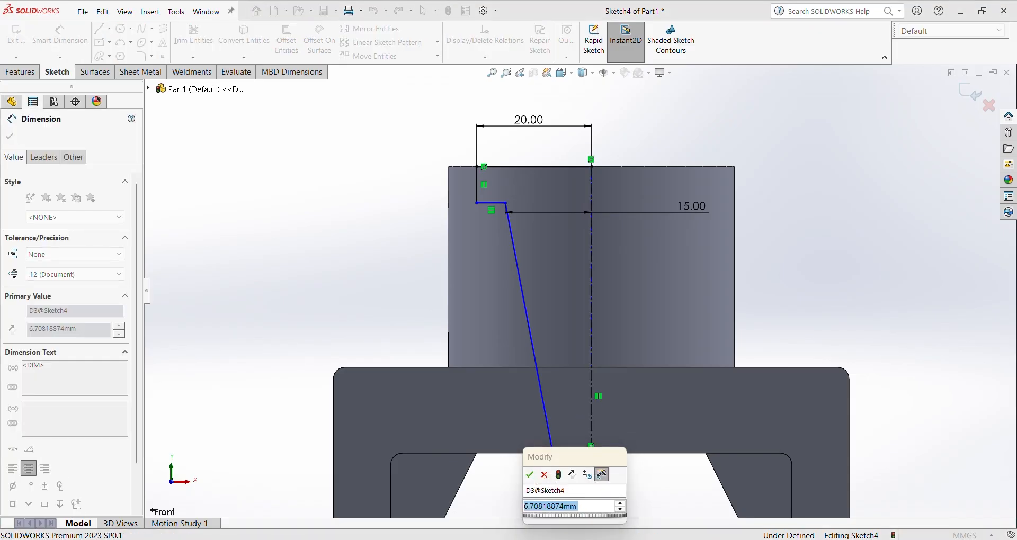
{"action": "type", "text": "10"}
{"action": "key", "text": "Return"}
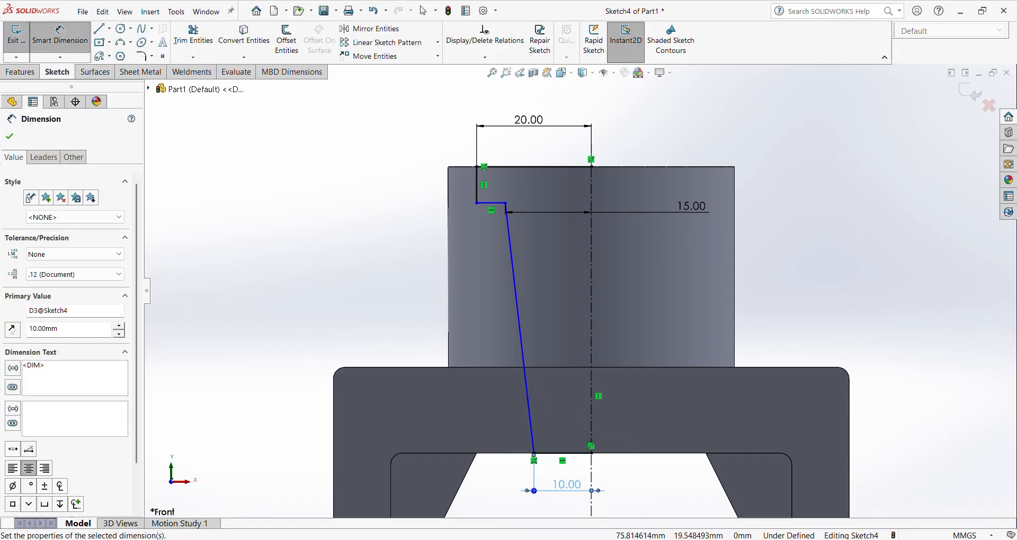
Check the drawing, then set the counterbore's depth below the boss's top edge to 10 mm.
{"action": "left_click", "coordinate": [729, 539]}
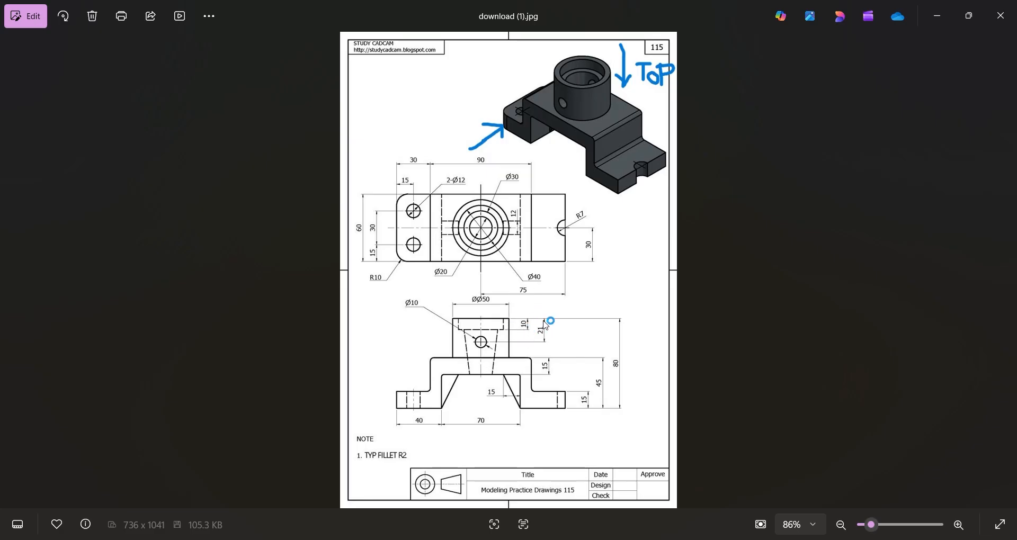
{"action": "left_click", "coordinate": [729, 539]}
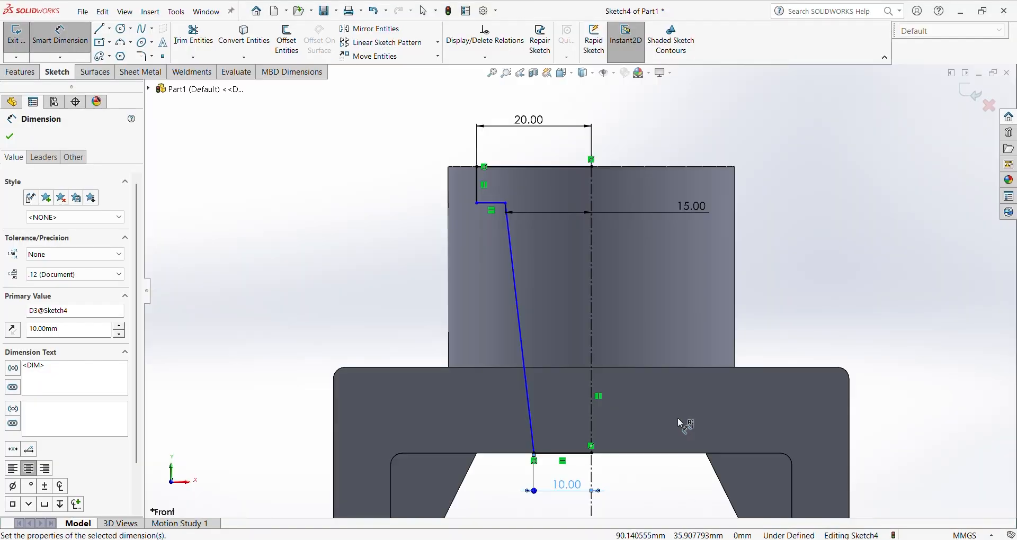
{"action": "right_click", "coordinate": [353, 295]}
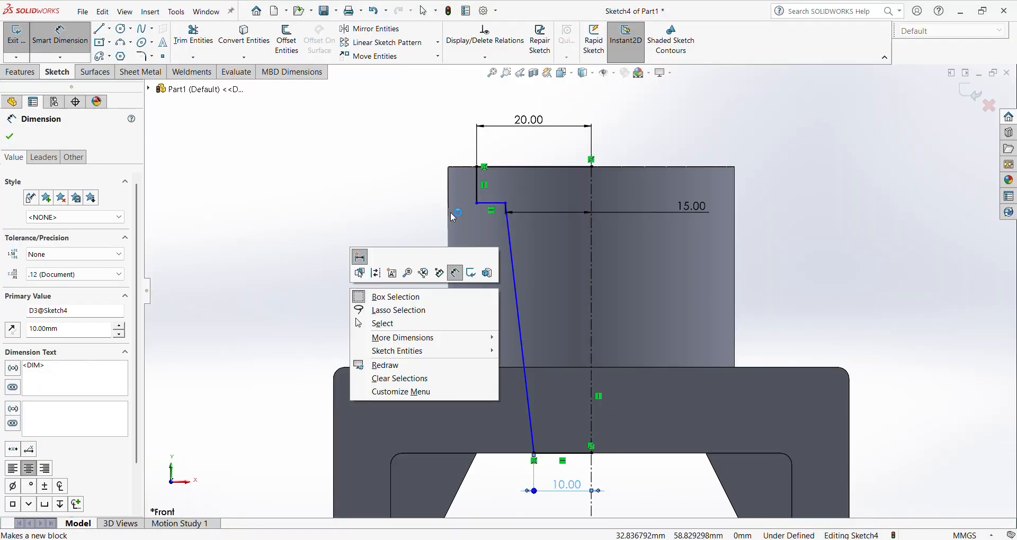
{"action": "left_click", "coordinate": [477, 196]}
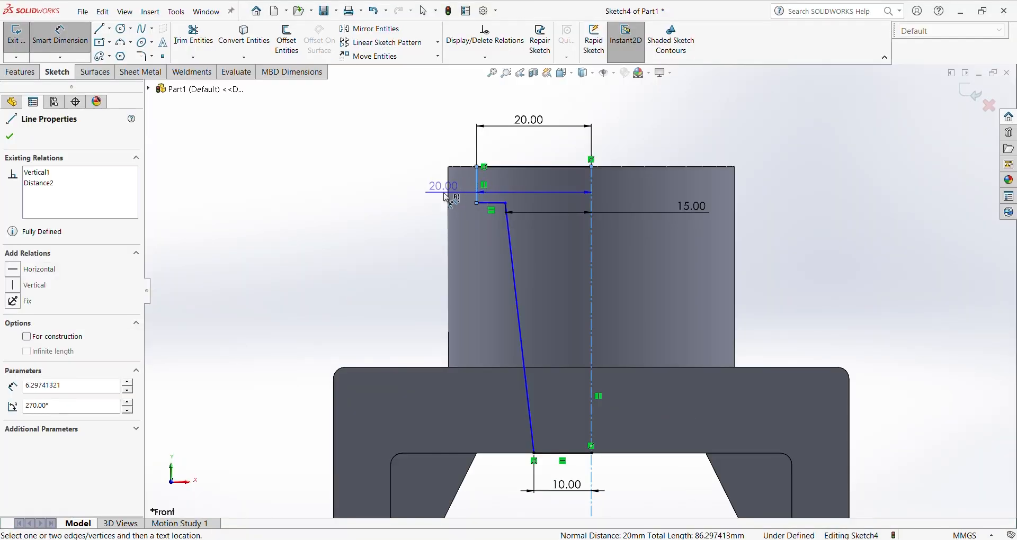
{"action": "left_click", "coordinate": [389, 183]}
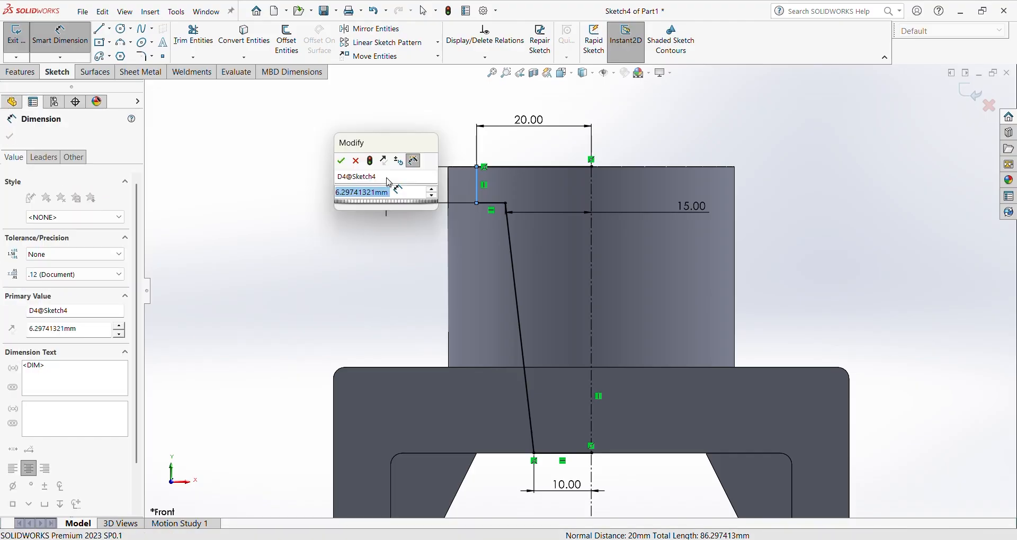
{"action": "type", "text": "10"}
{"action": "key", "text": "Return"}
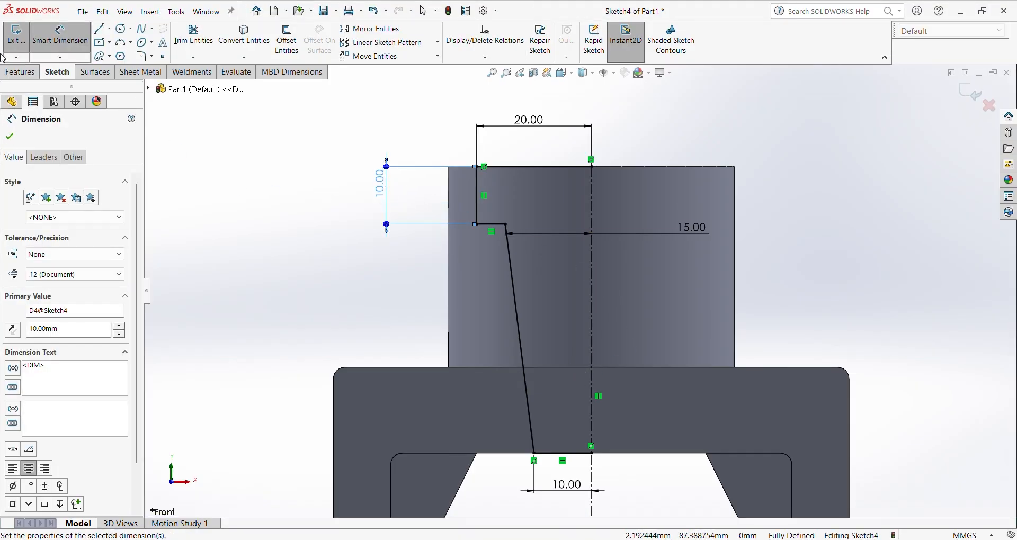
Finish the bore sketch and make a 360° Revolved Cut about the centreline, letting the open profile be closed automatically.
{"action": "left_click", "coordinate": [16, 35]}
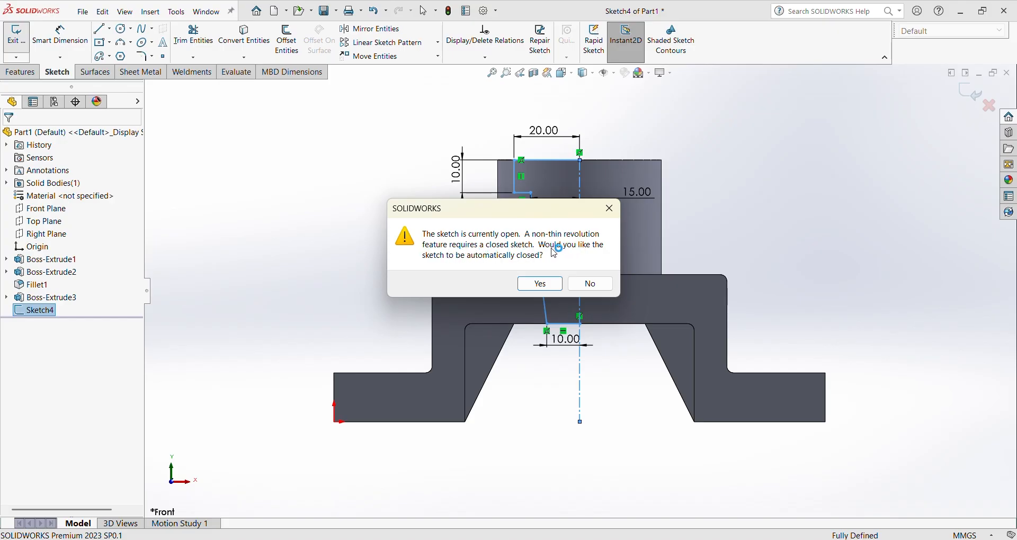
{"action": "left_click", "coordinate": [538, 284]}
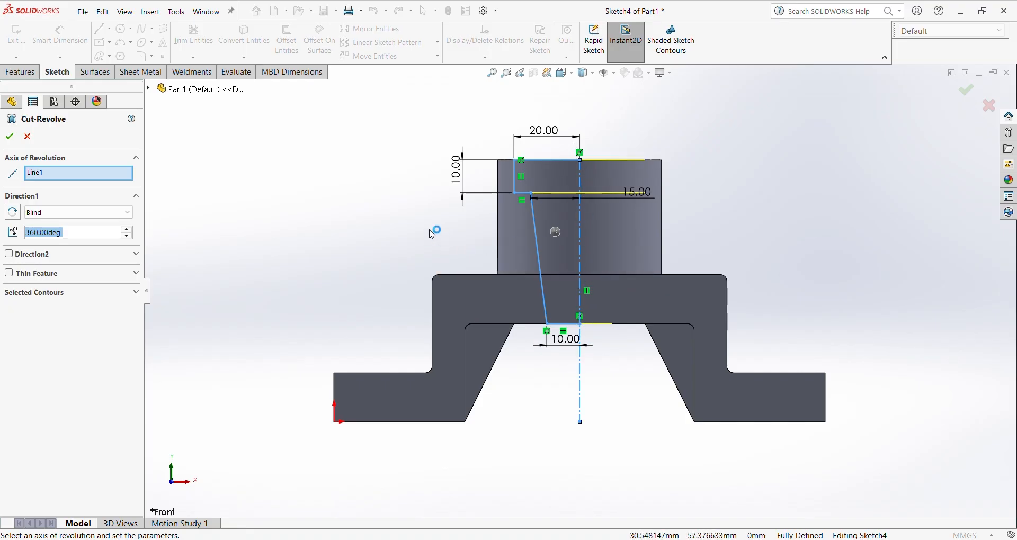
{"action": "left_click", "coordinate": [10, 138]}
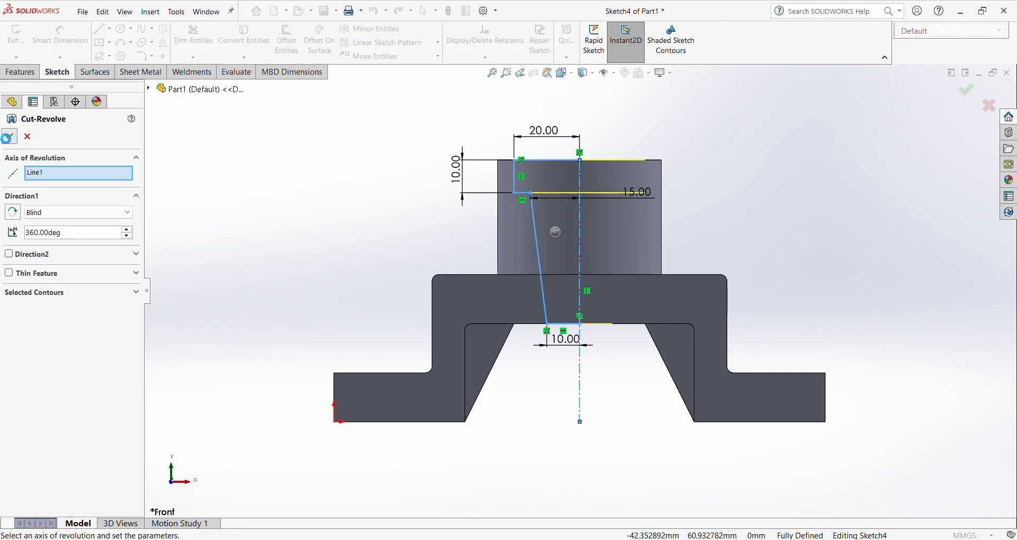
{"action": "middle_click_drag", "start_coordinate": [574, 207], "coordinate": [593, 424]}
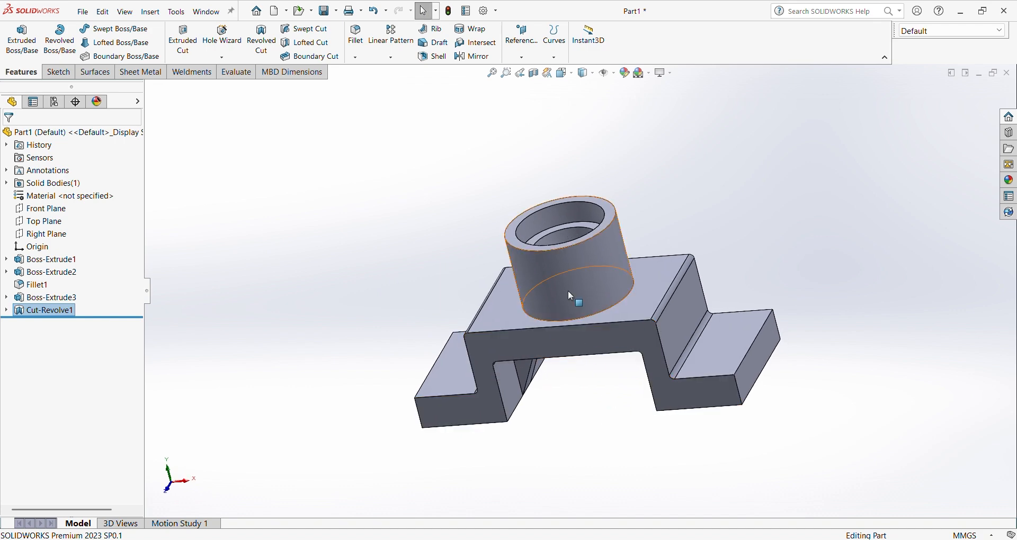
Examine the boss's stepped bore in a Front Plane section view, compare it with the drawing, and close the section view.
{"action": "middle_click_drag", "start_coordinate": [564, 282], "coordinate": [594, 342]}
{"action": "scroll", "coordinate": [599, 282], "scroll_direction": "down", "scroll_amount": 5}
{"action": "middle_click_drag", "start_coordinate": [587, 280], "coordinate": [550, 295]}
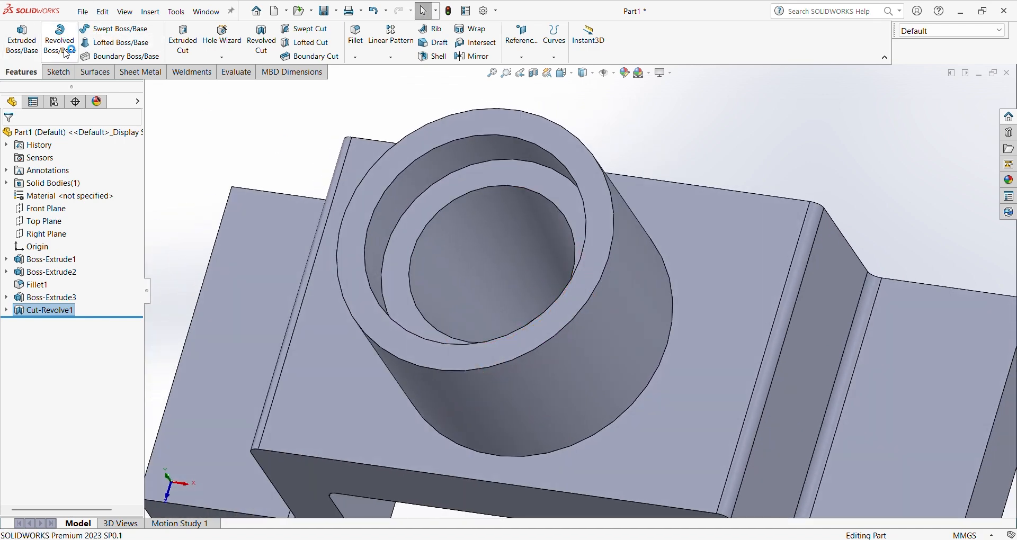
{"action": "middle_click_drag", "start_coordinate": [480, 272], "coordinate": [525, 158]}
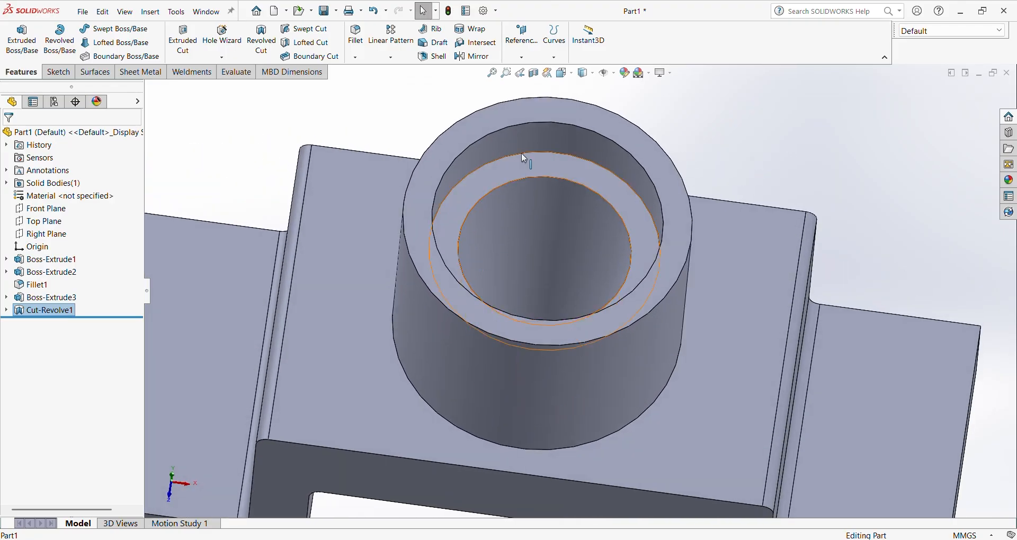
{"action": "left_click", "coordinate": [533, 74]}
{"action": "scroll", "coordinate": [552, 295], "scroll_direction": "up", "scroll_amount": 3}
{"action": "middle_click_drag", "start_coordinate": [539, 319], "coordinate": [544, 204]}
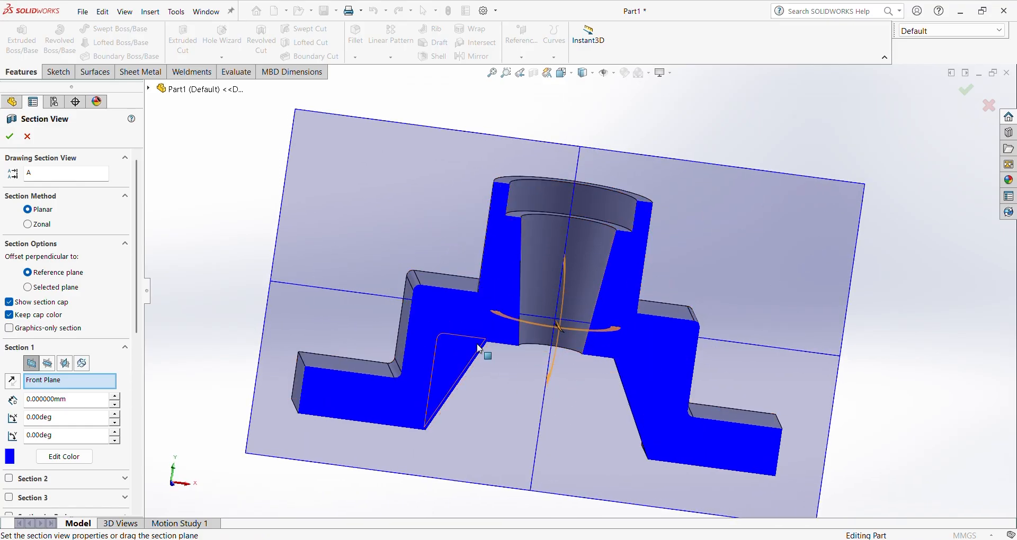
{"action": "key", "text": "alt+Tab"}
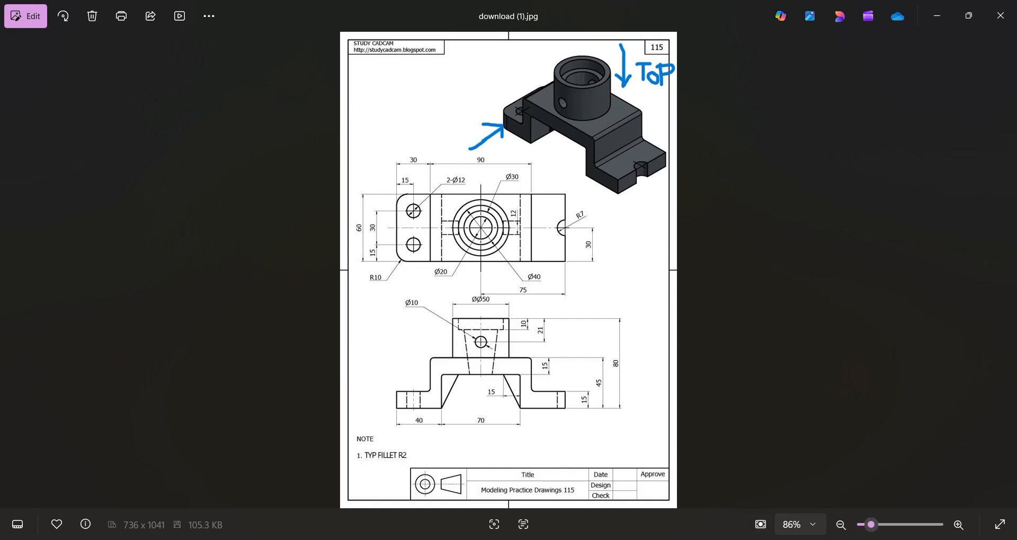
{"action": "key", "text": "alt+Tab"}
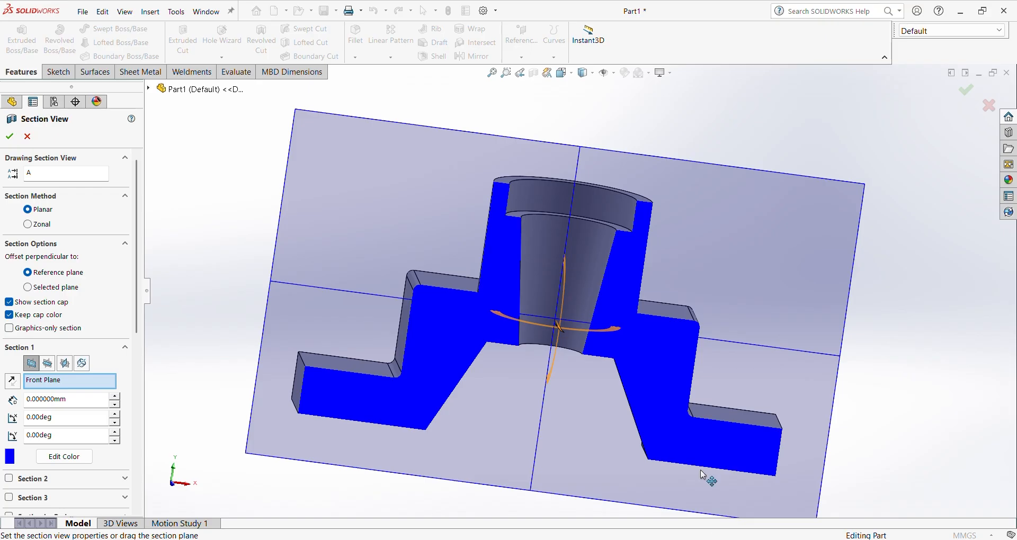
{"action": "left_click", "coordinate": [29, 137]}
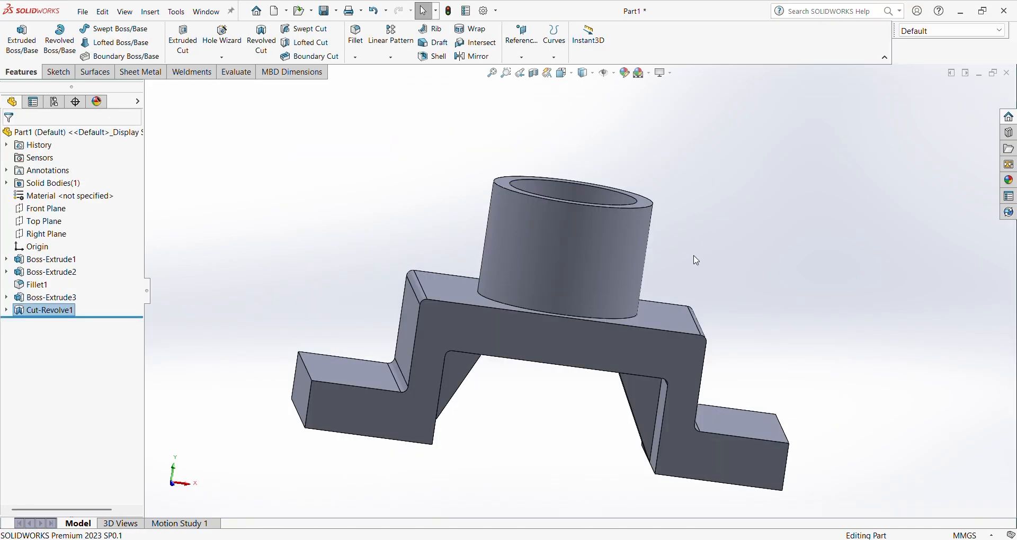
{"action": "scroll", "coordinate": [578, 290], "scroll_direction": "up", "scroll_amount": 4}
{"action": "middle_click_drag", "start_coordinate": [578, 290], "coordinate": [615, 359]}
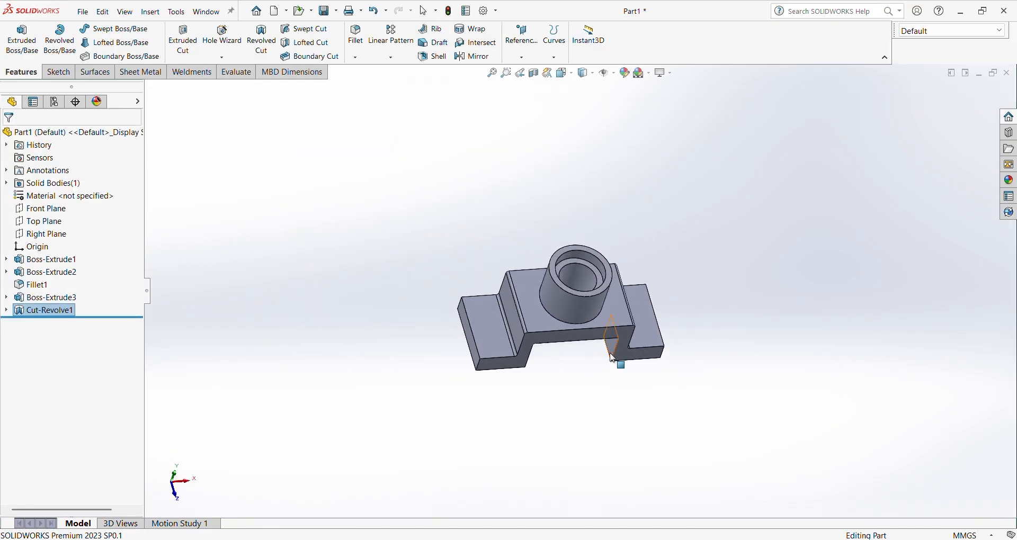
{"action": "scroll", "coordinate": [536, 327], "scroll_direction": "down", "scroll_amount": 3}
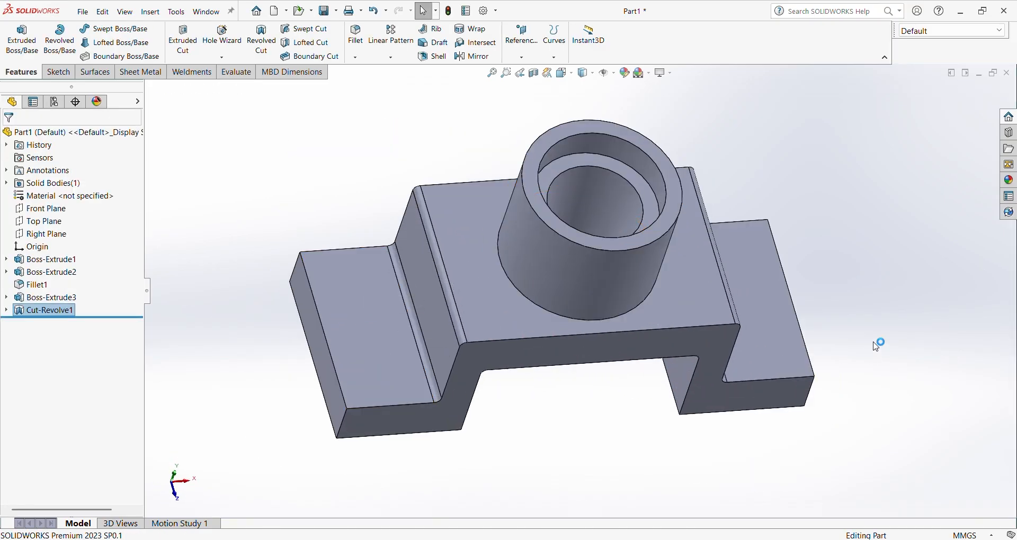
Check the drawing and sketch a vertical construction line on the Front Plane, from the midpoint of the boss's top edge to its base.
{"action": "left_click", "coordinate": [611, 282]}
{"action": "middle_click_drag", "start_coordinate": [611, 281], "coordinate": [588, 196]}
{"action": "left_click", "coordinate": [572, 404]}
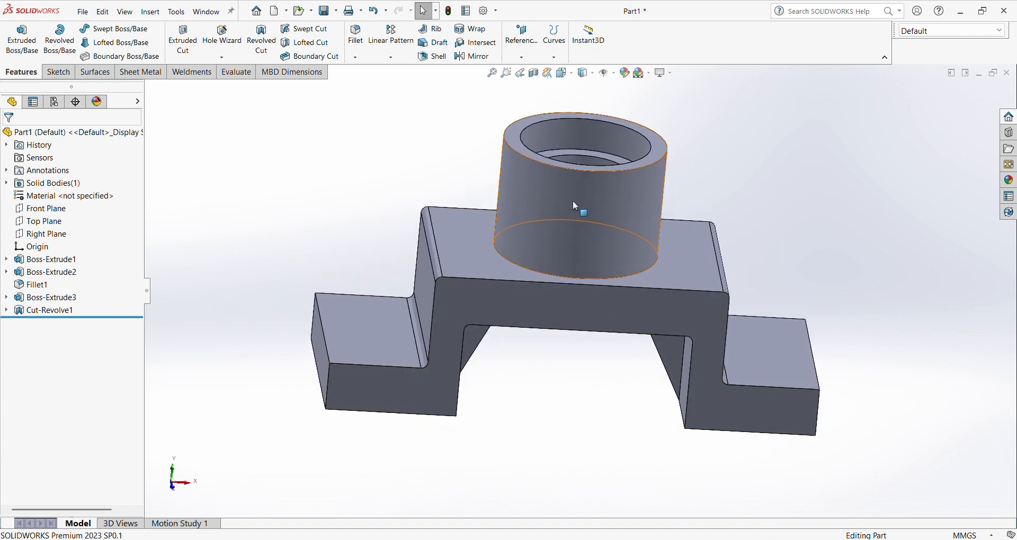
{"action": "key", "text": "alt+Tab"}
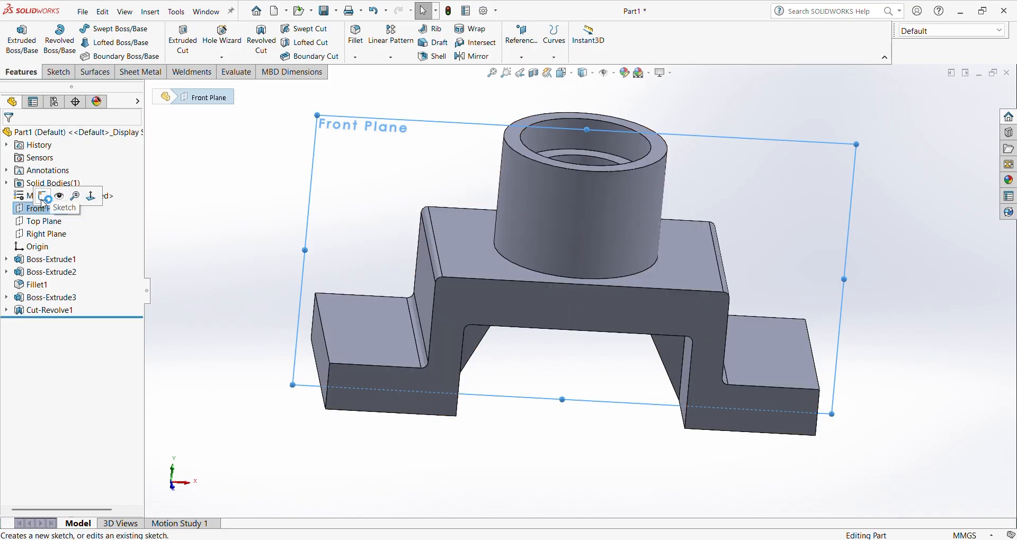
{"action": "left_click", "coordinate": [46, 198]}
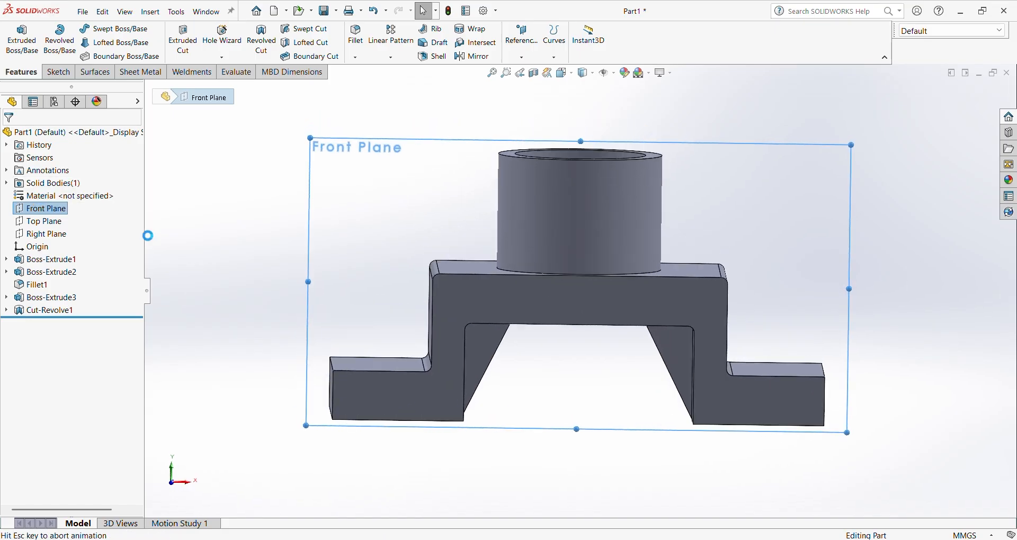
{"action": "key", "text": "l"}
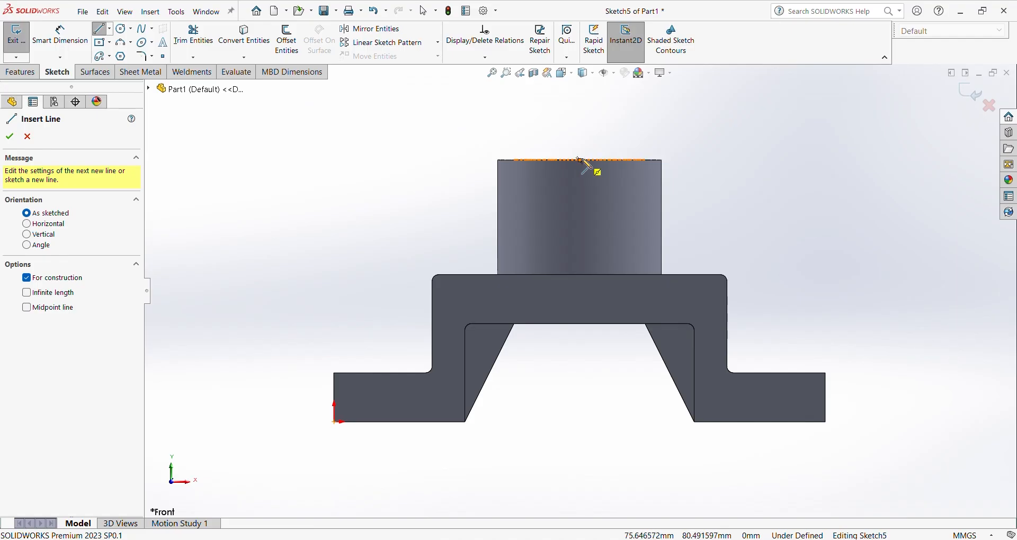
{"action": "left_click", "coordinate": [580, 160]}
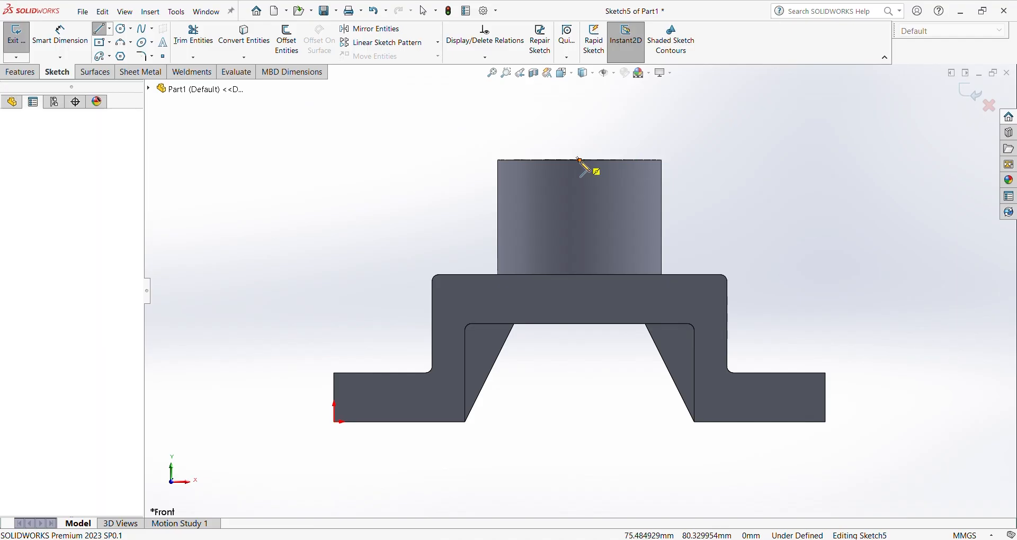
{"action": "left_click", "coordinate": [581, 273]}
{"action": "right_click", "coordinate": [605, 274]}
{"action": "left_click", "coordinate": [609, 284]}
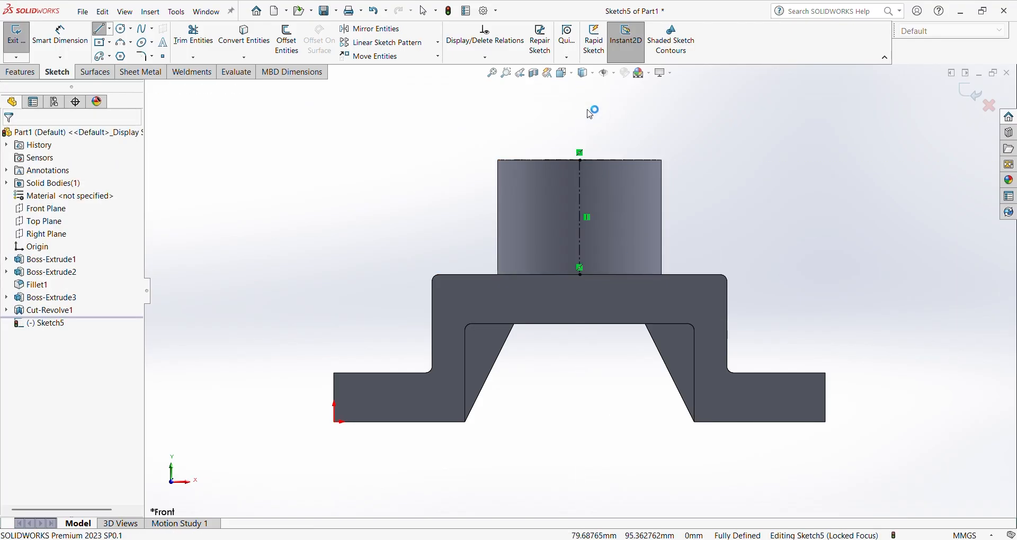
Sketch a circle centred on the boss's construction line and dimension its diameter to 10 mm.
{"action": "left_click", "coordinate": [122, 28]}
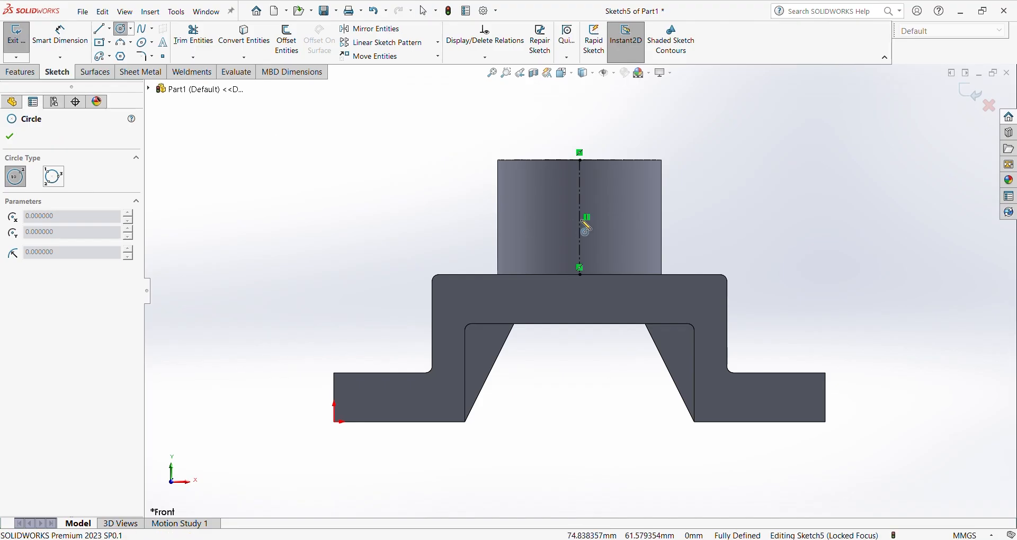
{"action": "left_click", "coordinate": [580, 195]}
{"action": "left_click", "coordinate": [608, 210]}
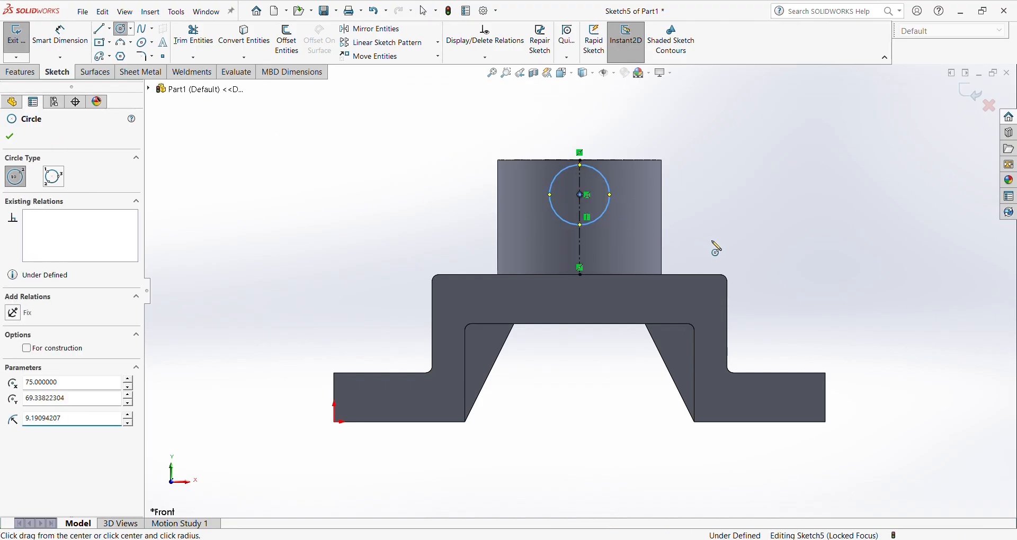
{"action": "right_click_drag", "start_coordinate": [712, 243], "coordinate": [708, 202]}
{"action": "left_click", "coordinate": [608, 182]}
{"action": "left_click", "coordinate": [632, 140]}
{"action": "type", "text": "10"}
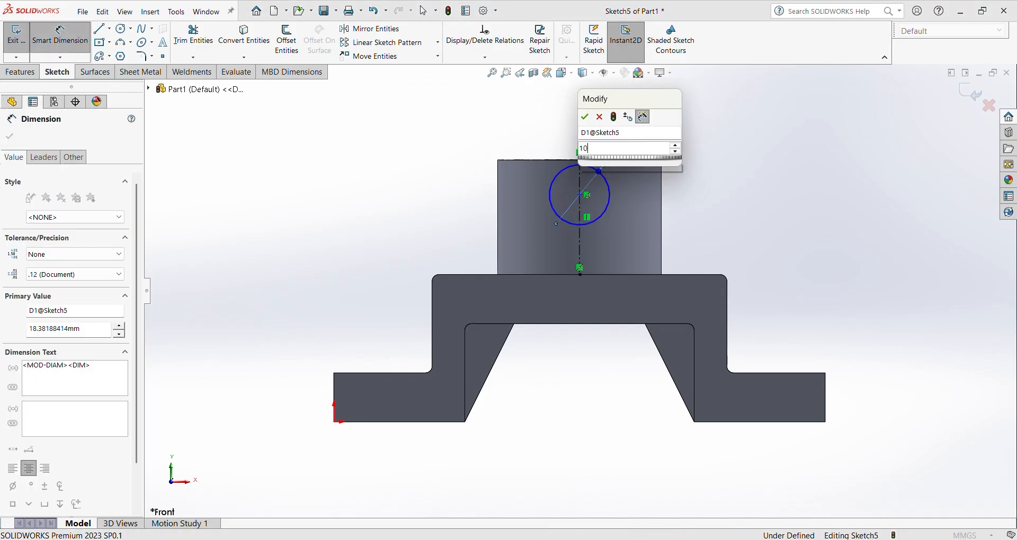
{"action": "key", "text": "Return"}
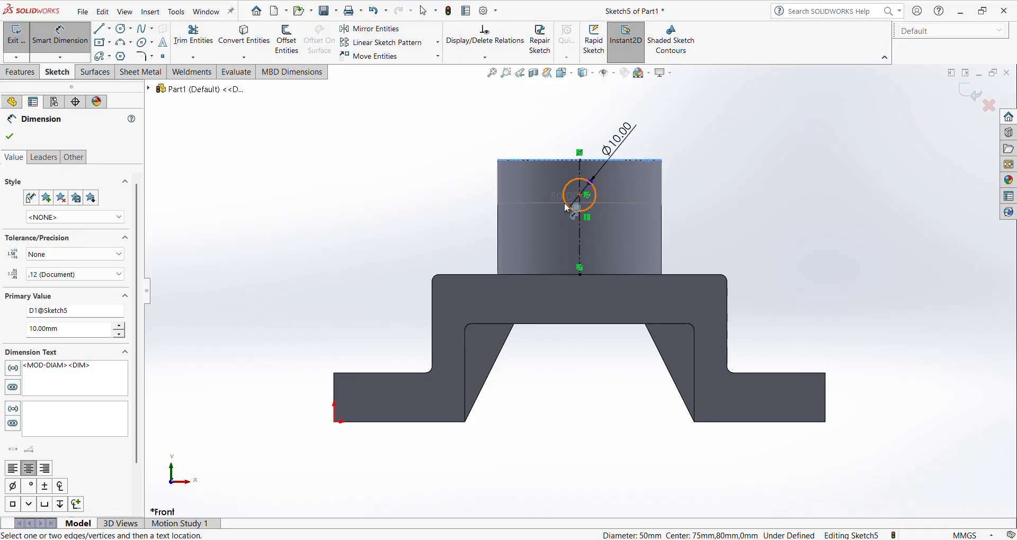
Dimension the circle's centre 21 mm below the boss's top edge and finish the sketch.
{"action": "left_click", "coordinate": [579, 195]}
{"action": "left_click", "coordinate": [688, 195]}
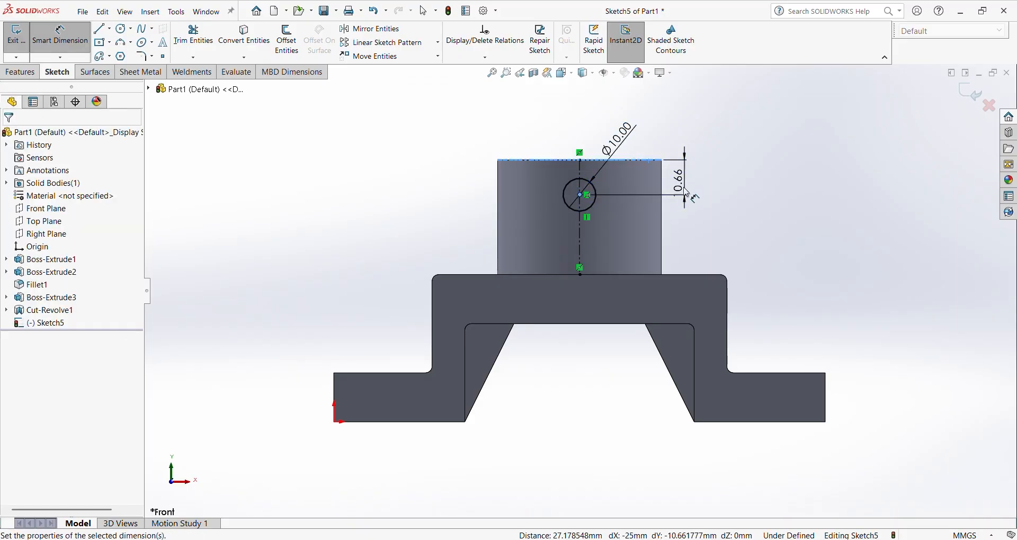
{"action": "type", "text": "21"}
{"action": "key", "text": "Return"}
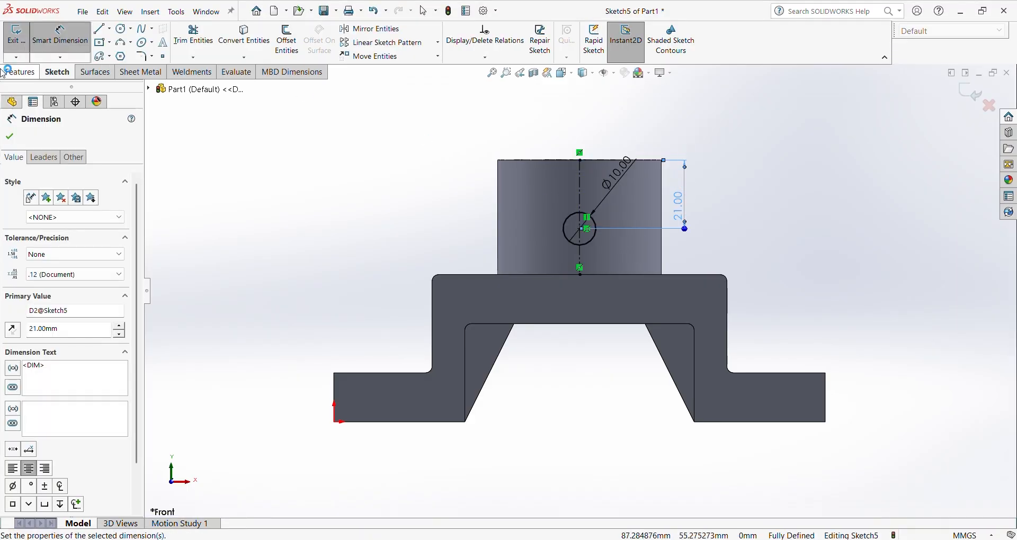
{"action": "left_click", "coordinate": [12, 138]}
{"action": "left_click", "coordinate": [16, 40]}
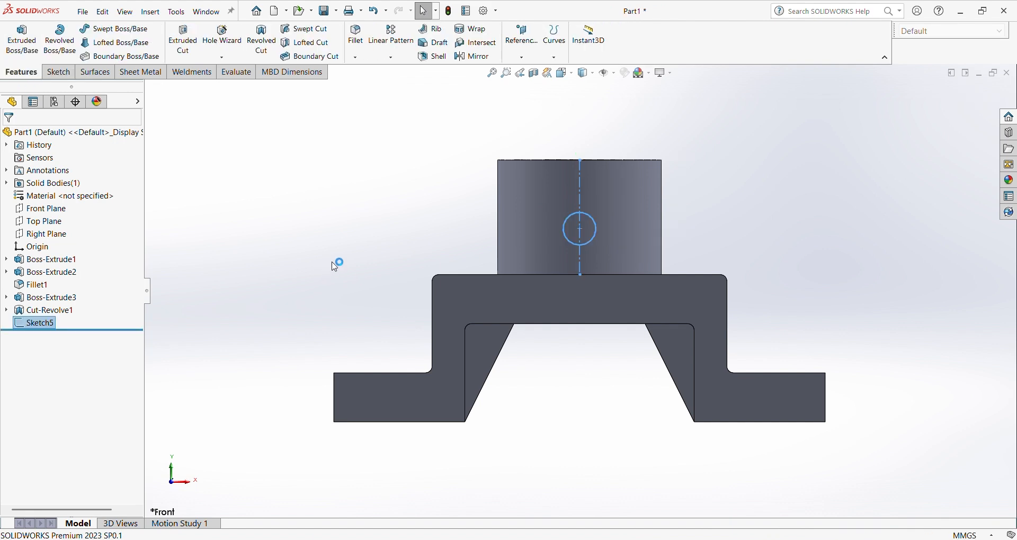
Make an Extruded Cut of the 10 mm circle from the sketch plane with the Through All - Both end condition.
{"action": "mouse_move", "coordinate": [336, 263]}
{"action": "middle_mouse_down"}
{"action": "mouse_move", "coordinate": [363, 300]}
{"action": "mouse_move", "coordinate": [363, 393]}
{"action": "middle_mouse_up"}
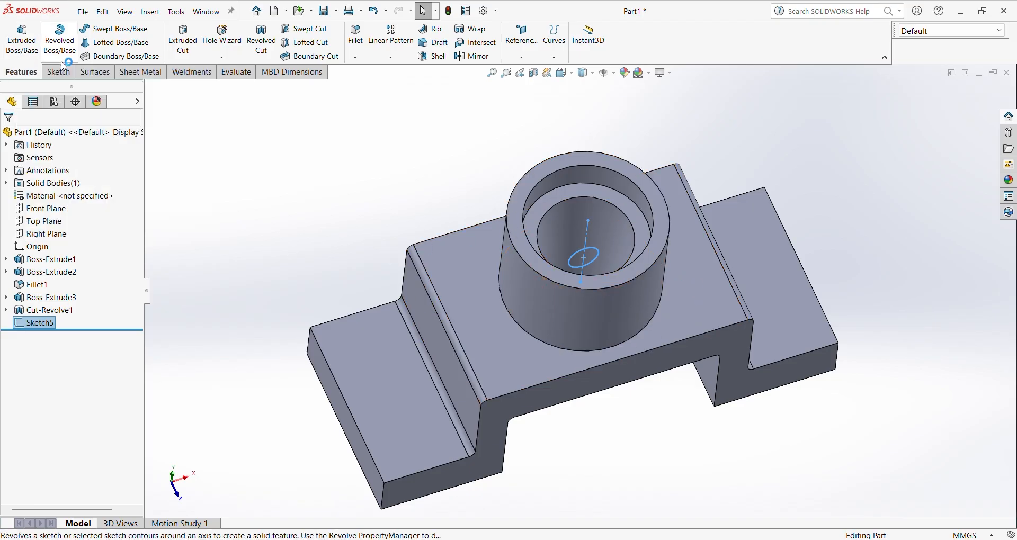
{"action": "left_click", "coordinate": [185, 40]}
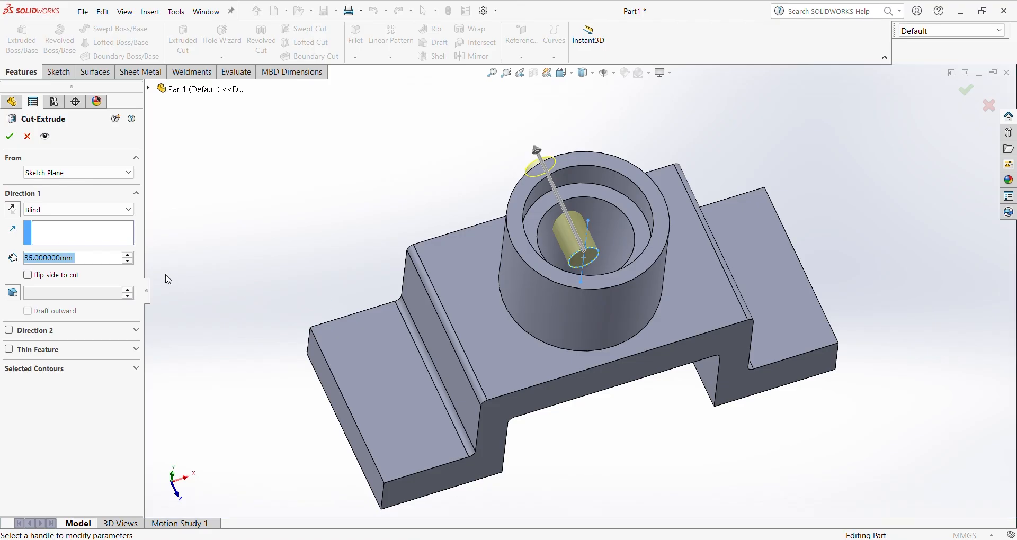
{"action": "left_click", "coordinate": [83, 211]}
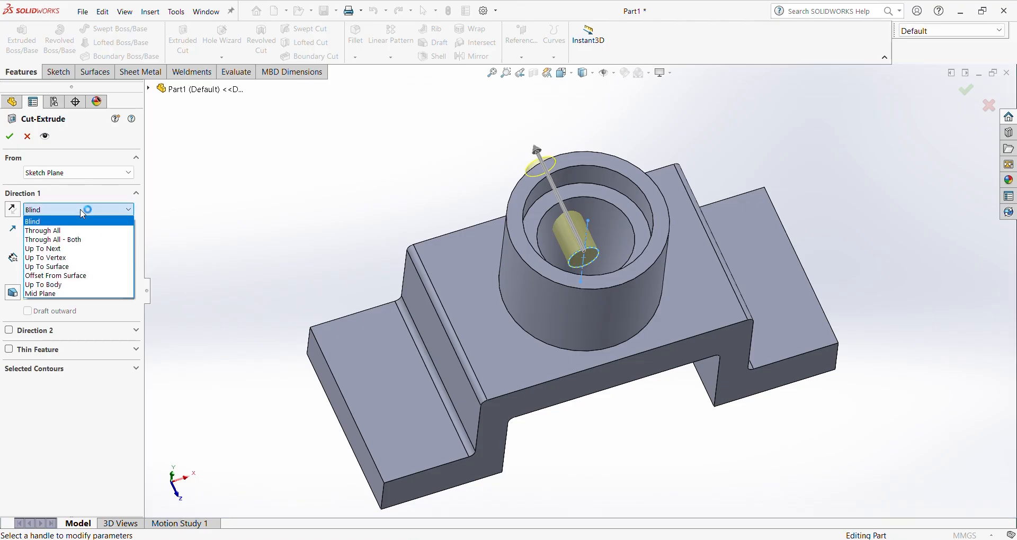
{"action": "left_click", "coordinate": [82, 240]}
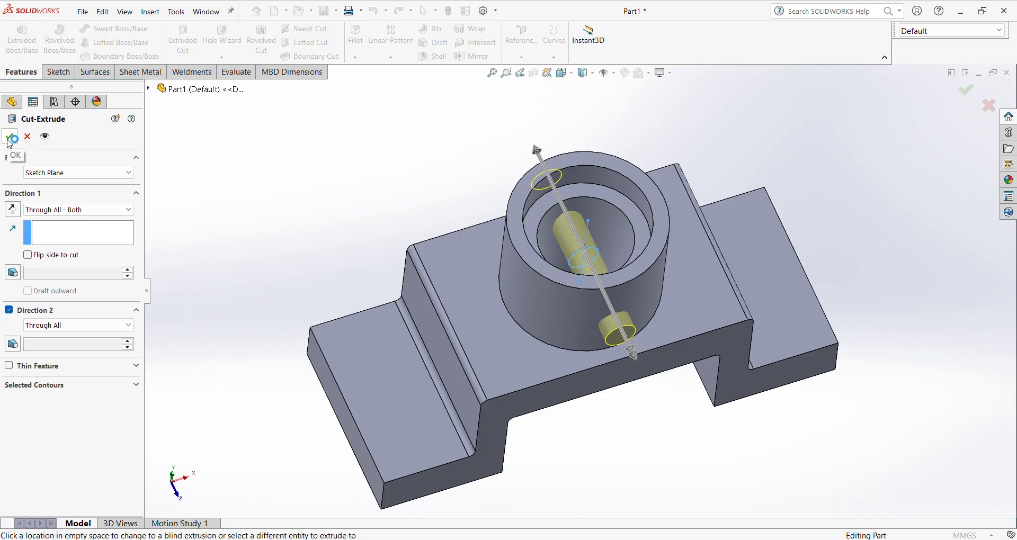
{"action": "left_click", "coordinate": [67, 173]}
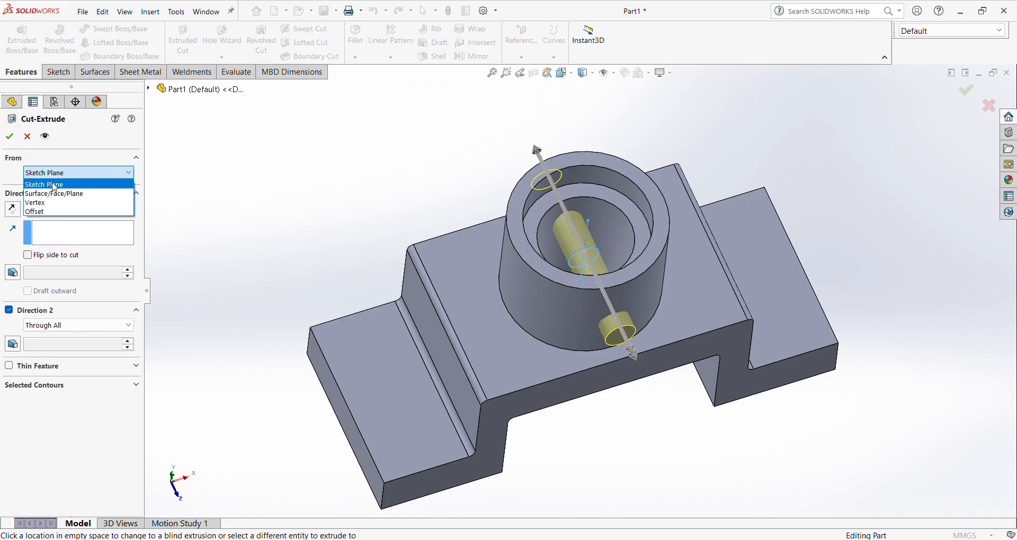
{"action": "left_click", "coordinate": [57, 185]}
{"action": "left_click", "coordinate": [57, 214]}
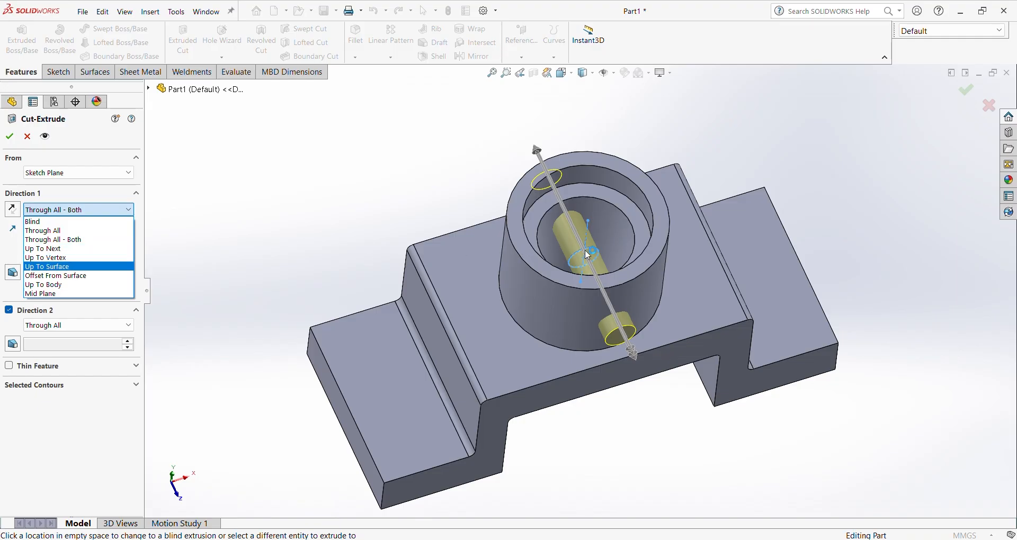
{"action": "left_click", "coordinate": [578, 207]}
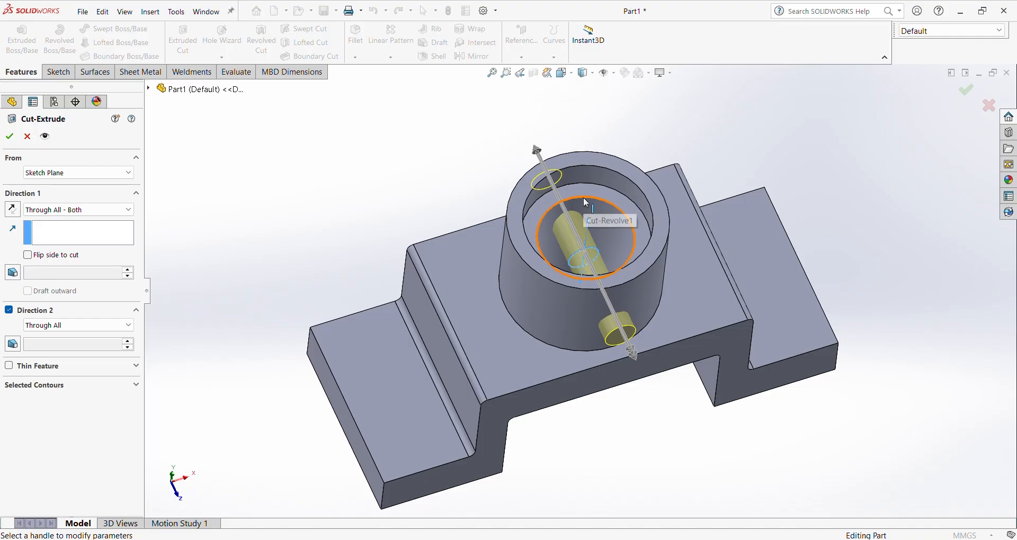
{"action": "left_click", "coordinate": [58, 211]}
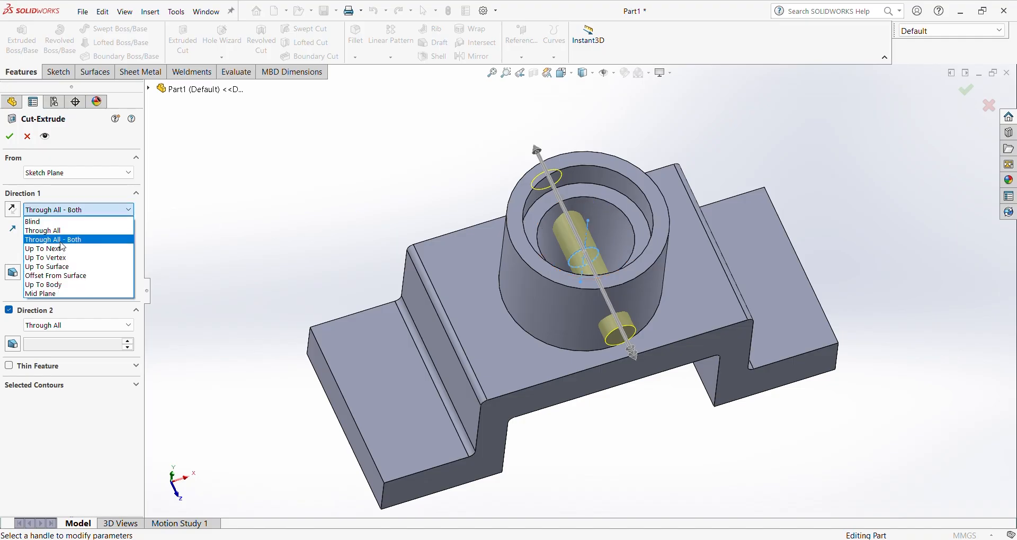
{"action": "left_click", "coordinate": [60, 242]}
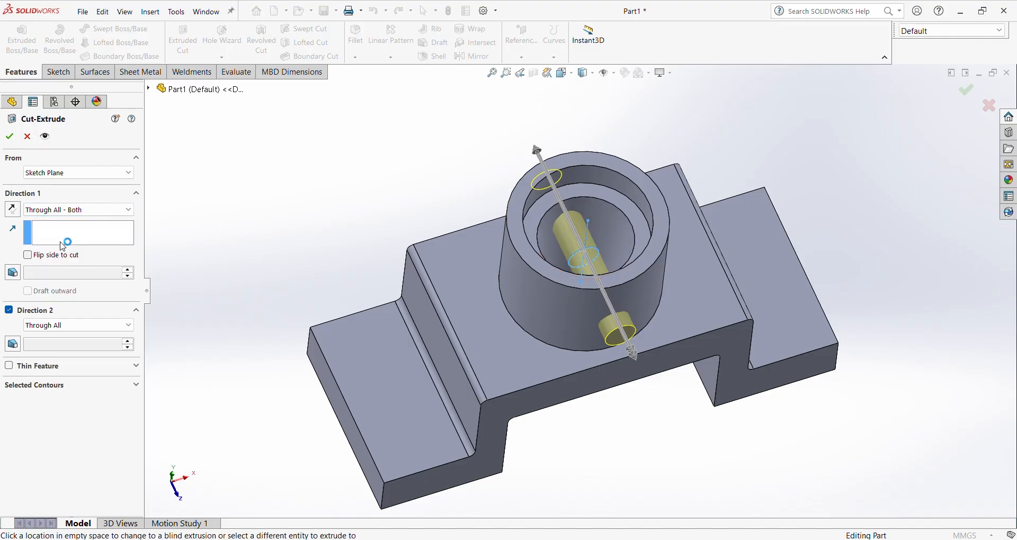
{"action": "left_click", "coordinate": [9, 137]}
Check the hole positions in the drawing and start a sketch on the top face of the bracket's left foot.
{"action": "middle_click_drag", "start_coordinate": [451, 212], "coordinate": [466, 318]}
{"action": "left_click", "coordinate": [384, 350]}
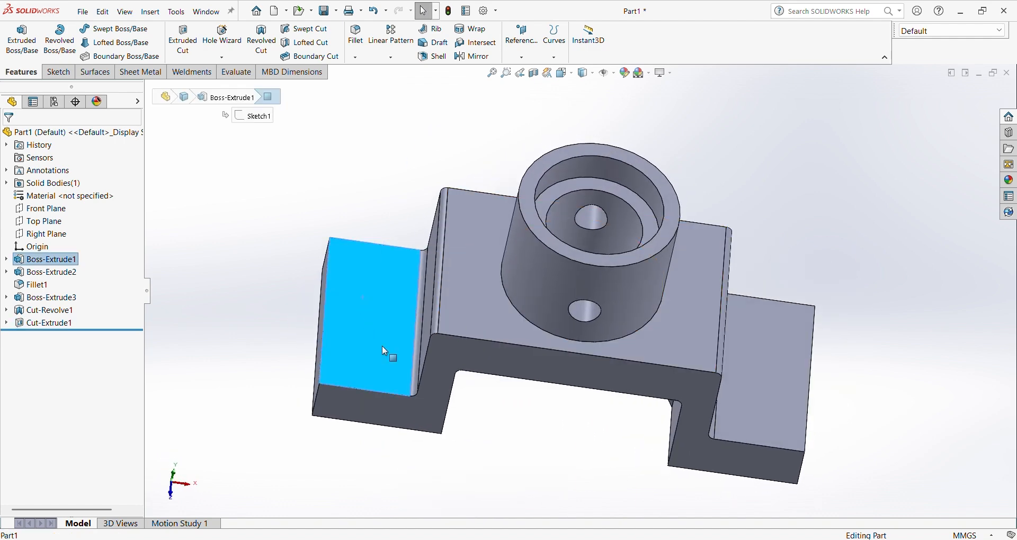
{"action": "key", "text": "alt+Tab"}
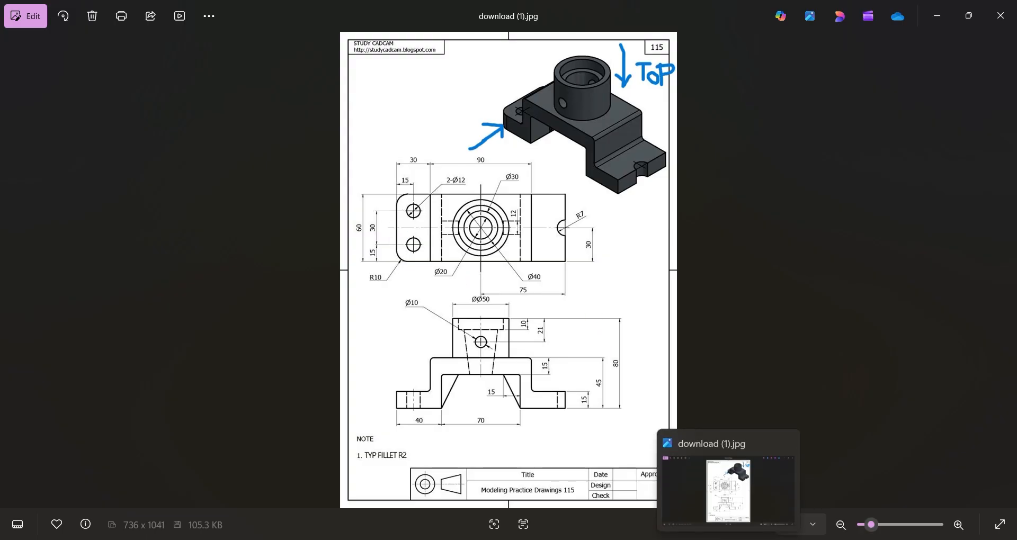
{"action": "left_click", "coordinate": [727, 539]}
{"action": "left_click", "coordinate": [367, 301]}
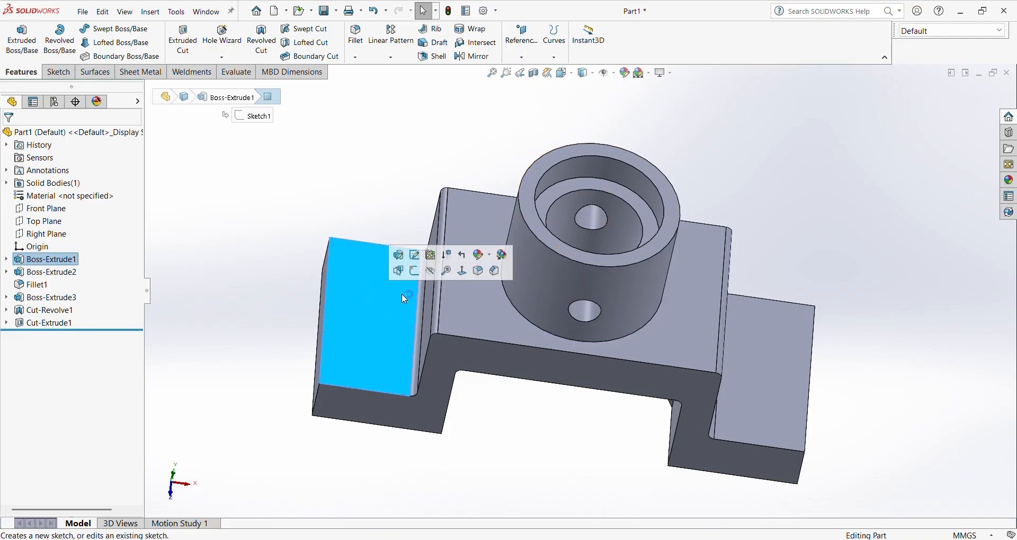
{"action": "left_click", "coordinate": [803, 393]}
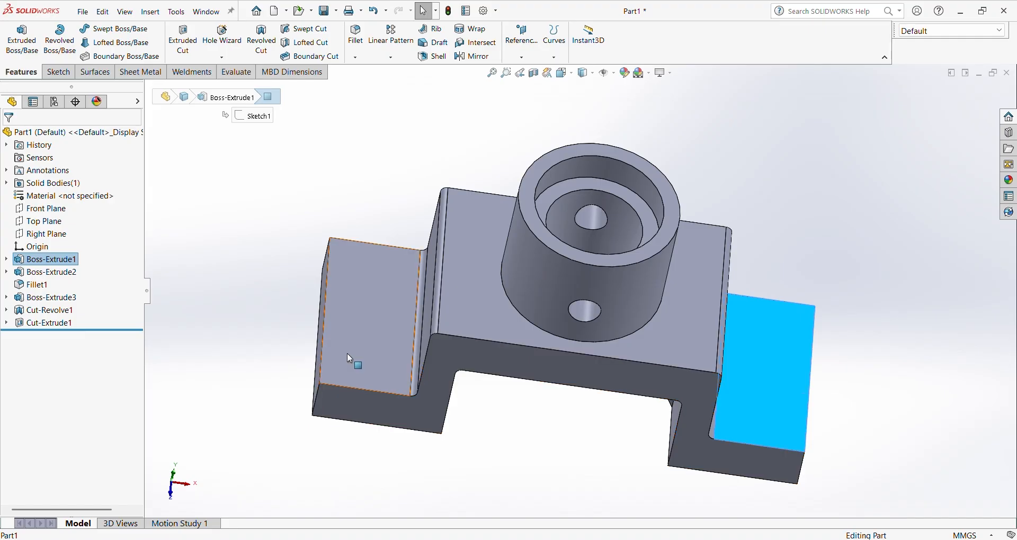
{"action": "left_click", "coordinate": [365, 305]}
{"action": "left_click", "coordinate": [389, 320]}
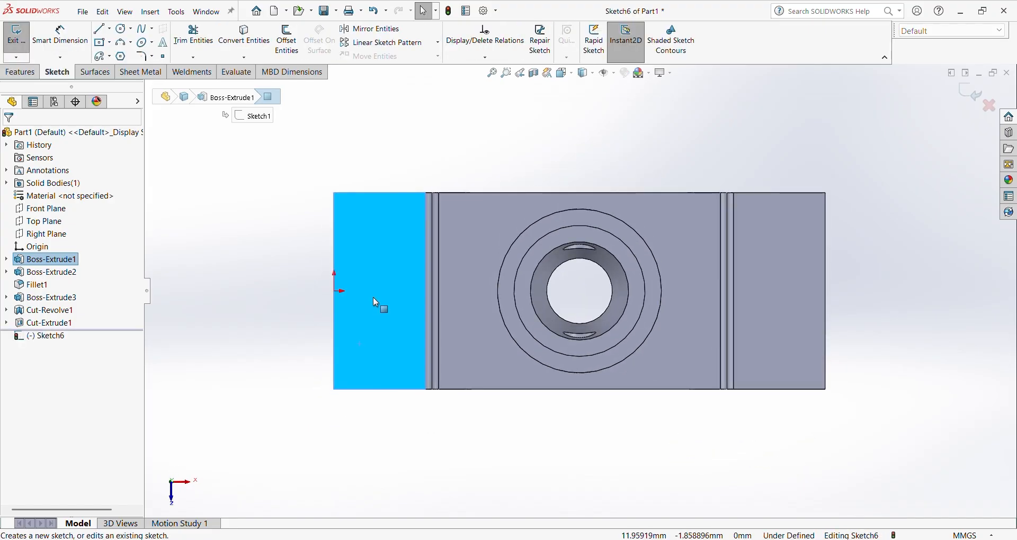
Sketch two circles on the left foot, about 15.4 and 11.4 mm in diameter, and one about 19.2 mm centred on the right foot's outer edge midpoint.
{"action": "right_click_drag", "start_coordinate": [289, 306], "coordinate": [199, 312]}
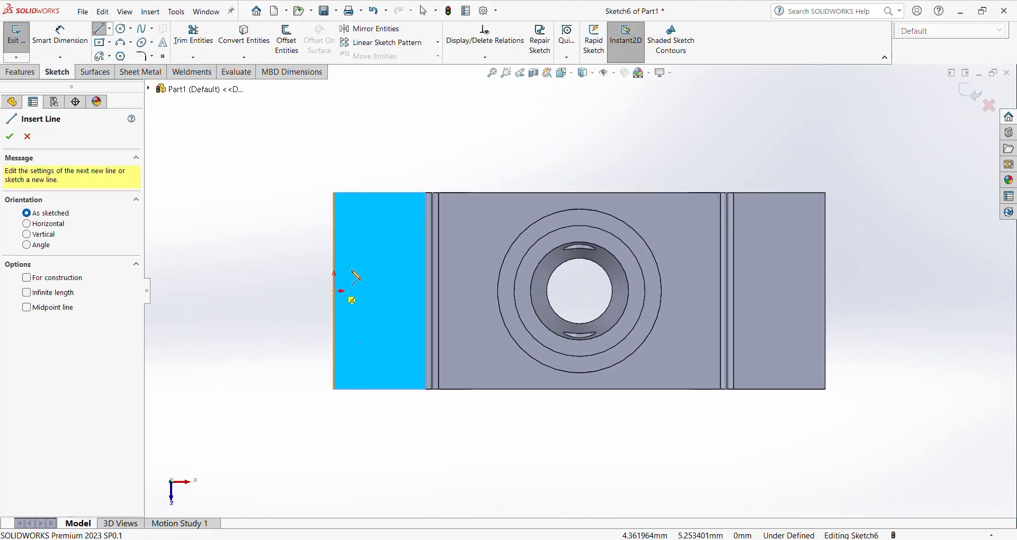
{"action": "left_click", "coordinate": [124, 29]}
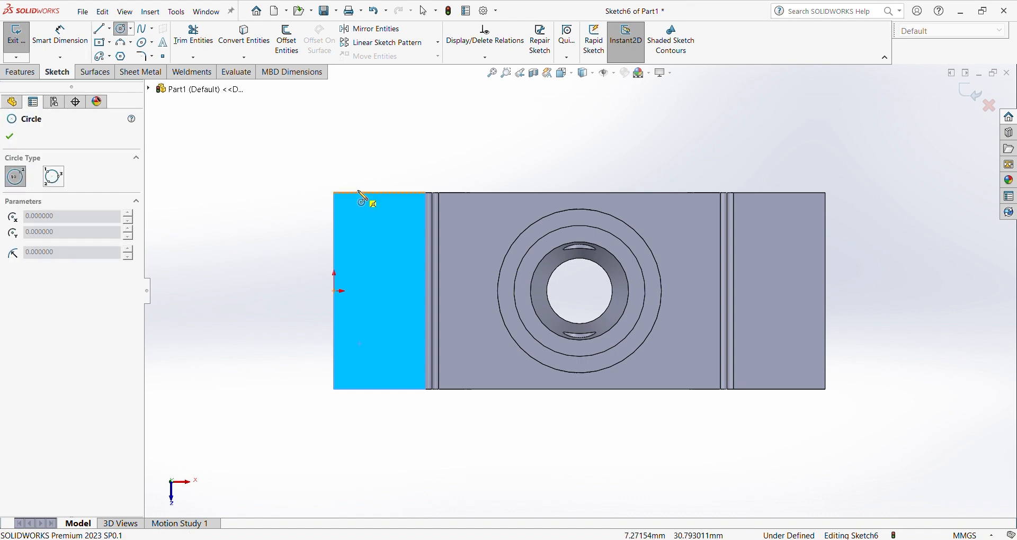
{"action": "left_click", "coordinate": [372, 236]}
{"action": "left_click", "coordinate": [395, 247]}
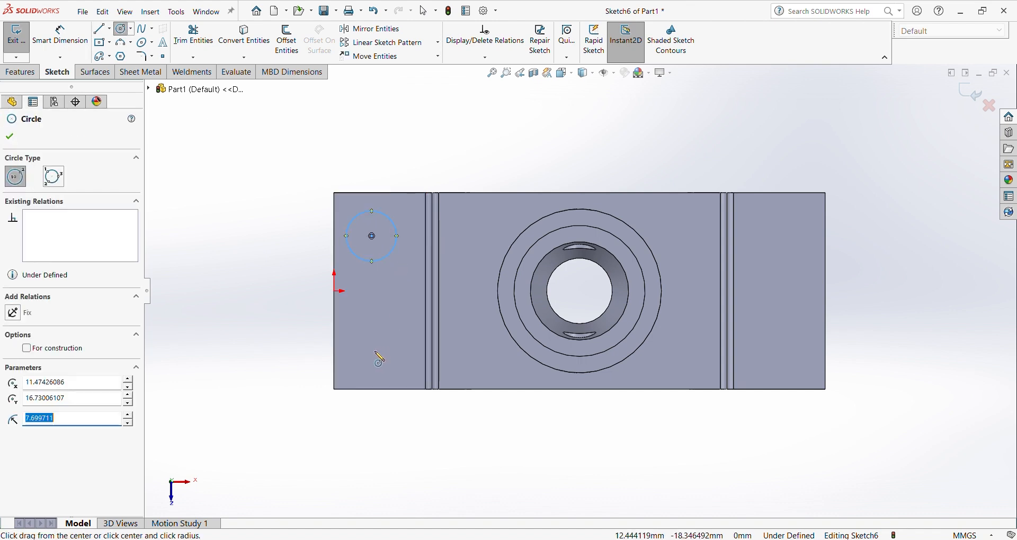
{"action": "left_click", "coordinate": [375, 352]}
{"action": "left_click", "coordinate": [394, 353]}
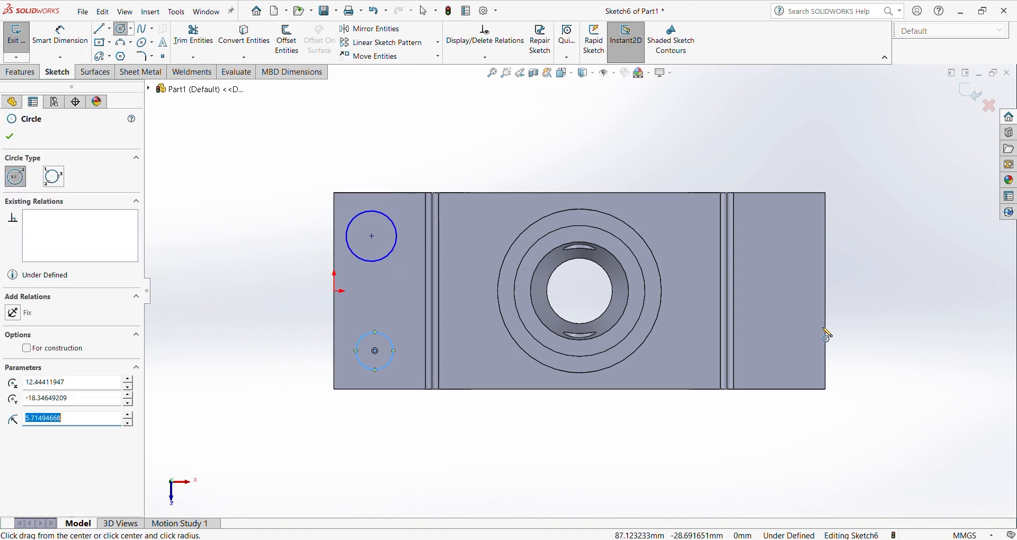
{"action": "left_click", "coordinate": [825, 291]}
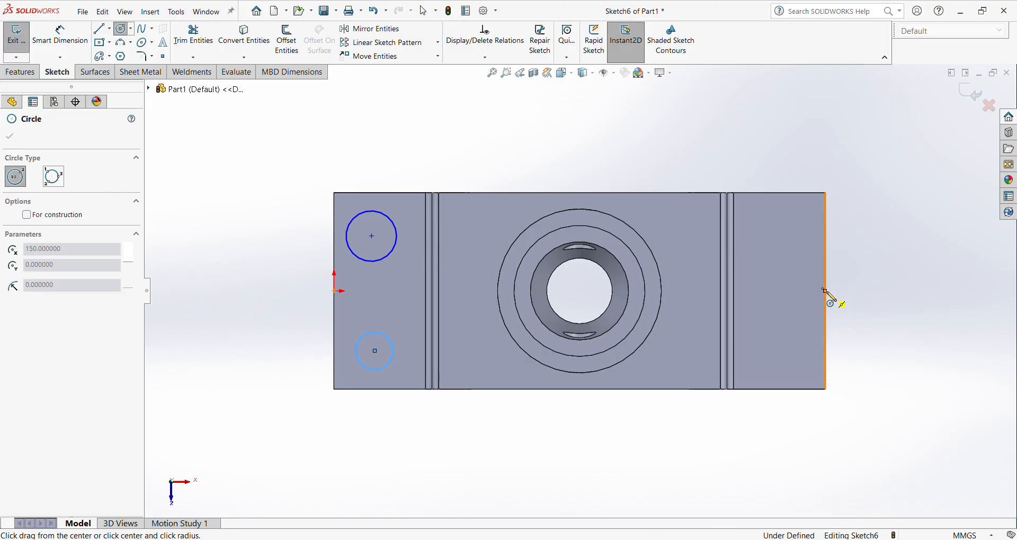
{"action": "left_click", "coordinate": [854, 304]}
Dimension the diameters of both circles on the left foot to 12 mm.
{"action": "right_click_drag", "start_coordinate": [893, 372], "coordinate": [892, 339]}
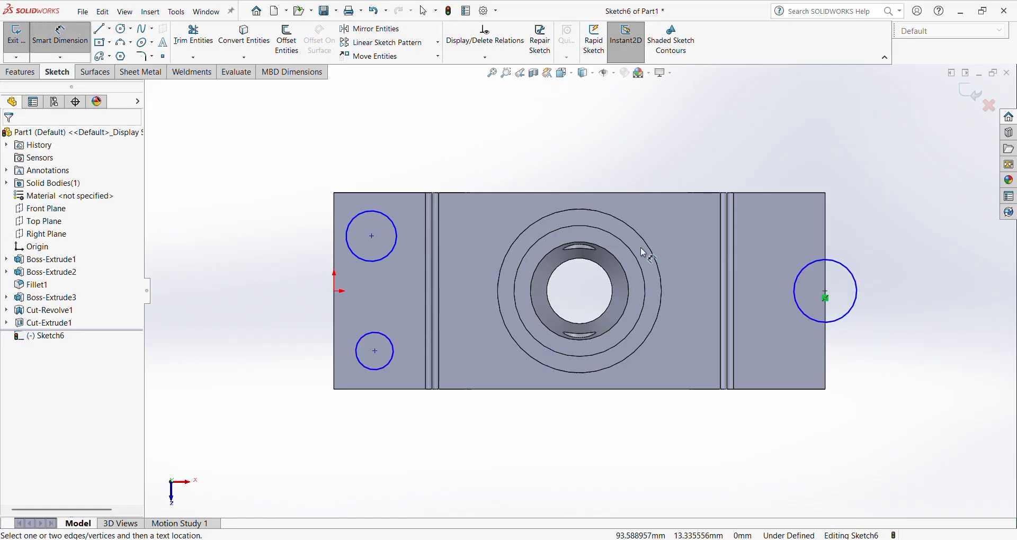
{"action": "left_click", "coordinate": [389, 218]}
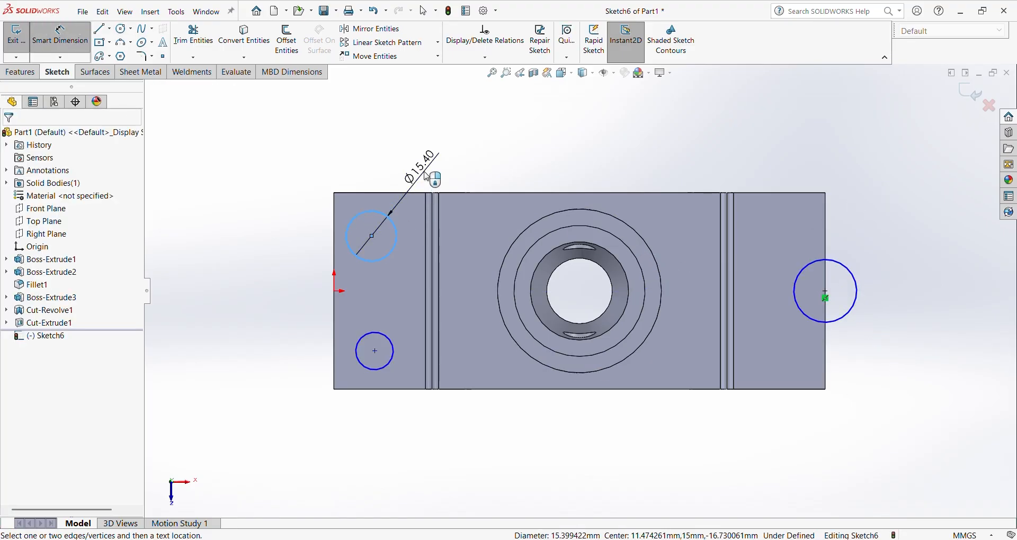
{"action": "left_click", "coordinate": [427, 176]}
{"action": "type", "text": "12"}
{"action": "key", "text": "Return"}
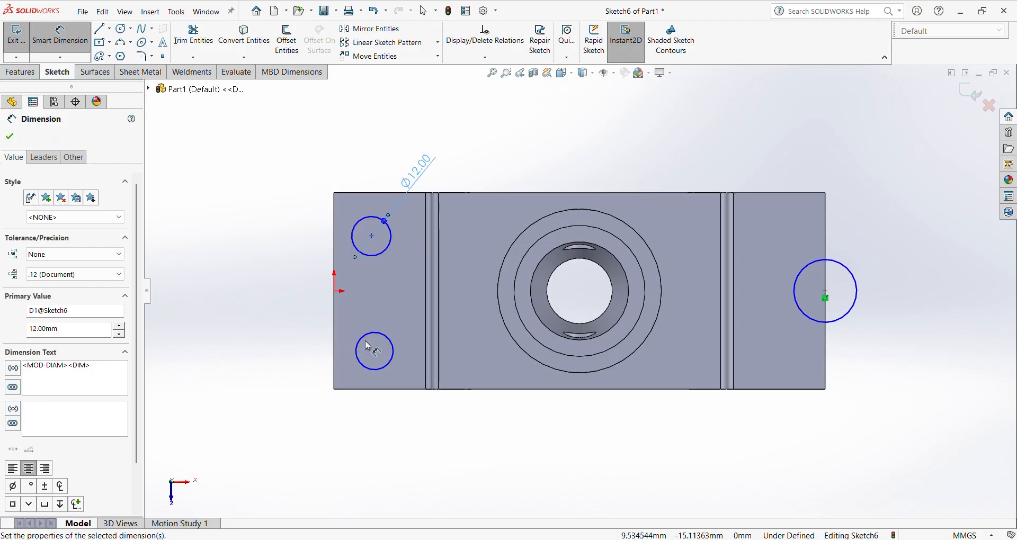
{"action": "left_click", "coordinate": [365, 341]}
{"action": "left_click", "coordinate": [295, 324]}
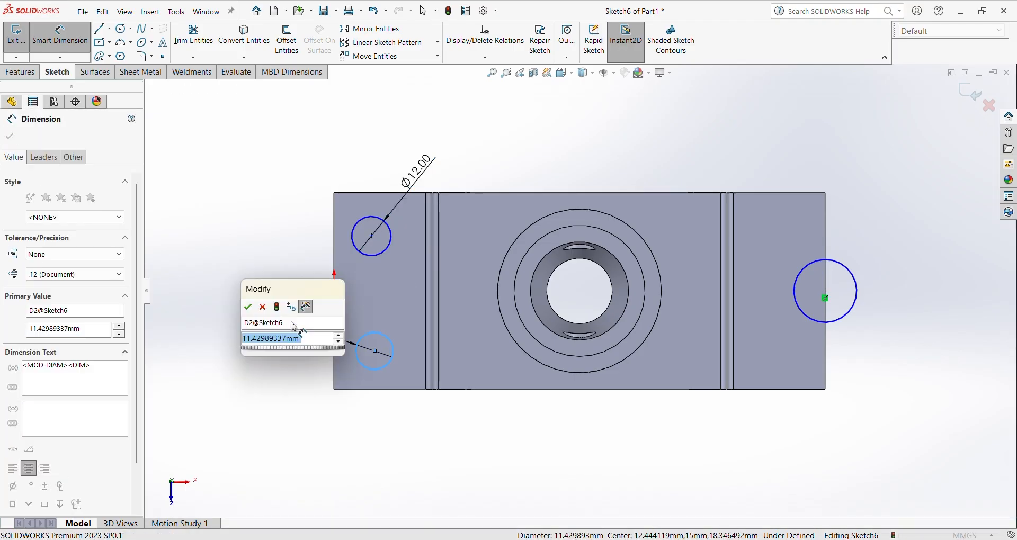
{"action": "type", "text": "12"}
{"action": "key", "text": "Return"}
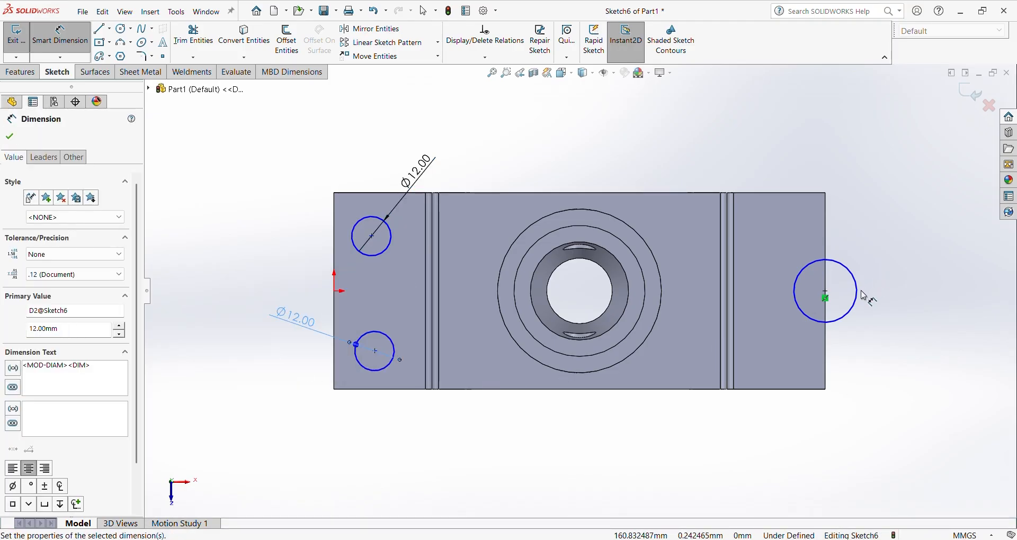
Dimension the diameter of the circle on the right foot's outer edge to 14 mm.
{"action": "left_click", "coordinate": [858, 289]}
{"action": "left_click", "coordinate": [893, 282]}
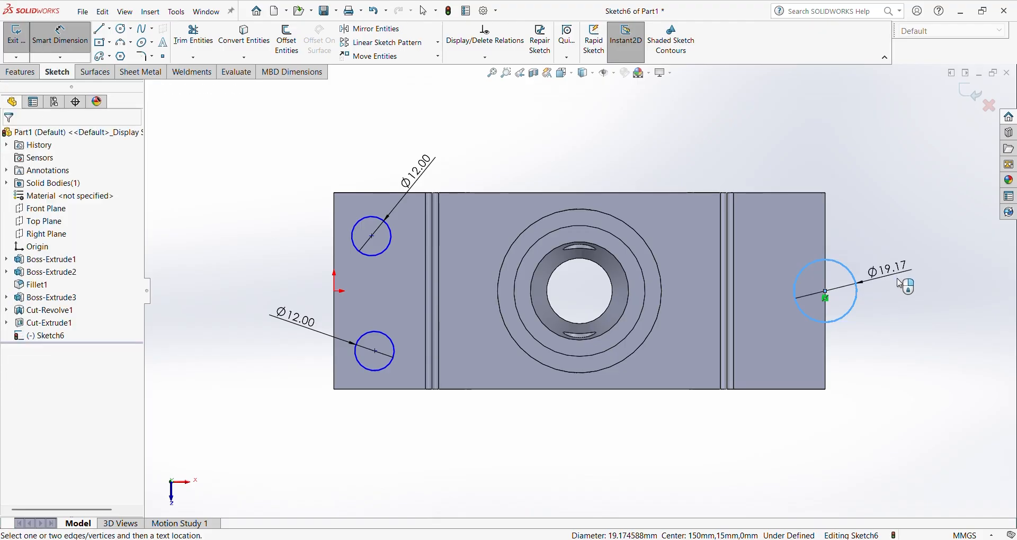
{"action": "left_click", "coordinate": [892, 300]}
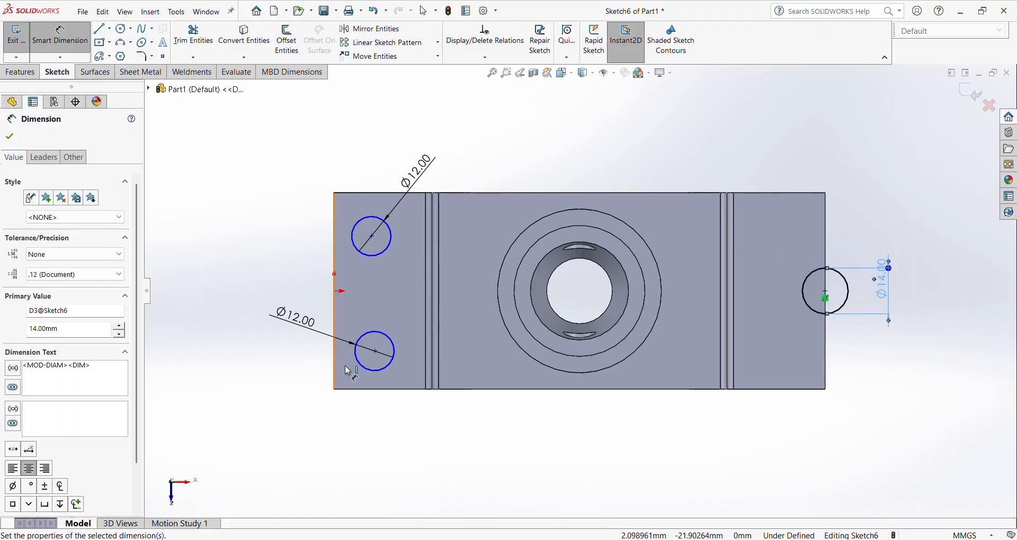
Dimension the lower left-foot circle's centre 15 mm from the foot's lower edge.
{"action": "left_click", "coordinate": [377, 396]}
{"action": "left_click", "coordinate": [375, 351]}
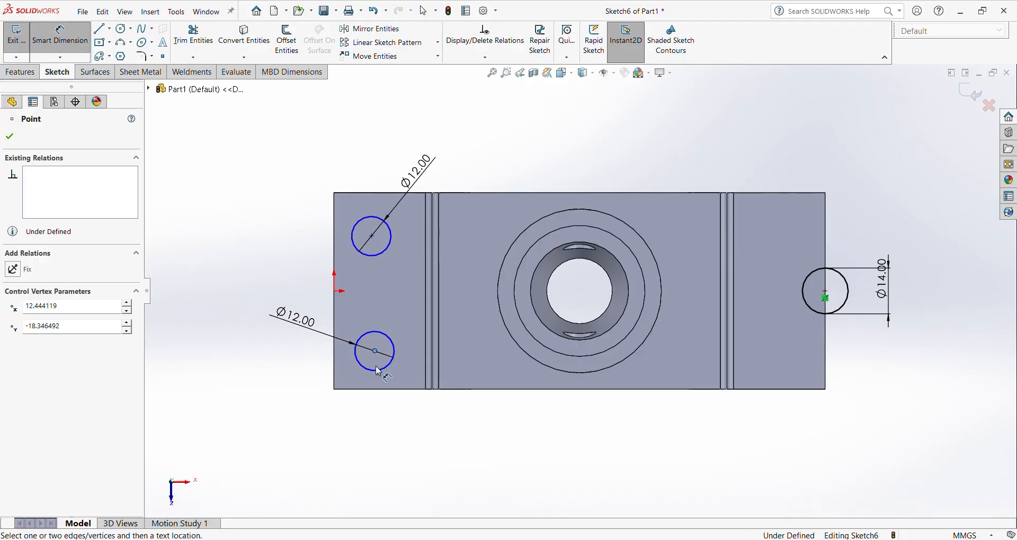
{"action": "left_click", "coordinate": [382, 389]}
{"action": "left_click", "coordinate": [295, 364]}
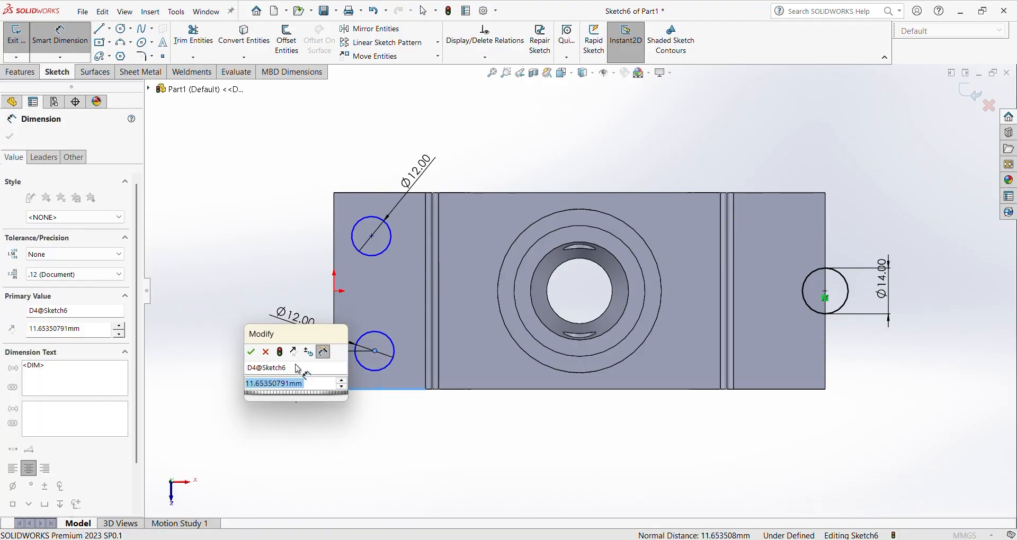
{"action": "type", "text": "15"}
{"action": "key", "text": "Return"}
Dimension the upper left-foot circle's centre 15 mm from the foot's upper edge, checking the spacing in the drawing.
{"action": "left_click", "coordinate": [373, 193]}
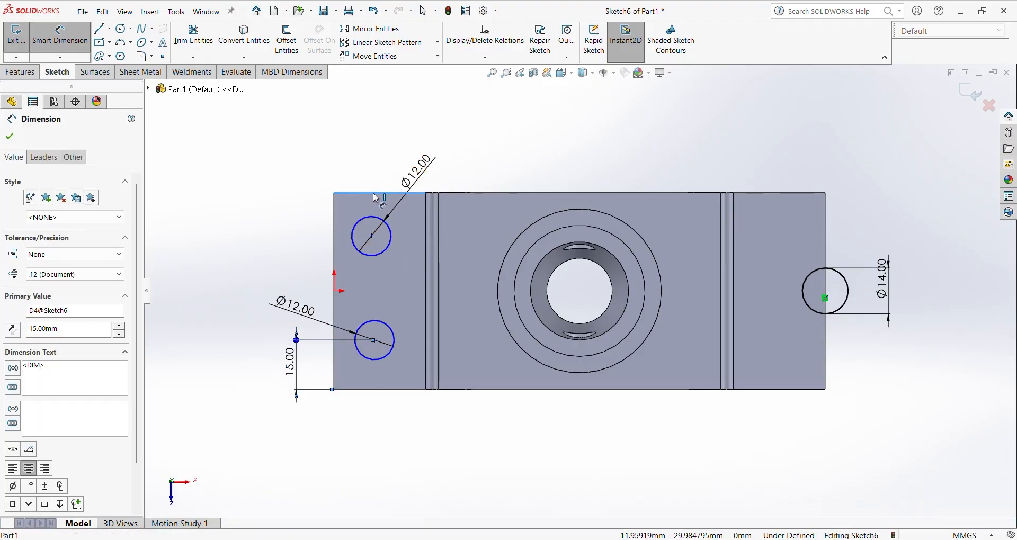
{"action": "left_click", "coordinate": [371, 236]}
{"action": "left_click", "coordinate": [316, 221]}
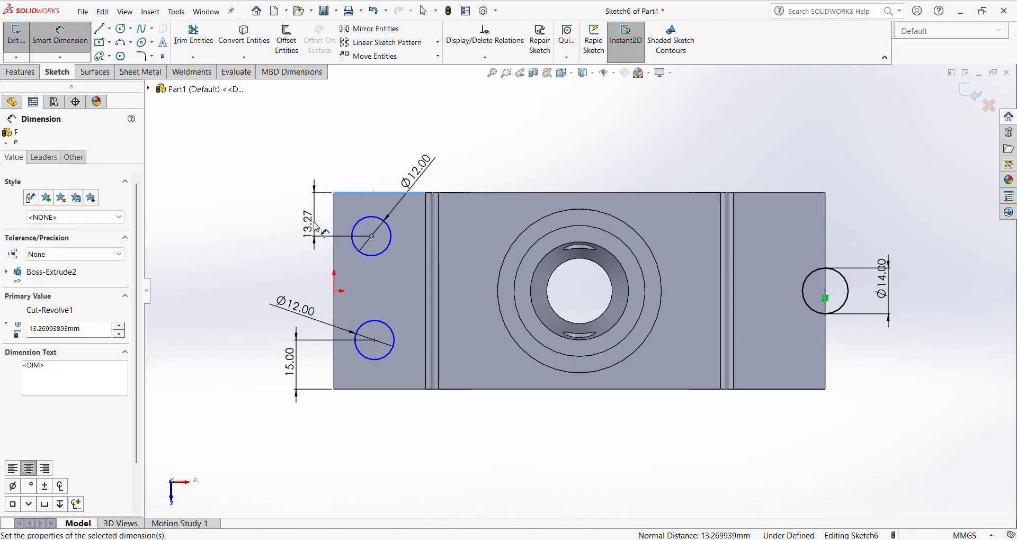
{"action": "key", "text": "alt+Tab"}
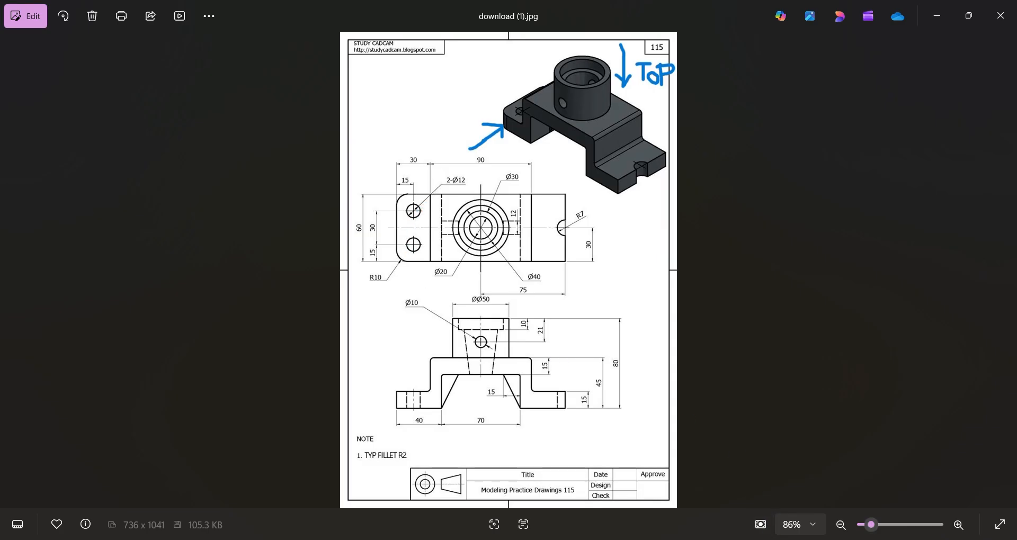
{"action": "key", "text": "alt+Tab"}
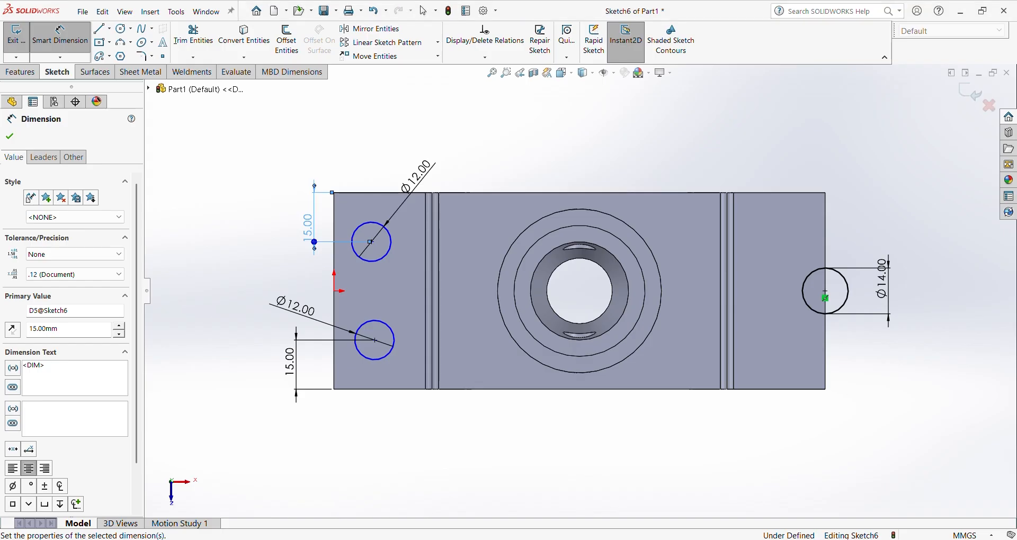
Dimension the lower left-foot circle's centre horizontally 15 mm from the origin.
{"action": "left_click", "coordinate": [334, 291]}
{"action": "left_click", "coordinate": [375, 340]}
{"action": "left_click", "coordinate": [362, 428]}
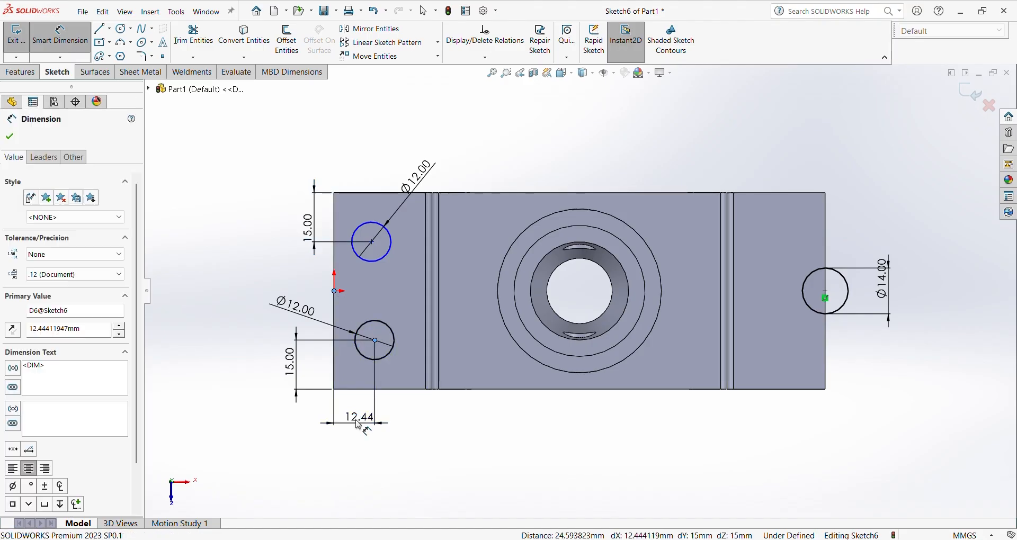
{"action": "type", "text": "15"}
{"action": "key", "text": "Return"}
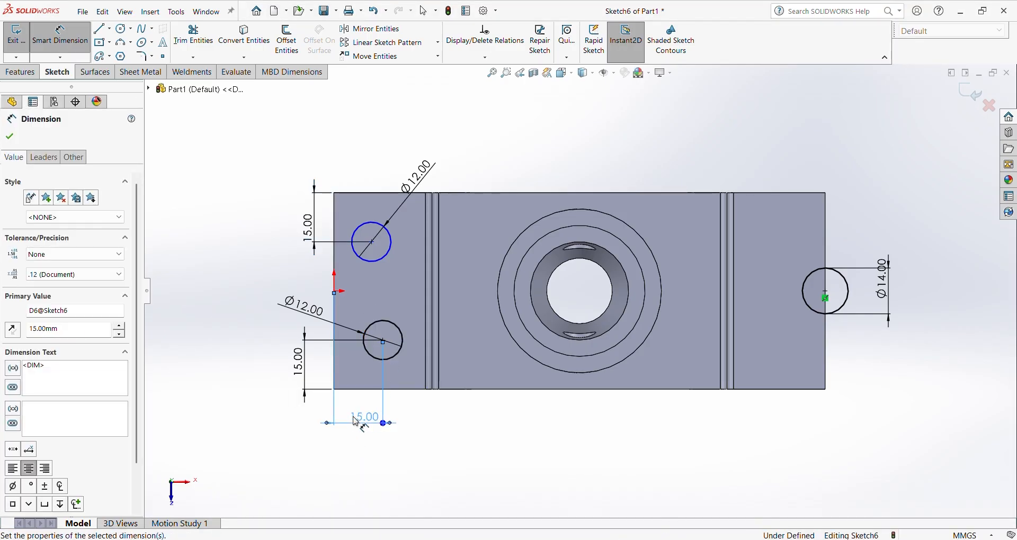
{"action": "key", "text": "Escape"}
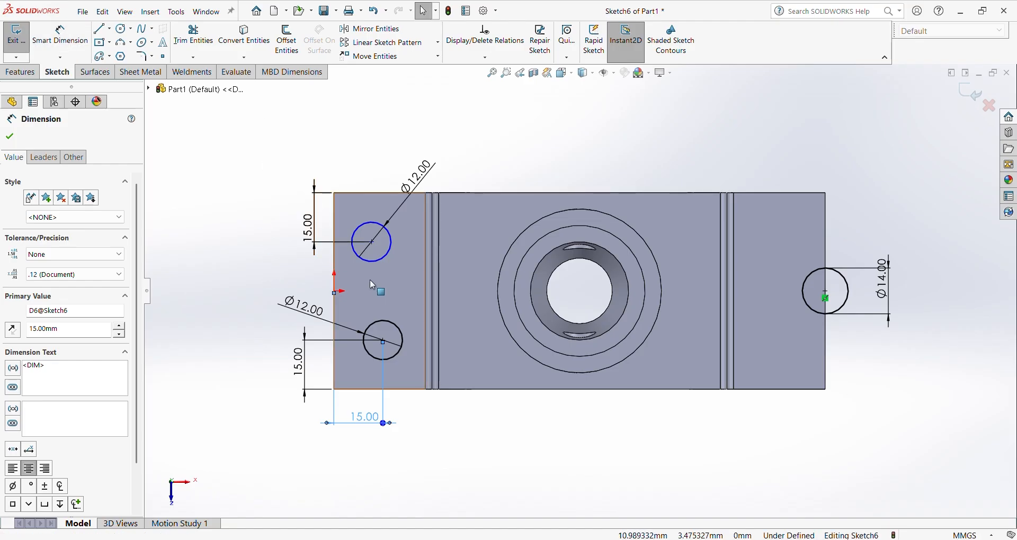
Add a Vertical relation between the centres of the two left-foot circles.
{"action": "left_click", "coordinate": [372, 242]}
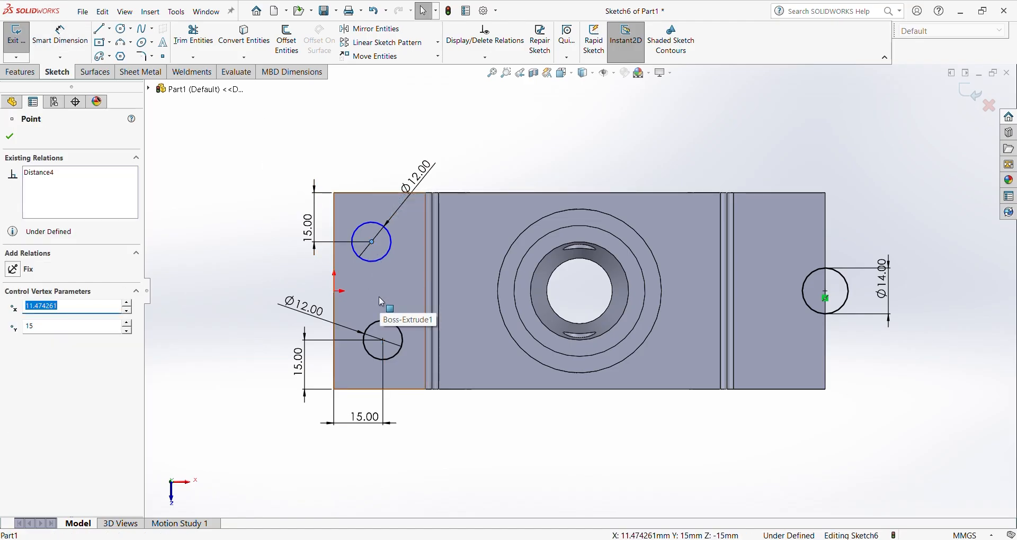
{"action": "left_click", "coordinate": [384, 342], "text": "ctrl"}
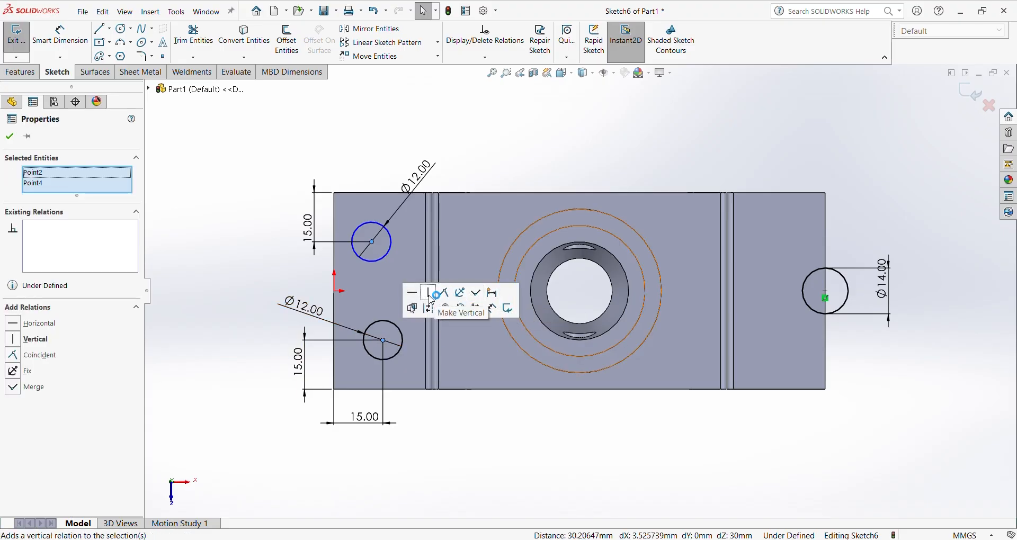
{"action": "left_click", "coordinate": [430, 294]}
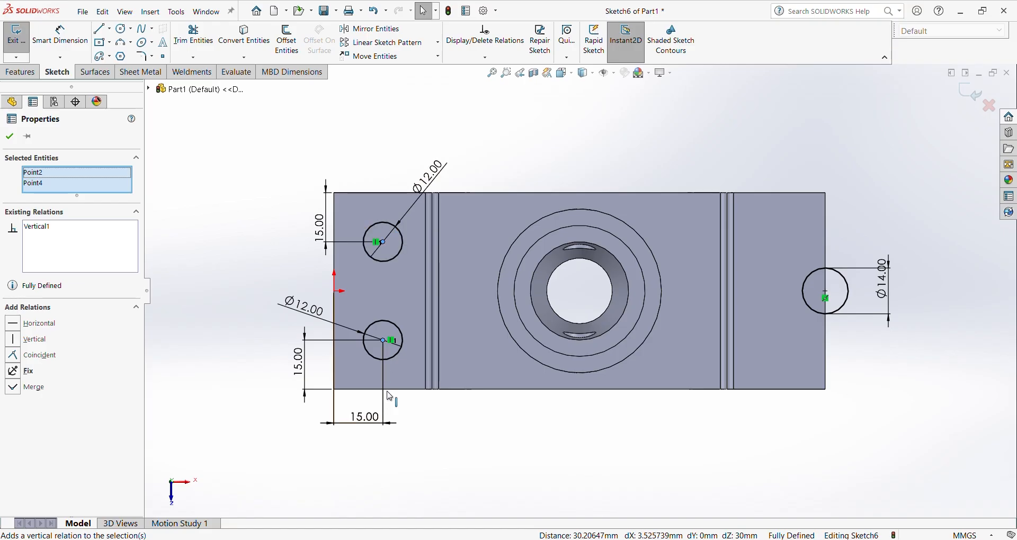
{"action": "left_click", "coordinate": [10, 142]}
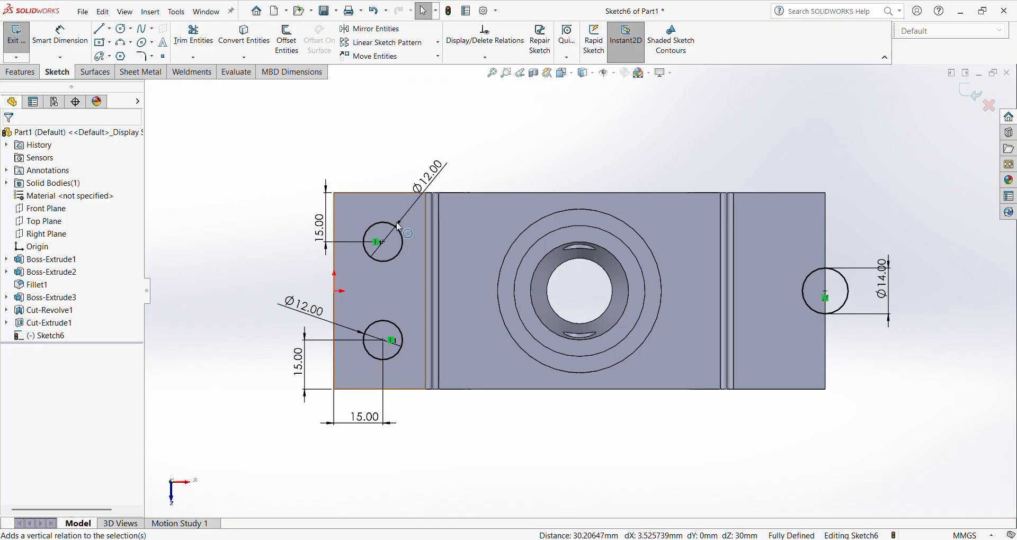
{"action": "left_click", "coordinate": [826, 249]}
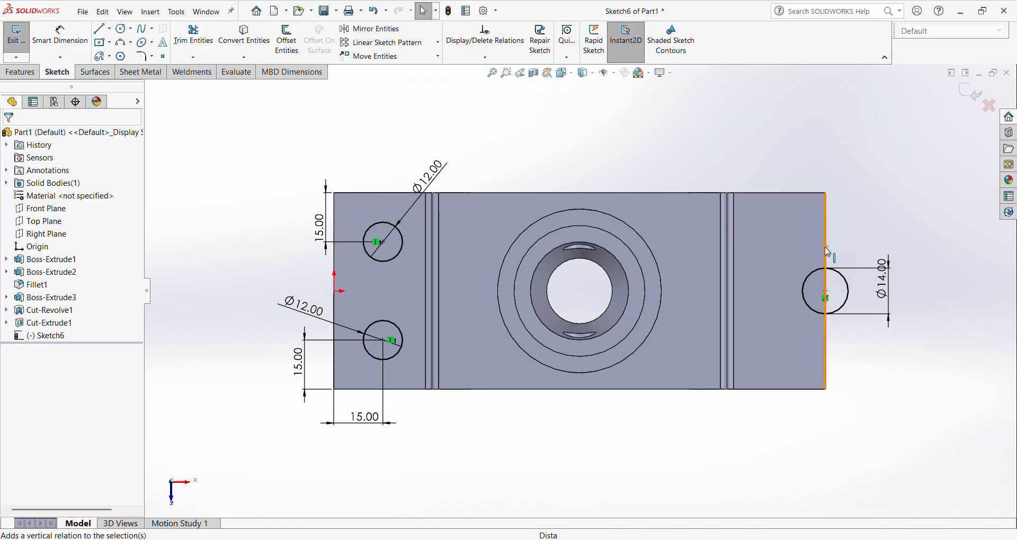
{"action": "left_click", "coordinate": [777, 164]}
Finish the sketch and make an Extruded Cut of its three circles from the sketch plane with the Through All end condition.
{"action": "middle_click_drag", "start_coordinate": [616, 279], "coordinate": [619, 150]}
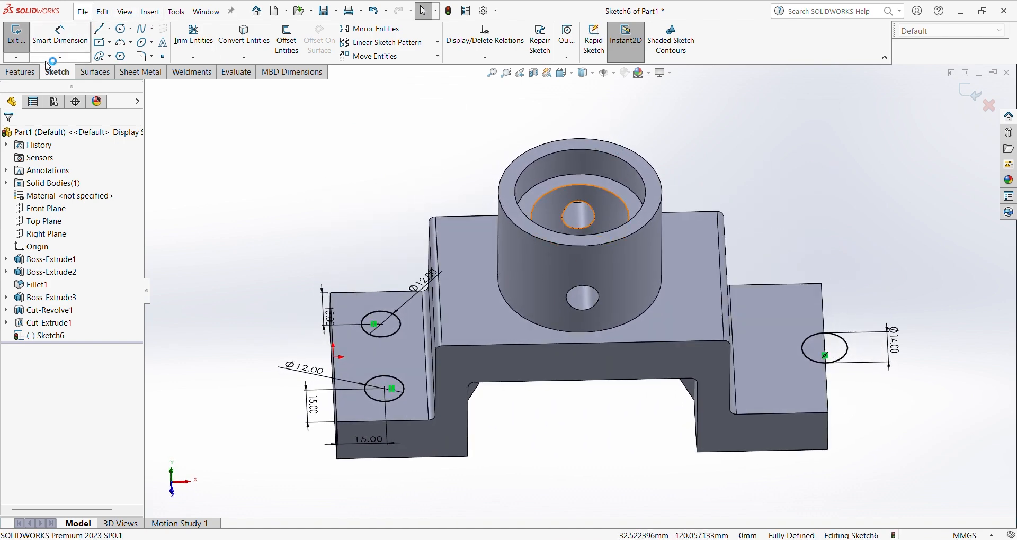
{"action": "left_click", "coordinate": [16, 33]}
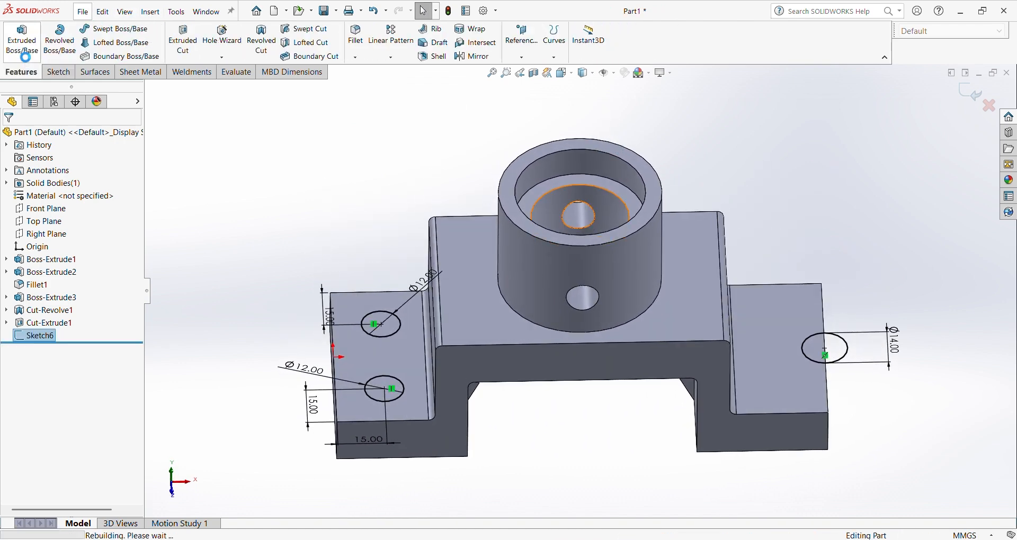
{"action": "left_click", "coordinate": [183, 43]}
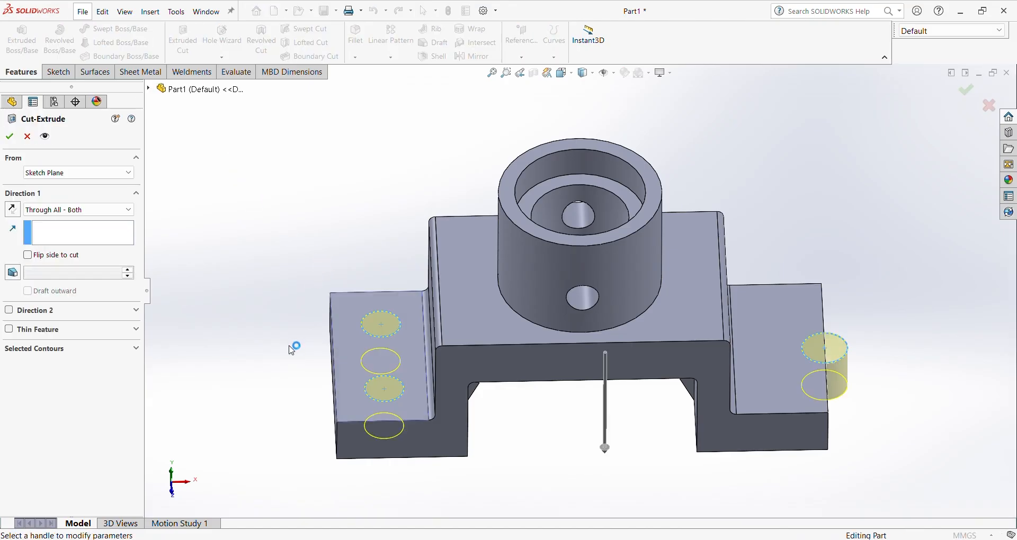
{"action": "scroll", "coordinate": [289, 346], "scroll_direction": "up", "scroll_amount": 2}
{"action": "middle_click_drag", "start_coordinate": [196, 261], "coordinate": [204, 154]}
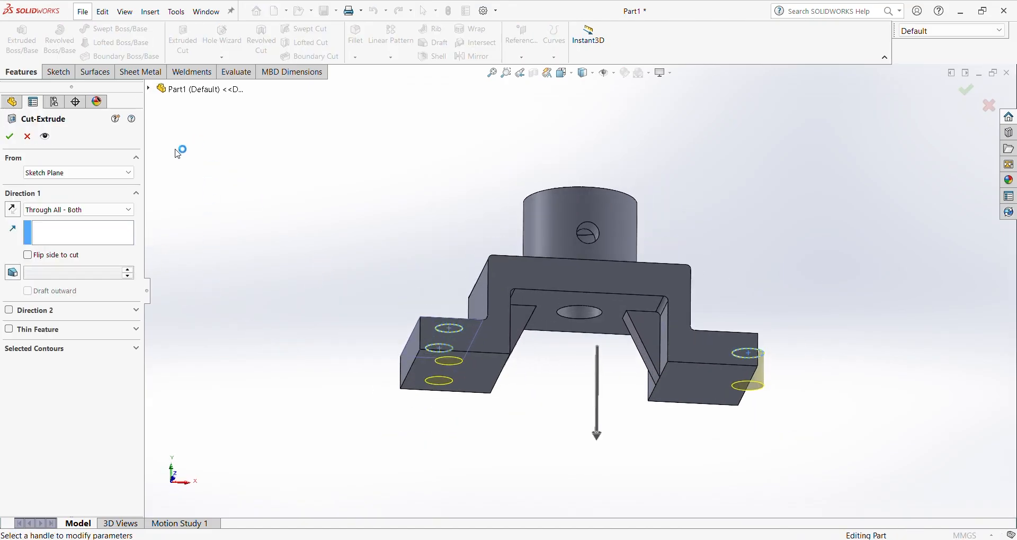
{"action": "left_click", "coordinate": [70, 215]}
{"action": "left_click", "coordinate": [49, 228]}
{"action": "middle_click_drag", "start_coordinate": [215, 189], "coordinate": [208, 235]}
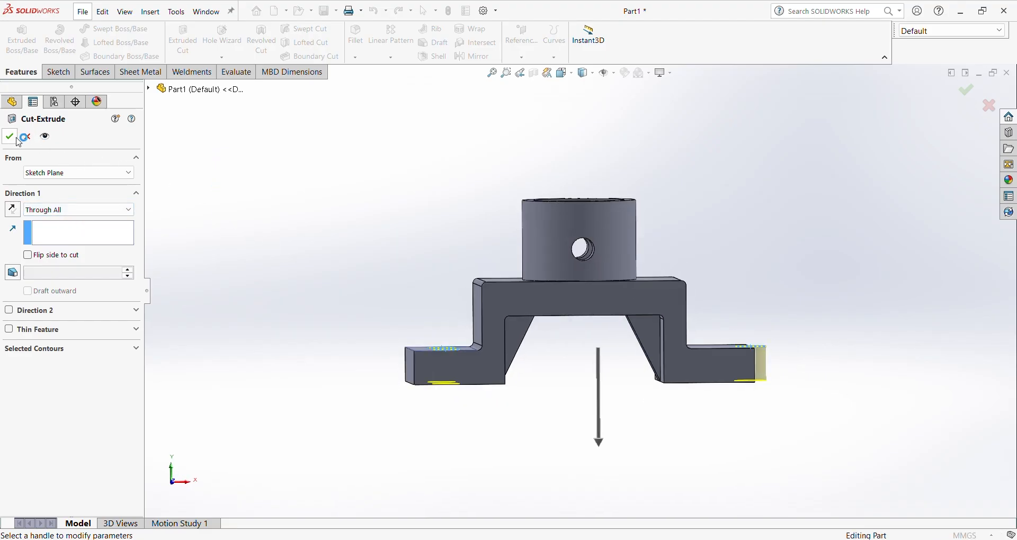
{"action": "mouse_move", "coordinate": [277, 208]}
{"action": "middle_mouse_down"}
{"action": "mouse_move", "coordinate": [247, 377]}
{"action": "mouse_move", "coordinate": [275, 379]}
{"action": "middle_mouse_up"}
Compare the bracket with its drilled foot and notched edge against practice drawing 115.
{"action": "key", "text": "alt+Tab"}
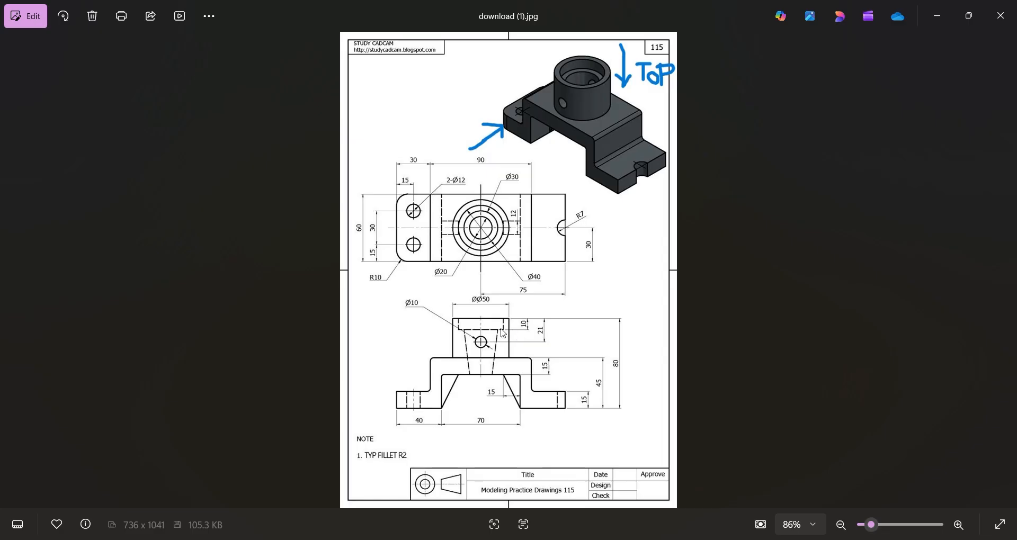
{"action": "key", "text": "alt+Tab"}
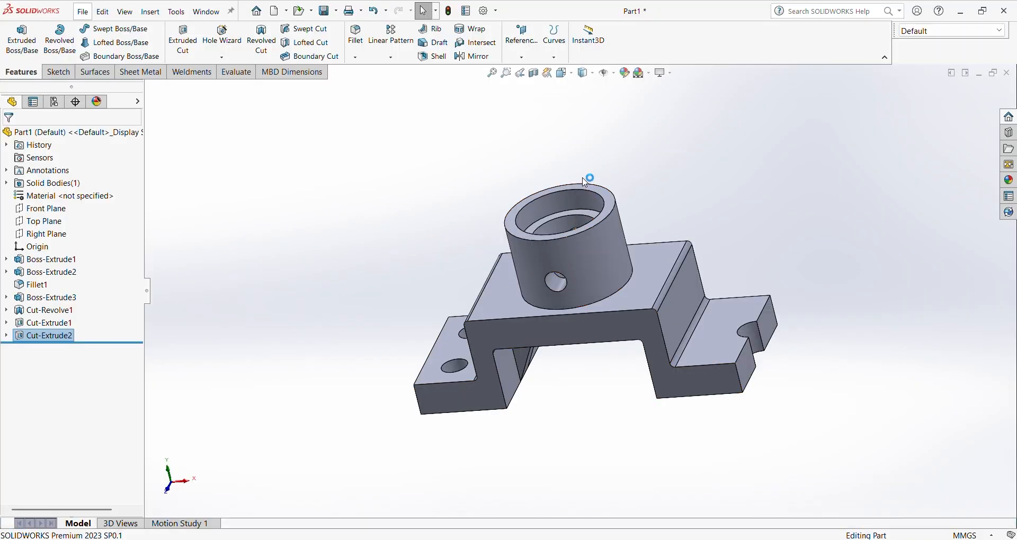
{"action": "middle_click_drag", "start_coordinate": [586, 177], "coordinate": [572, 284]}
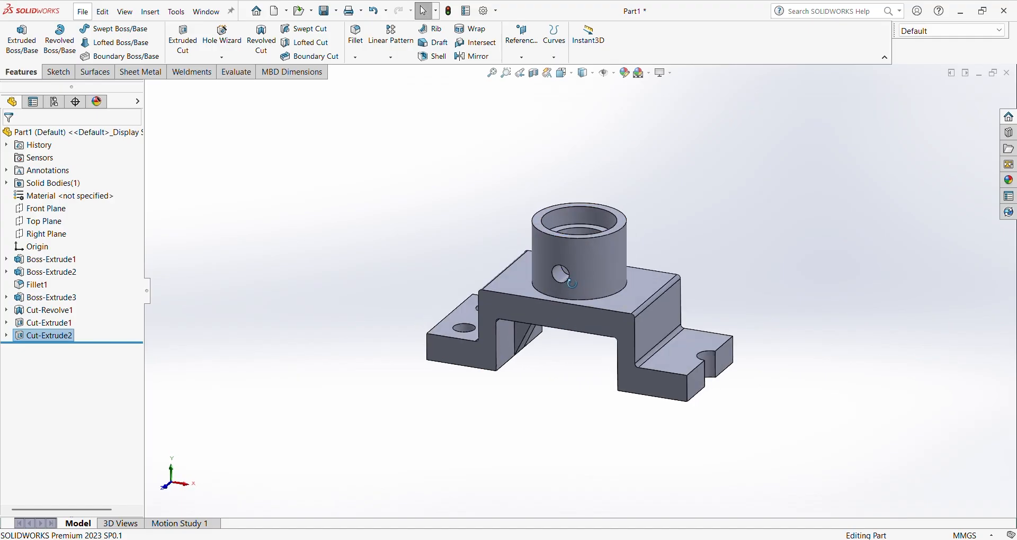
Edit the appearance with the whole part selected instead of the last extruded cut, and set its colour to orange.
{"action": "left_click", "coordinate": [629, 76]}
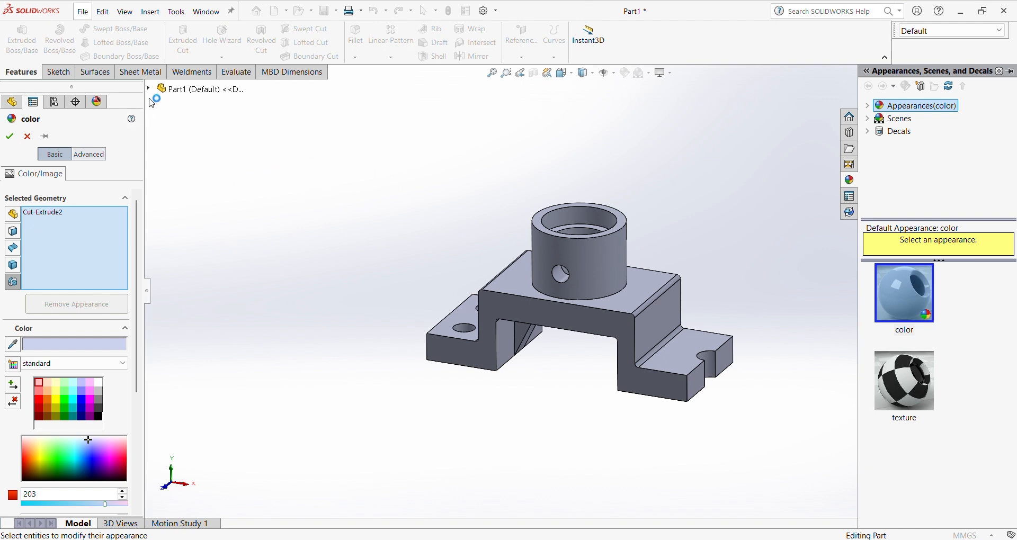
{"action": "left_click", "coordinate": [196, 89]}
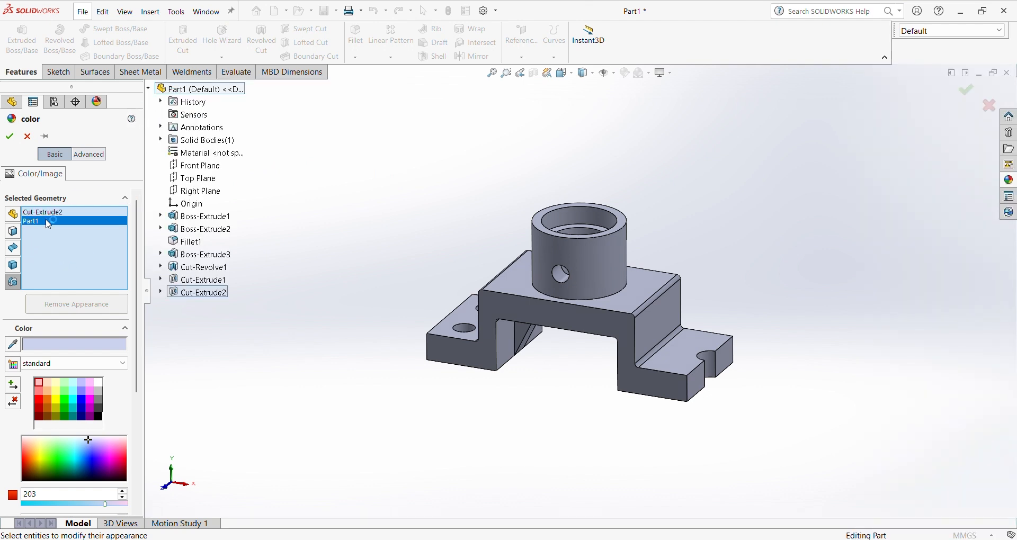
{"action": "left_click", "coordinate": [43, 213]}
{"action": "right_click", "coordinate": [46, 213]}
{"action": "left_click", "coordinate": [60, 235]}
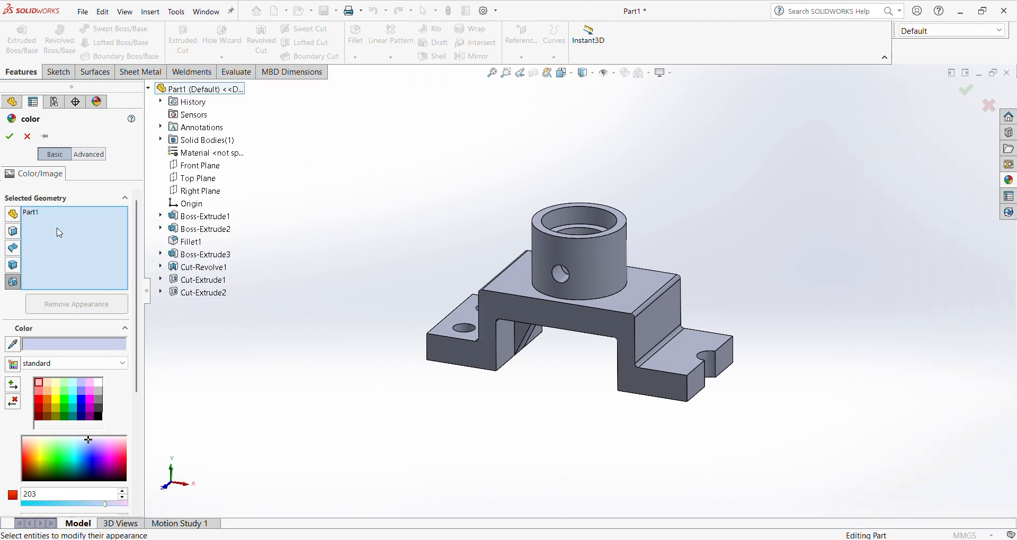
{"action": "left_click", "coordinate": [45, 402]}
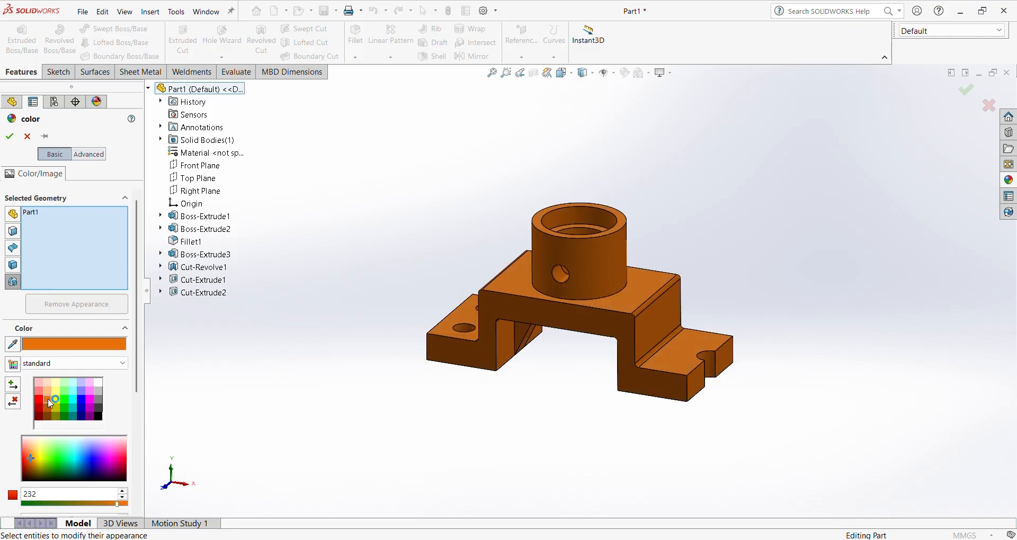
Limit the orange colour to the Boss-Extrude1 base feature by removing the whole part from the appearance selection.
{"action": "left_click", "coordinate": [628, 301]}
{"action": "left_click", "coordinate": [84, 212]}
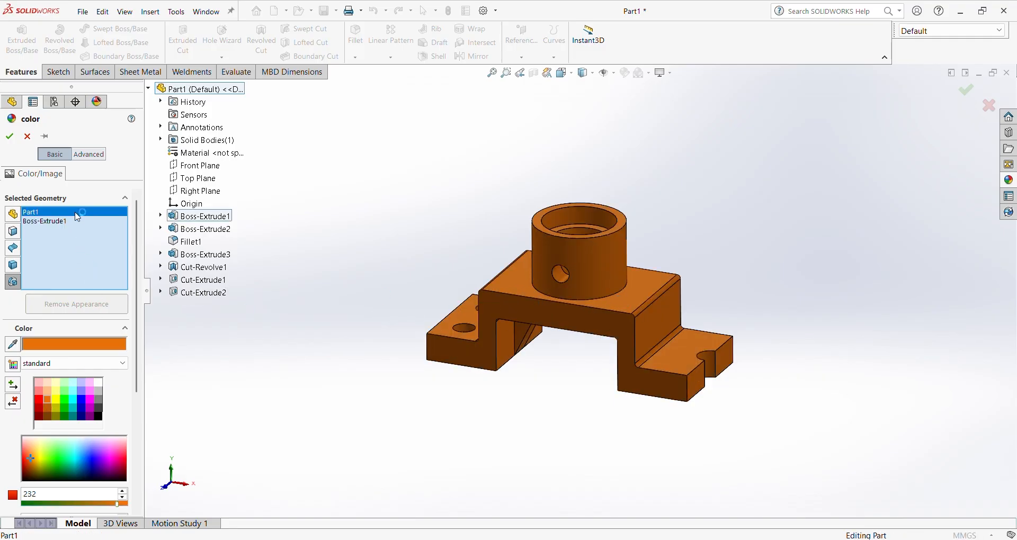
{"action": "right_click", "coordinate": [84, 212]}
{"action": "left_click", "coordinate": [102, 234]}
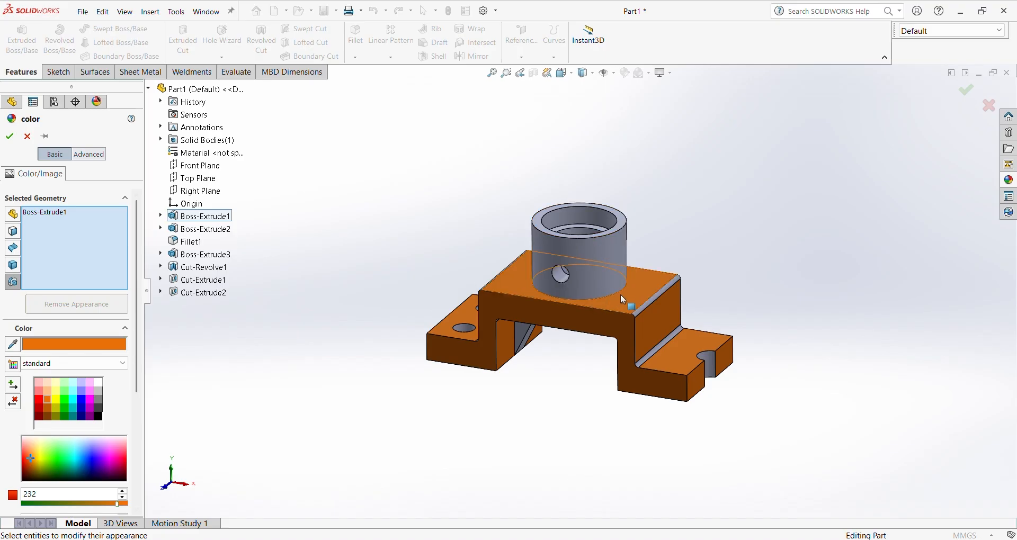
{"action": "middle_click_drag", "start_coordinate": [615, 289], "coordinate": [610, 316]}
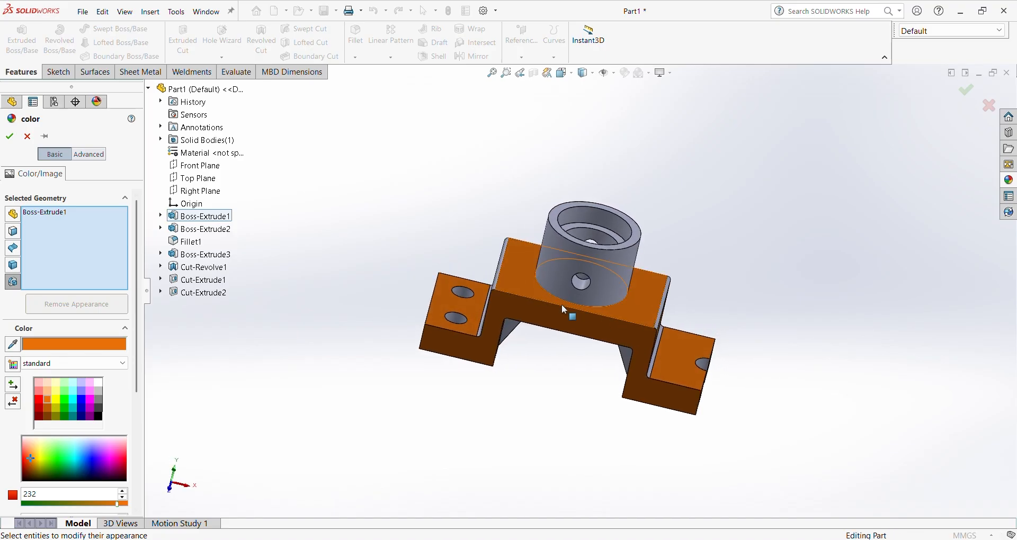
Limit the orange colour to the raised platform's upper face by replacing the base feature in the appearance selection.
{"action": "left_click", "coordinate": [14, 232]}
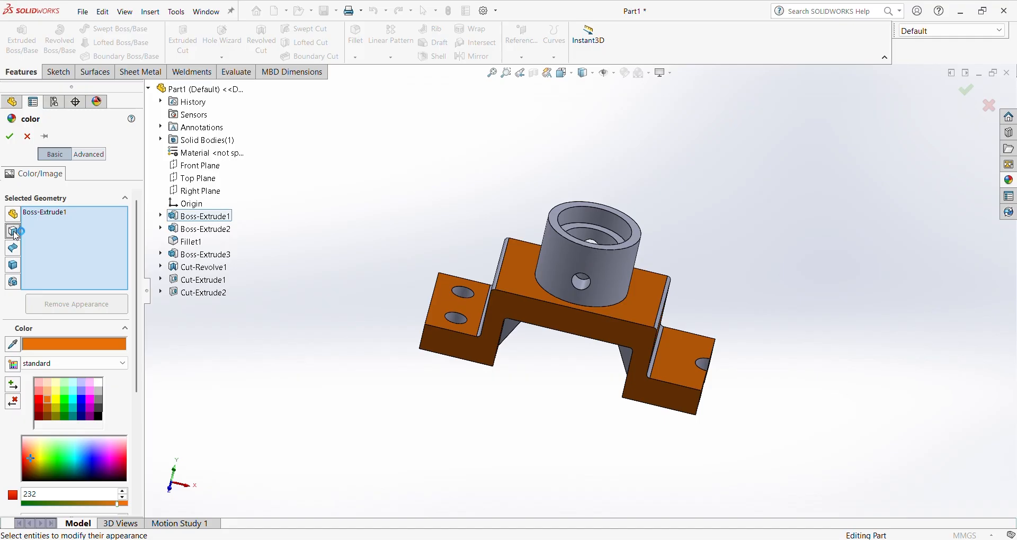
{"action": "left_click", "coordinate": [522, 283]}
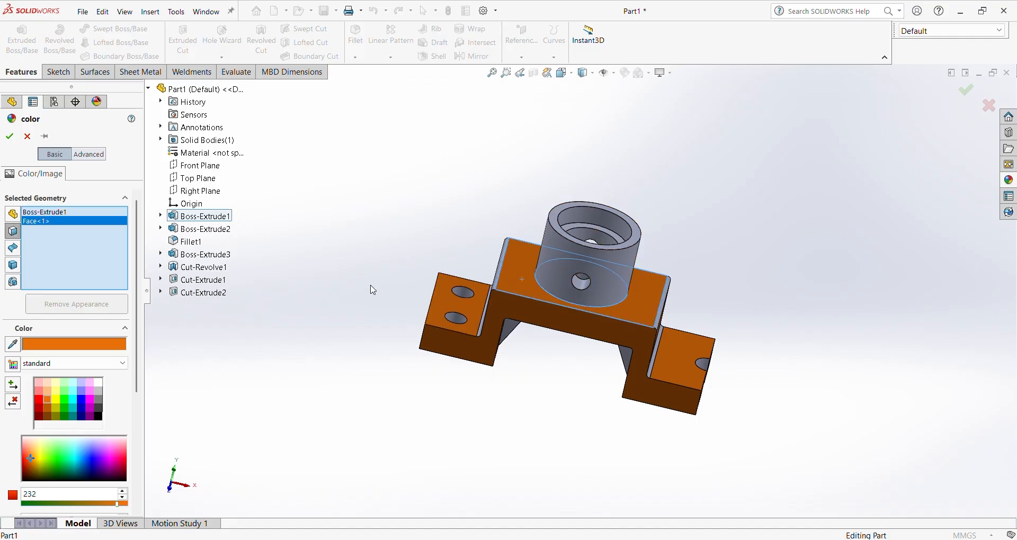
{"action": "left_click", "coordinate": [98, 213]}
{"action": "right_click", "coordinate": [96, 212]}
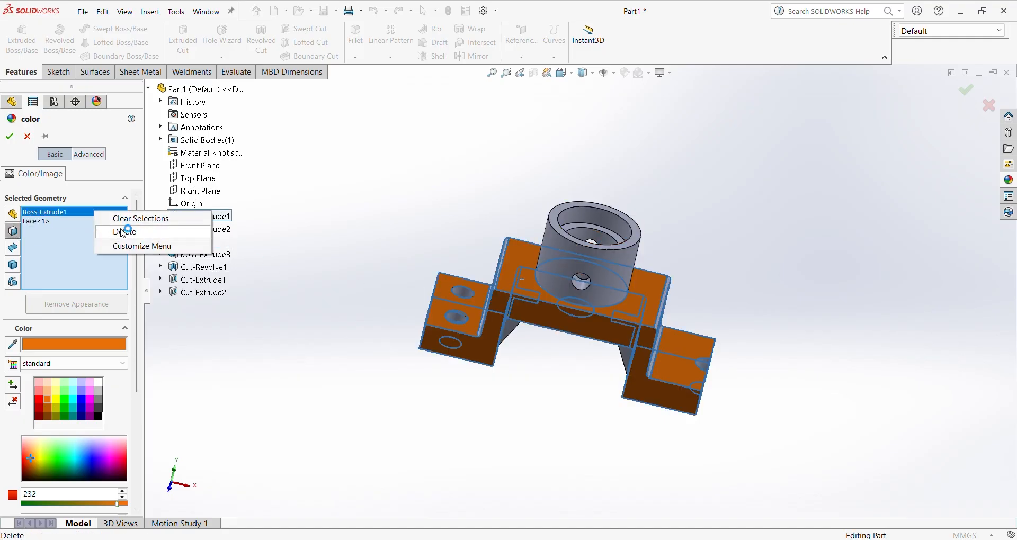
{"action": "left_click", "coordinate": [123, 233]}
{"action": "middle_click_drag", "start_coordinate": [399, 291], "coordinate": [96, 290]}
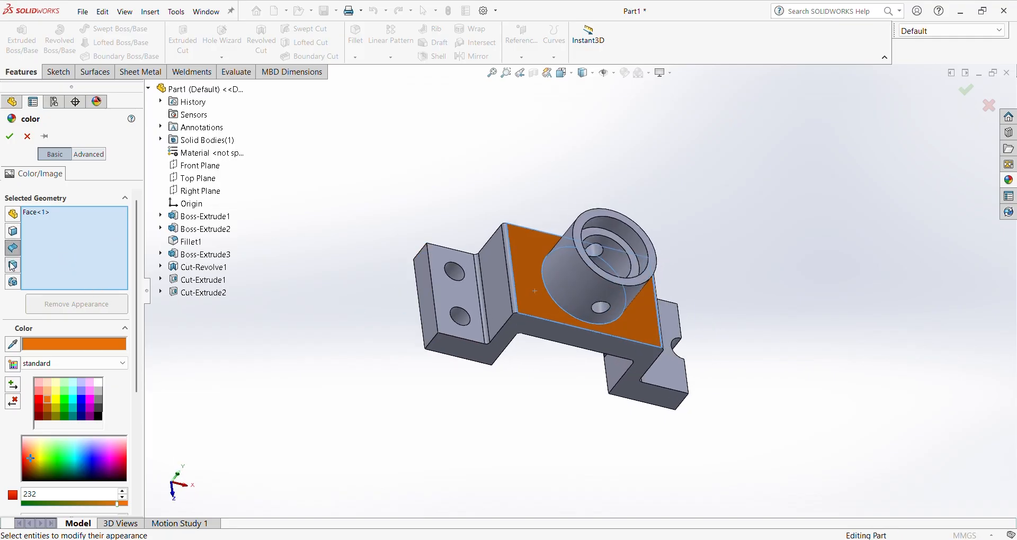
Clear the selected geometry, select the whole part and apply the grey colour with a red value of 128.
{"action": "right_click", "coordinate": [50, 222]}
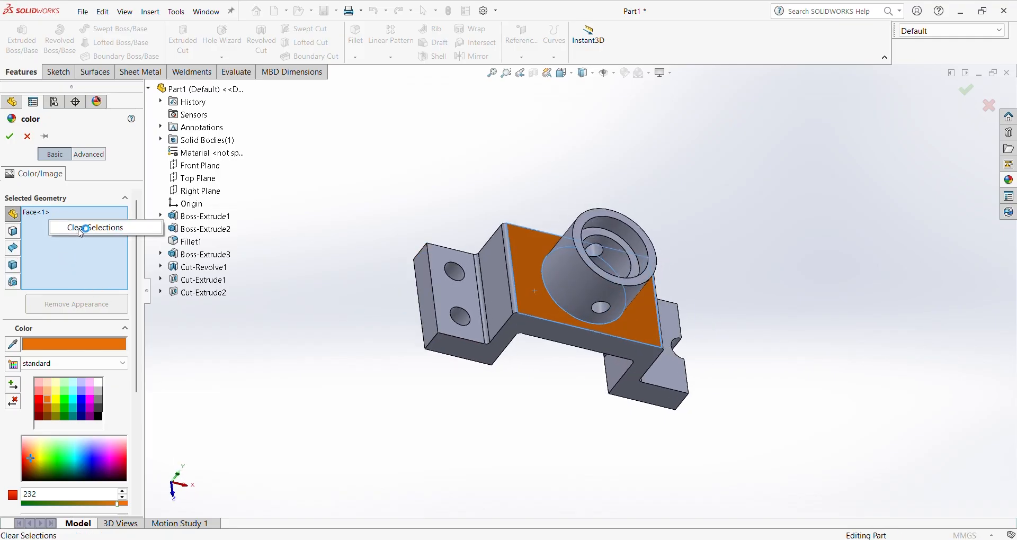
{"action": "left_click", "coordinate": [80, 232]}
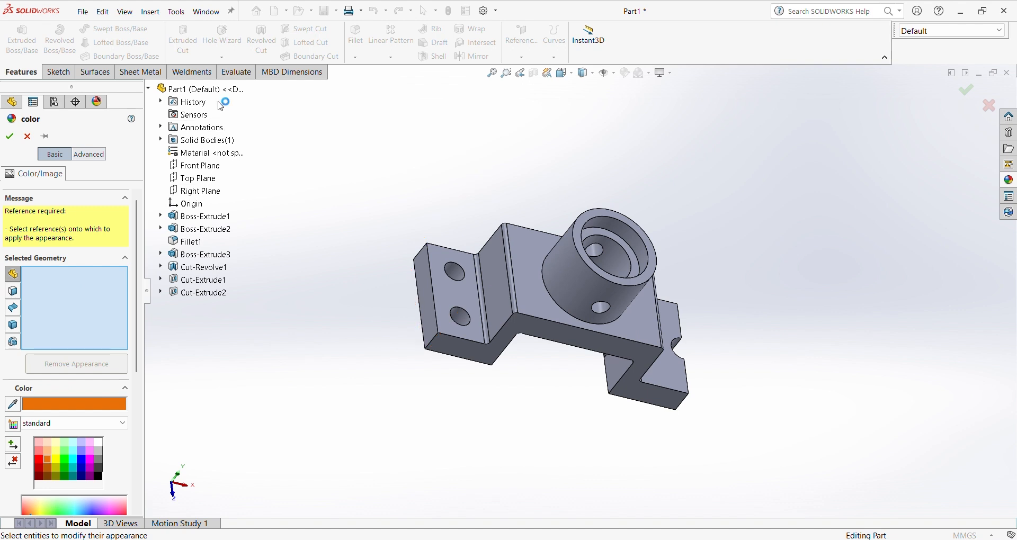
{"action": "left_click", "coordinate": [204, 89]}
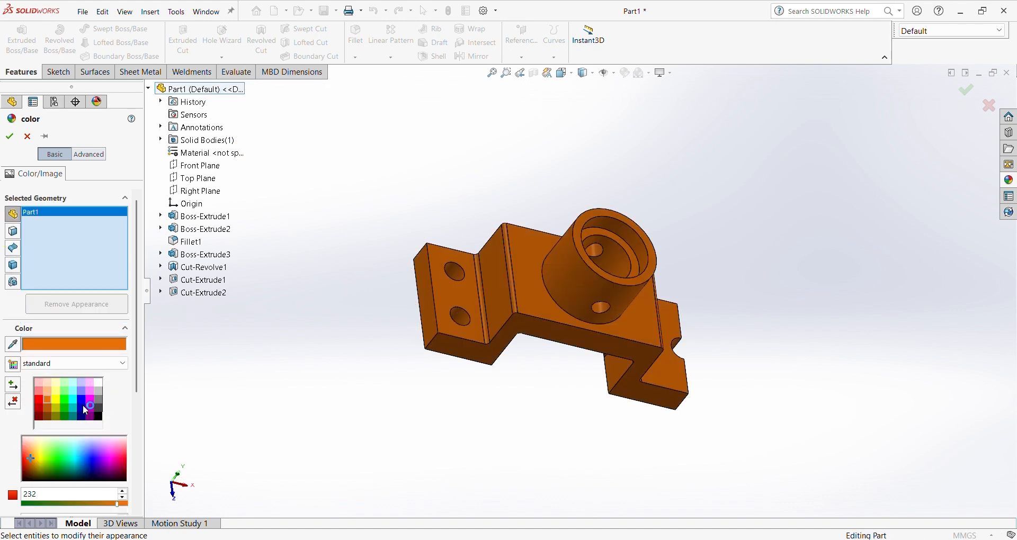
{"action": "left_click", "coordinate": [102, 413]}
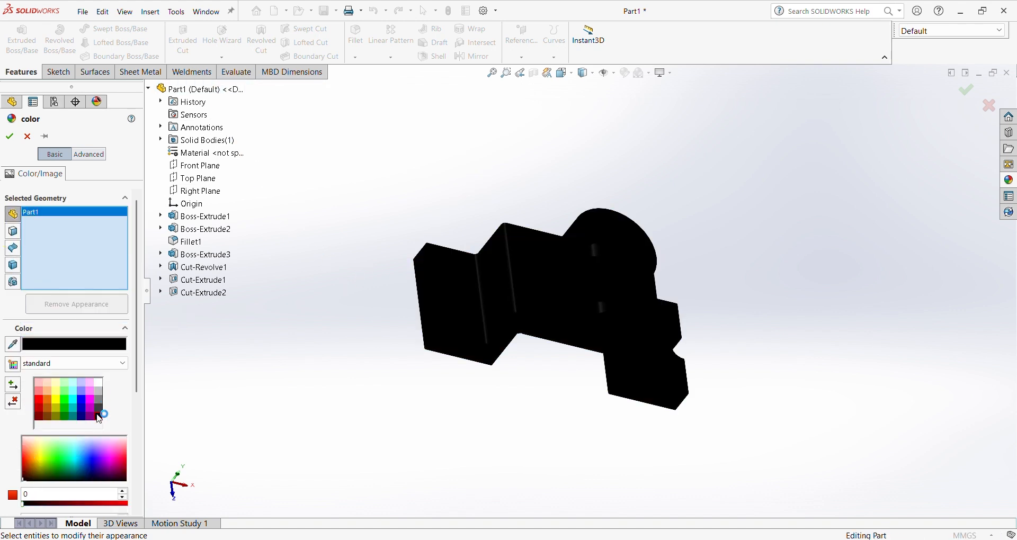
{"action": "left_click", "coordinate": [100, 395]}
{"action": "left_click", "coordinate": [102, 406]}
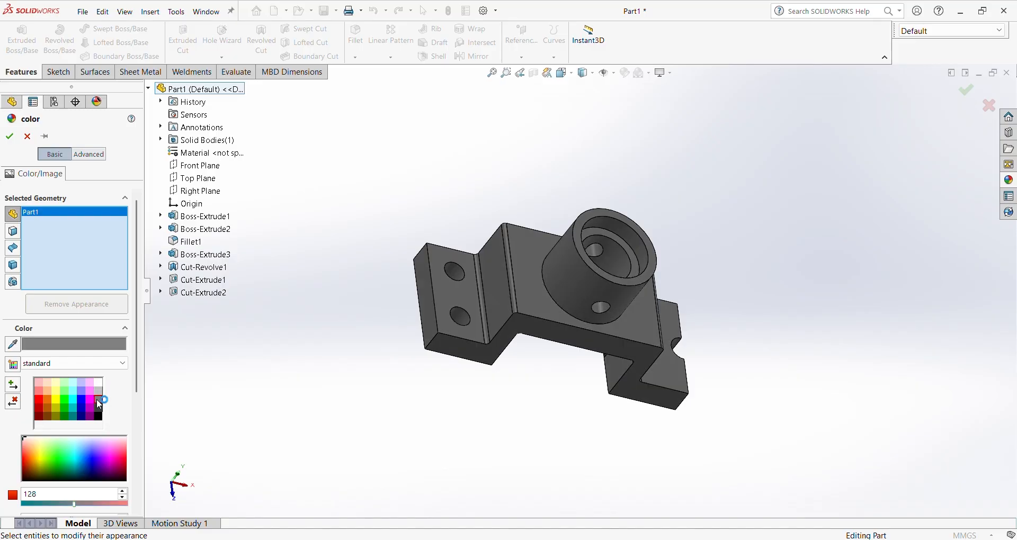
{"action": "key", "text": "Return"}
Display the finished grey bracket in the isometric view and zoom in on it.
{"action": "key", "text": "ctrl+7"}
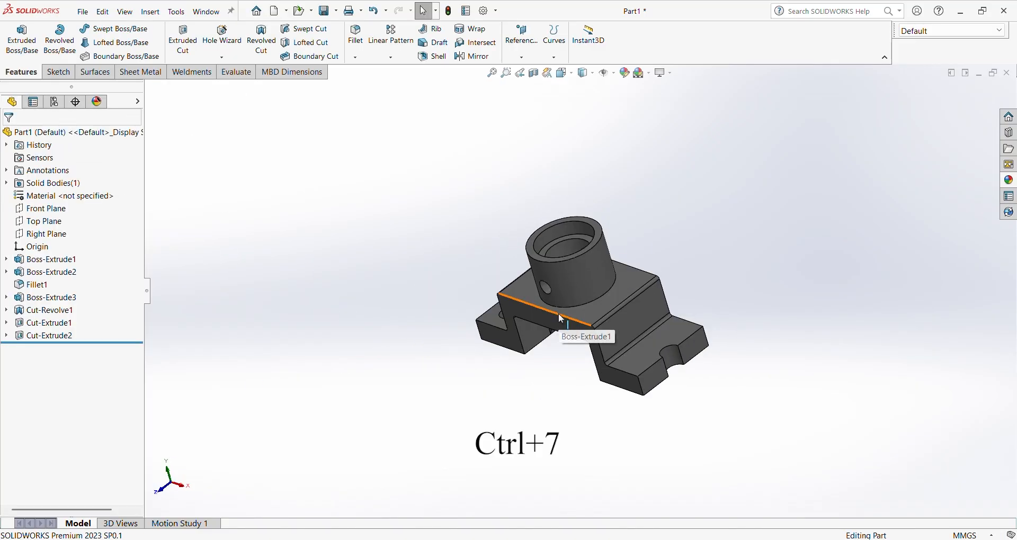
{"action": "scroll", "coordinate": [559, 314], "scroll_direction": "down", "scroll_amount": 3}
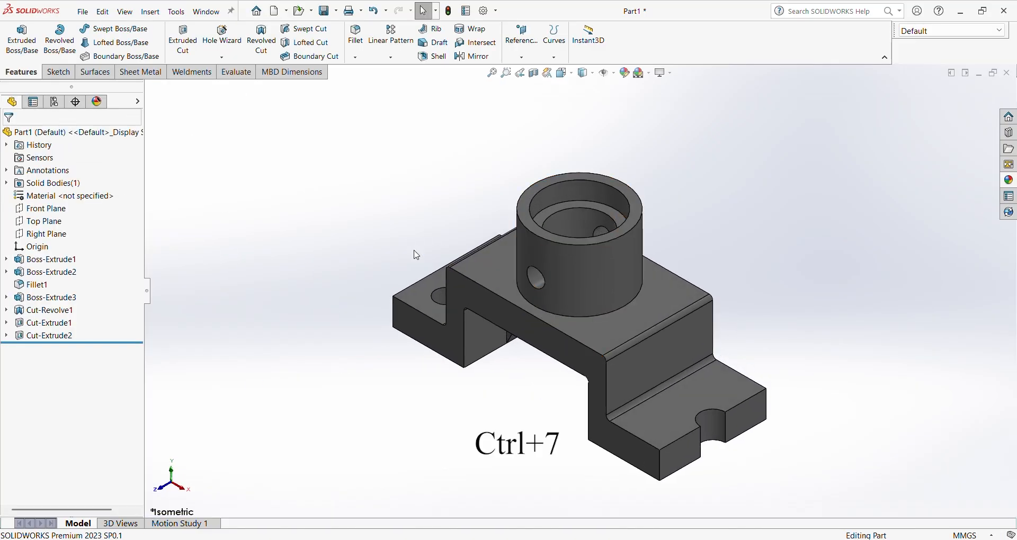
{"action": "left_click", "coordinate": [329, 17]}
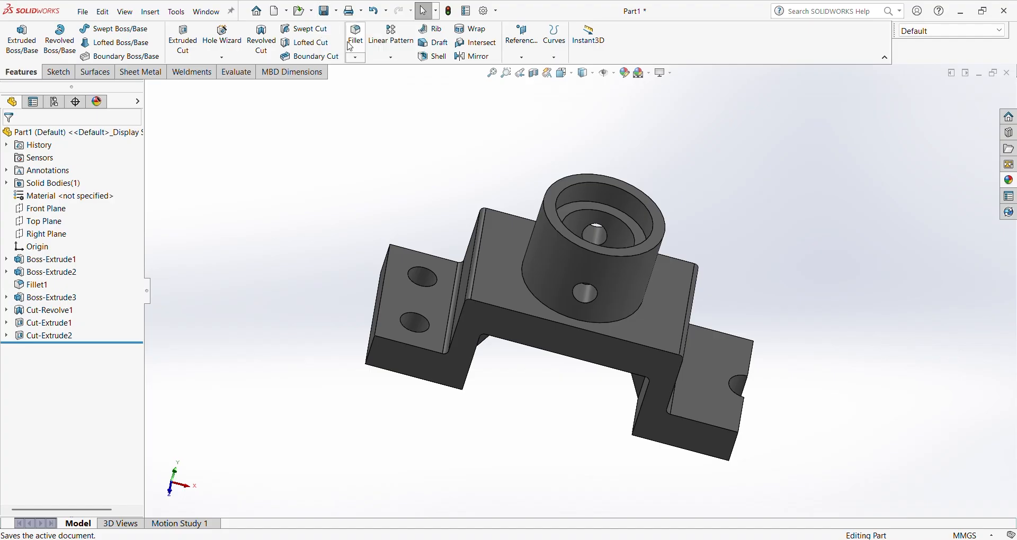
Look over the next practice drawing, download (2).jpg, and create a new part document in SOLIDWORKS.
{"action": "key", "text": "alt+Tab"}
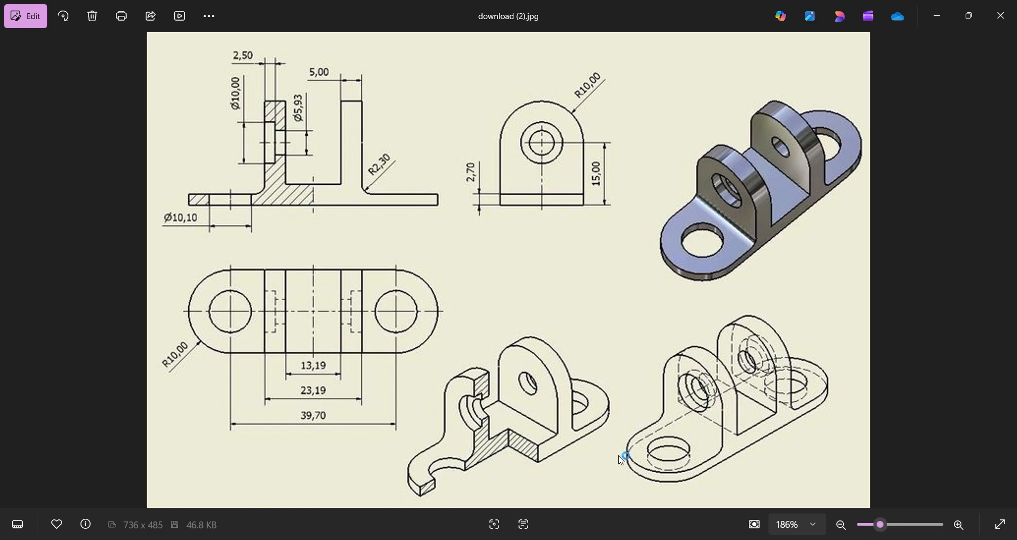
{"action": "mouse_move", "coordinate": [699, 539]}
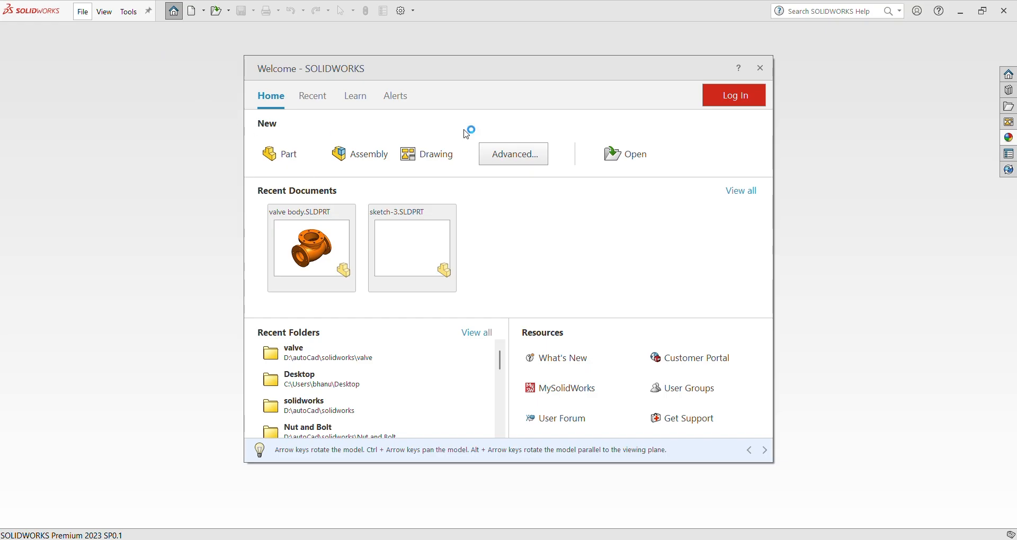
{"action": "left_click", "coordinate": [763, 74]}
{"action": "left_click", "coordinate": [85, 11]}
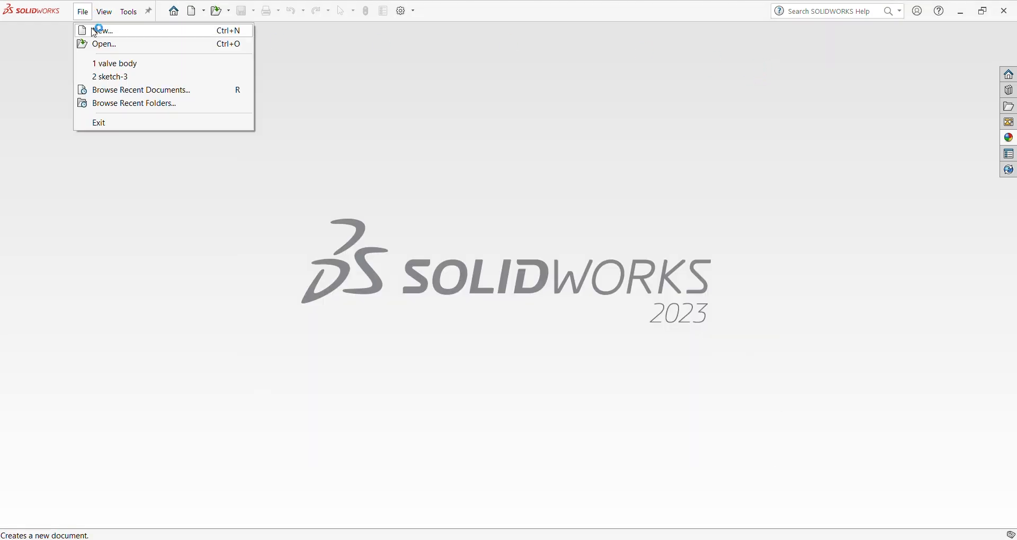
{"action": "left_click", "coordinate": [96, 31]}
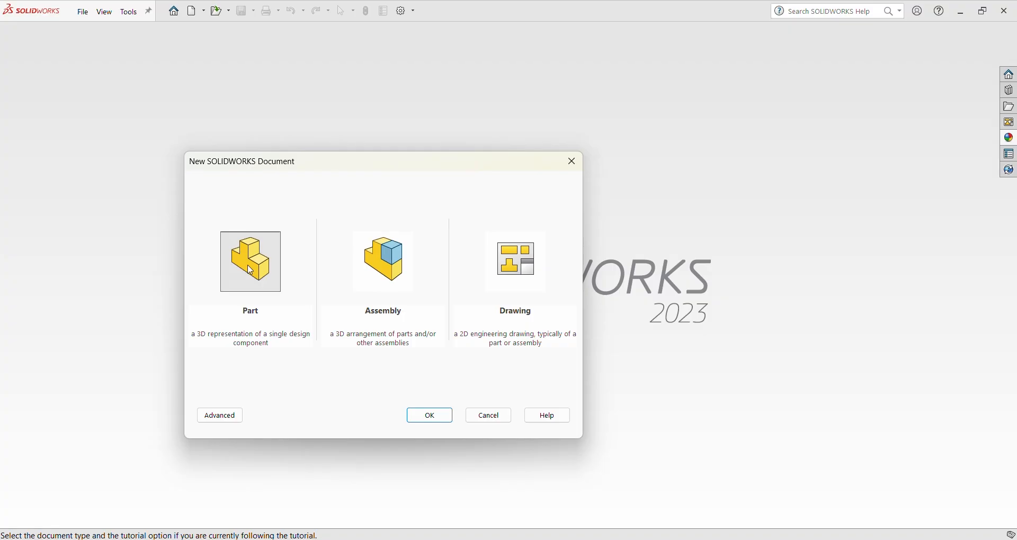
{"action": "left_click", "coordinate": [430, 415]}
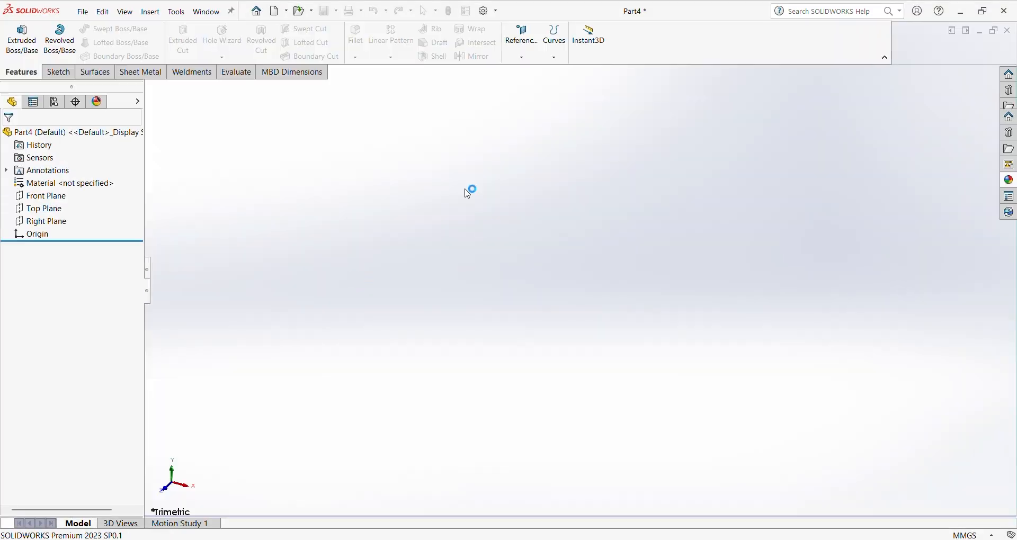
On the Top Plane, sketch a horizontal straight slot starting at the origin, about 143 mm between centres and 63 mm wide.
{"action": "left_click", "coordinate": [38, 209]}
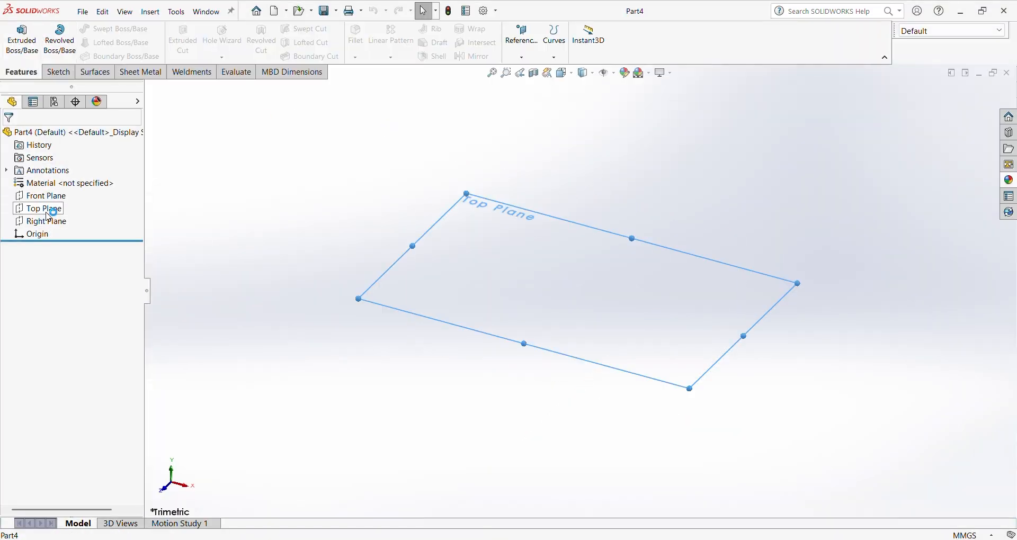
{"action": "left_click", "coordinate": [57, 198]}
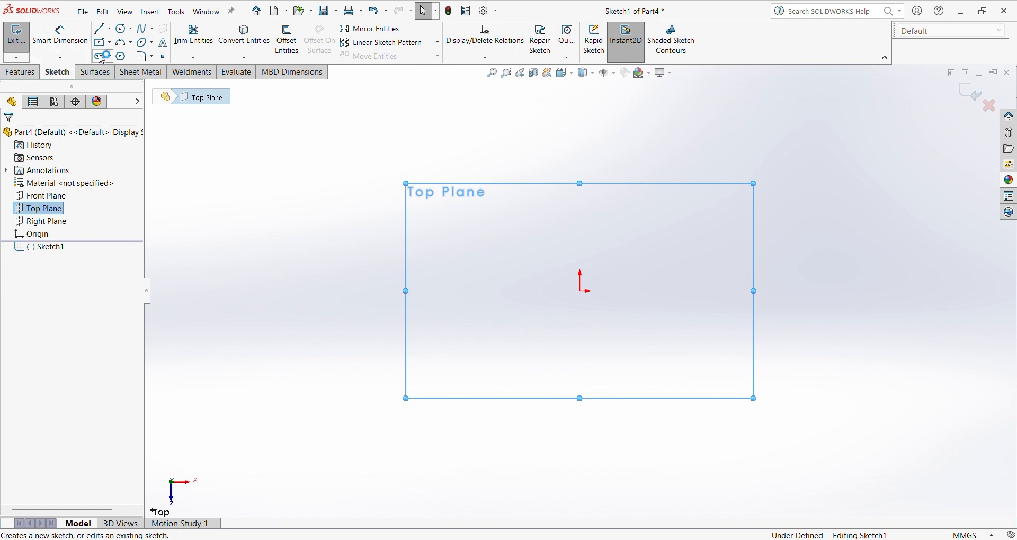
{"action": "left_click", "coordinate": [109, 57]}
{"action": "left_click", "coordinate": [119, 69]}
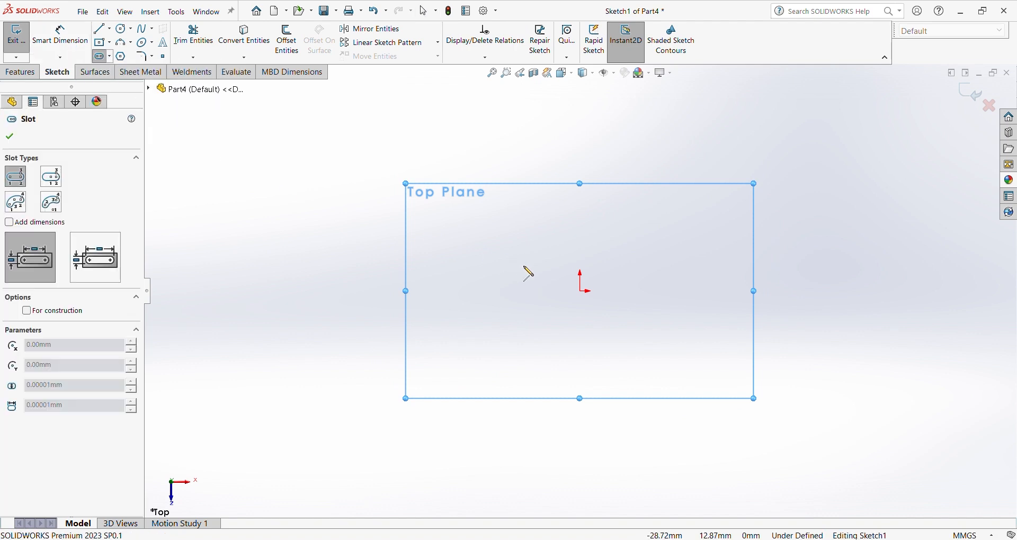
{"action": "left_click", "coordinate": [581, 291]}
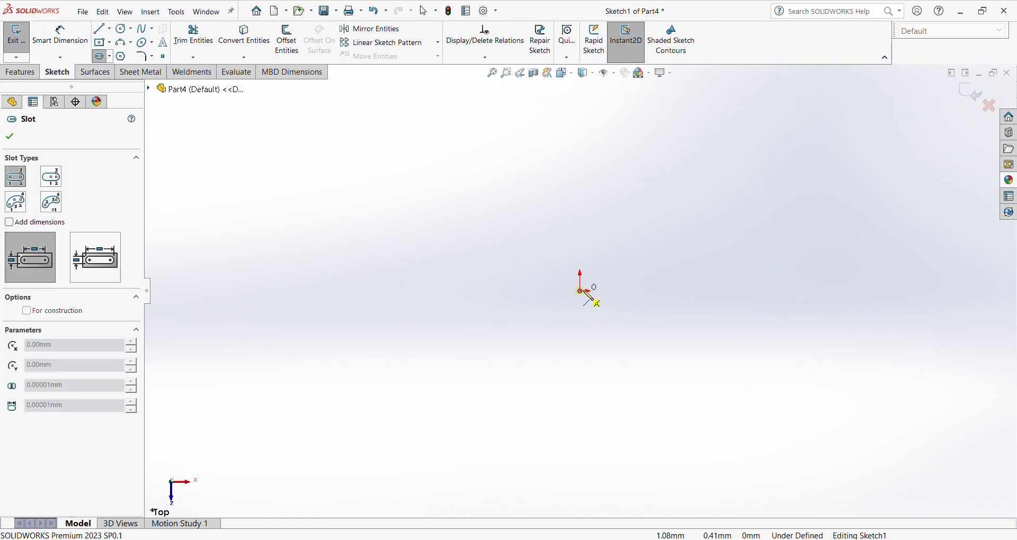
{"action": "left_click", "coordinate": [861, 291]}
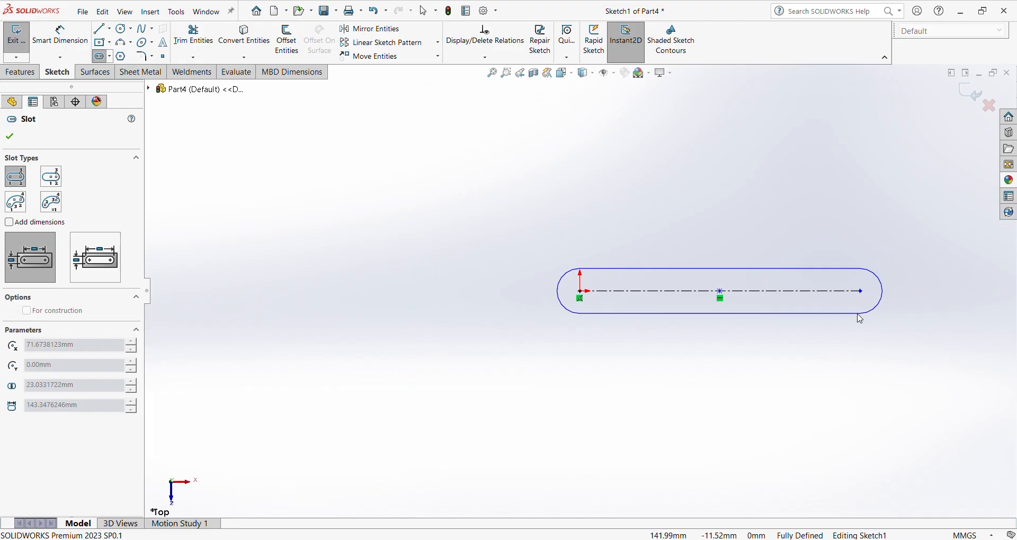
{"action": "left_click", "coordinate": [861, 353]}
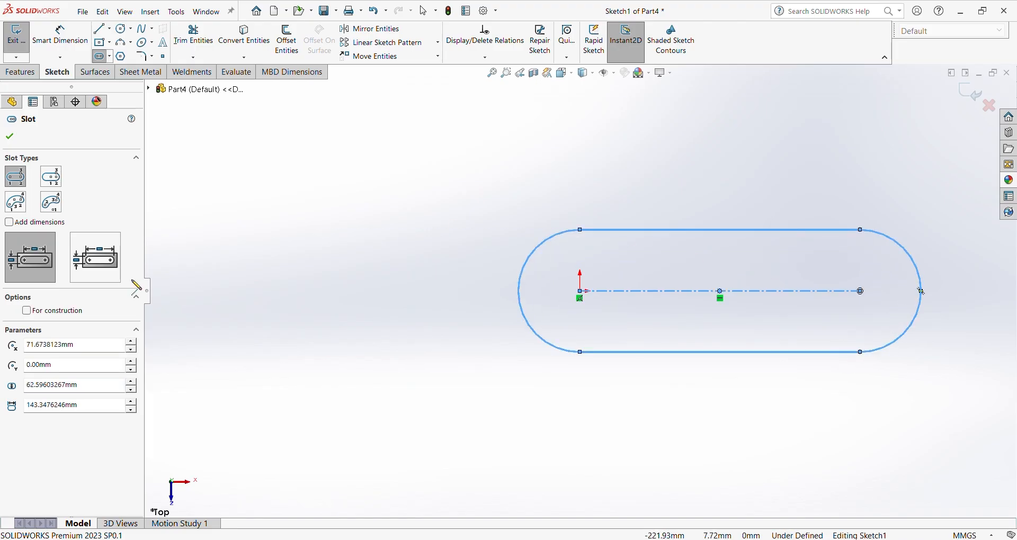
{"action": "left_click", "coordinate": [10, 136]}
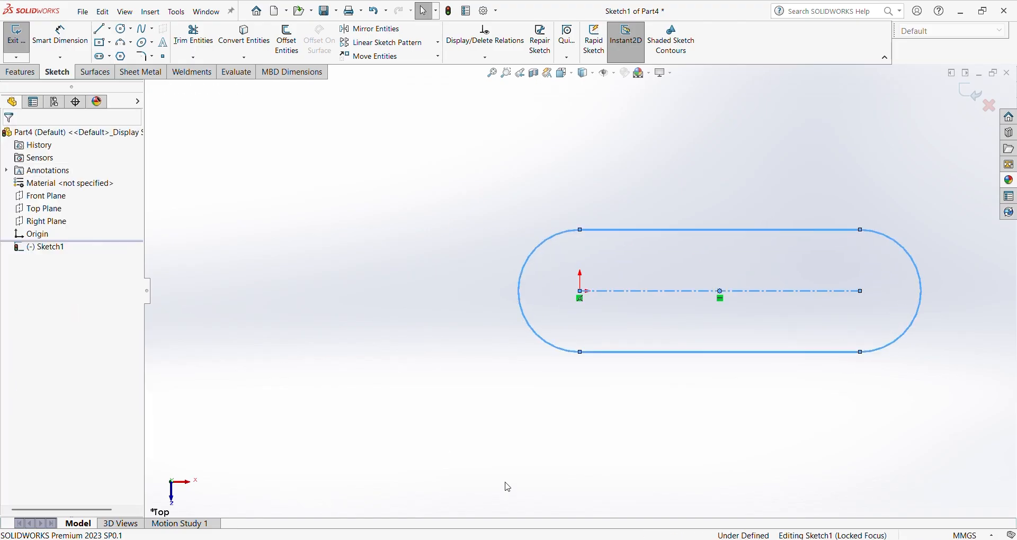
Dimension the slot with an end radius of 10 mm and a centre-to-centre distance of 39.7 mm.
{"action": "left_click", "coordinate": [530, 332]}
{"action": "left_click", "coordinate": [469, 342]}
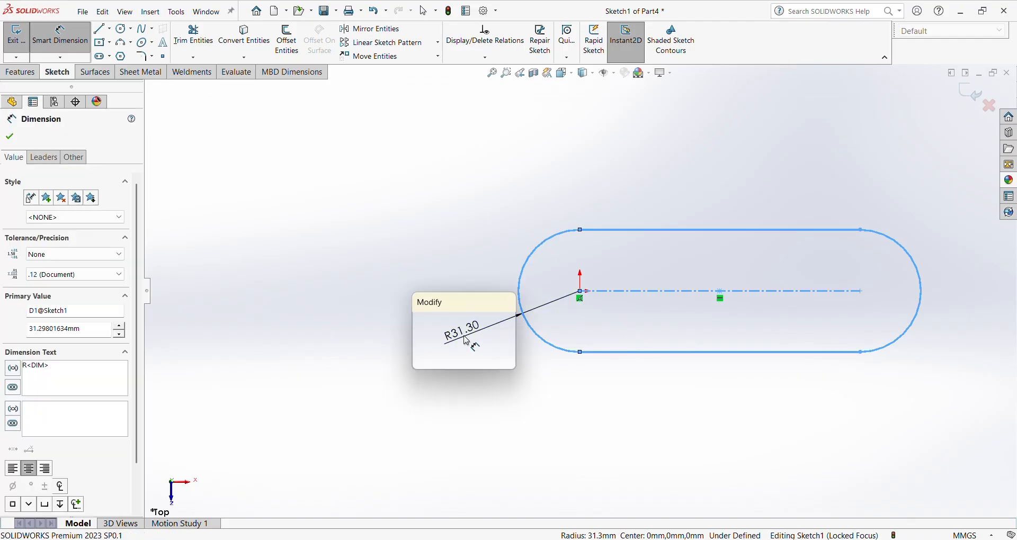
{"action": "type", "text": "10"}
{"action": "key", "text": "Return"}
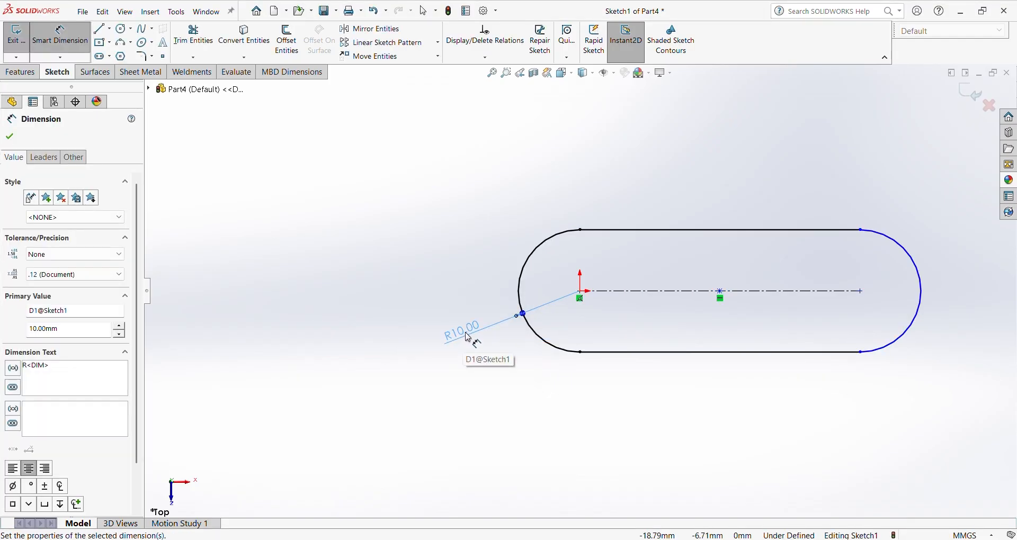
{"action": "left_click", "coordinate": [623, 300]}
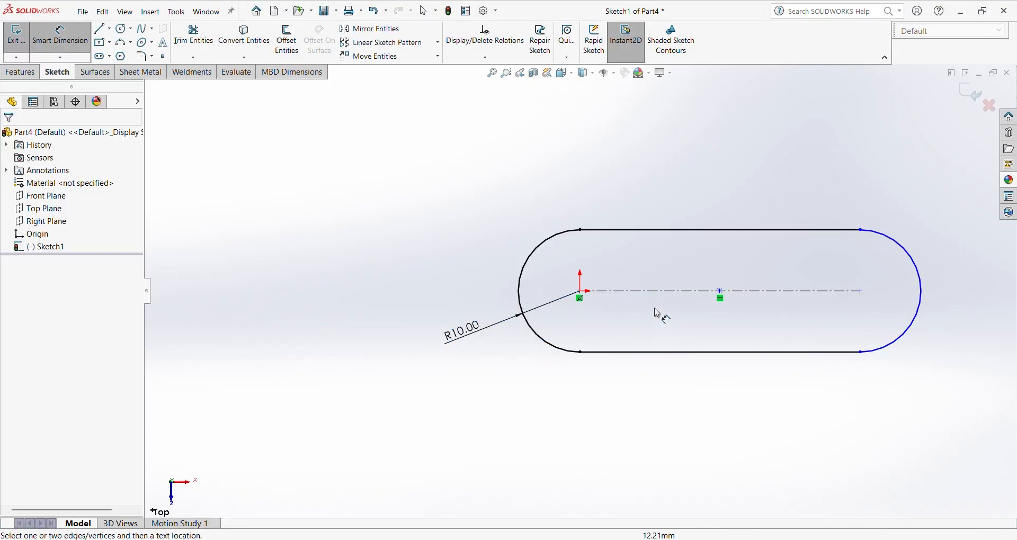
{"action": "left_click", "coordinate": [662, 293]}
{"action": "left_click", "coordinate": [676, 398]}
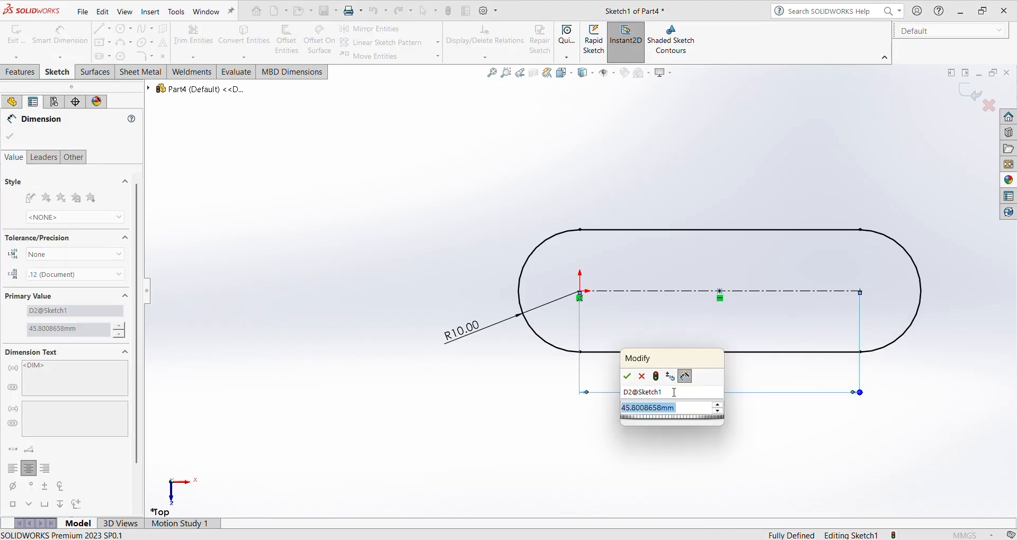
{"action": "type", "text": "39.7"}
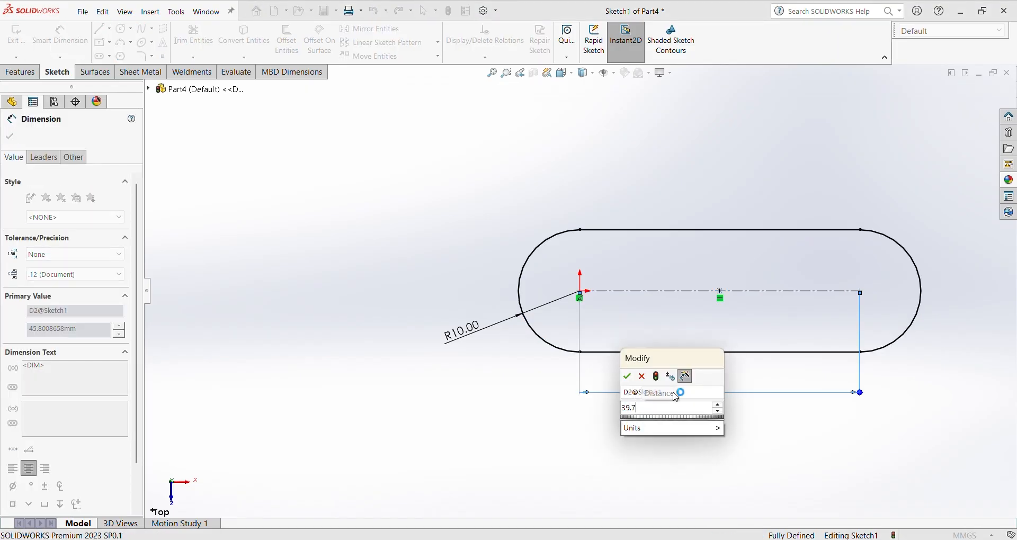
{"action": "key", "text": "Return"}
Draw a circle about 14 mm in diameter at the origin and one about 9.7 mm at the slot's other arc centre.
{"action": "left_click", "coordinate": [122, 28]}
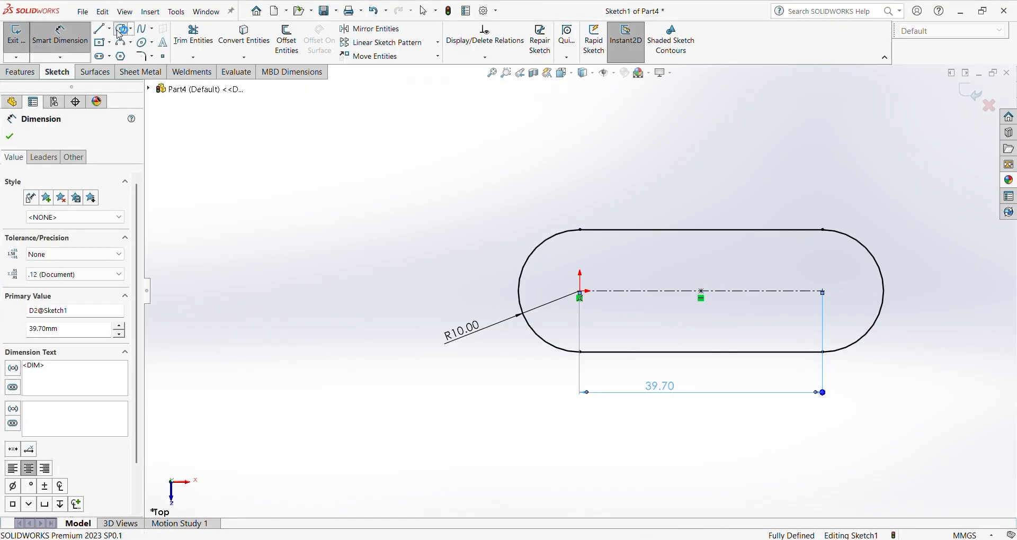
{"action": "left_click", "coordinate": [581, 291]}
{"action": "left_click", "coordinate": [609, 322]}
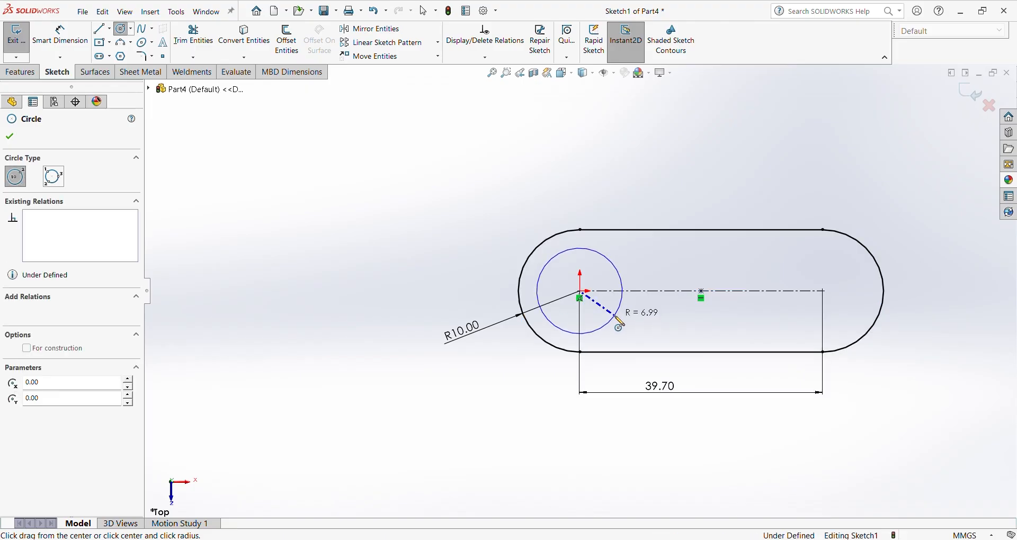
{"action": "left_click", "coordinate": [823, 291]}
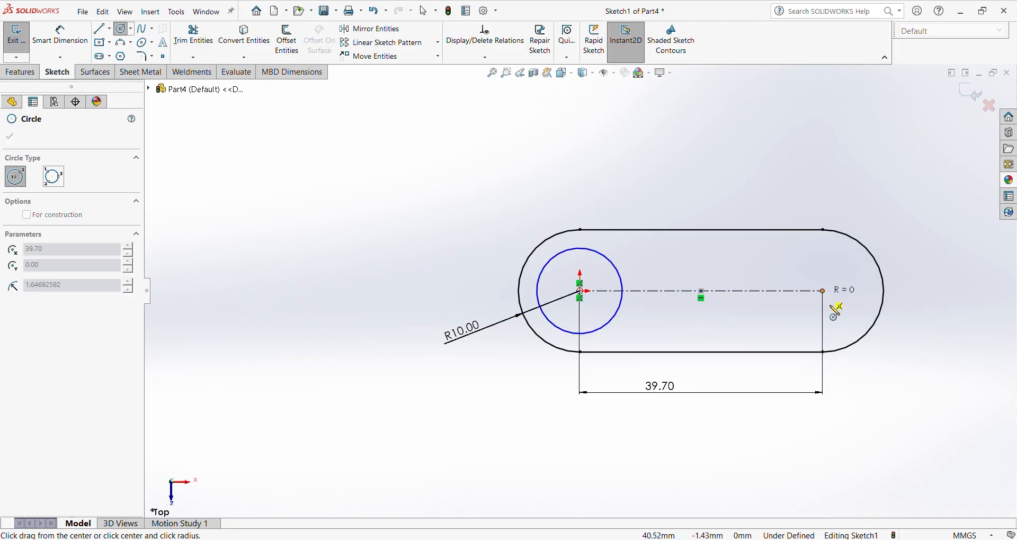
{"action": "left_click", "coordinate": [837, 317]}
Dimension the circle at the slot end away from the origin, with a final diameter of 10.1 mm.
{"action": "right_click_drag", "start_coordinate": [851, 337], "coordinate": [852, 268]}
{"action": "left_click", "coordinate": [852, 281]}
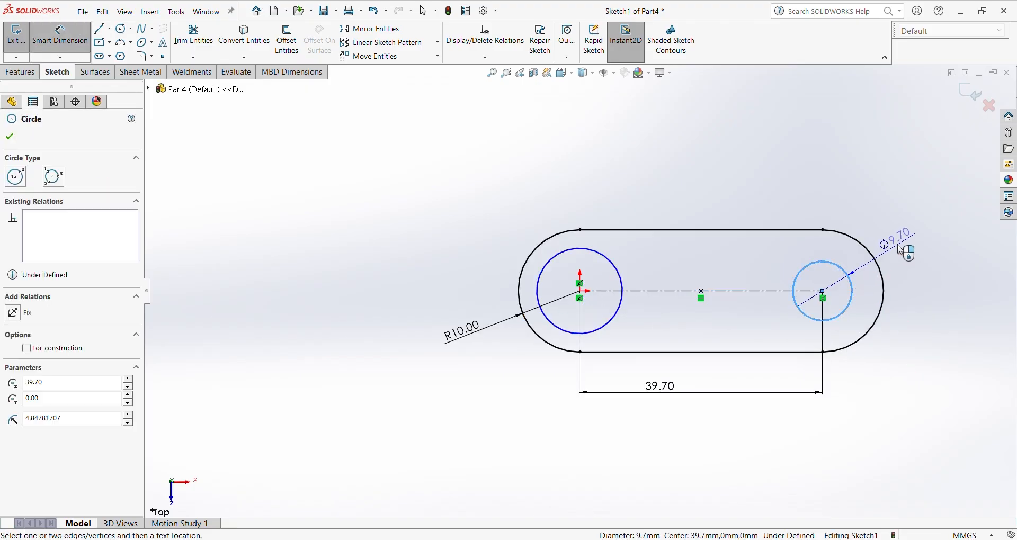
{"action": "left_click", "coordinate": [900, 245]}
{"action": "type", "text": "10"}
{"action": "key", "text": "Return"}
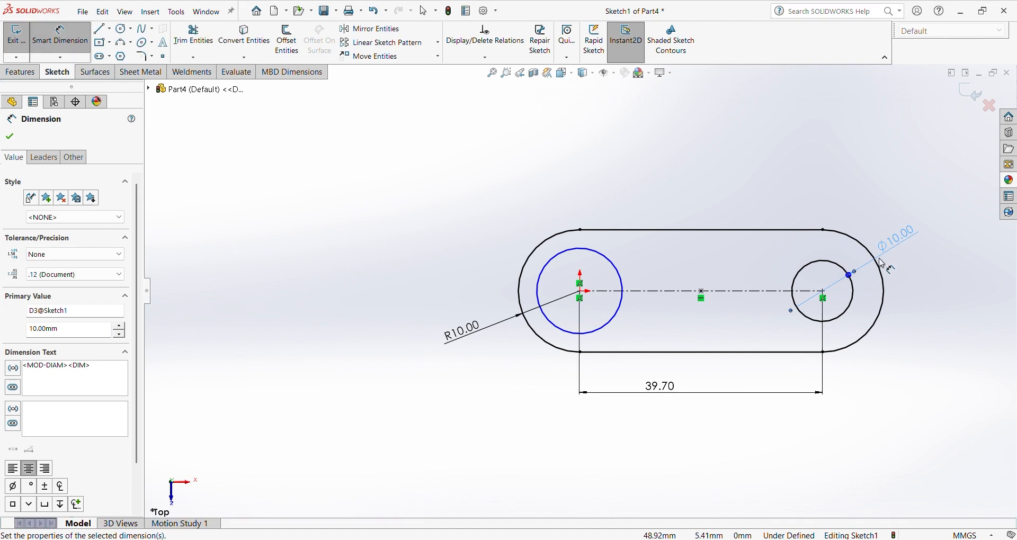
{"action": "double_click", "coordinate": [900, 241]}
{"action": "type", "text": "10.1"}
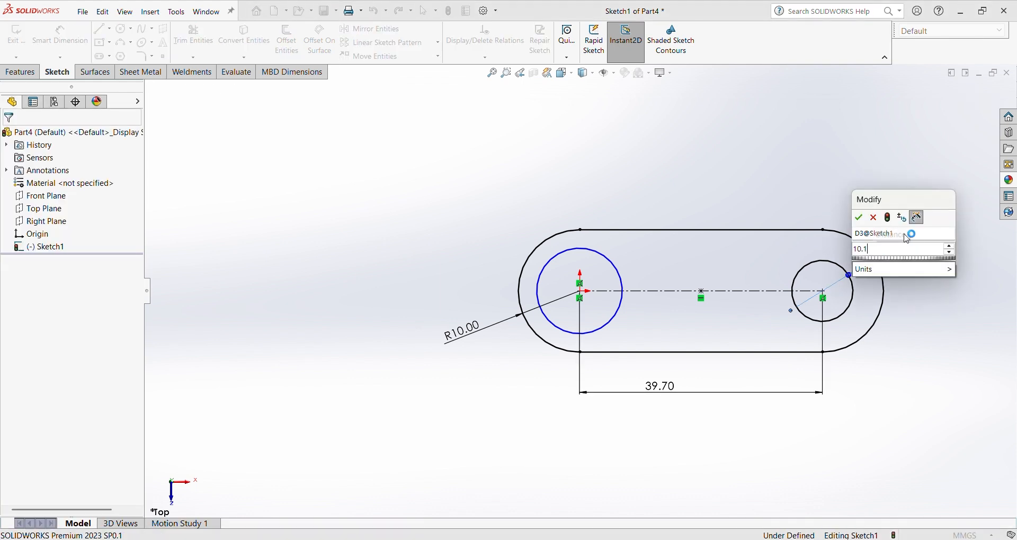
{"action": "key", "text": "Return"}
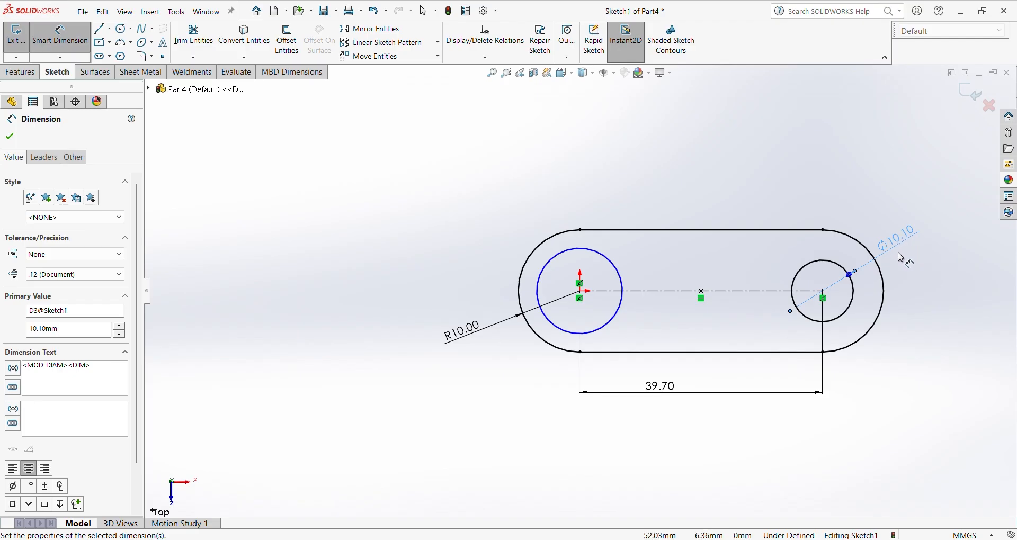
Make the circle at the origin equal to the 10.1 mm circle.
{"action": "key", "text": "Escape"}
{"action": "left_click", "coordinate": [854, 298]}
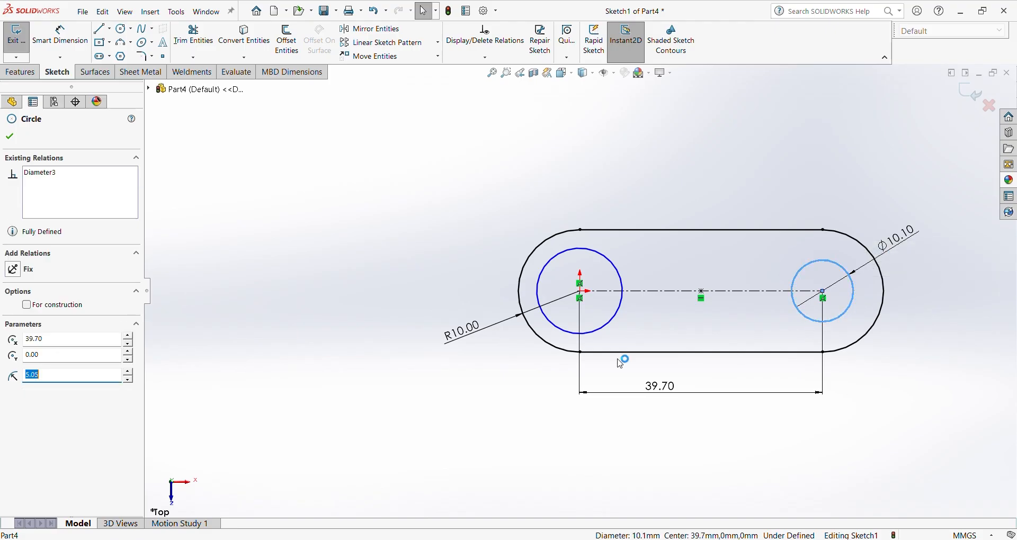
{"action": "left_click", "coordinate": [596, 334], "text": "ctrl"}
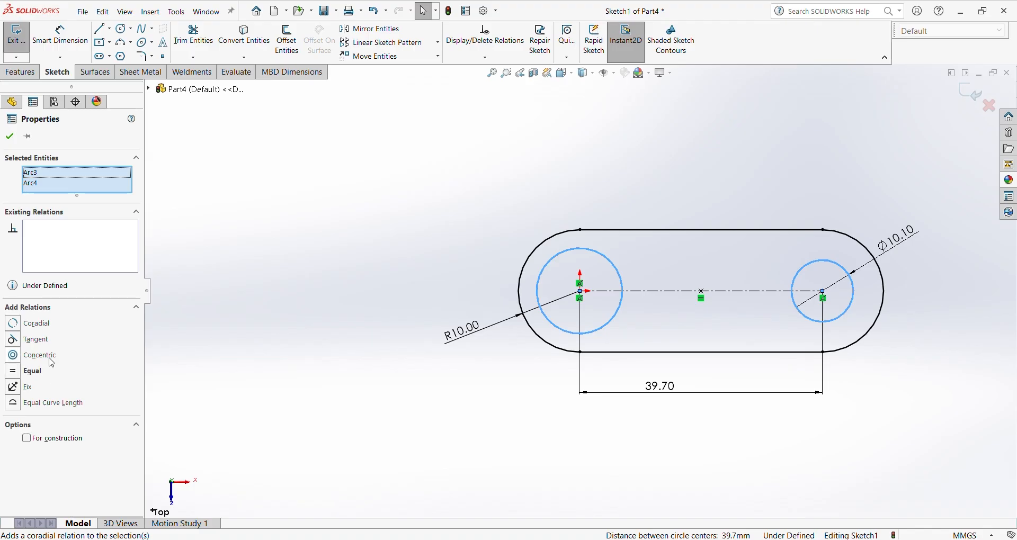
{"action": "left_click", "coordinate": [42, 374]}
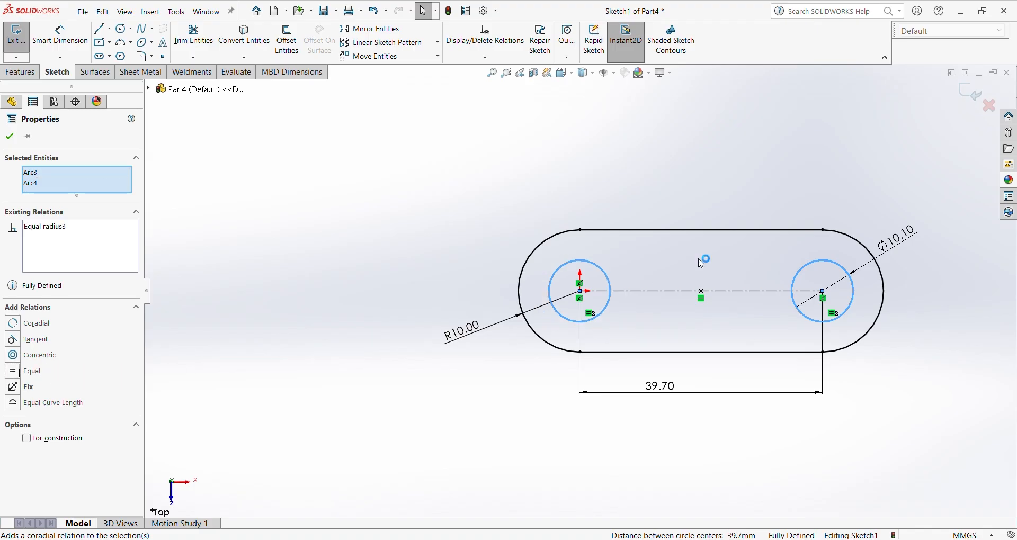
{"action": "left_click", "coordinate": [581, 184]}
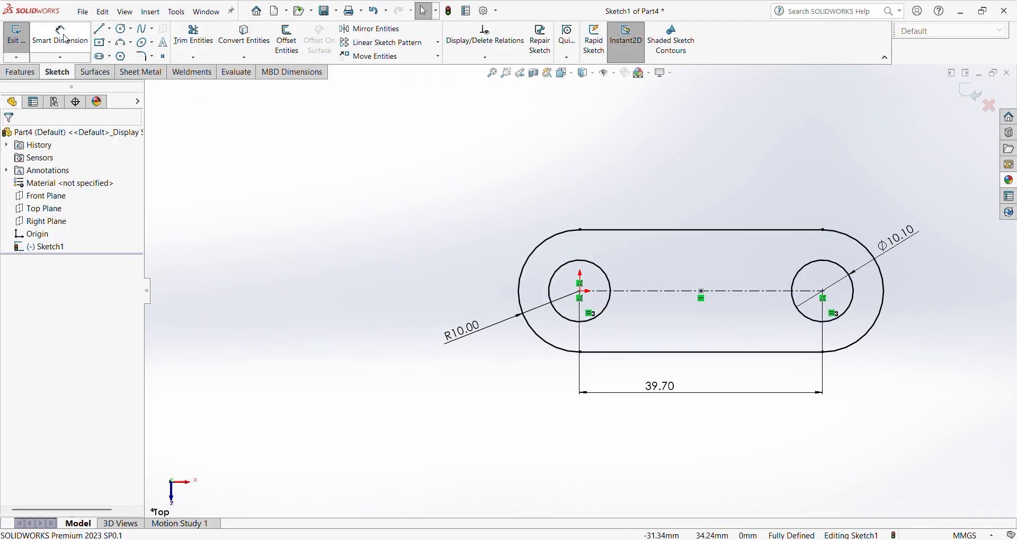
Extrude the slot profile with its two holes to a blind depth of 2.7 mm.
{"action": "left_click", "coordinate": [22, 35]}
{"action": "left_click", "coordinate": [22, 38]}
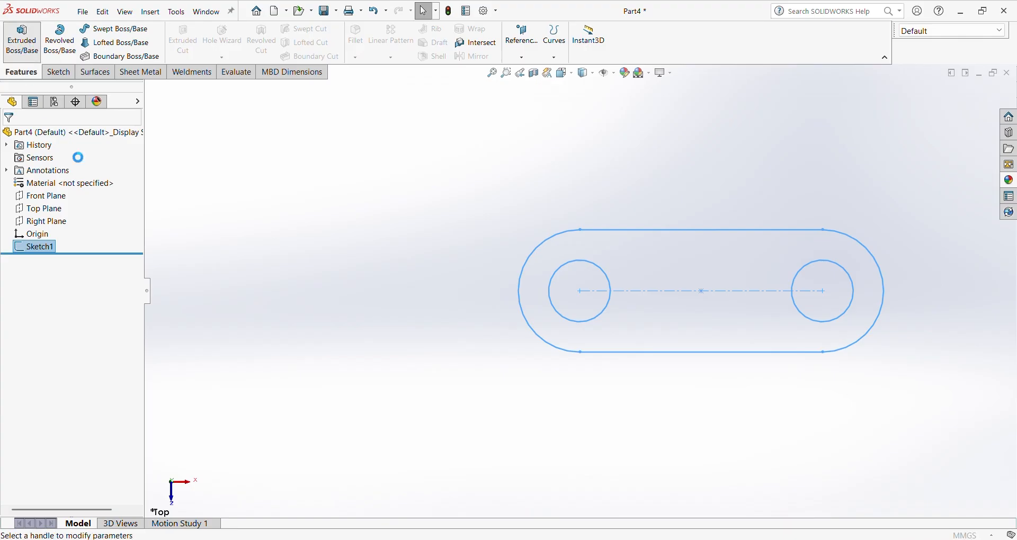
{"action": "type", "text": "2.7"}
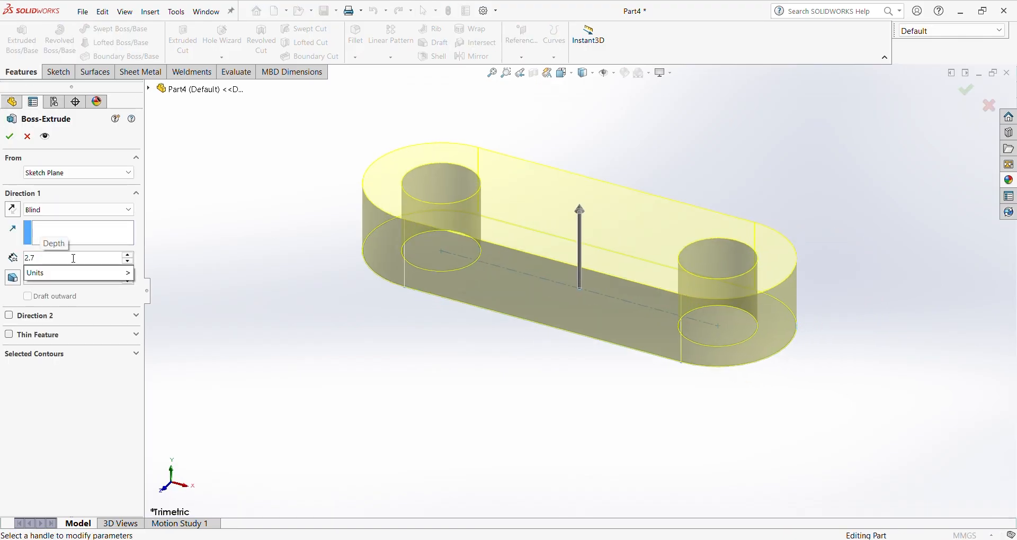
{"action": "key", "text": "Return"}
{"action": "key", "text": "Return"}
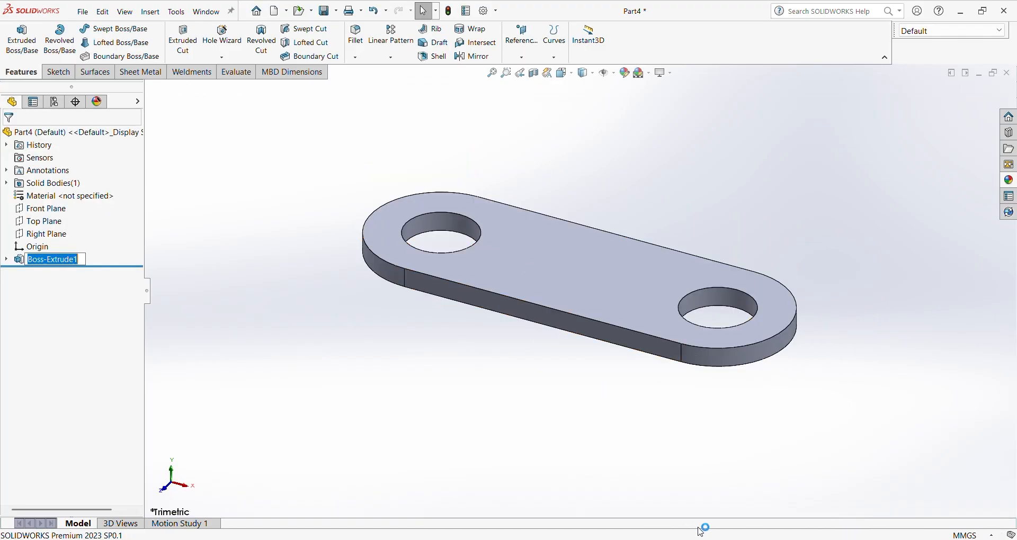
Open a new sketch on the upper face of the plate and start the Center Rectangle tool.
{"action": "left_click", "coordinate": [596, 294]}
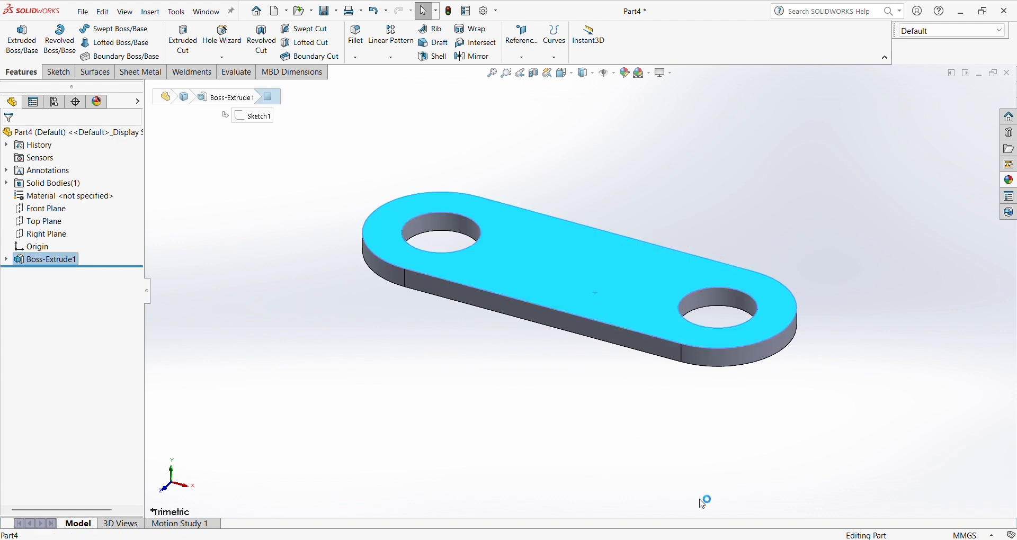
{"action": "key", "text": "alt+Tab"}
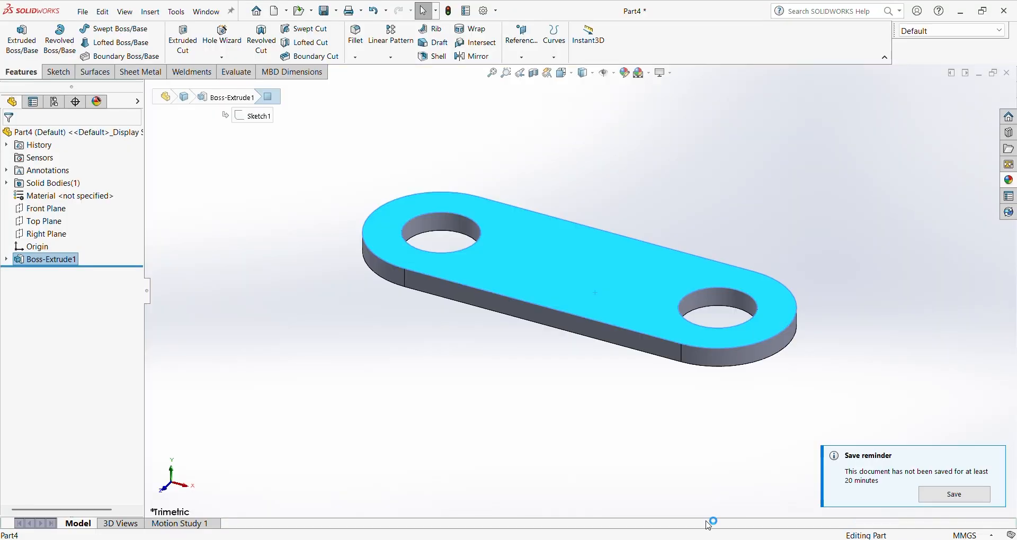
{"action": "left_click", "coordinate": [589, 286]}
{"action": "middle_click_drag", "start_coordinate": [529, 341], "coordinate": [548, 238]}
{"action": "left_click", "coordinate": [512, 285]}
{"action": "middle_click_drag", "start_coordinate": [513, 284], "coordinate": [466, 283]}
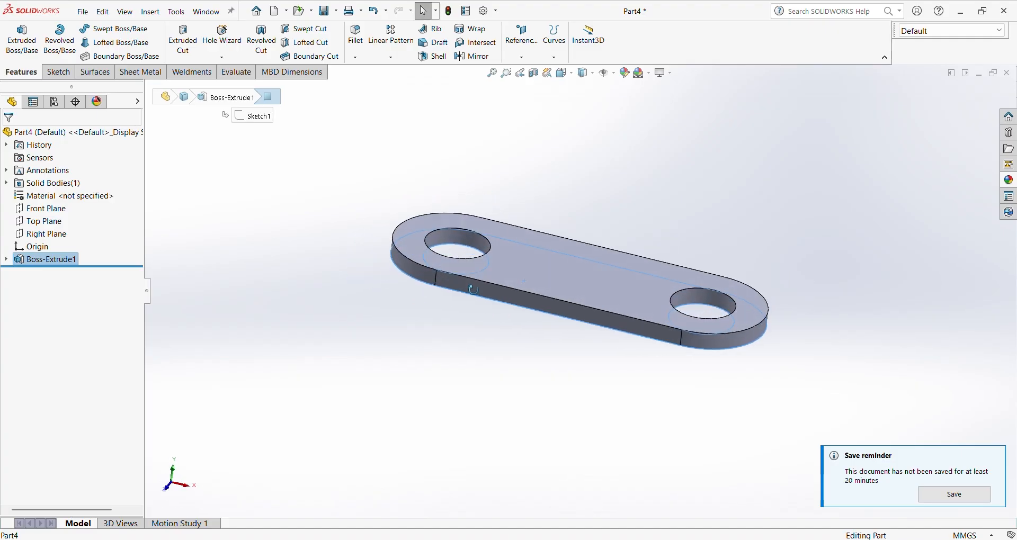
{"action": "left_click", "coordinate": [528, 263]}
{"action": "left_click", "coordinate": [574, 236]}
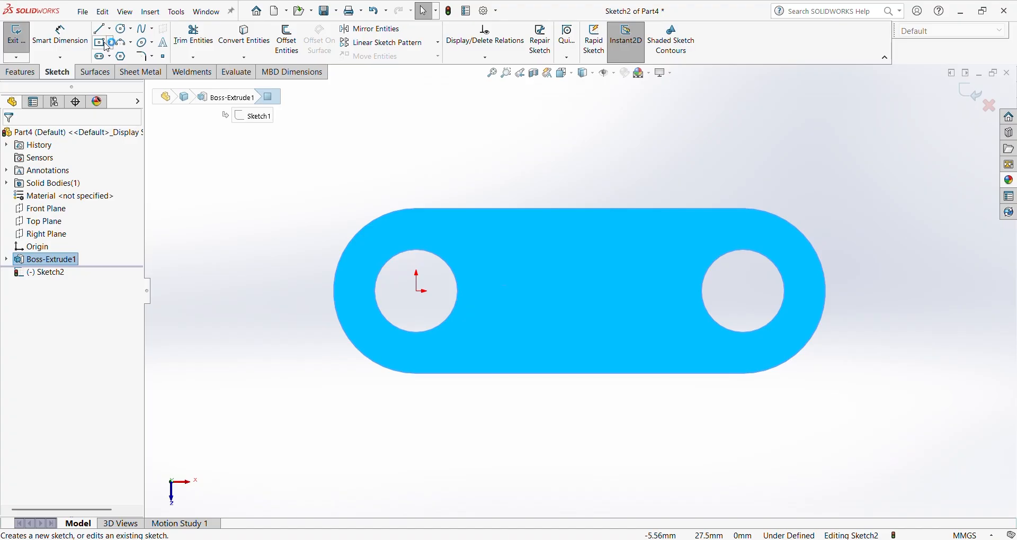
{"action": "left_click", "coordinate": [105, 45]}
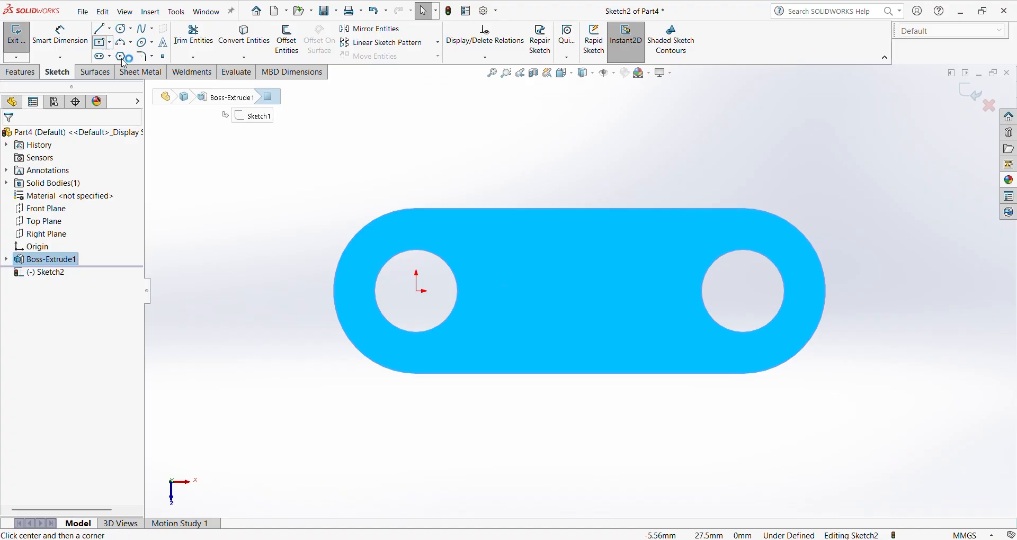
Sketch two corner rectangles side by side between the holes, each spanning the plate's full width from edge to edge.
{"action": "left_click", "coordinate": [487, 209]}
{"action": "left_click", "coordinate": [539, 374]}
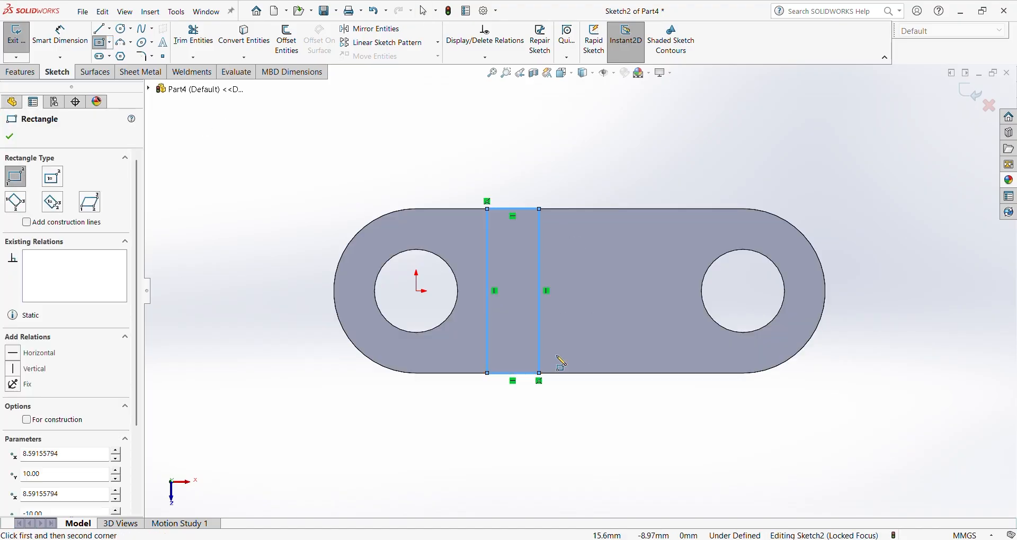
{"action": "left_click", "coordinate": [612, 210]}
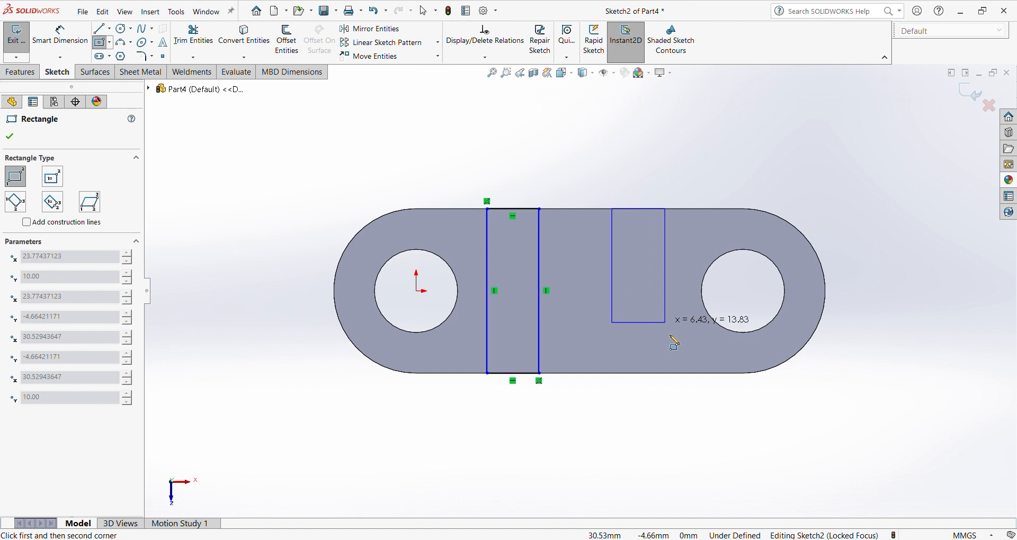
{"action": "left_click", "coordinate": [680, 373]}
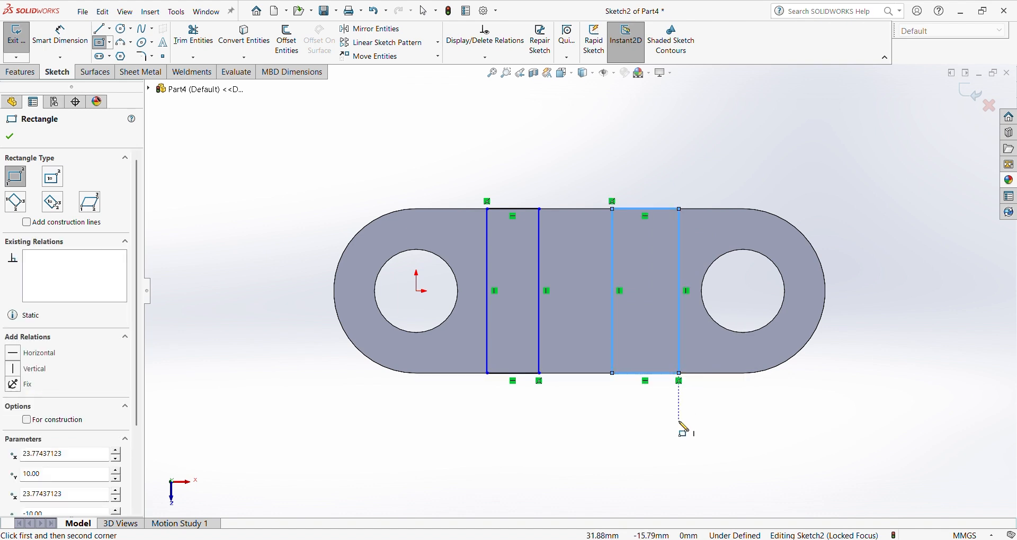
{"action": "right_click", "coordinate": [677, 453]}
{"action": "left_click", "coordinate": [682, 454]}
Draw a vertical centreline between the midpoints of the plate's two long straight edges.
{"action": "key", "text": "l"}
{"action": "left_click", "coordinate": [580, 209]}
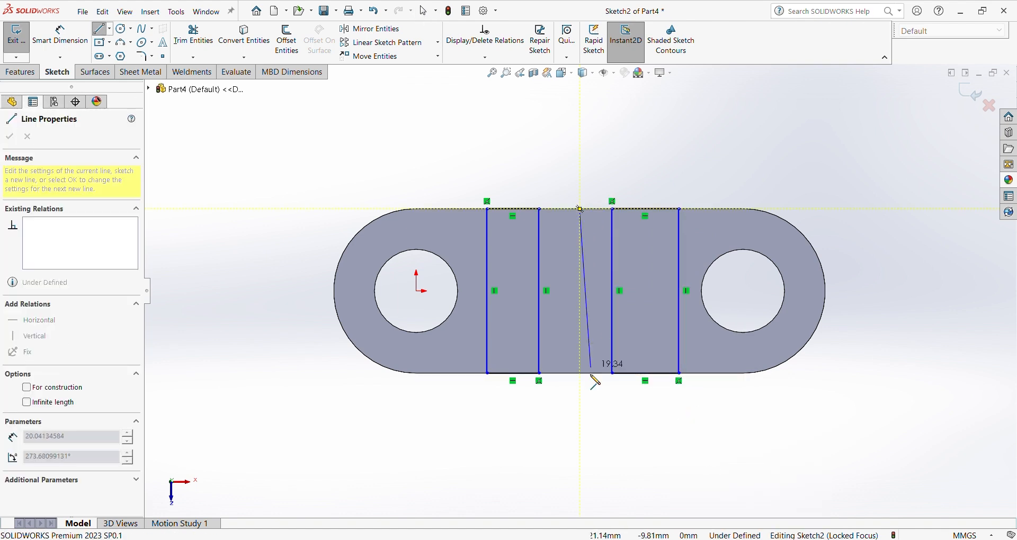
{"action": "left_click", "coordinate": [580, 374]}
{"action": "right_click", "coordinate": [616, 416]}
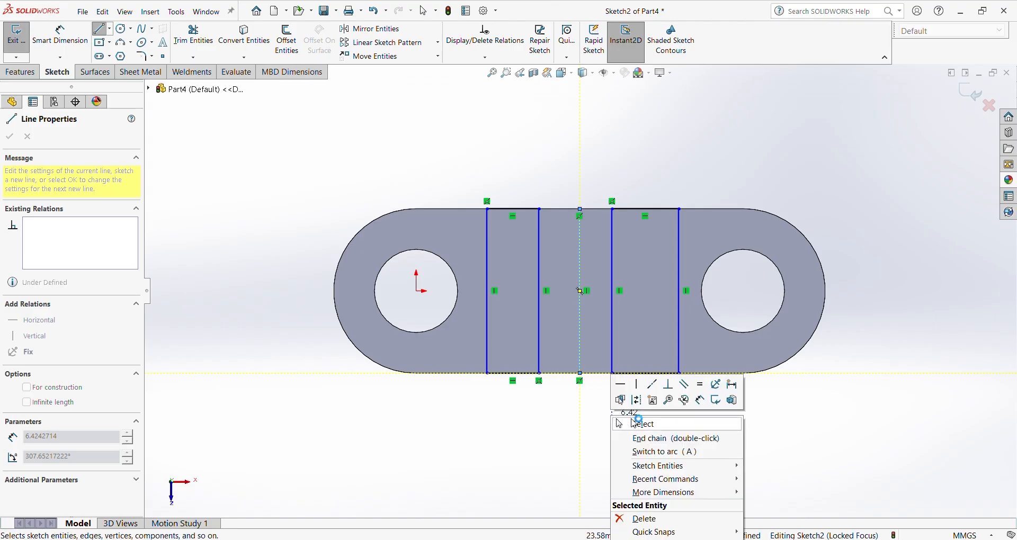
{"action": "left_click", "coordinate": [637, 424]}
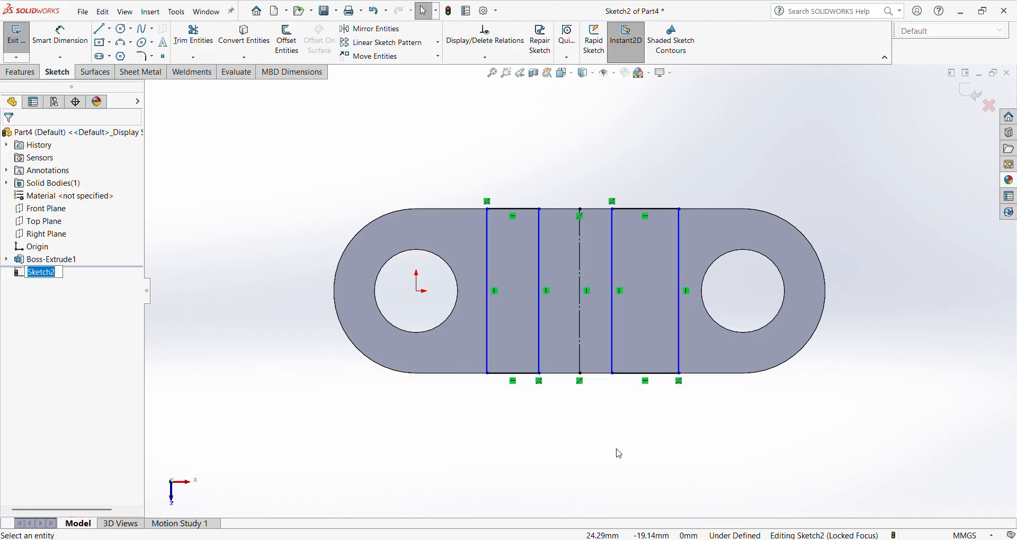
Make the rectangles' inner vertical edges symmetric about the centreline and delete the extra equal relation between them.
{"action": "left_click_drag", "start_coordinate": [669, 344], "coordinate": [531, 336]}
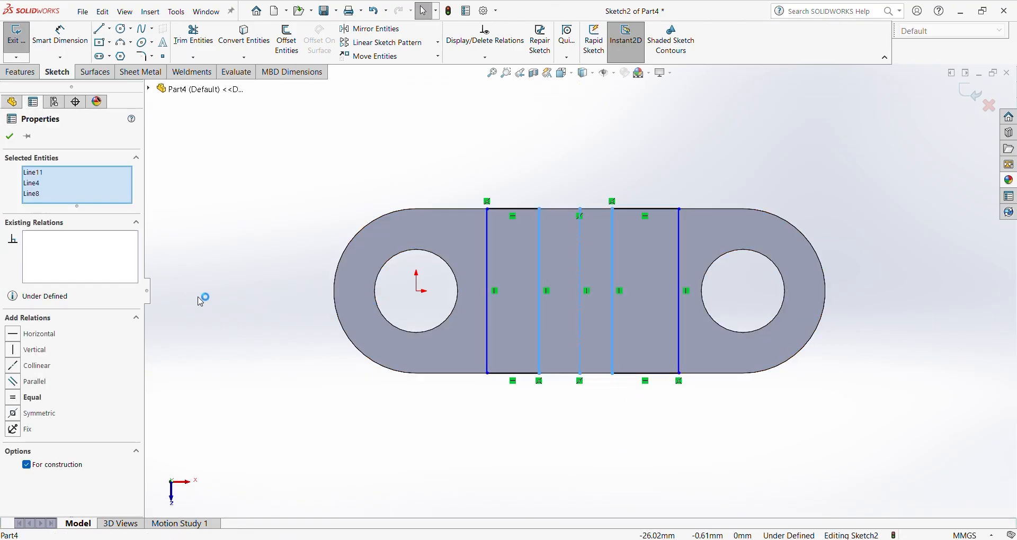
{"action": "left_click", "coordinate": [49, 417]}
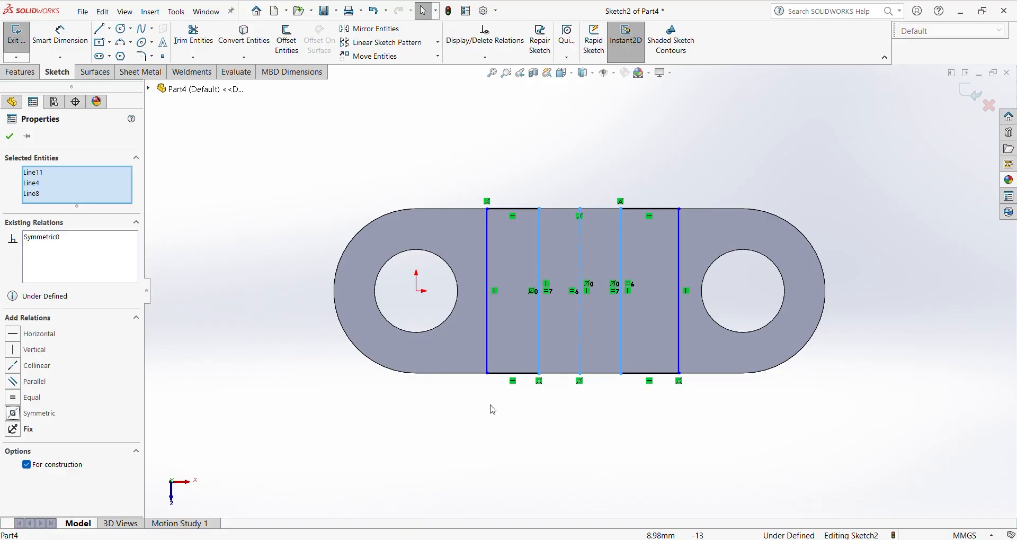
{"action": "left_click", "coordinate": [530, 421]}
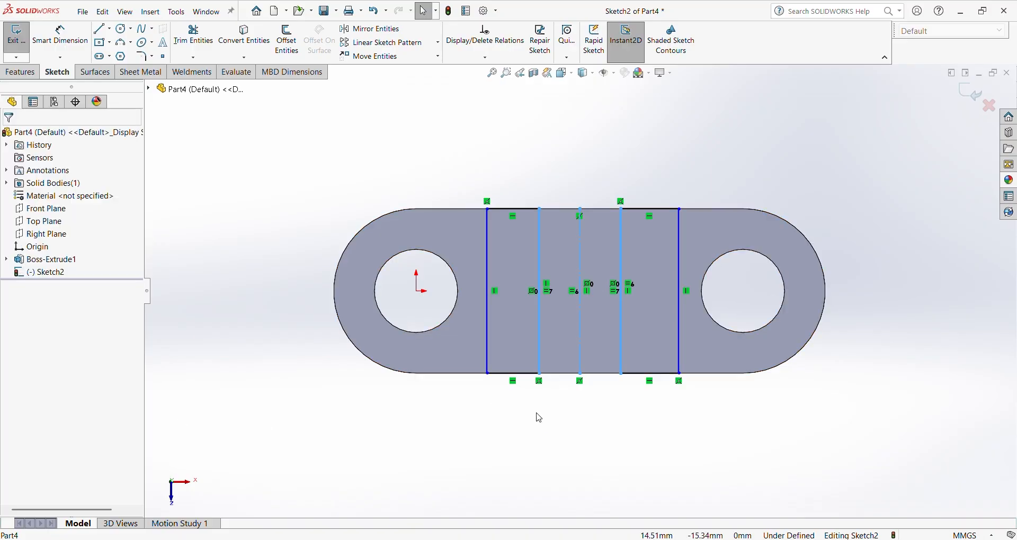
{"action": "left_click", "coordinate": [551, 295]}
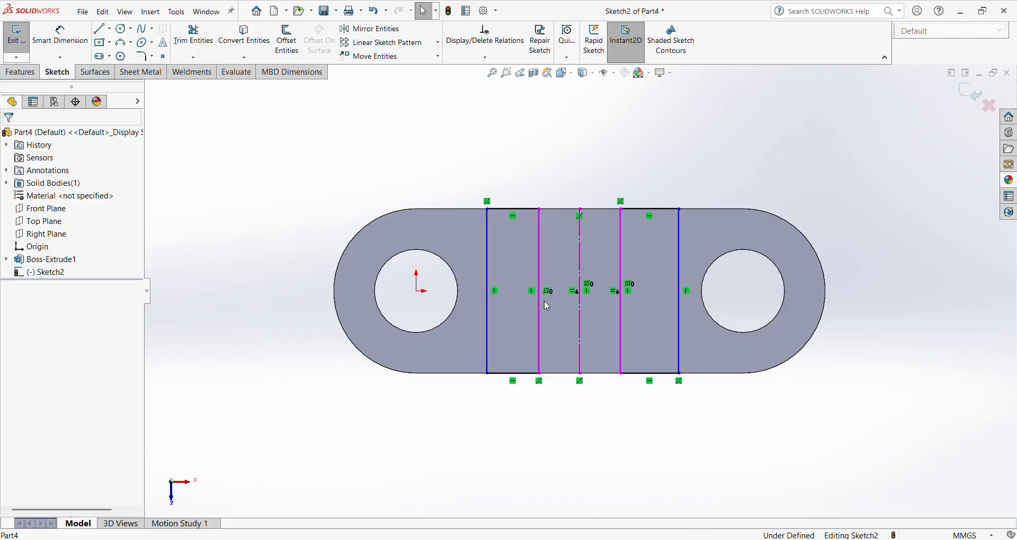
{"action": "key", "text": "Delete"}
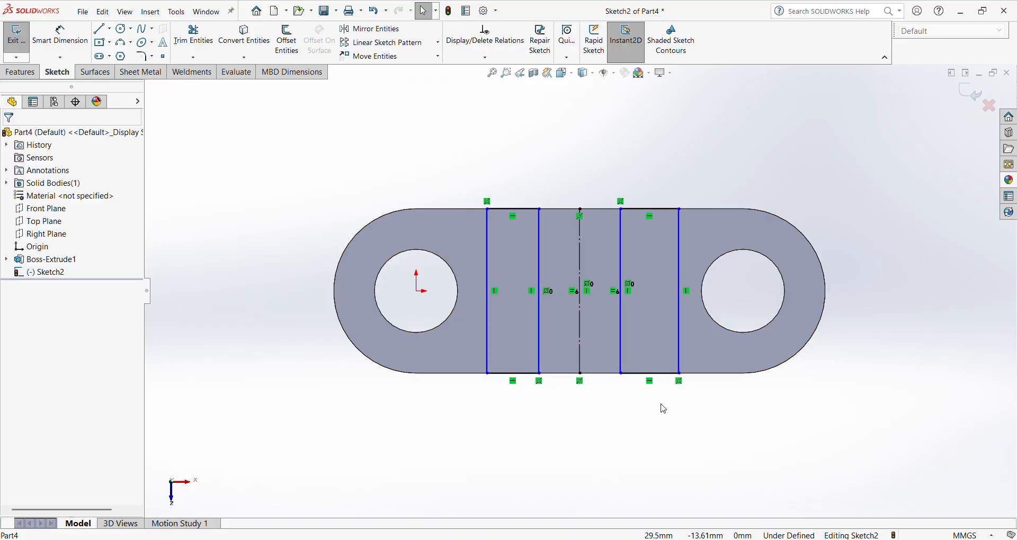
Make the outer vertical edges of the two rectangles symmetric about the centreline.
{"action": "left_click", "coordinate": [680, 351]}
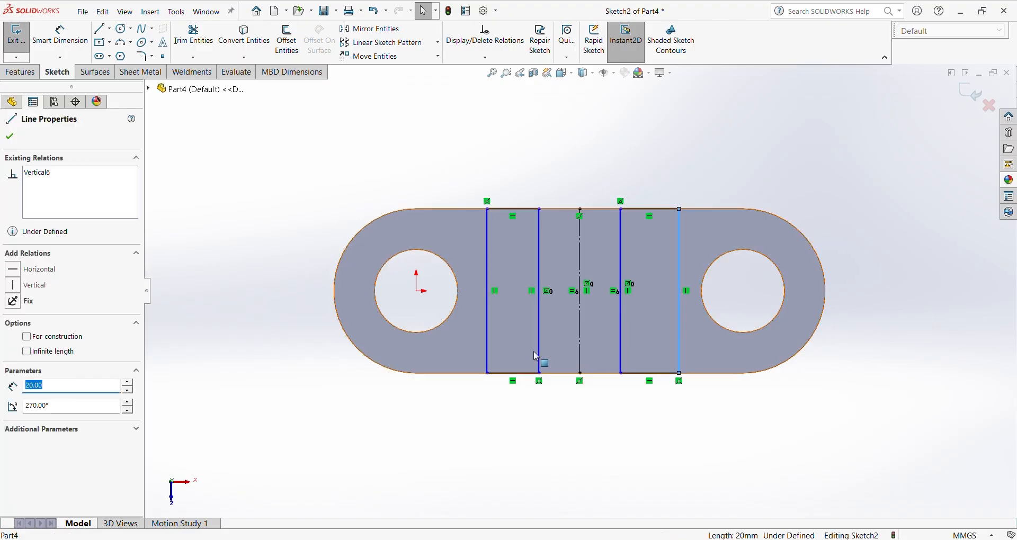
{"action": "left_click", "coordinate": [487, 342], "text": "ctrl"}
{"action": "left_click", "coordinate": [579, 339], "text": "ctrl"}
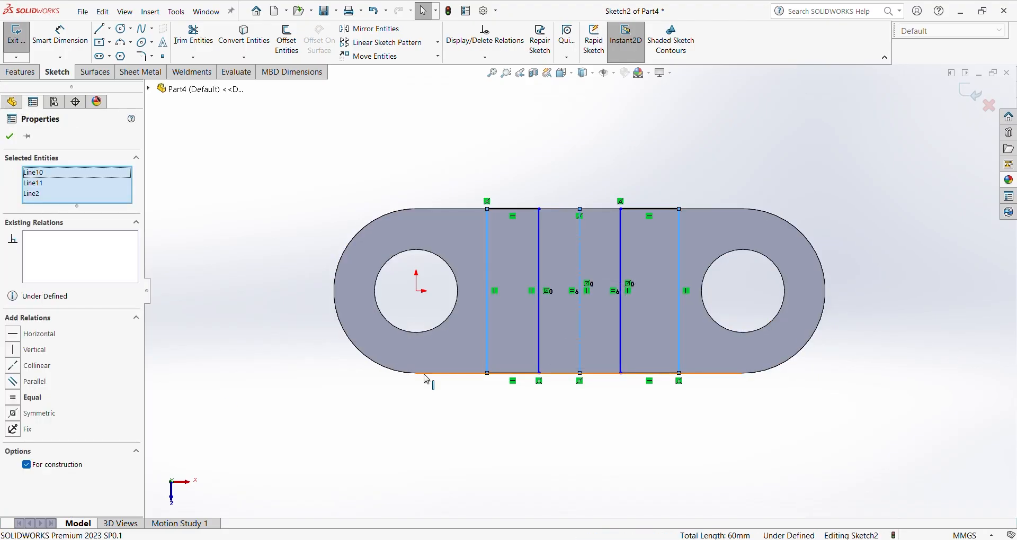
{"action": "left_click", "coordinate": [33, 414]}
{"action": "left_click", "coordinate": [333, 409]}
Check the spacing on the reference drawing and dimension the distance between the rectangles' inner edges as 13.19 mm.
{"action": "right_click_drag", "start_coordinate": [565, 435], "coordinate": [559, 307]}
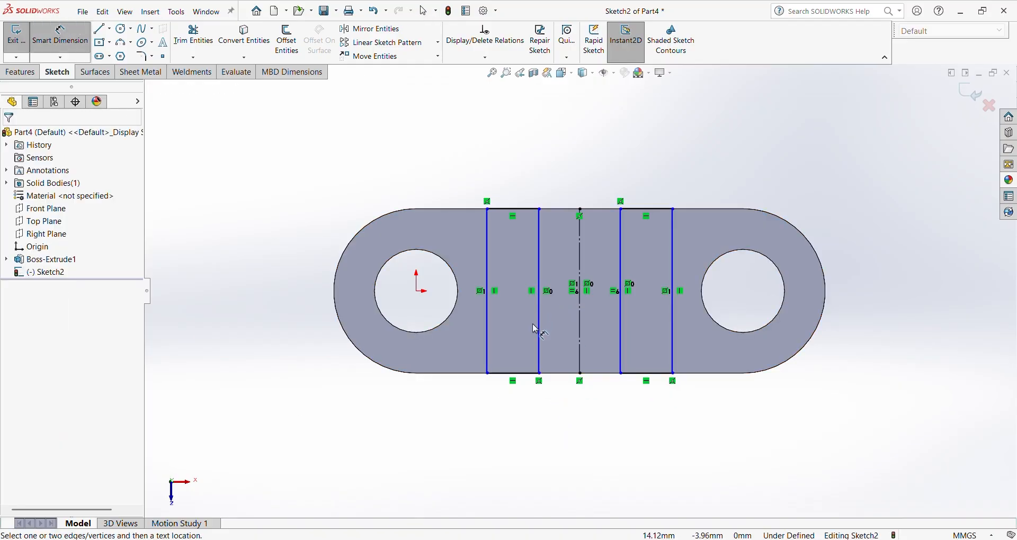
{"action": "key", "text": "alt+Tab"}
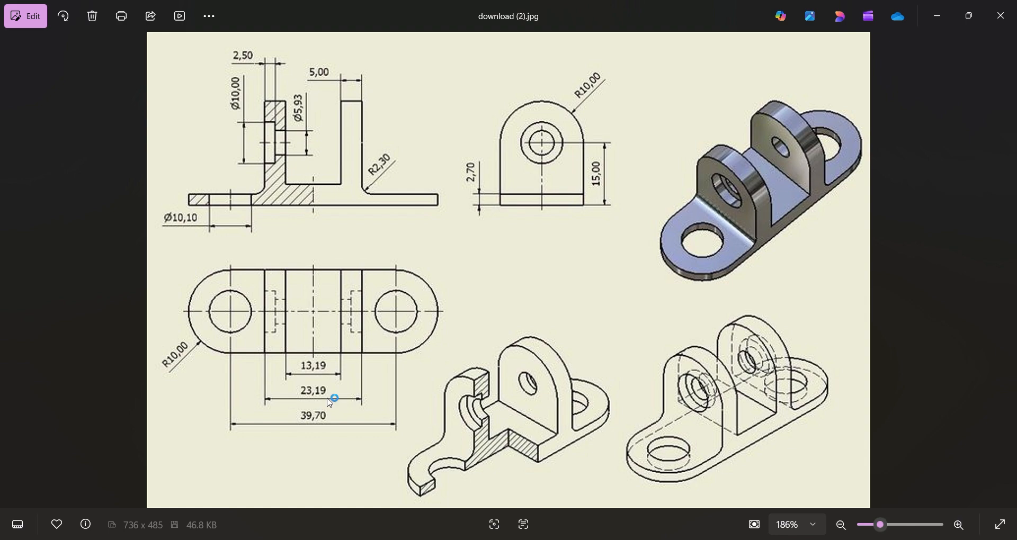
{"action": "key", "text": "alt+Tab"}
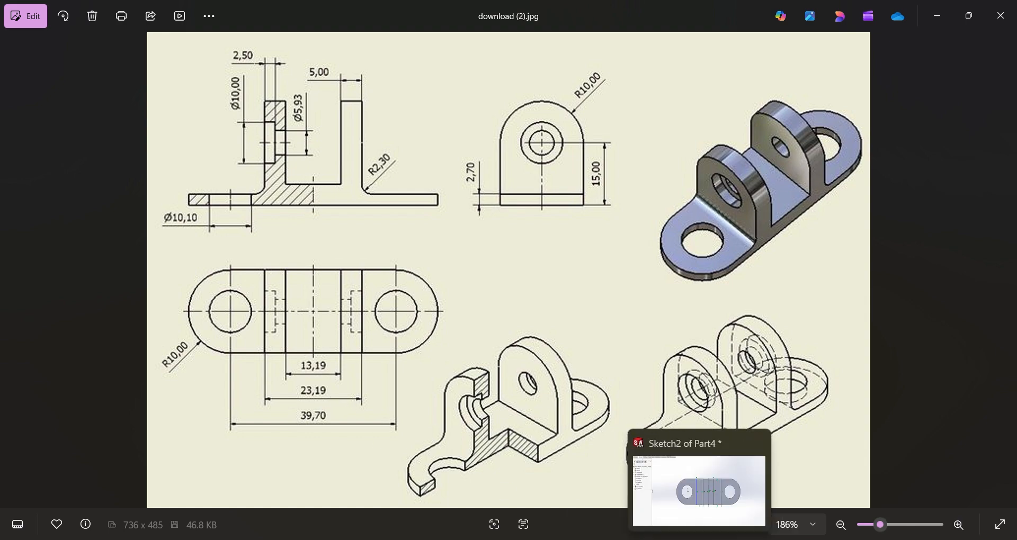
{"action": "left_click", "coordinate": [622, 349]}
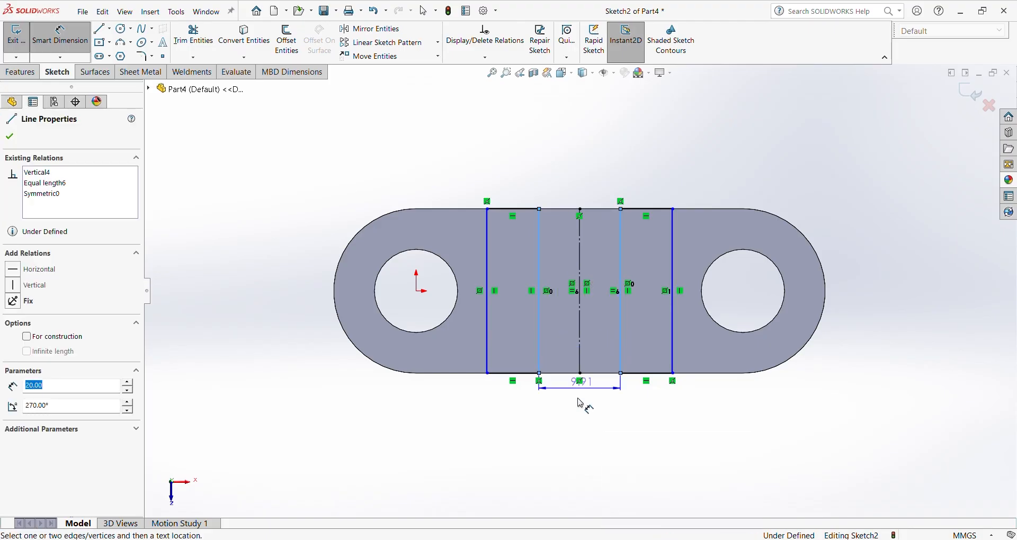
{"action": "left_click", "coordinate": [580, 416]}
{"action": "type", "text": "13.19"}
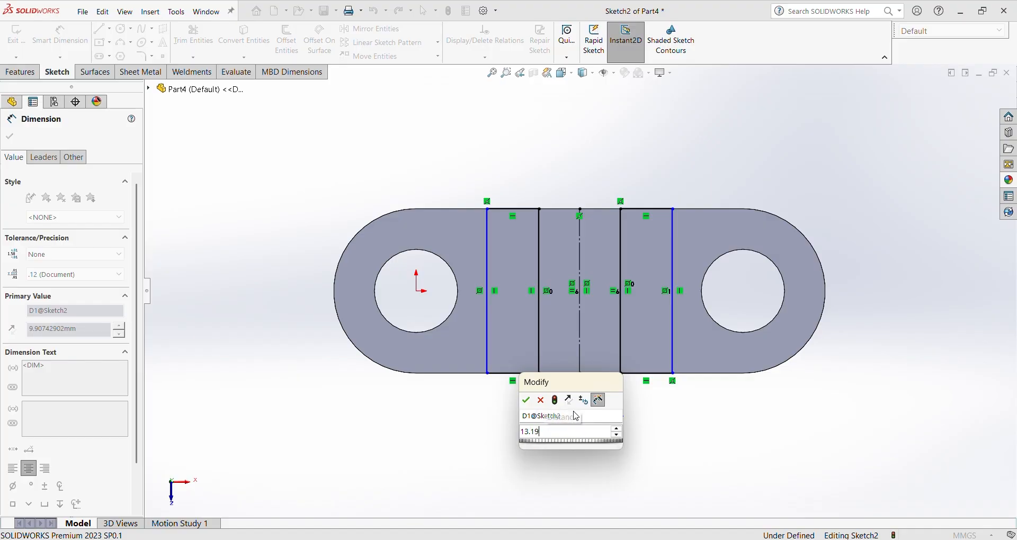
{"action": "key", "text": "Return"}
Dimension the distance between the two rectangles' outer edges as 23.19 mm and leave the dimension command.
{"action": "left_click", "coordinate": [673, 324]}
{"action": "left_click", "coordinate": [488, 319]}
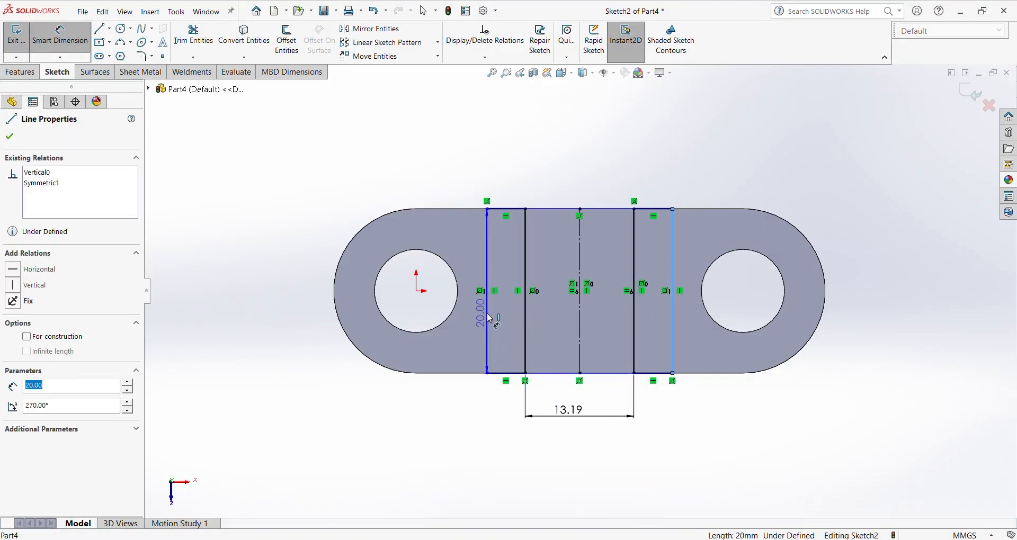
{"action": "left_click", "coordinate": [573, 447]}
{"action": "type", "text": "23.19"}
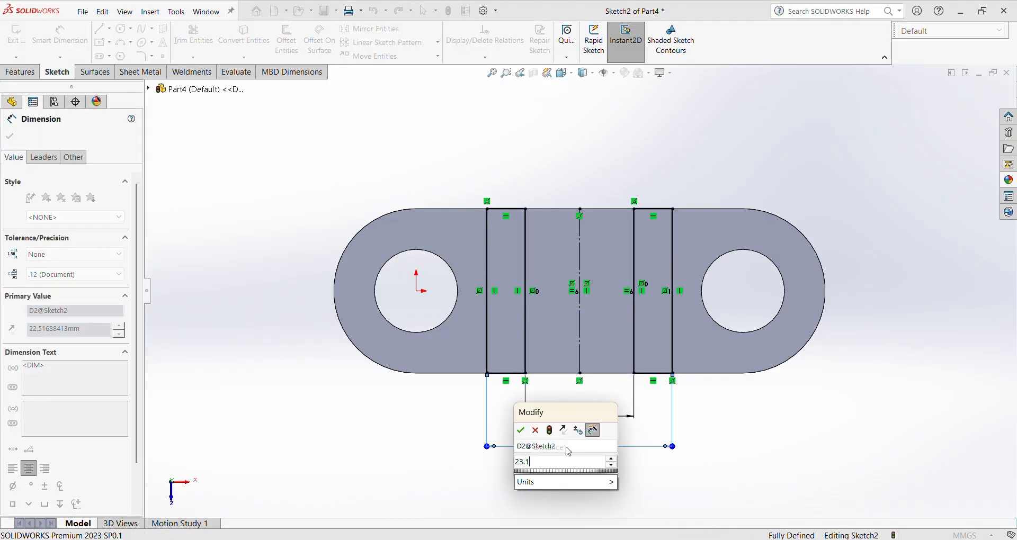
{"action": "key", "text": "Return"}
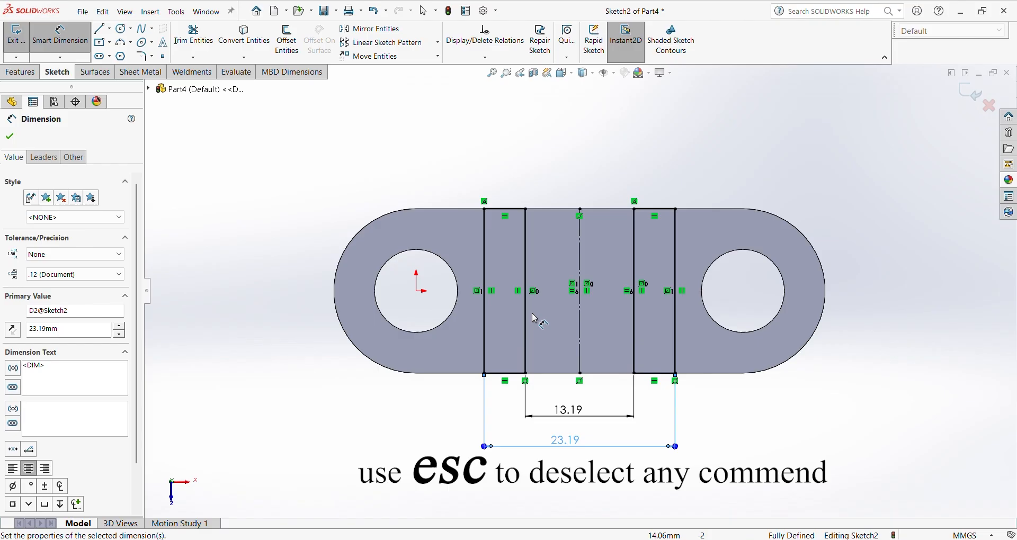
{"action": "left_click", "coordinate": [507, 209]}
{"action": "key", "text": "Escape"}
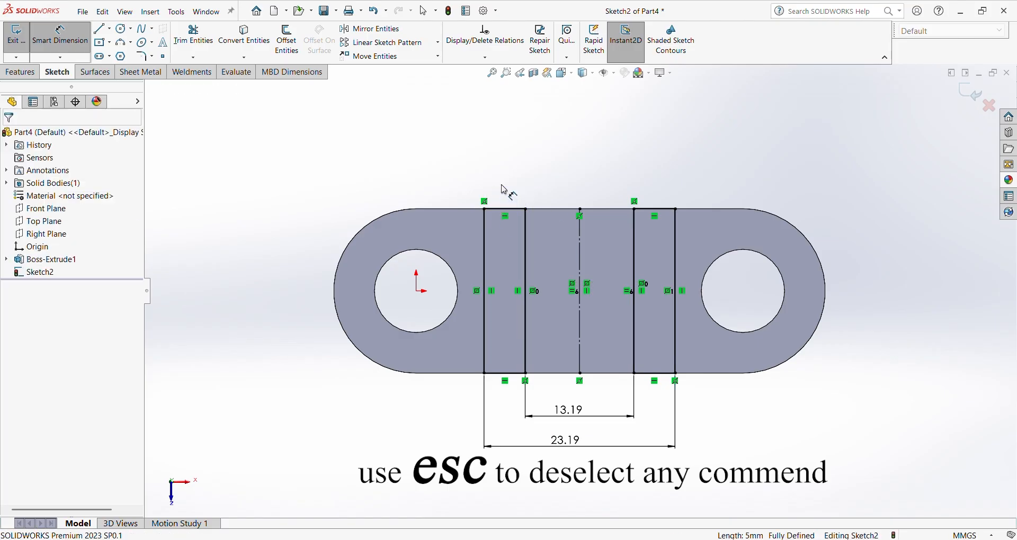
Compare the sketch with the reference drawing and examine the relations on the centreline and rectangle edges.
{"action": "key", "text": "alt+Tab"}
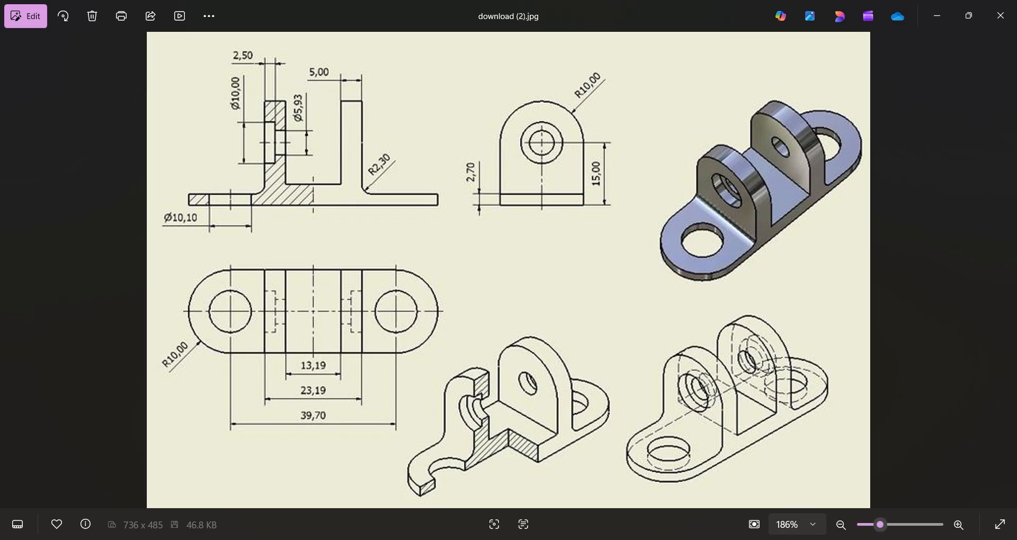
{"action": "key", "text": "alt+Tab"}
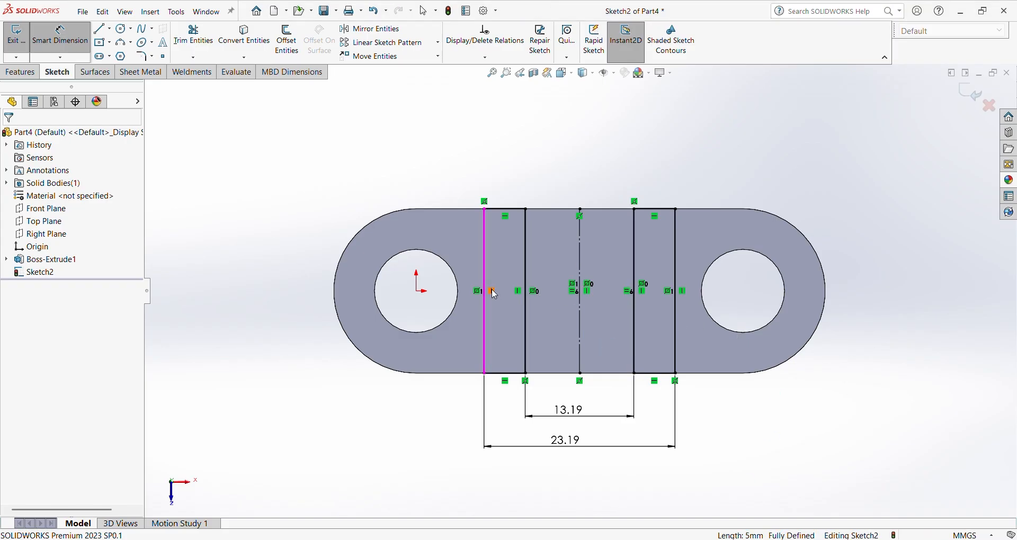
{"action": "scroll", "coordinate": [485, 288], "scroll_direction": "down", "scroll_amount": 3}
{"action": "scroll", "coordinate": [723, 301], "scroll_direction": "down", "scroll_amount": 3}
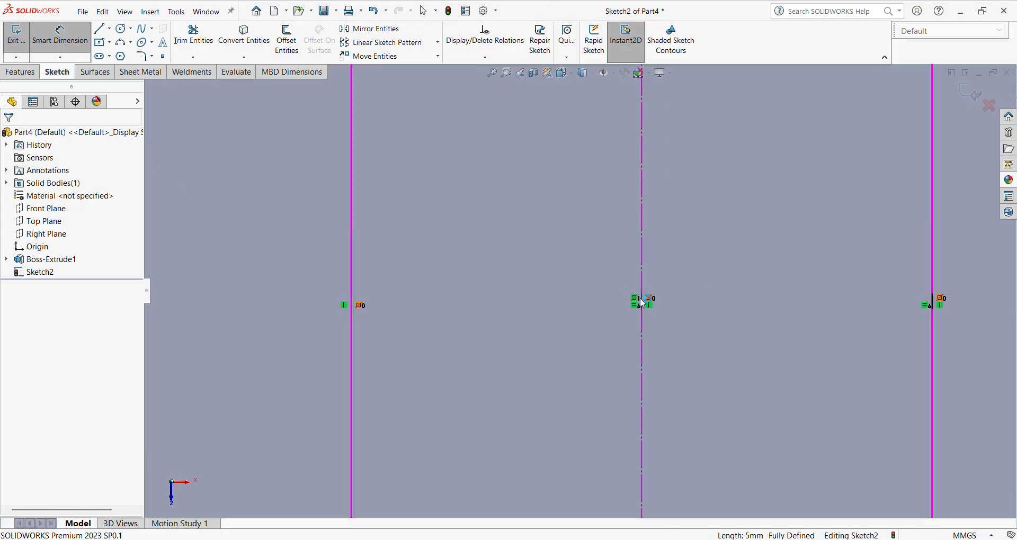
{"action": "scroll", "coordinate": [584, 265], "scroll_direction": "up", "scroll_amount": 5}
{"action": "scroll", "coordinate": [481, 186], "scroll_direction": "down", "scroll_amount": 4}
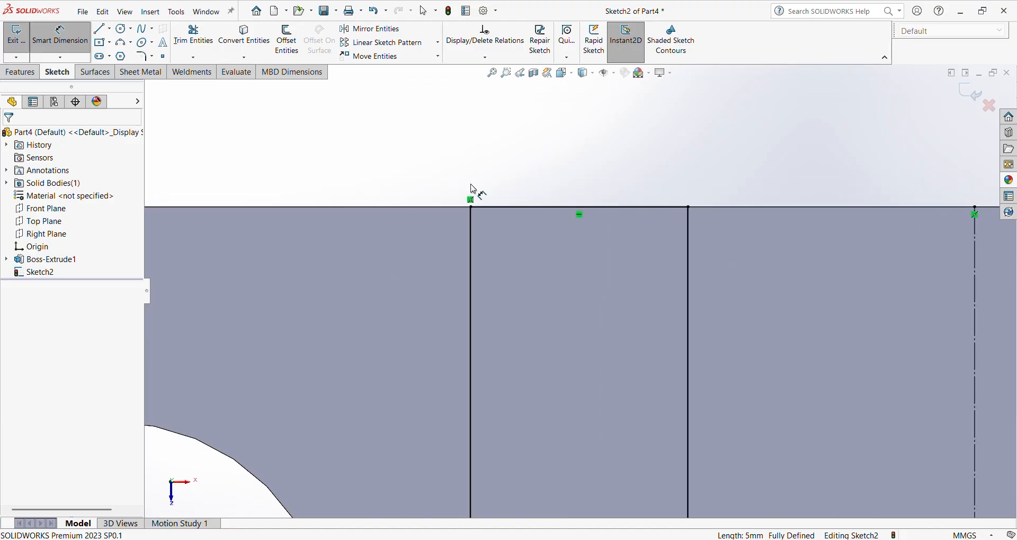
{"action": "scroll", "coordinate": [571, 307], "scroll_direction": "up", "scroll_amount": 5}
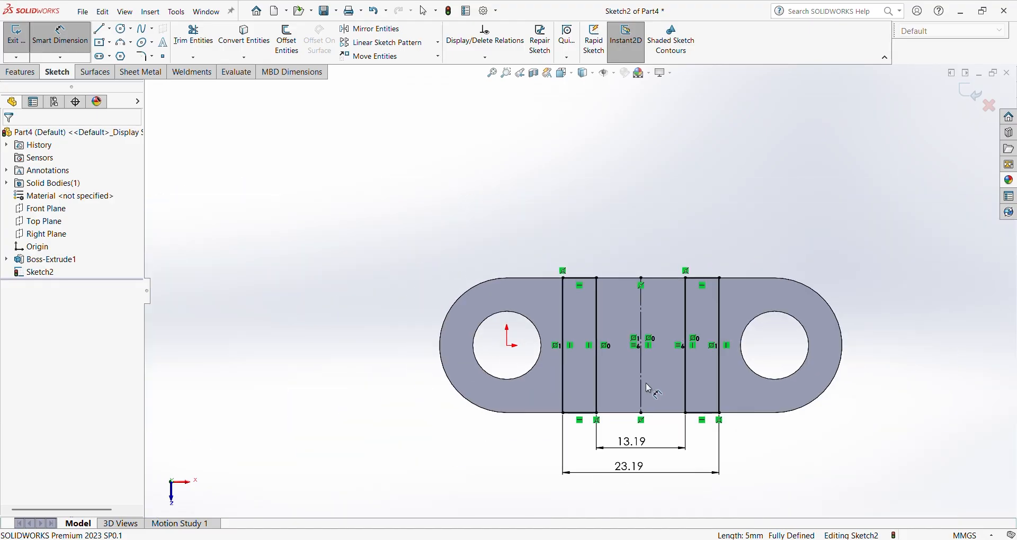
Finish the sketch and extrude both rectangles upward with a blind depth of 25-2.7 mm, merged with the base plate.
{"action": "left_click", "coordinate": [16, 33]}
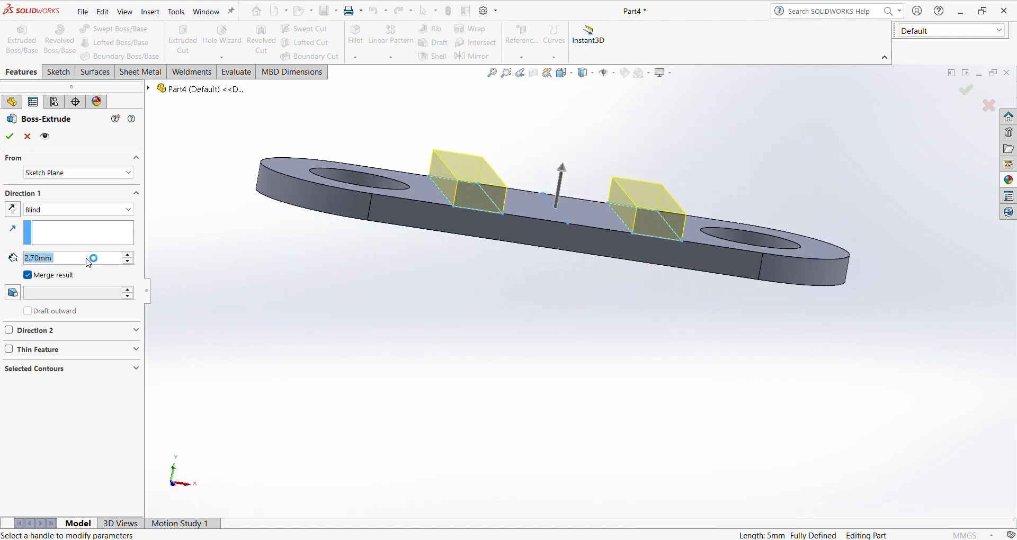
{"action": "left_click", "coordinate": [87, 257]}
{"action": "type", "text": "25-2.7"}
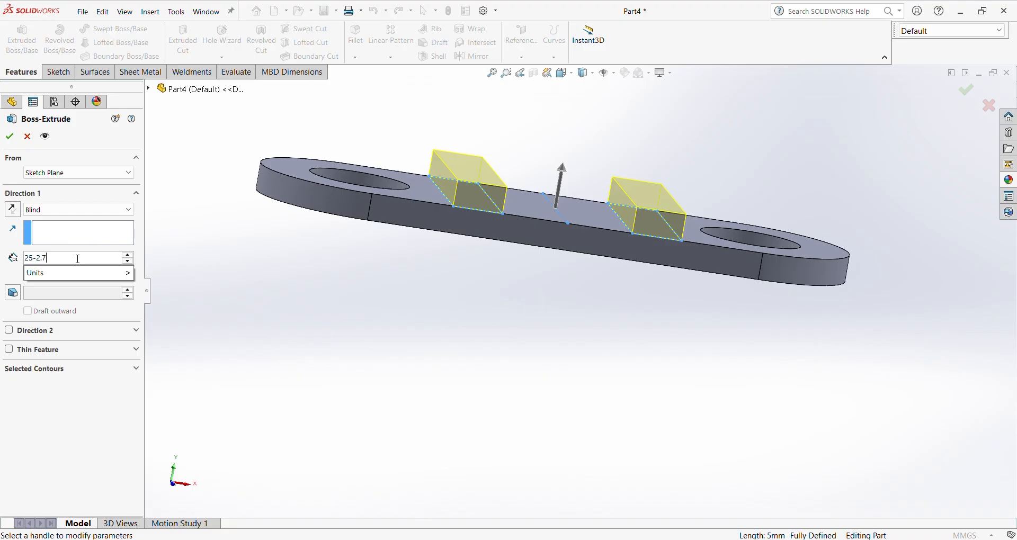
{"action": "key", "text": "Return"}
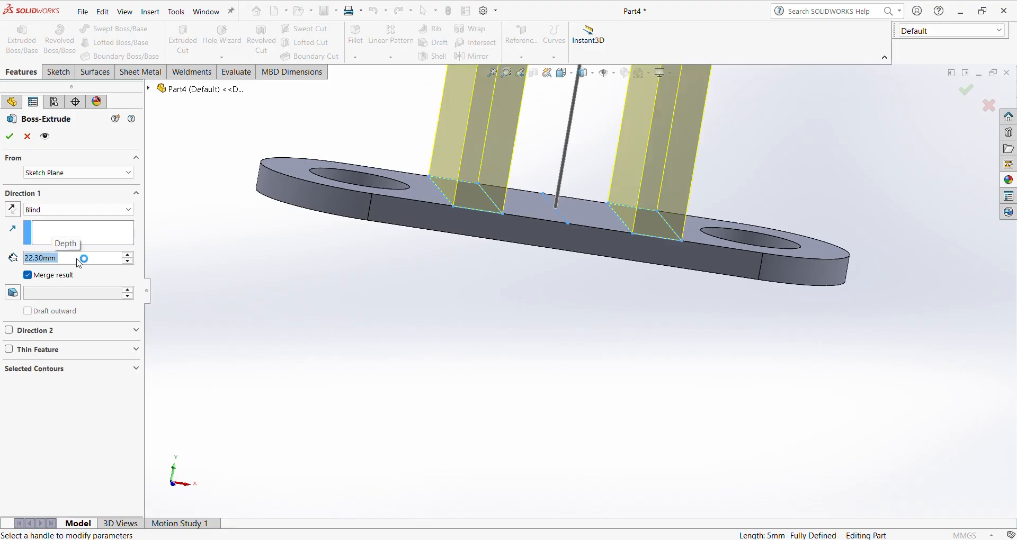
{"action": "left_click", "coordinate": [10, 139]}
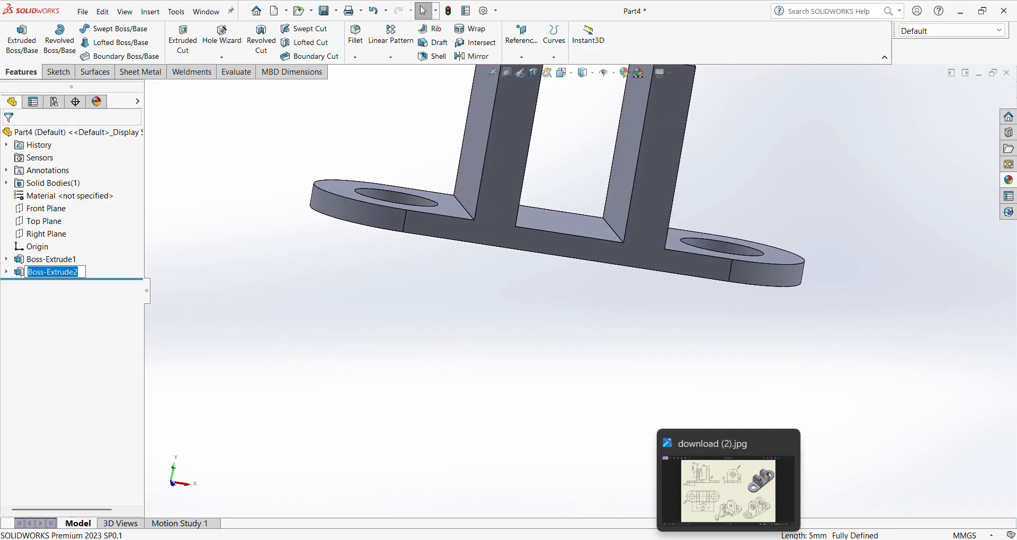
Check the reference drawing and sketch a horizontal construction line about 24.37 mm long across the upright's outer face.
{"action": "left_click", "coordinate": [726, 477]}
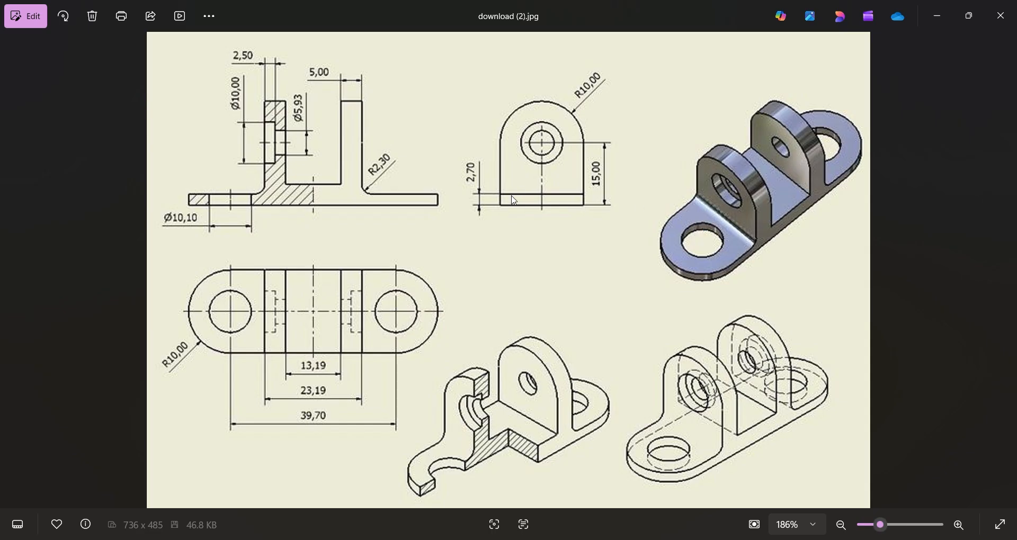
{"action": "key", "text": "alt+Tab"}
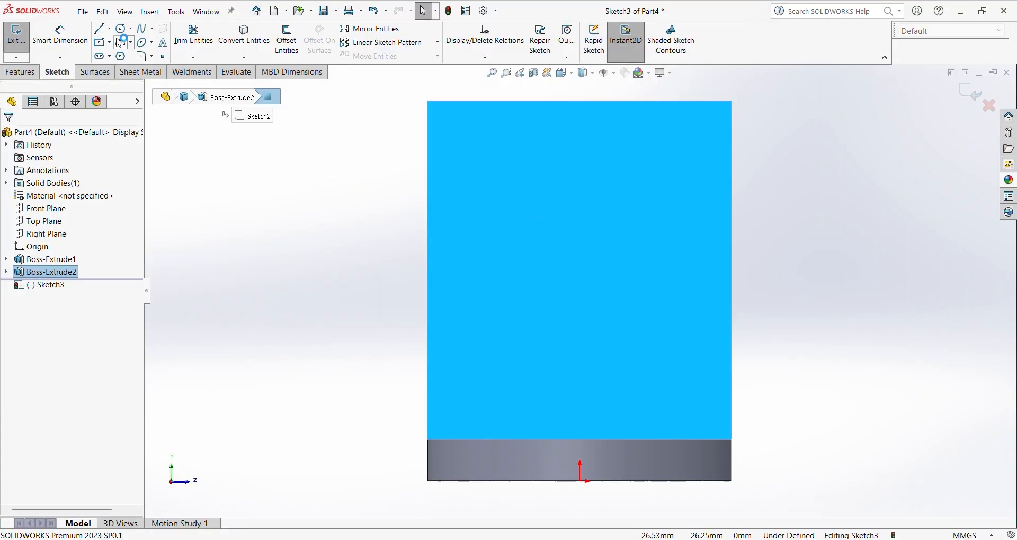
{"action": "left_click", "coordinate": [99, 33]}
{"action": "left_click", "coordinate": [399, 198]}
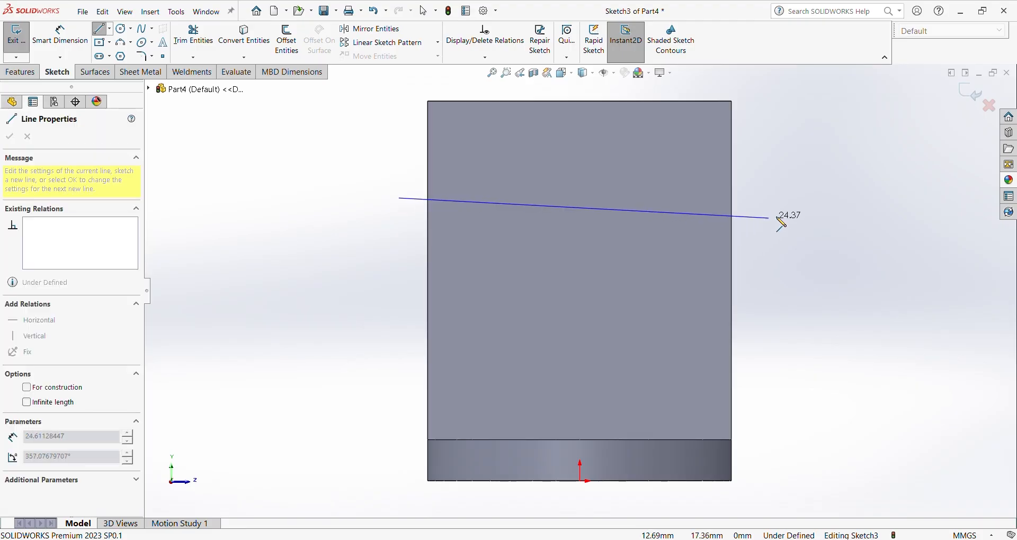
{"action": "left_click", "coordinate": [770, 201]}
{"action": "right_click", "coordinate": [770, 201]}
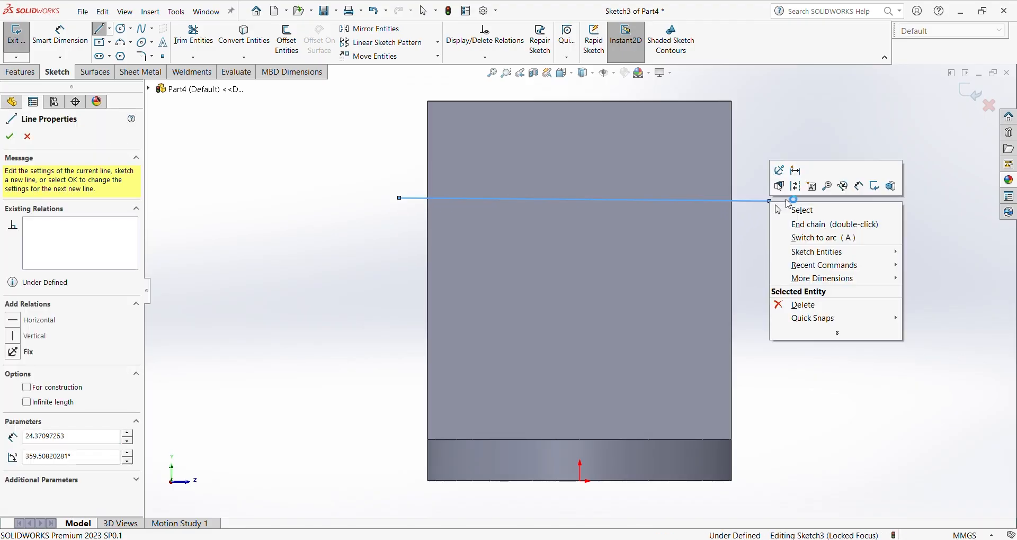
{"action": "left_click", "coordinate": [791, 190]}
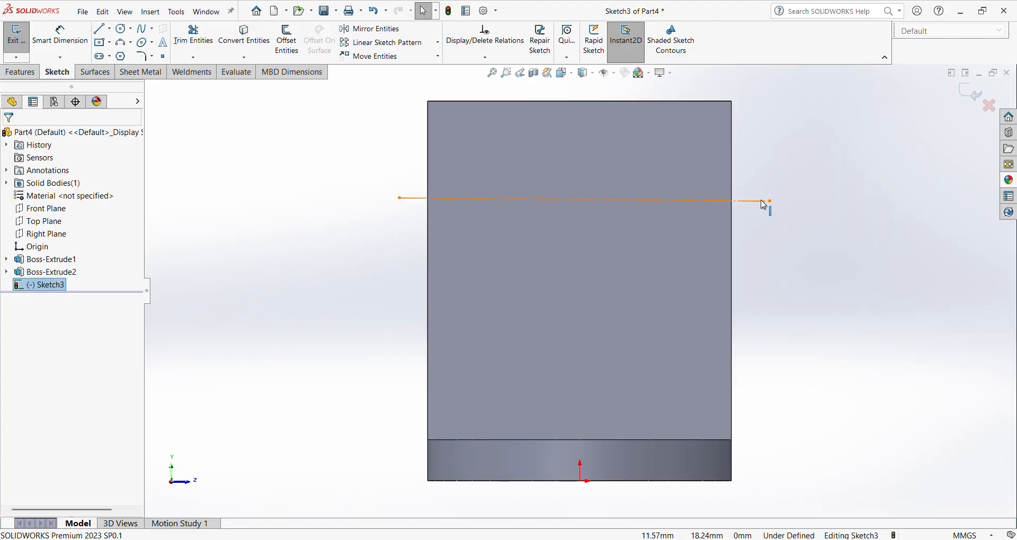
{"action": "left_click", "coordinate": [765, 201]}
{"action": "left_click", "coordinate": [786, 158]}
Dimension the construction line's height above the base plate's bottom edge as 15 mm.
{"action": "key", "text": "d"}
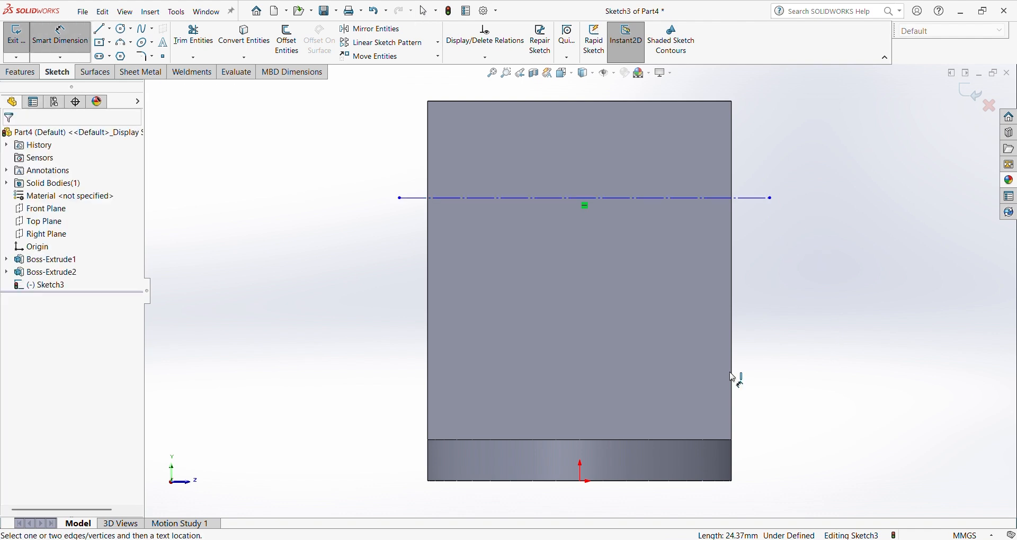
{"action": "left_click", "coordinate": [664, 480]}
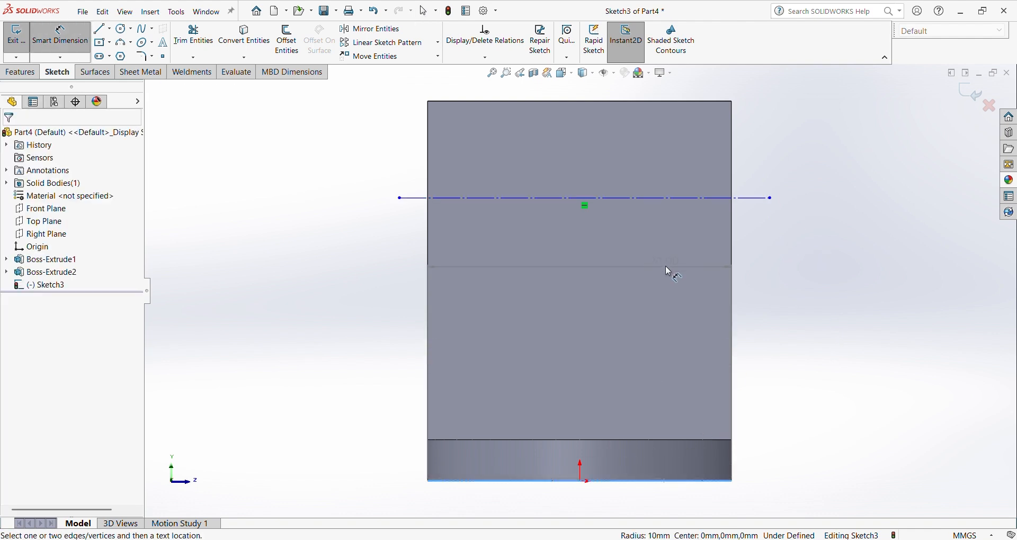
{"action": "left_click", "coordinate": [670, 198]}
{"action": "left_click", "coordinate": [663, 316]}
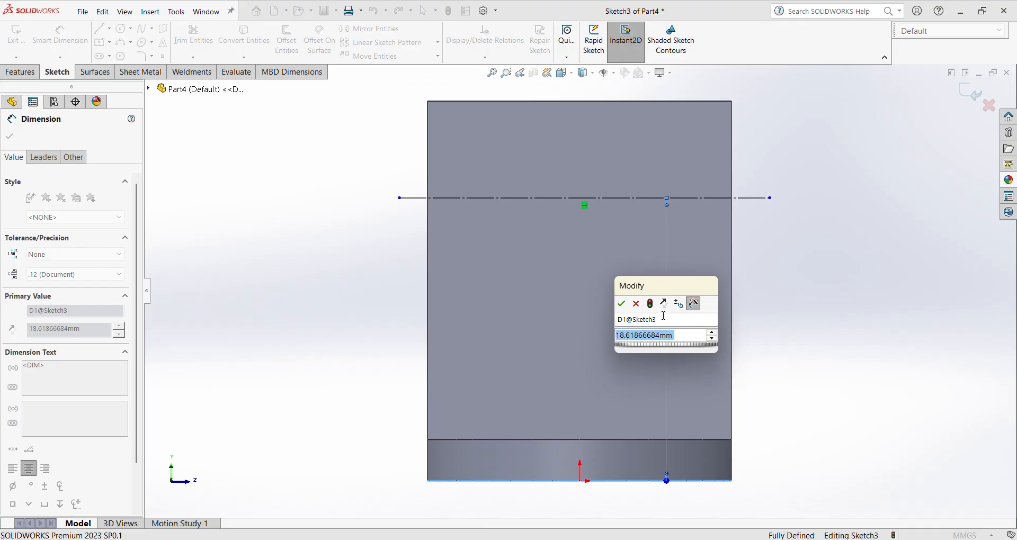
{"action": "type", "text": "15"}
{"action": "key", "text": "Return"}
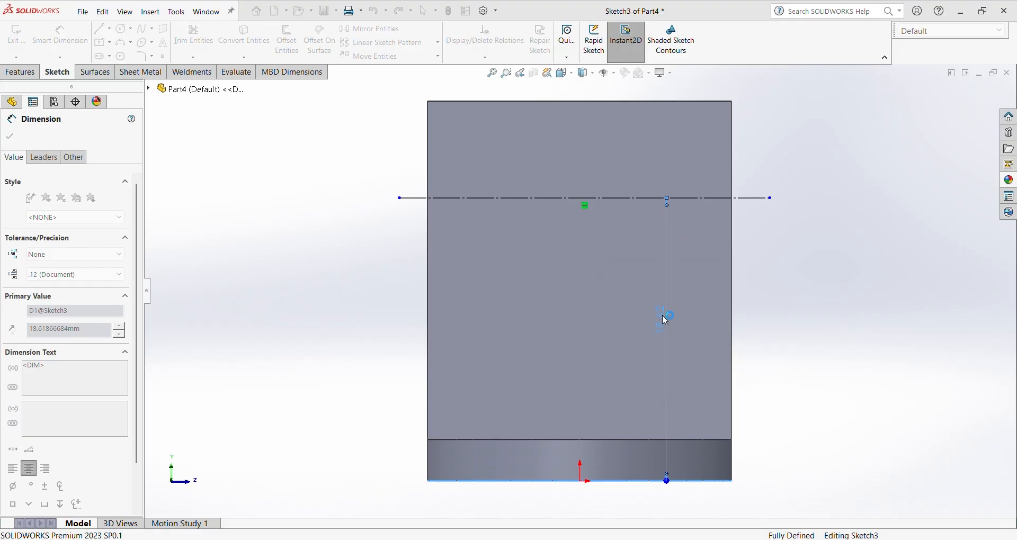
Check the lug radius on the reference drawing and draw a 20 mm diameter circle centred on the construction line's midpoint.
{"action": "key", "text": "alt+Tab"}
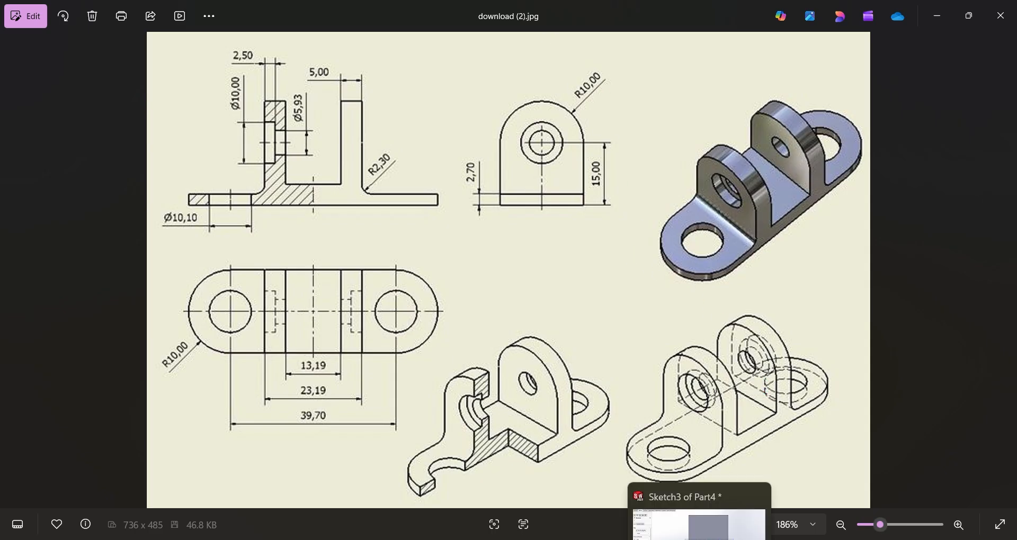
{"action": "left_click", "coordinate": [699, 516]}
{"action": "left_click", "coordinate": [123, 29]}
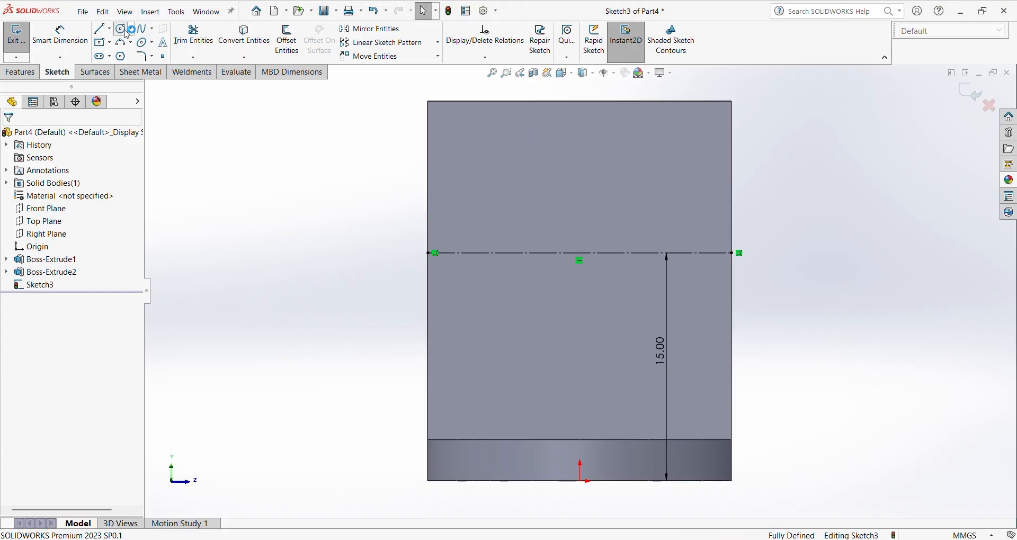
{"action": "left_click", "coordinate": [581, 253]}
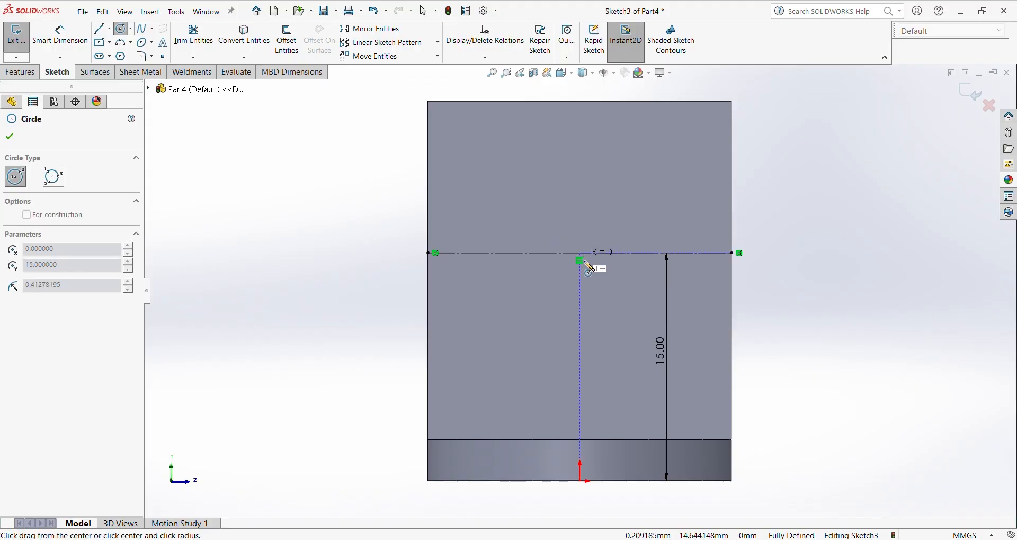
{"action": "left_click", "coordinate": [649, 322]}
{"action": "right_click_drag", "start_coordinate": [840, 392], "coordinate": [795, 318]}
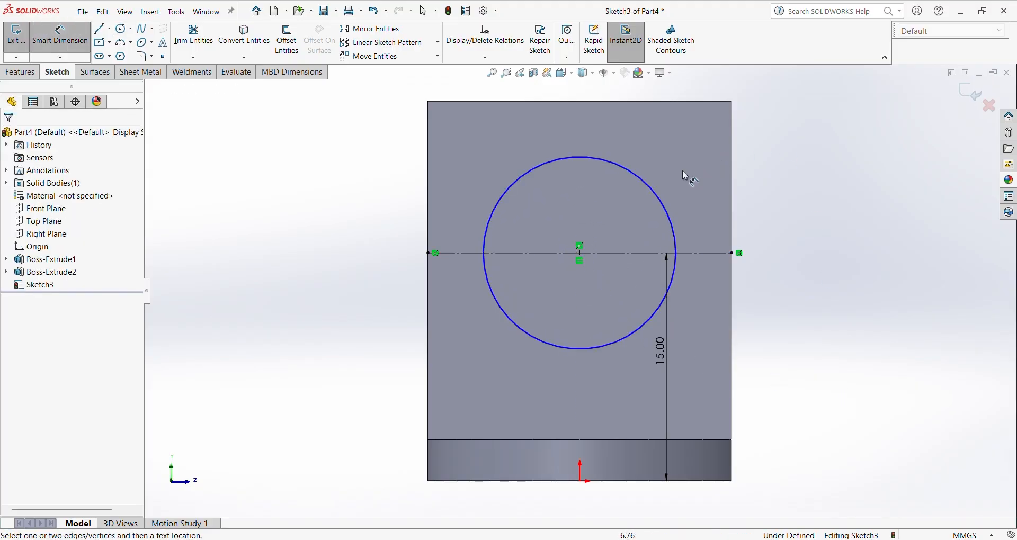
{"action": "left_click", "coordinate": [663, 204]}
{"action": "left_click", "coordinate": [624, 218]}
{"action": "type", "text": "20"}
{"action": "key", "text": "Return"}
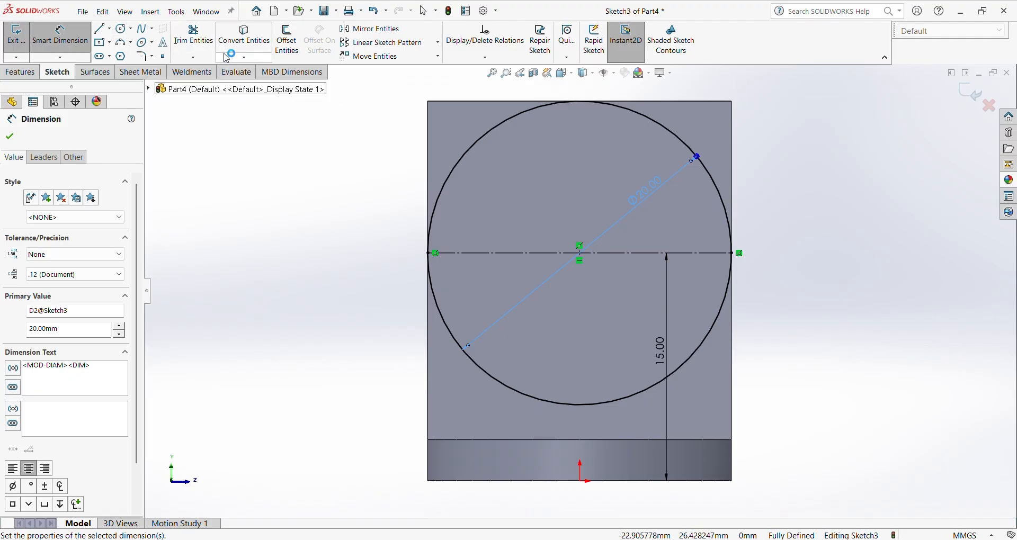
Convert the upright face's two side edges and top edge into sketch entities.
{"action": "left_click", "coordinate": [244, 40]}
{"action": "left_click", "coordinate": [429, 128]}
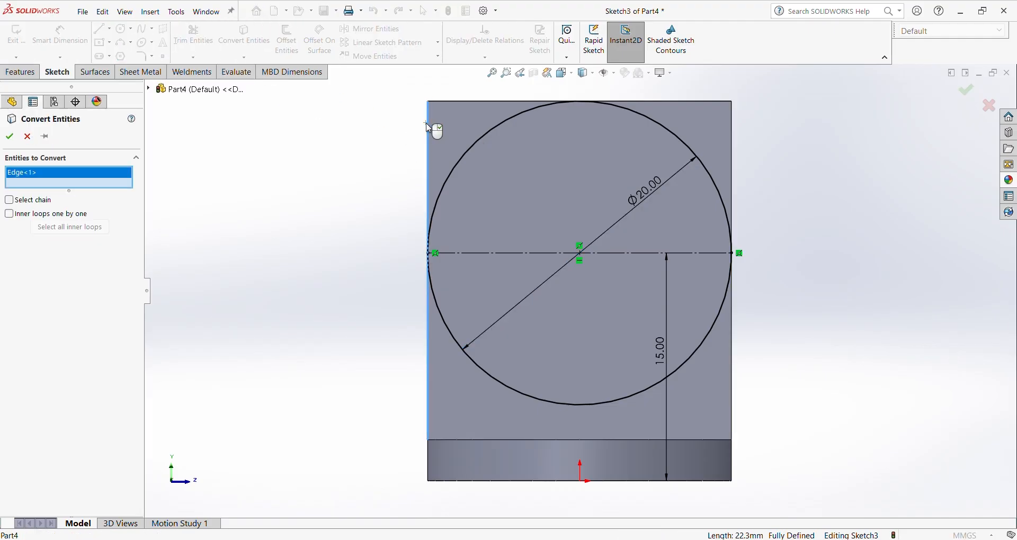
{"action": "left_click", "coordinate": [454, 102]}
{"action": "left_click", "coordinate": [734, 138]}
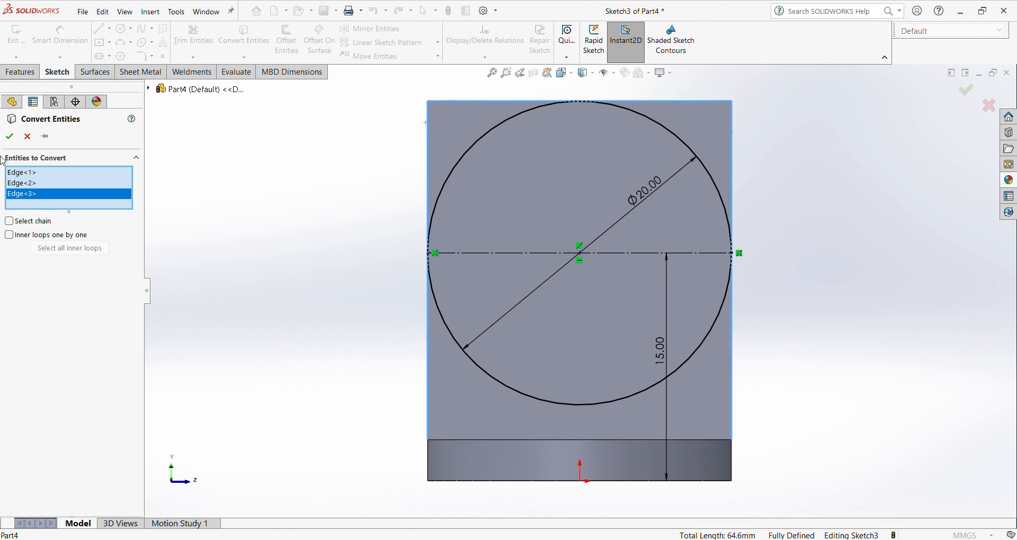
{"action": "left_click", "coordinate": [15, 141]}
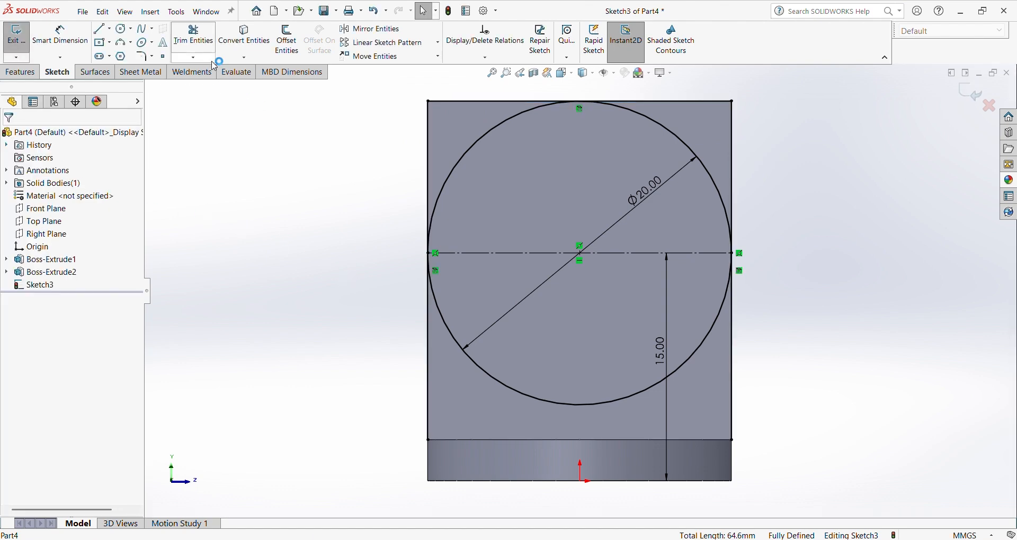
Trim away the geometry below the construction line, delete the conflicting relation at the arc centre, and move the 15 mm dimension outside the part.
{"action": "left_click", "coordinate": [194, 38]}
{"action": "left_click_drag", "start_coordinate": [350, 362], "coordinate": [799, 352]}
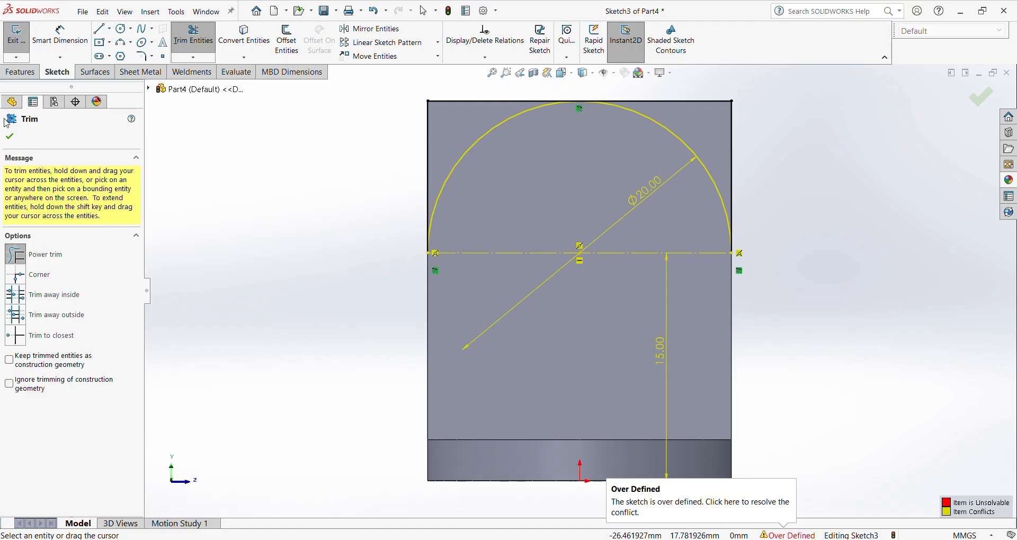
{"action": "left_click", "coordinate": [9, 137]}
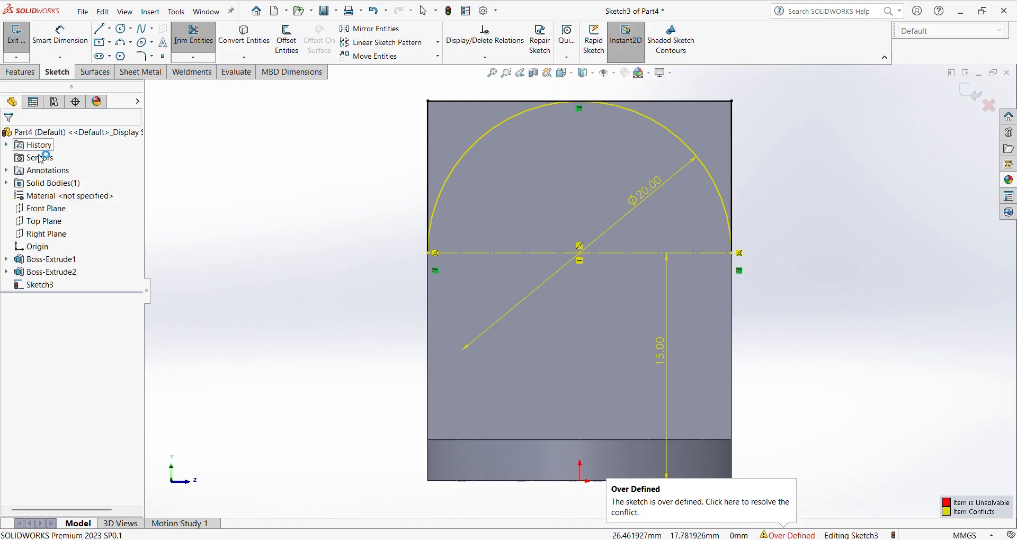
{"action": "left_click", "coordinate": [580, 247]}
{"action": "key", "text": "Delete"}
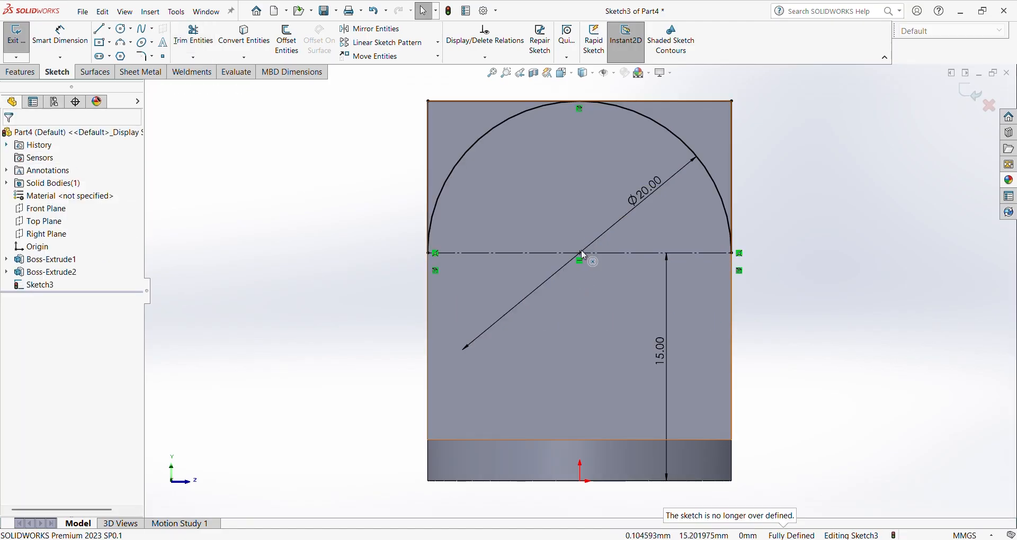
{"action": "left_click_drag", "start_coordinate": [659, 350], "coordinate": [786, 349]}
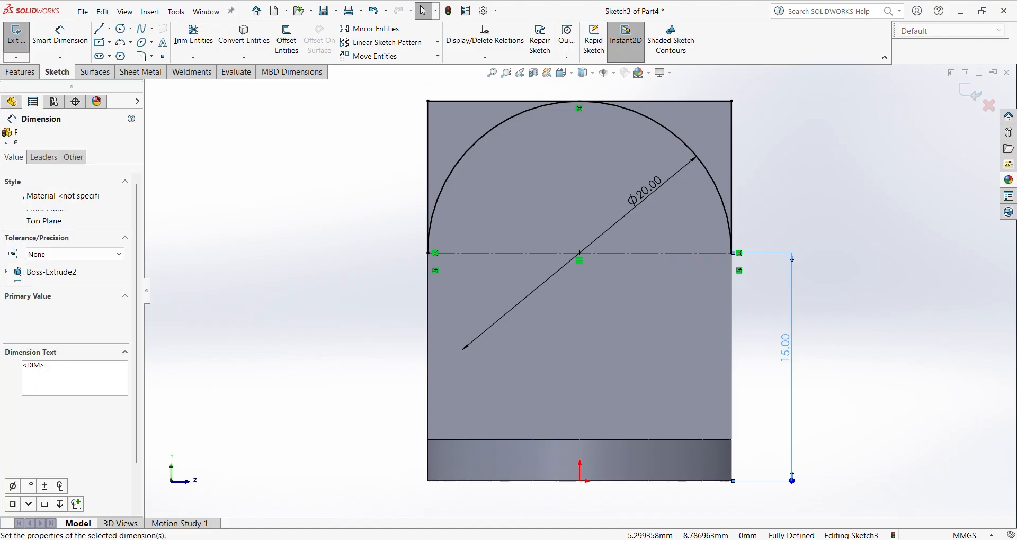
Finish the sketch and cut the two corner regions outside the arc with Through All to round both uprights.
{"action": "key", "text": "ctrl+b"}
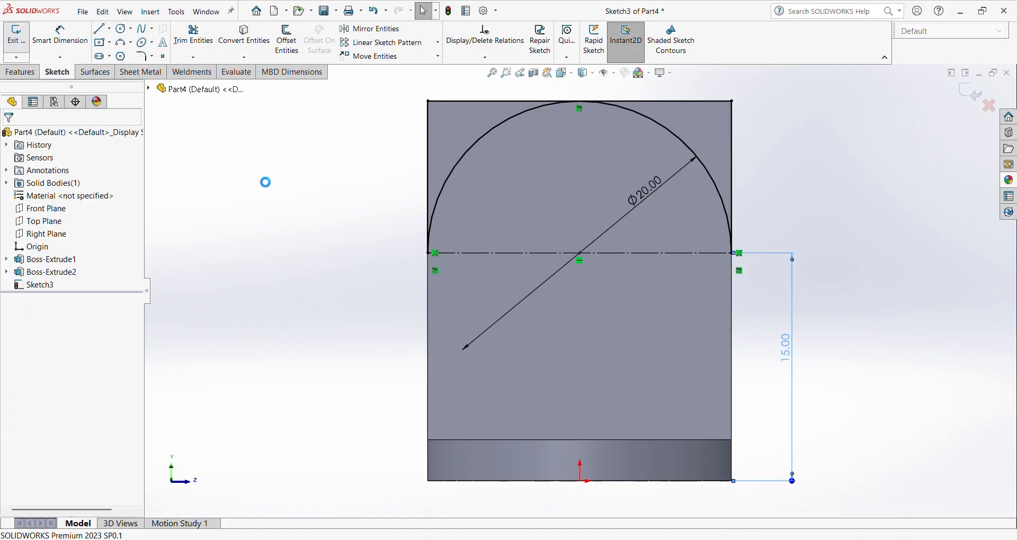
{"action": "middle_click_drag", "start_coordinate": [265, 182], "coordinate": [245, 241]}
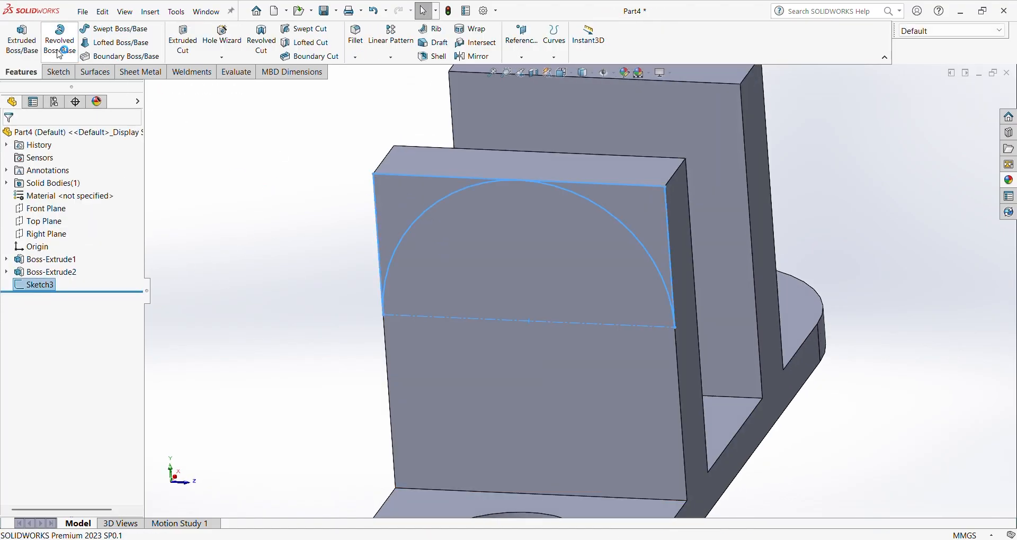
{"action": "left_click", "coordinate": [182, 40]}
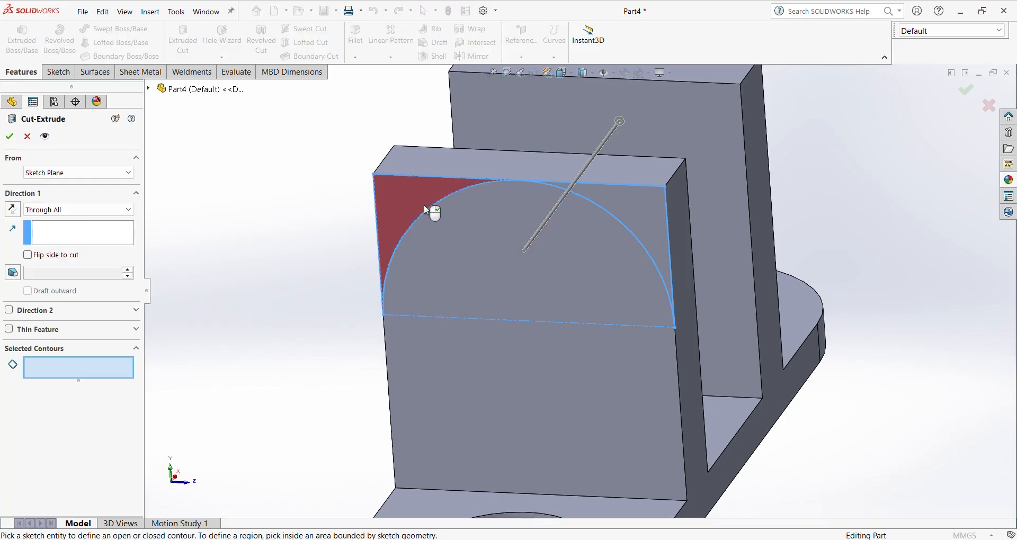
{"action": "left_click", "coordinate": [402, 199]}
{"action": "left_click", "coordinate": [626, 205]}
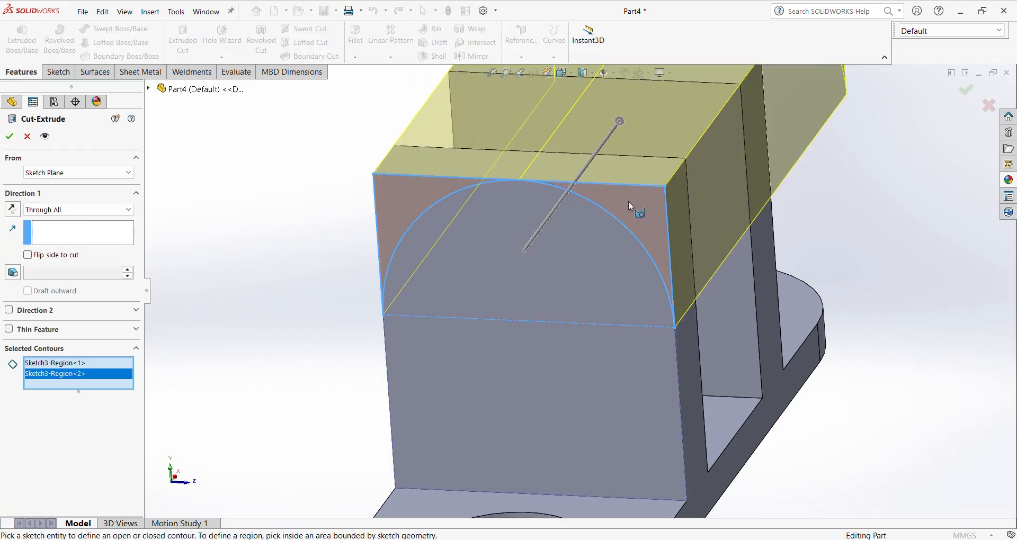
{"action": "middle_click_drag", "start_coordinate": [293, 233], "coordinate": [234, 365]}
{"action": "scroll", "coordinate": [321, 232], "scroll_direction": "up", "scroll_amount": 4}
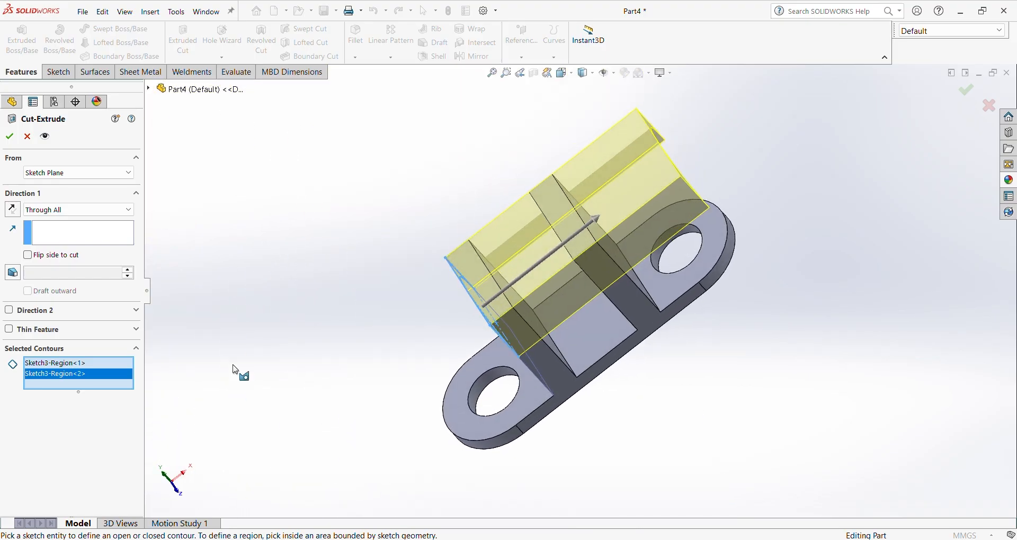
{"action": "left_click", "coordinate": [9, 137]}
{"action": "middle_click_drag", "start_coordinate": [196, 263], "coordinate": [530, 346]}
Compare the rounded uprights with the reference drawing and examine where the Front Plane passes through the part.
{"action": "left_click", "coordinate": [729, 485]}
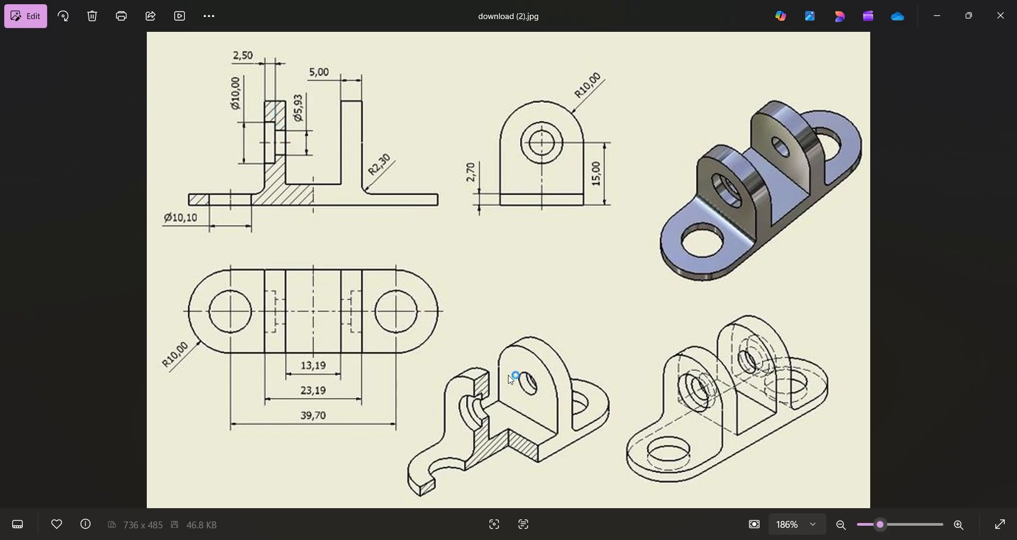
{"action": "key", "text": "alt+Tab"}
{"action": "middle_click_drag", "start_coordinate": [583, 302], "coordinate": [520, 421]}
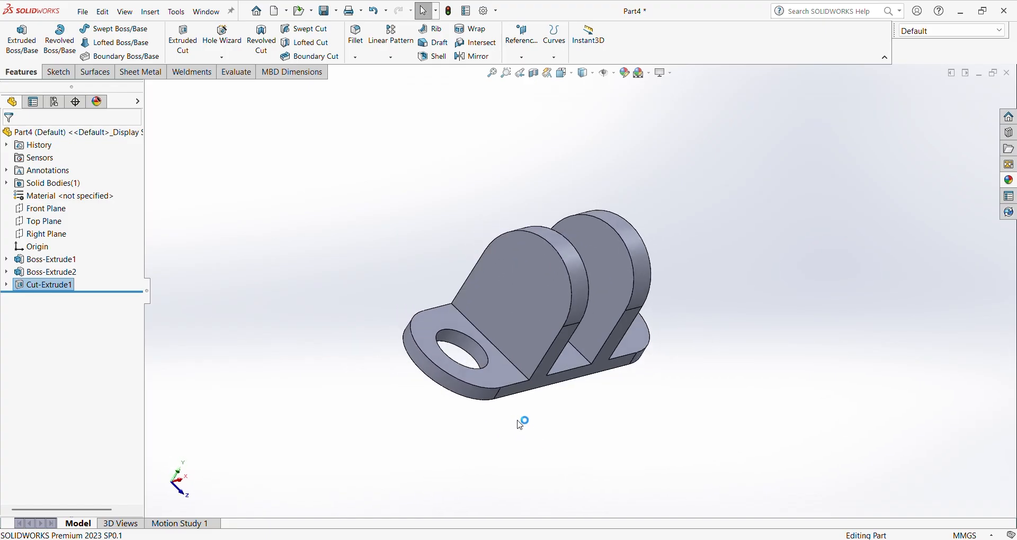
{"action": "left_click", "coordinate": [64, 210]}
{"action": "middle_click_drag", "start_coordinate": [360, 183], "coordinate": [440, 228]}
{"action": "middle_click_drag", "start_coordinate": [528, 308], "coordinate": [527, 500]}
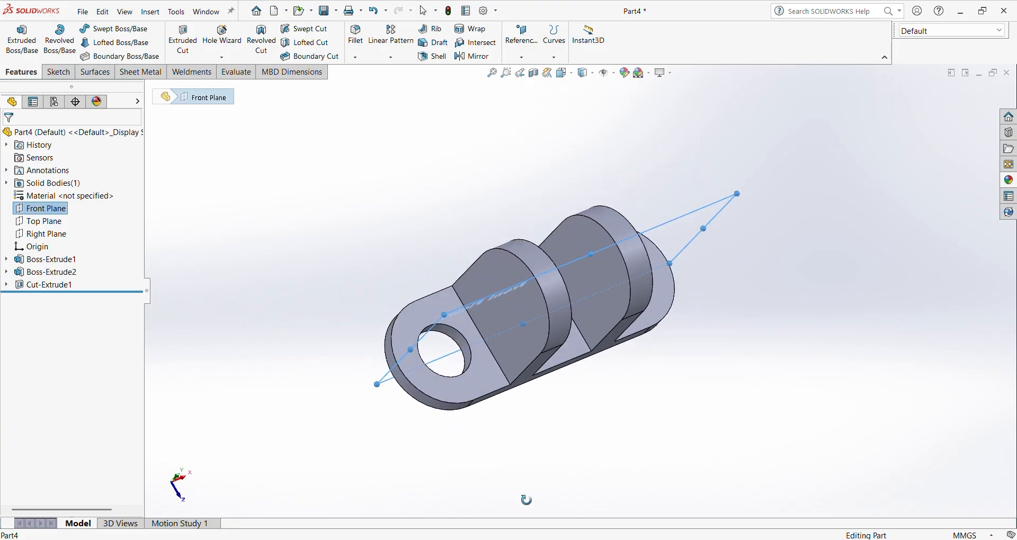
{"action": "left_click", "coordinate": [52, 209]}
{"action": "middle_click_drag", "start_coordinate": [393, 346], "coordinate": [410, 307]}
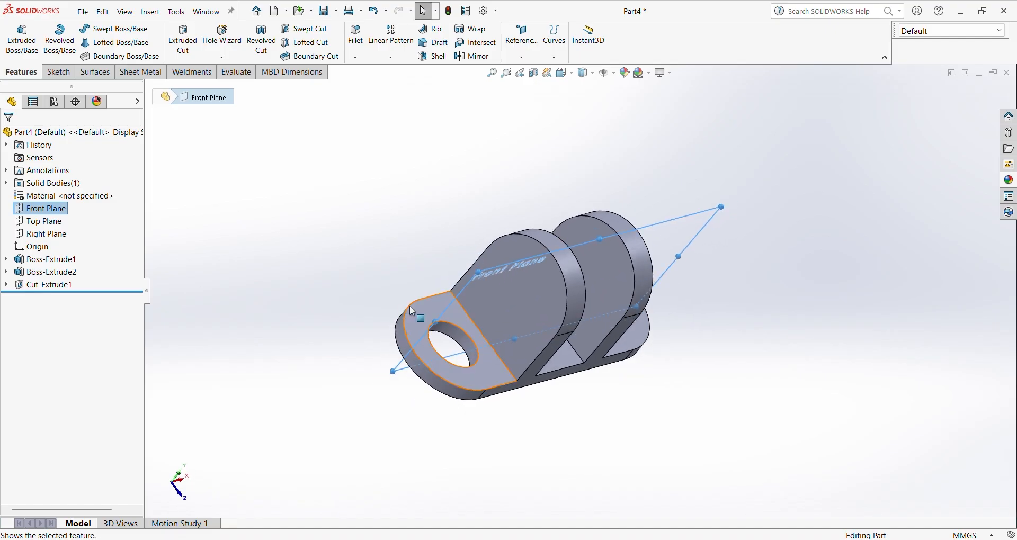
{"action": "left_click", "coordinate": [523, 58]}
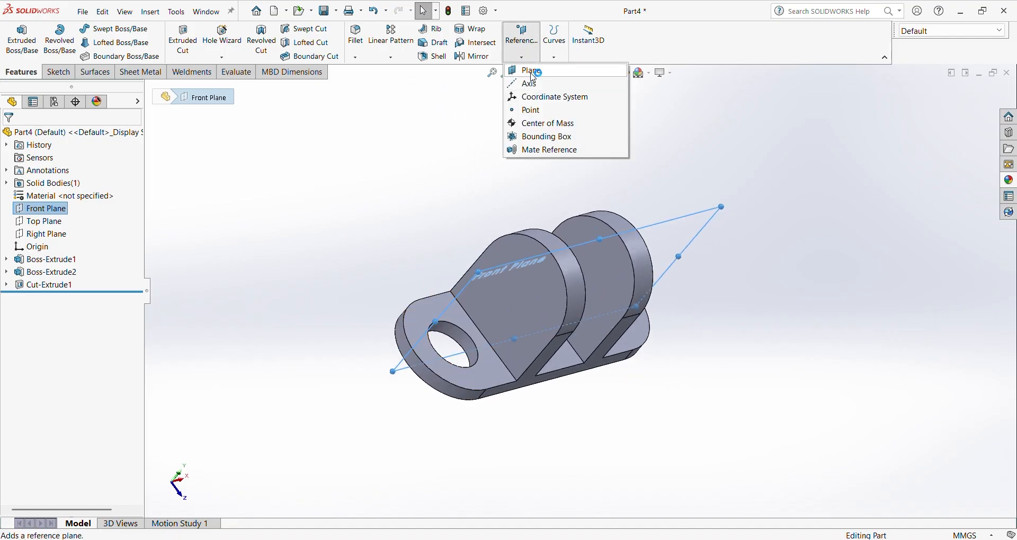
{"action": "left_click", "coordinate": [252, 188]}
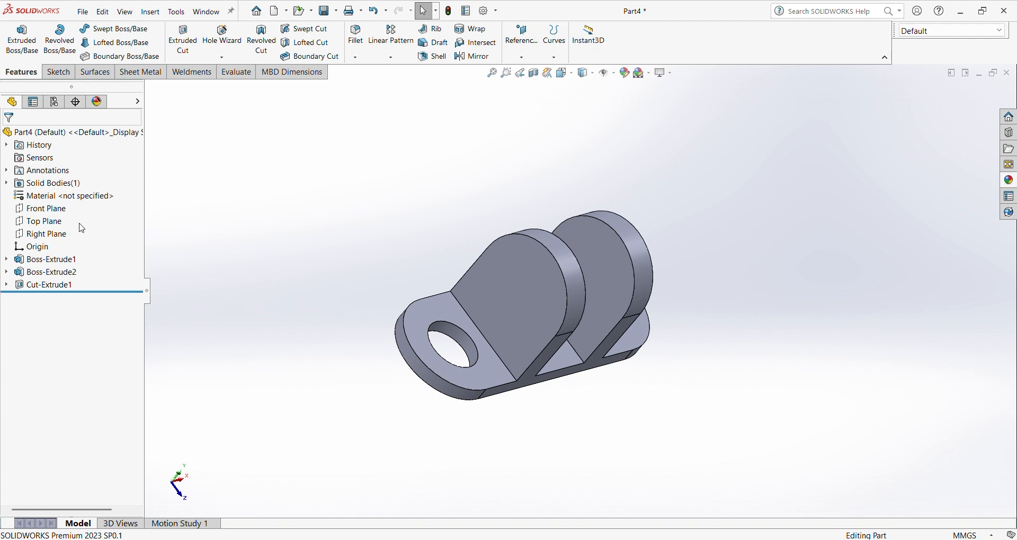
Start a sketch on the Front Plane and draw a horizontal construction line about 33 mm long across both uprights.
{"action": "left_click", "coordinate": [62, 209]}
{"action": "left_click", "coordinate": [70, 192]}
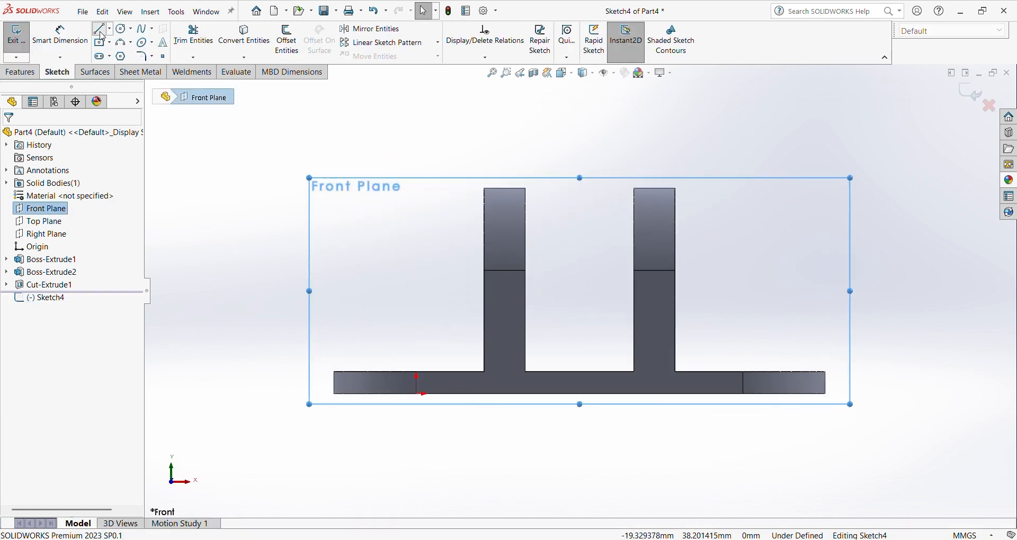
{"action": "left_click", "coordinate": [101, 31]}
{"action": "left_click", "coordinate": [439, 259]}
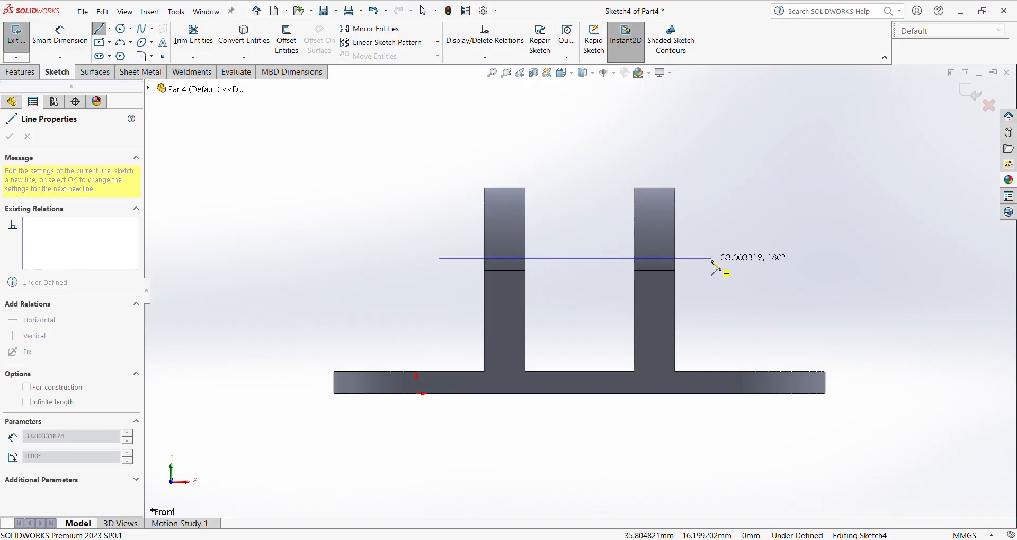
{"action": "left_click", "coordinate": [712, 258]}
{"action": "right_click", "coordinate": [715, 262]}
{"action": "left_click", "coordinate": [738, 302]}
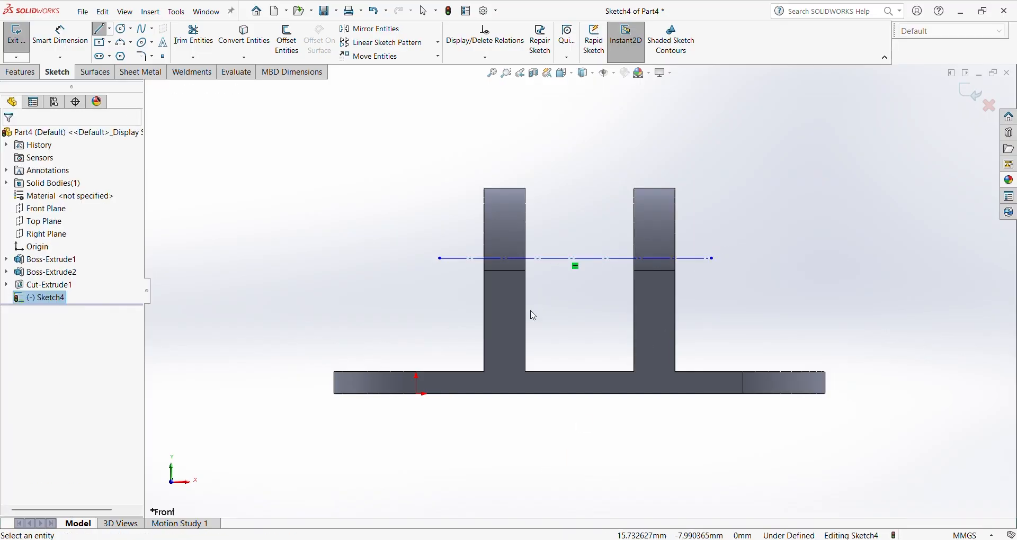
Dimension the horizontal construction line 15 mm above the origin.
{"action": "key", "text": "d"}
{"action": "left_click", "coordinate": [418, 394]}
{"action": "left_click", "coordinate": [463, 259]}
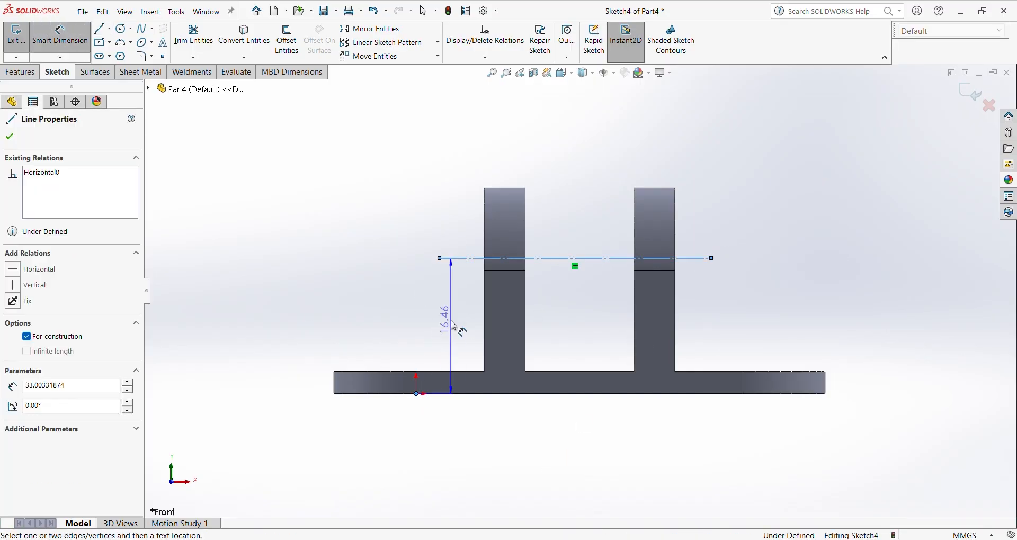
{"action": "left_click", "coordinate": [452, 321]}
{"action": "type", "text": "15"}
{"action": "key", "text": "Return"}
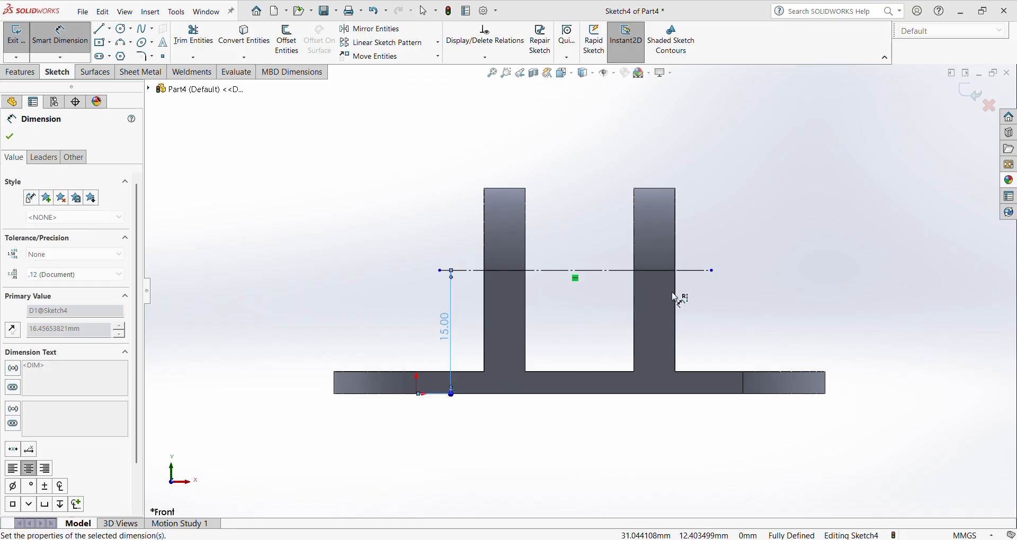
Draw a closed stepped half-profile across the left upright on the construction line, with its taller section about 2.1 mm wide at the outer face.
{"action": "left_click", "coordinate": [110, 29]}
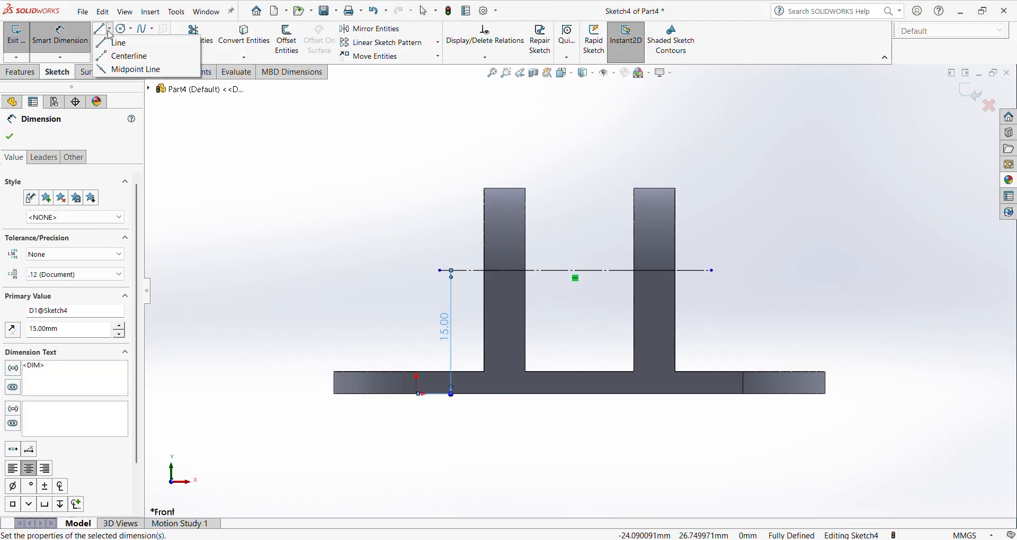
{"action": "left_click", "coordinate": [112, 43]}
{"action": "scroll", "coordinate": [572, 275], "scroll_direction": "down", "scroll_amount": 4}
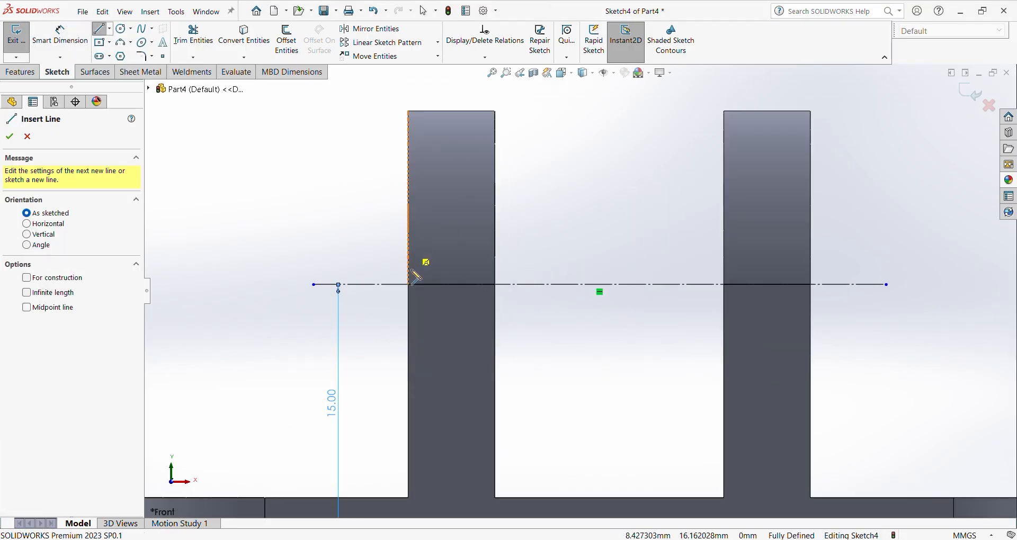
{"action": "left_click", "coordinate": [409, 285]}
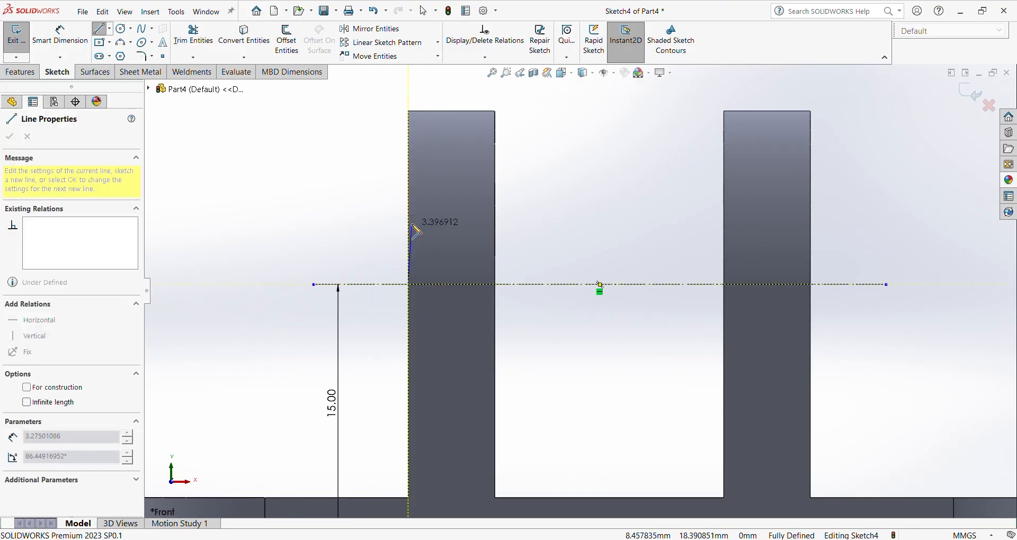
{"action": "left_click", "coordinate": [409, 213]}
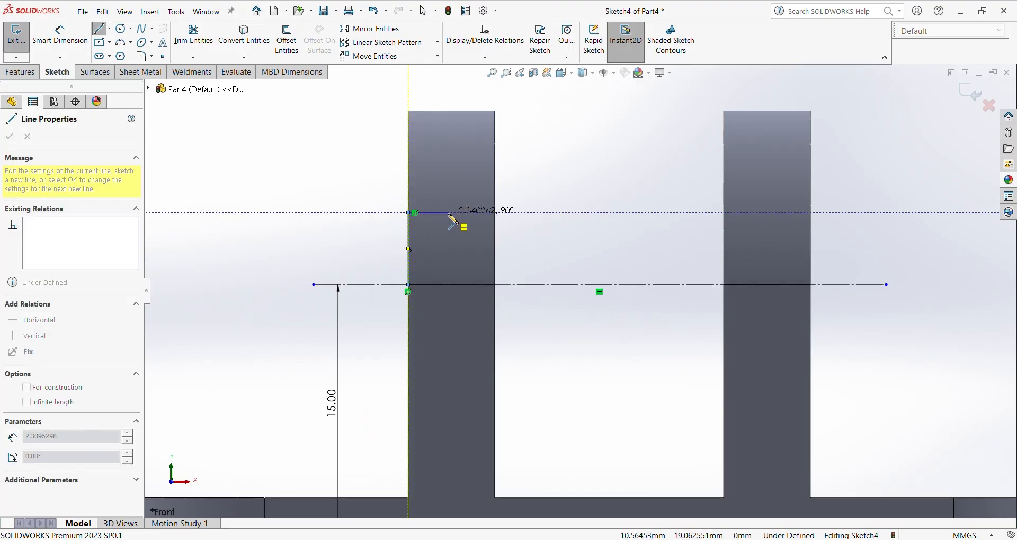
{"action": "left_click", "coordinate": [444, 213]}
{"action": "left_click", "coordinate": [444, 252]}
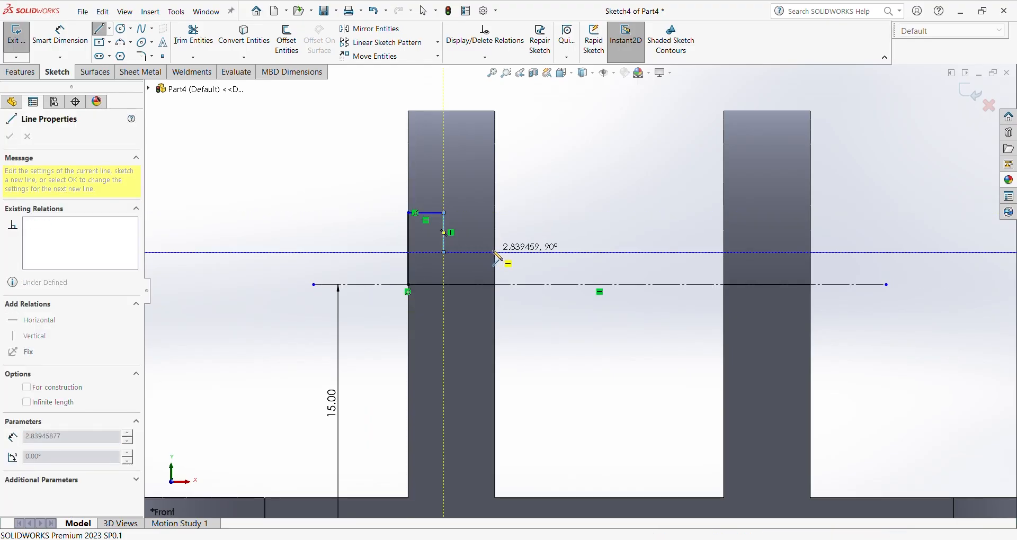
{"action": "double_click", "coordinate": [496, 252]}
{"action": "left_click", "coordinate": [495, 252]}
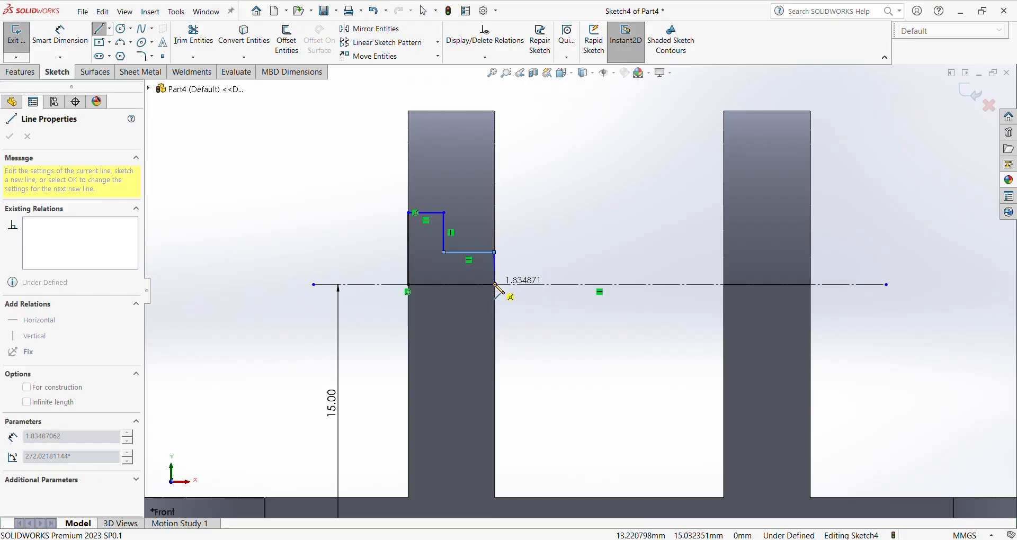
{"action": "left_click", "coordinate": [496, 284]}
{"action": "left_click", "coordinate": [408, 284]}
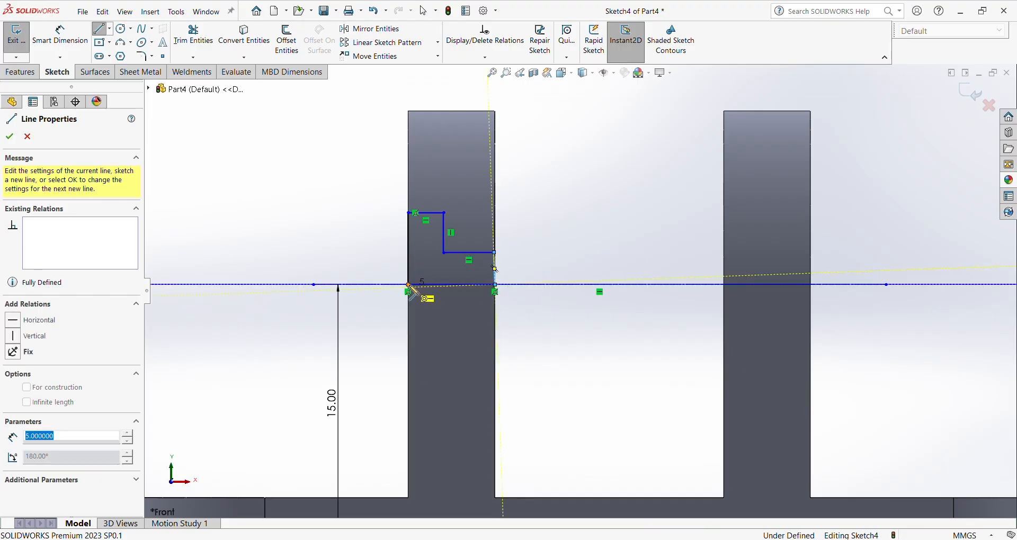
{"action": "right_click", "coordinate": [543, 336]}
{"action": "left_click", "coordinate": [561, 338]}
Make the slightly slanted short line at the left upright's inner face vertical.
{"action": "scroll", "coordinate": [500, 264], "scroll_direction": "down", "scroll_amount": 5}
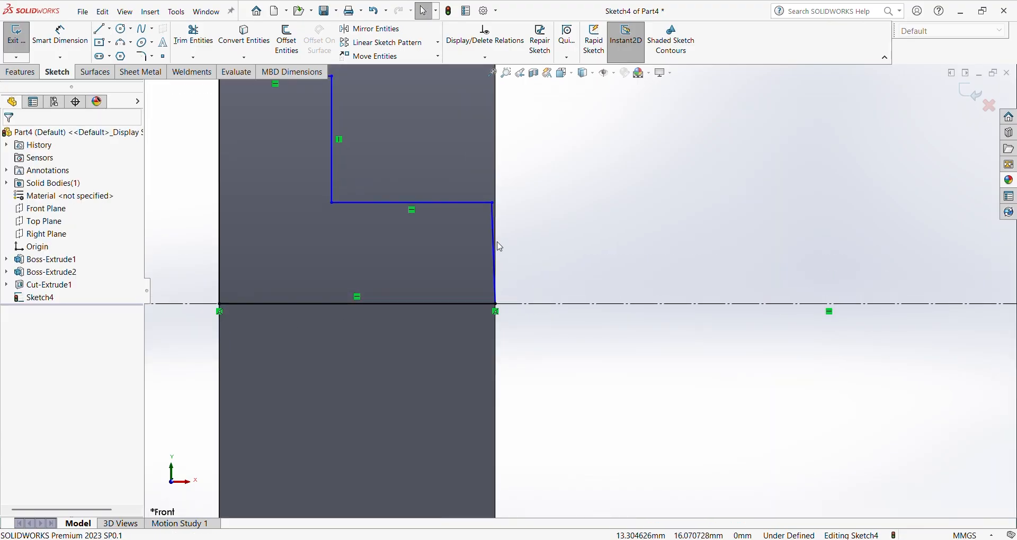
{"action": "left_click", "coordinate": [497, 237]}
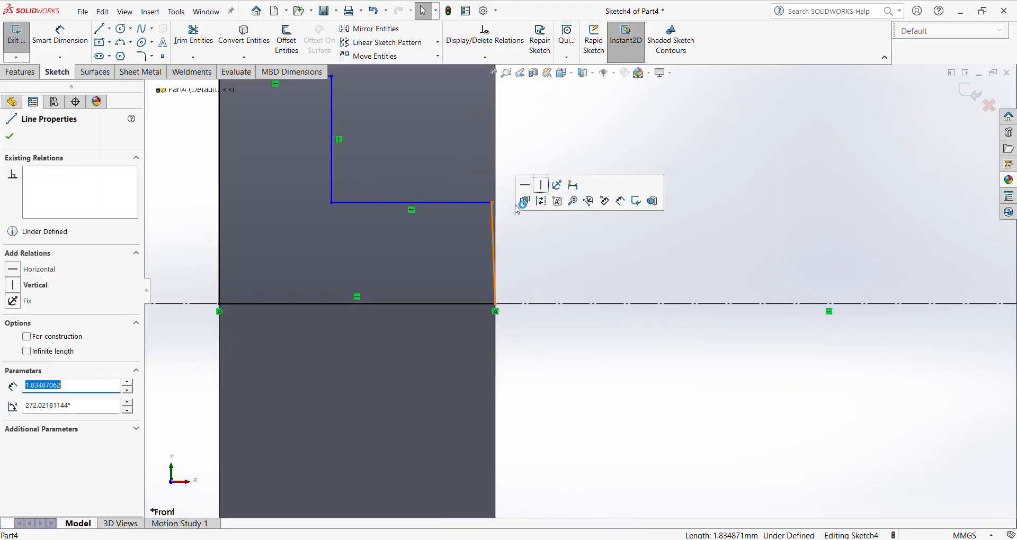
{"action": "left_click", "coordinate": [542, 185]}
Dimension the left upright's small bore as a diameter about the construction line and set it to 5.93 mm, checking the reference drawing.
{"action": "scroll", "coordinate": [579, 291], "scroll_direction": "up", "scroll_amount": 4}
{"action": "left_click", "coordinate": [603, 392]}
{"action": "right_click_drag", "start_coordinate": [603, 391], "coordinate": [529, 244]}
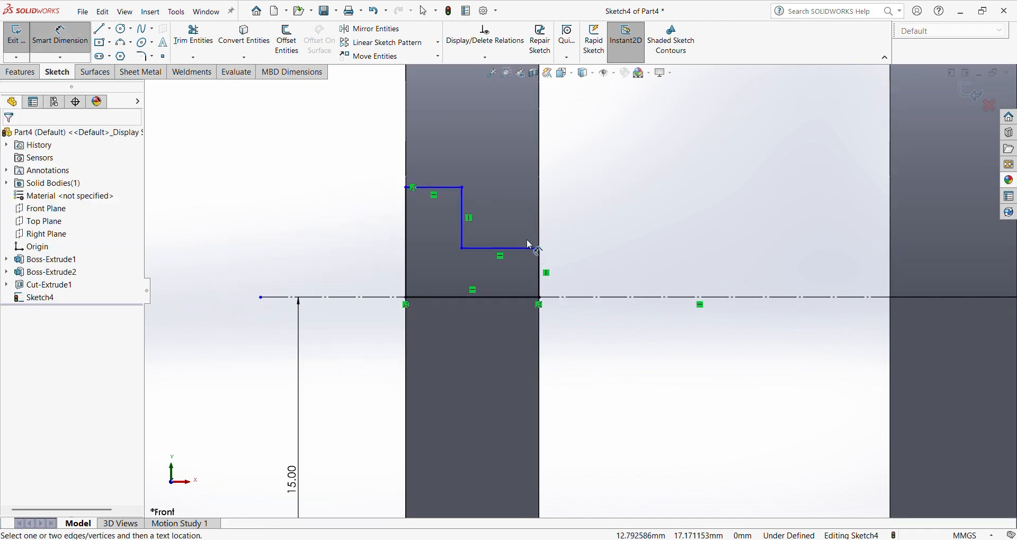
{"action": "left_click", "coordinate": [531, 248]}
{"action": "left_click", "coordinate": [534, 250]}
{"action": "left_click", "coordinate": [643, 297]}
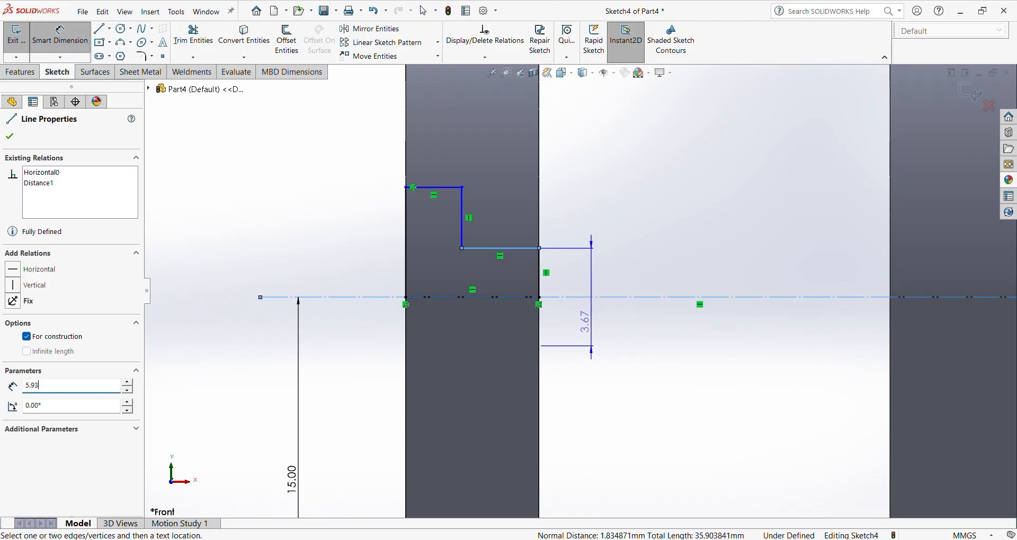
{"action": "left_click", "coordinate": [596, 326]}
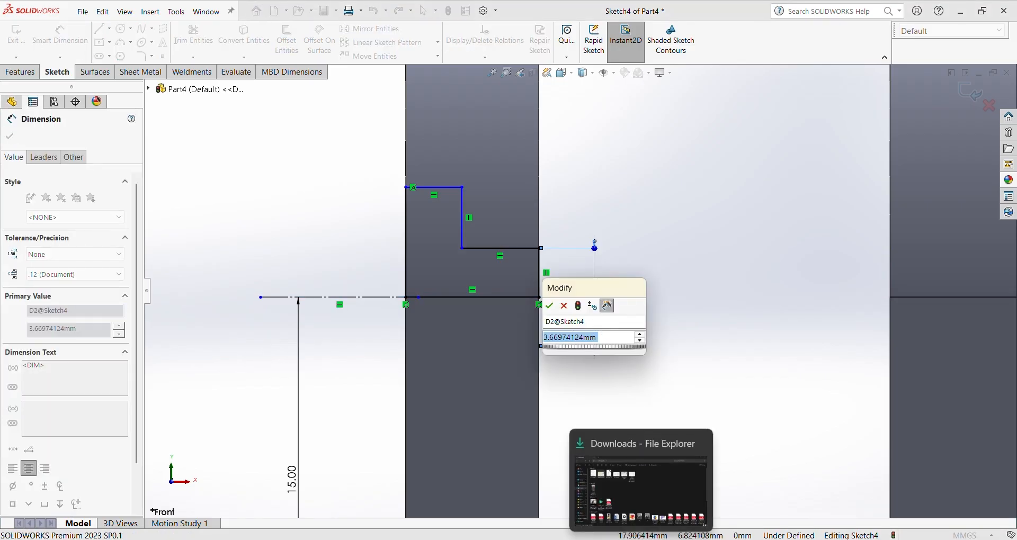
{"action": "left_click", "coordinate": [732, 538]}
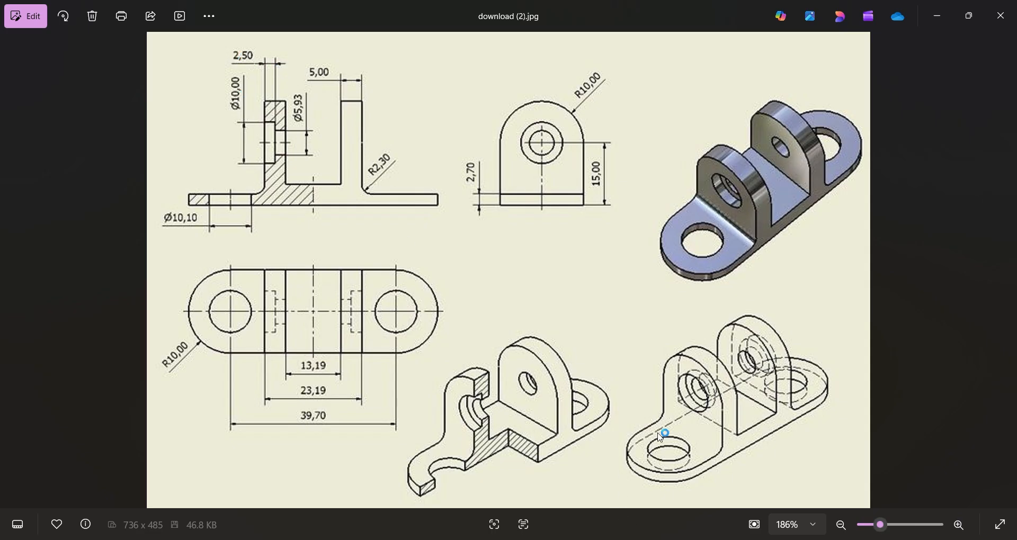
{"action": "left_click", "coordinate": [729, 537]}
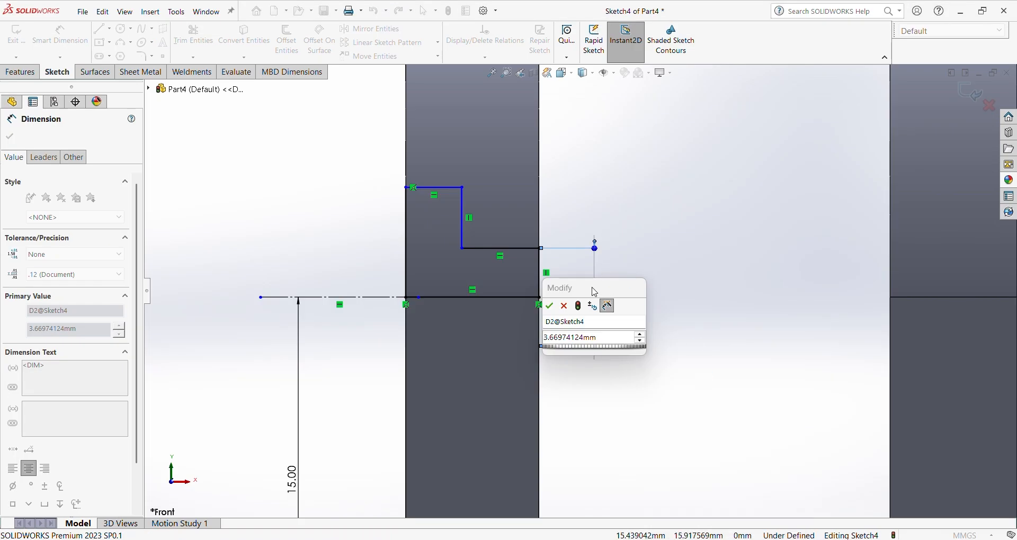
{"action": "type", "text": "5.93"}
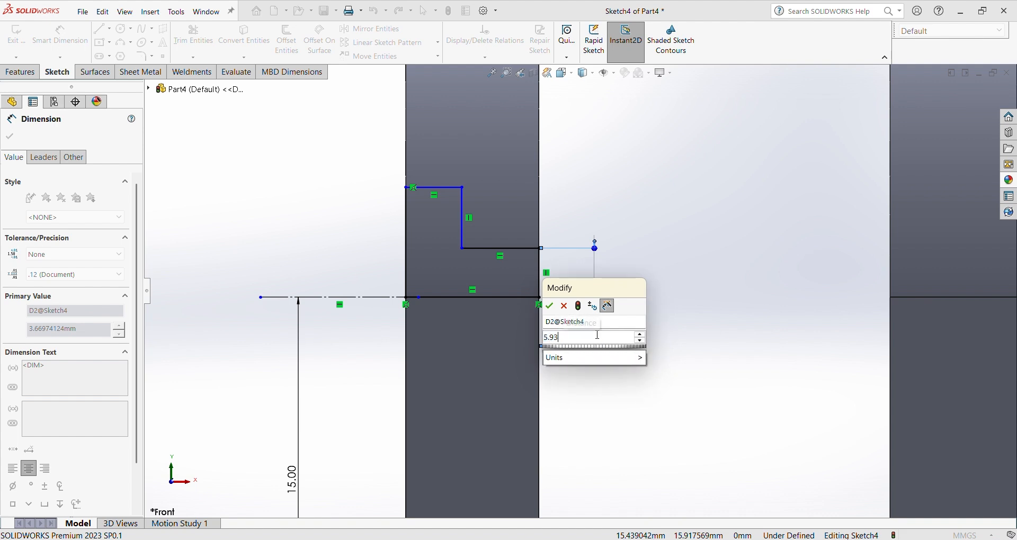
{"action": "key", "text": "Return"}
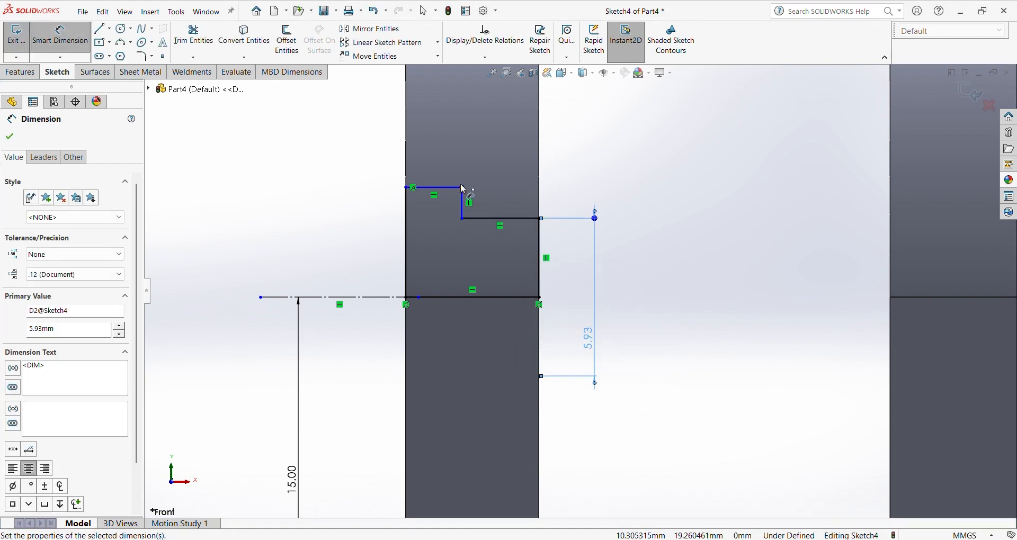
Dimension the left upright's larger bore as a diameter about the construction line and set it to 10 mm.
{"action": "left_click", "coordinate": [450, 188]}
{"action": "left_click", "coordinate": [407, 154]}
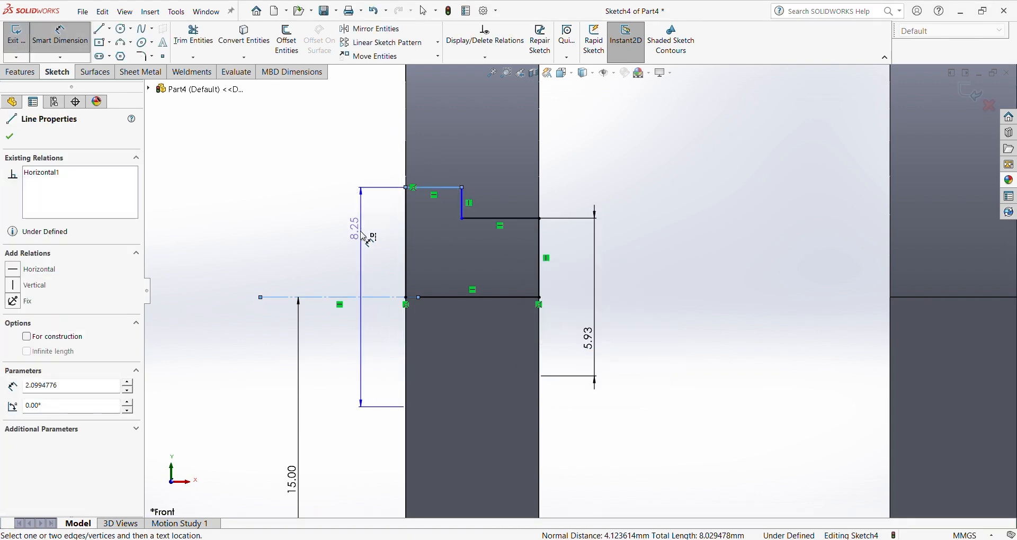
{"action": "left_click", "coordinate": [363, 231]}
{"action": "type", "text": "10"}
{"action": "key", "text": "Return"}
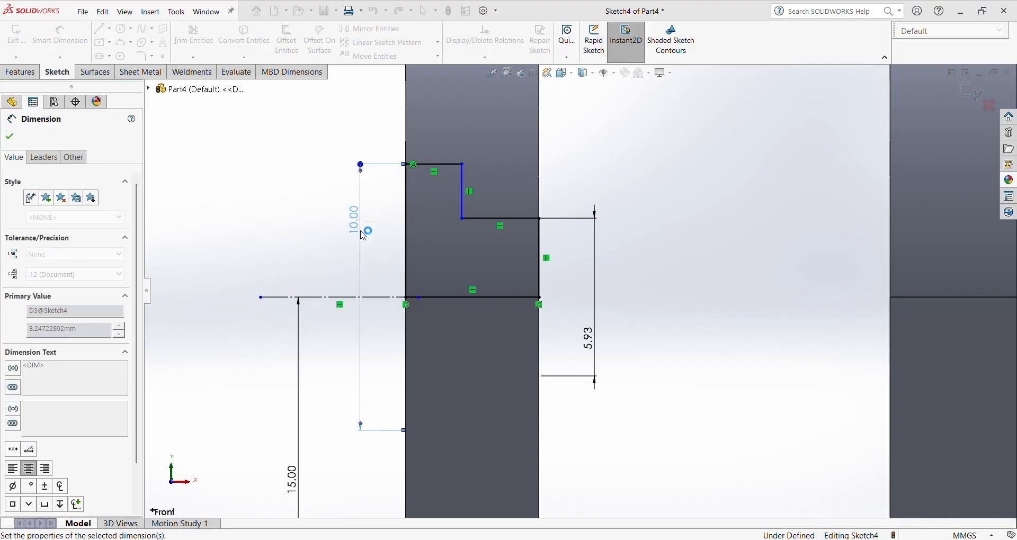
Set the depth of the left upright's larger bore to 2.5 mm from the outer face and end dimensioning.
{"action": "left_click", "coordinate": [464, 193]}
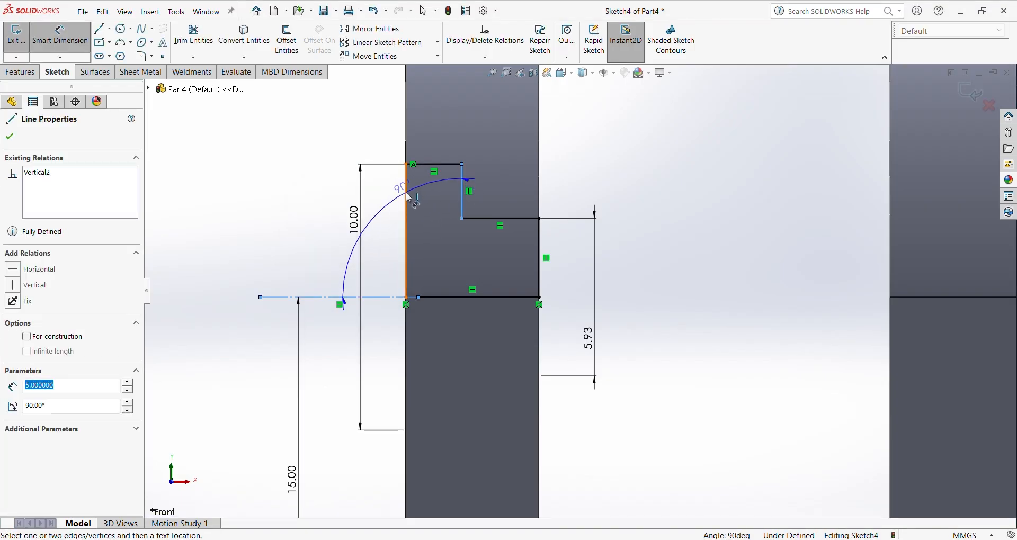
{"action": "left_click", "coordinate": [406, 174]}
{"action": "left_click", "coordinate": [433, 136]}
{"action": "type", "text": "2.5"}
{"action": "key", "text": "Return"}
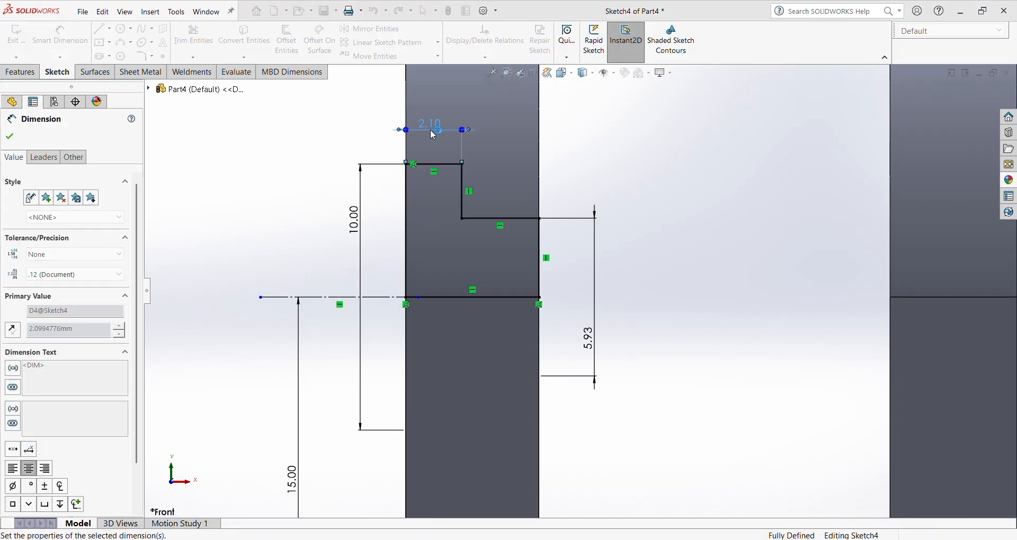
{"action": "right_click", "coordinate": [661, 254]}
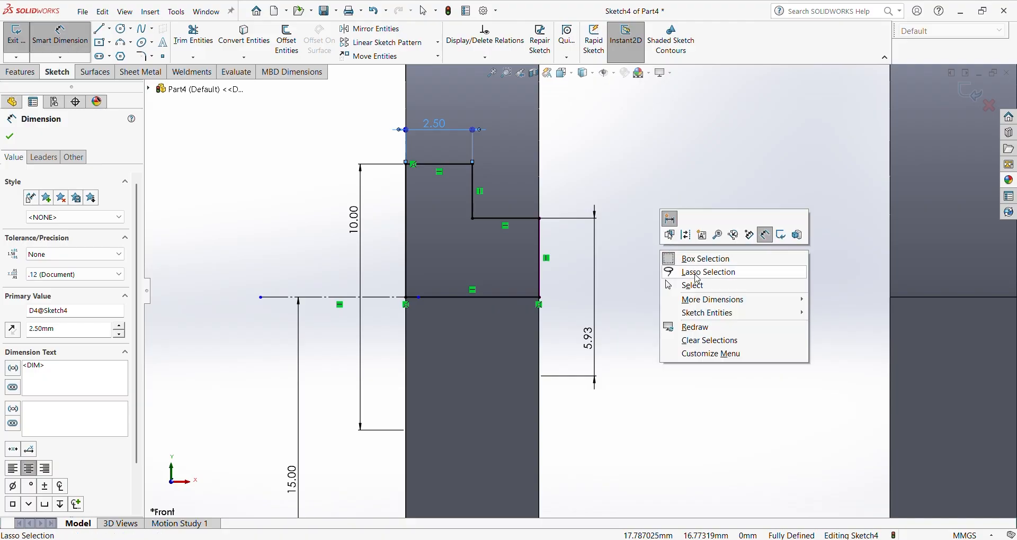
{"action": "left_click", "coordinate": [694, 285]}
Draw a closed stepped half-profile across the right upright on the construction line, about 2.3 mm high at the outer face and 1.3 mm at the inner face.
{"action": "scroll", "coordinate": [500, 317], "scroll_direction": "up", "scroll_amount": 3}
{"action": "left_click", "coordinate": [99, 29]}
{"action": "scroll", "coordinate": [532, 288], "scroll_direction": "down", "scroll_amount": 4}
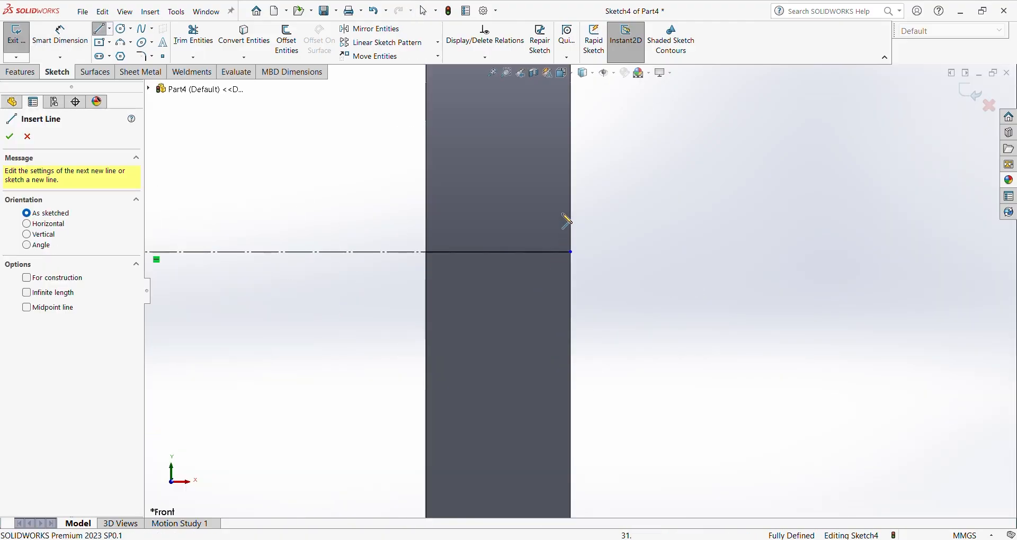
{"action": "left_click", "coordinate": [570, 252]}
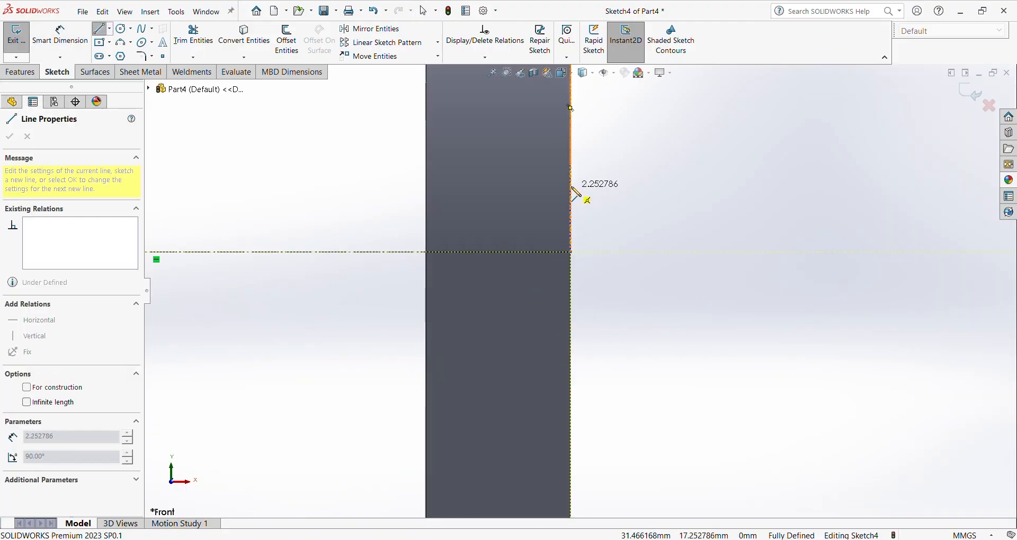
{"action": "left_click", "coordinate": [570, 184]}
{"action": "left_click", "coordinate": [541, 184]}
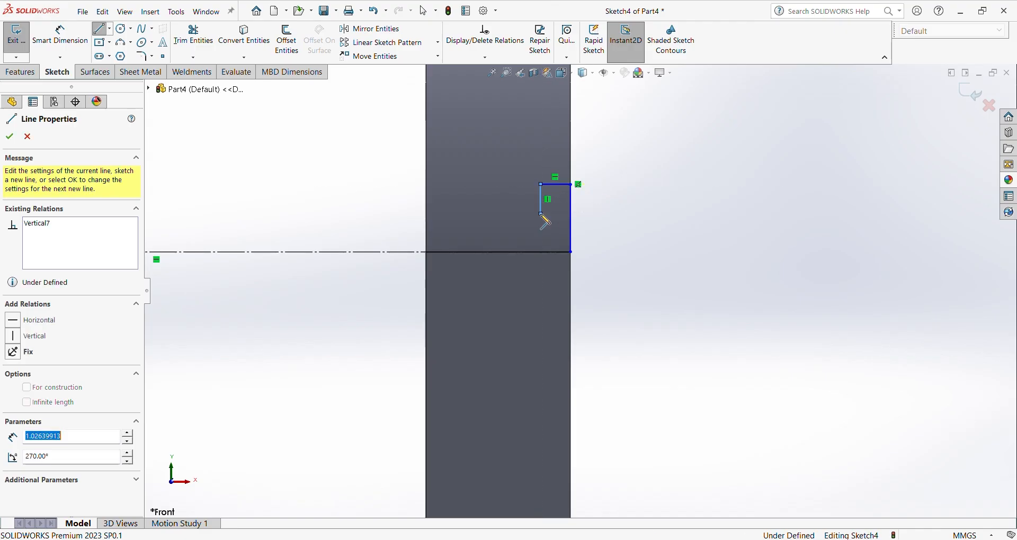
{"action": "left_click", "coordinate": [541, 214]}
{"action": "left_click", "coordinate": [427, 214]}
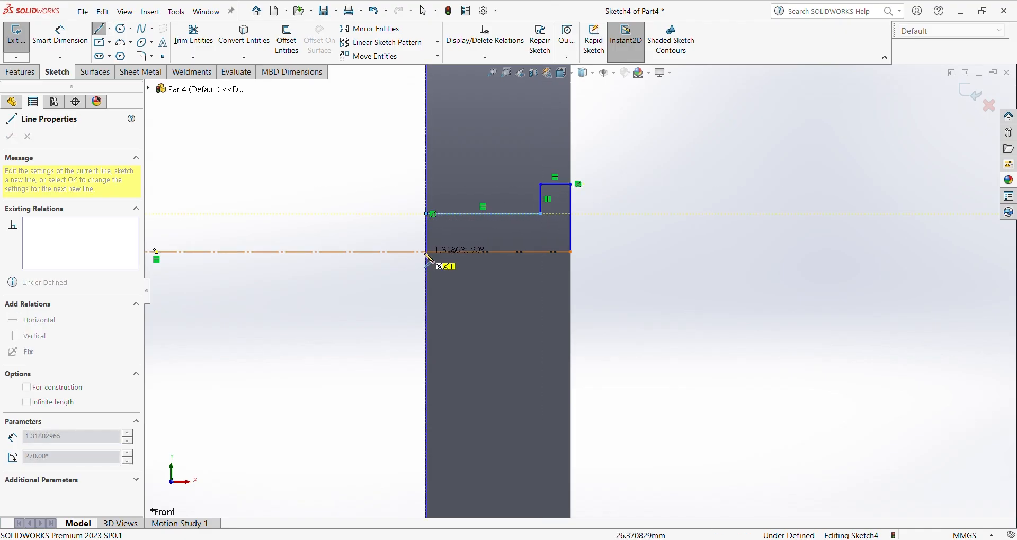
{"action": "left_click", "coordinate": [427, 252]}
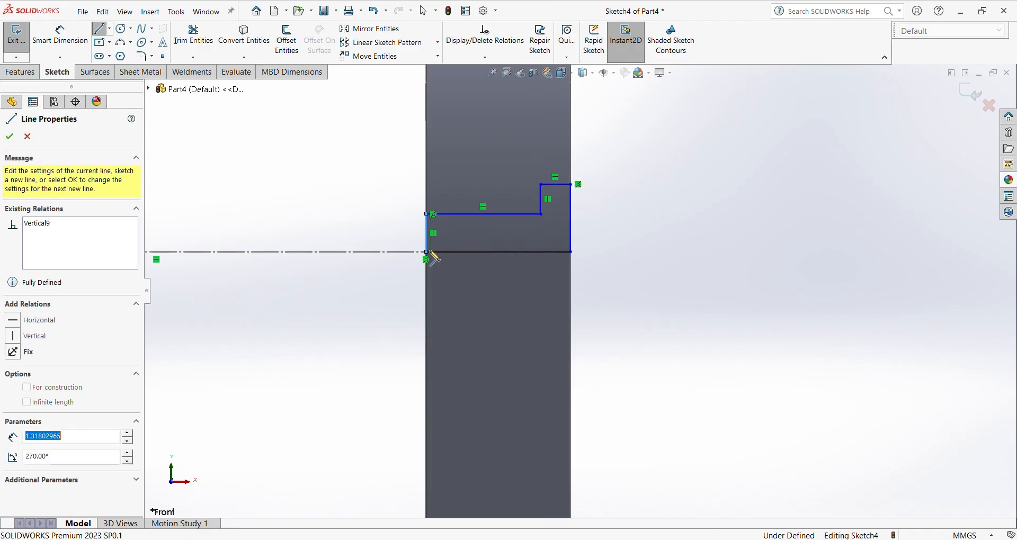
{"action": "left_click", "coordinate": [571, 252]}
{"action": "left_click", "coordinate": [590, 278]}
Make the profile line at the right upright's outer face vertical.
{"action": "scroll", "coordinate": [572, 228], "scroll_direction": "down", "scroll_amount": 5}
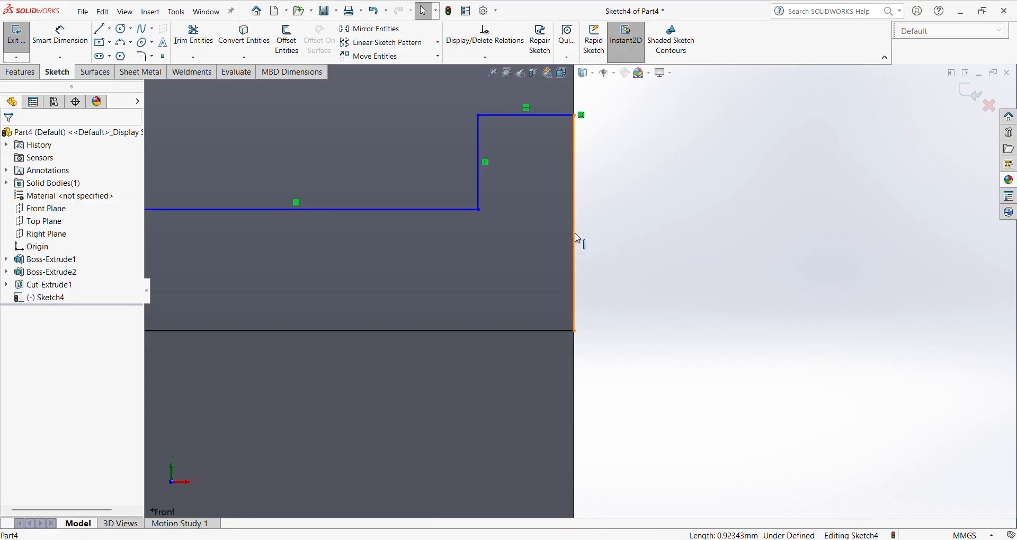
{"action": "left_click", "coordinate": [659, 309]}
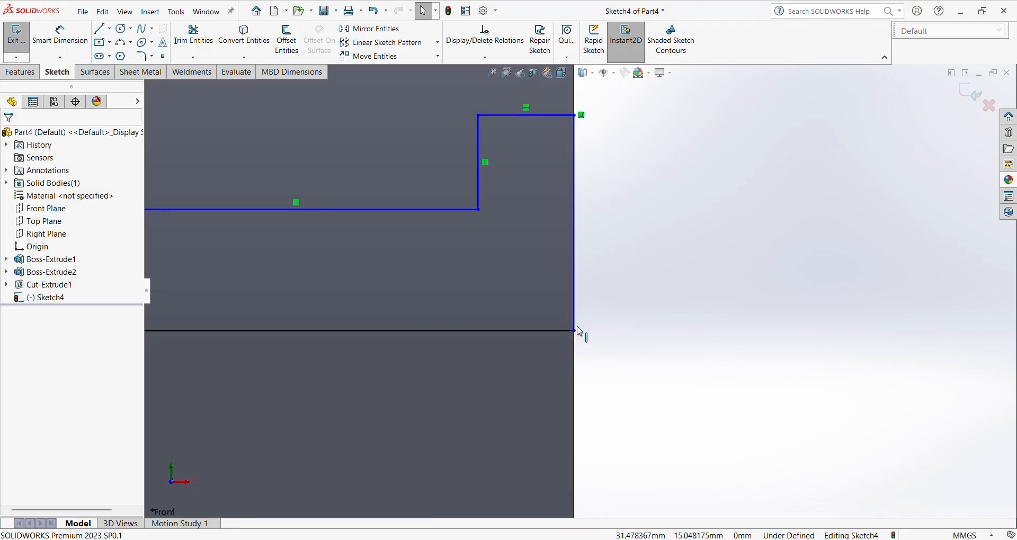
{"action": "left_click", "coordinate": [574, 310]}
{"action": "left_click", "coordinate": [609, 250]}
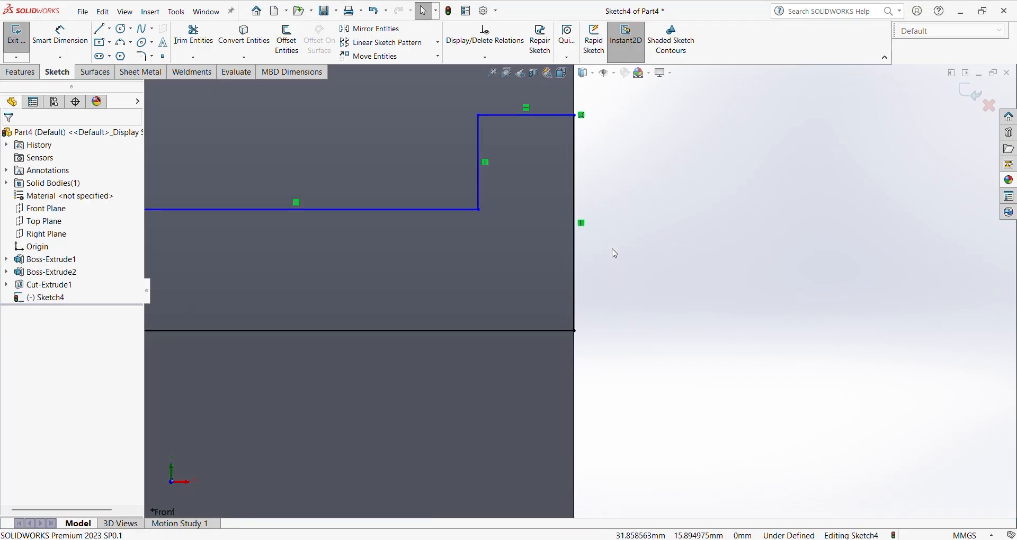
Set the depth of the right upright's larger bore to 2.5 mm from the outer face.
{"action": "scroll", "coordinate": [580, 292], "scroll_direction": "up", "scroll_amount": 4}
{"action": "key", "text": "d"}
{"action": "left_click", "coordinate": [534, 229]}
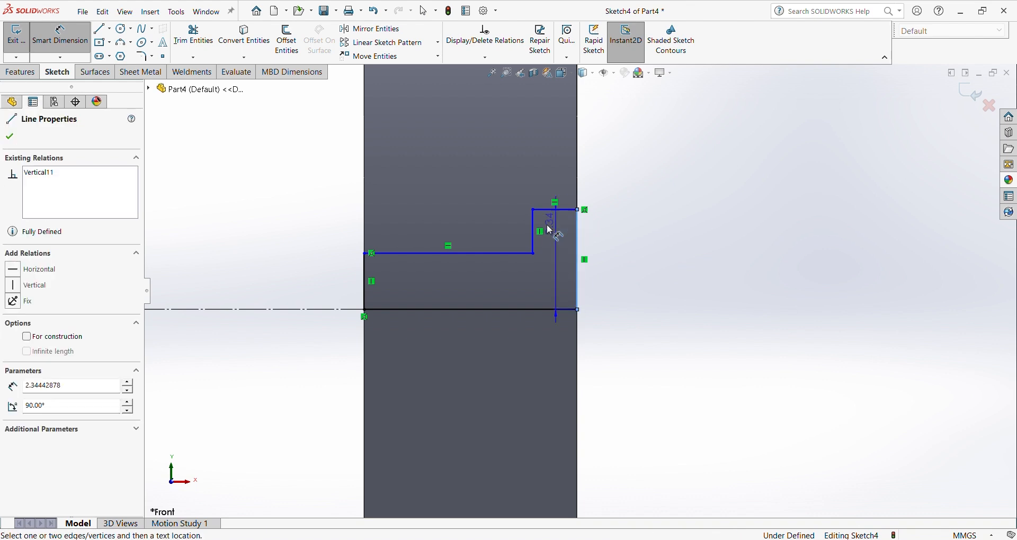
{"action": "left_click", "coordinate": [535, 234]}
{"action": "left_click", "coordinate": [563, 179]}
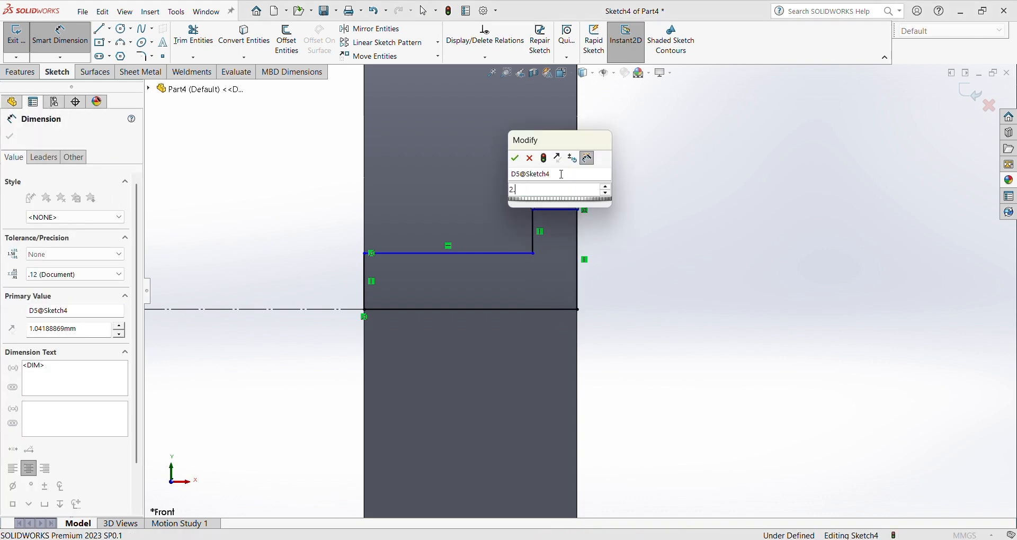
{"action": "type", "text": "2.5"}
{"action": "key", "text": "Return"}
Set the diameter of the right upright's larger bore to 10 mm, dimensioned across the construction line.
{"action": "left_click", "coordinate": [537, 211]}
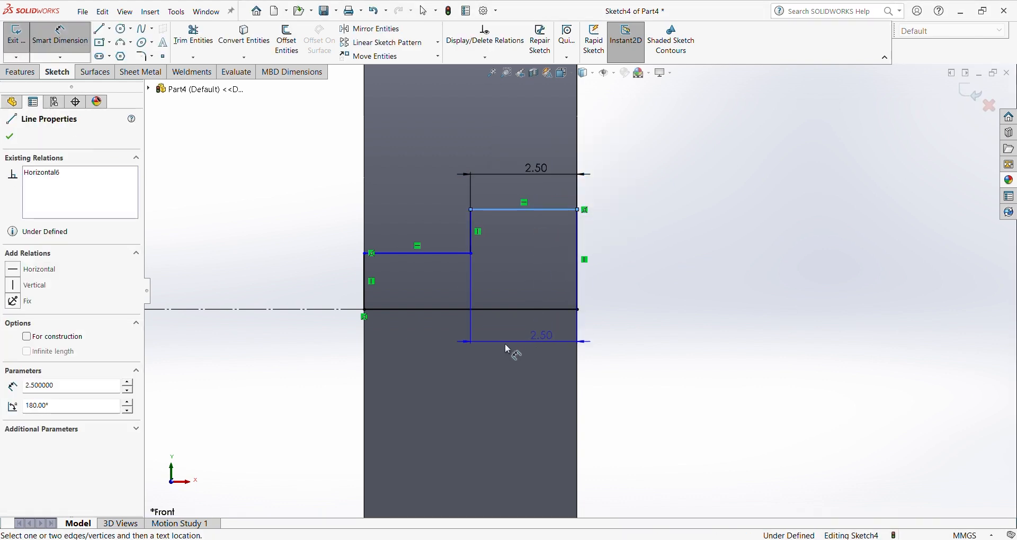
{"action": "left_click", "coordinate": [295, 309]}
{"action": "left_click", "coordinate": [647, 345]}
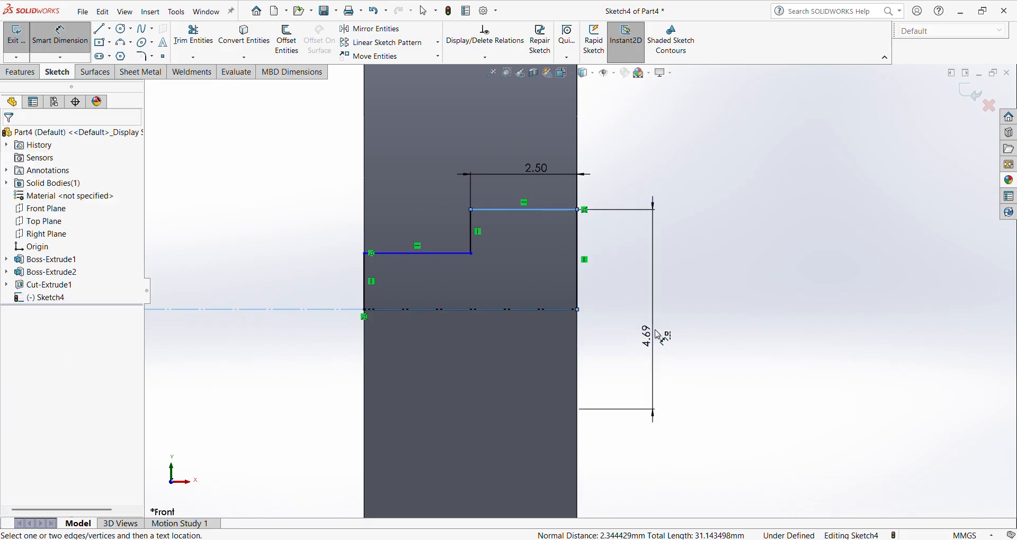
{"action": "type", "text": "10"}
{"action": "key", "text": "Return"}
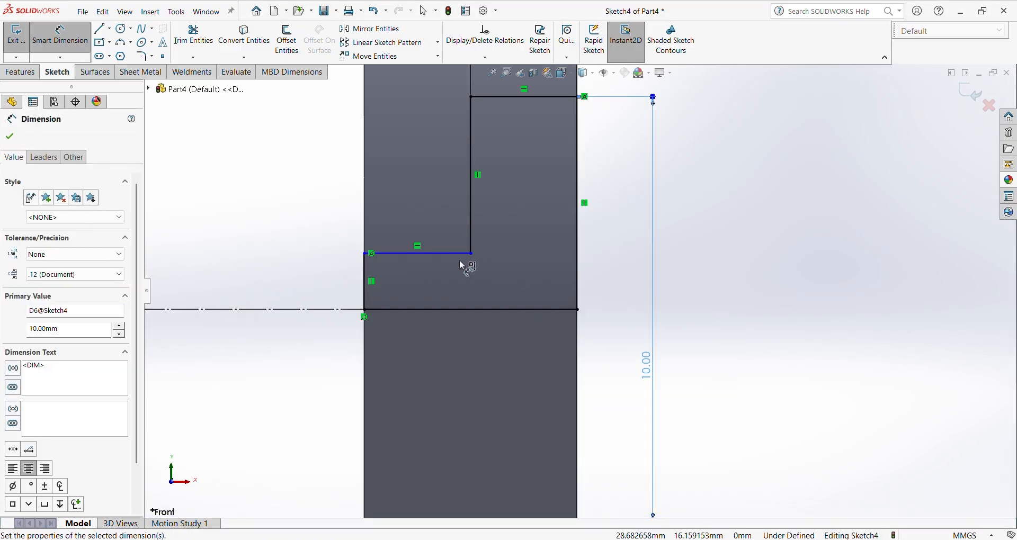
Set the diameter of the right upright's smaller bore to 5.93 mm, dimensioned across the construction line.
{"action": "left_click", "coordinate": [461, 255]}
{"action": "left_click", "coordinate": [326, 339]}
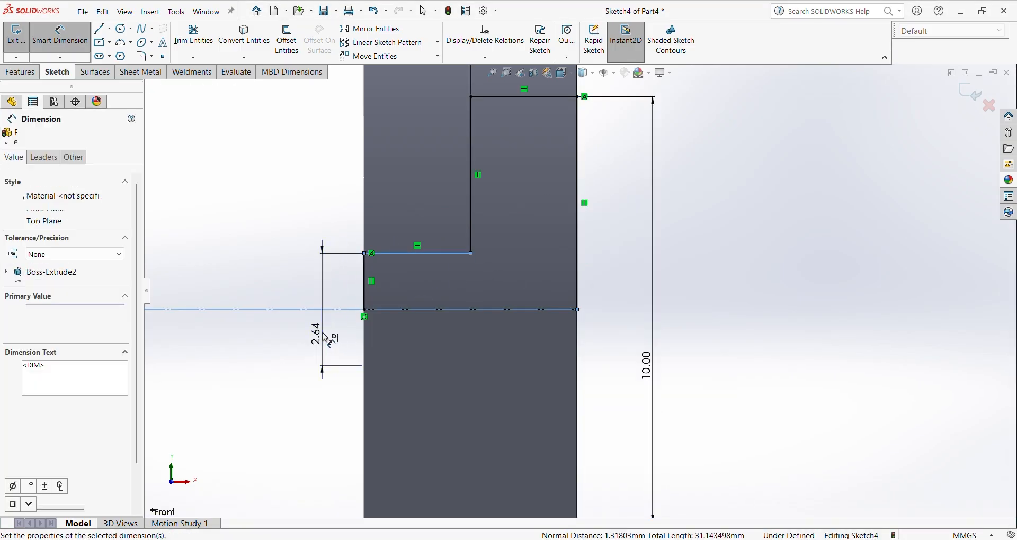
{"action": "type", "text": "5.93"}
{"action": "key", "text": "Return"}
{"action": "scroll", "coordinate": [450, 294], "scroll_direction": "up", "scroll_amount": 6}
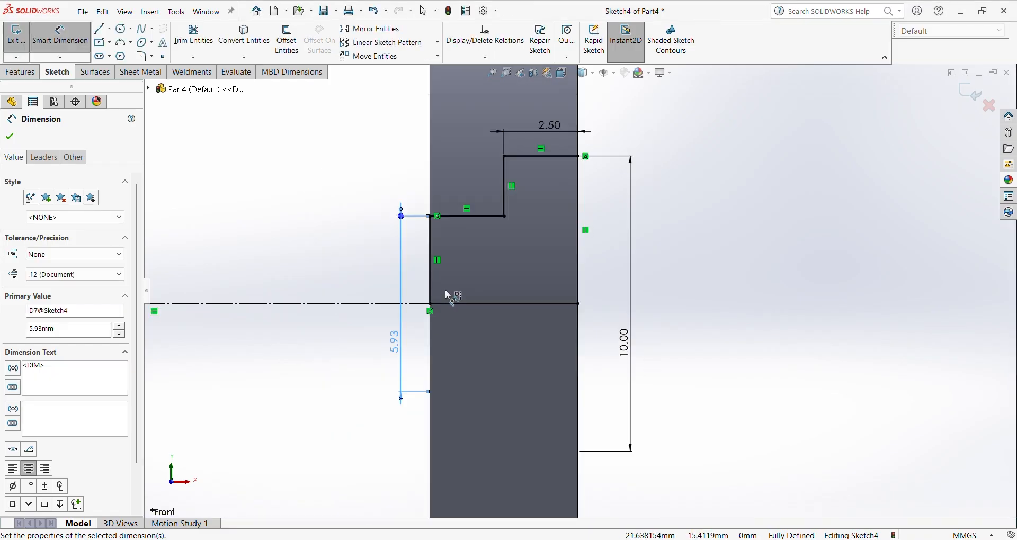
Exit the sketch and revolve-cut both stepped profiles 360 degrees about the construction line.
{"action": "mouse_move", "coordinate": [479, 324]}
{"action": "middle_mouse_down"}
{"action": "mouse_move", "coordinate": [475, 339]}
{"action": "mouse_move", "coordinate": [516, 320]}
{"action": "mouse_move", "coordinate": [524, 278]}
{"action": "mouse_move", "coordinate": [517, 323]}
{"action": "mouse_move", "coordinate": [436, 381]}
{"action": "middle_mouse_up"}
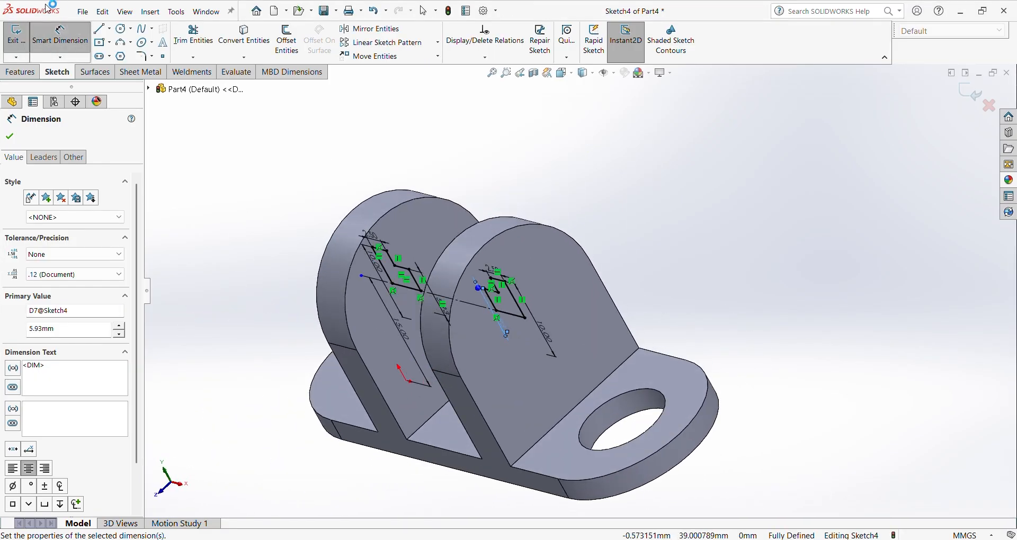
{"action": "left_click", "coordinate": [17, 36]}
{"action": "left_click", "coordinate": [270, 54]}
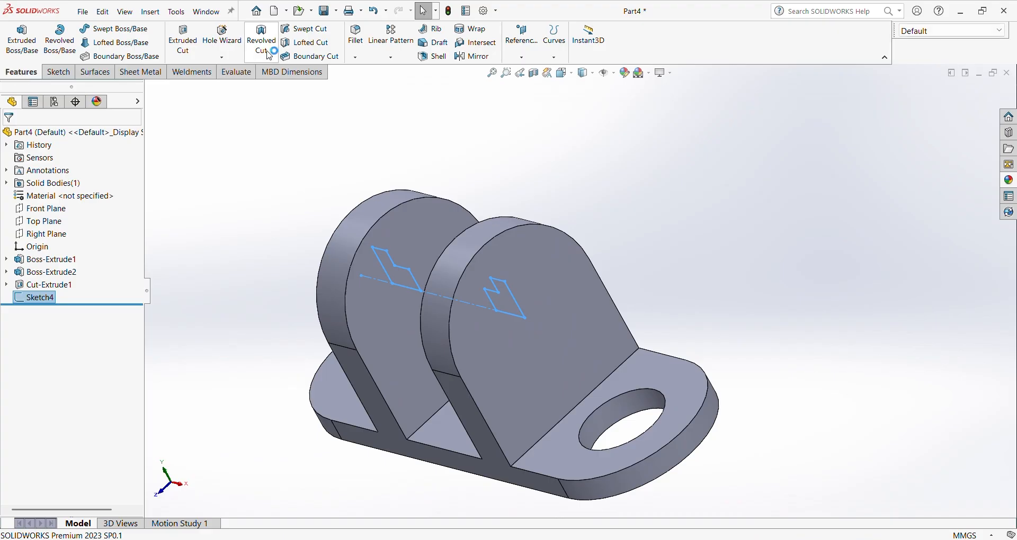
{"action": "middle_click_drag", "start_coordinate": [277, 204], "coordinate": [136, 169]}
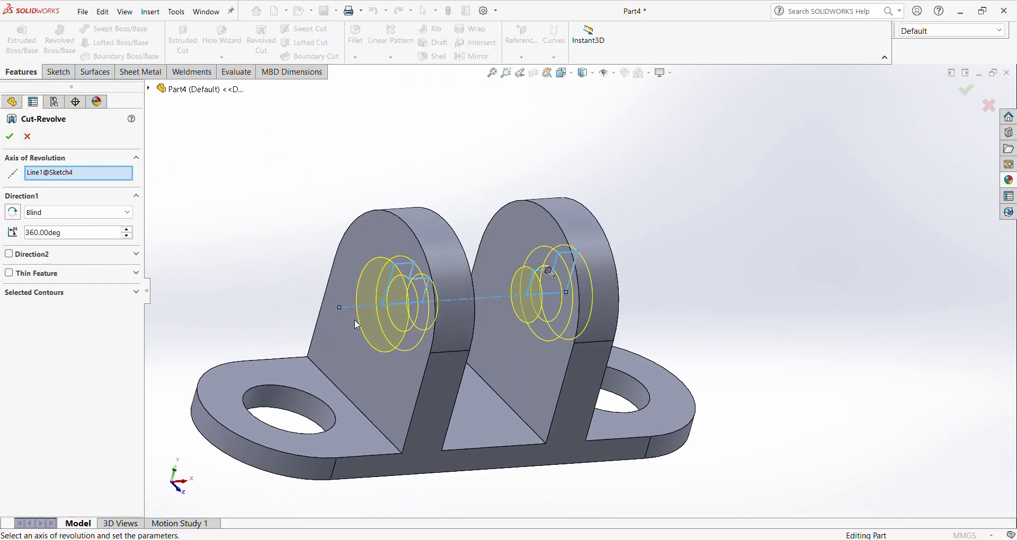
{"action": "left_click", "coordinate": [9, 137]}
{"action": "mouse_move", "coordinate": [335, 190]}
{"action": "middle_mouse_down"}
{"action": "mouse_move", "coordinate": [377, 227]}
{"action": "mouse_move", "coordinate": [333, 154]}
{"action": "mouse_move", "coordinate": [354, 212]}
{"action": "mouse_move", "coordinate": [449, 365]}
{"action": "middle_mouse_up"}
Check the reference drawing, then section the bracket on the Front Plane and examine both stepped bores in front view.
{"action": "key", "text": "alt+Tab"}
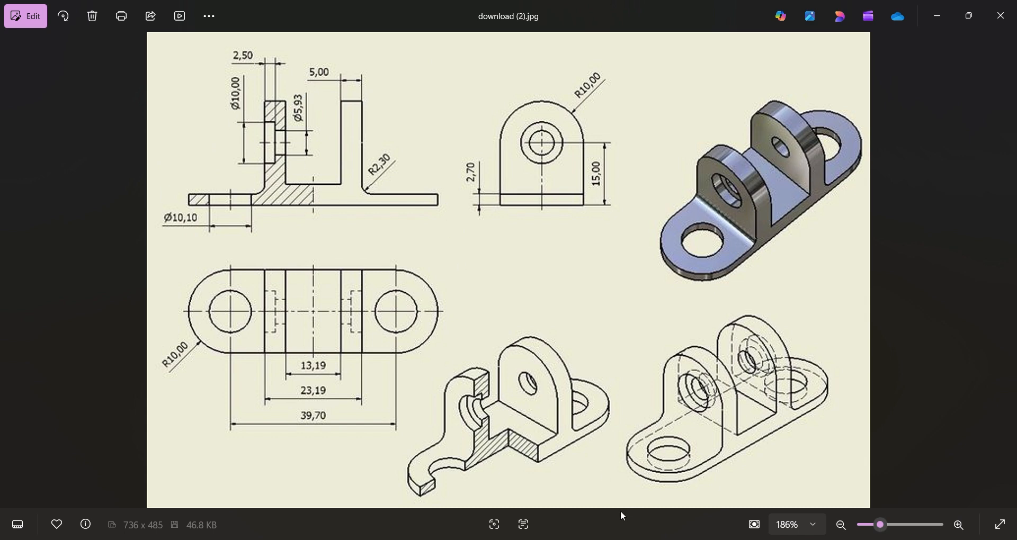
{"action": "key", "text": "alt+Tab"}
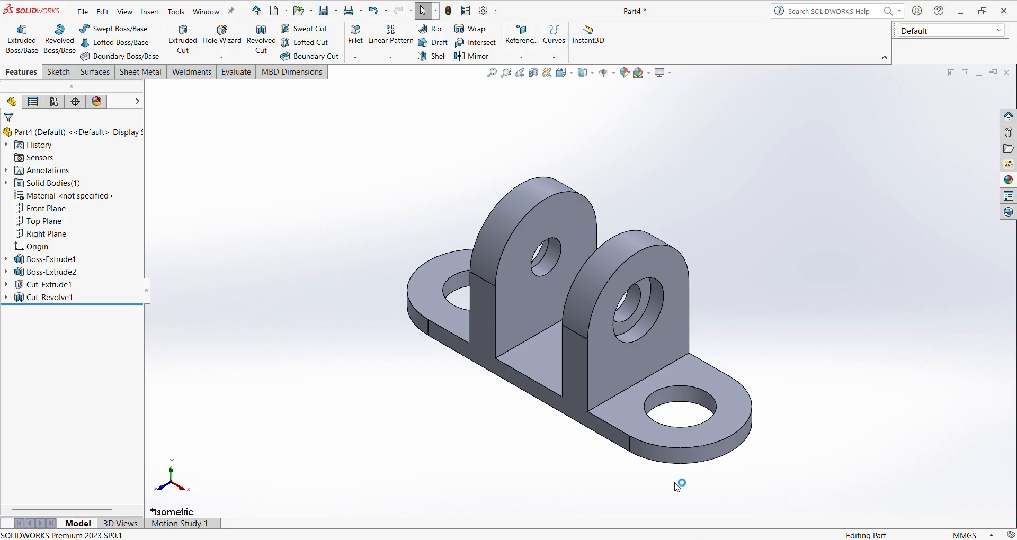
{"action": "left_click", "coordinate": [521, 73]}
{"action": "middle_click_drag", "start_coordinate": [539, 284], "coordinate": [569, 286]}
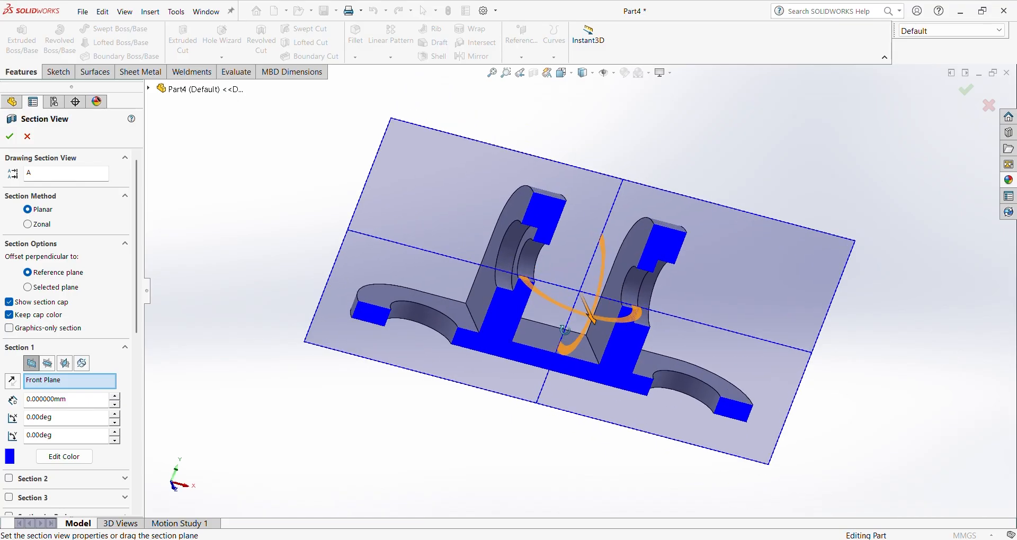
{"action": "left_click", "coordinate": [9, 136]}
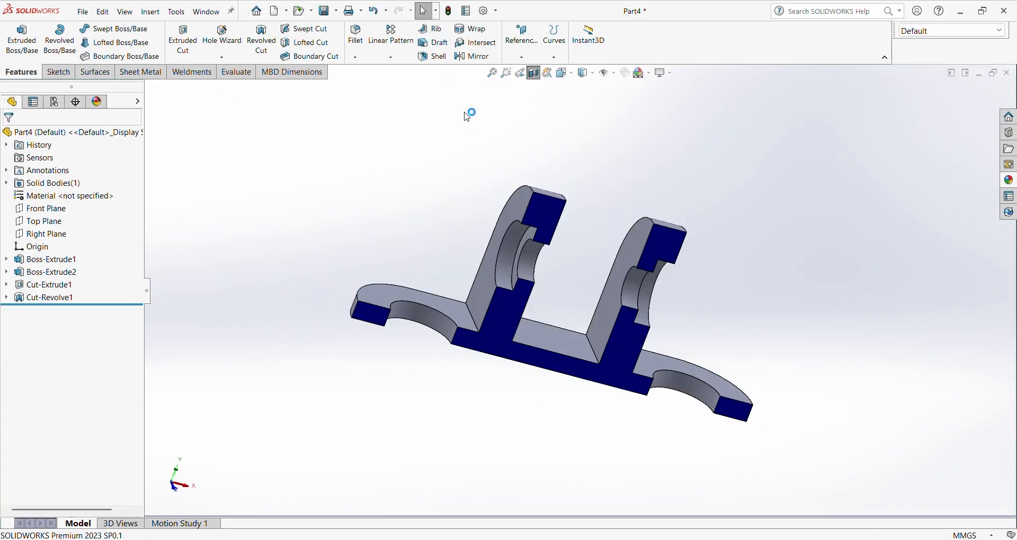
{"action": "left_click", "coordinate": [567, 77]}
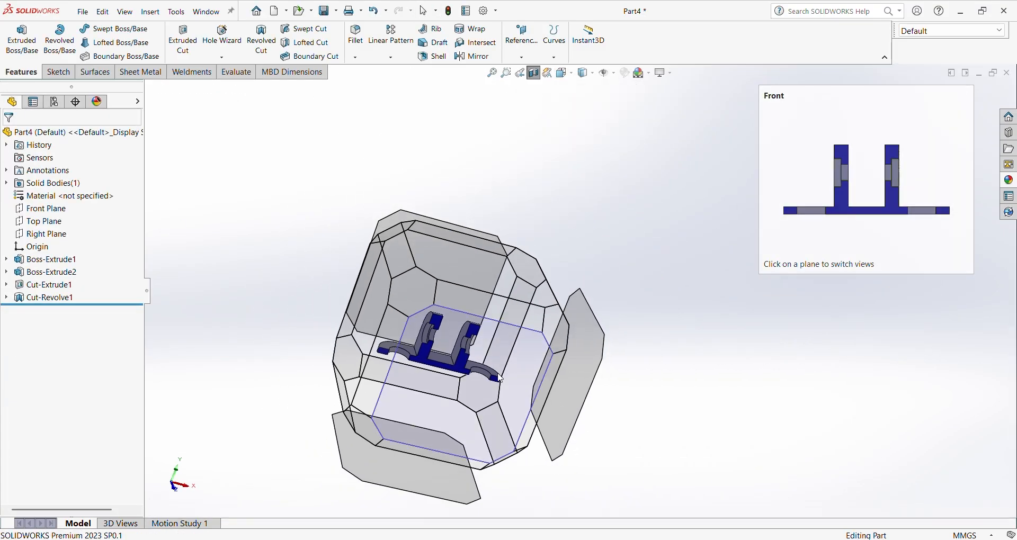
{"action": "left_click", "coordinate": [535, 318]}
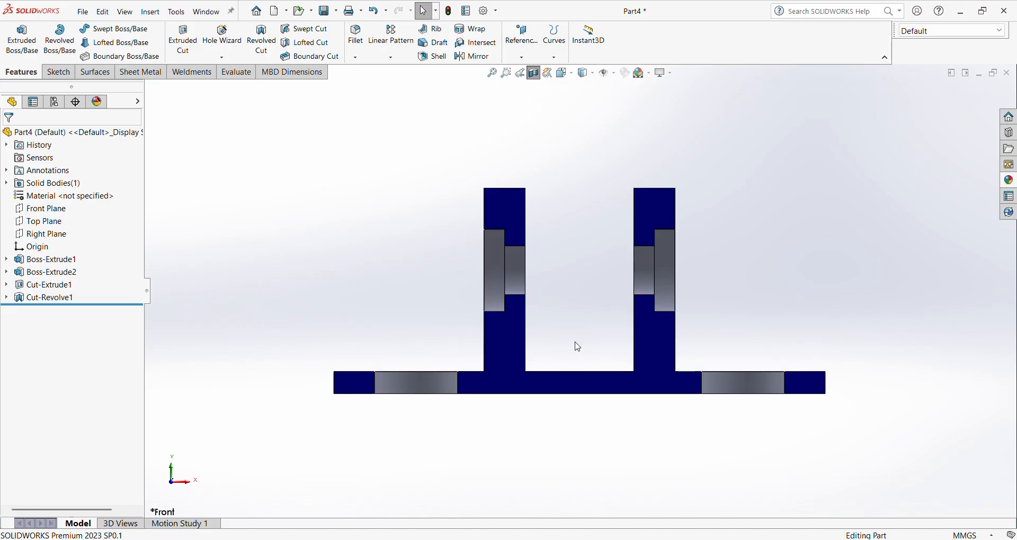
{"action": "left_click_drag", "start_coordinate": [273, 162], "coordinate": [582, 459]}
{"action": "left_click_drag", "start_coordinate": [572, 154], "coordinate": [853, 479]}
Turn off the section view and check the reference drawing for the fillet radius.
{"action": "left_click", "coordinate": [535, 73]}
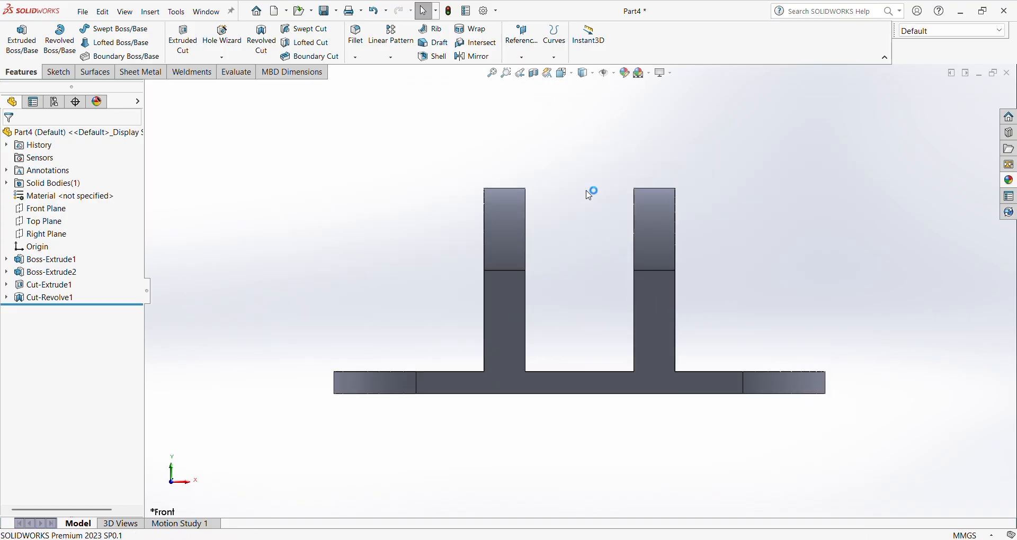
{"action": "left_click", "coordinate": [535, 74]}
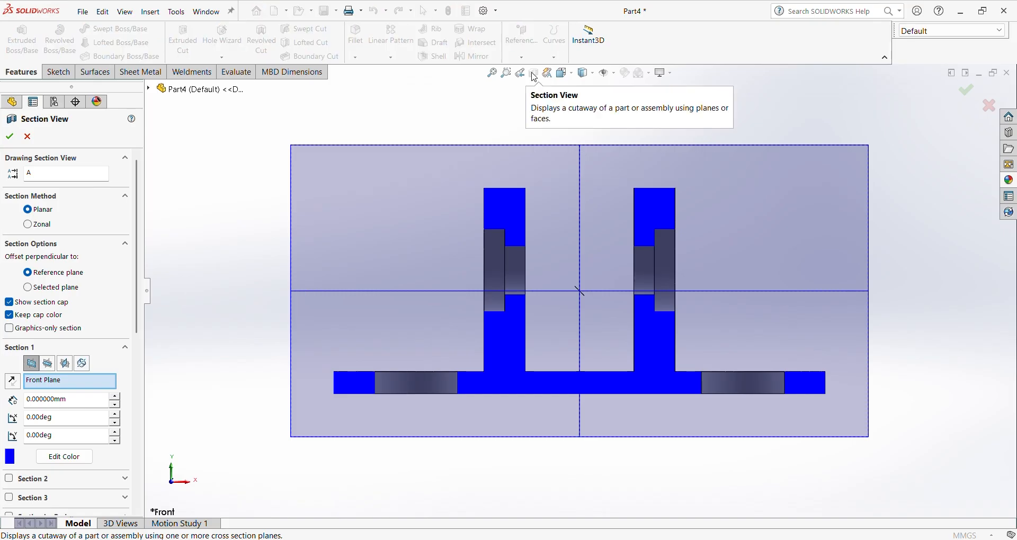
{"action": "left_click", "coordinate": [27, 136]}
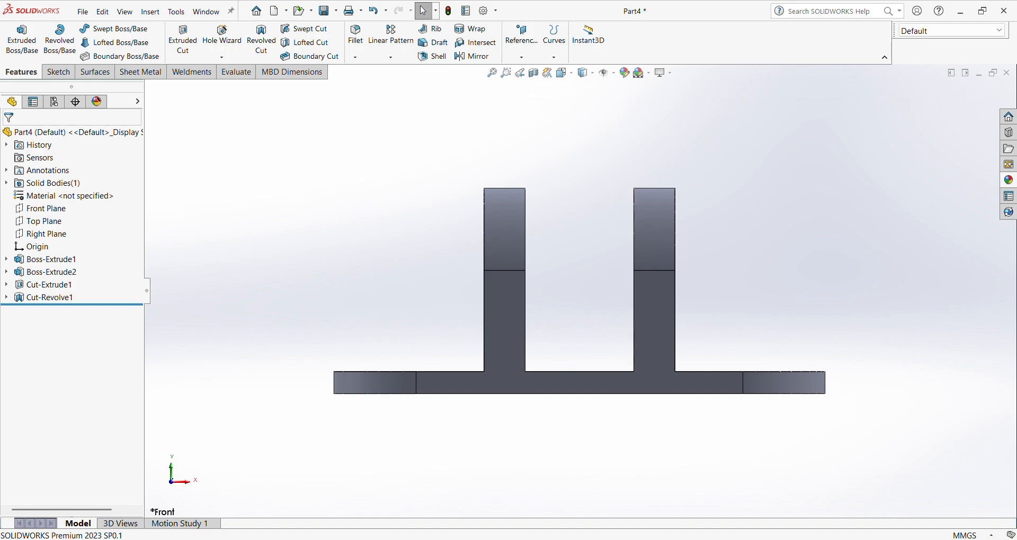
{"action": "left_click", "coordinate": [700, 539]}
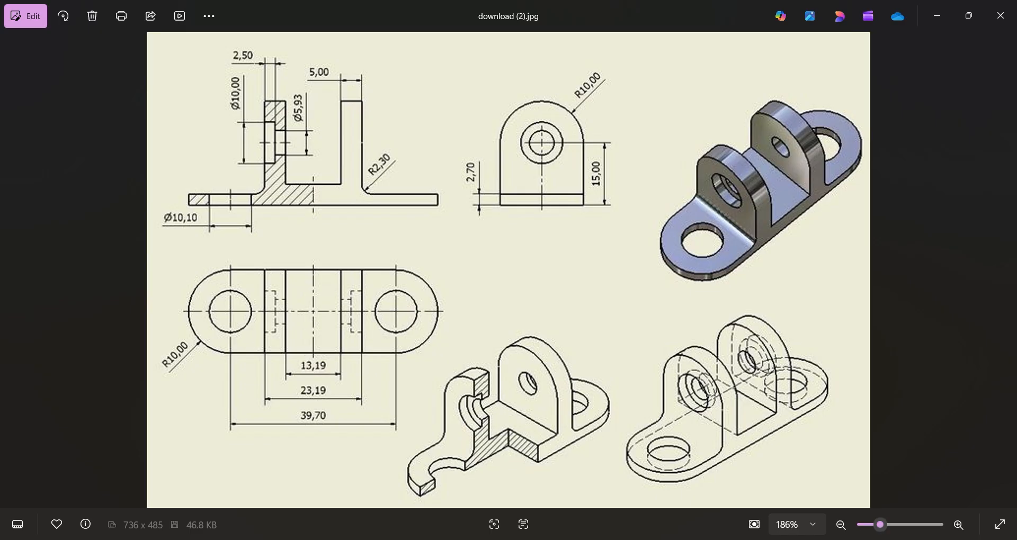
{"action": "key", "text": "alt+Tab"}
Fillet the two edges where the uprights' outer faces meet the base with a symmetric 2.3 mm radius.
{"action": "left_click", "coordinate": [354, 39]}
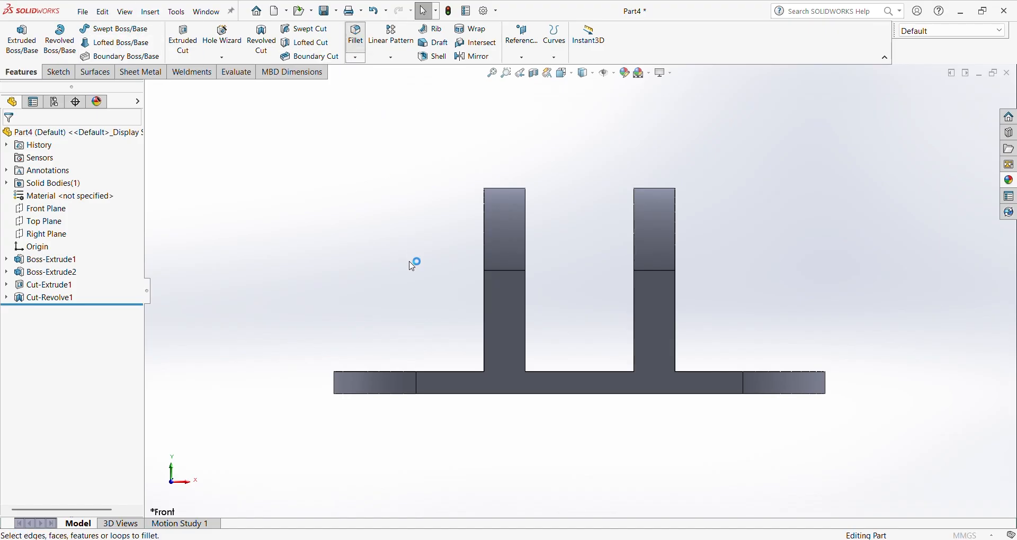
{"action": "middle_click_drag", "start_coordinate": [409, 262], "coordinate": [493, 372]}
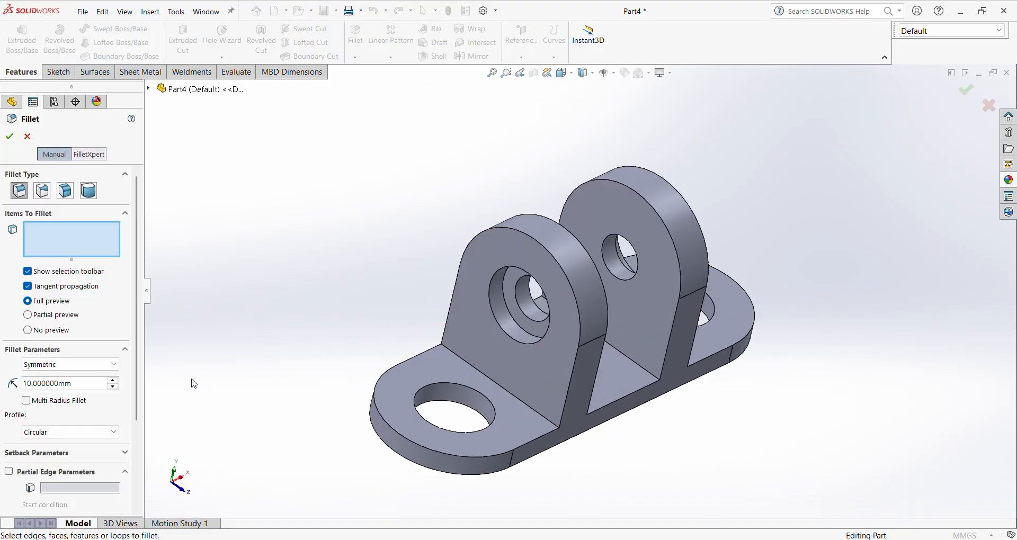
{"action": "left_click", "coordinate": [91, 387]}
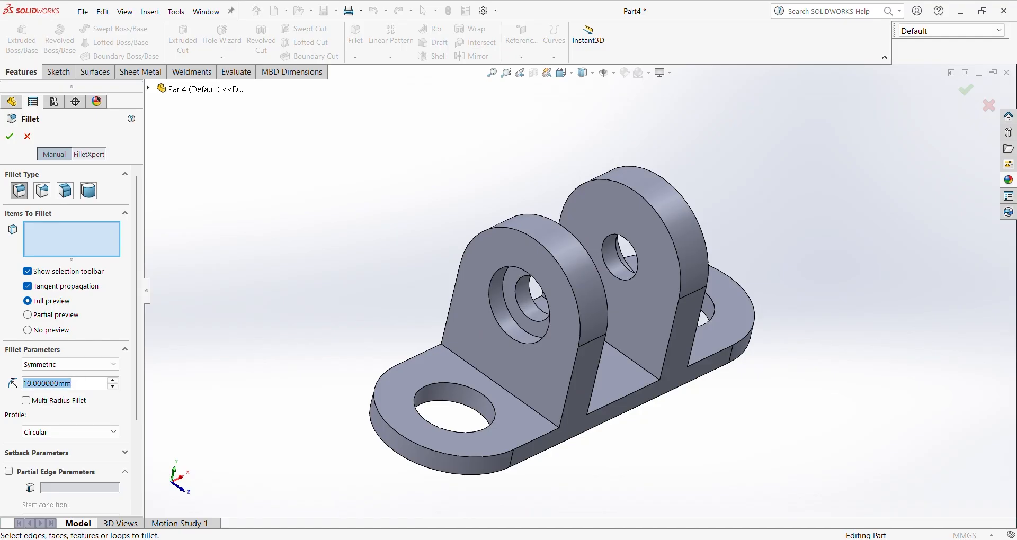
{"action": "type", "text": "2.3"}
{"action": "key", "text": "Return"}
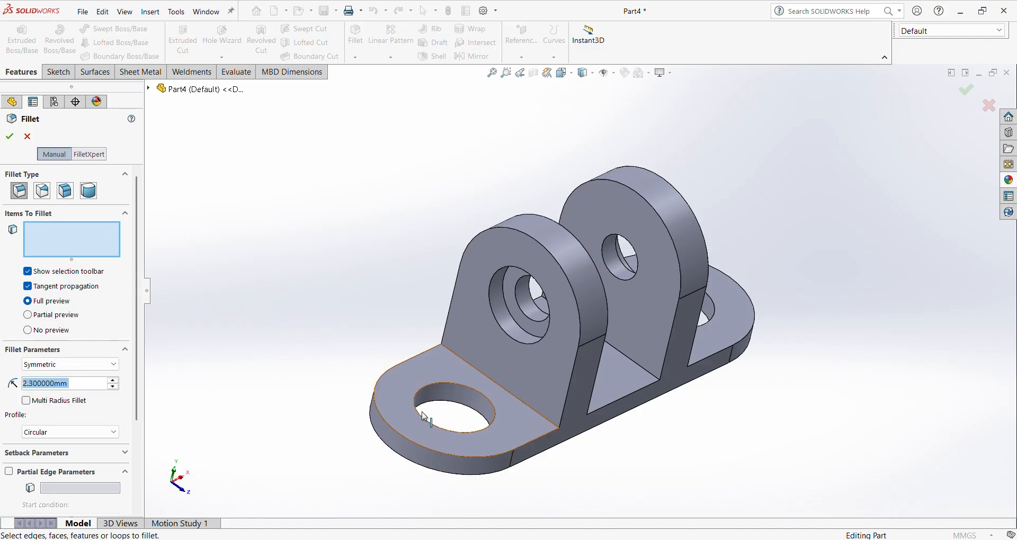
{"action": "left_click", "coordinate": [512, 404]}
{"action": "left_click", "coordinate": [517, 422]}
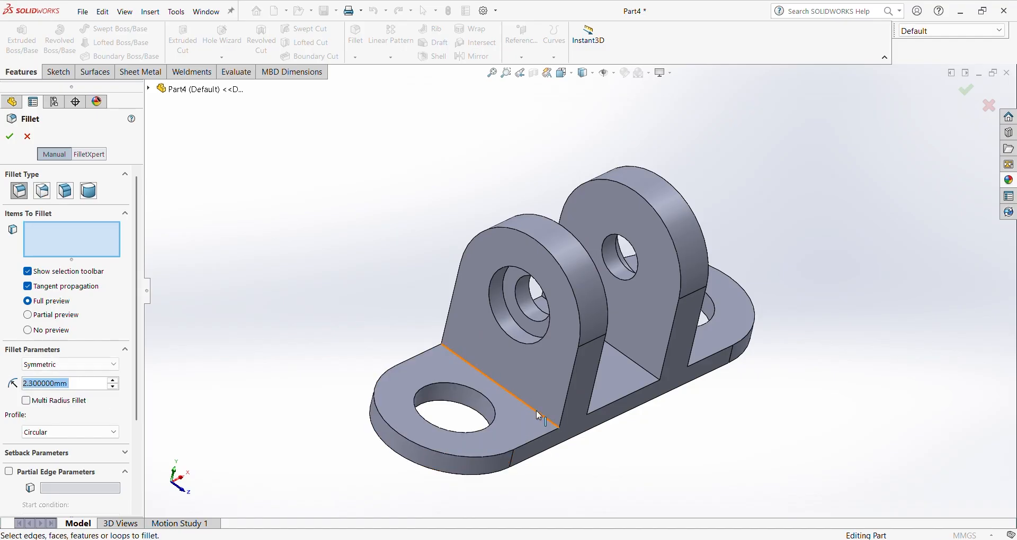
{"action": "left_click", "coordinate": [536, 412]}
{"action": "middle_click_drag", "start_coordinate": [600, 401], "coordinate": [665, 363]}
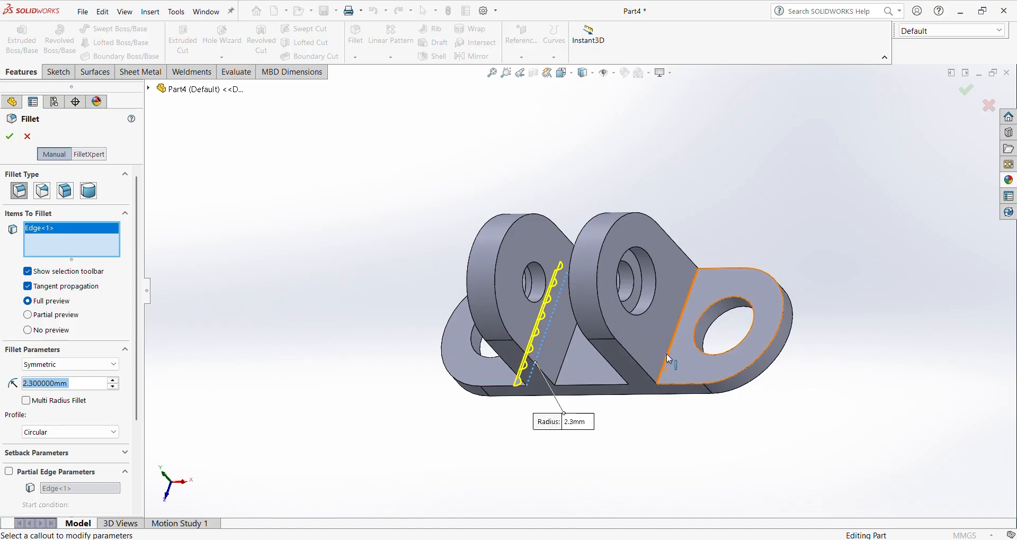
{"action": "left_click", "coordinate": [667, 359]}
{"action": "key", "text": "alt+Tab"}
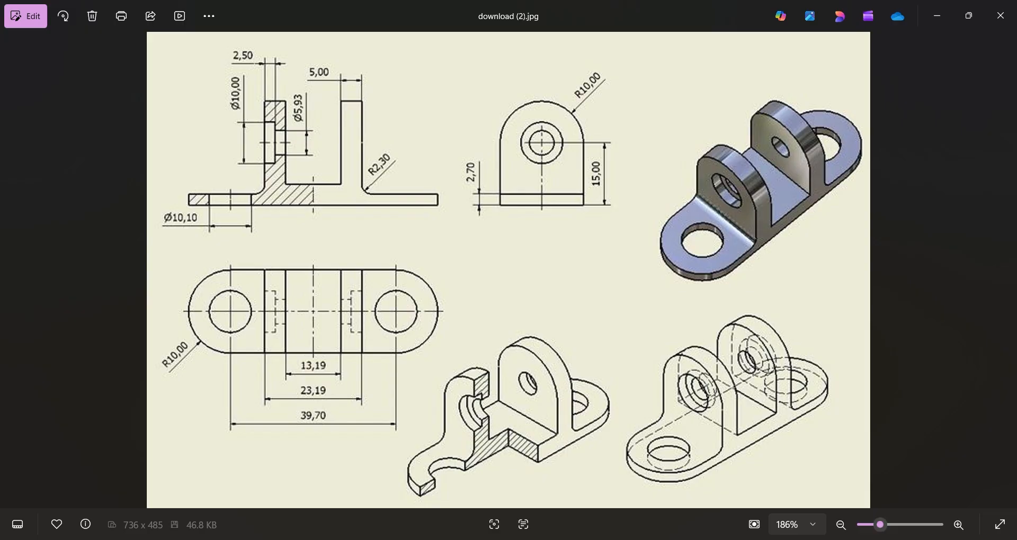
{"action": "key", "text": "alt+Tab"}
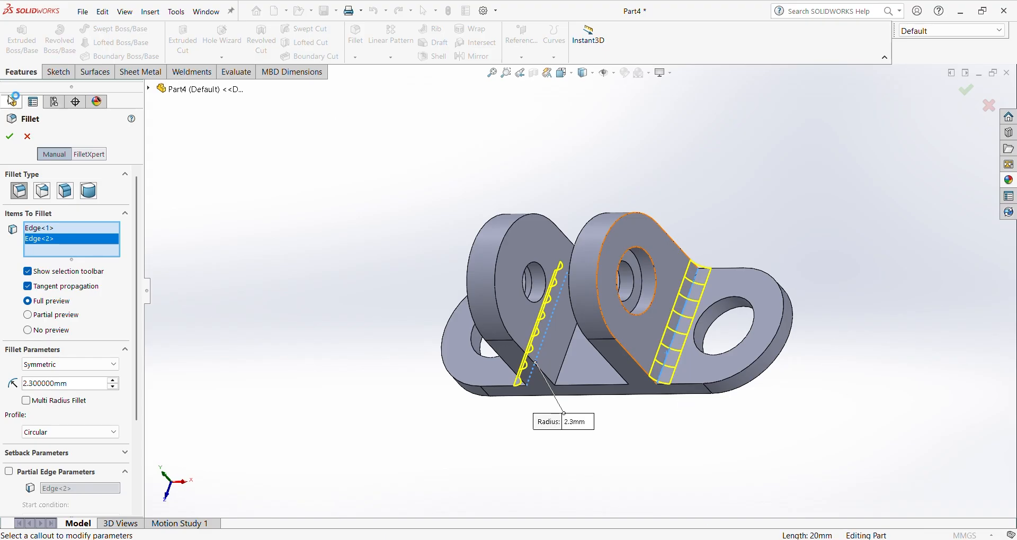
{"action": "left_click", "coordinate": [10, 137]}
{"action": "key", "text": "ctrl+7"}
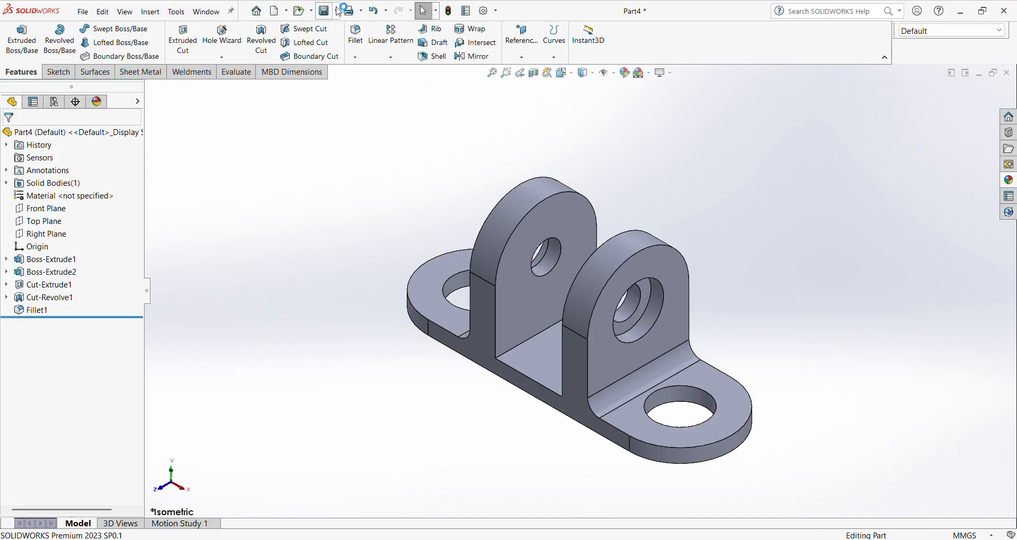
Compare the filleted bracket with the reference drawing.
{"action": "left_click", "coordinate": [334, 12]}
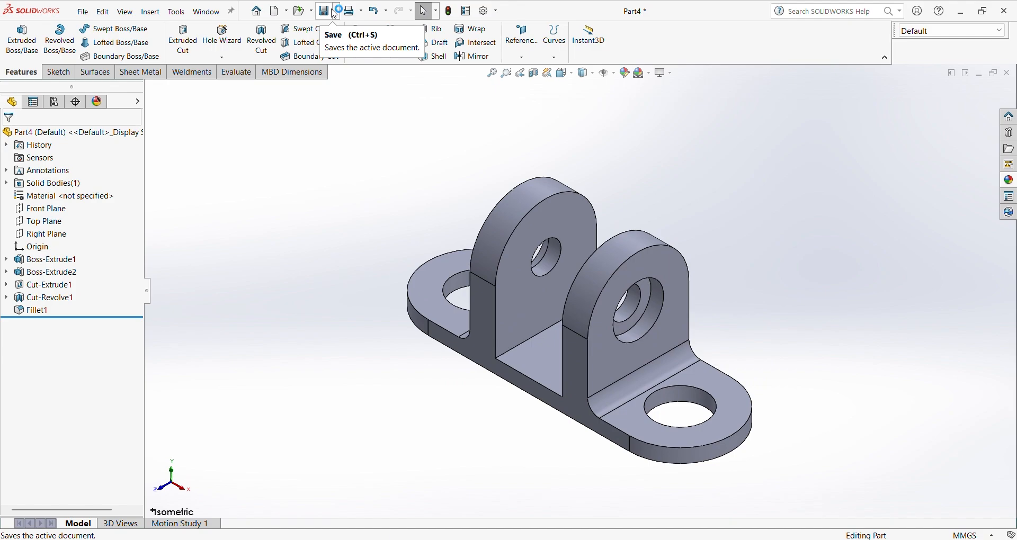
{"action": "key", "text": "alt+Tab"}
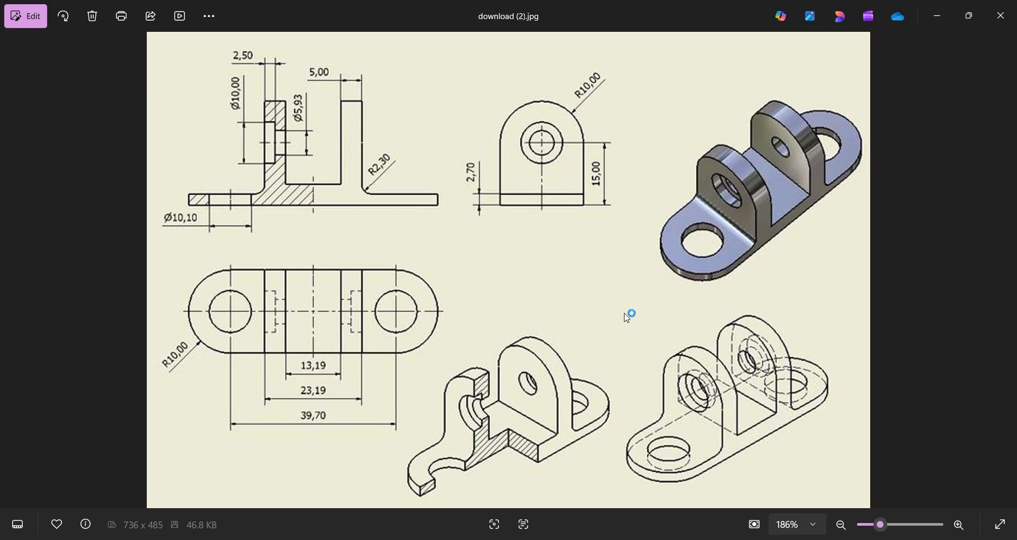
{"action": "mouse_move", "coordinate": [710, 538]}
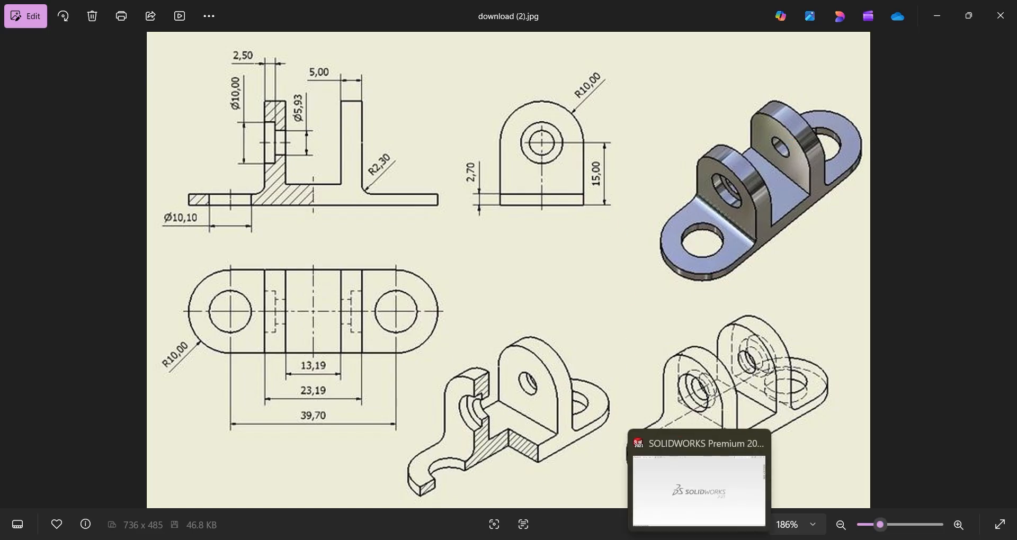
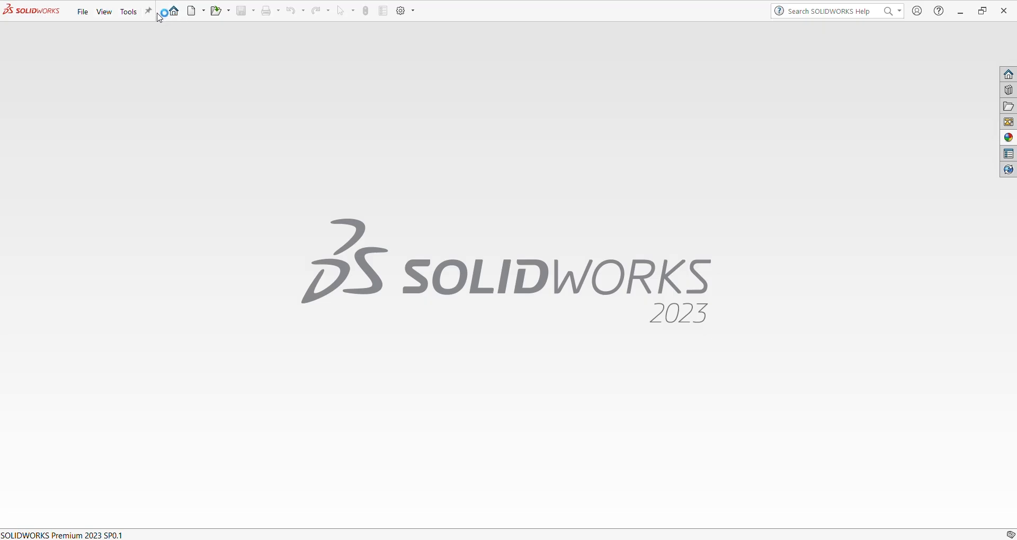
Close the welcome window and create a new part document.
{"action": "left_click", "coordinate": [174, 11]}
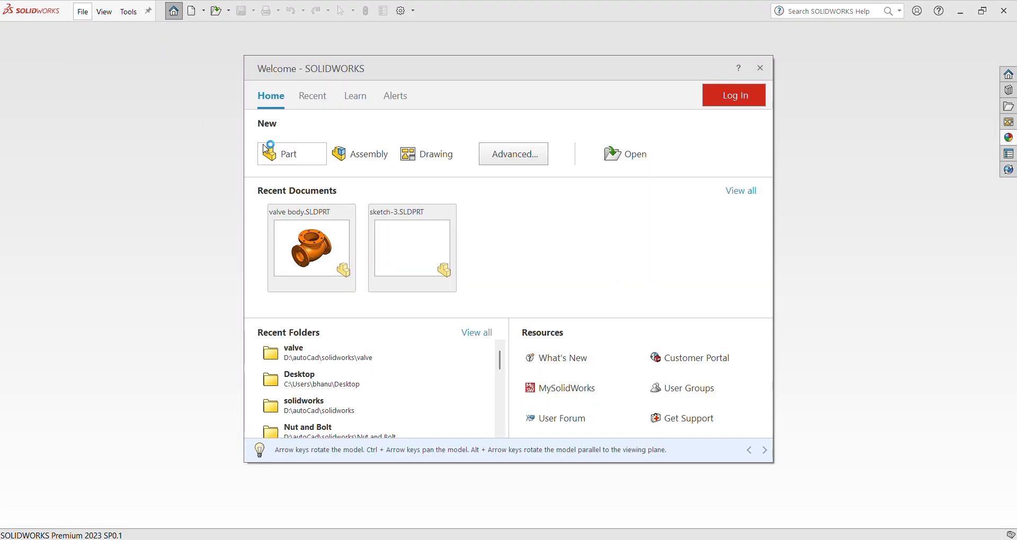
{"action": "left_click", "coordinate": [762, 70]}
{"action": "left_click", "coordinate": [83, 11]}
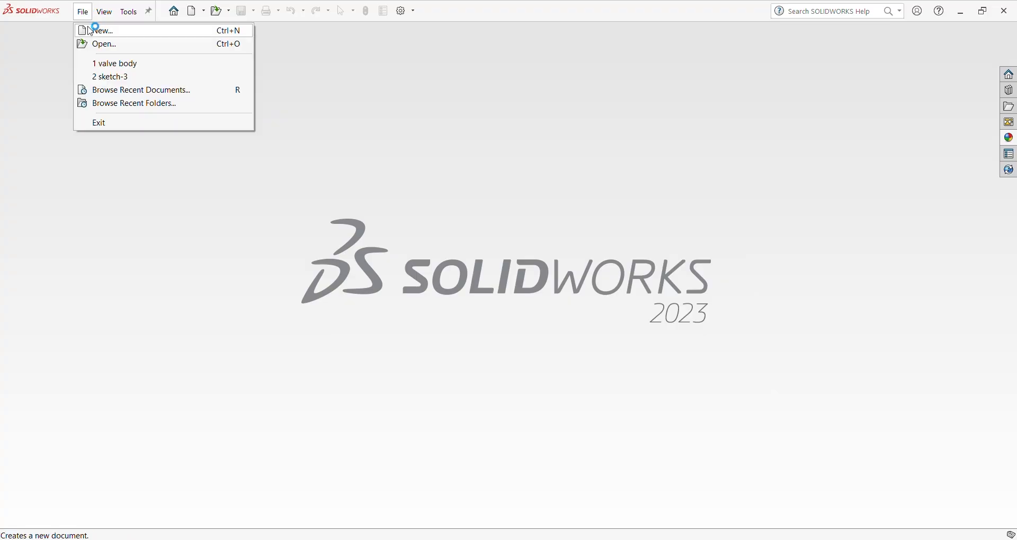
{"action": "left_click", "coordinate": [95, 32]}
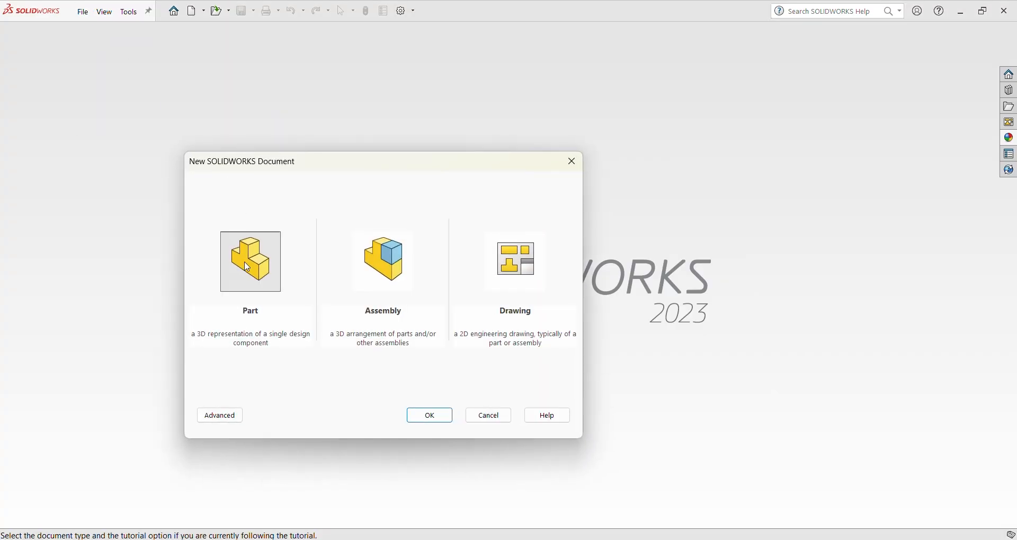
{"action": "left_click", "coordinate": [430, 415]}
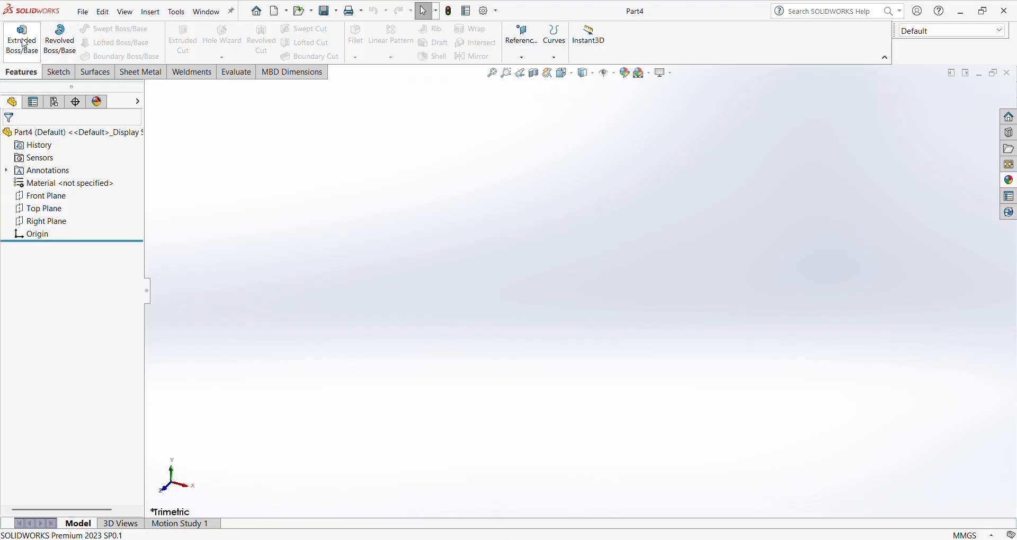
Start a sketch on the Top Plane and draw a horizontal straight slot from the origin, about 143 mm between centres and 63 mm wide.
{"action": "left_click", "coordinate": [43, 208]}
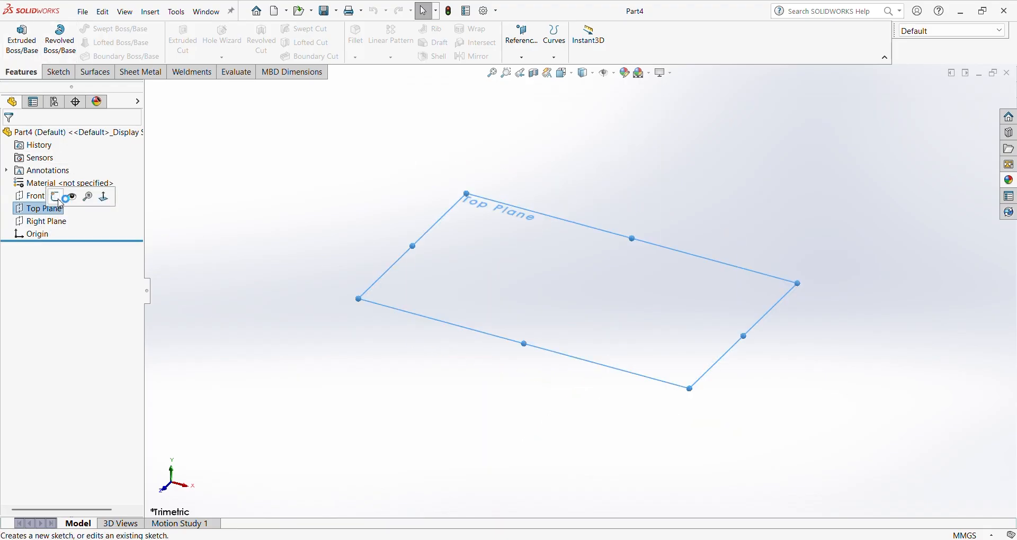
{"action": "left_click", "coordinate": [58, 197]}
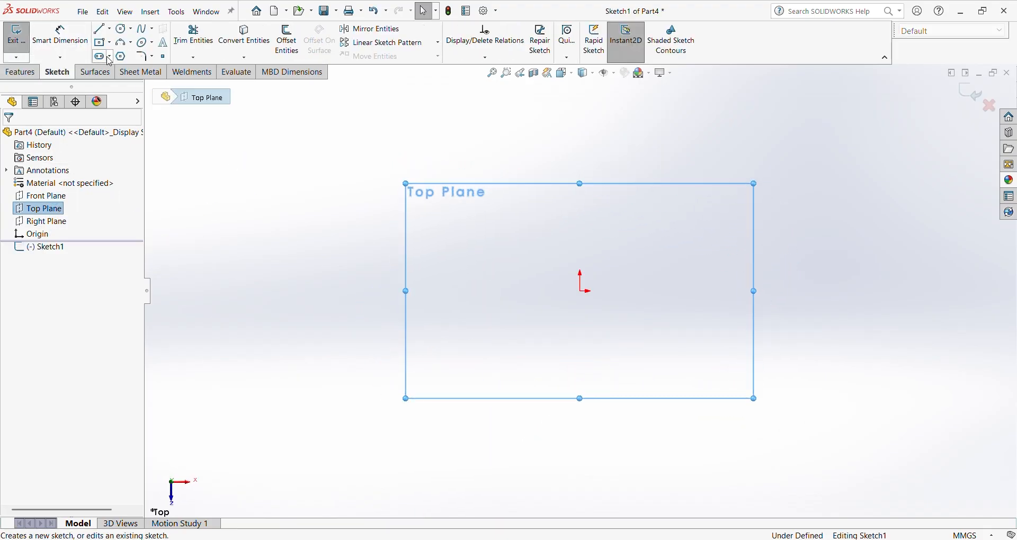
{"action": "left_click", "coordinate": [110, 57]}
{"action": "left_click", "coordinate": [129, 70]}
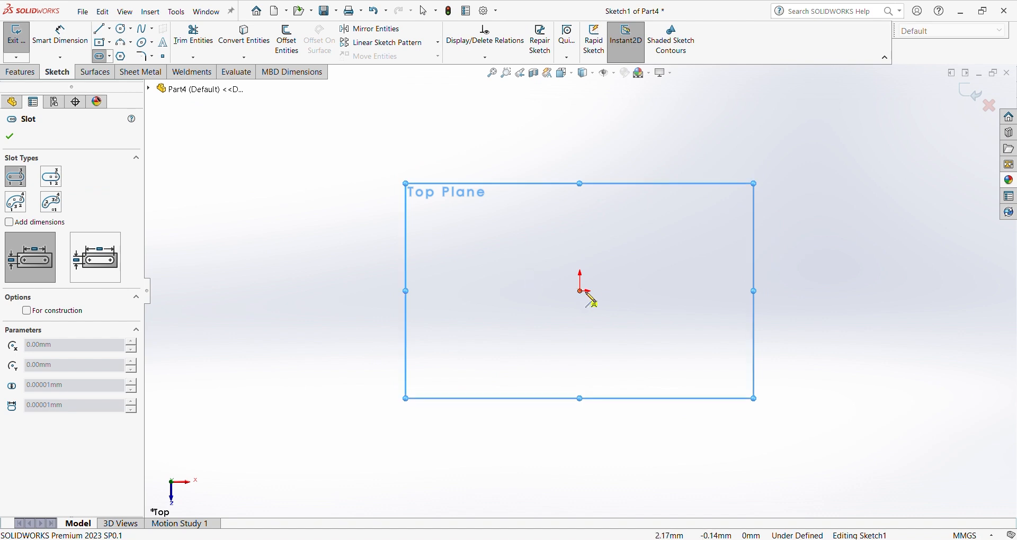
{"action": "left_click", "coordinate": [583, 291]}
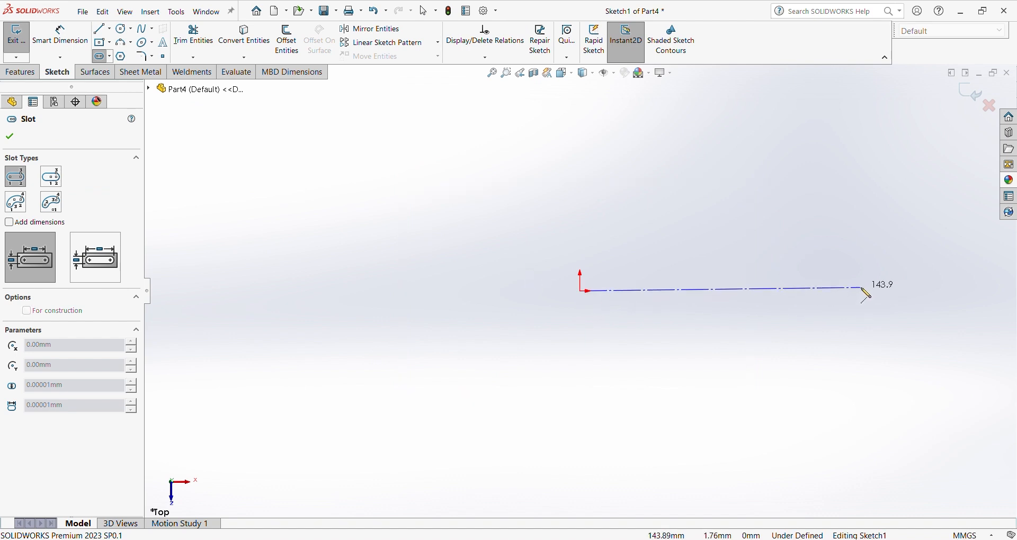
{"action": "left_click", "coordinate": [861, 292]}
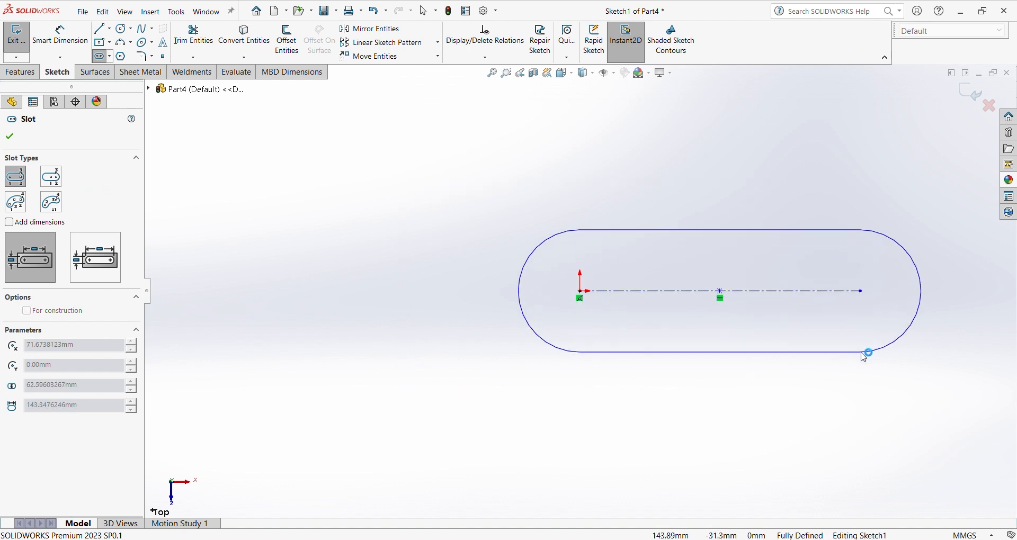
{"action": "left_click", "coordinate": [864, 356]}
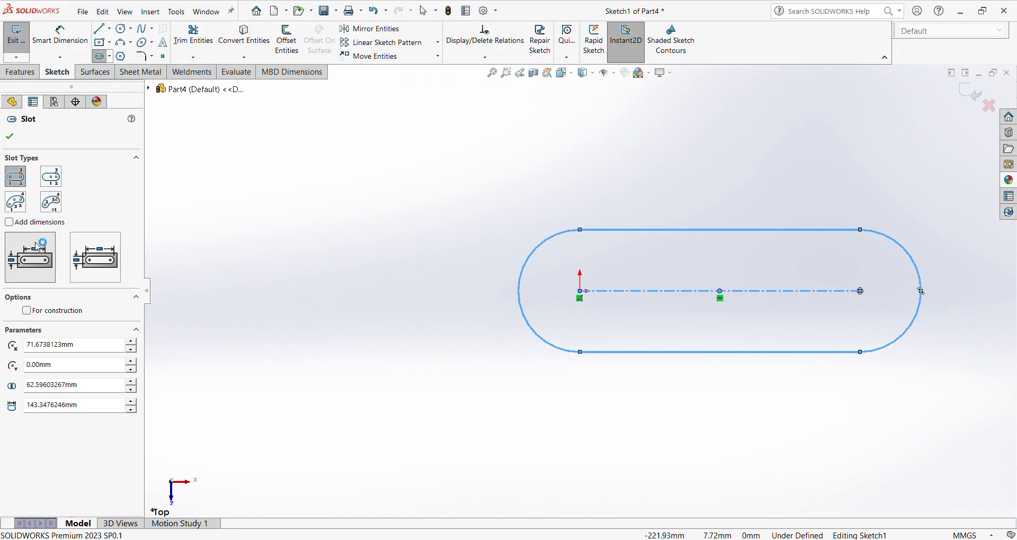
{"action": "left_click", "coordinate": [10, 137]}
Dimension the slot's end arc at the origin with a 10 mm radius.
{"action": "right_click_drag", "start_coordinate": [481, 471], "coordinate": [504, 319]}
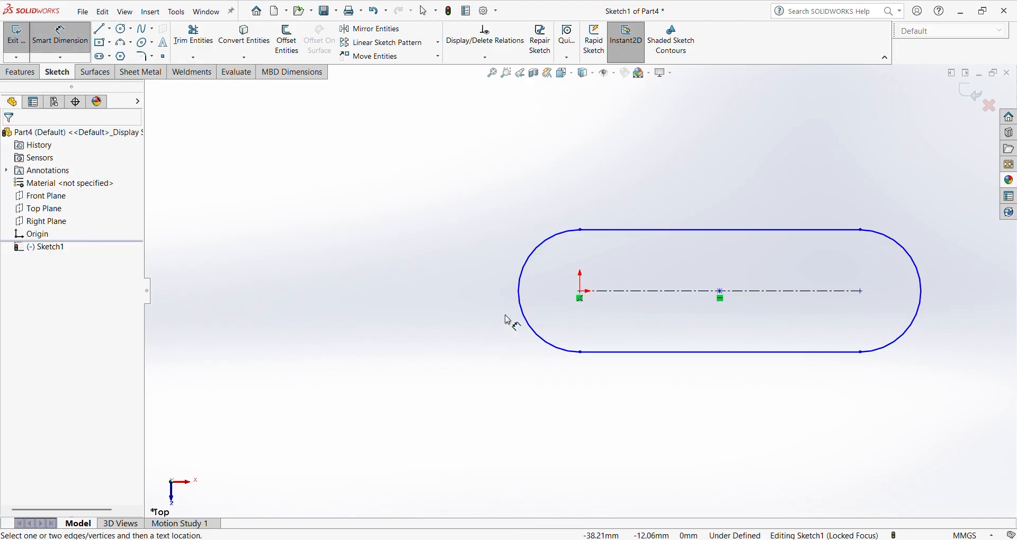
{"action": "left_click", "coordinate": [532, 334]}
{"action": "left_click", "coordinate": [468, 340]}
{"action": "type", "text": "10"}
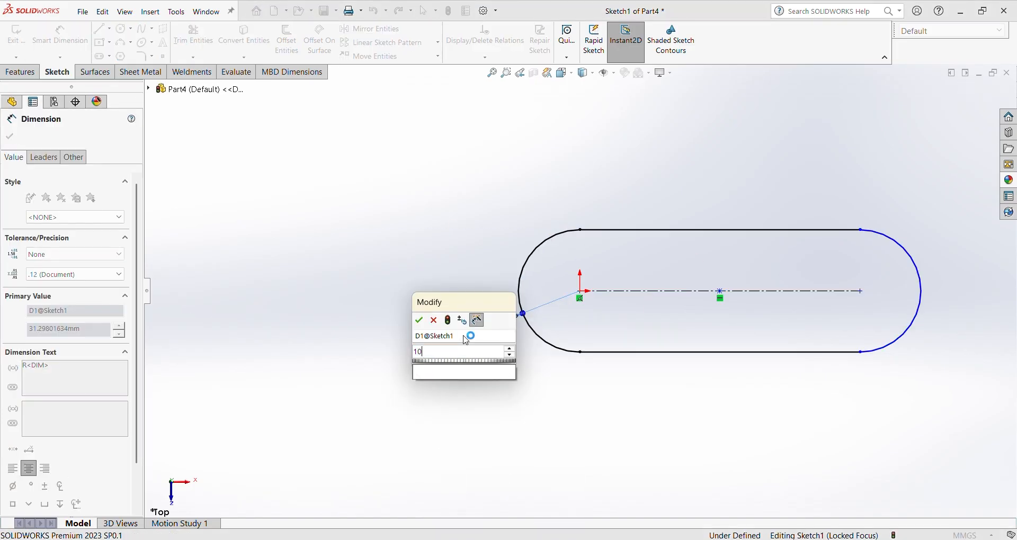
{"action": "key", "text": "Return"}
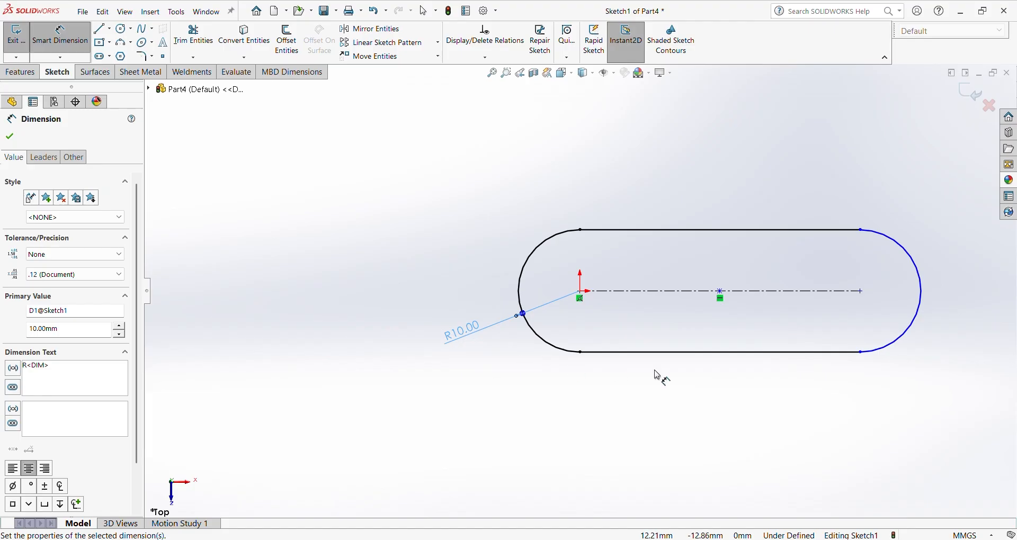
Dimension the slot's centre-to-centre distance as 39.7 mm.
{"action": "left_click", "coordinate": [618, 302]}
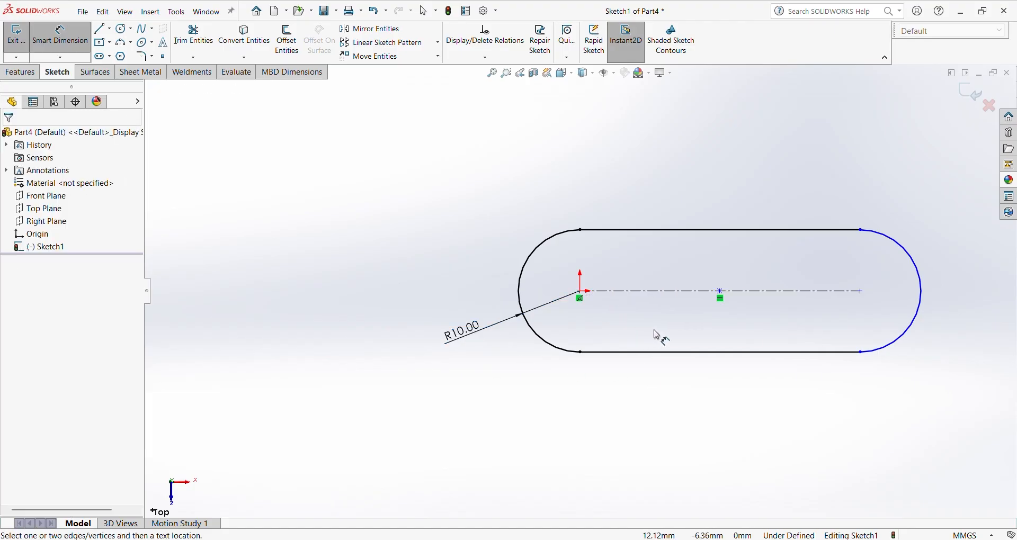
{"action": "left_click", "coordinate": [663, 292]}
{"action": "left_click", "coordinate": [676, 395]}
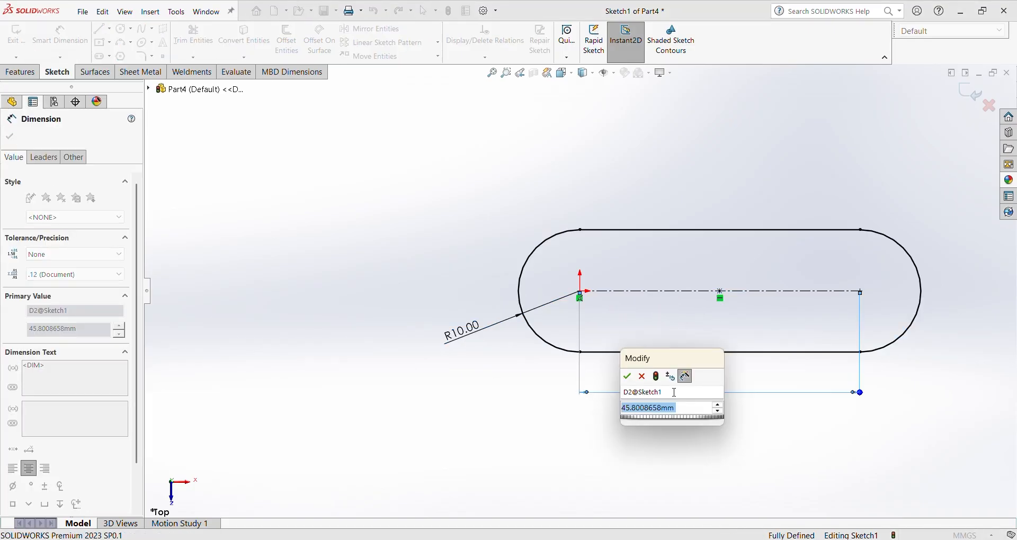
{"action": "type", "text": "35"}
{"action": "key", "text": "Return"}
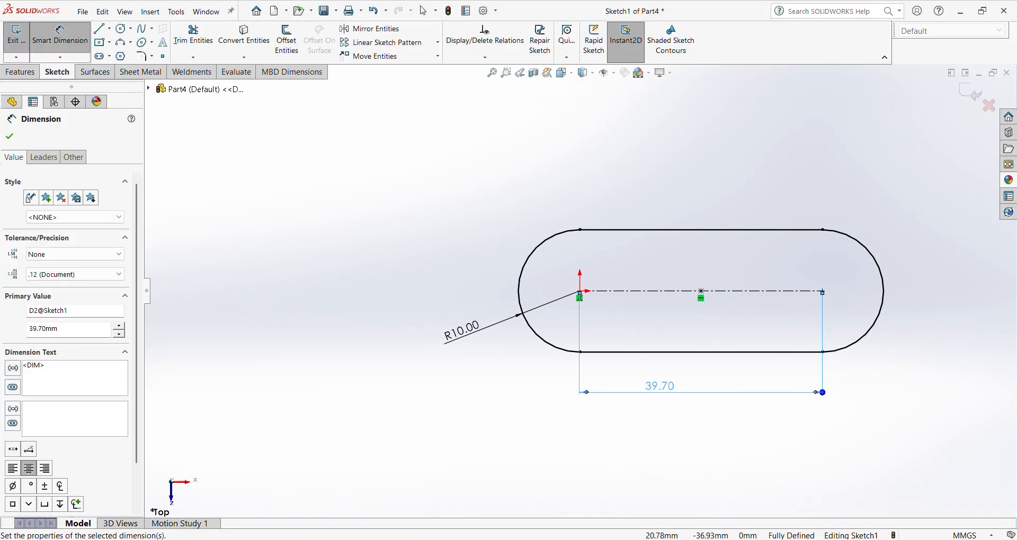
Check the reference drawing for the base holes and sketch a circle at each of the slot's two arc centres.
{"action": "left_click", "coordinate": [704, 532]}
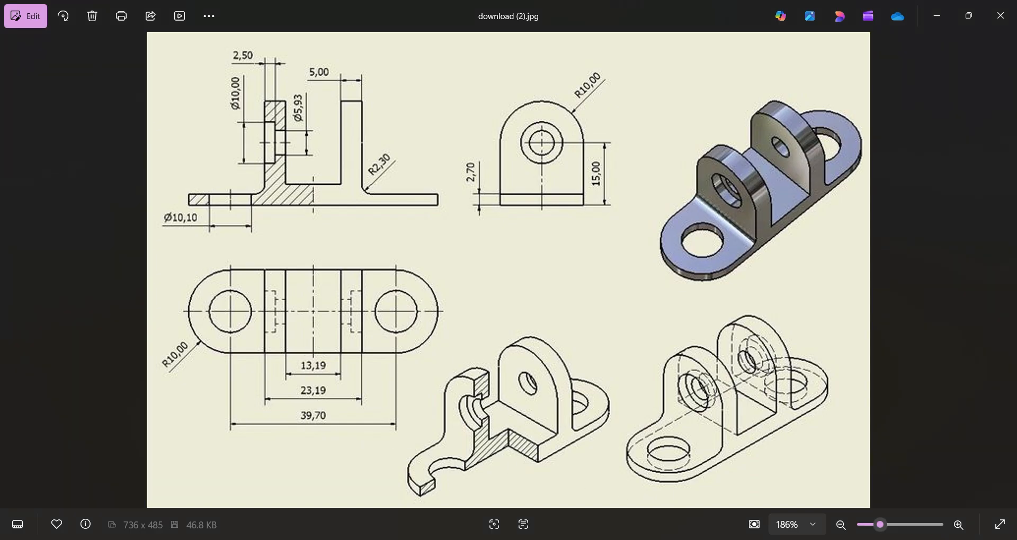
{"action": "left_click", "coordinate": [704, 534]}
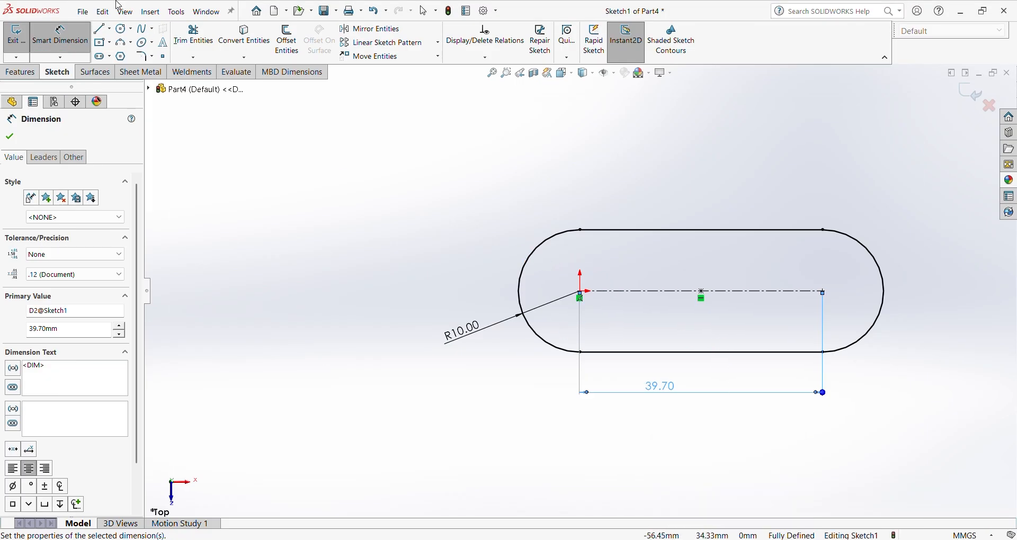
{"action": "left_click", "coordinate": [120, 28]}
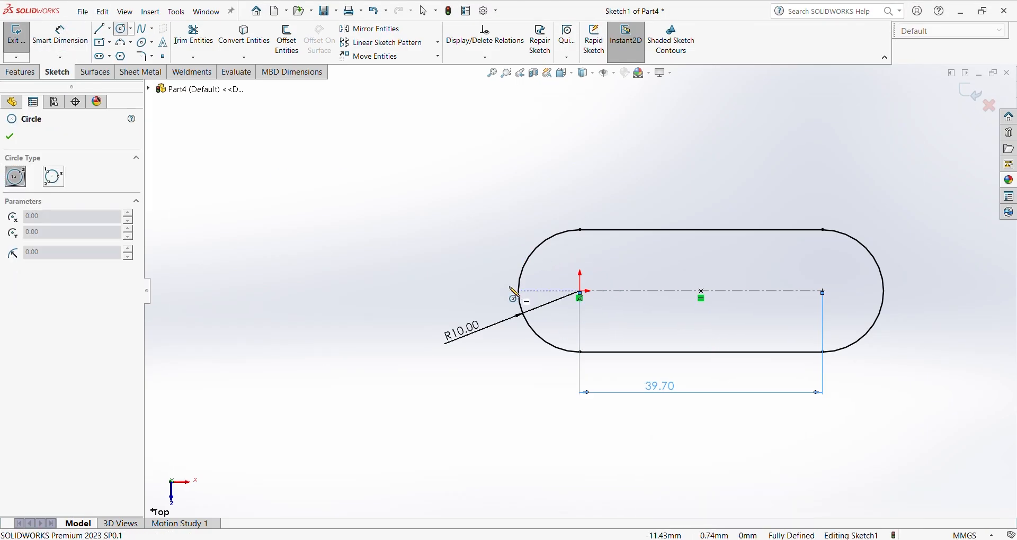
{"action": "left_click", "coordinate": [580, 292]}
{"action": "left_click", "coordinate": [619, 321]}
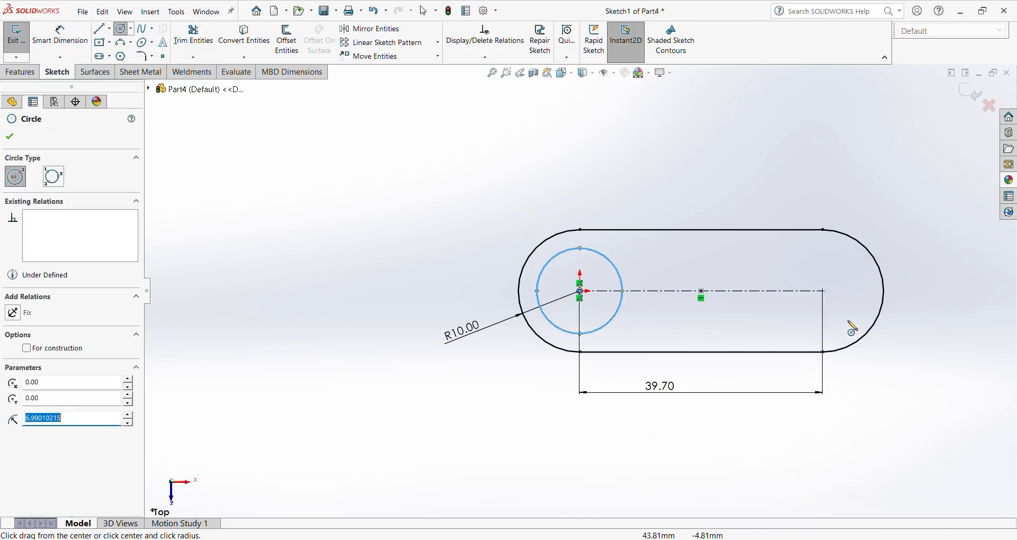
{"action": "left_click", "coordinate": [823, 291]}
{"action": "left_click", "coordinate": [835, 318]}
Dimension the circle at the slot end away from the origin with a 10.1 mm diameter.
{"action": "right_click_drag", "start_coordinate": [836, 318], "coordinate": [863, 267]}
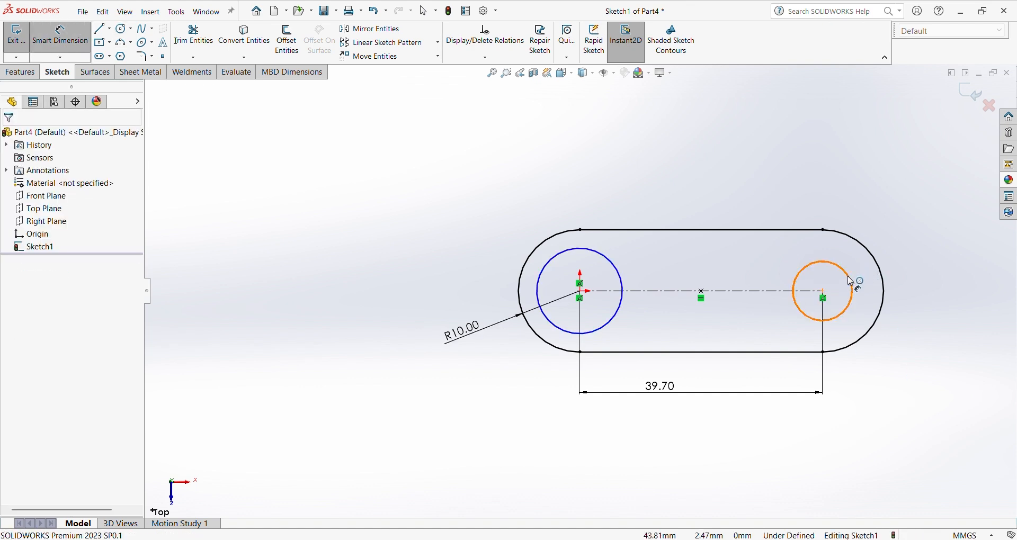
{"action": "left_click", "coordinate": [848, 277]}
{"action": "left_click", "coordinate": [901, 250]}
{"action": "type", "text": "10"}
{"action": "key", "text": "Return"}
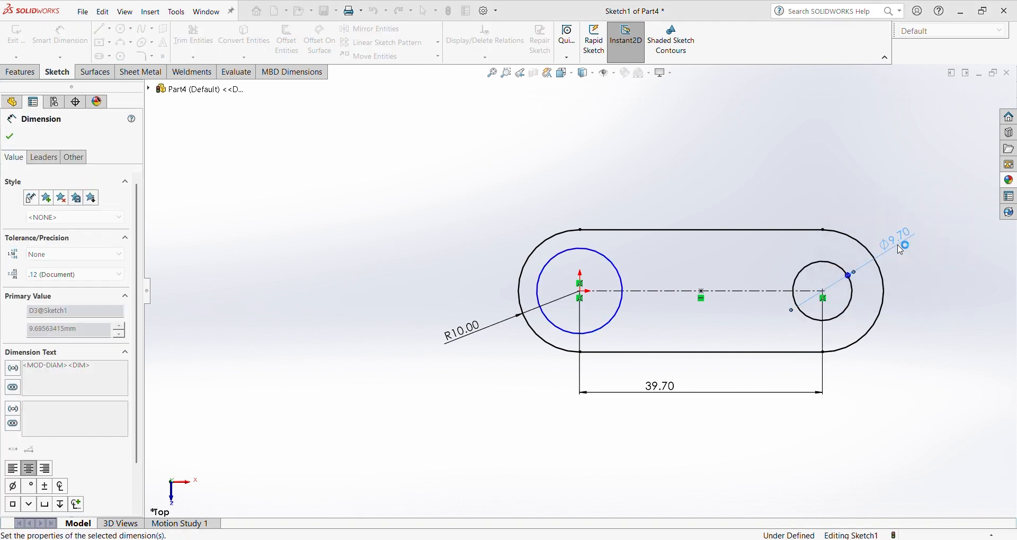
{"action": "double_click", "coordinate": [907, 239]}
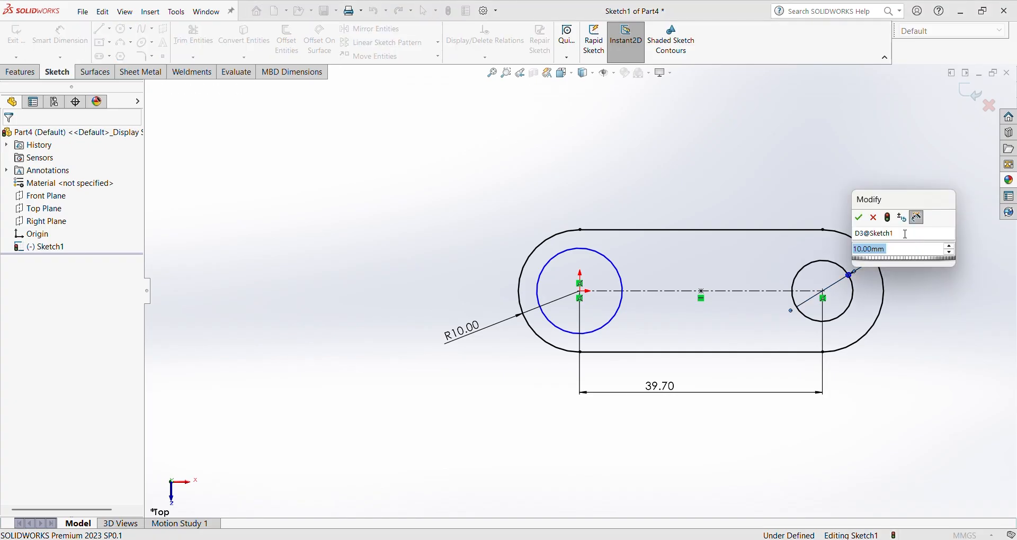
{"action": "type", "text": "10.1"}
{"action": "key", "text": "Return"}
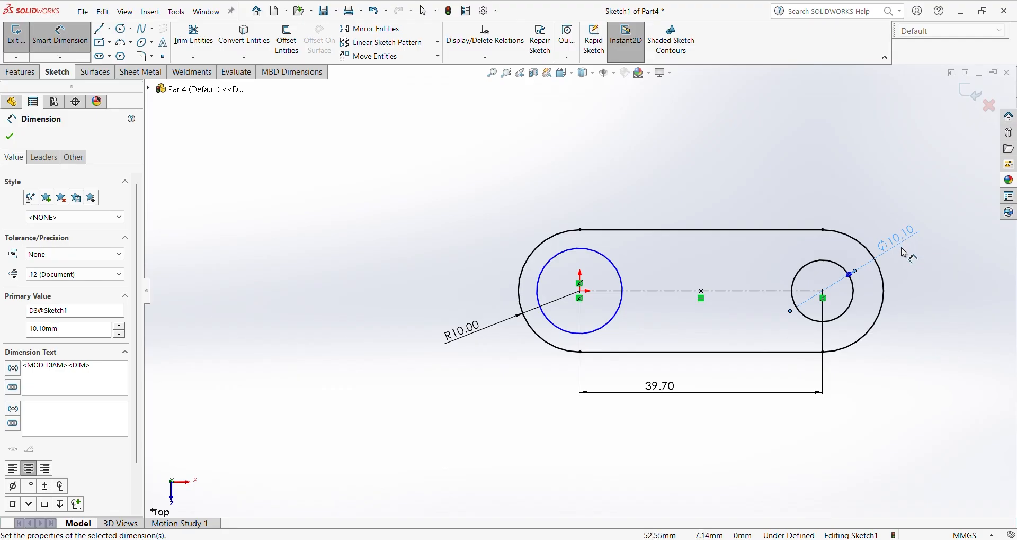
Add an Equal relation between the two hole circles.
{"action": "key", "text": "Escape"}
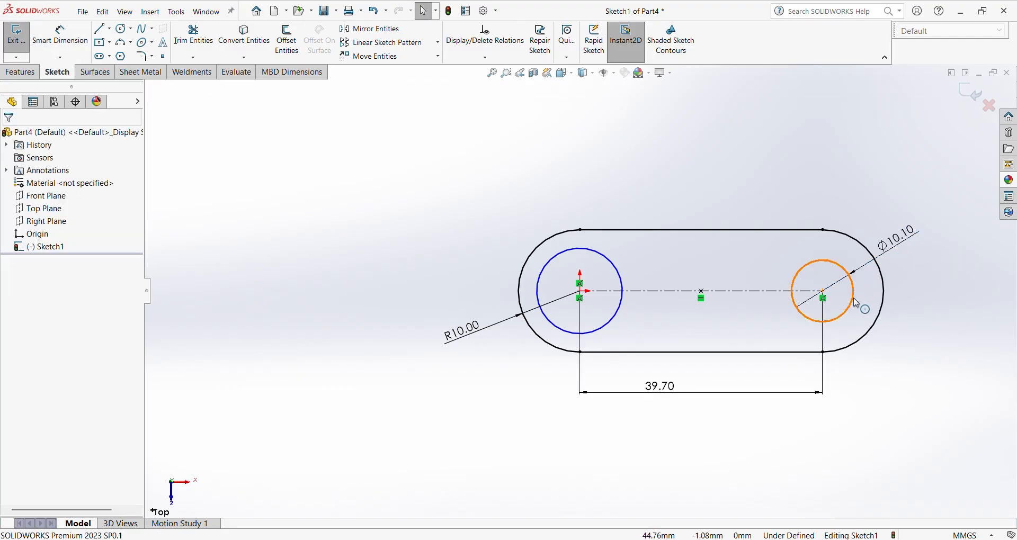
{"action": "left_click", "coordinate": [853, 301]}
{"action": "left_click", "coordinate": [594, 334], "text": "ctrl"}
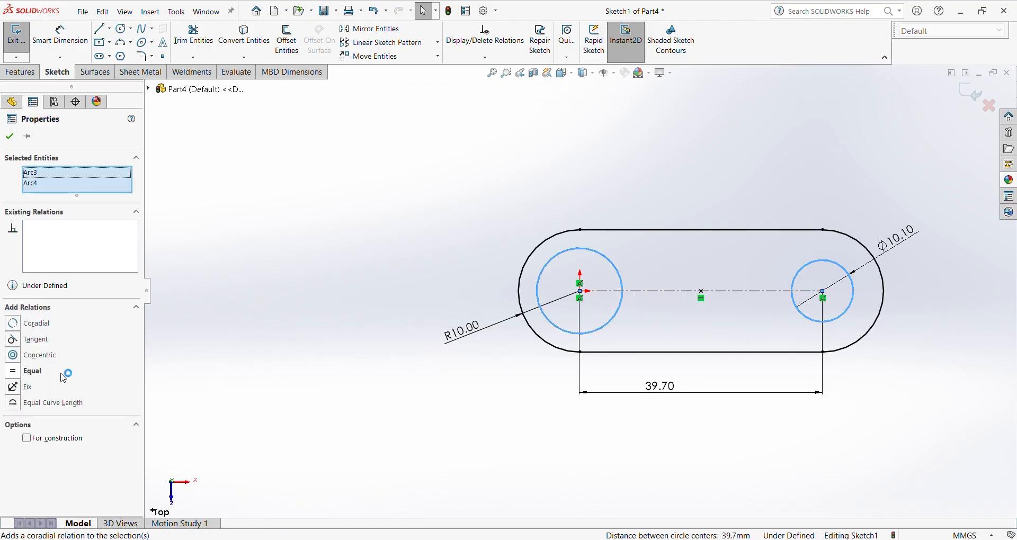
{"action": "left_click", "coordinate": [37, 371]}
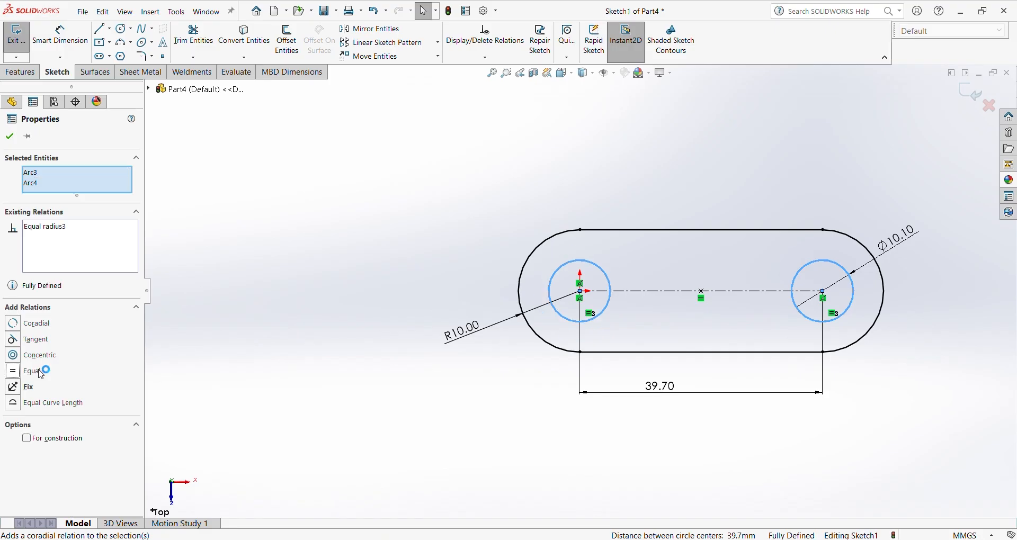
{"action": "left_click", "coordinate": [629, 182]}
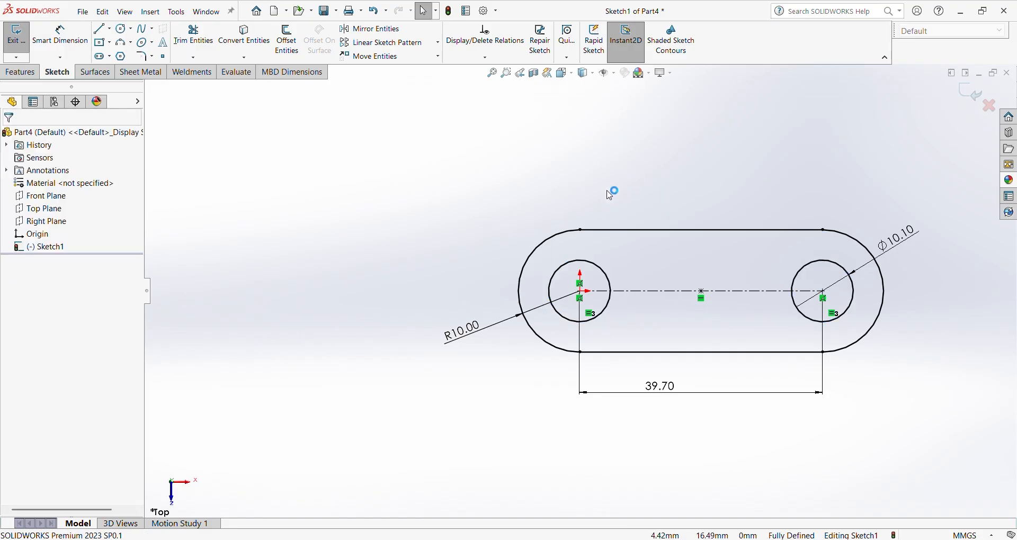
Finish the sketch and extrude the slot profile with its two holes to a blind depth of 2.7 mm.
{"action": "left_click", "coordinate": [16, 38]}
{"action": "left_click", "coordinate": [22, 38]}
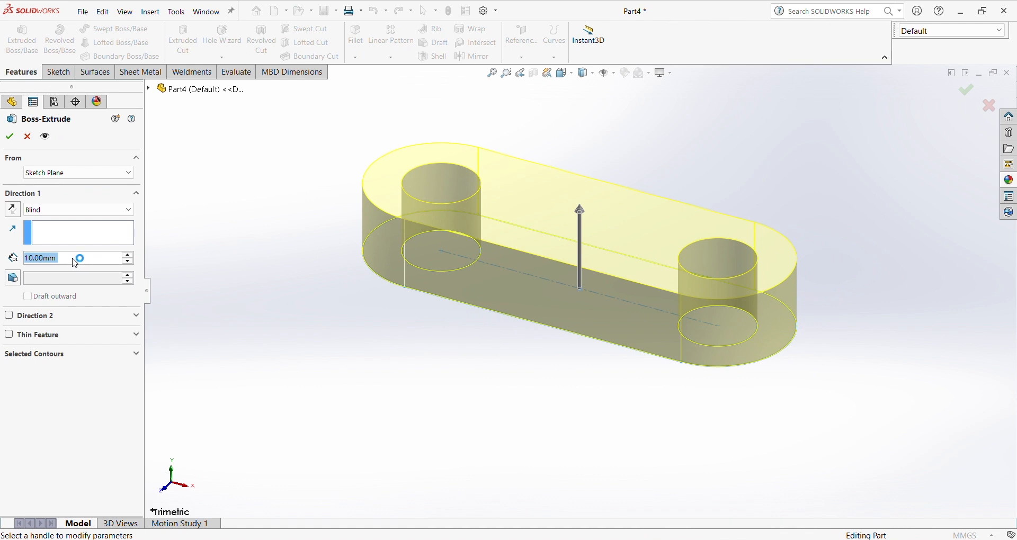
{"action": "type", "text": "2.7"}
{"action": "key", "text": "Return"}
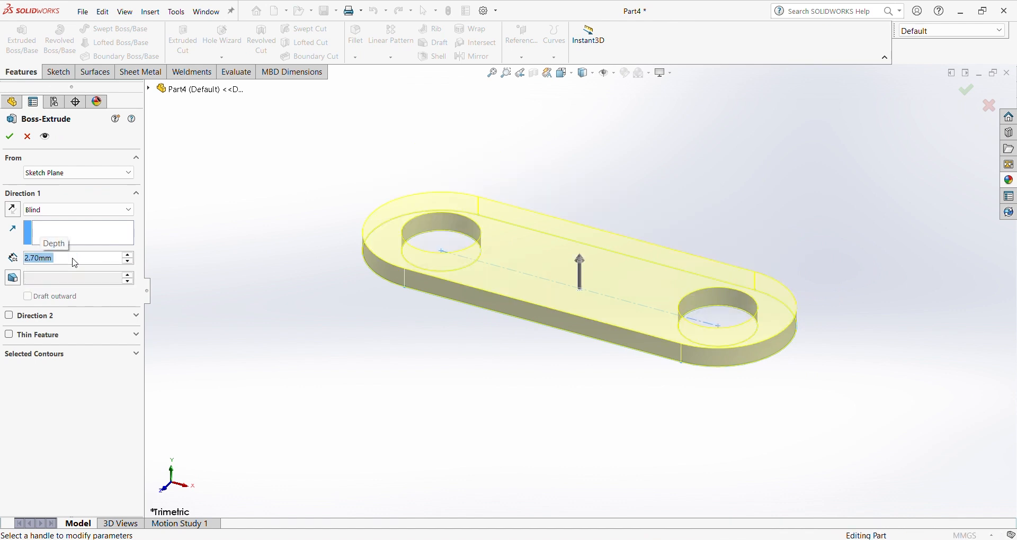
{"action": "left_click", "coordinate": [9, 136]}
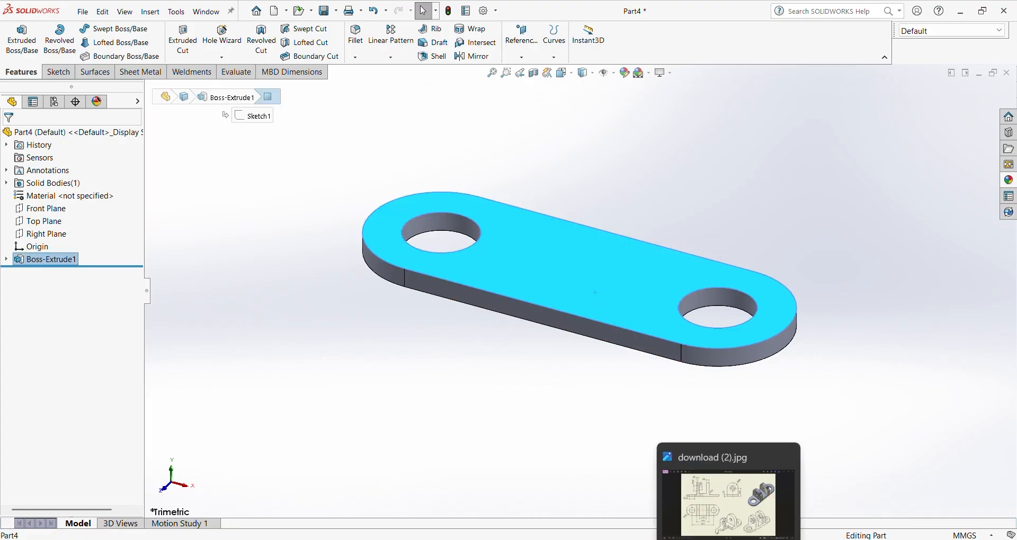
Check the reference drawing for the uprights and start a new sketch on the base plate's upper face.
{"action": "left_click", "coordinate": [729, 538]}
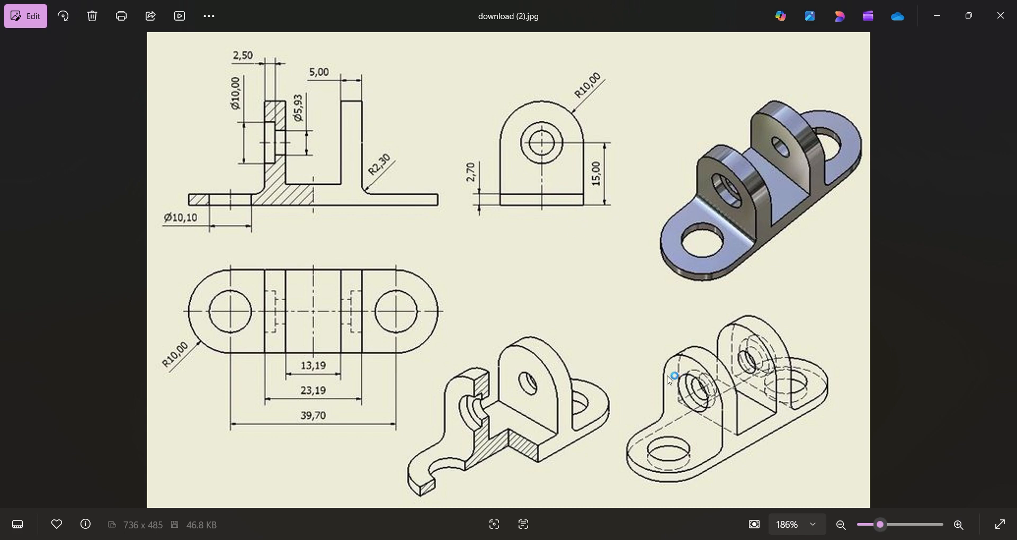
{"action": "left_click", "coordinate": [707, 504]}
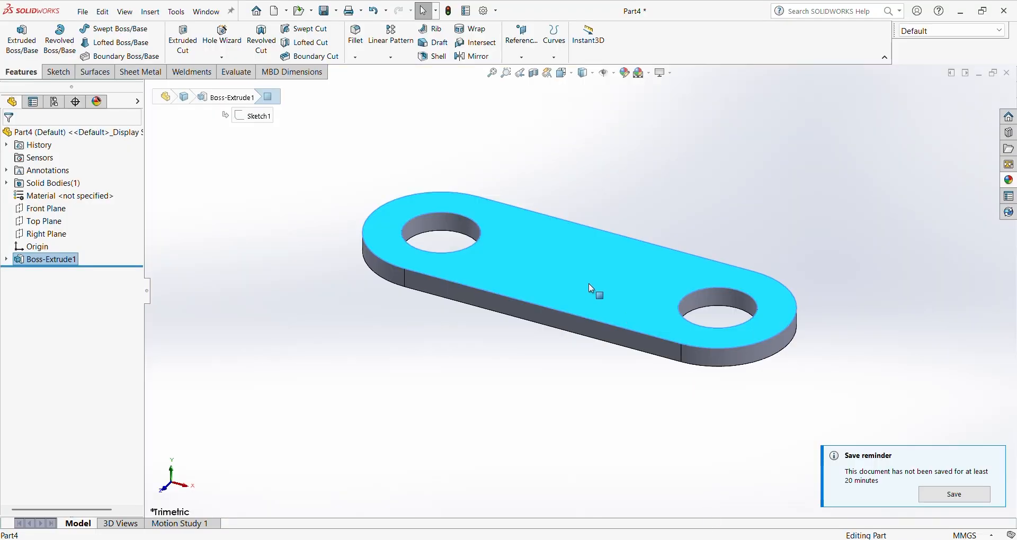
{"action": "left_click", "coordinate": [592, 289]}
{"action": "middle_click_drag", "start_coordinate": [530, 340], "coordinate": [525, 259]}
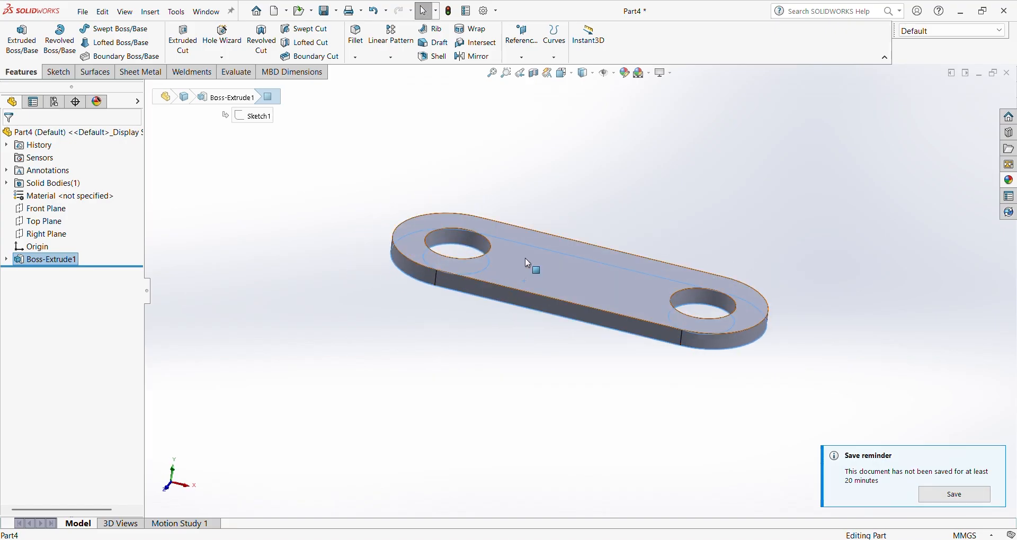
{"action": "left_click", "coordinate": [525, 258]}
{"action": "left_click", "coordinate": [572, 228]}
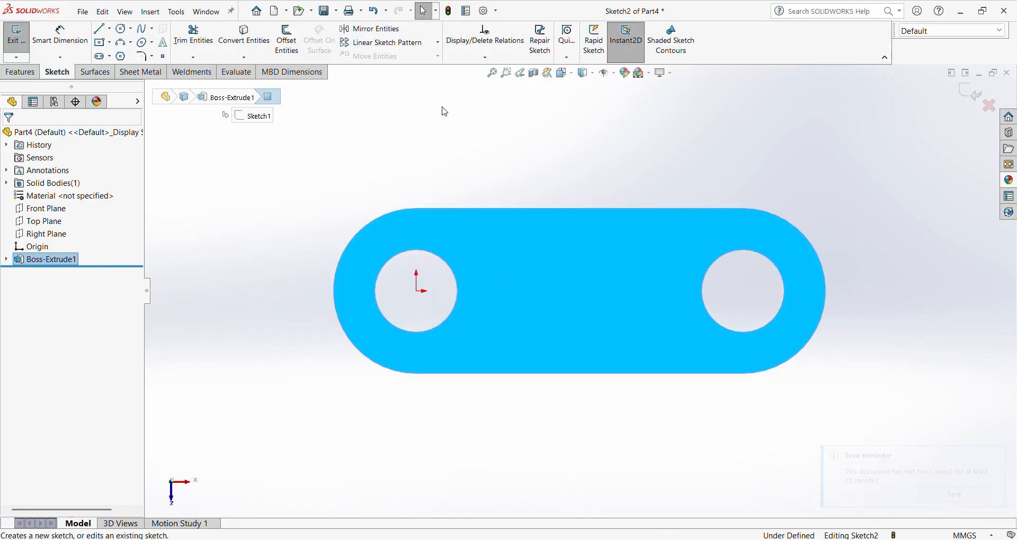
Sketch two separate corner rectangles between the holes, each spanning the plate from one straight edge to the other.
{"action": "left_click", "coordinate": [105, 44]}
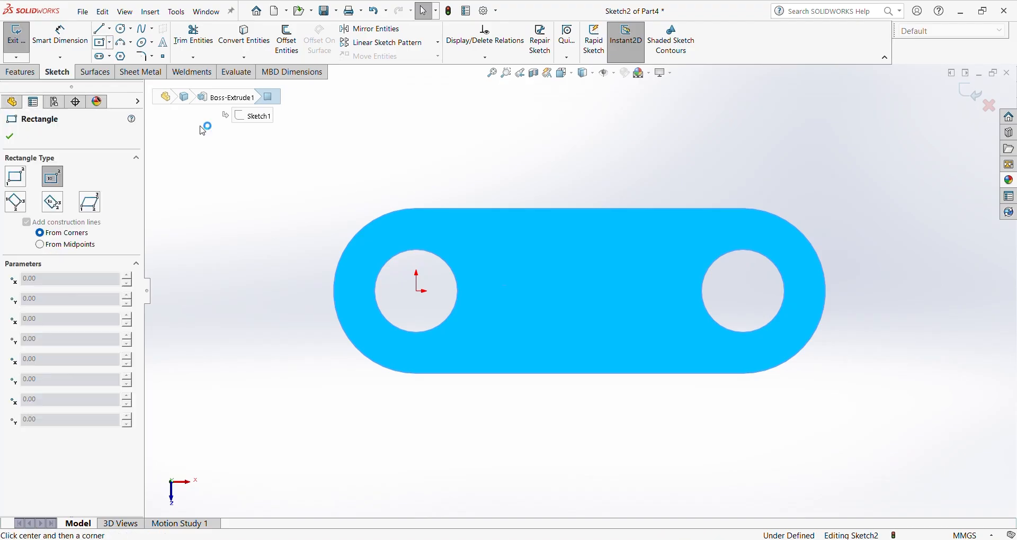
{"action": "left_click", "coordinate": [504, 213]}
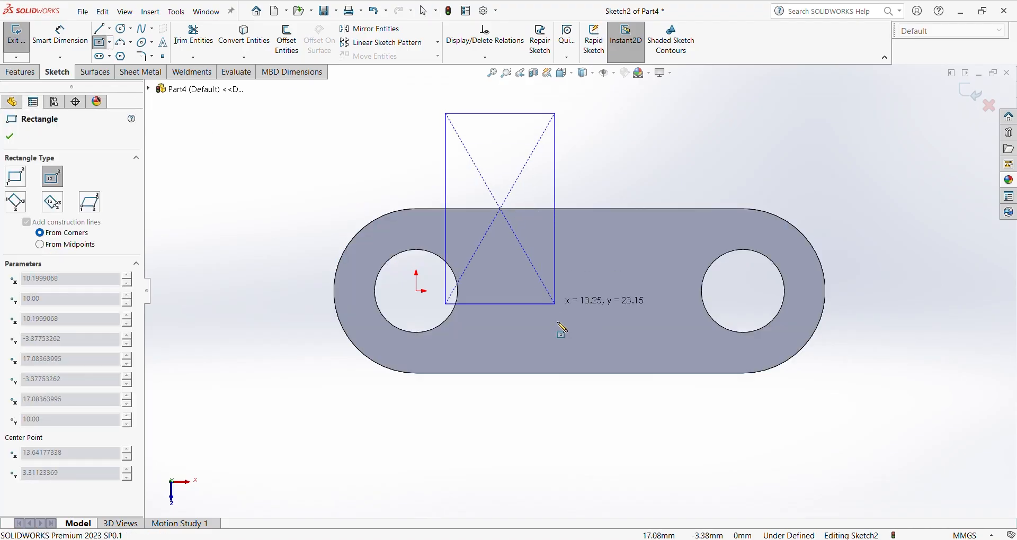
{"action": "left_click", "coordinate": [22, 140]}
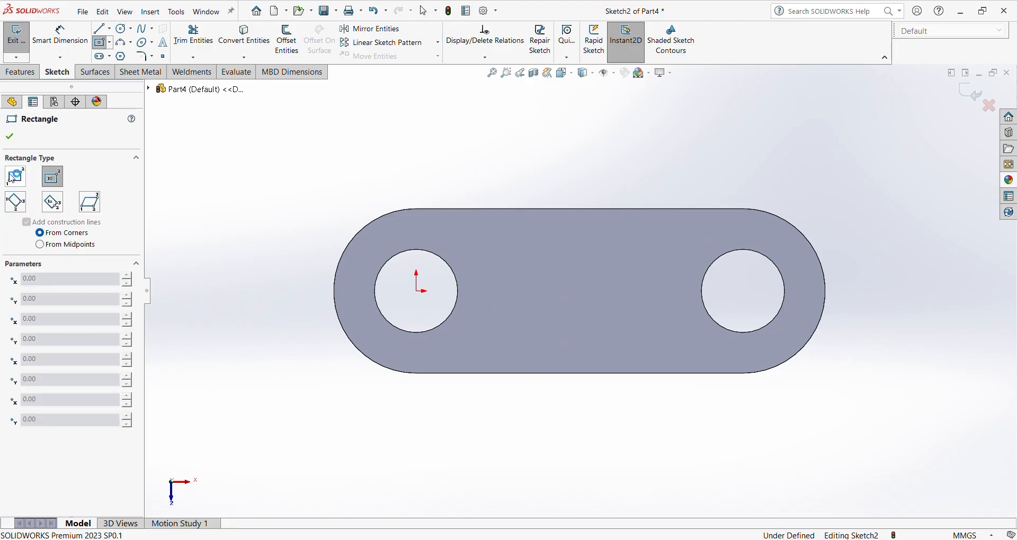
{"action": "left_click", "coordinate": [15, 176]}
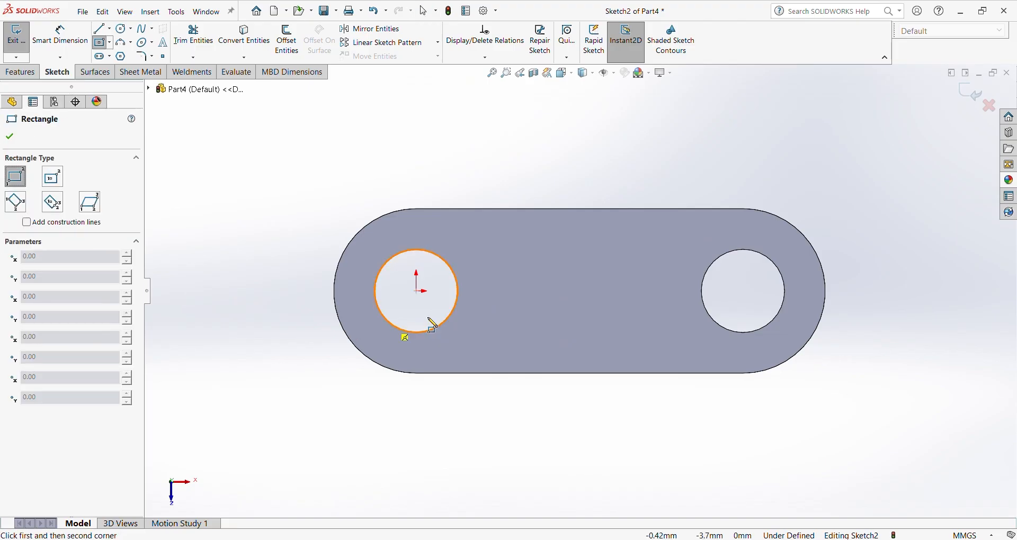
{"action": "left_click", "coordinate": [487, 209]}
{"action": "left_click", "coordinate": [539, 374]}
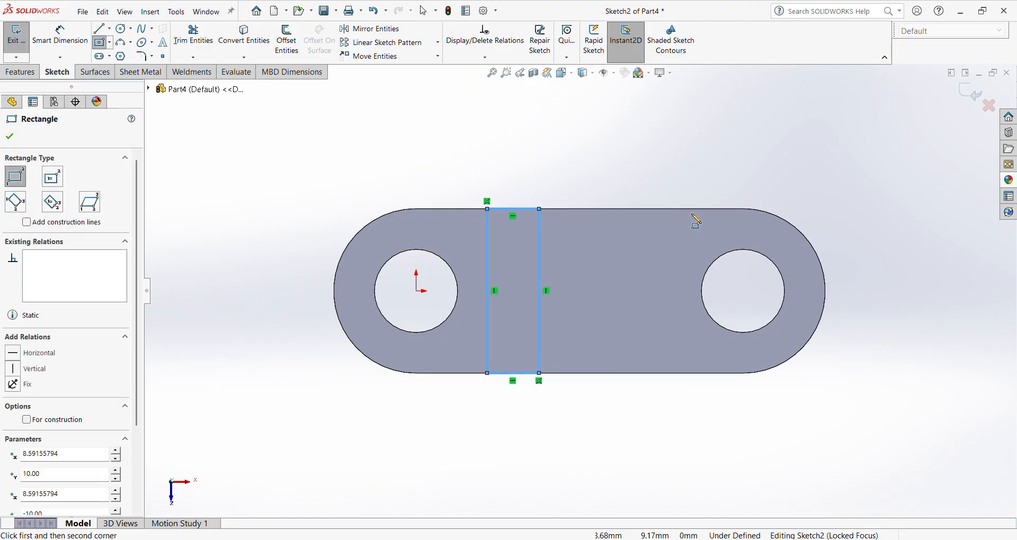
{"action": "left_click", "coordinate": [613, 210]}
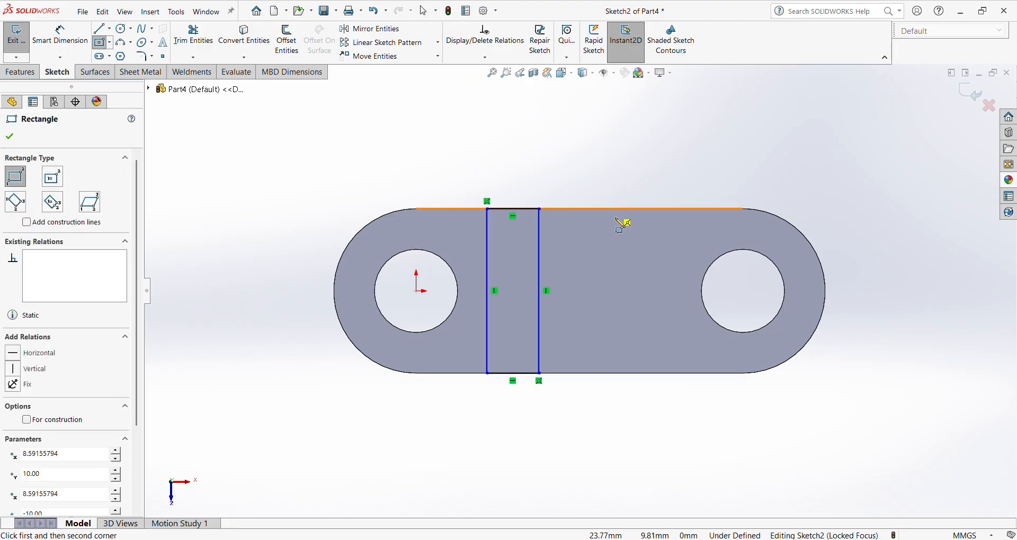
{"action": "left_click", "coordinate": [680, 374]}
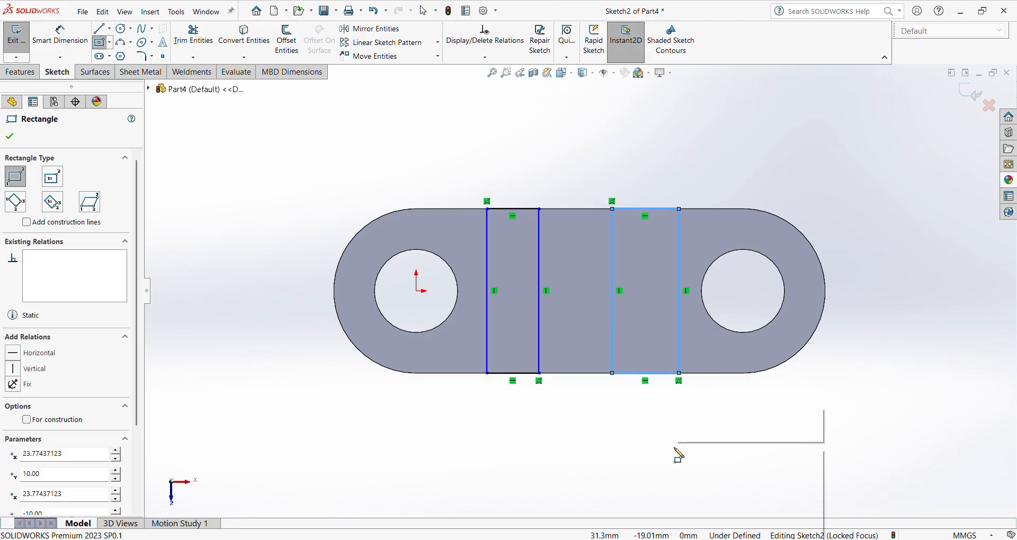
{"action": "key", "text": "Escape"}
Draw a vertical construction centreline between the midpoints of the plate's two straight edges.
{"action": "key", "text": "l"}
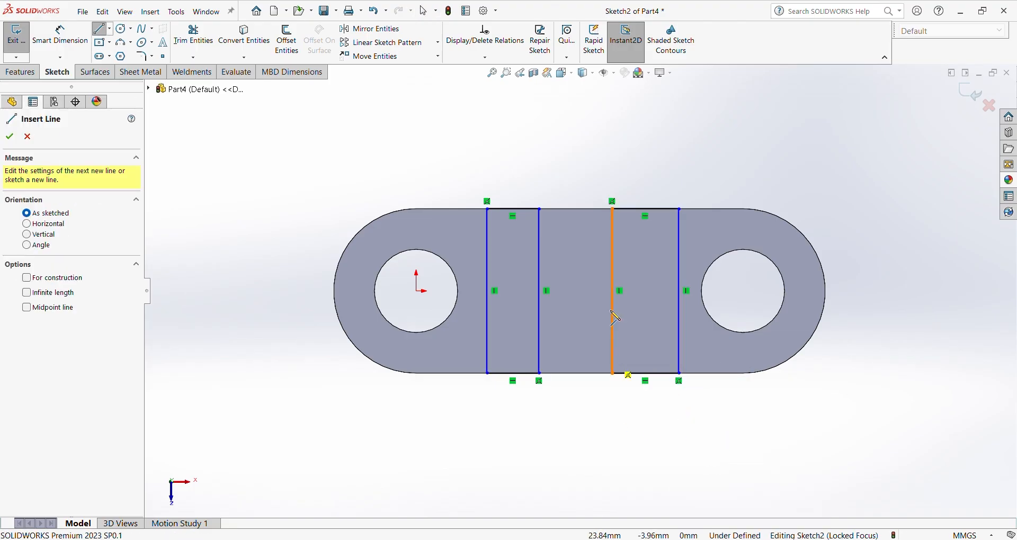
{"action": "left_click", "coordinate": [580, 209]}
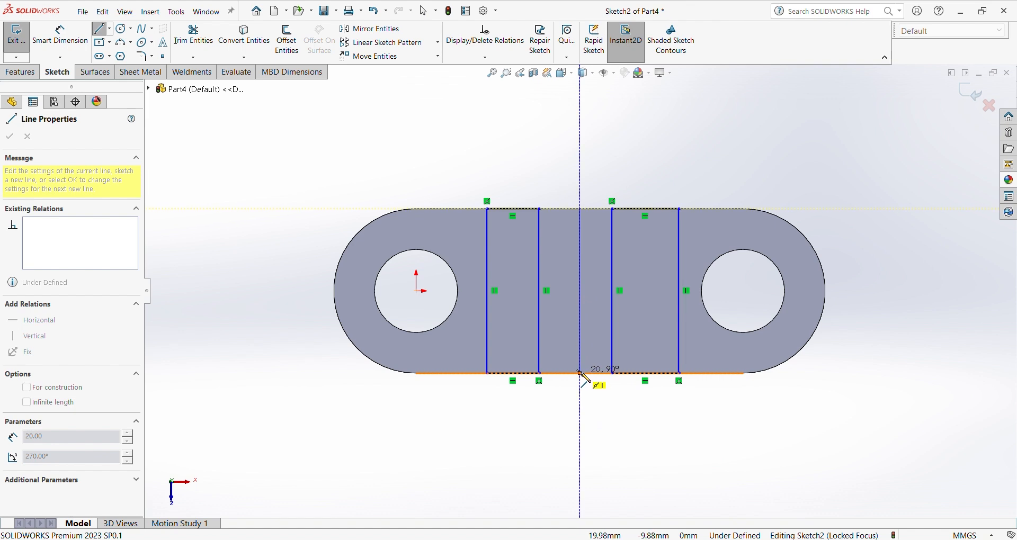
{"action": "left_click", "coordinate": [580, 373]}
{"action": "right_click", "coordinate": [615, 422]}
{"action": "left_click", "coordinate": [630, 420]}
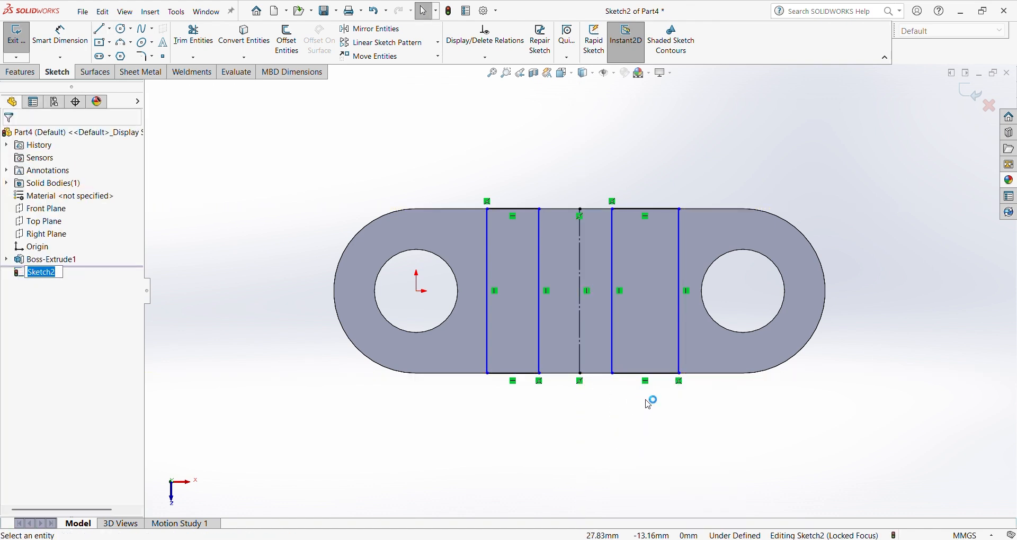
Make the rectangles' inner vertical sides equal and symmetric about the centreline, and delete the redundant Equal relation.
{"action": "left_click_drag", "start_coordinate": [637, 349], "coordinate": [527, 333]}
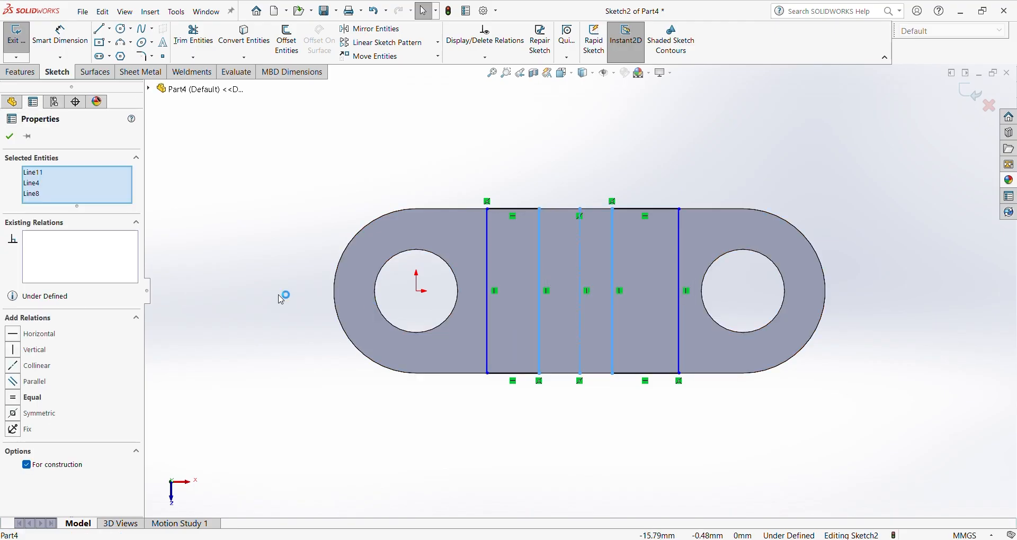
{"action": "left_click", "coordinate": [32, 398]}
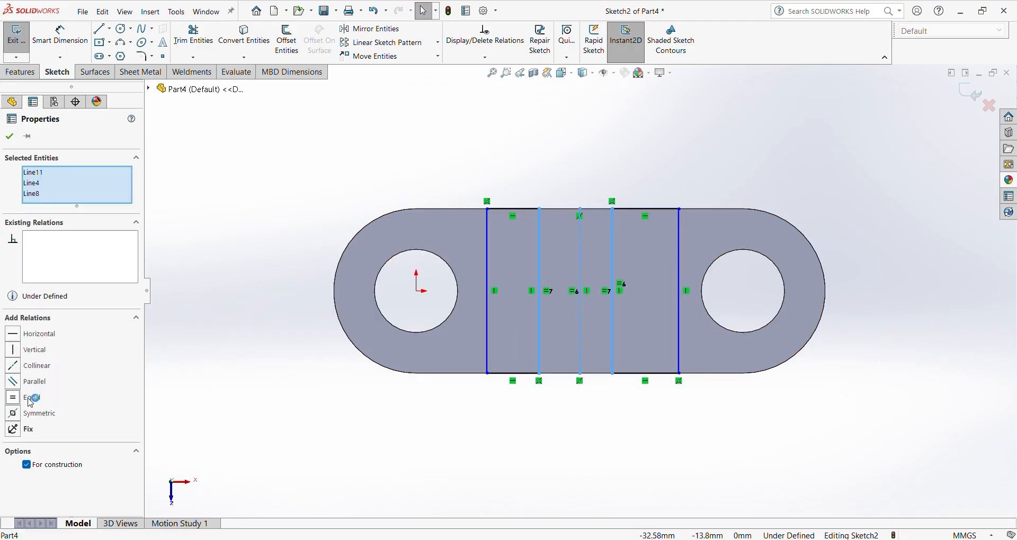
{"action": "left_click", "coordinate": [36, 414]}
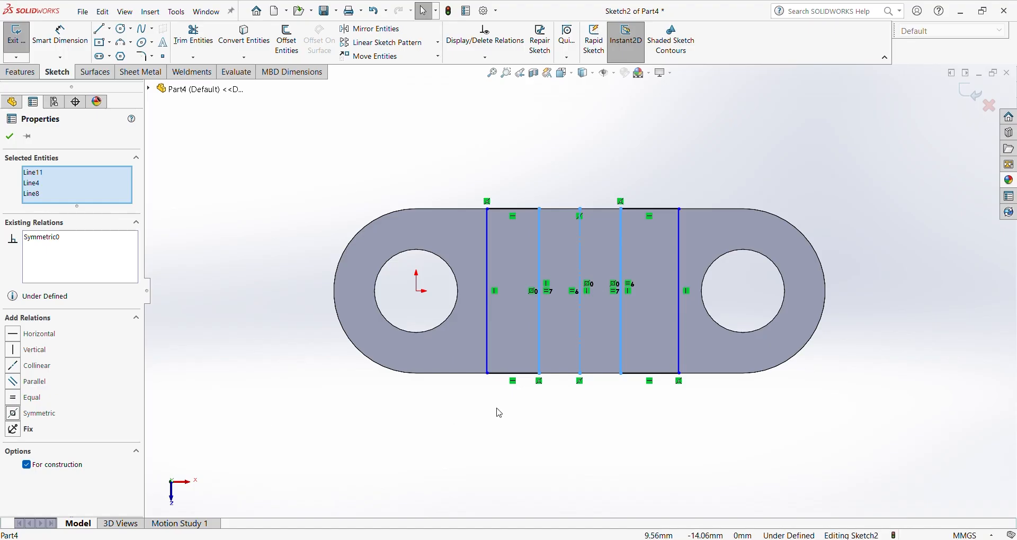
{"action": "left_click", "coordinate": [534, 433]}
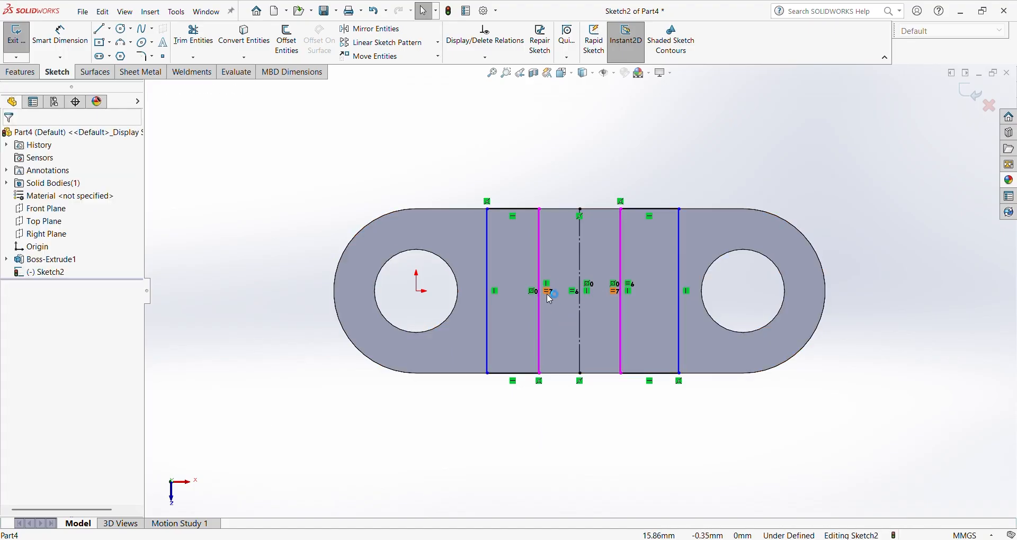
{"action": "left_click", "coordinate": [550, 297]}
{"action": "key", "text": "Delete"}
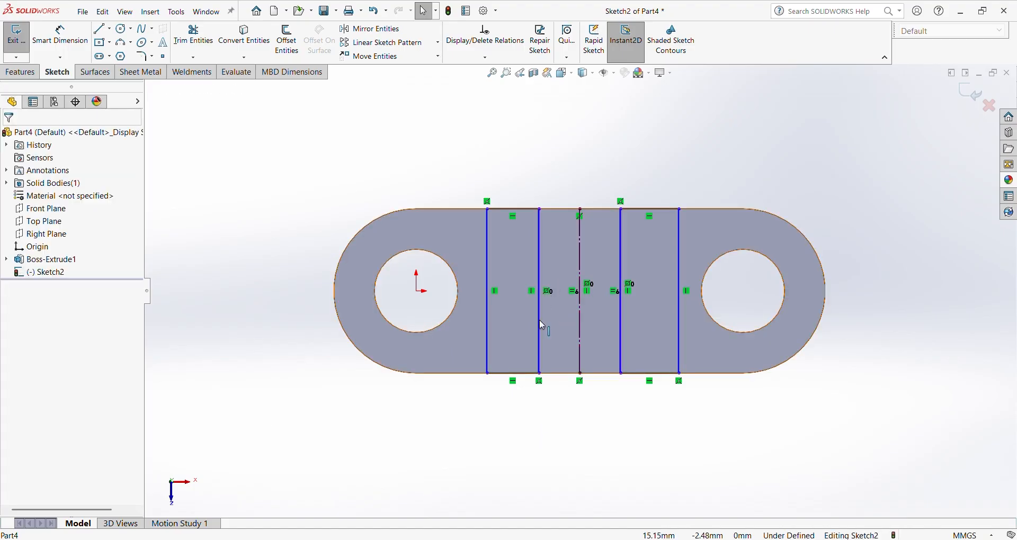
Make the rectangles' outer vertical sides symmetric about the centreline.
{"action": "left_click", "coordinate": [680, 345]}
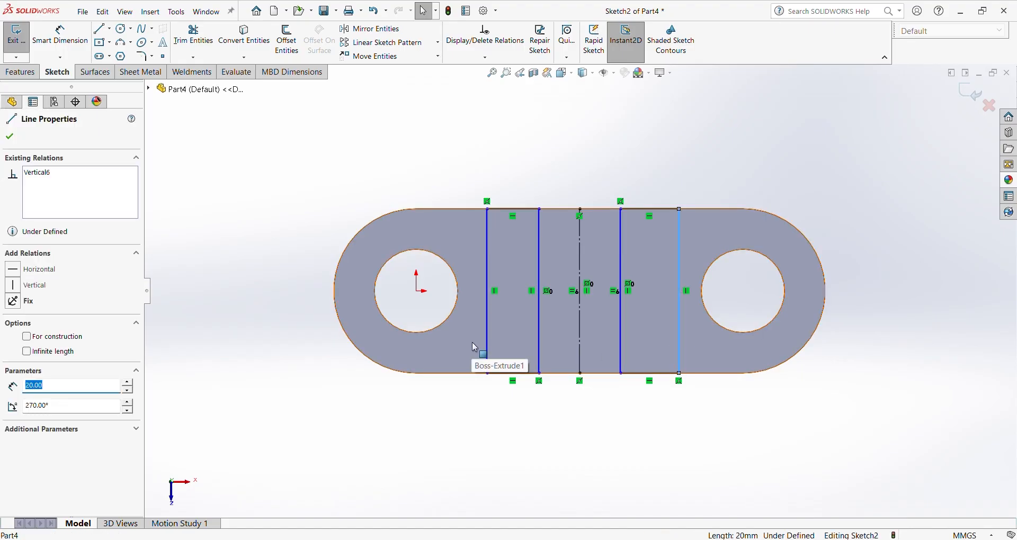
{"action": "left_click", "coordinate": [488, 344], "text": "ctrl"}
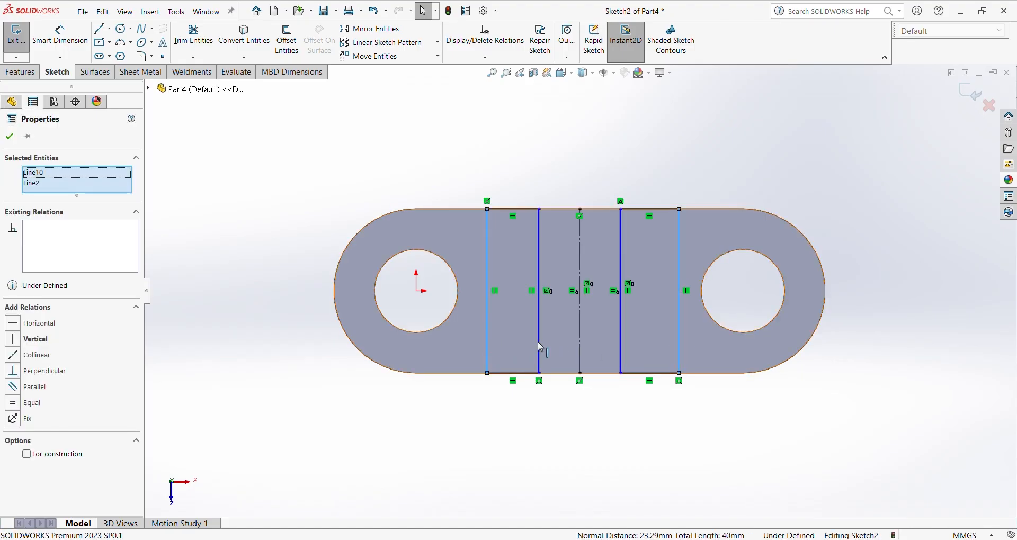
{"action": "left_click", "coordinate": [580, 342], "text": "ctrl"}
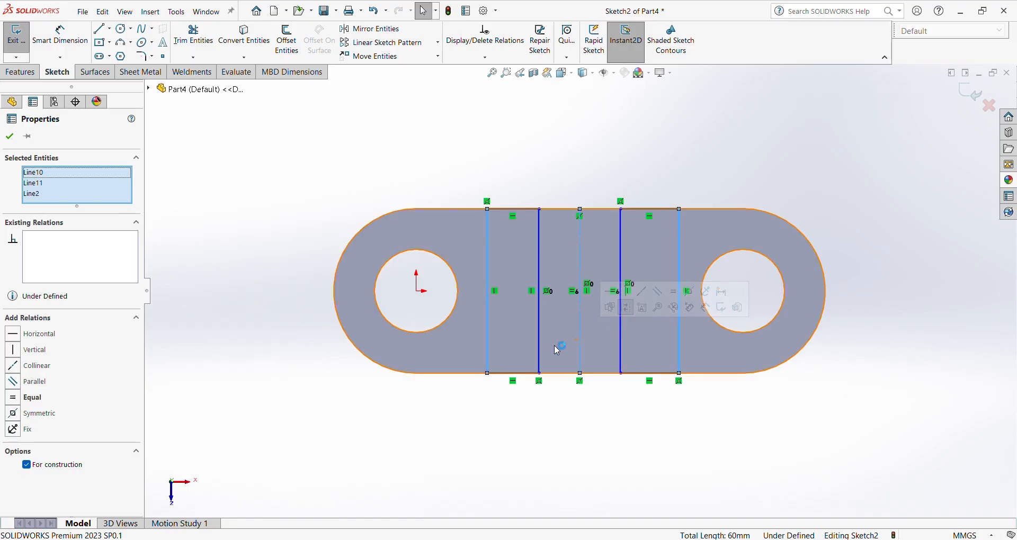
{"action": "left_click", "coordinate": [46, 412]}
{"action": "left_click", "coordinate": [333, 405]}
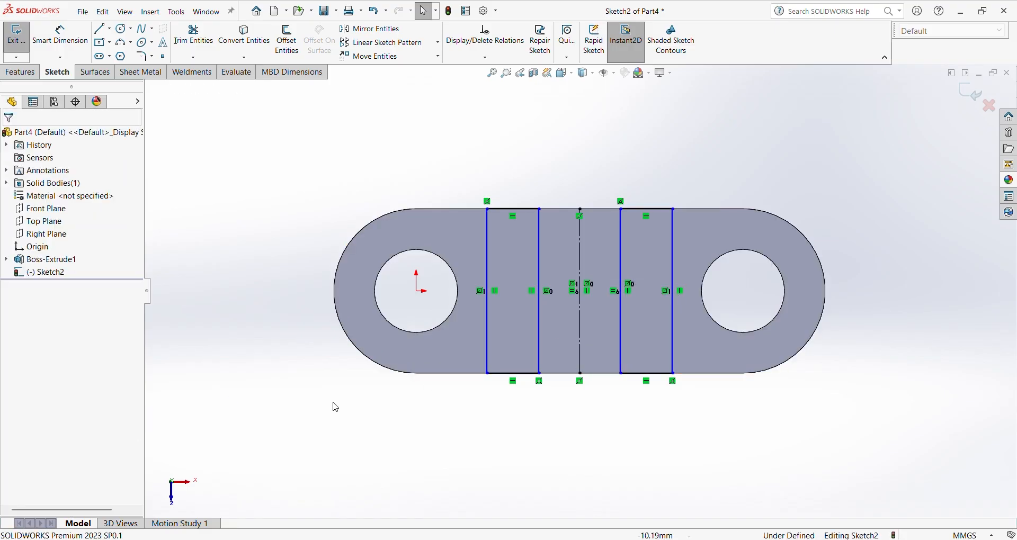
Check the reference drawing and dimension the distance between the rectangles' inner sides as 13.19 mm.
{"action": "right_click_drag", "start_coordinate": [566, 435], "coordinate": [561, 309]}
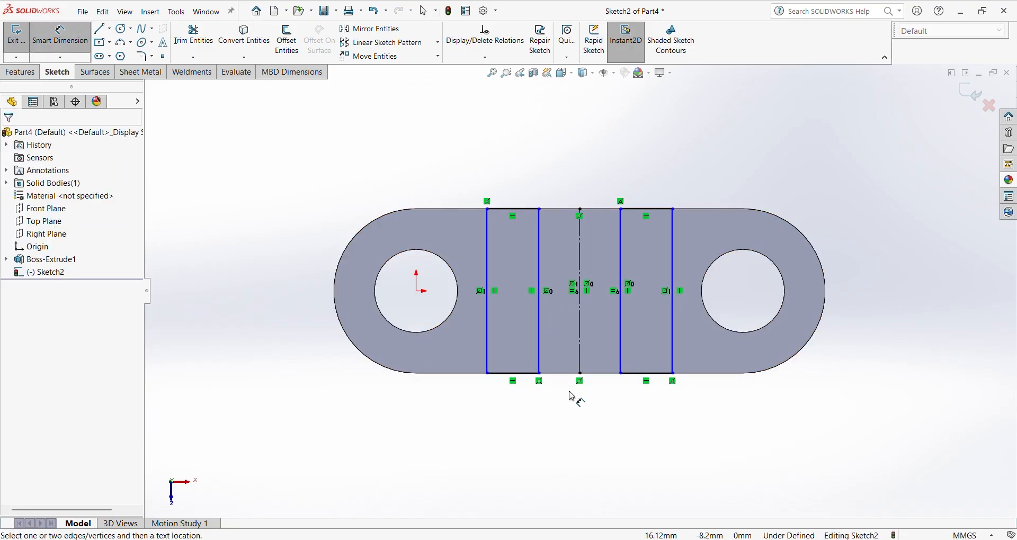
{"action": "key", "text": "alt+Tab"}
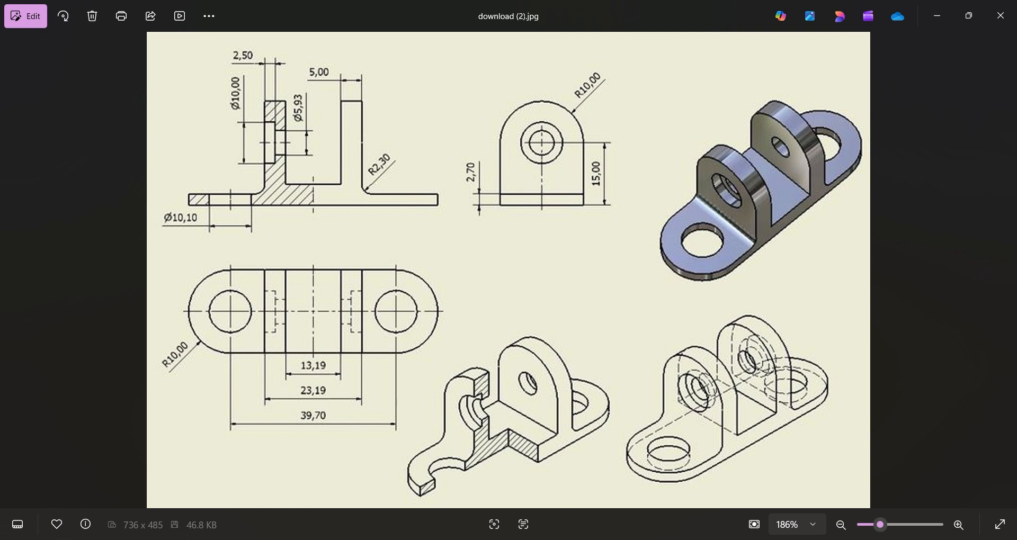
{"action": "left_click", "coordinate": [700, 539]}
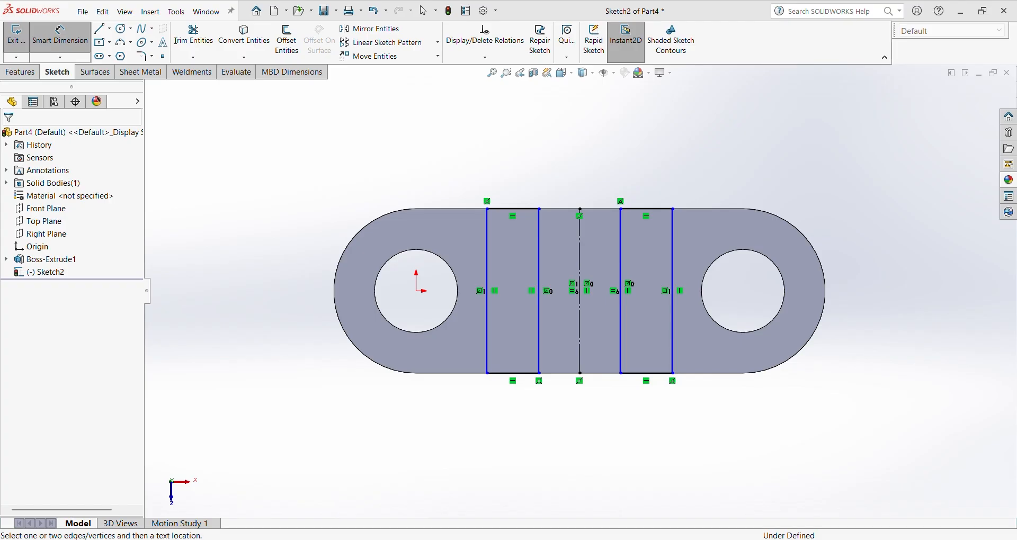
{"action": "right_click", "coordinate": [608, 469]}
{"action": "left_click", "coordinate": [540, 347]}
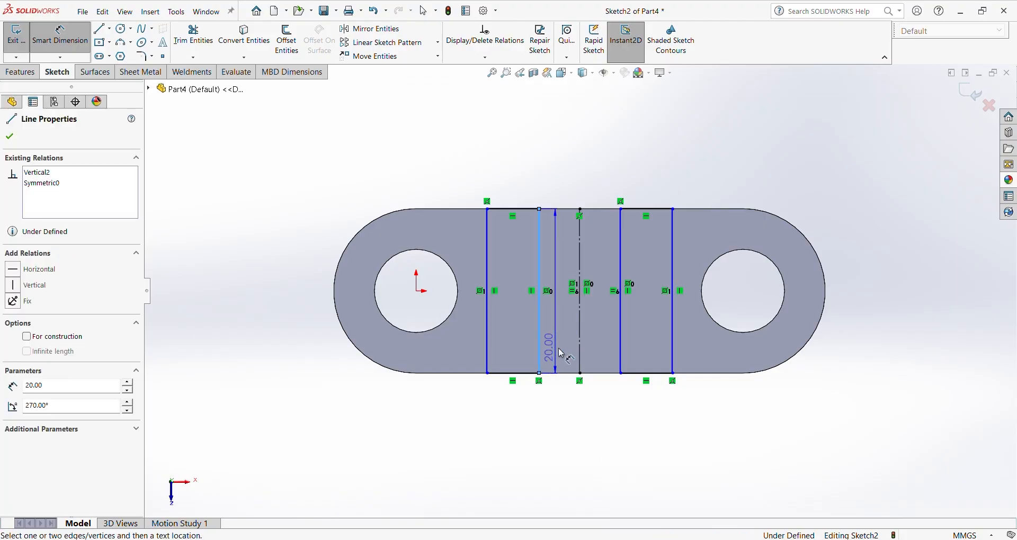
{"action": "left_click", "coordinate": [620, 345]}
{"action": "left_click", "coordinate": [584, 419]}
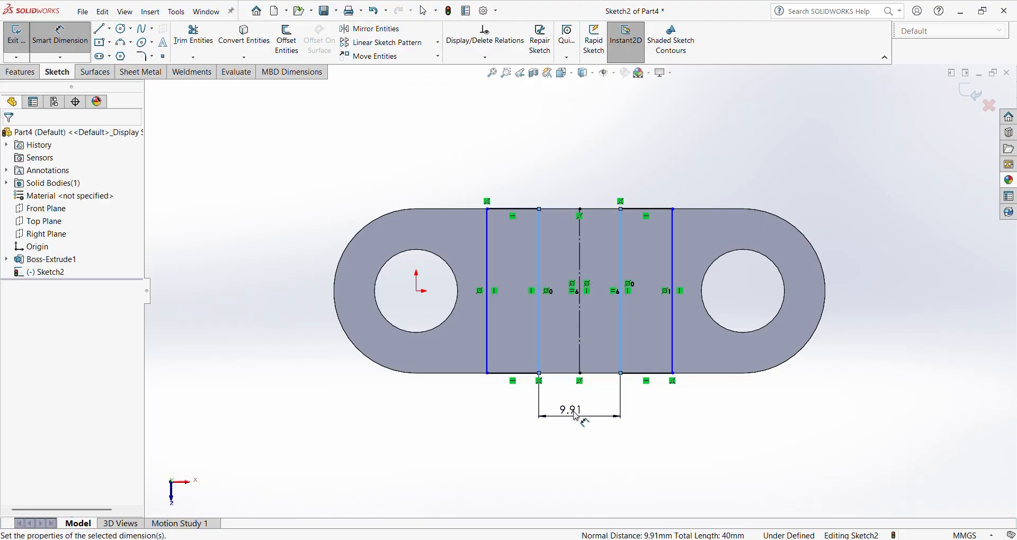
{"action": "type", "text": "13.19"}
{"action": "key", "text": "Return"}
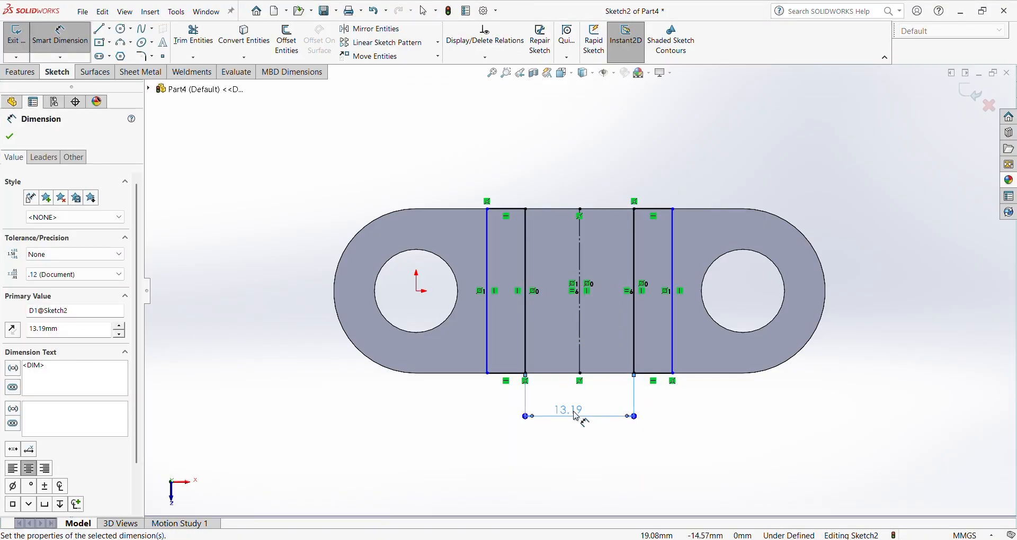
Dimension the overall distance between the rectangles' outer sides as 23.19 mm.
{"action": "left_click", "coordinate": [488, 335]}
{"action": "left_click", "coordinate": [674, 342]}
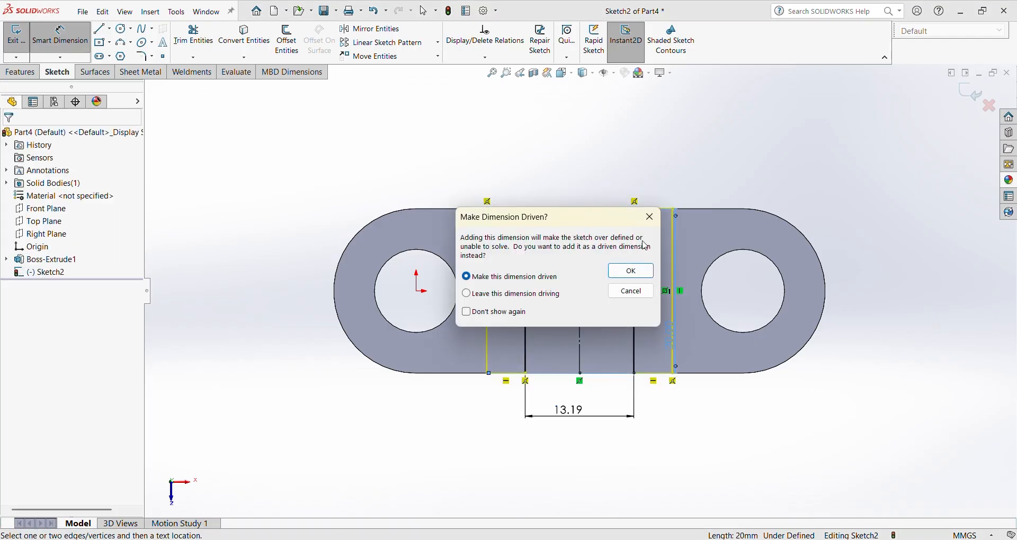
{"action": "left_click", "coordinate": [652, 221]}
{"action": "left_click", "coordinate": [488, 320]}
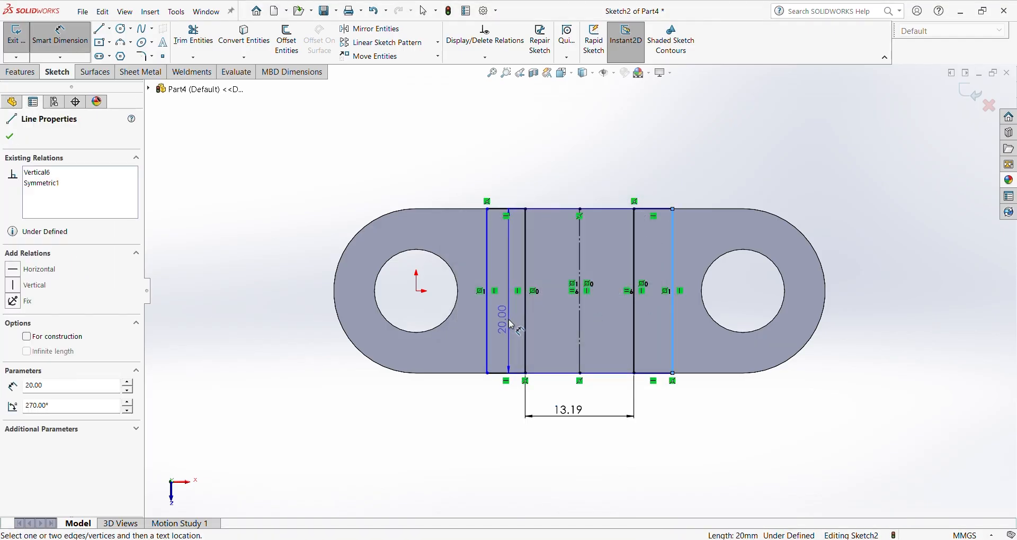
{"action": "left_click", "coordinate": [490, 318]}
{"action": "left_click", "coordinate": [574, 451]}
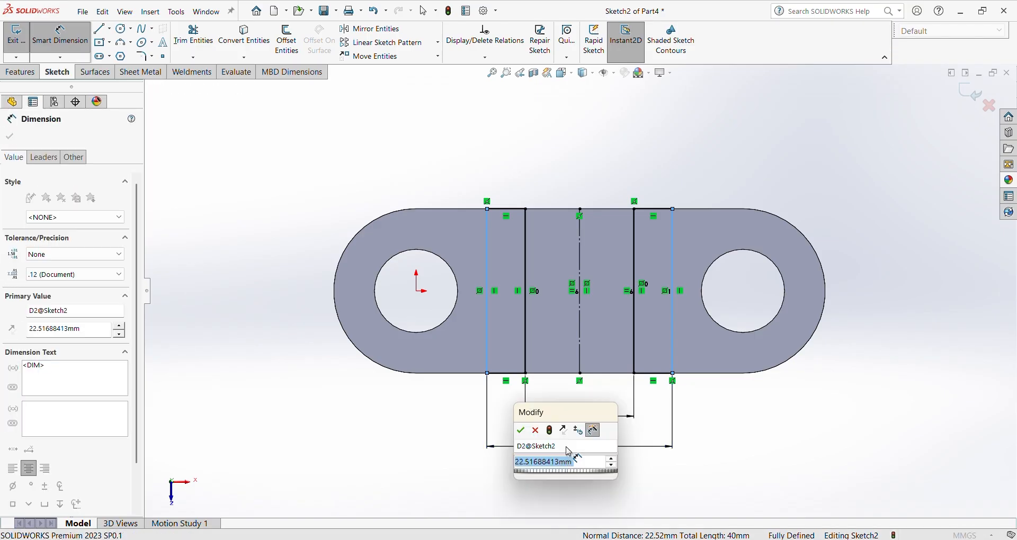
{"action": "type", "text": "23.19"}
{"action": "key", "text": "Return"}
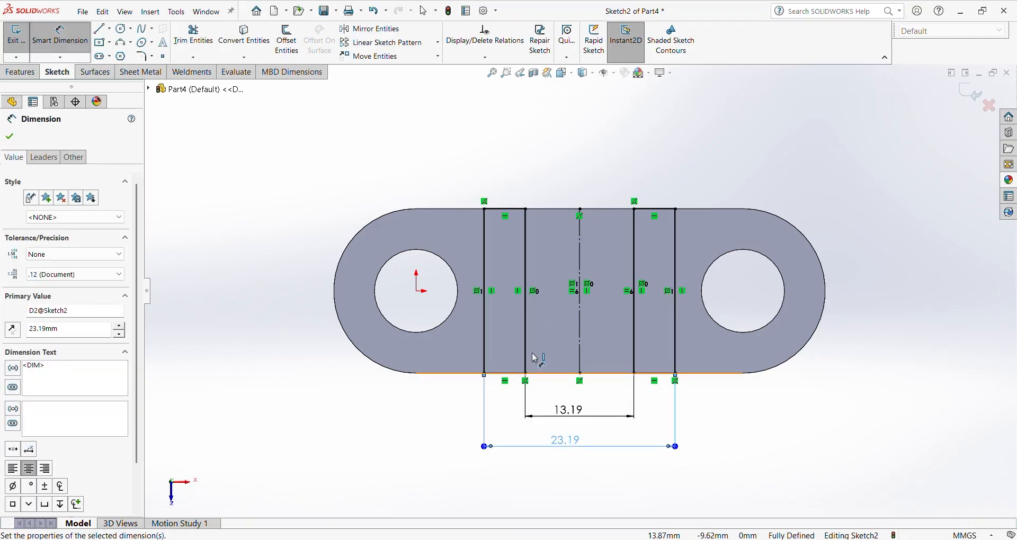
{"action": "left_click", "coordinate": [503, 208]}
{"action": "key", "text": "Escape"}
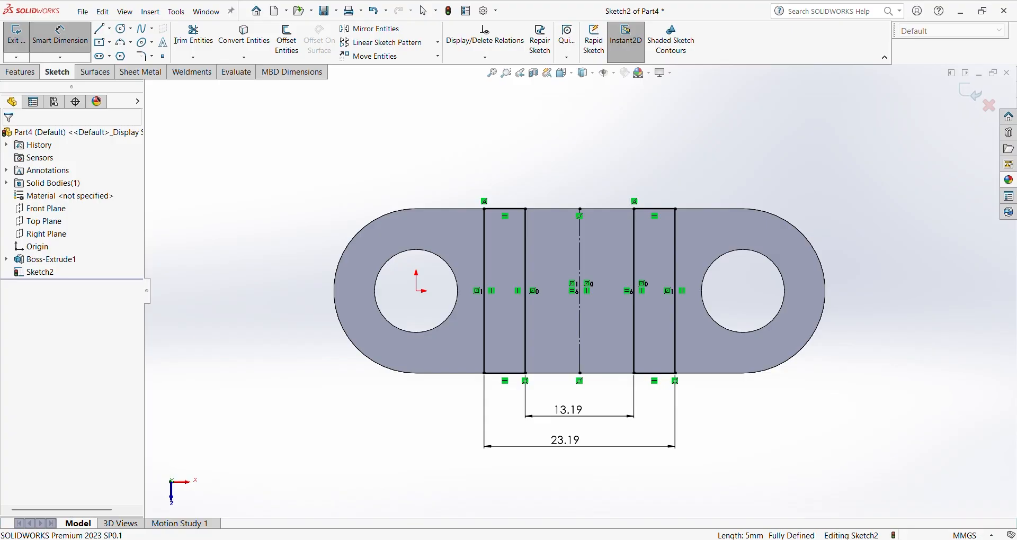
Review the uprights in the reference drawing and inspect the rectangles' relations and edges in the sketch.
{"action": "key", "text": "alt+Tab"}
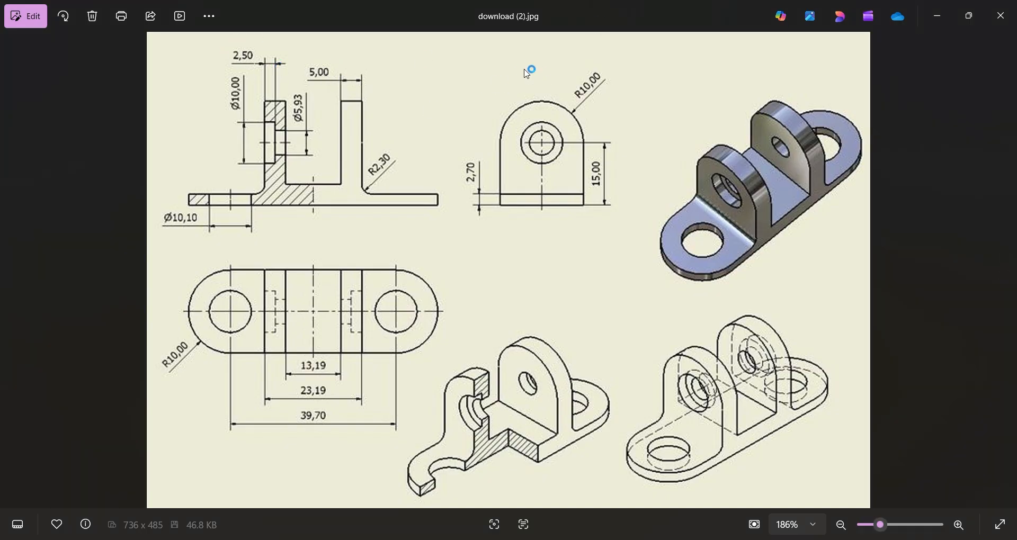
{"action": "left_click", "coordinate": [729, 498]}
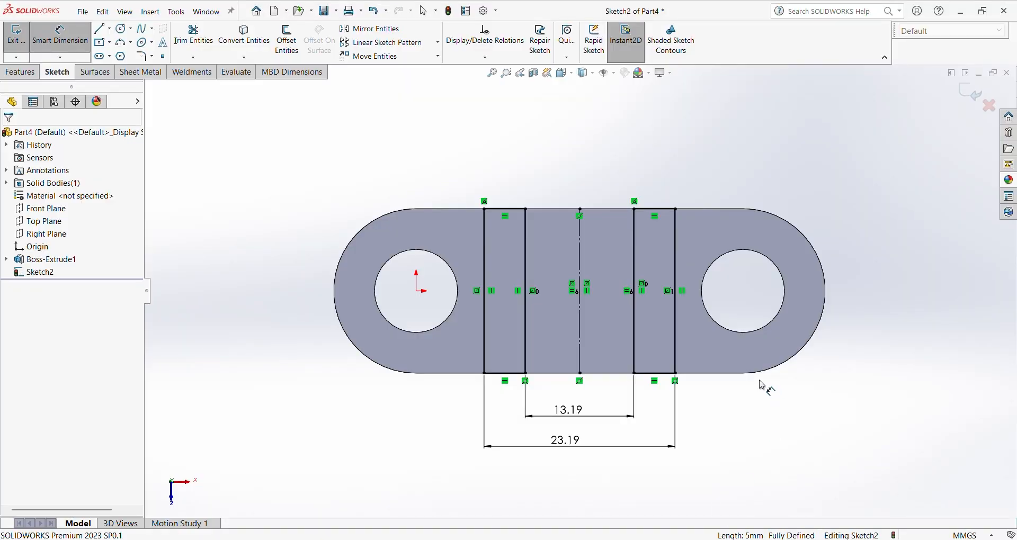
{"action": "scroll", "coordinate": [492, 292], "scroll_direction": "down", "scroll_amount": 4}
{"action": "scroll", "coordinate": [707, 291], "scroll_direction": "down", "scroll_amount": 4}
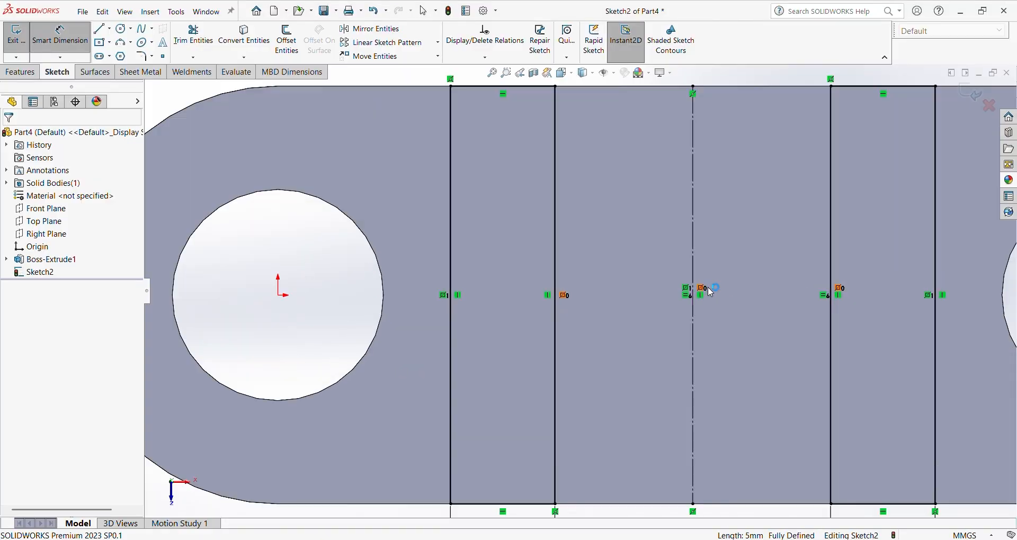
{"action": "scroll", "coordinate": [638, 309], "scroll_direction": "up", "scroll_amount": 8}
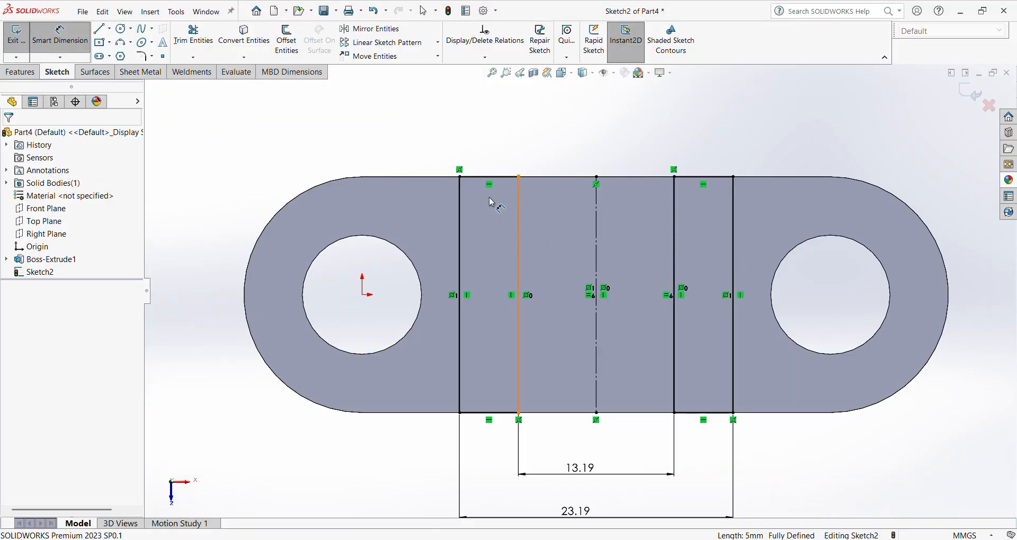
{"action": "scroll", "coordinate": [476, 193], "scroll_direction": "down", "scroll_amount": 6}
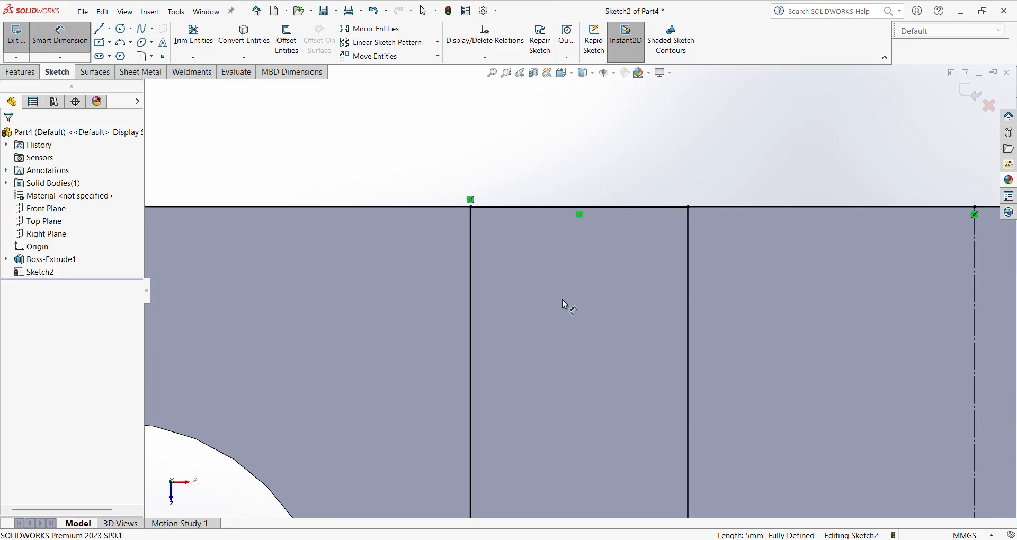
{"action": "scroll", "coordinate": [563, 300], "scroll_direction": "up", "scroll_amount": 6}
{"action": "scroll", "coordinate": [686, 374], "scroll_direction": "down", "scroll_amount": 4}
{"action": "scroll", "coordinate": [657, 382], "scroll_direction": "up", "scroll_amount": 4}
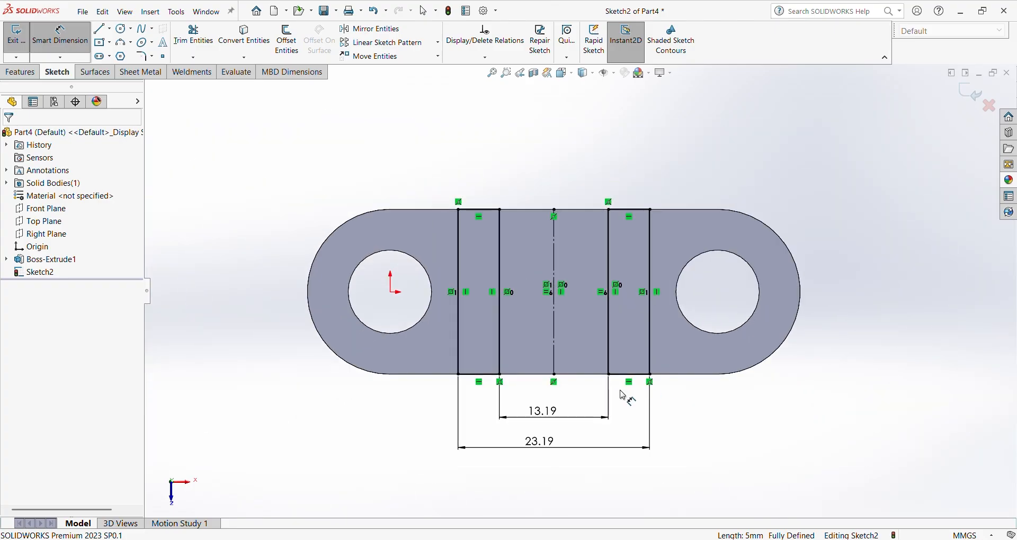
{"action": "scroll", "coordinate": [623, 397], "scroll_direction": "down", "scroll_amount": 4}
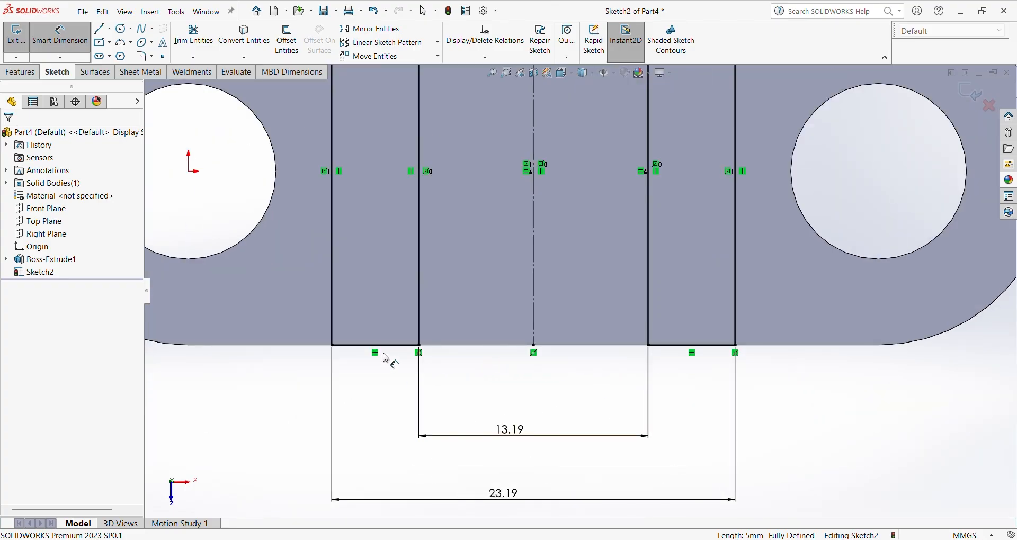
{"action": "scroll", "coordinate": [470, 361], "scroll_direction": "up", "scroll_amount": 3}
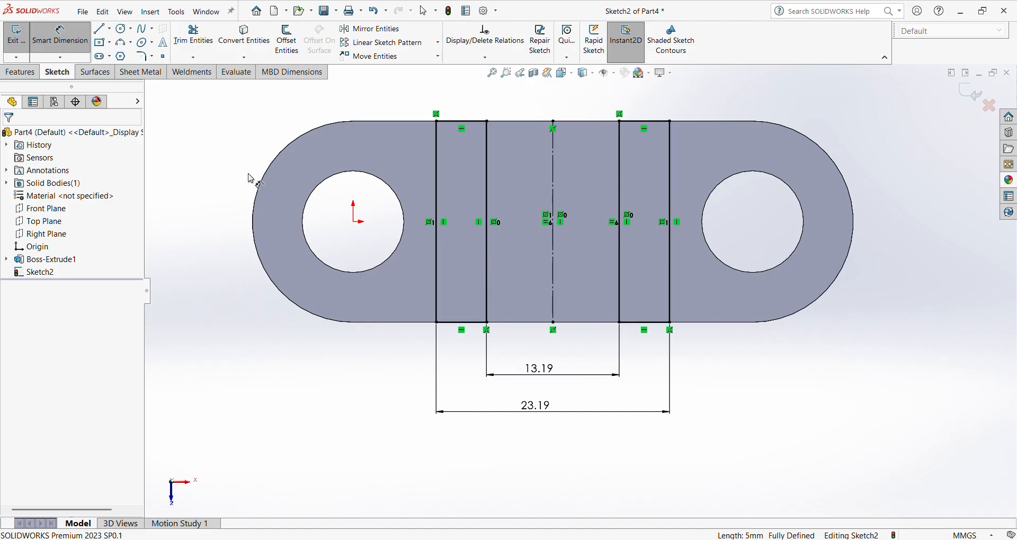
Extrude the two upright rectangles blind to a depth of 25-2.7 mm, merged with the base plate.
{"action": "left_click", "coordinate": [16, 34]}
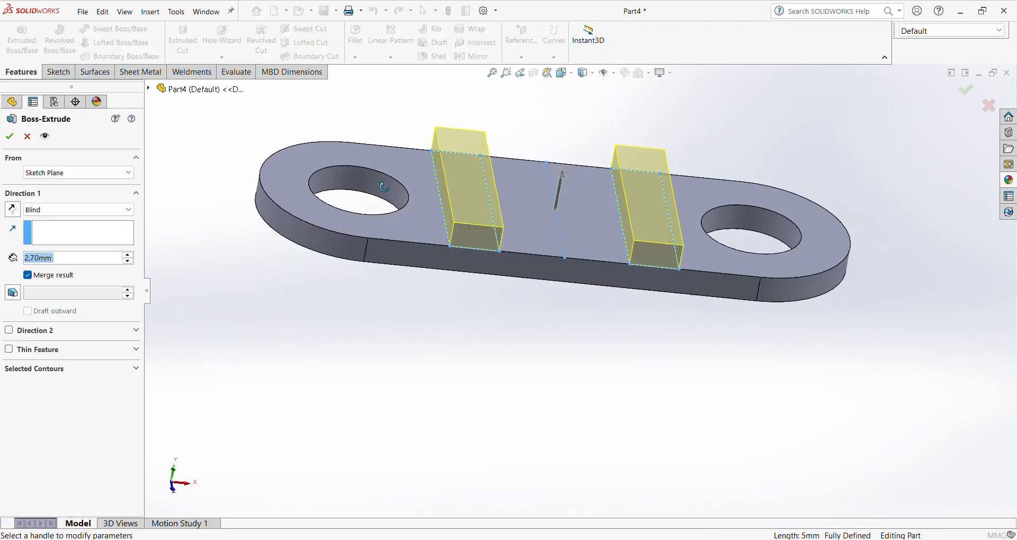
{"action": "left_click", "coordinate": [88, 258]}
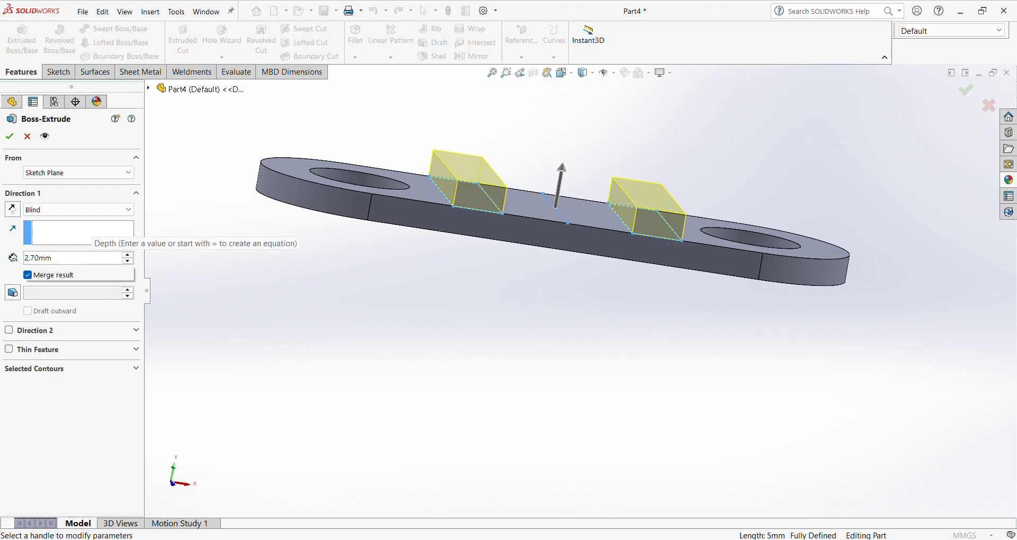
{"action": "type", "text": "25-"}
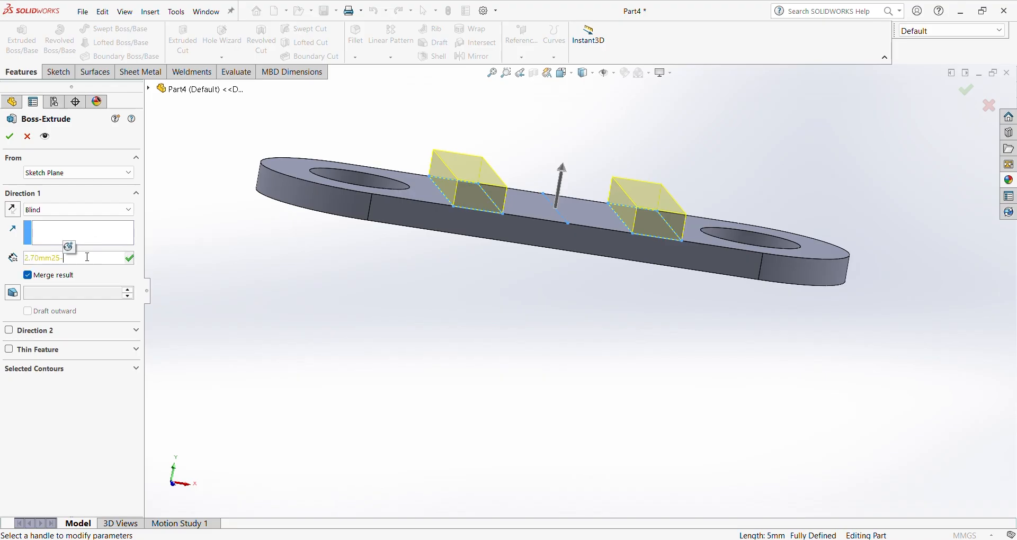
{"action": "left_click_drag", "start_coordinate": [74, 258], "coordinate": [33, 260]}
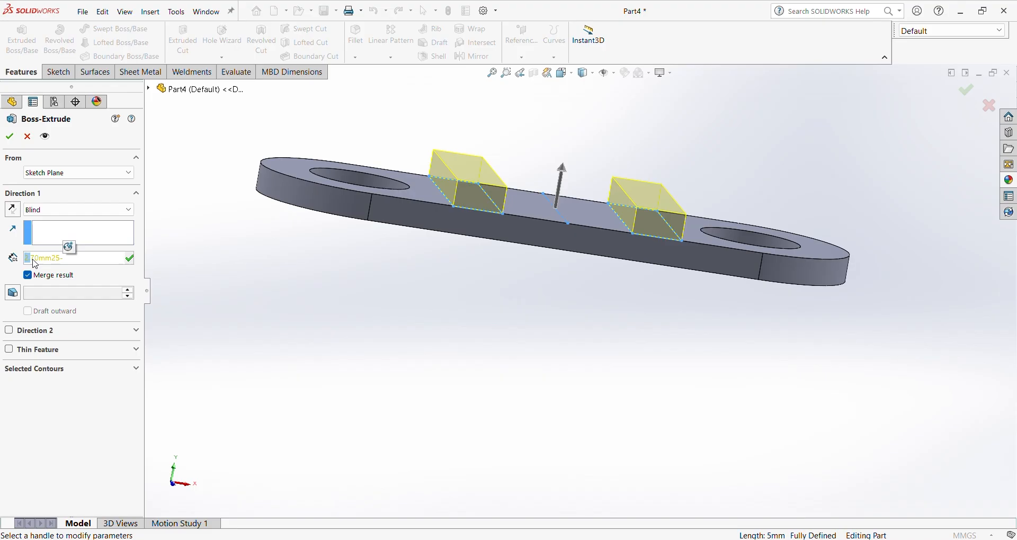
{"action": "double_click", "coordinate": [81, 262]}
{"action": "type", "text": "25-2.7"}
{"action": "key", "text": "Return"}
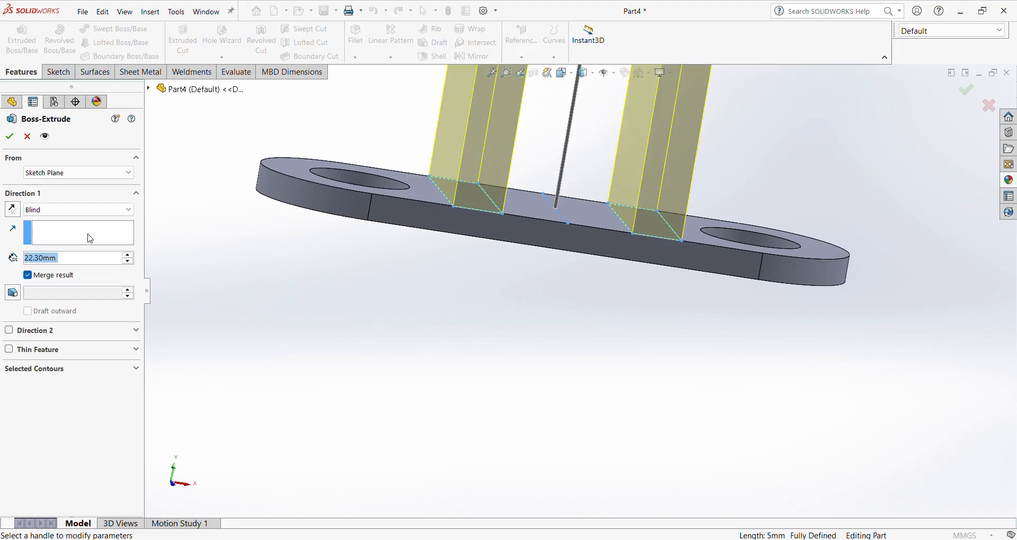
{"action": "scroll", "coordinate": [521, 188], "scroll_direction": "up", "scroll_amount": 1}
{"action": "left_click", "coordinate": [11, 137]}
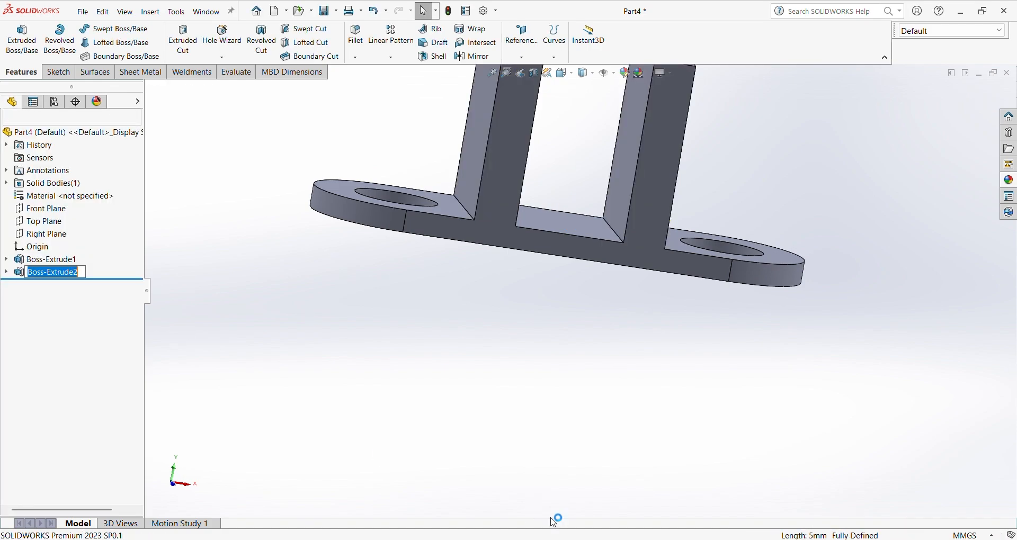
Check the reference drawing and start a sketch on the outer face of one upright.
{"action": "left_click", "coordinate": [729, 539]}
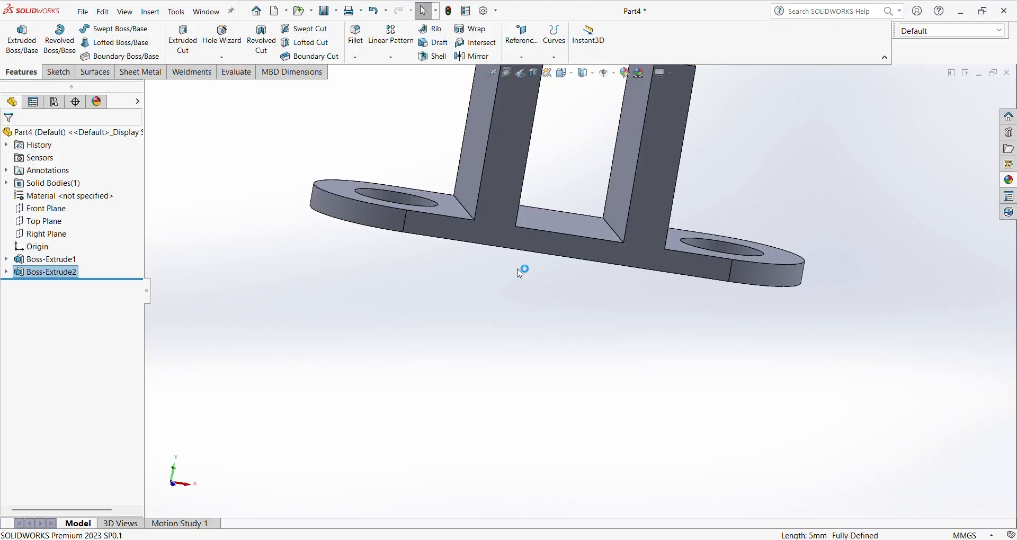
{"action": "middle_click_drag", "start_coordinate": [523, 268], "coordinate": [647, 241]}
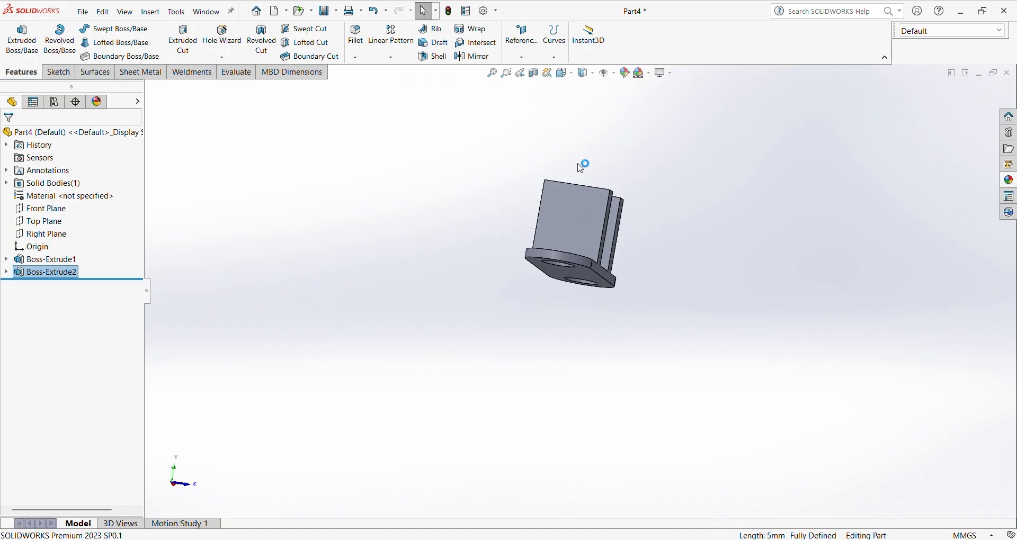
{"action": "left_click", "coordinate": [564, 208]}
{"action": "left_click", "coordinate": [608, 184]}
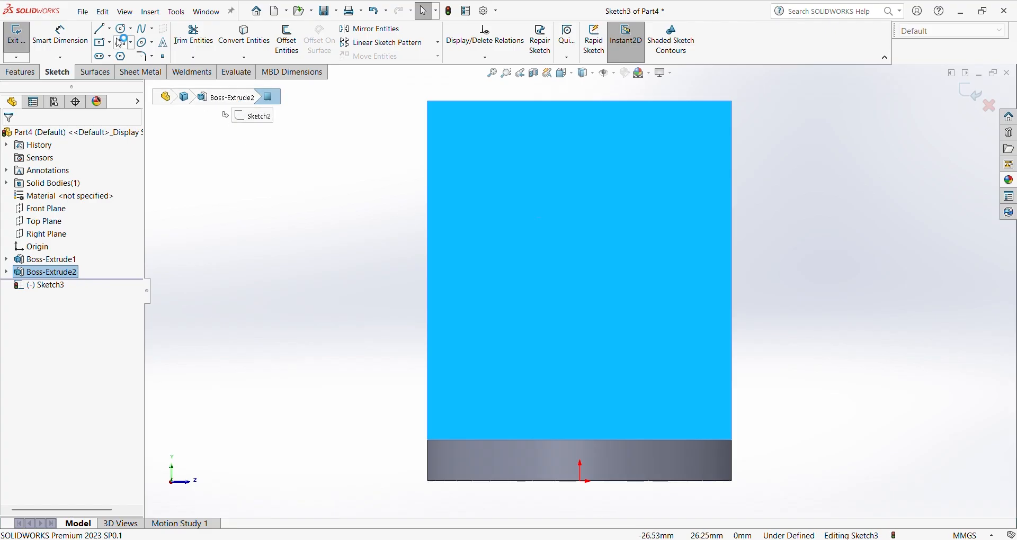
Draw a horizontal construction line about 24.37 mm long across the upper part of the upright's face.
{"action": "left_click", "coordinate": [99, 28]}
{"action": "left_click", "coordinate": [399, 198]}
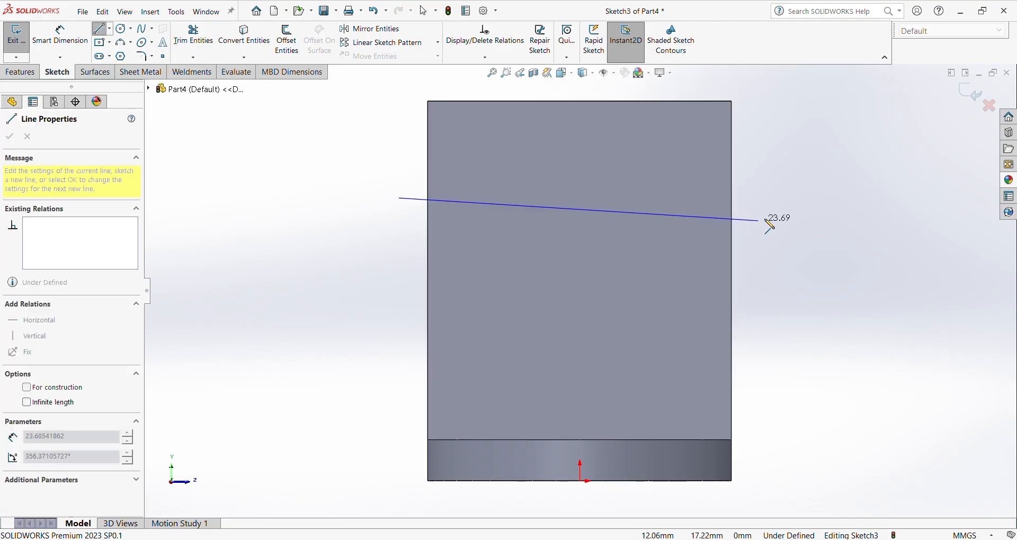
{"action": "left_click", "coordinate": [771, 200]}
{"action": "right_click", "coordinate": [777, 207]}
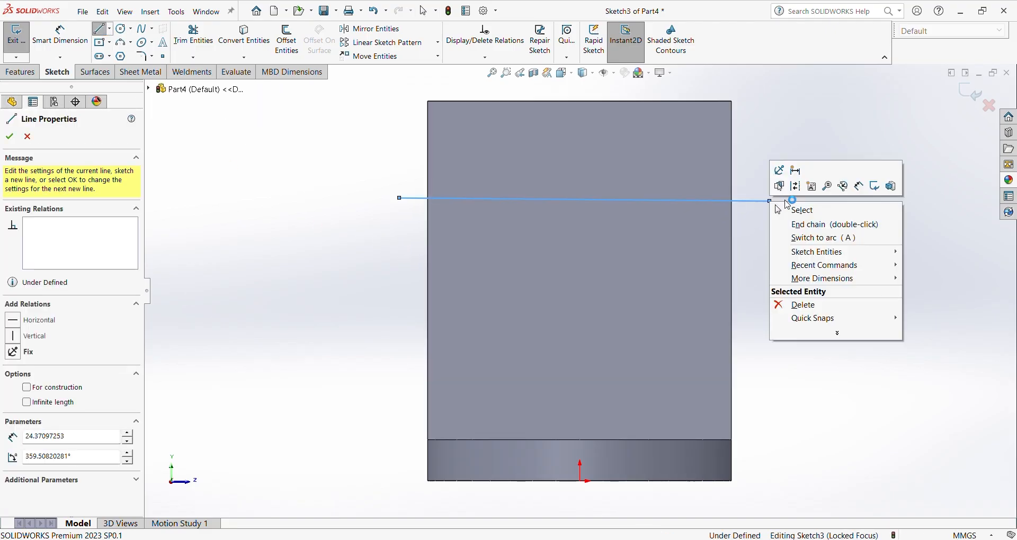
{"action": "left_click", "coordinate": [802, 210]}
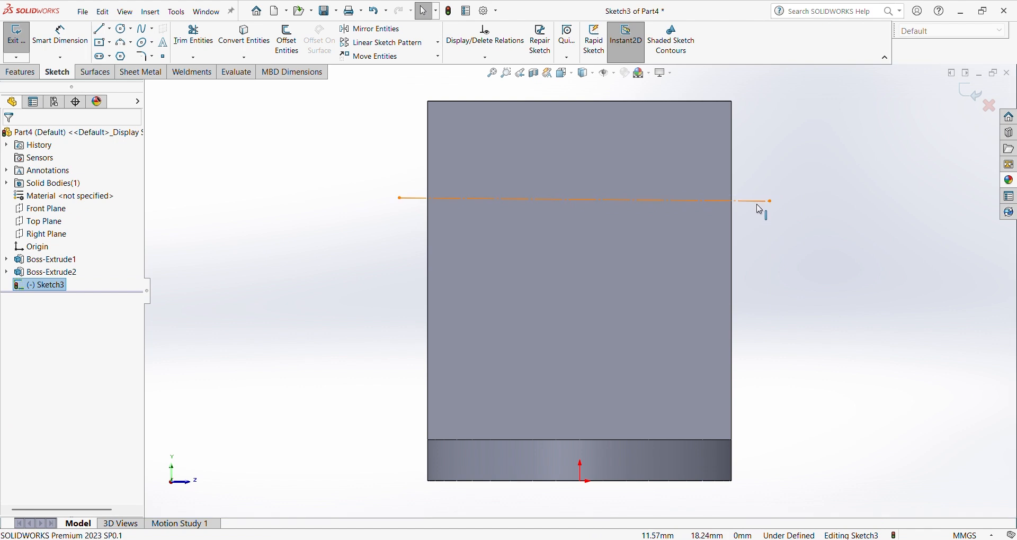
{"action": "left_click", "coordinate": [757, 204]}
{"action": "left_click", "coordinate": [785, 158]}
Dimension the construction line at 15 mm above the bottom edge of the base plate.
{"action": "key", "text": "d"}
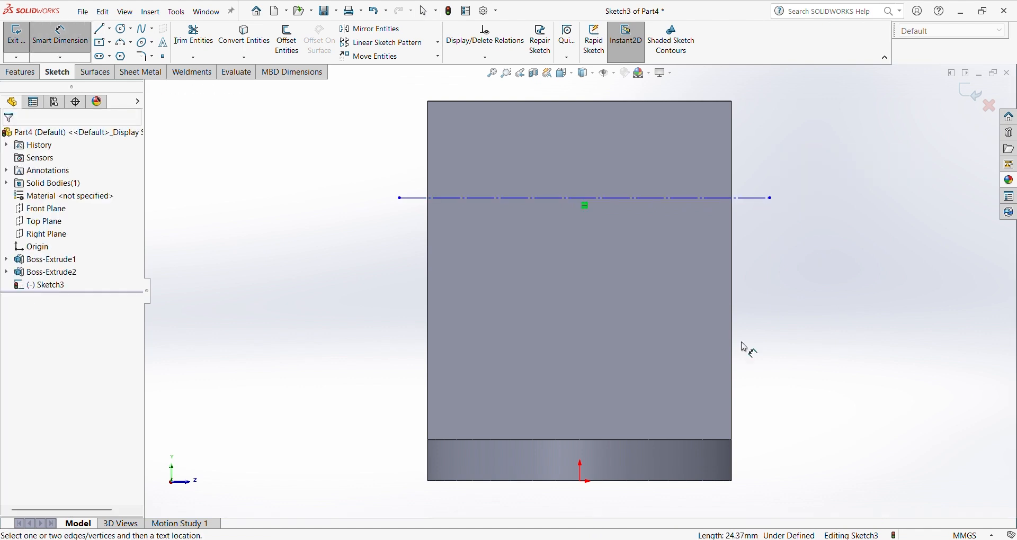
{"action": "left_click", "coordinate": [665, 481]}
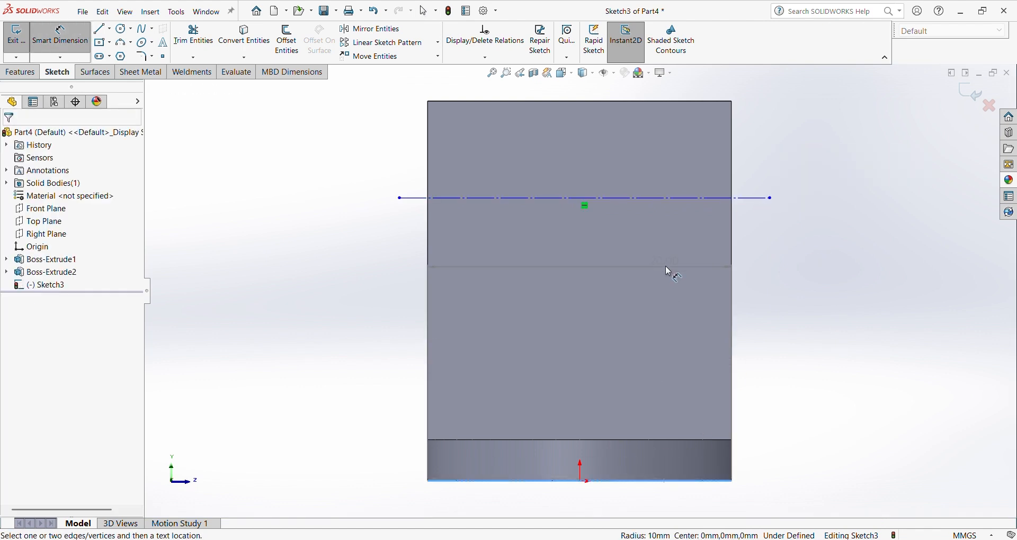
{"action": "left_click", "coordinate": [669, 198]}
{"action": "left_click", "coordinate": [662, 318]}
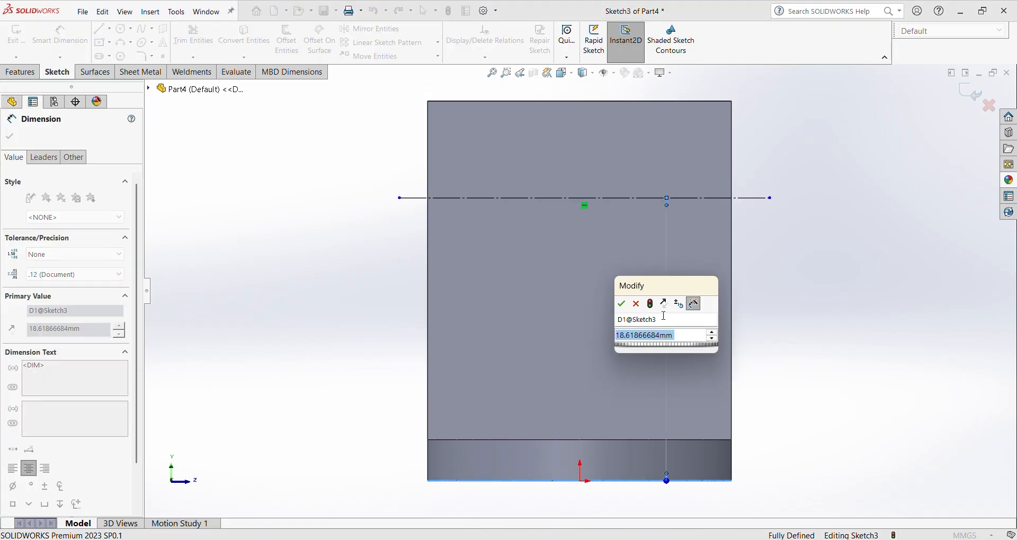
{"action": "type", "text": "15"}
{"action": "key", "text": "Return"}
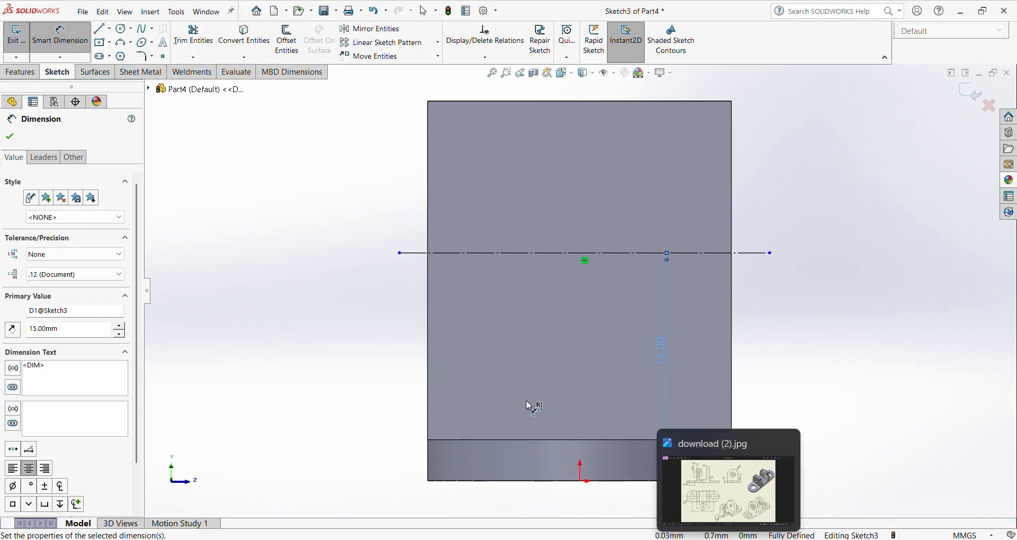
Attach both ends of the construction line to the upright's vertical side edges.
{"action": "key", "text": "Escape"}
{"action": "left_click_drag", "start_coordinate": [402, 259], "coordinate": [430, 257]}
{"action": "left_click_drag", "start_coordinate": [773, 254], "coordinate": [732, 254]}
{"action": "left_click", "coordinate": [797, 422]}
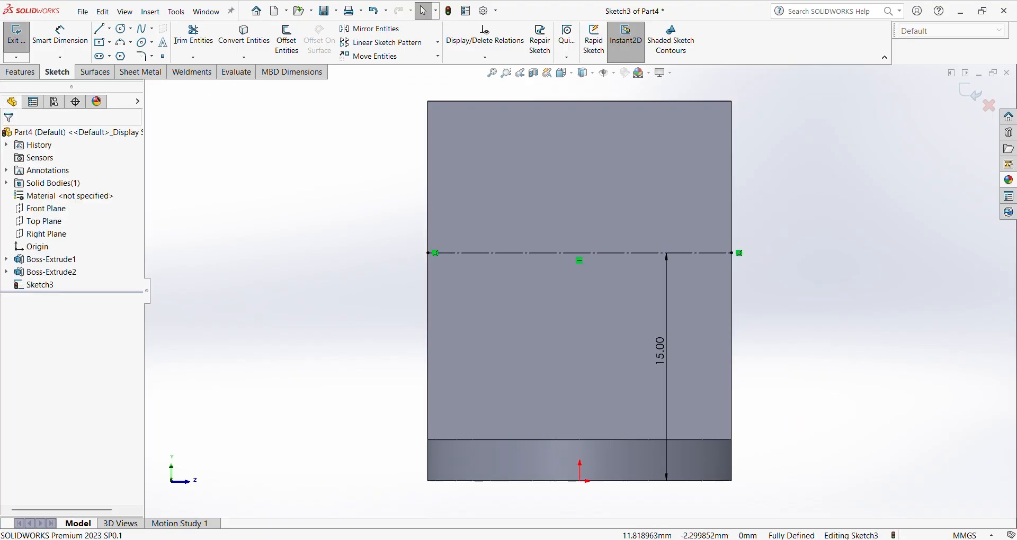
Check the reference drawing for the lug's rounding and draw a circle centred on the construction line's midpoint.
{"action": "mouse_move", "coordinate": [728, 539]}
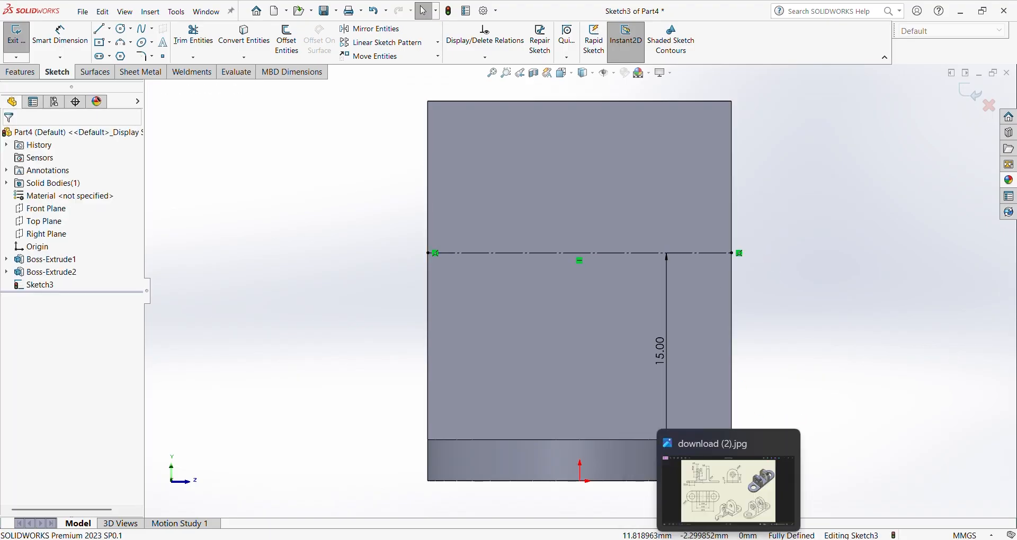
{"action": "left_click", "coordinate": [715, 477]}
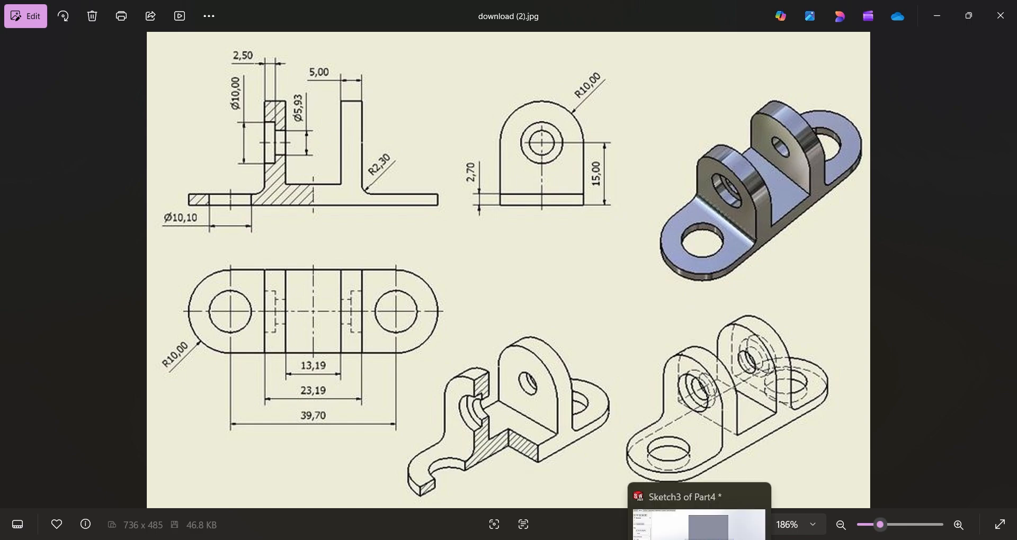
{"action": "left_click", "coordinate": [699, 514]}
{"action": "left_click", "coordinate": [123, 29]}
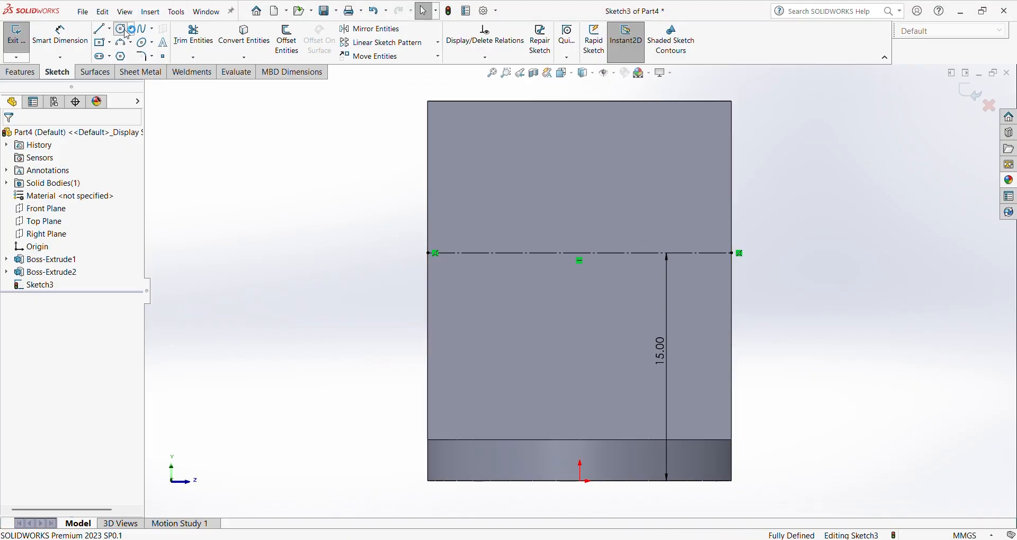
{"action": "left_click", "coordinate": [580, 253]}
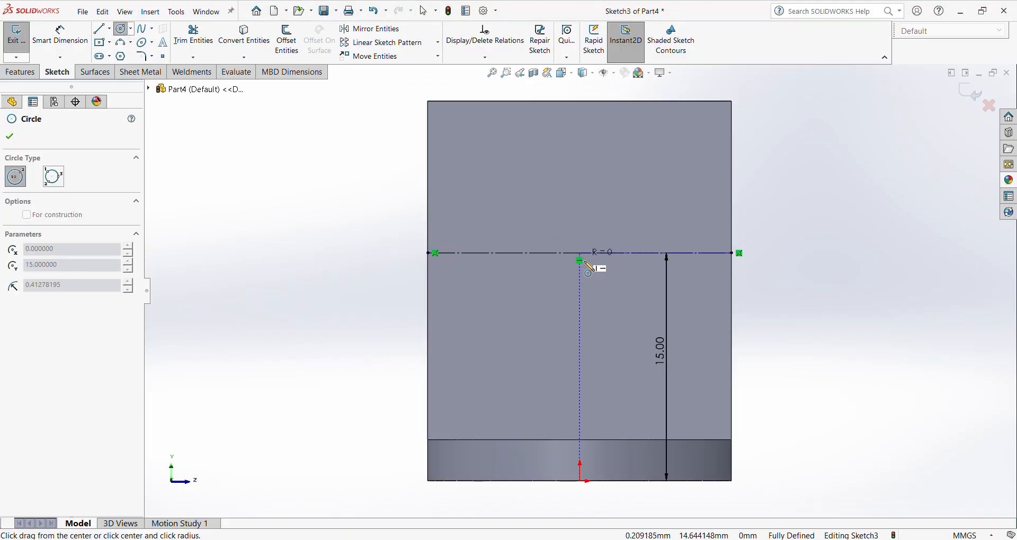
{"action": "left_click", "coordinate": [604, 346]}
Dimension the circle's diameter as 20 mm.
{"action": "key", "text": "d"}
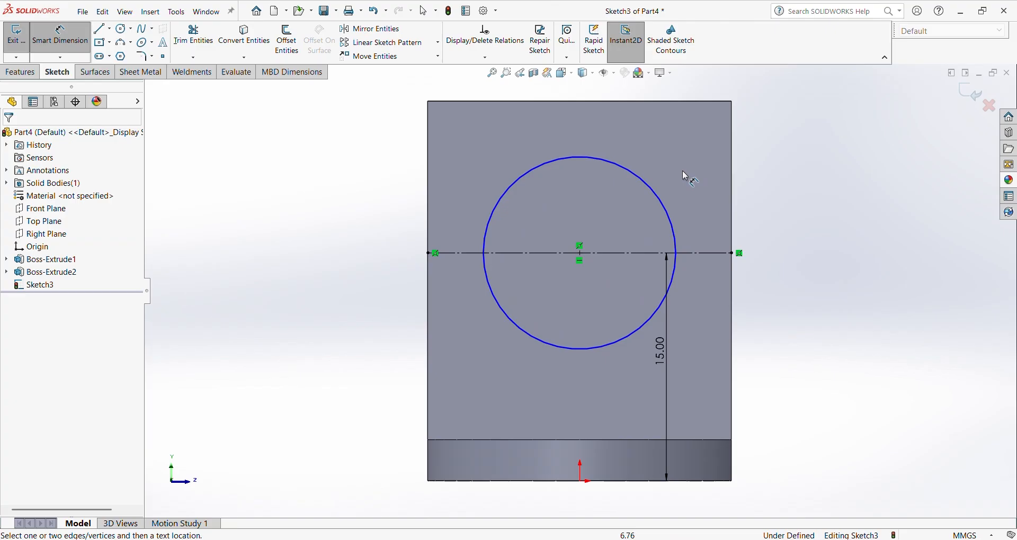
{"action": "left_click", "coordinate": [665, 200]}
{"action": "left_click", "coordinate": [626, 222]}
{"action": "type", "text": "20"}
{"action": "key", "text": "Return"}
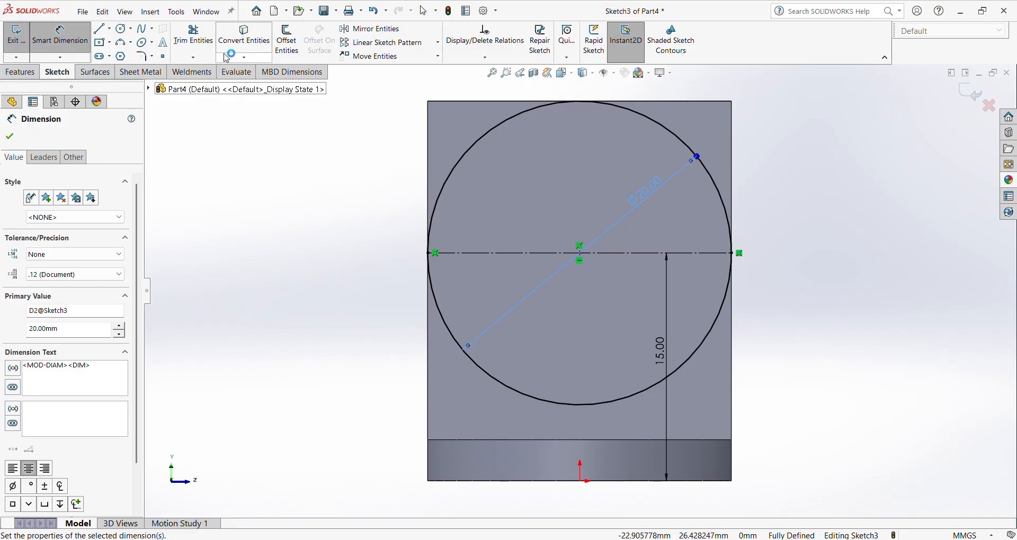
Convert the upright's top edge and both vertical side edges into sketch entities.
{"action": "left_click", "coordinate": [244, 37]}
{"action": "left_click", "coordinate": [429, 128]}
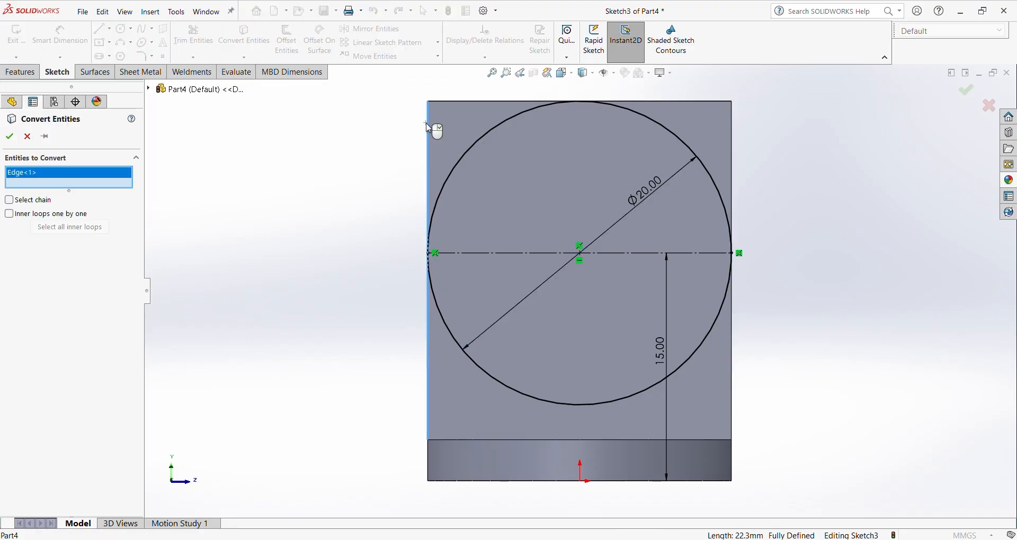
{"action": "left_click", "coordinate": [455, 102]}
{"action": "left_click", "coordinate": [733, 138]}
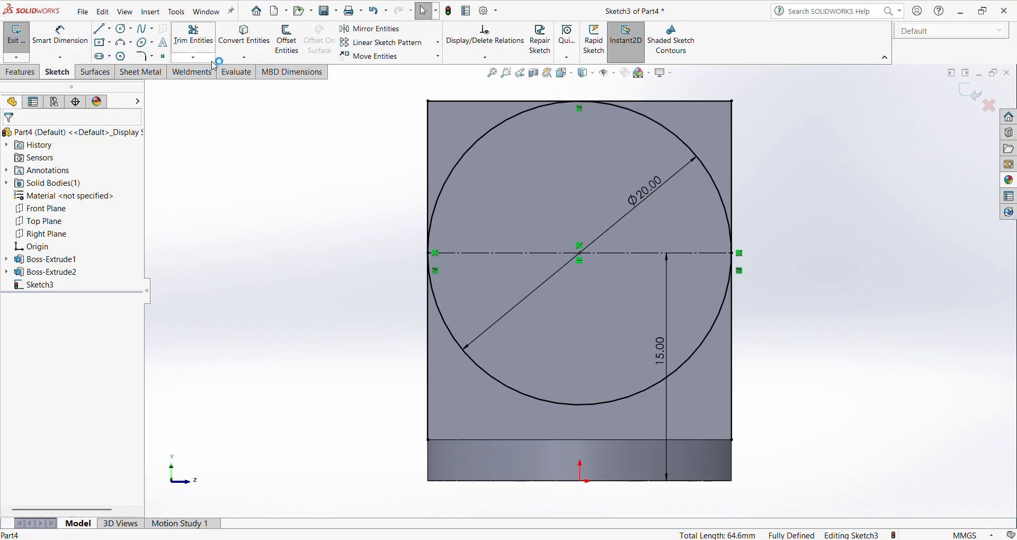
Trim the circle and side lines below the construction line, and delete the conflicting relation at the arc's centre.
{"action": "left_click", "coordinate": [194, 37]}
{"action": "mouse_move", "coordinate": [350, 361]}
{"action": "left_mouse_down"}
{"action": "mouse_move", "coordinate": [461, 367]}
{"action": "mouse_move", "coordinate": [799, 347]}
{"action": "left_mouse_up"}
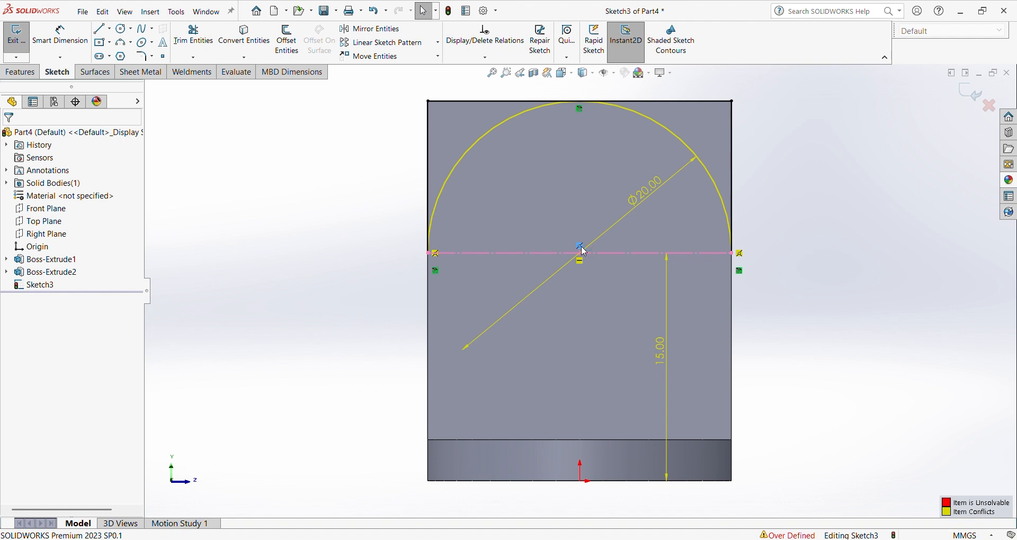
{"action": "key", "text": "Delete"}
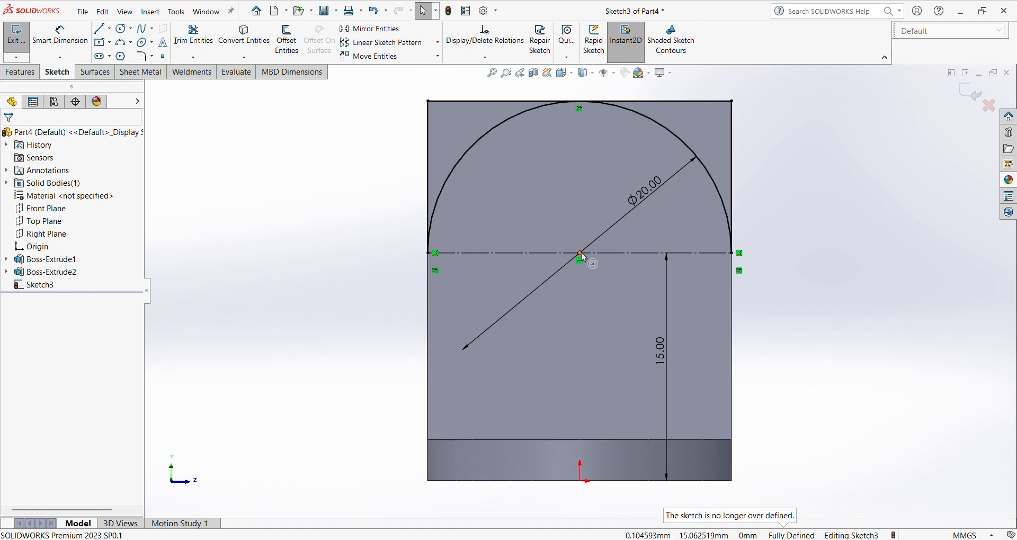
{"action": "left_click_drag", "start_coordinate": [660, 345], "coordinate": [786, 347]}
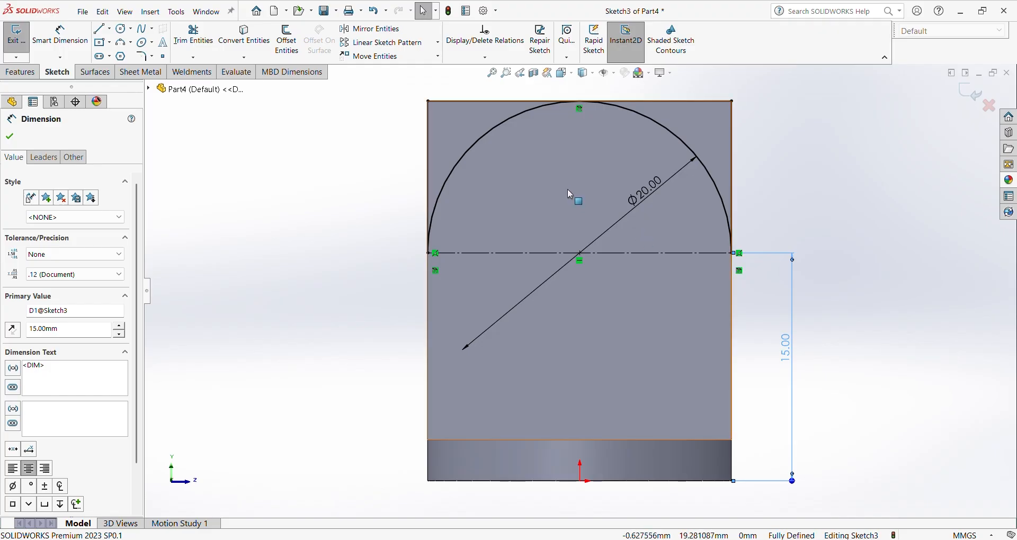
Finish the sketch and extrude-cut both corner regions outside the arc Through All to round the tops of the two uprights.
{"action": "left_click", "coordinate": [17, 43]}
{"action": "middle_click_drag", "start_coordinate": [266, 184], "coordinate": [246, 241]}
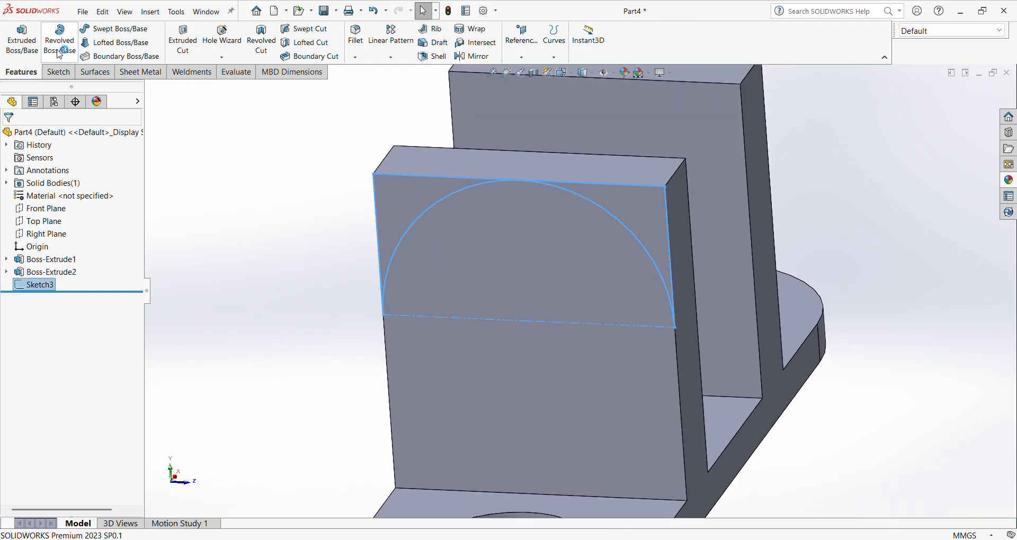
{"action": "left_click", "coordinate": [183, 40]}
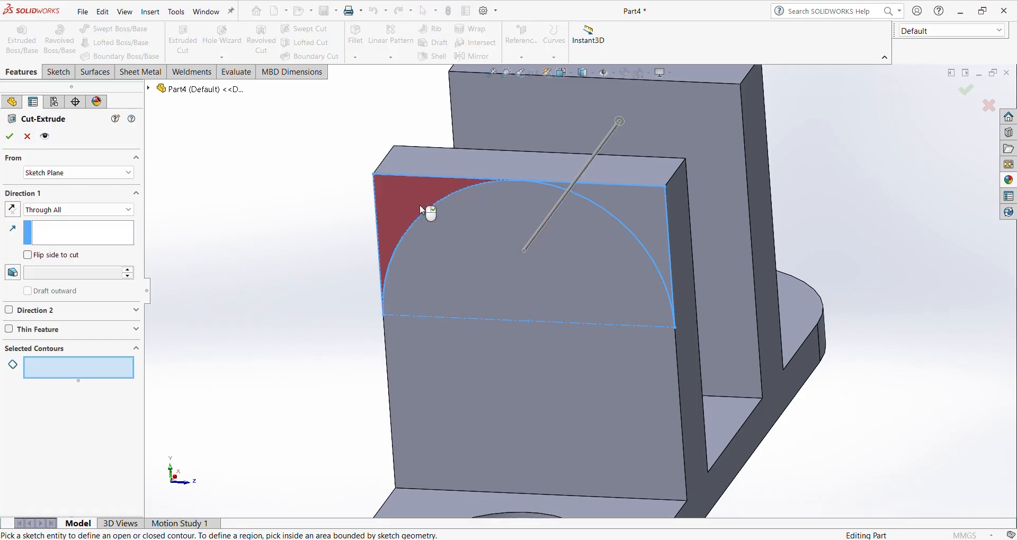
{"action": "left_click", "coordinate": [409, 208]}
{"action": "left_click", "coordinate": [624, 203]}
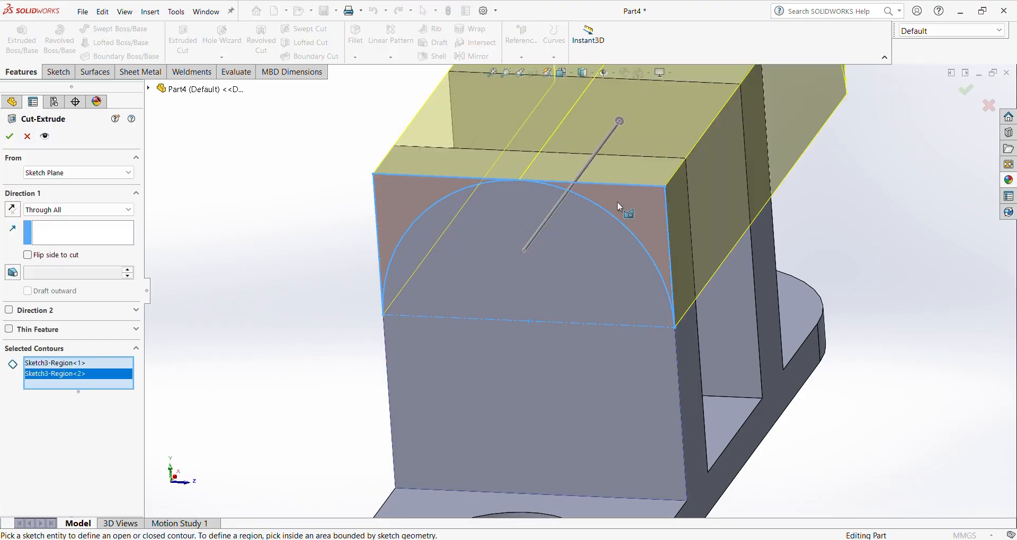
{"action": "middle_click_drag", "start_coordinate": [287, 231], "coordinate": [229, 356]}
{"action": "scroll", "coordinate": [318, 238], "scroll_direction": "down", "scroll_amount": 3}
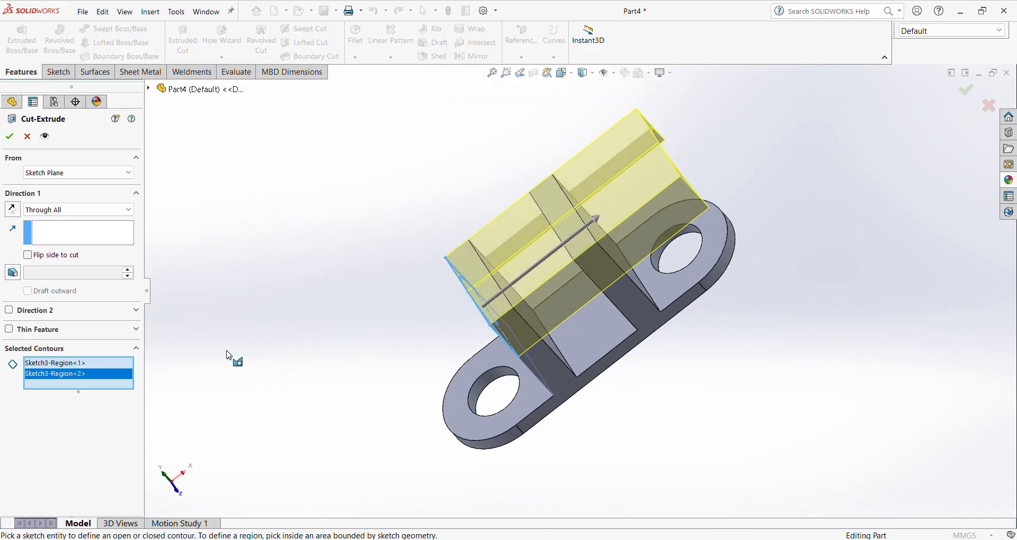
{"action": "left_click", "coordinate": [9, 137]}
{"action": "middle_click_drag", "start_coordinate": [295, 304], "coordinate": [541, 351]}
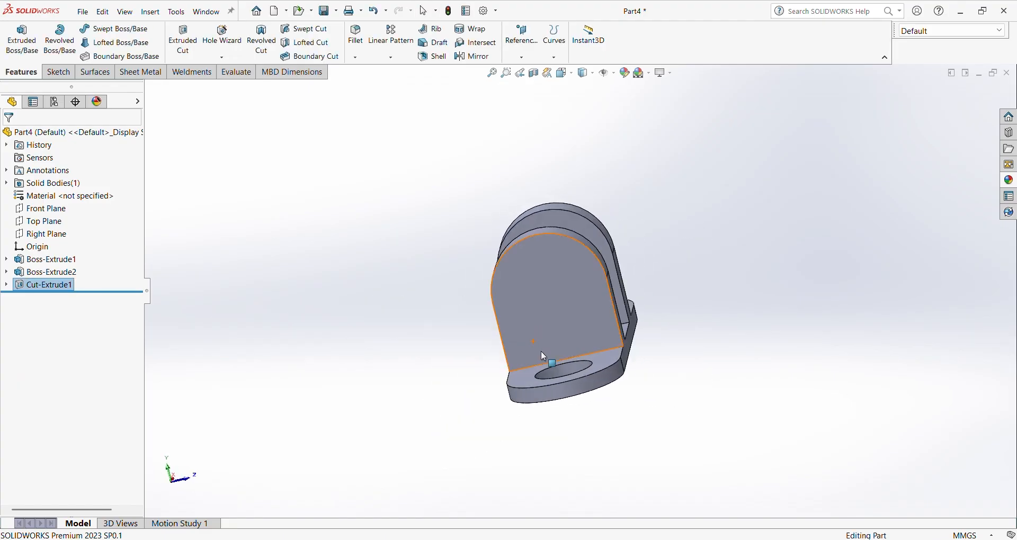
Check the reference drawing for the stepped lug hole and start a new sketch on the Front Plane.
{"action": "key", "text": "alt+Tab"}
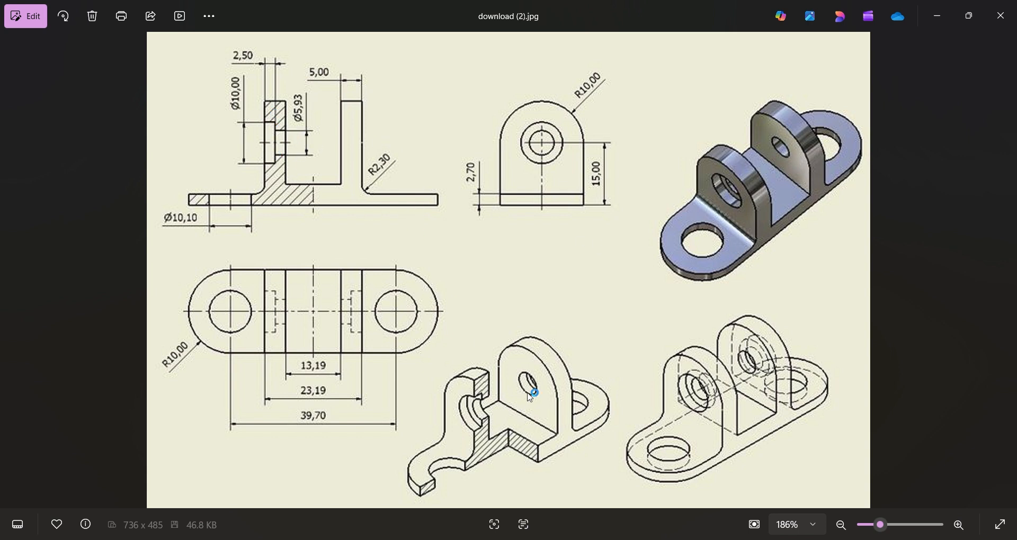
{"action": "left_click", "coordinate": [703, 539]}
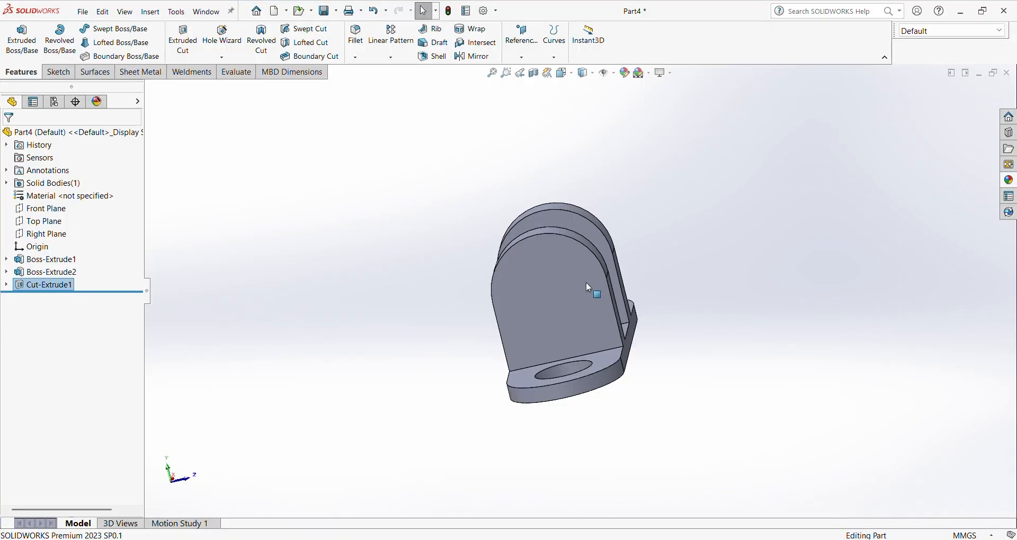
{"action": "middle_click_drag", "start_coordinate": [586, 300], "coordinate": [465, 373]}
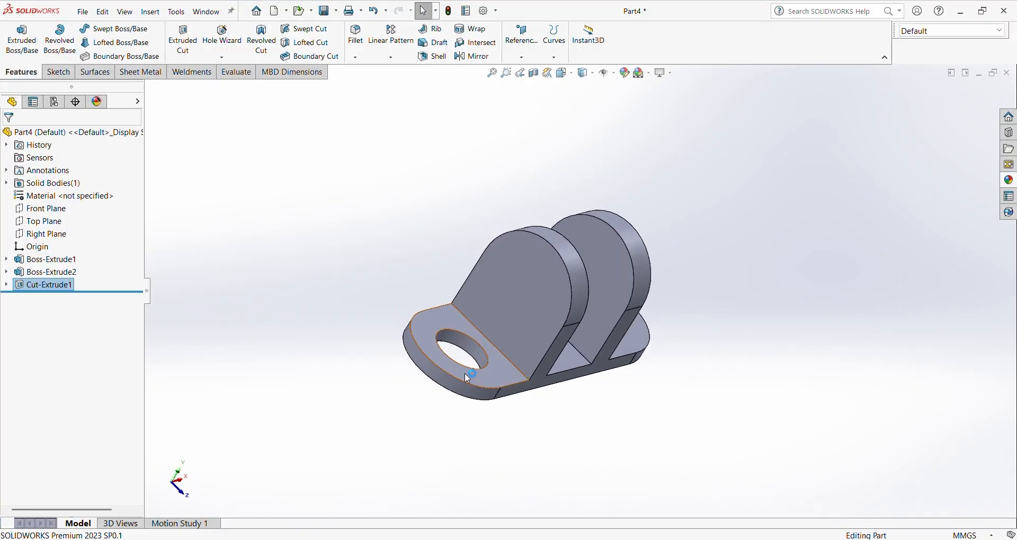
{"action": "left_click", "coordinate": [65, 210]}
{"action": "middle_click_drag", "start_coordinate": [363, 184], "coordinate": [552, 234]}
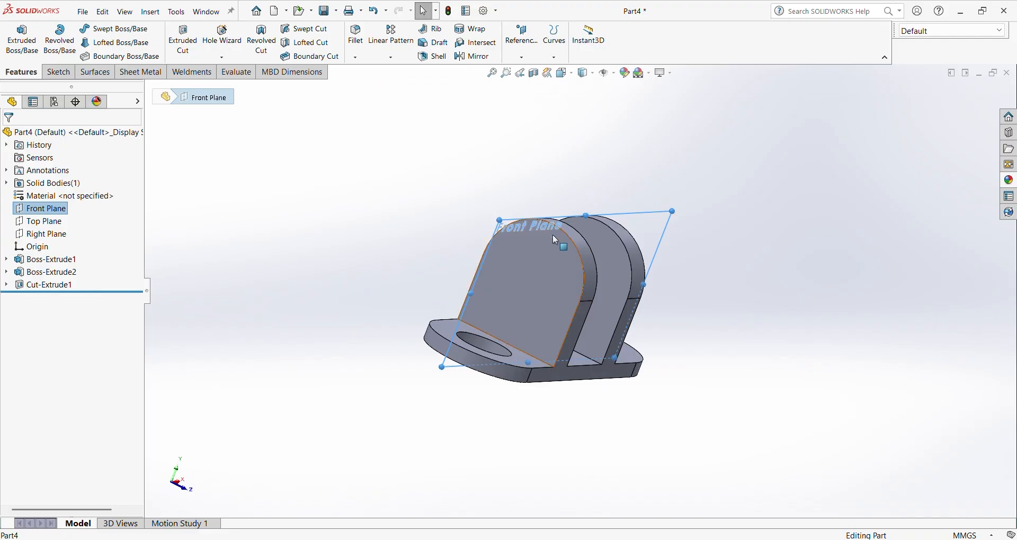
{"action": "middle_click_drag", "start_coordinate": [526, 304], "coordinate": [526, 498]}
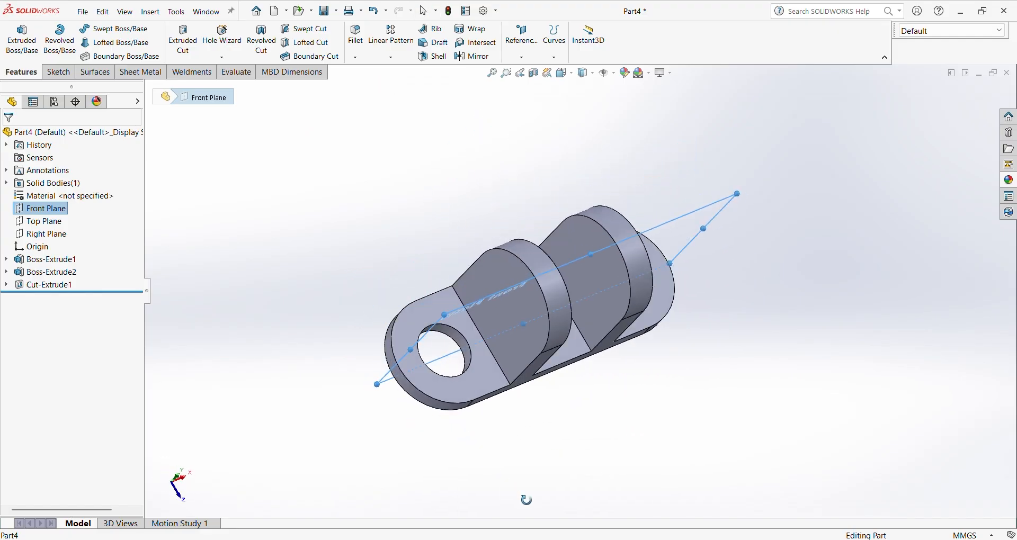
{"action": "left_click", "coordinate": [55, 210]}
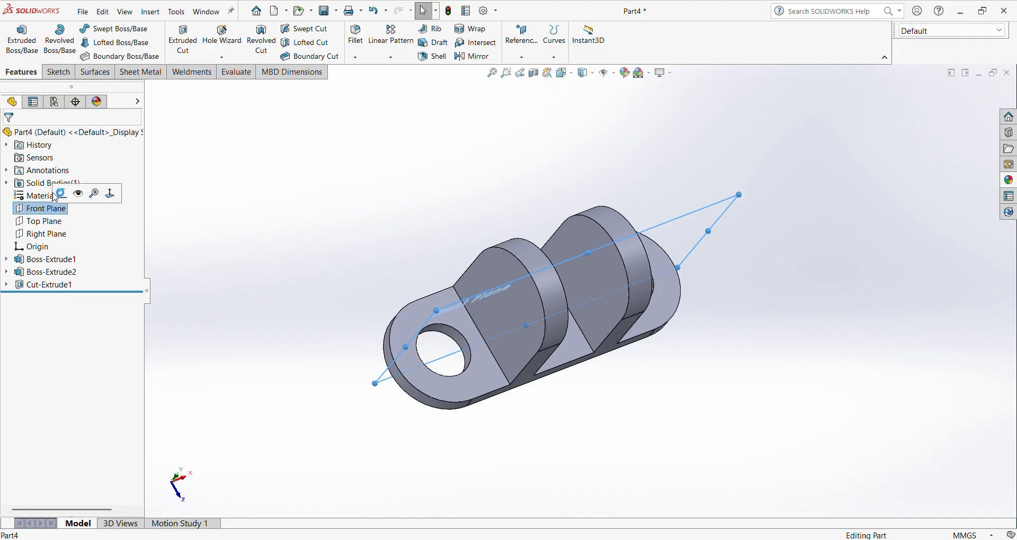
{"action": "left_click", "coordinate": [63, 212]}
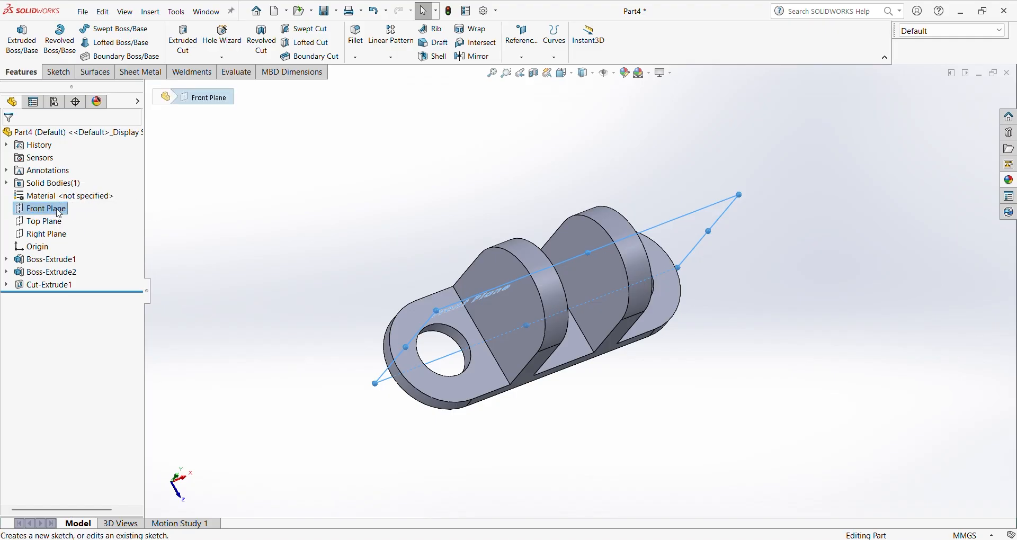
{"action": "left_click", "coordinate": [58, 212]}
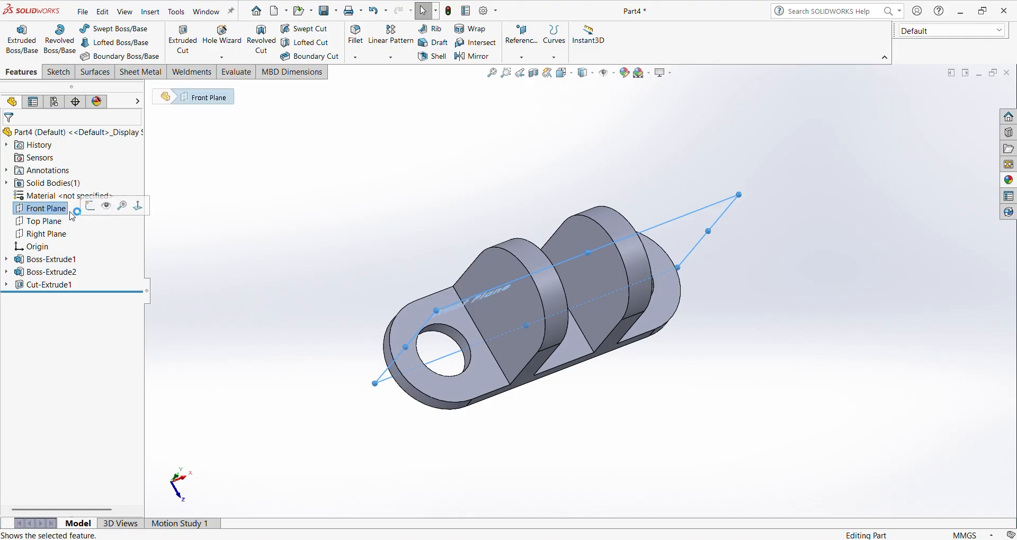
{"action": "middle_click_drag", "start_coordinate": [399, 352], "coordinate": [409, 311]}
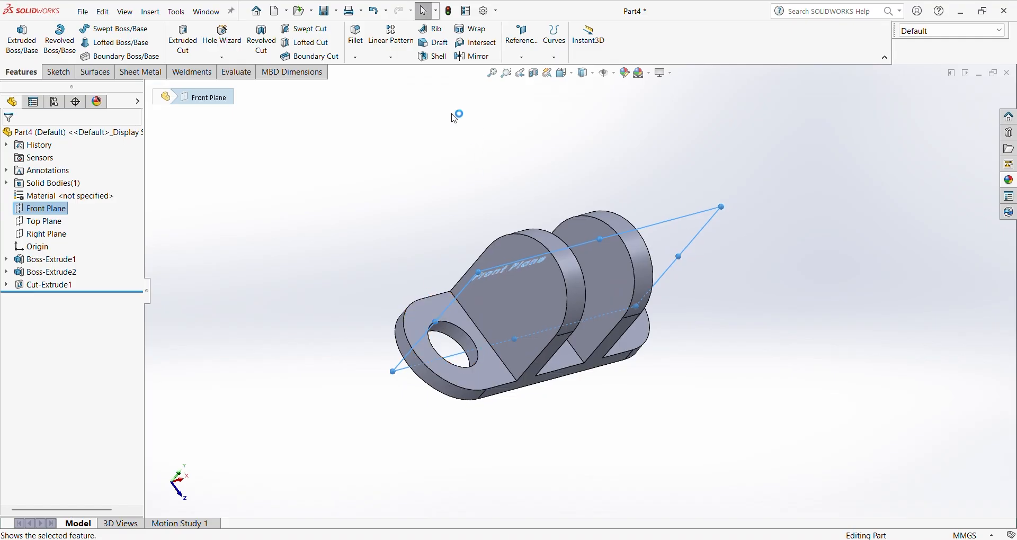
{"action": "left_click", "coordinate": [522, 57]}
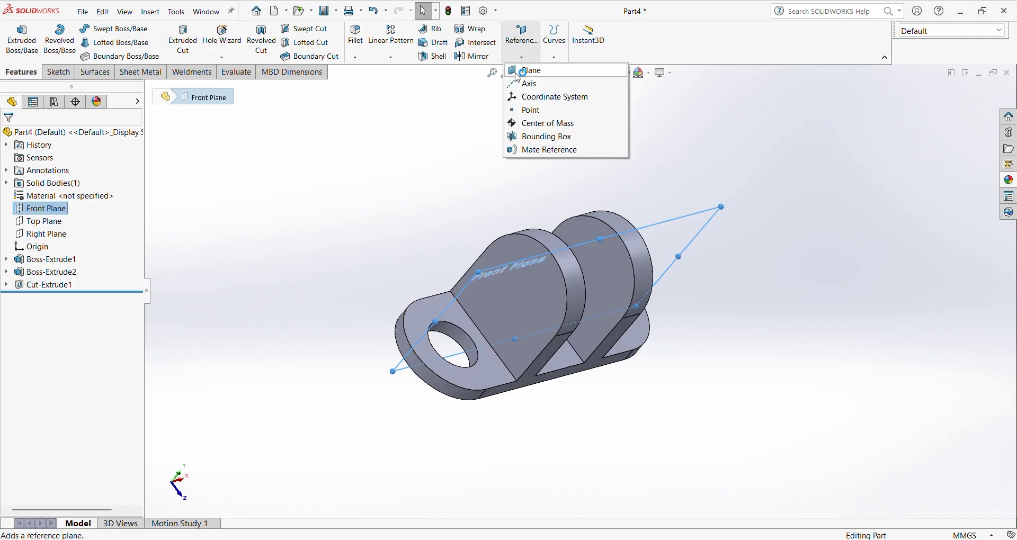
{"action": "left_click", "coordinate": [381, 170]}
{"action": "left_click", "coordinate": [53, 209]}
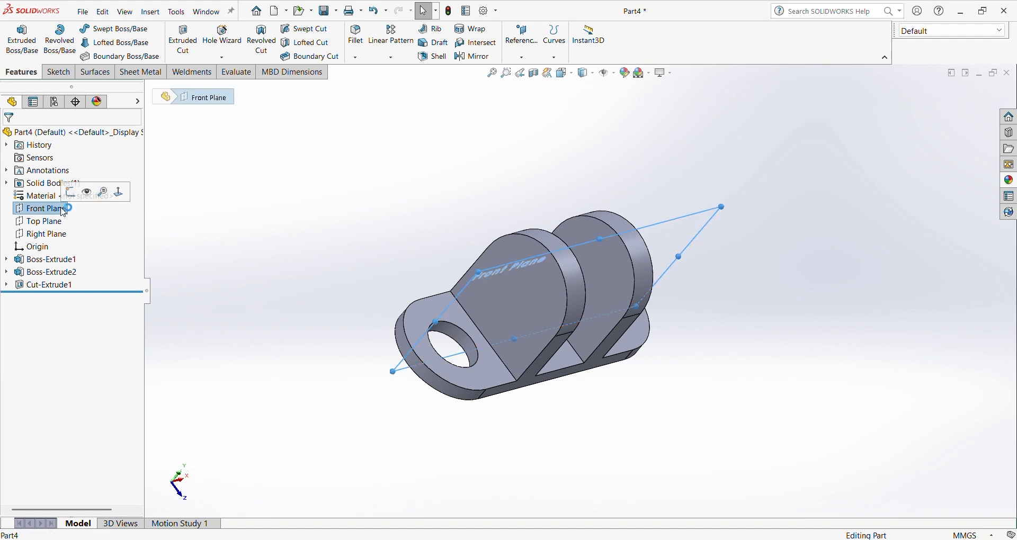
{"action": "left_click", "coordinate": [70, 195]}
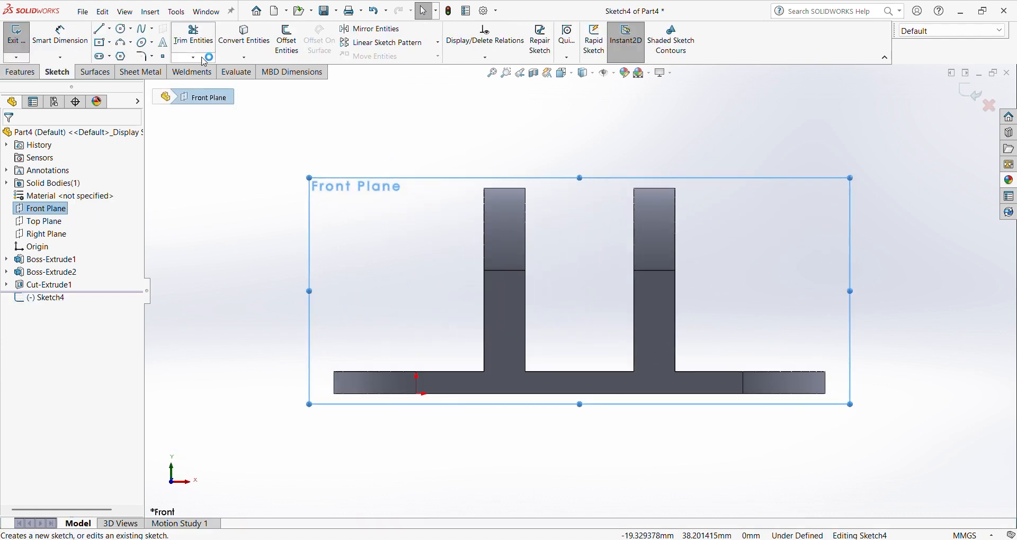
Draw a horizontal construction line about 33 mm long across both uprights.
{"action": "left_click", "coordinate": [101, 29]}
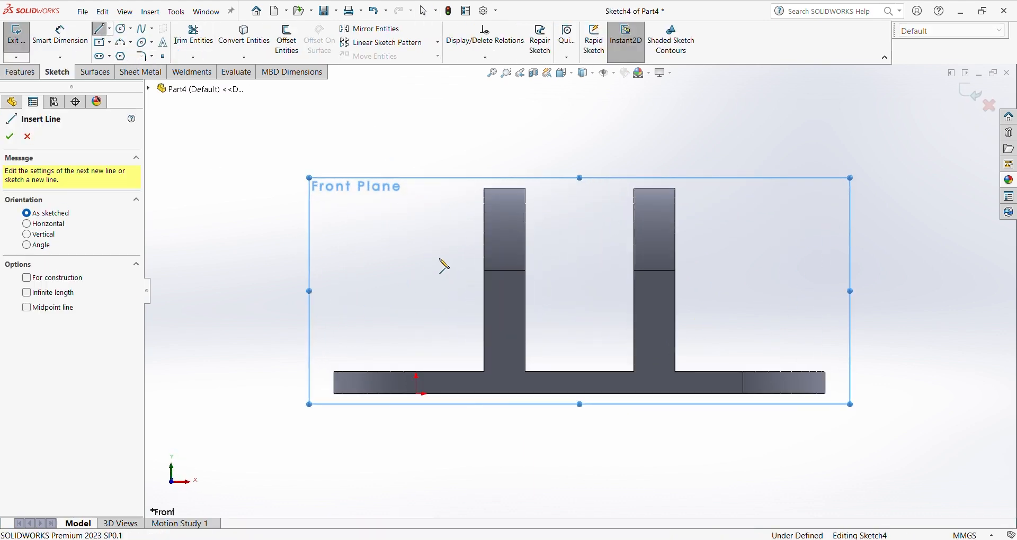
{"action": "left_click", "coordinate": [440, 258]}
{"action": "left_click", "coordinate": [712, 258]}
{"action": "right_click", "coordinate": [731, 260]}
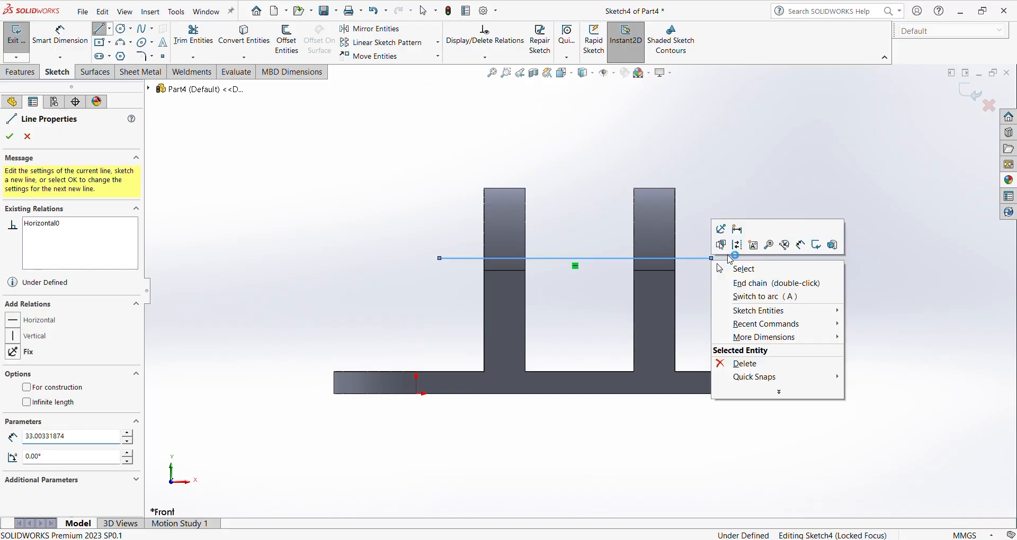
{"action": "left_click", "coordinate": [736, 245]}
{"action": "key", "text": "Escape"}
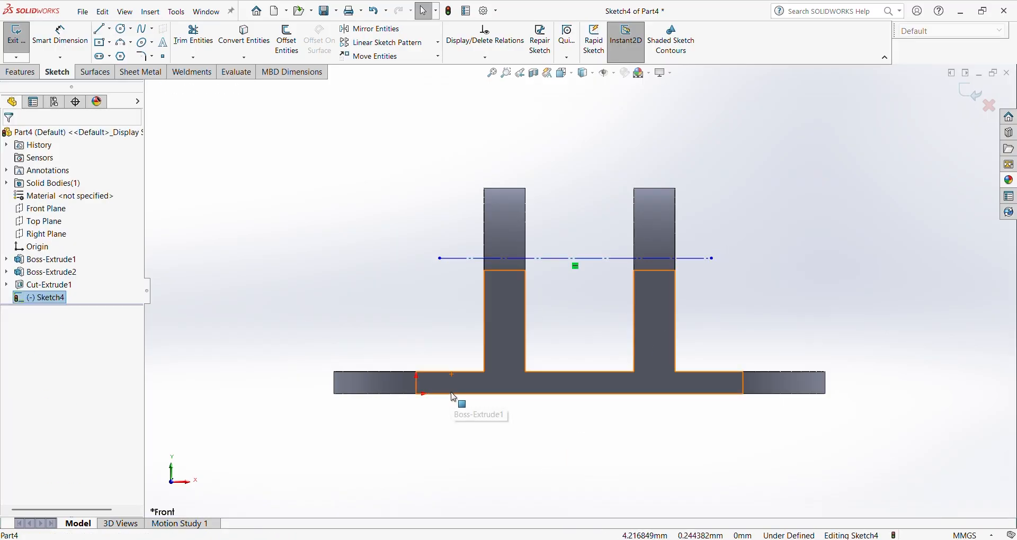
Dimension the construction line's height above the origin as 15 mm.
{"action": "left_click", "coordinate": [455, 397]}
{"action": "left_click", "coordinate": [420, 412]}
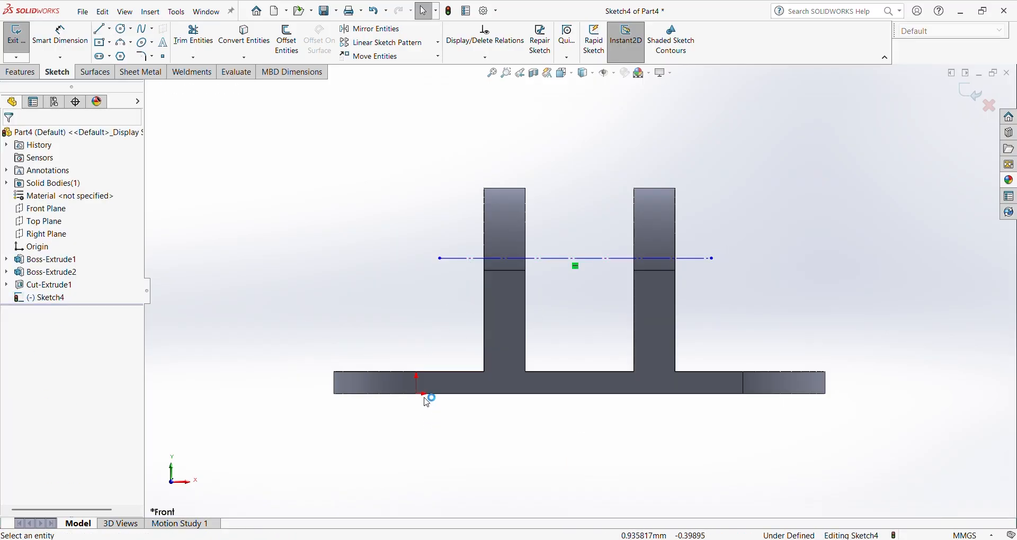
{"action": "right_click_drag", "start_coordinate": [419, 411], "coordinate": [424, 277]}
{"action": "left_click", "coordinate": [417, 395]}
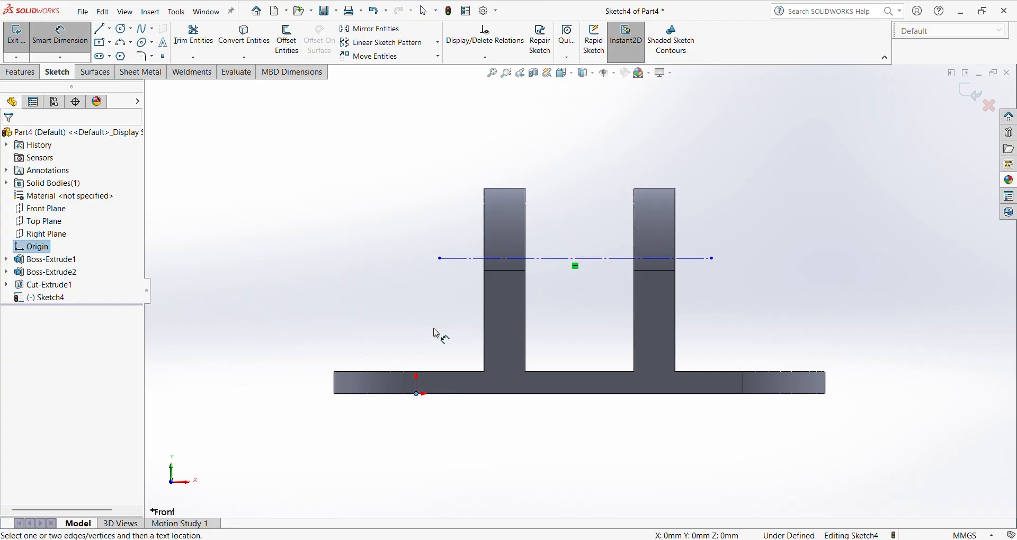
{"action": "left_click", "coordinate": [465, 260]}
{"action": "left_click", "coordinate": [454, 327]}
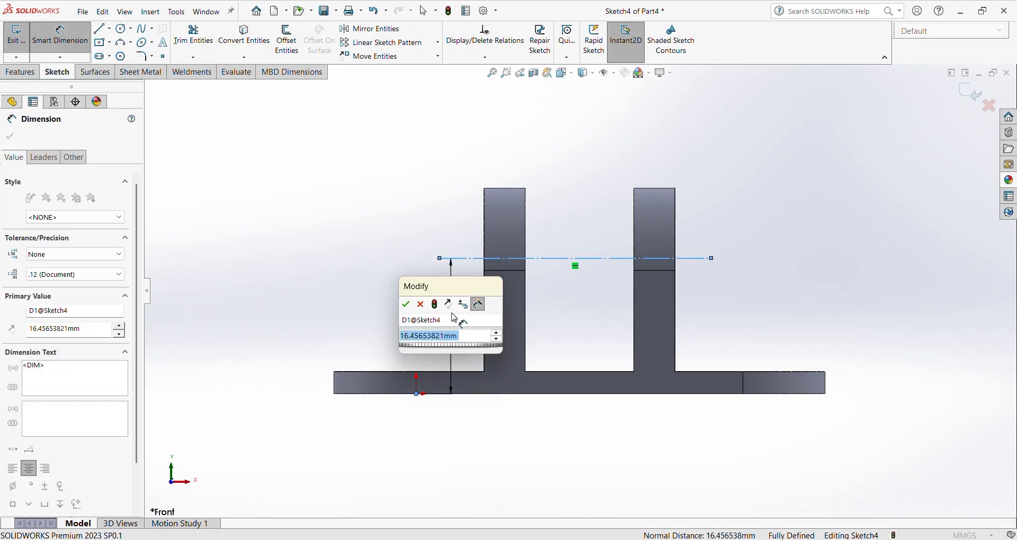
{"action": "type", "text": "15"}
{"action": "key", "text": "Return"}
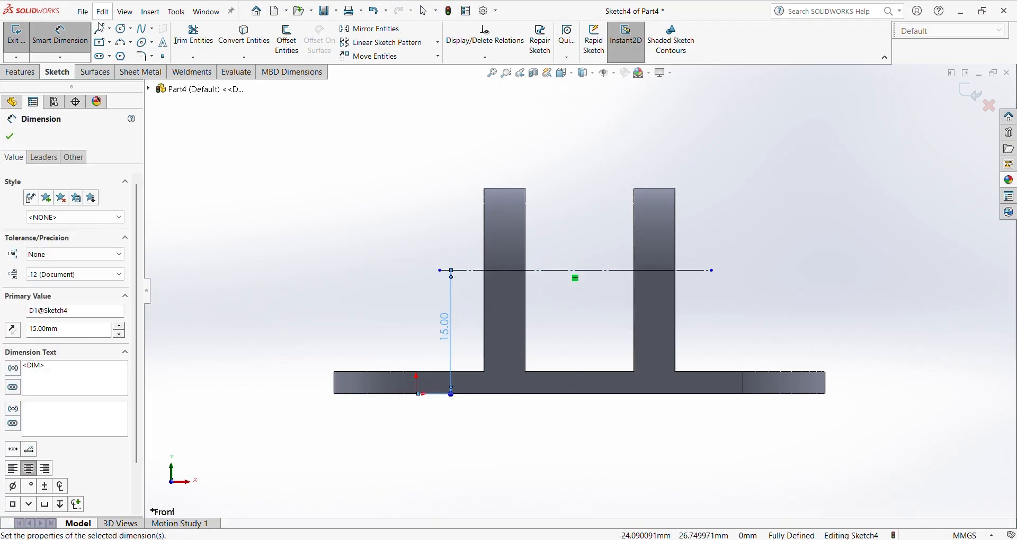
Sketch a closed stepped profile on the construction line across the first upright, about 4.1 mm high stepping down to about 1.8 mm.
{"action": "left_click", "coordinate": [109, 28]}
{"action": "left_click", "coordinate": [107, 45]}
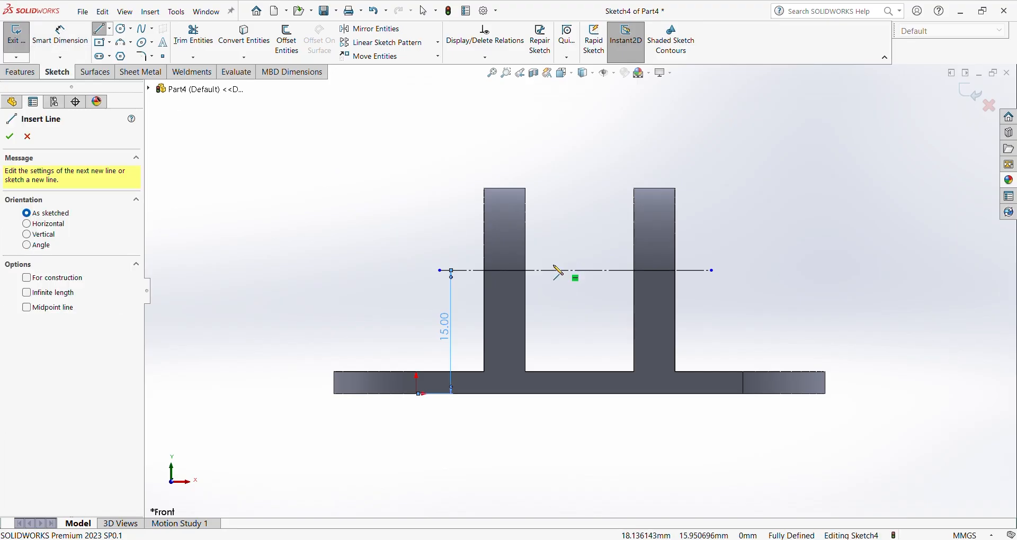
{"action": "scroll", "coordinate": [557, 272], "scroll_direction": "down", "scroll_amount": 3}
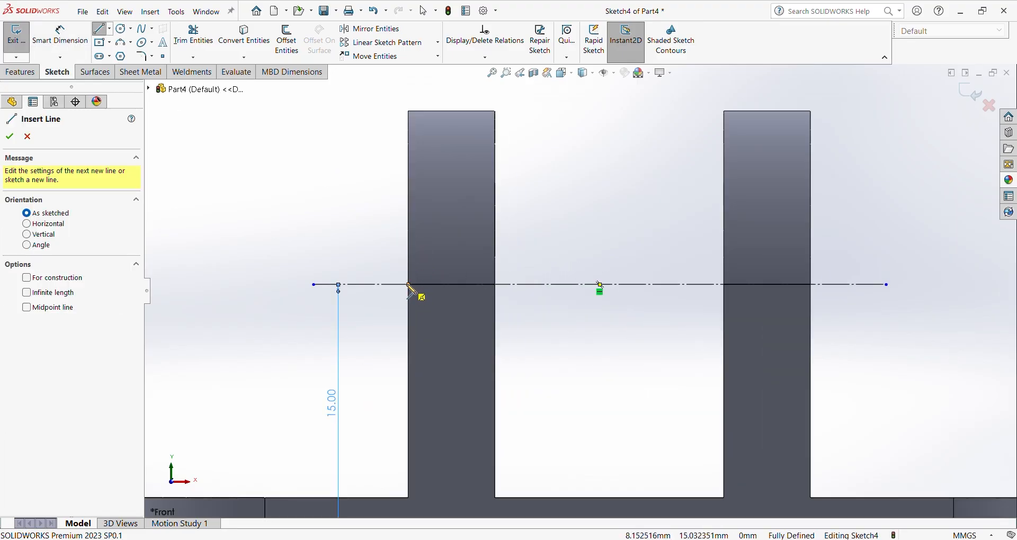
{"action": "left_click", "coordinate": [409, 285]}
{"action": "left_click", "coordinate": [409, 213]}
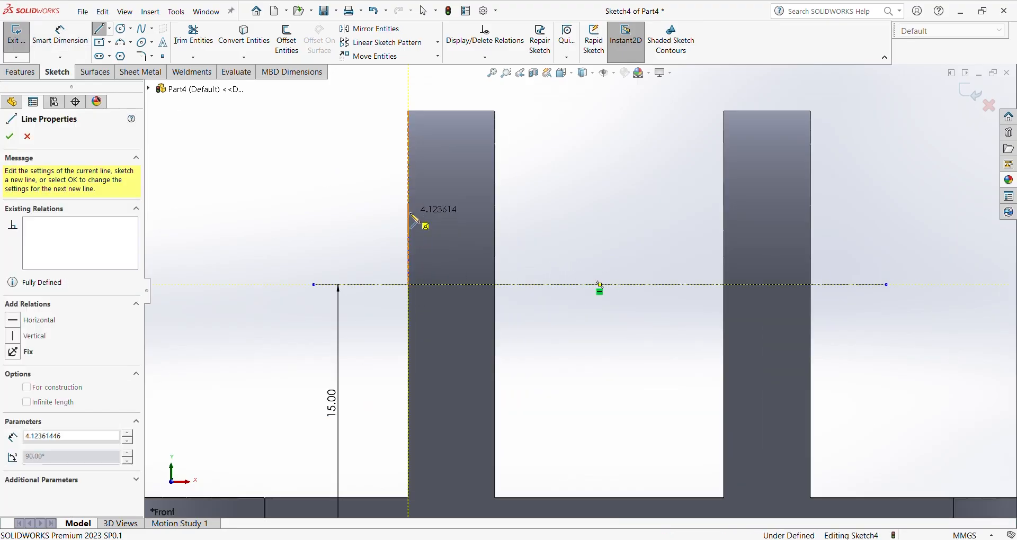
{"action": "left_click", "coordinate": [444, 213]}
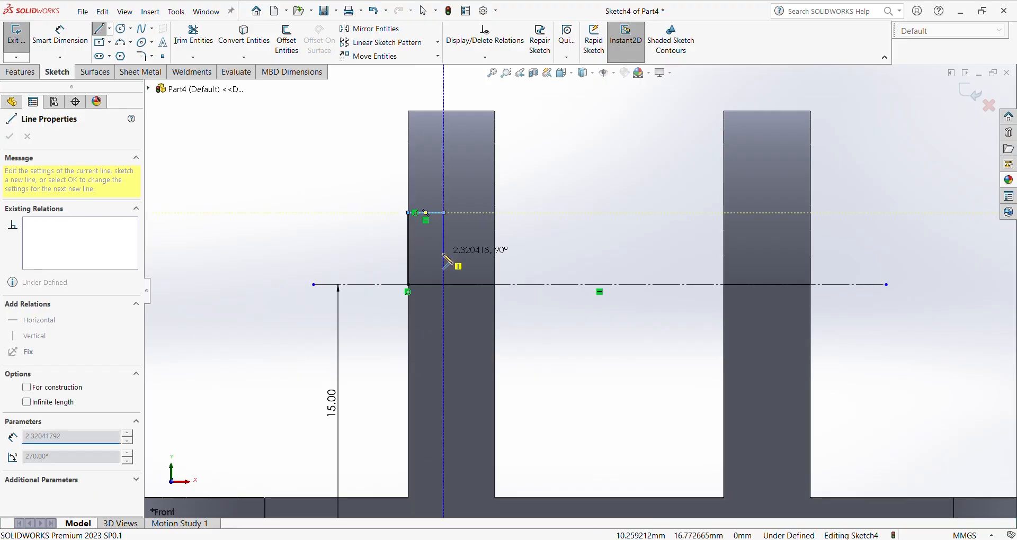
{"action": "left_click", "coordinate": [444, 252]}
{"action": "double_click", "coordinate": [496, 253]}
{"action": "left_click", "coordinate": [495, 253]}
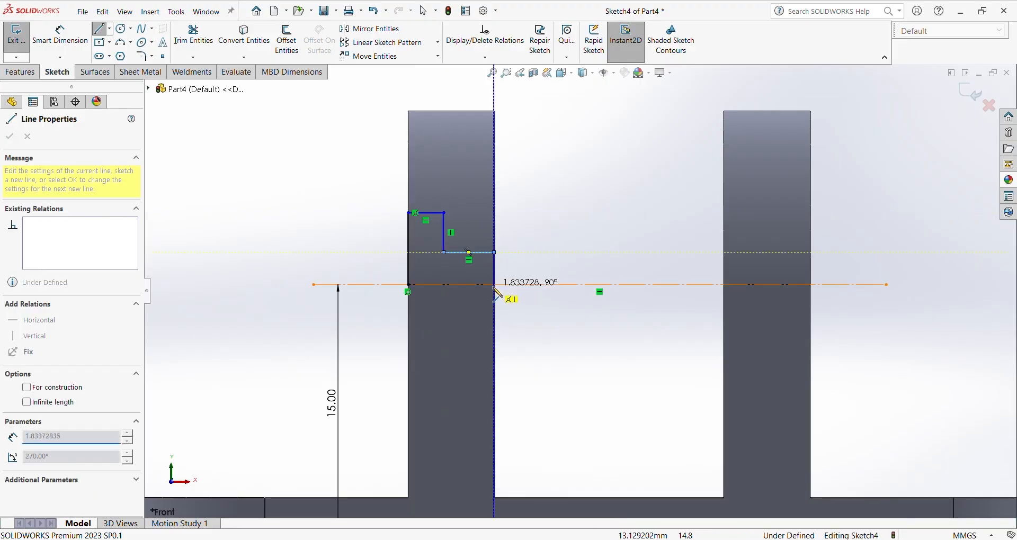
{"action": "left_click", "coordinate": [495, 285]}
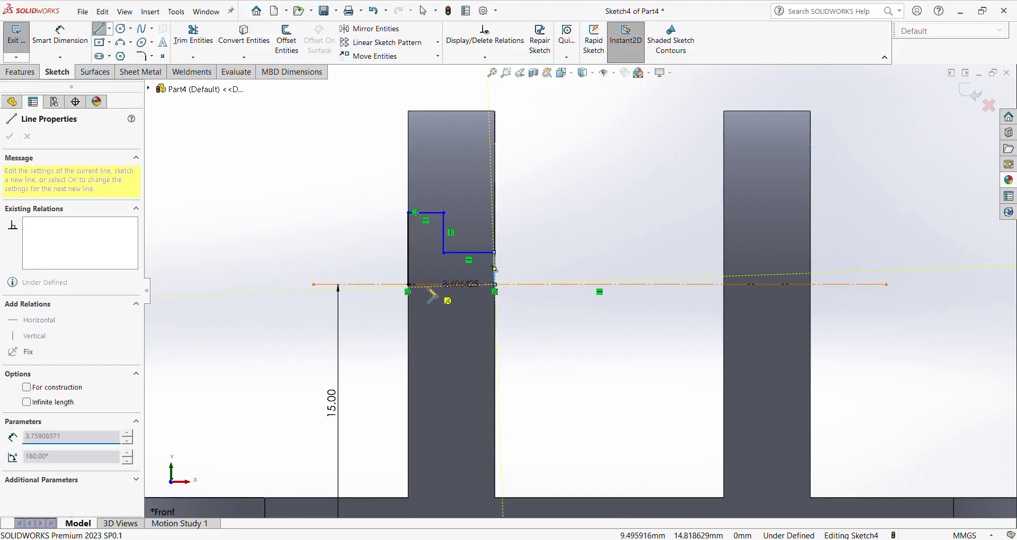
{"action": "left_click", "coordinate": [408, 284]}
{"action": "right_click", "coordinate": [549, 337]}
{"action": "left_click", "coordinate": [549, 337]}
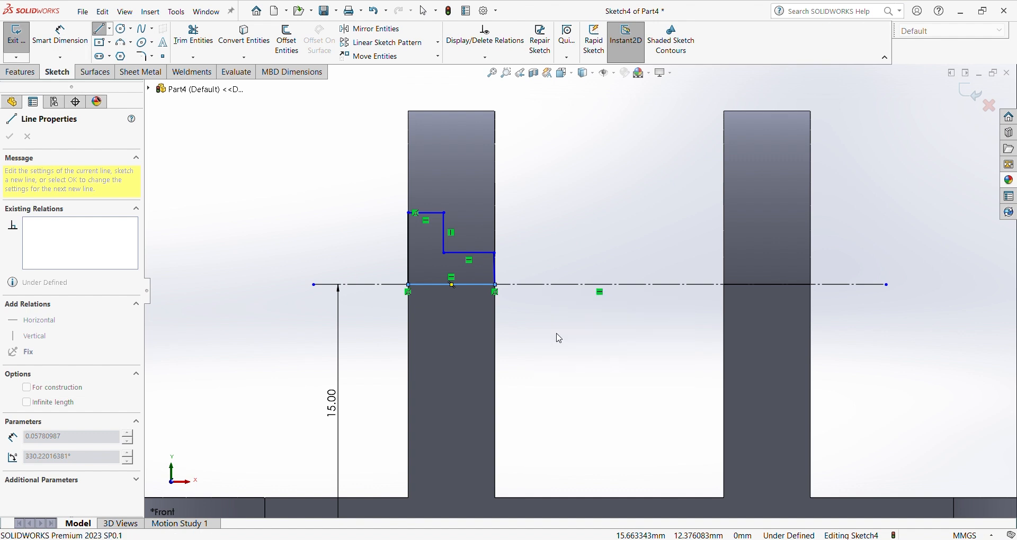
Add a Vertical relation to the slanted short line closing the stepped profile at the upright's inner face.
{"action": "scroll", "coordinate": [501, 281], "scroll_direction": "down", "scroll_amount": 5}
{"action": "left_click", "coordinate": [497, 237]}
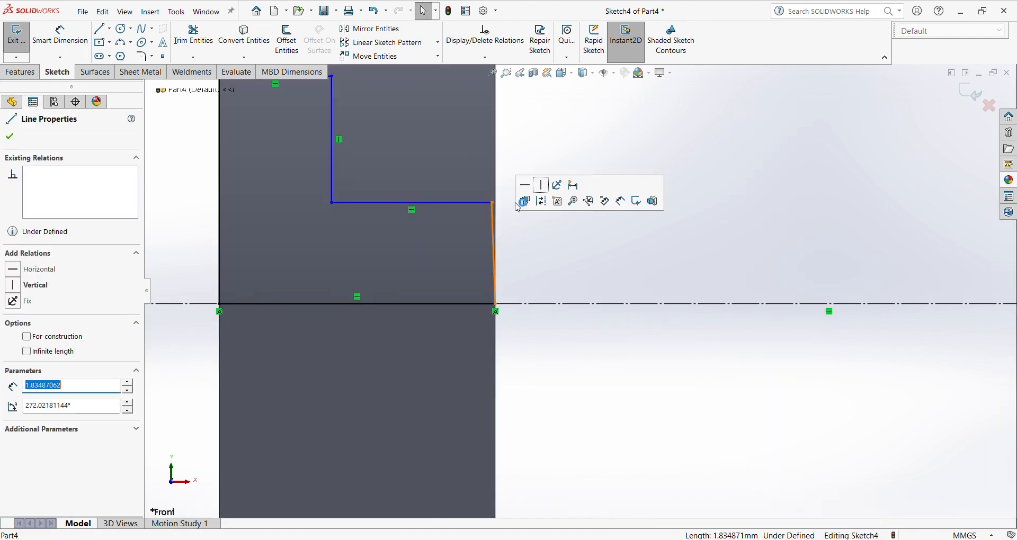
{"action": "left_click", "coordinate": [541, 186]}
{"action": "scroll", "coordinate": [541, 257], "scroll_direction": "up", "scroll_amount": 4}
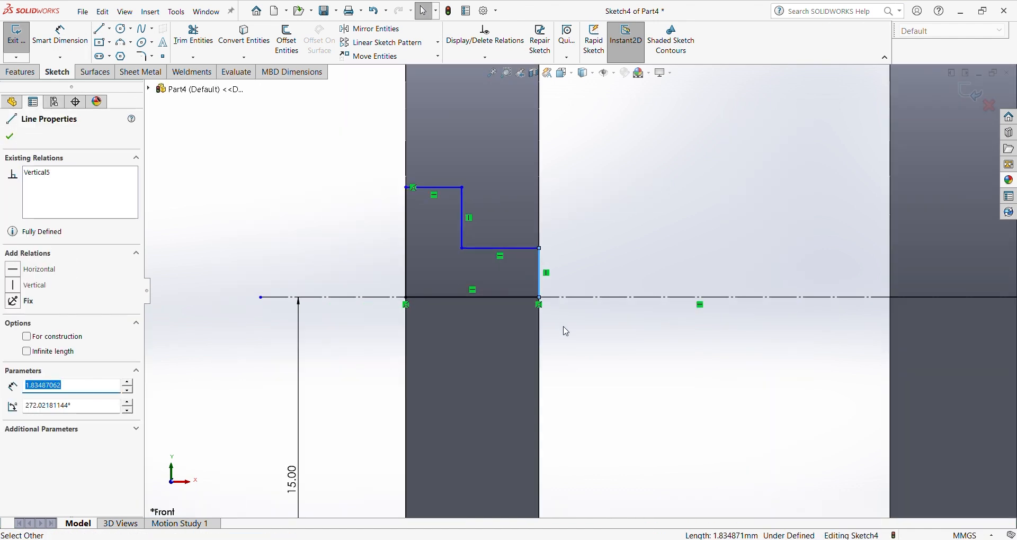
{"action": "left_click", "coordinate": [566, 333]}
Dimension the lower step line of the first upright's profile as a 5.93 mm diameter about the construction line, per the reference drawing.
{"action": "right_click_drag", "start_coordinate": [603, 370], "coordinate": [594, 313]}
{"action": "left_click", "coordinate": [524, 248]}
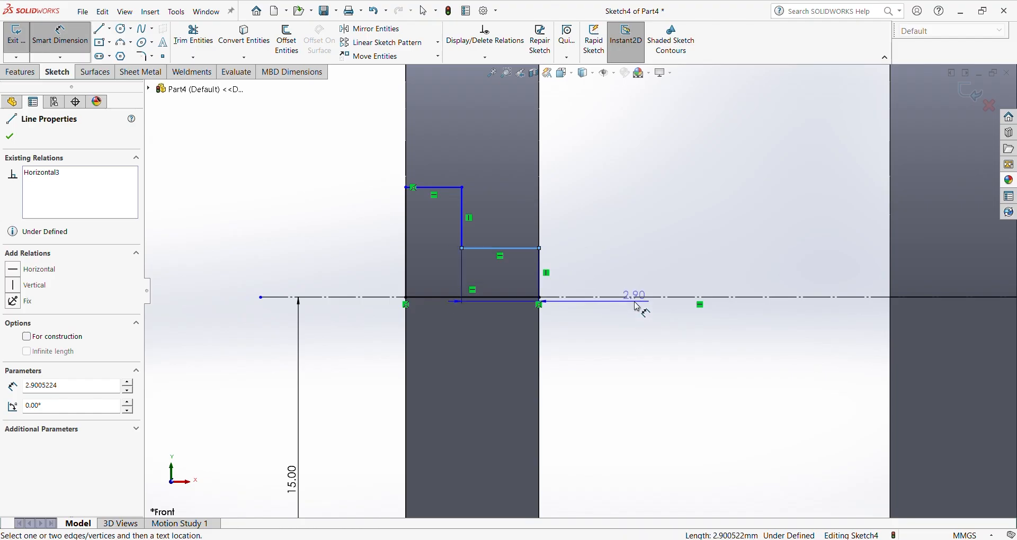
{"action": "left_click", "coordinate": [641, 298]}
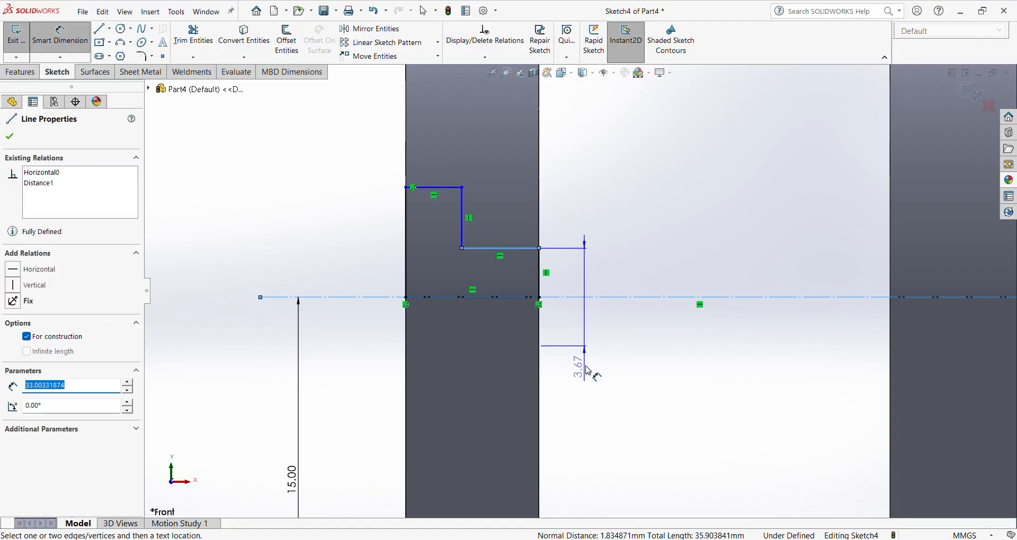
{"action": "left_click", "coordinate": [596, 329]}
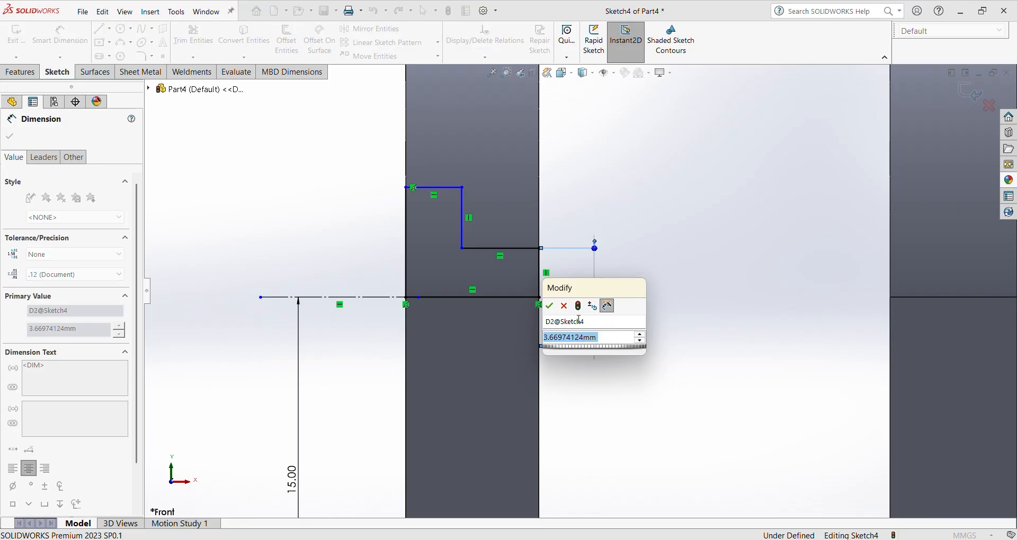
{"action": "left_click", "coordinate": [731, 537]}
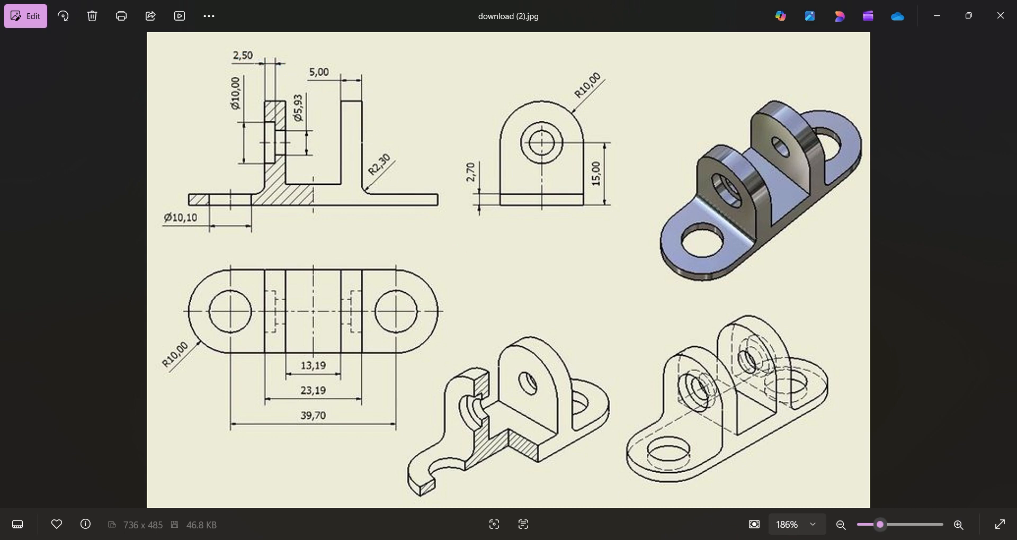
{"action": "left_click", "coordinate": [731, 538]}
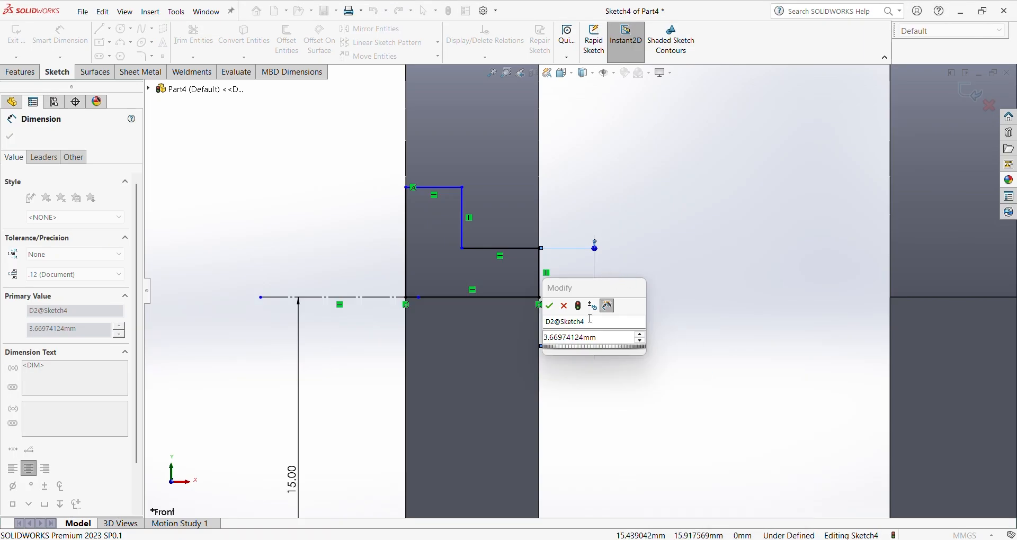
{"action": "double_click", "coordinate": [607, 341]}
{"action": "type", "text": "5.93"}
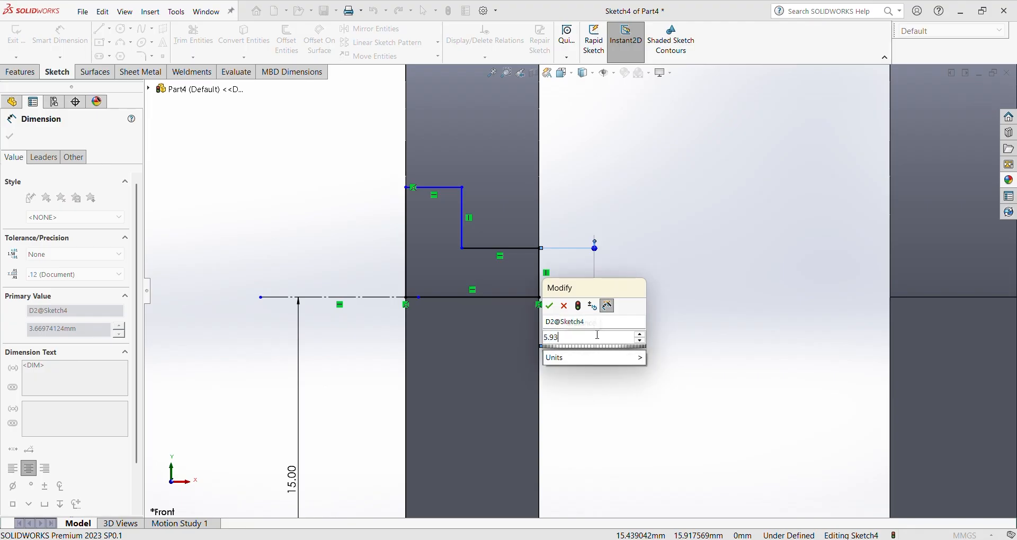
{"action": "key", "text": "Return"}
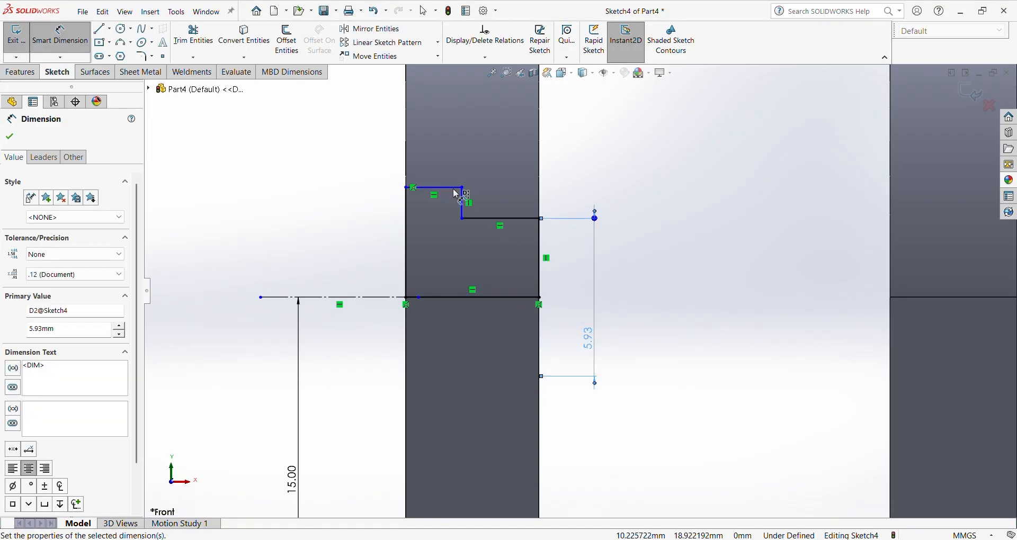
Dimension the upper step line of the first upright's profile as a 10 mm diameter about the construction line.
{"action": "left_click", "coordinate": [405, 139]}
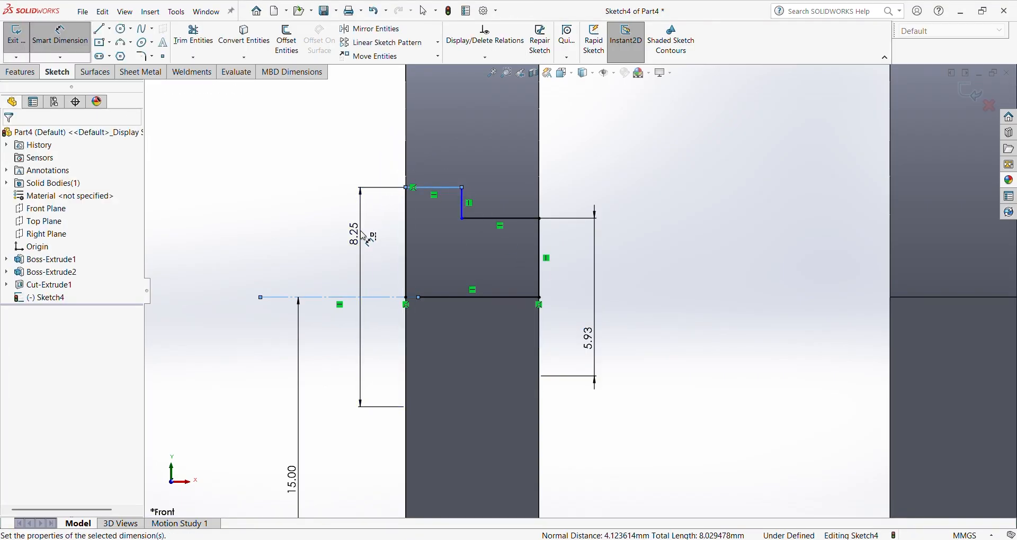
{"action": "left_click", "coordinate": [365, 237]}
{"action": "type", "text": "10"}
{"action": "key", "text": "Return"}
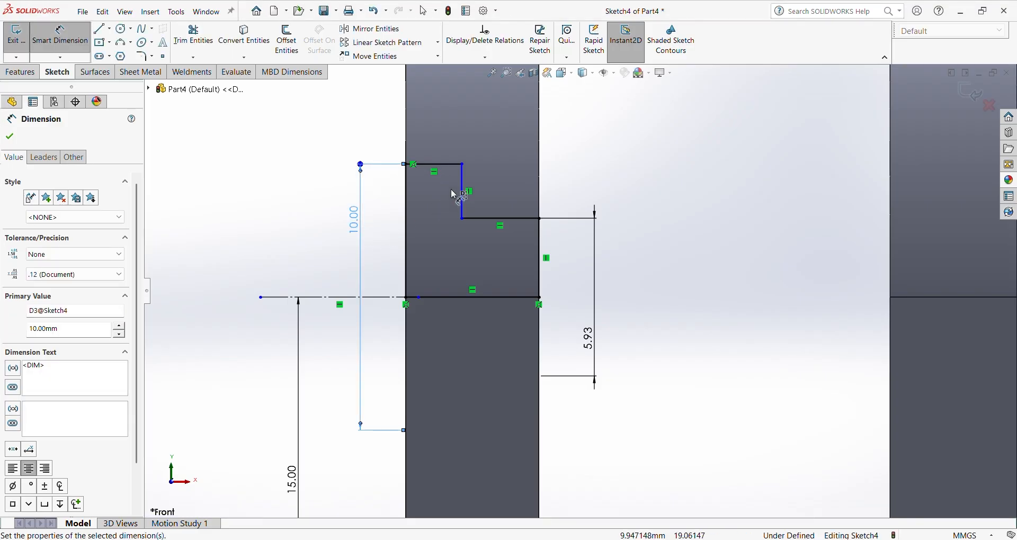
Set the horizontal depth of the first profile's larger step to 2.5 mm from the upright's outer face.
{"action": "left_click", "coordinate": [462, 195]}
{"action": "left_click", "coordinate": [407, 188]}
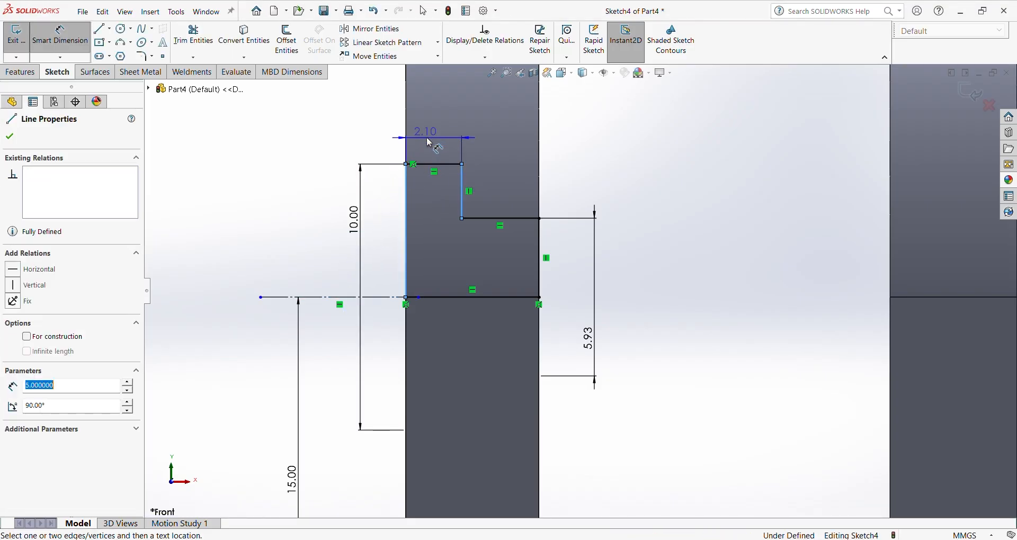
{"action": "left_click", "coordinate": [430, 138]}
{"action": "type", "text": "2.5"}
{"action": "key", "text": "Return"}
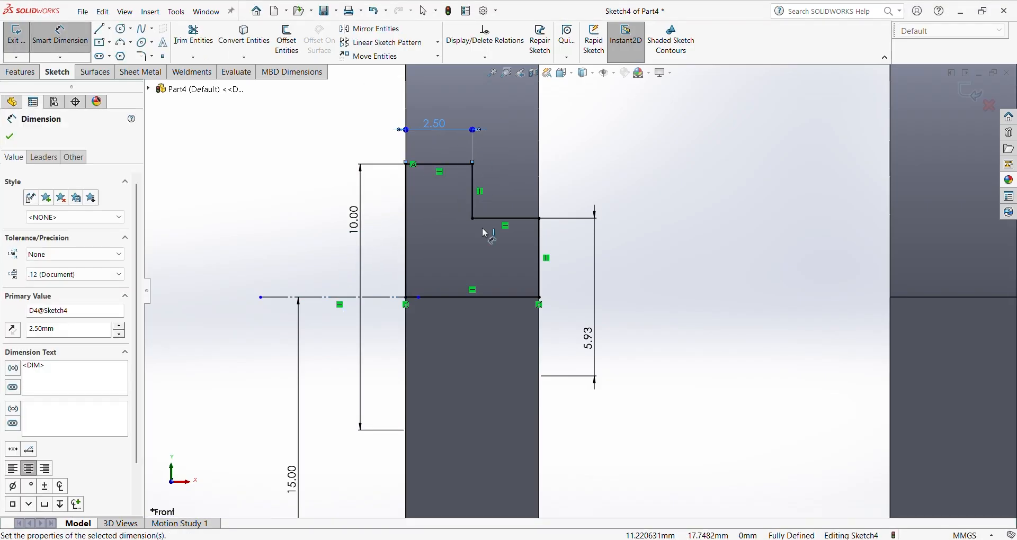
{"action": "right_click", "coordinate": [662, 256]}
{"action": "left_click", "coordinate": [684, 287]}
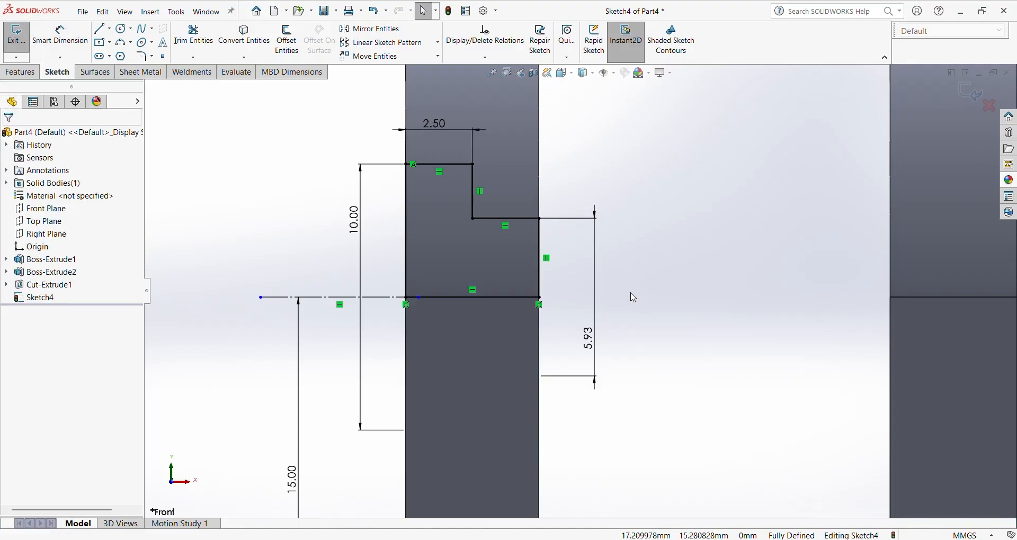
Stretch the construction line's free end to the outer face of the second upright.
{"action": "left_click_drag", "start_coordinate": [422, 302], "coordinate": [941, 357]}
{"action": "scroll", "coordinate": [824, 316], "scroll_direction": "up", "scroll_amount": 3}
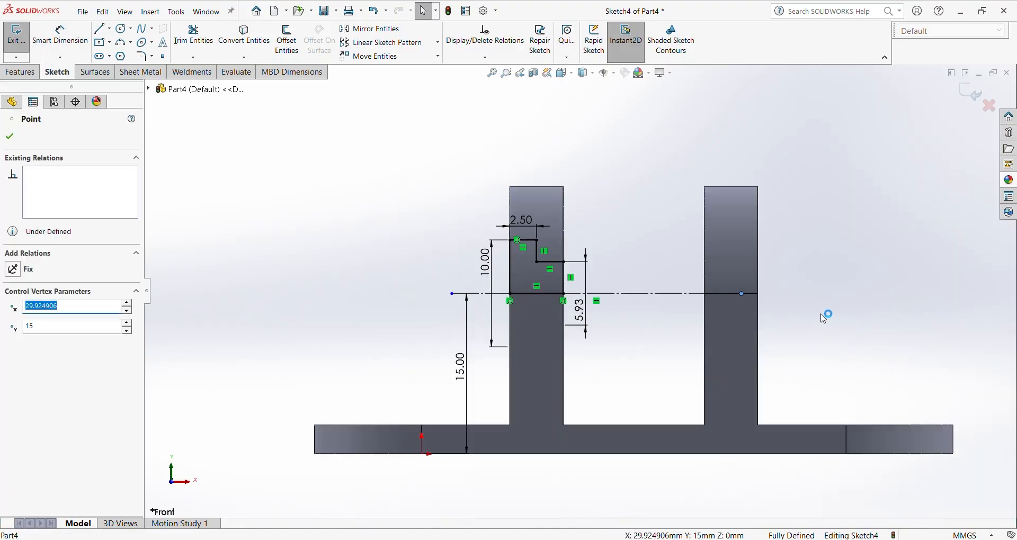
{"action": "scroll", "coordinate": [509, 263], "scroll_direction": "down", "scroll_amount": 6}
{"action": "left_click_drag", "start_coordinate": [424, 227], "coordinate": [489, 265]}
{"action": "left_click", "coordinate": [591, 279]}
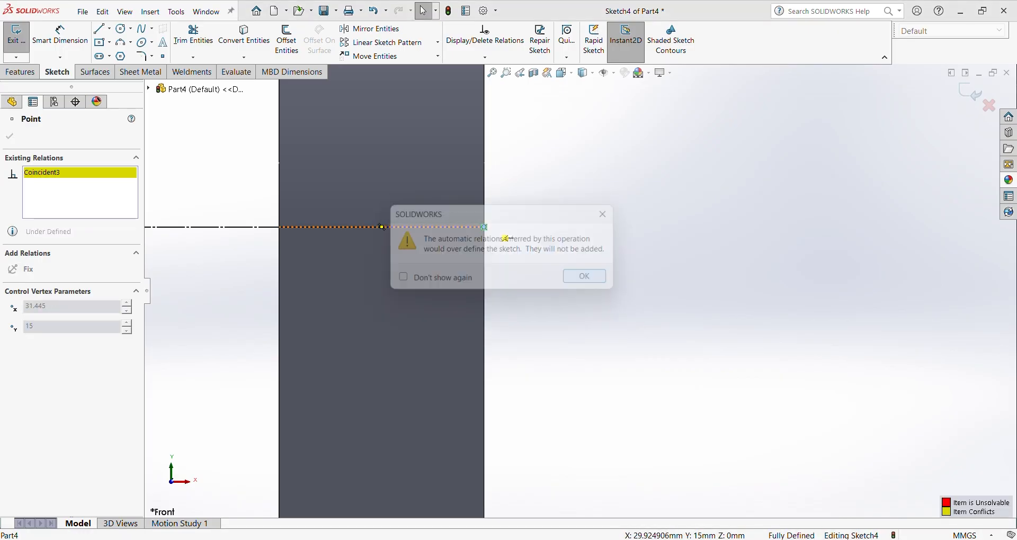
{"action": "scroll", "coordinate": [580, 289], "scroll_direction": "up", "scroll_amount": 5}
{"action": "left_click", "coordinate": [426, 220]}
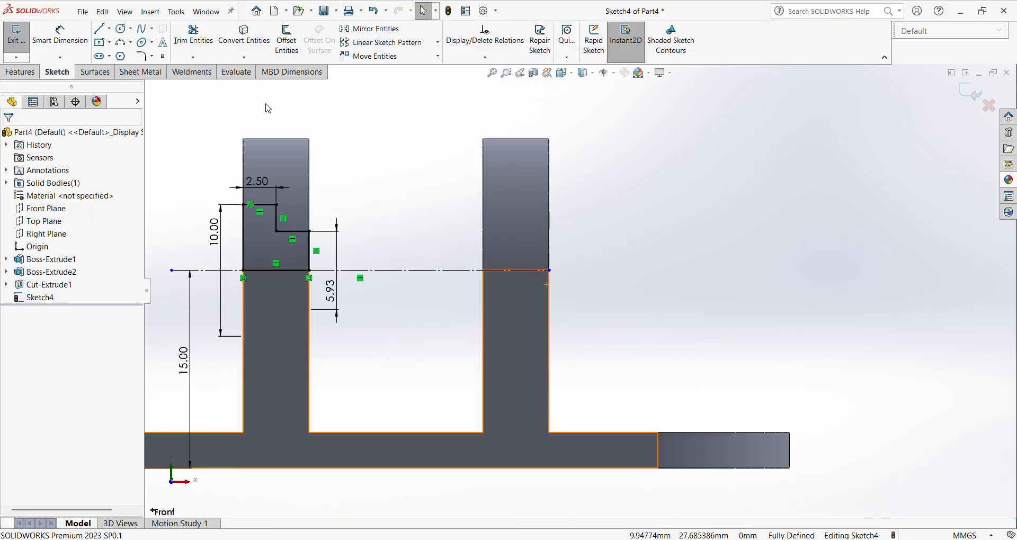
Sketch a closed stepped profile on the construction line across the second upright, about 2.3 mm high at the outer face stepping down to about 1.3 mm.
{"action": "left_click", "coordinate": [105, 32]}
{"action": "scroll", "coordinate": [541, 289], "scroll_direction": "down", "scroll_amount": 4}
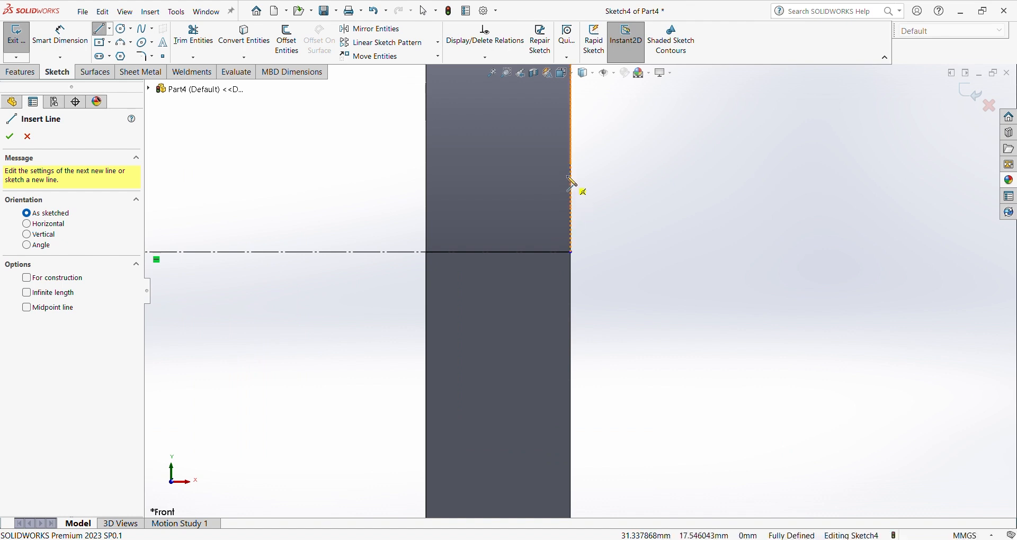
{"action": "left_click", "coordinate": [571, 252]}
{"action": "left_click", "coordinate": [571, 253]}
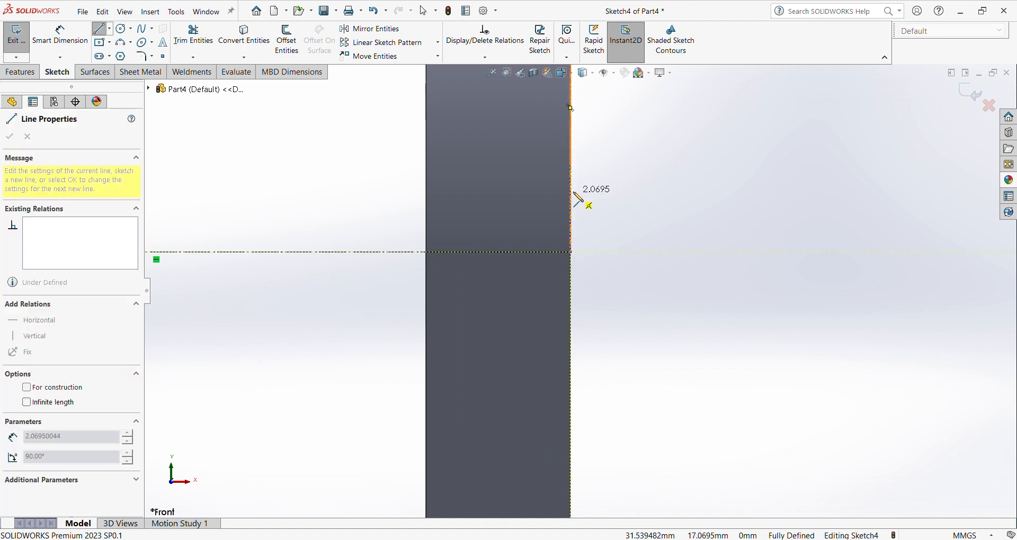
{"action": "left_click", "coordinate": [571, 184]}
{"action": "left_click", "coordinate": [541, 184]}
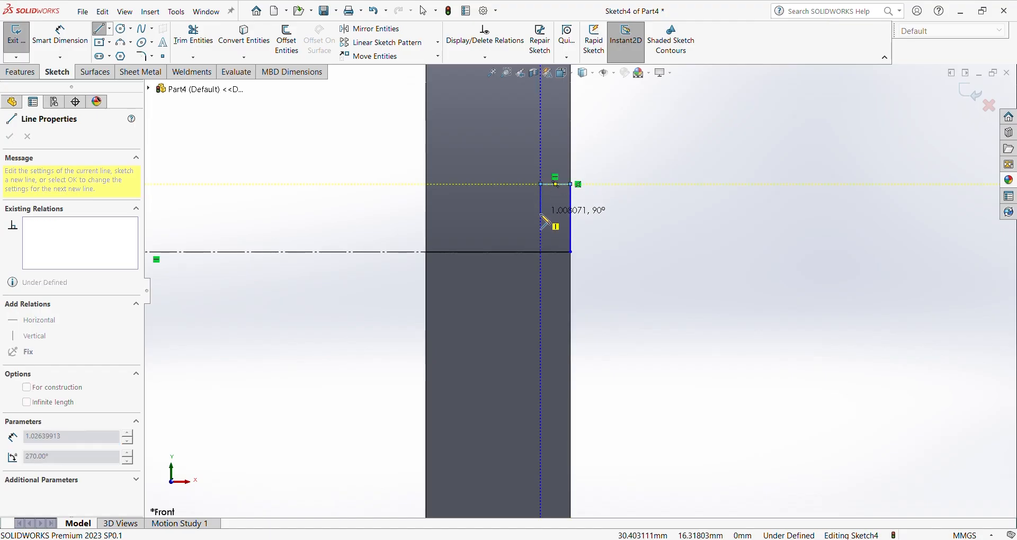
{"action": "left_click", "coordinate": [541, 214]}
{"action": "left_click", "coordinate": [428, 214]}
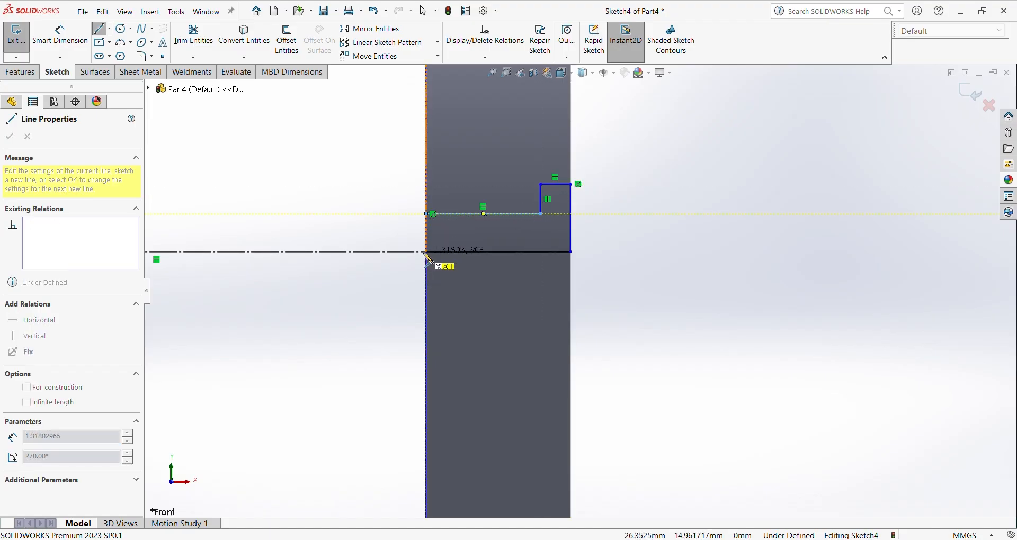
{"action": "left_click", "coordinate": [427, 252]}
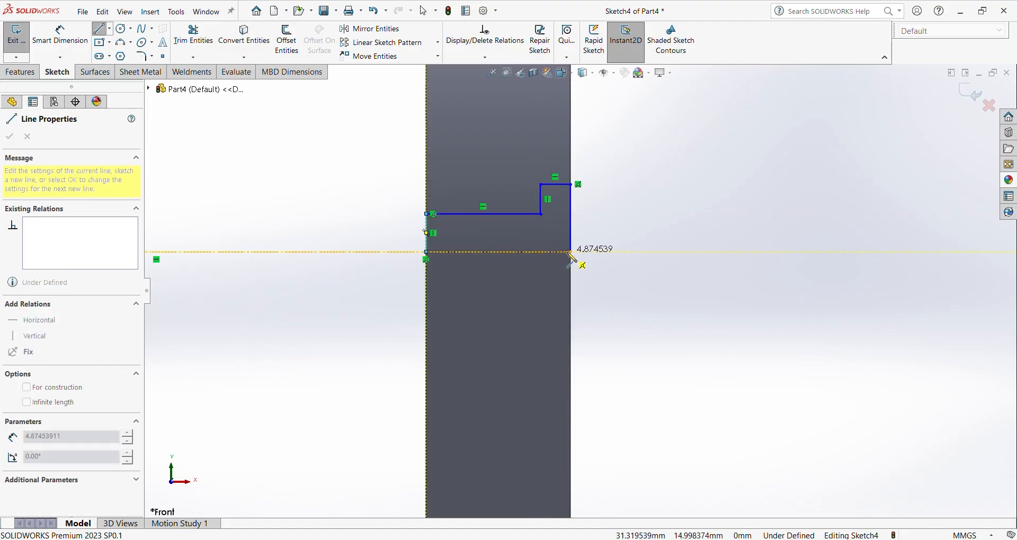
{"action": "left_click", "coordinate": [571, 252]}
{"action": "left_click", "coordinate": [595, 282]}
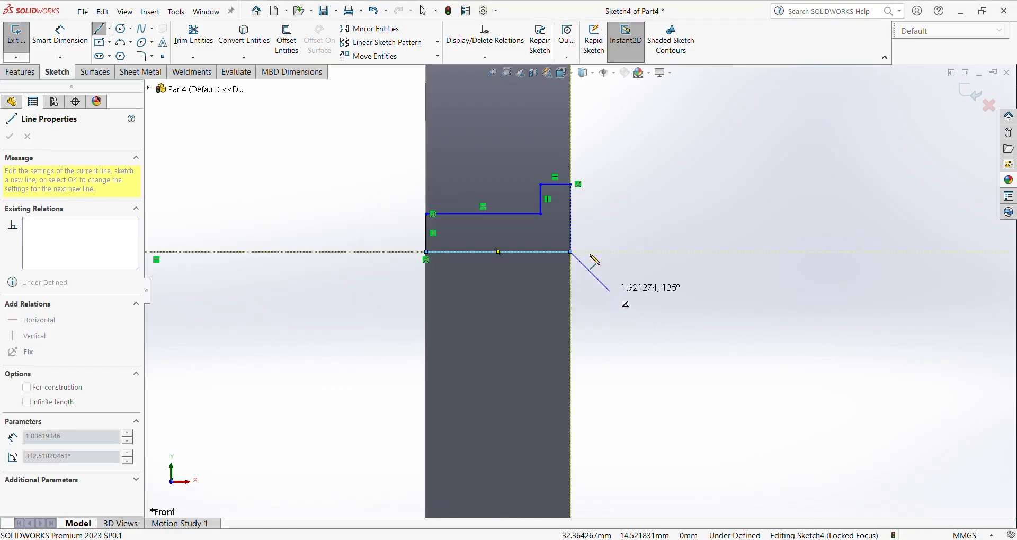
{"action": "scroll", "coordinate": [609, 286], "scroll_direction": "down", "scroll_amount": 5}
{"action": "right_click", "coordinate": [657, 314]}
{"action": "left_click", "coordinate": [685, 262]}
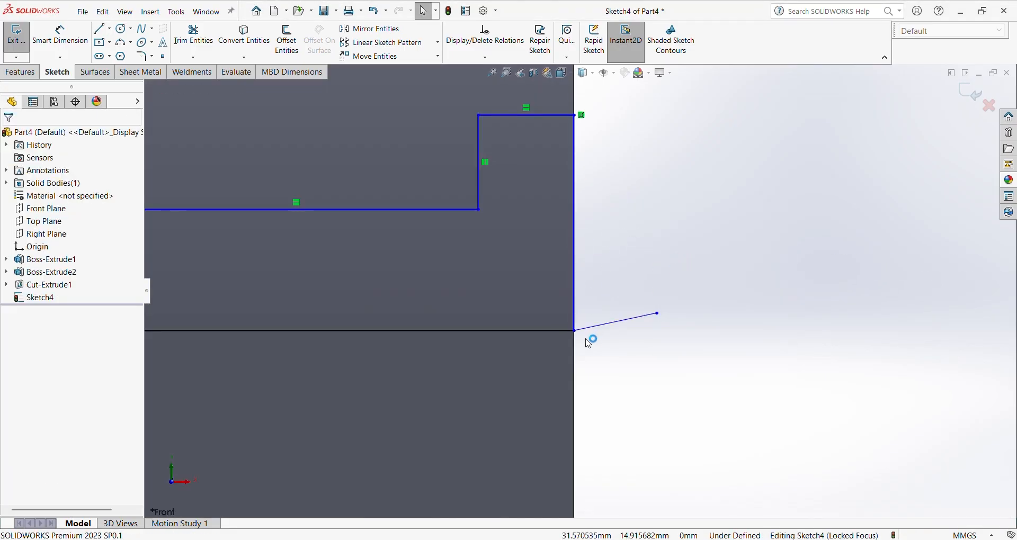
{"action": "left_click", "coordinate": [636, 318]}
{"action": "key", "text": "Delete"}
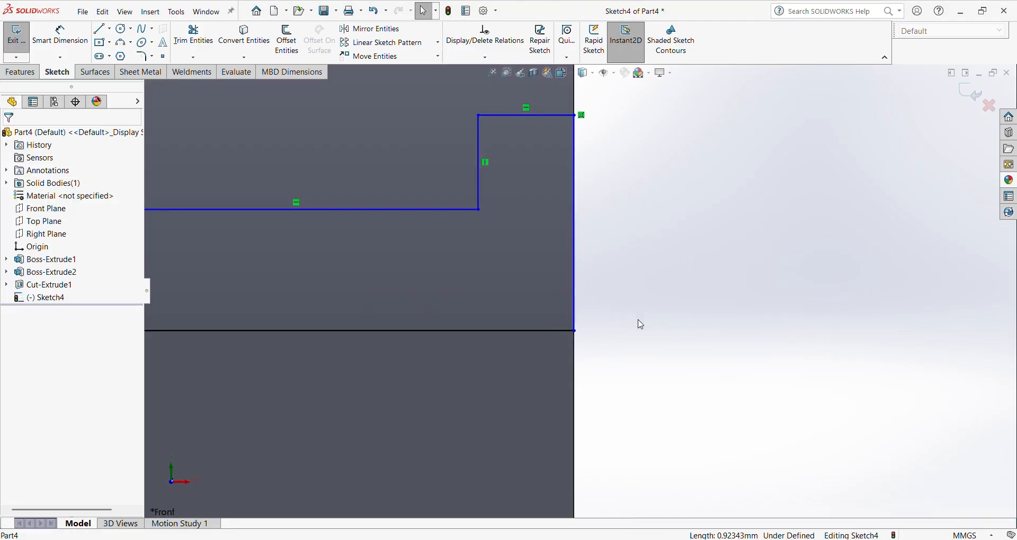
Add a Vertical relation to the second profile's line along the upright's outer face.
{"action": "left_click", "coordinate": [577, 237]}
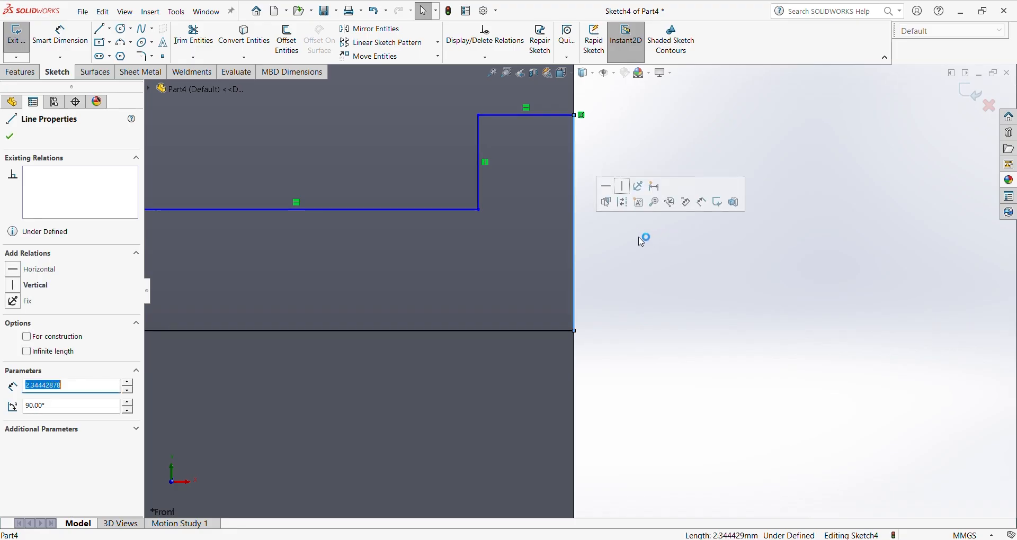
{"action": "key", "text": "Delete"}
{"action": "left_click", "coordinate": [576, 314]}
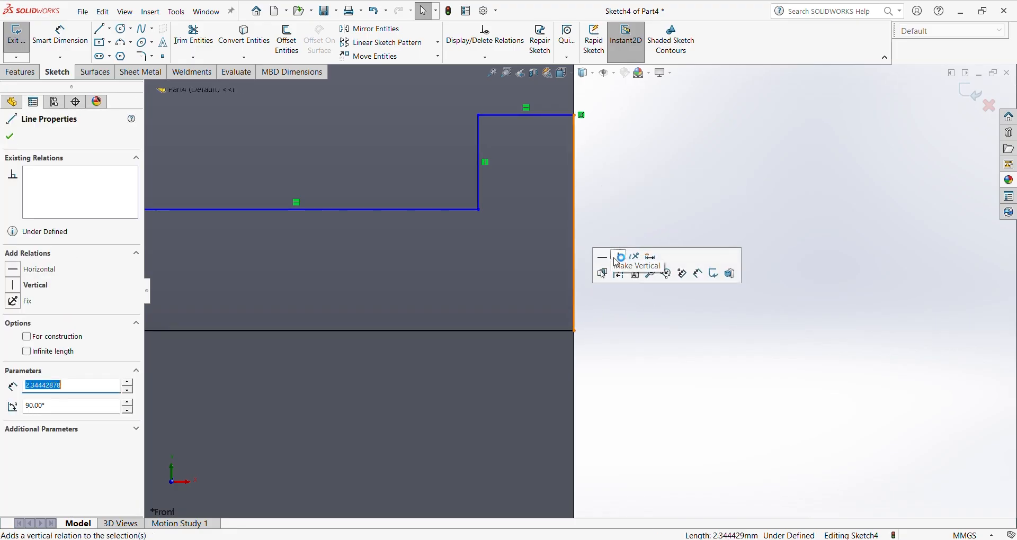
{"action": "left_click", "coordinate": [620, 262]}
{"action": "left_click", "coordinate": [613, 253]}
Set the horizontal depth of the second profile's larger step to 2.5 mm from the upright's outer face.
{"action": "scroll", "coordinate": [614, 256], "scroll_direction": "up", "scroll_amount": 4}
{"action": "right_click_drag", "start_coordinate": [661, 320], "coordinate": [584, 200]}
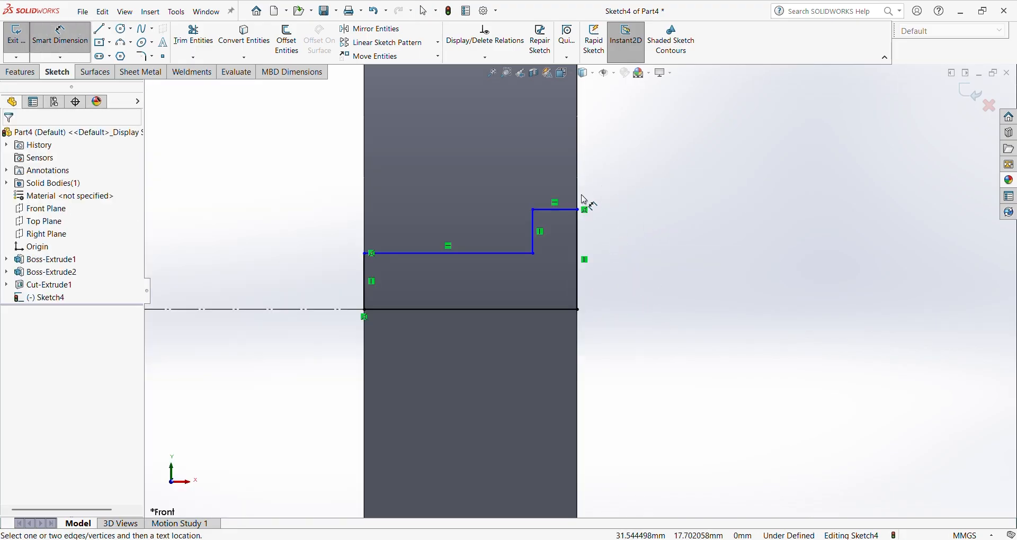
{"action": "left_click", "coordinate": [583, 231]}
{"action": "left_click", "coordinate": [534, 231]}
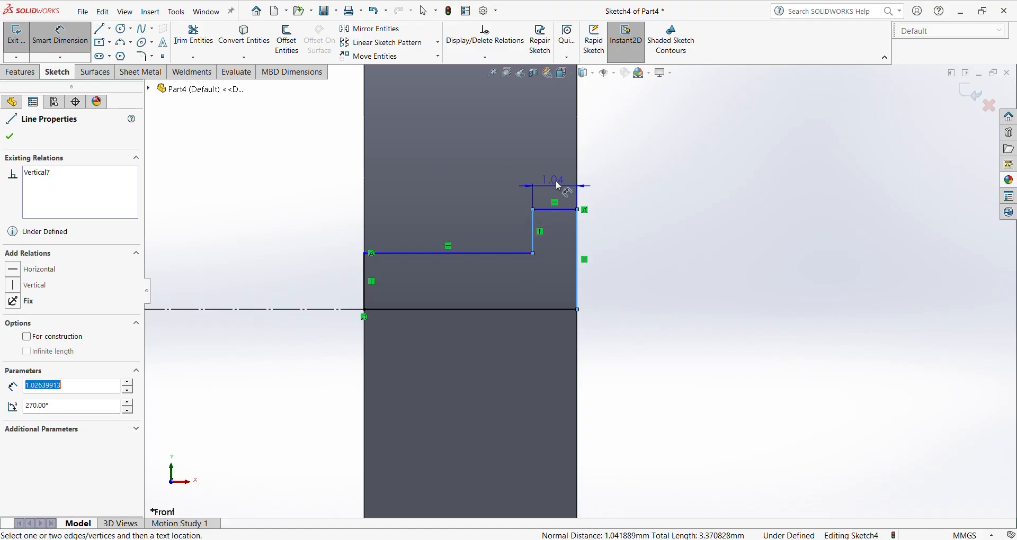
{"action": "left_click", "coordinate": [563, 180]}
{"action": "type", "text": "2.5"}
{"action": "key", "text": "Return"}
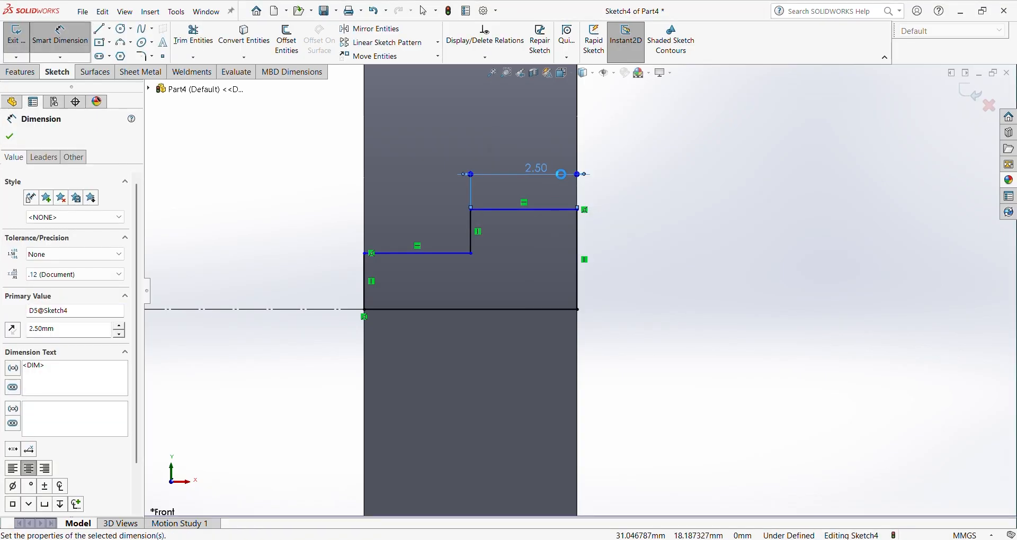
Dimension the second profile's upper step line as a 10 mm diameter about the construction line.
{"action": "left_click", "coordinate": [538, 212]}
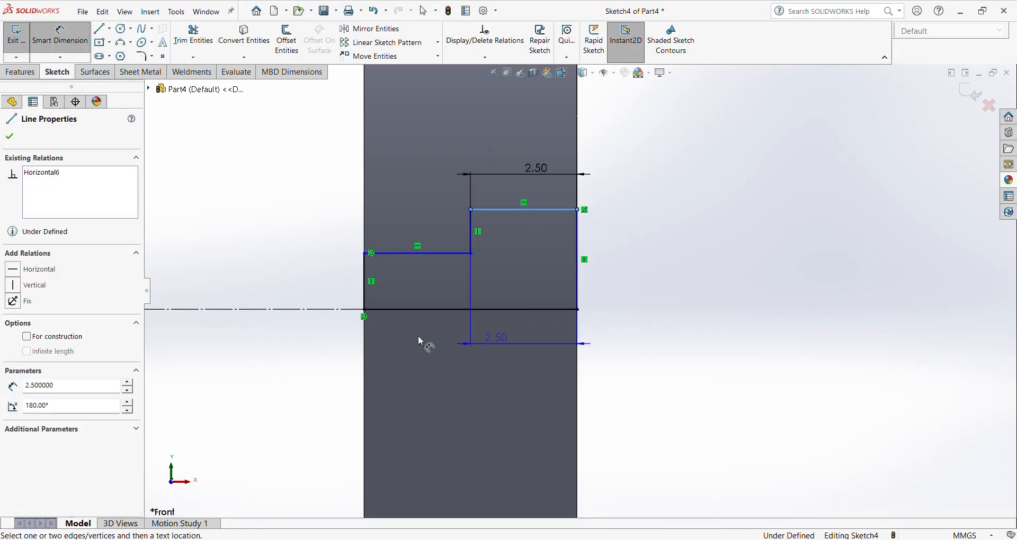
{"action": "left_click", "coordinate": [291, 310]}
{"action": "left_click", "coordinate": [655, 349]}
{"action": "type", "text": "10"}
{"action": "key", "text": "Return"}
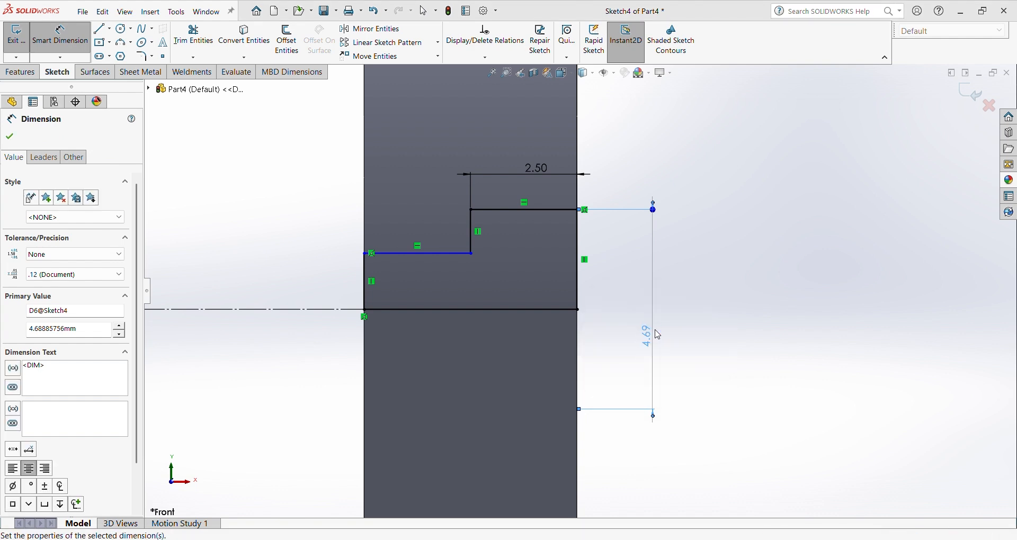
Dimension the second profile's lower step line as a 5.93 mm diameter about the construction line.
{"action": "left_click", "coordinate": [460, 254]}
{"action": "left_click", "coordinate": [350, 310]}
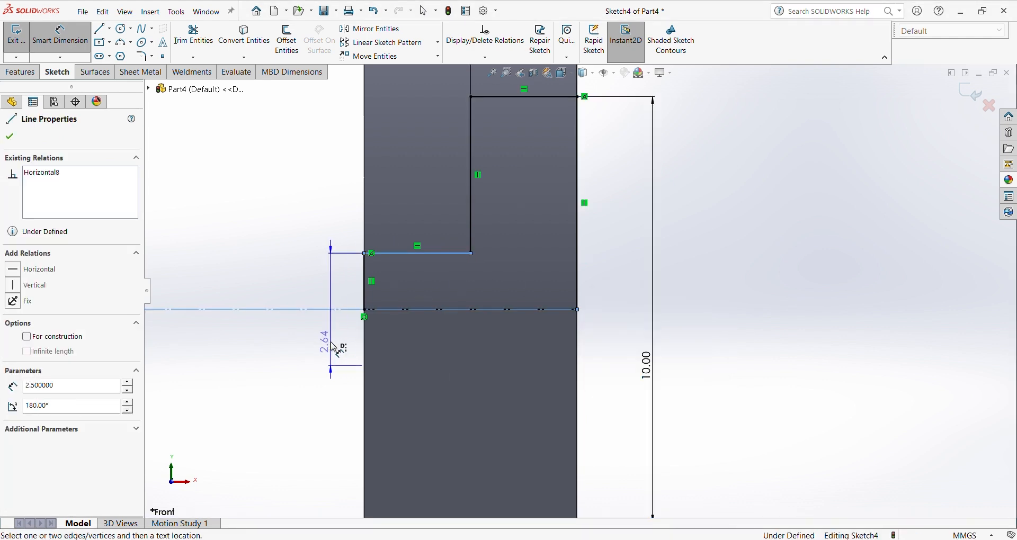
{"action": "left_click", "coordinate": [326, 339]}
{"action": "type", "text": "5.93"}
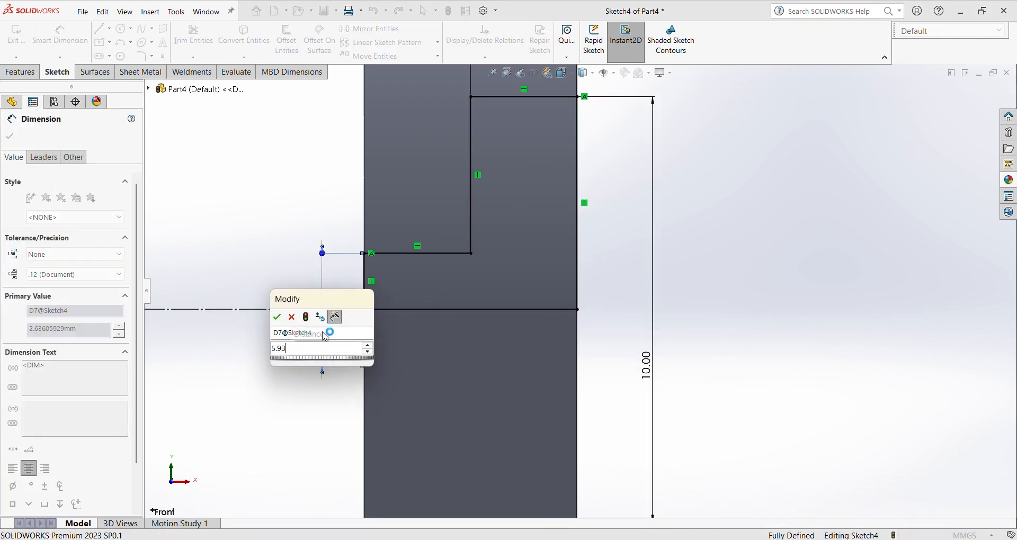
{"action": "key", "text": "Return"}
Exit the sketch and cut the stepped holes through both uprights with a 360° Revolved Cut about the horizontal construction line.
{"action": "scroll", "coordinate": [452, 295], "scroll_direction": "up", "scroll_amount": 7}
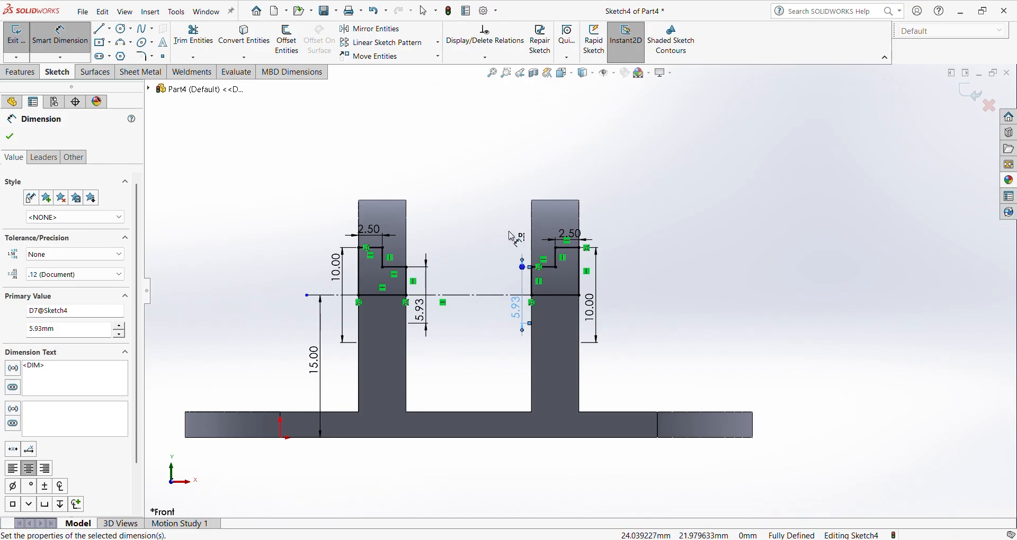
{"action": "mouse_move", "coordinate": [509, 232]}
{"action": "middle_mouse_down"}
{"action": "mouse_move", "coordinate": [475, 339]}
{"action": "mouse_move", "coordinate": [572, 418]}
{"action": "mouse_move", "coordinate": [477, 371]}
{"action": "mouse_move", "coordinate": [436, 381]}
{"action": "middle_mouse_up"}
{"action": "left_click", "coordinate": [16, 37]}
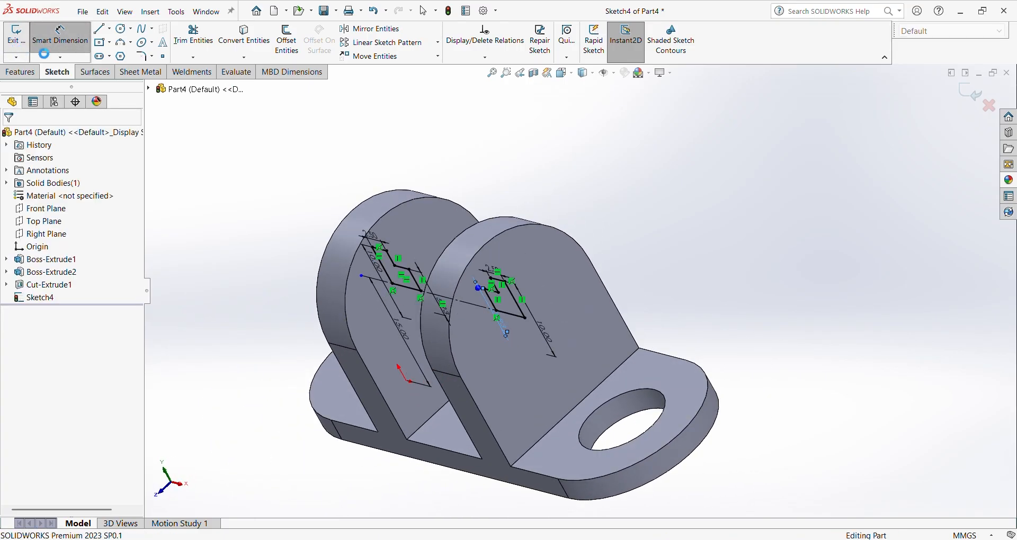
{"action": "left_click", "coordinate": [264, 54]}
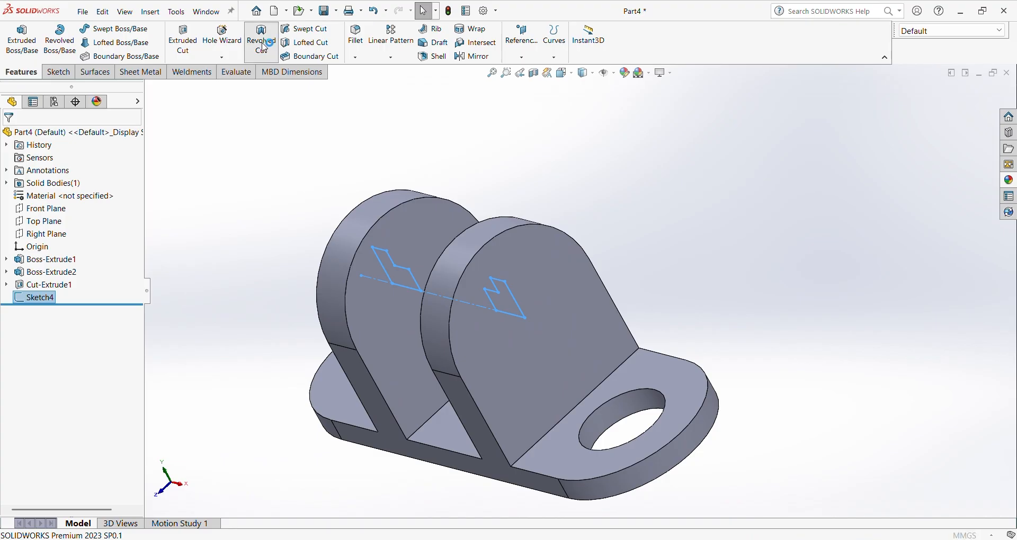
{"action": "middle_click_drag", "start_coordinate": [284, 210], "coordinate": [344, 175]}
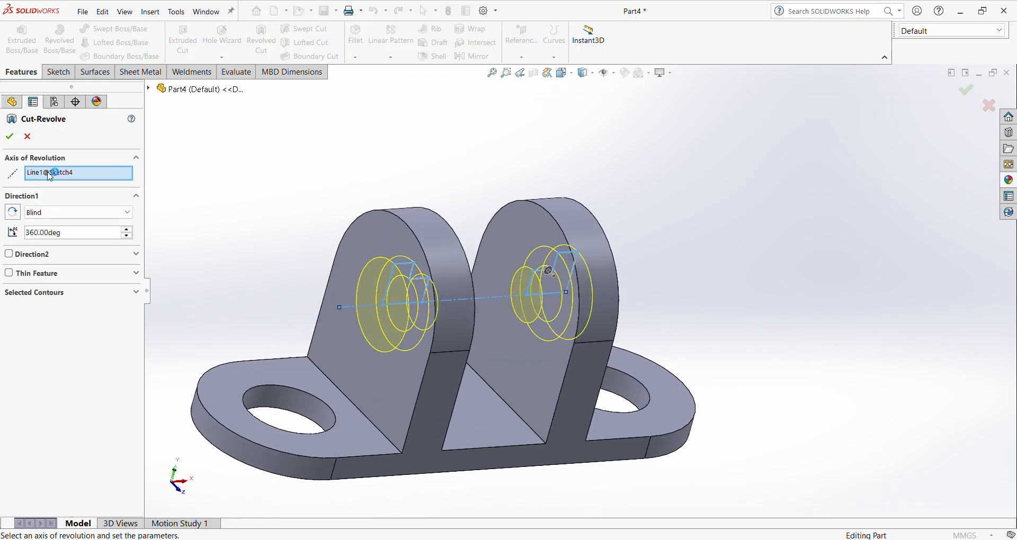
{"action": "left_click", "coordinate": [10, 138]}
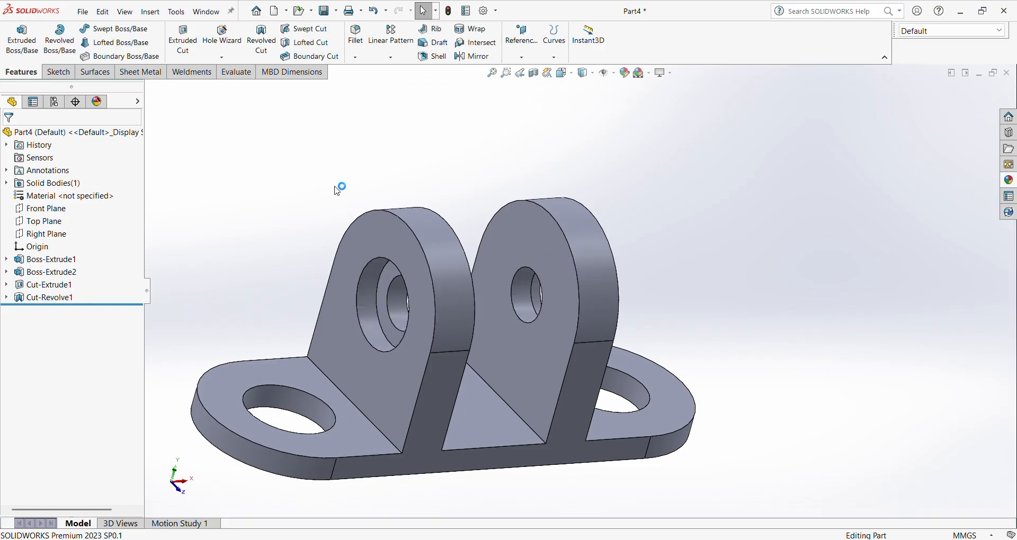
Examine the stepped holes in both uprights from several angles and in the isometric view.
{"action": "scroll", "coordinate": [360, 204], "scroll_direction": "up", "scroll_amount": 5}
{"action": "middle_click_drag", "start_coordinate": [381, 220], "coordinate": [431, 346]}
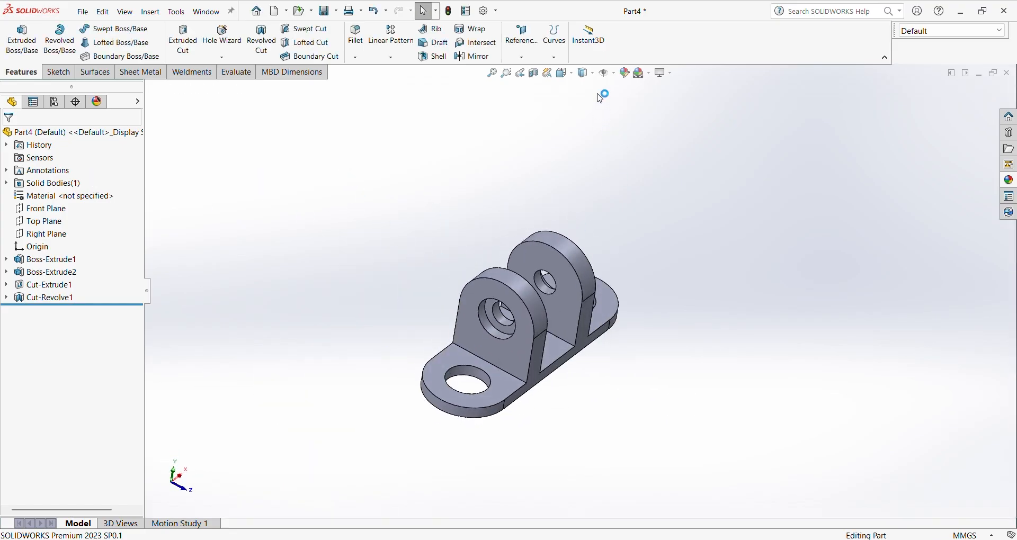
{"action": "left_click", "coordinate": [587, 73]}
{"action": "middle_click_drag", "start_coordinate": [592, 291], "coordinate": [525, 412]}
{"action": "key", "text": "ctrl+7"}
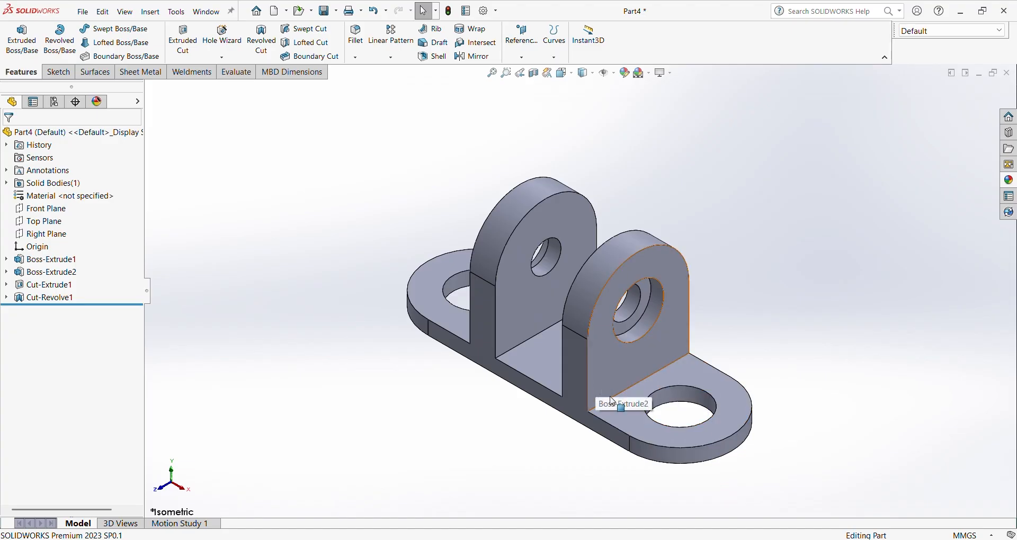
{"action": "key", "text": "alt+Tab"}
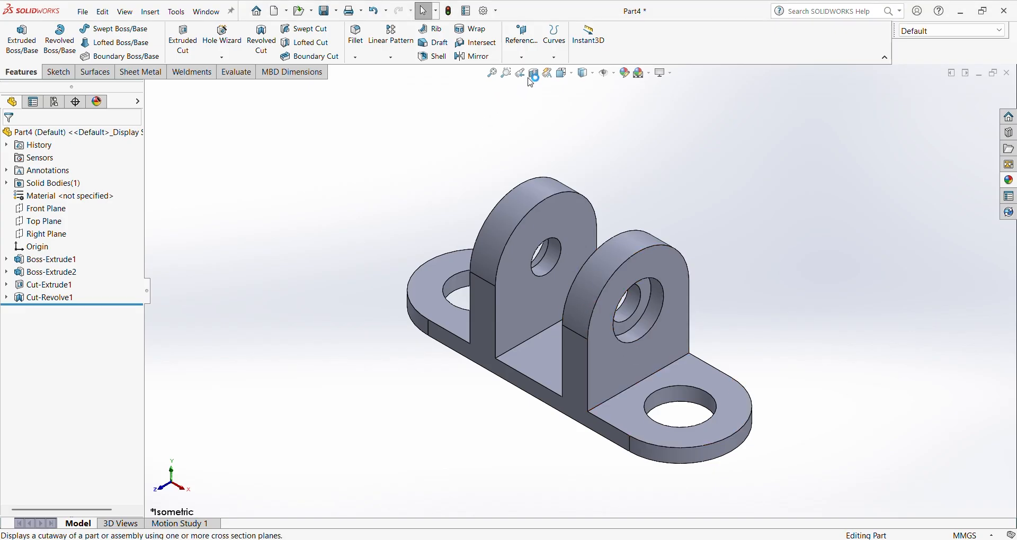
Examine the stepped hole profiles in both uprights with a Front Plane section view seen from the front, then close the section.
{"action": "left_click", "coordinate": [533, 73]}
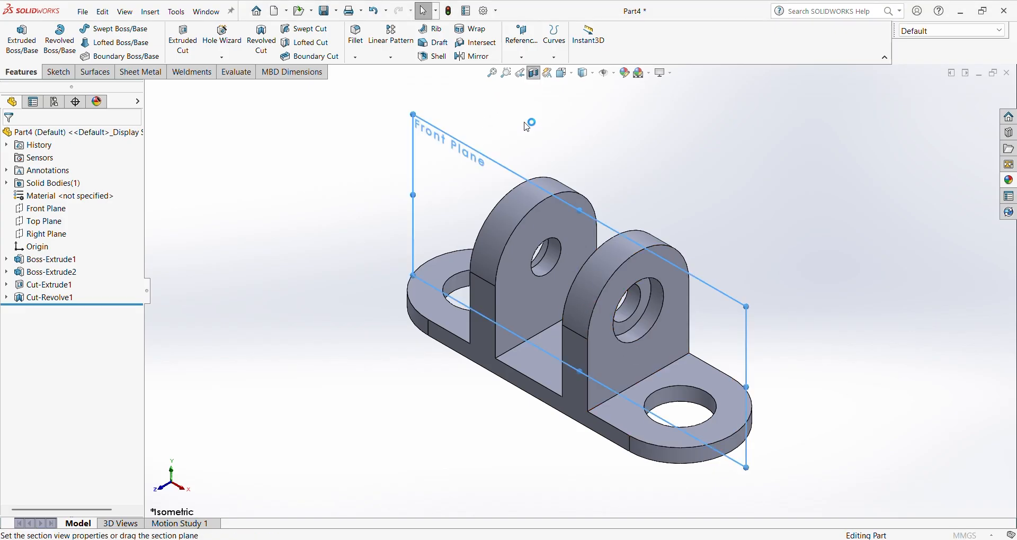
{"action": "mouse_move", "coordinate": [538, 282]}
{"action": "middle_mouse_down"}
{"action": "mouse_move", "coordinate": [581, 263]}
{"action": "mouse_move", "coordinate": [533, 283]}
{"action": "middle_mouse_up"}
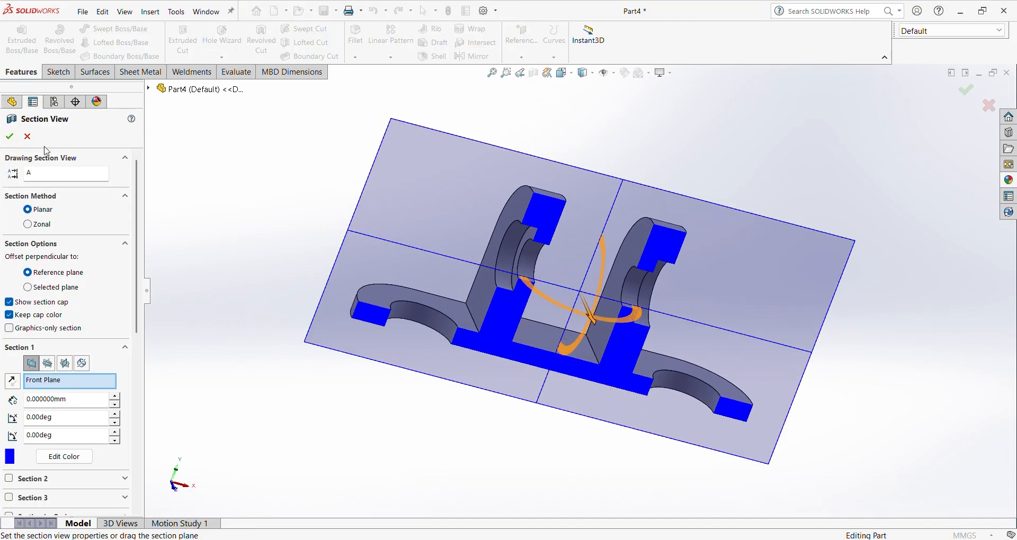
{"action": "left_click", "coordinate": [10, 137]}
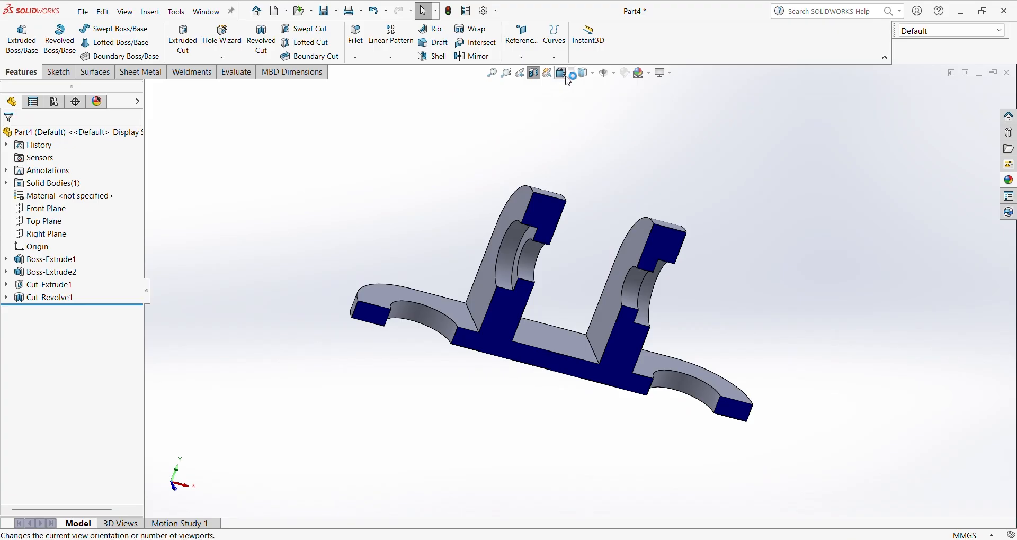
{"action": "left_click", "coordinate": [562, 74]}
{"action": "left_click", "coordinate": [551, 166]}
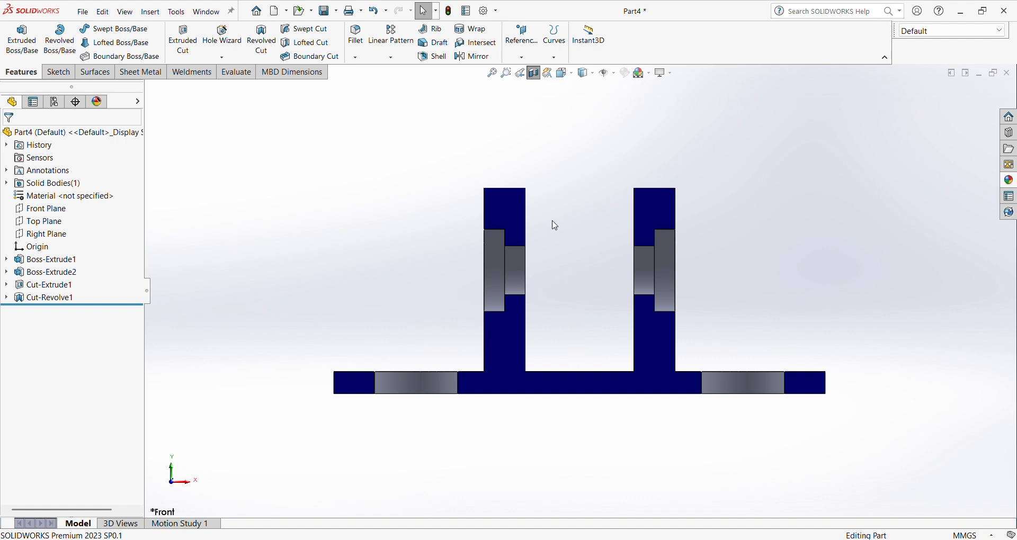
{"action": "left_click_drag", "start_coordinate": [272, 162], "coordinate": [578, 454]}
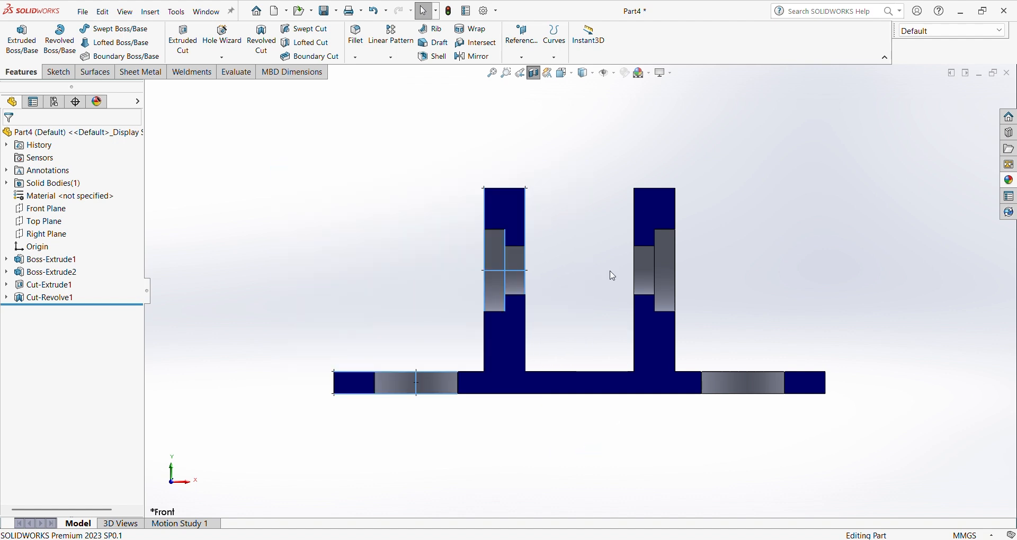
{"action": "left_click_drag", "start_coordinate": [573, 154], "coordinate": [853, 477]}
{"action": "left_click", "coordinate": [753, 465]}
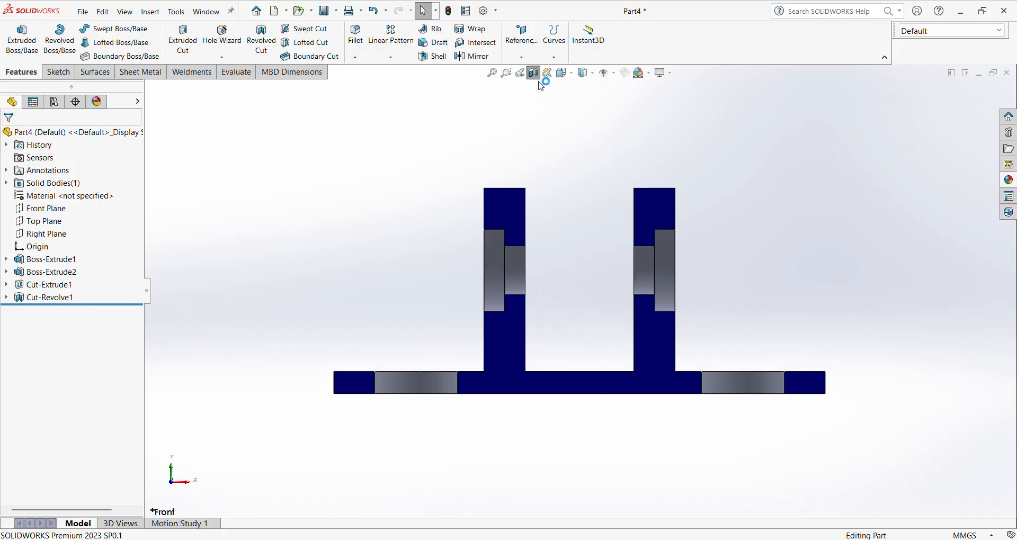
{"action": "left_click", "coordinate": [534, 73]}
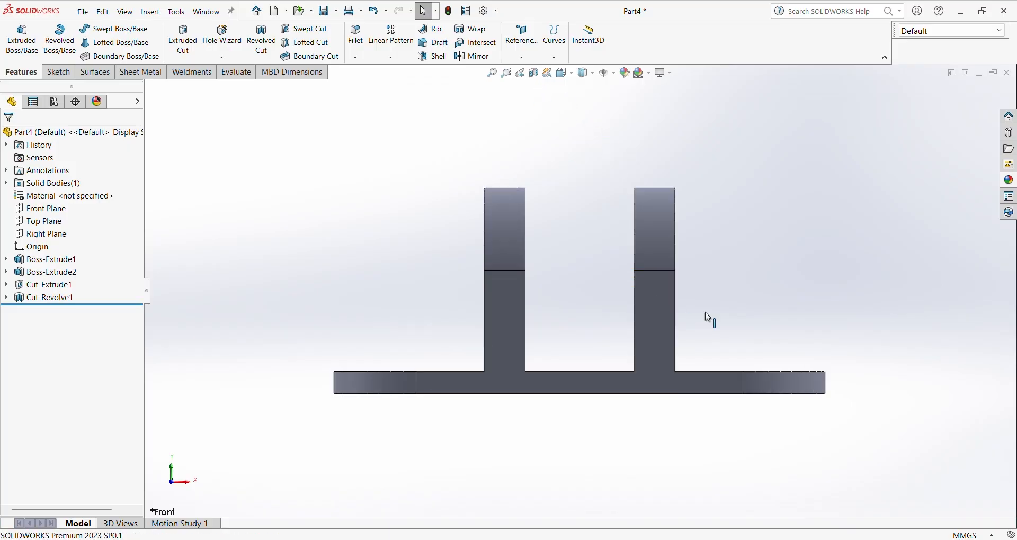
{"action": "left_click", "coordinate": [534, 74]}
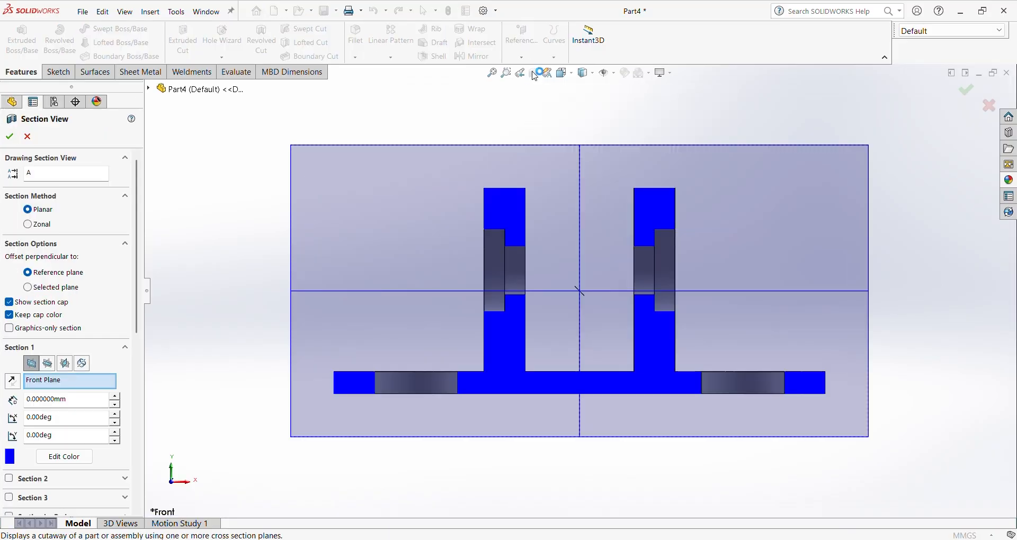
{"action": "left_click", "coordinate": [27, 136]}
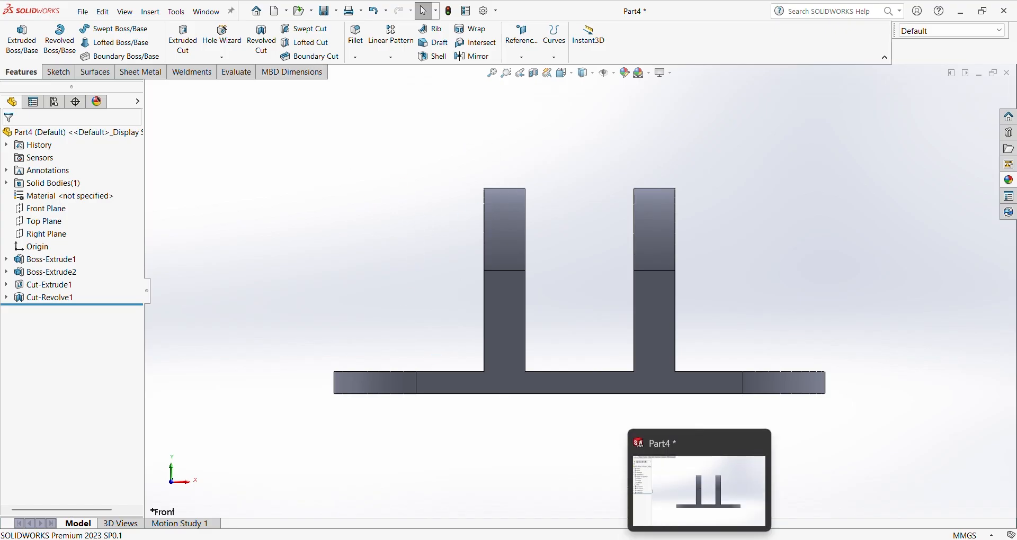
Check the fillet radius in the reference drawing and fillet the two outer edges where the uprights meet the base with 2.3 mm.
{"action": "left_click", "coordinate": [699, 538]}
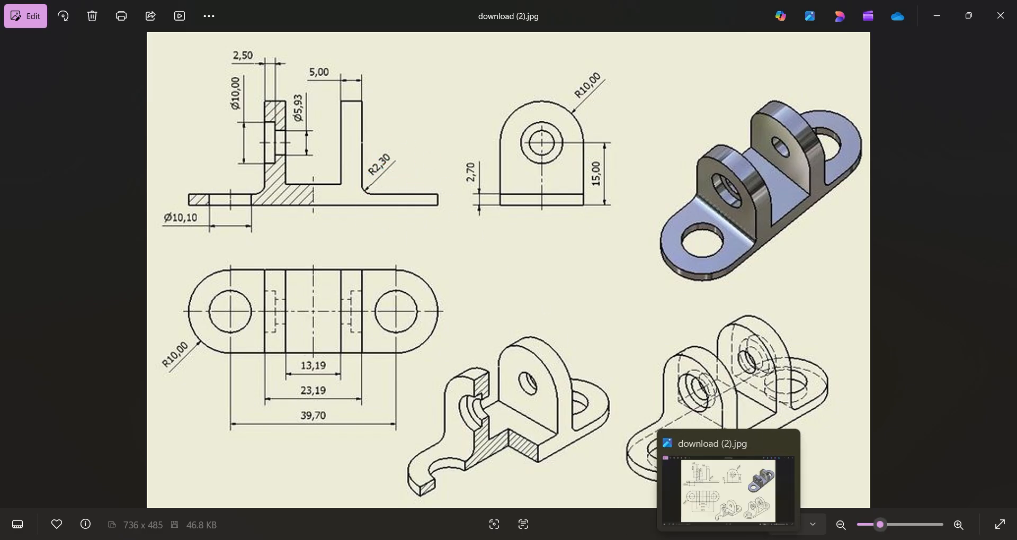
{"action": "left_click", "coordinate": [728, 539]}
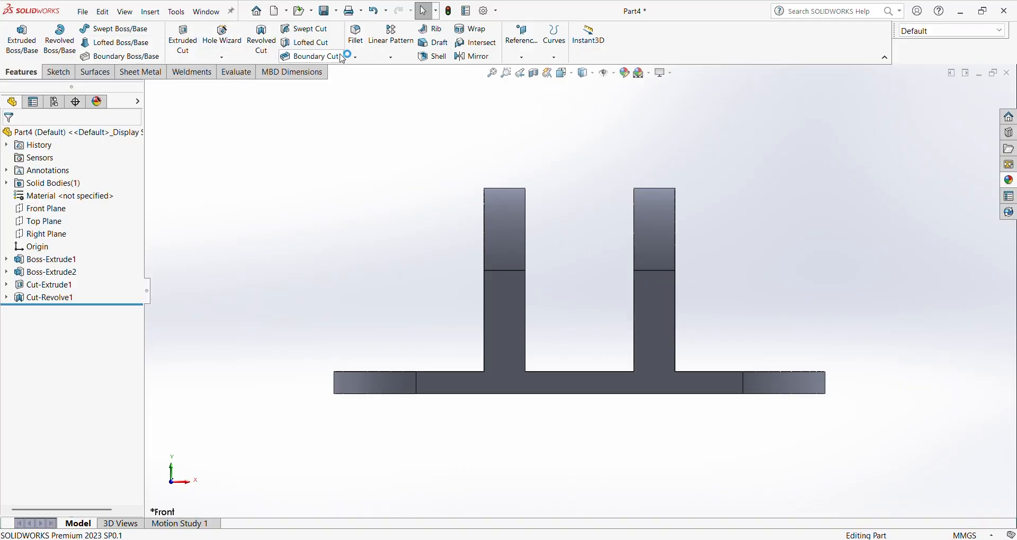
{"action": "left_click", "coordinate": [356, 35]}
{"action": "middle_click_drag", "start_coordinate": [409, 284], "coordinate": [499, 376]}
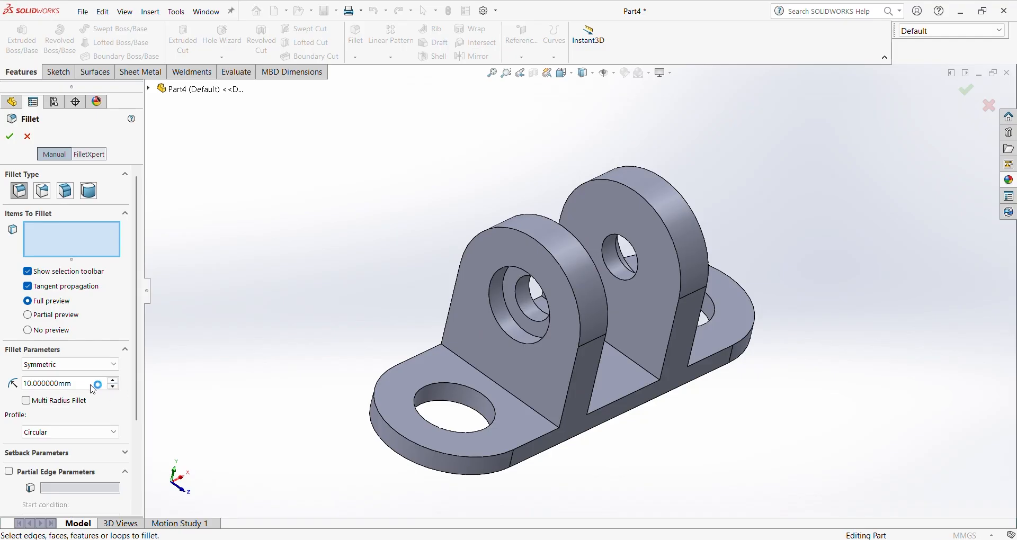
{"action": "left_click_drag", "start_coordinate": [86, 381], "coordinate": [2, 382]}
{"action": "type", "text": "2.3"}
{"action": "key", "text": "Return"}
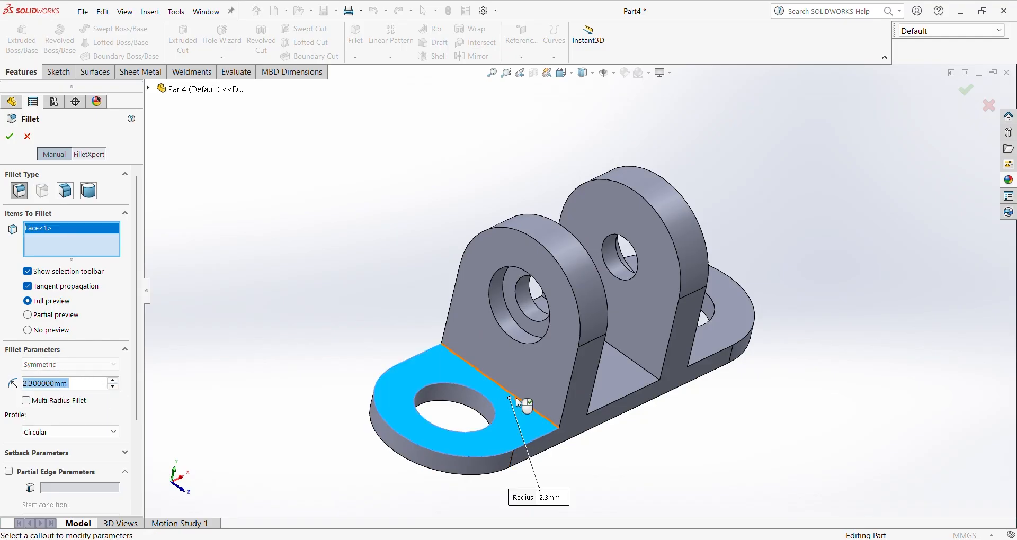
{"action": "left_click", "coordinate": [536, 413]}
{"action": "middle_click_drag", "start_coordinate": [650, 354], "coordinate": [675, 366]}
{"action": "left_click", "coordinate": [669, 359]}
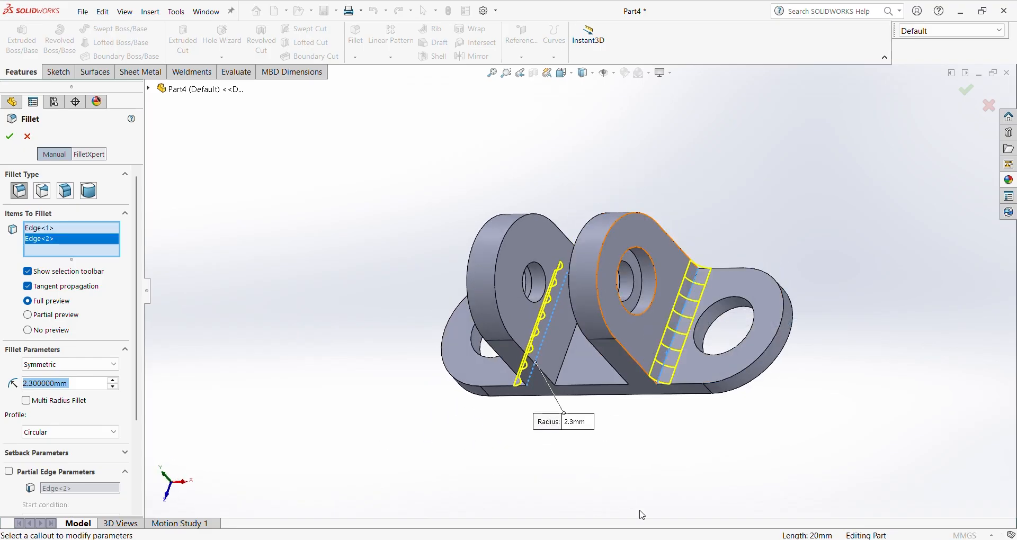
{"action": "left_click", "coordinate": [717, 539]}
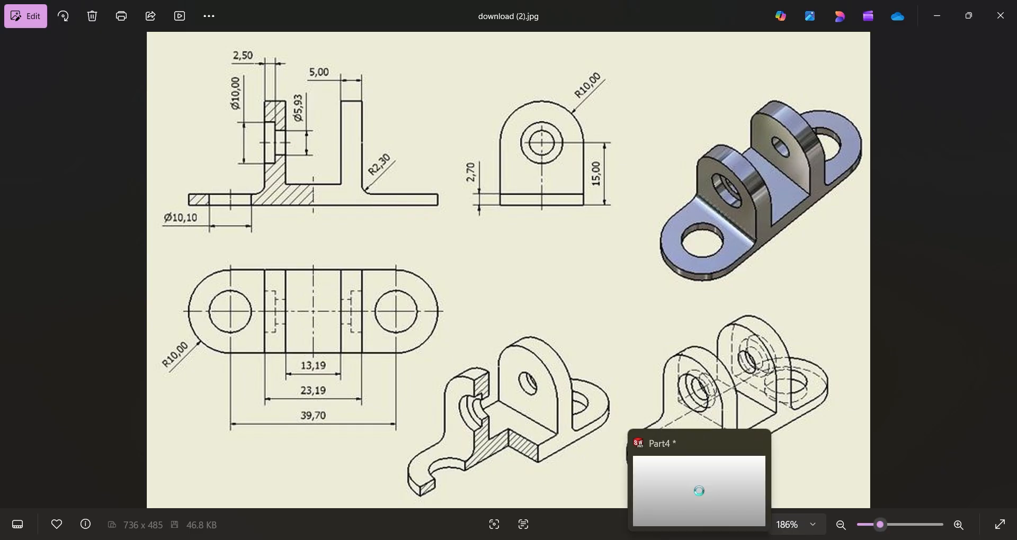
{"action": "left_click", "coordinate": [696, 538]}
{"action": "left_click", "coordinate": [9, 139]}
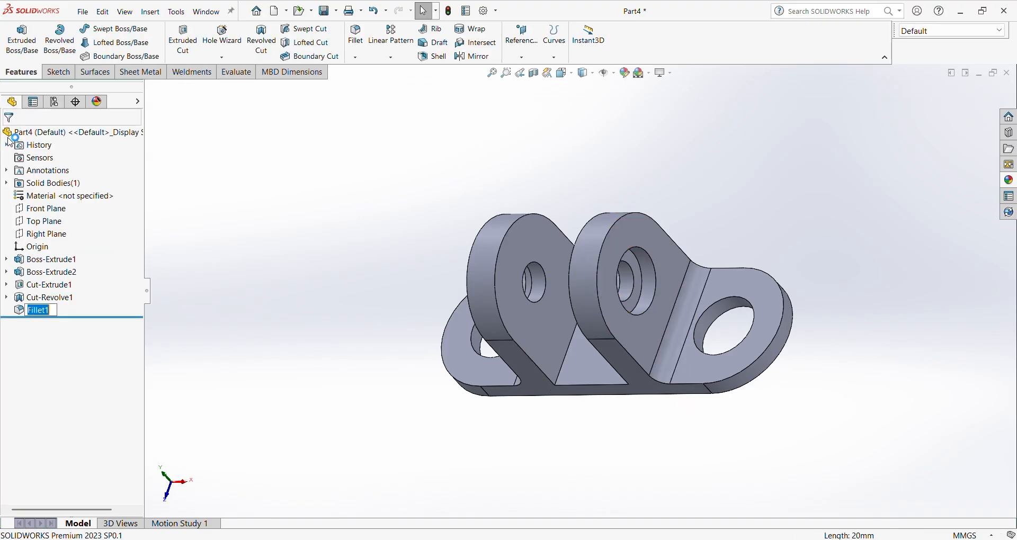
{"action": "middle_click_drag", "start_coordinate": [459, 360], "coordinate": [488, 328]}
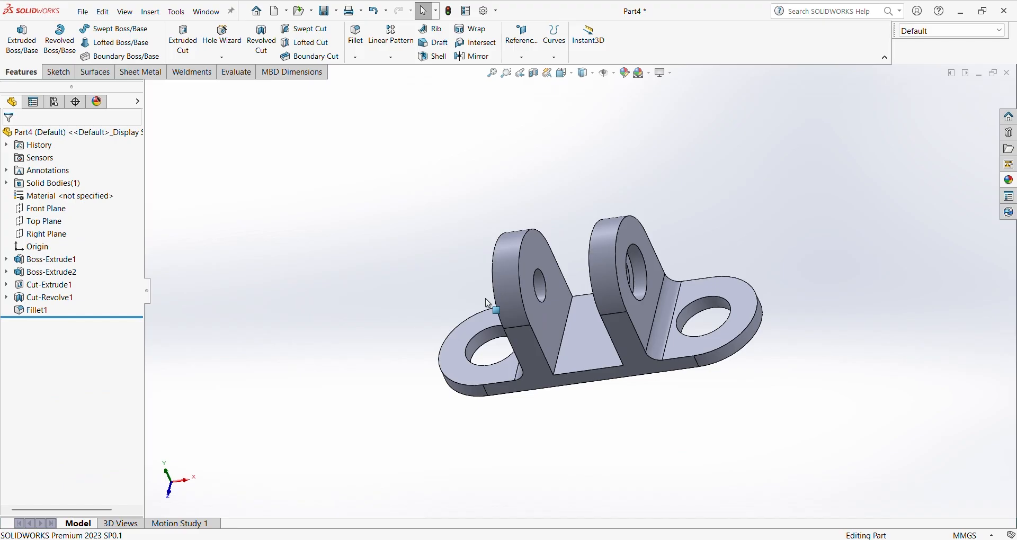
{"action": "key", "text": "ctrl+7"}
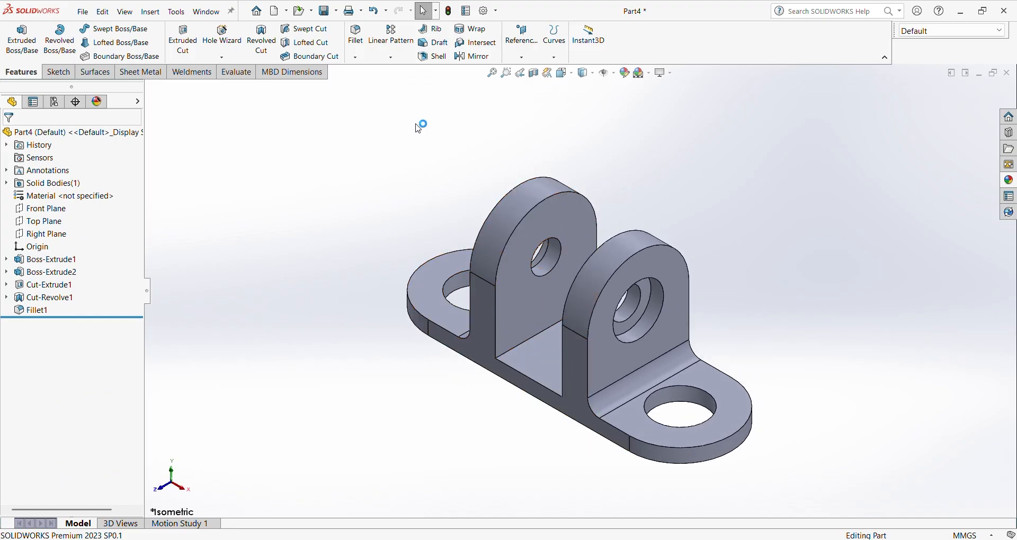
{"action": "left_click", "coordinate": [329, 12]}
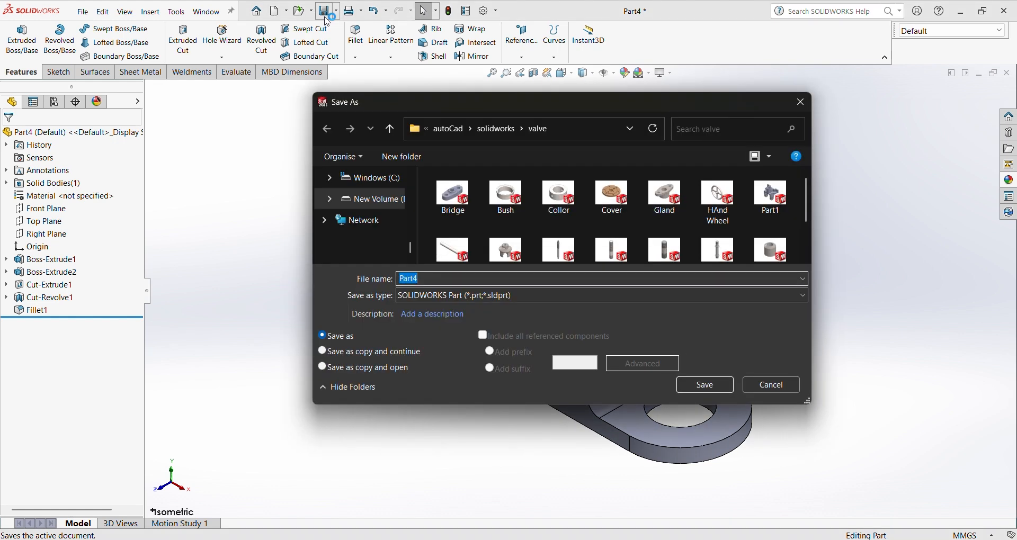
{"action": "left_click", "coordinate": [708, 385]}
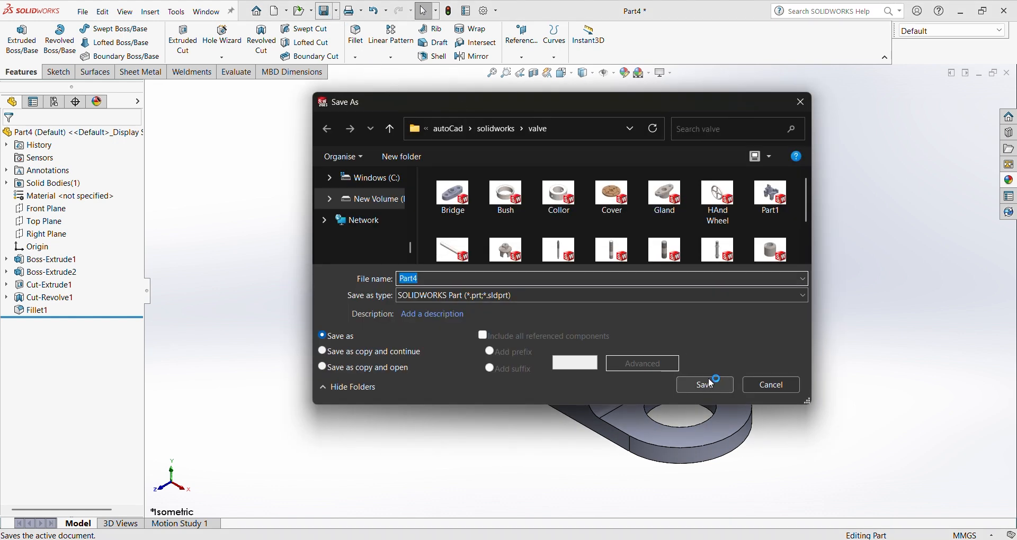
{"action": "left_click", "coordinate": [763, 385]}
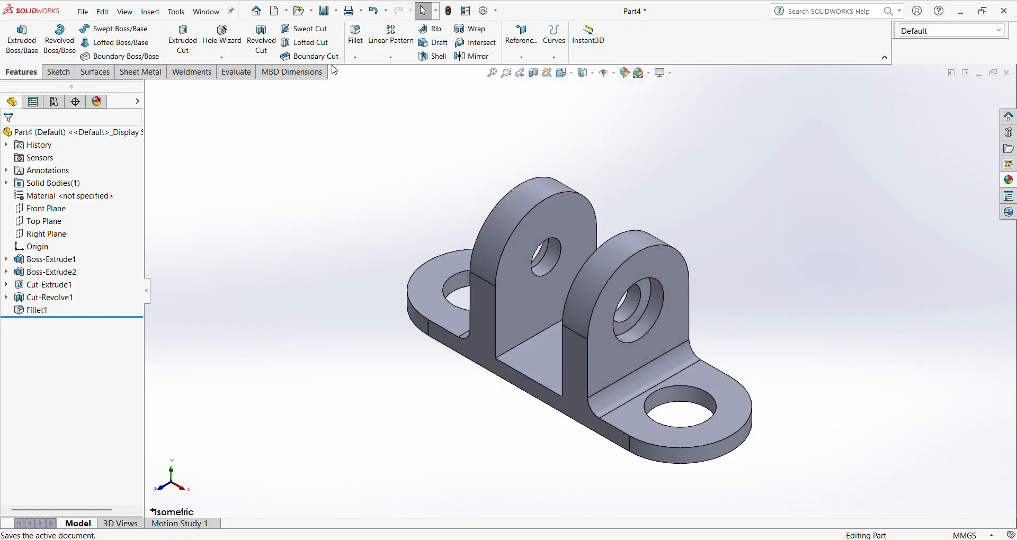
{"action": "left_click", "coordinate": [329, 11]}
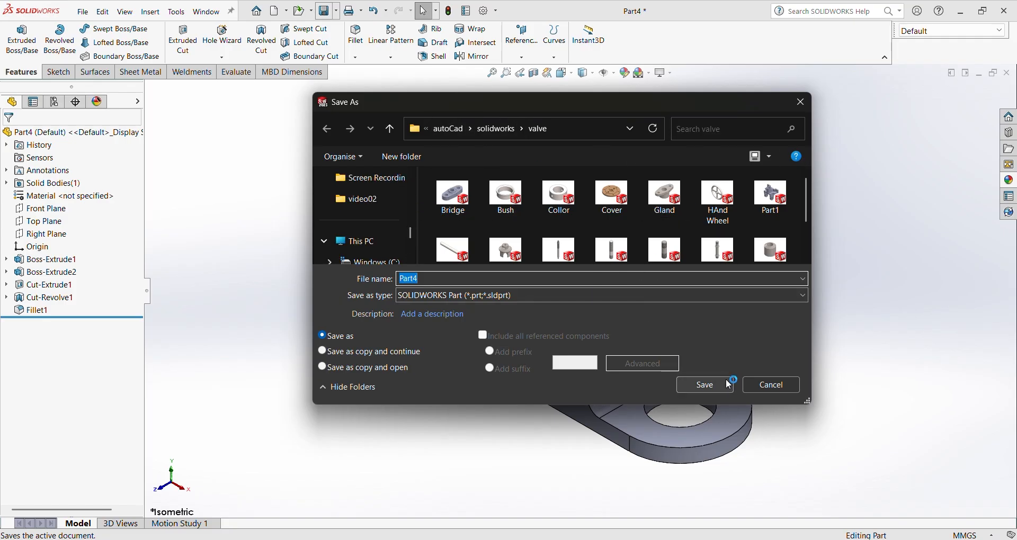
{"action": "left_click", "coordinate": [758, 386]}
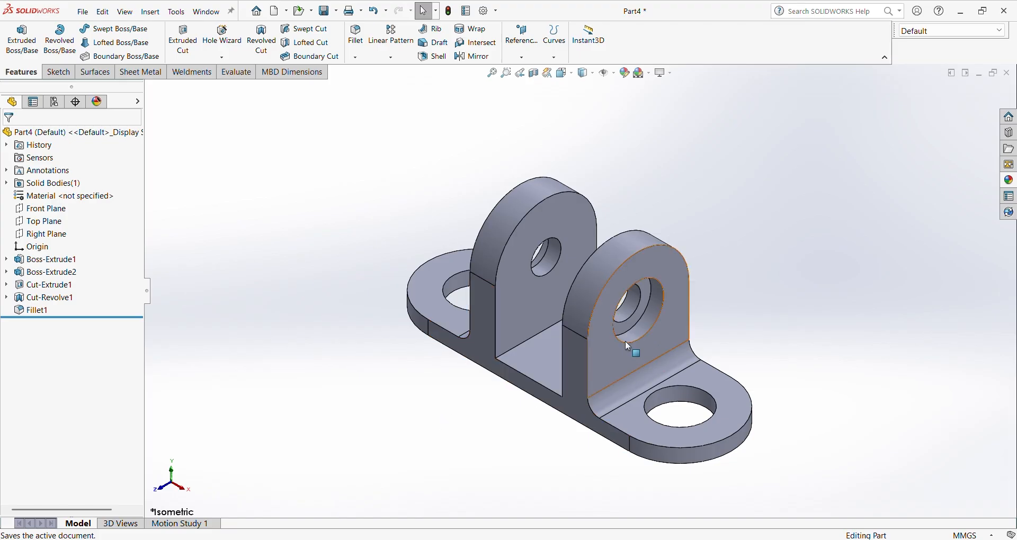